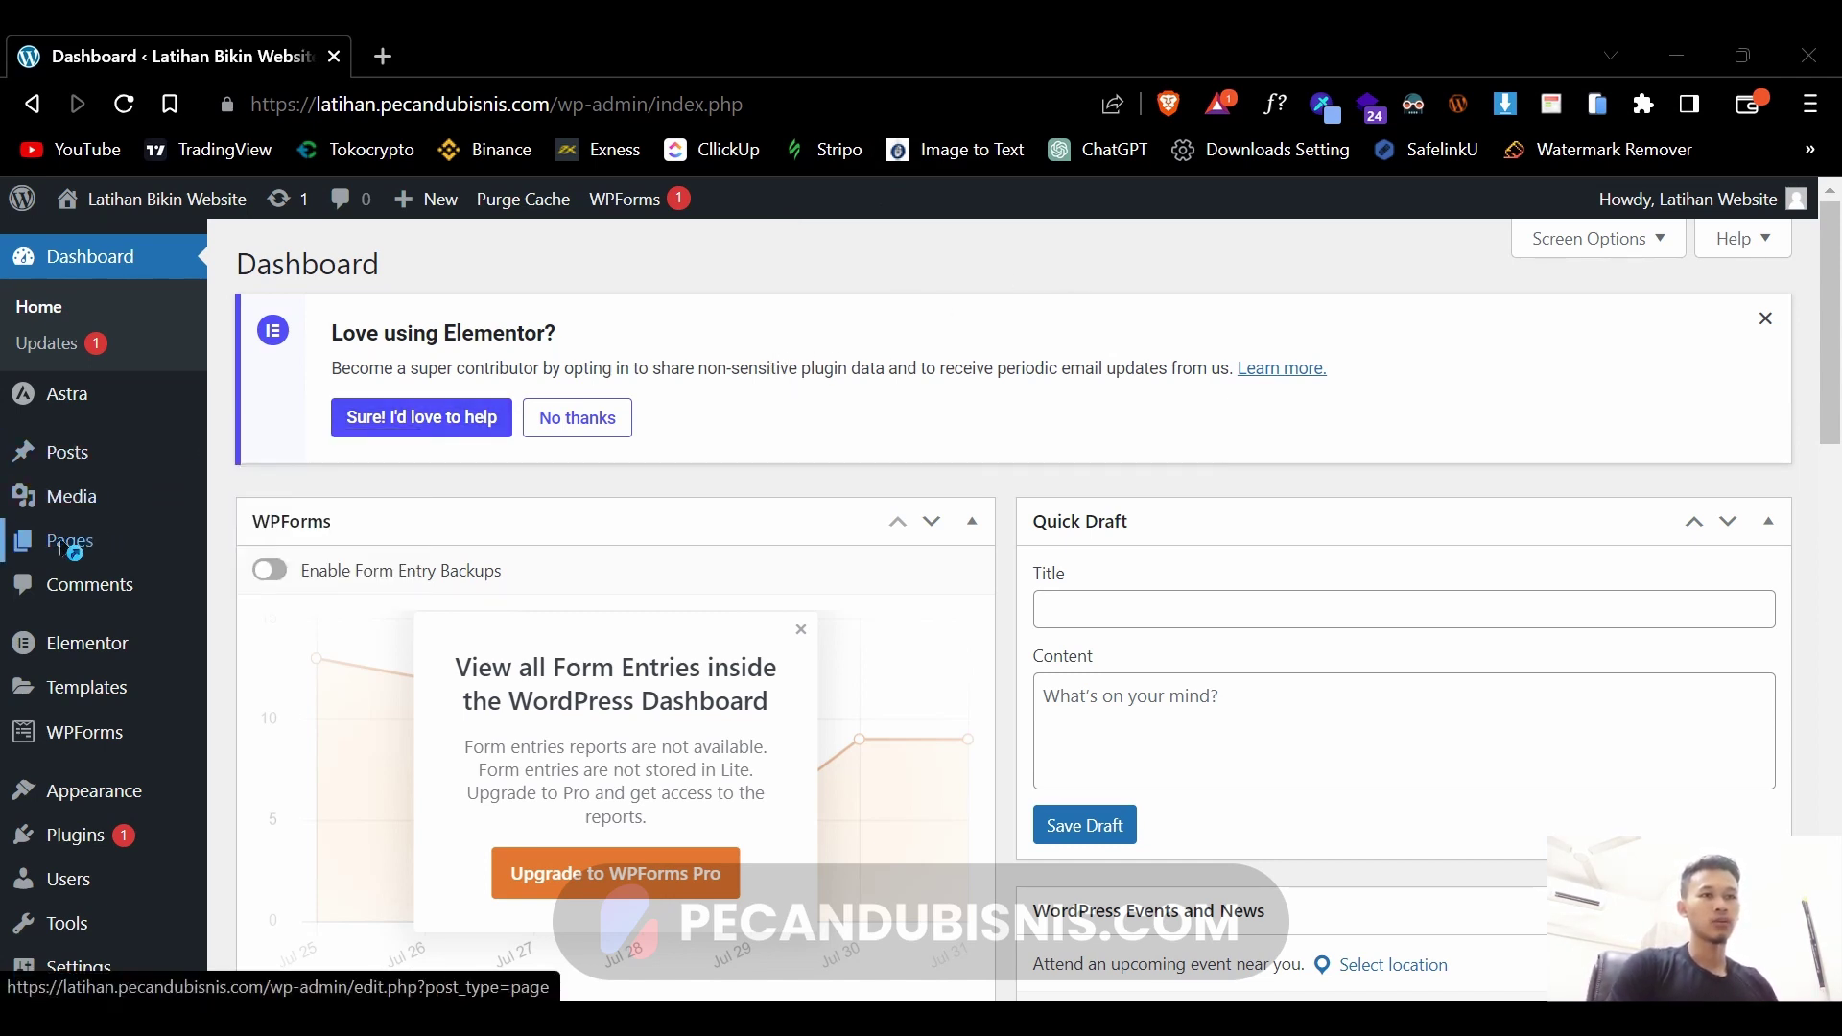
- Create a new page titled "Website Personal Saya"
mouse_move(36, 549)
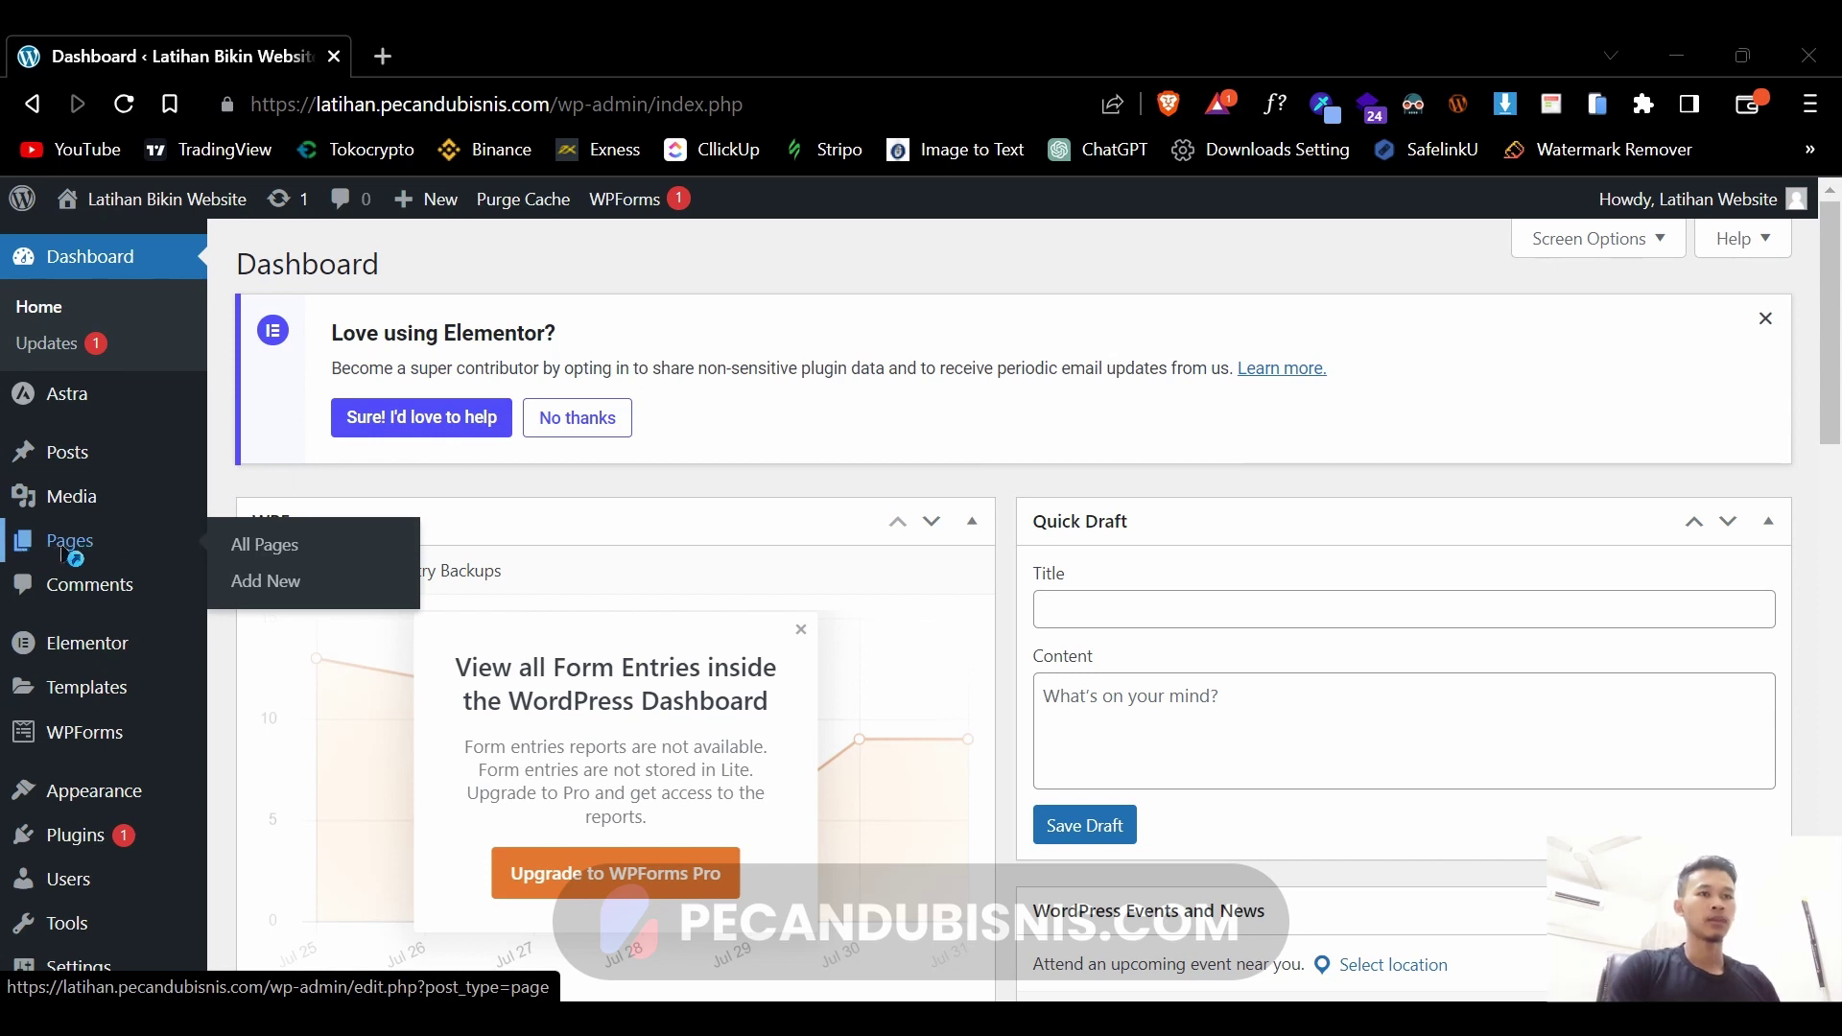
click(282, 586)
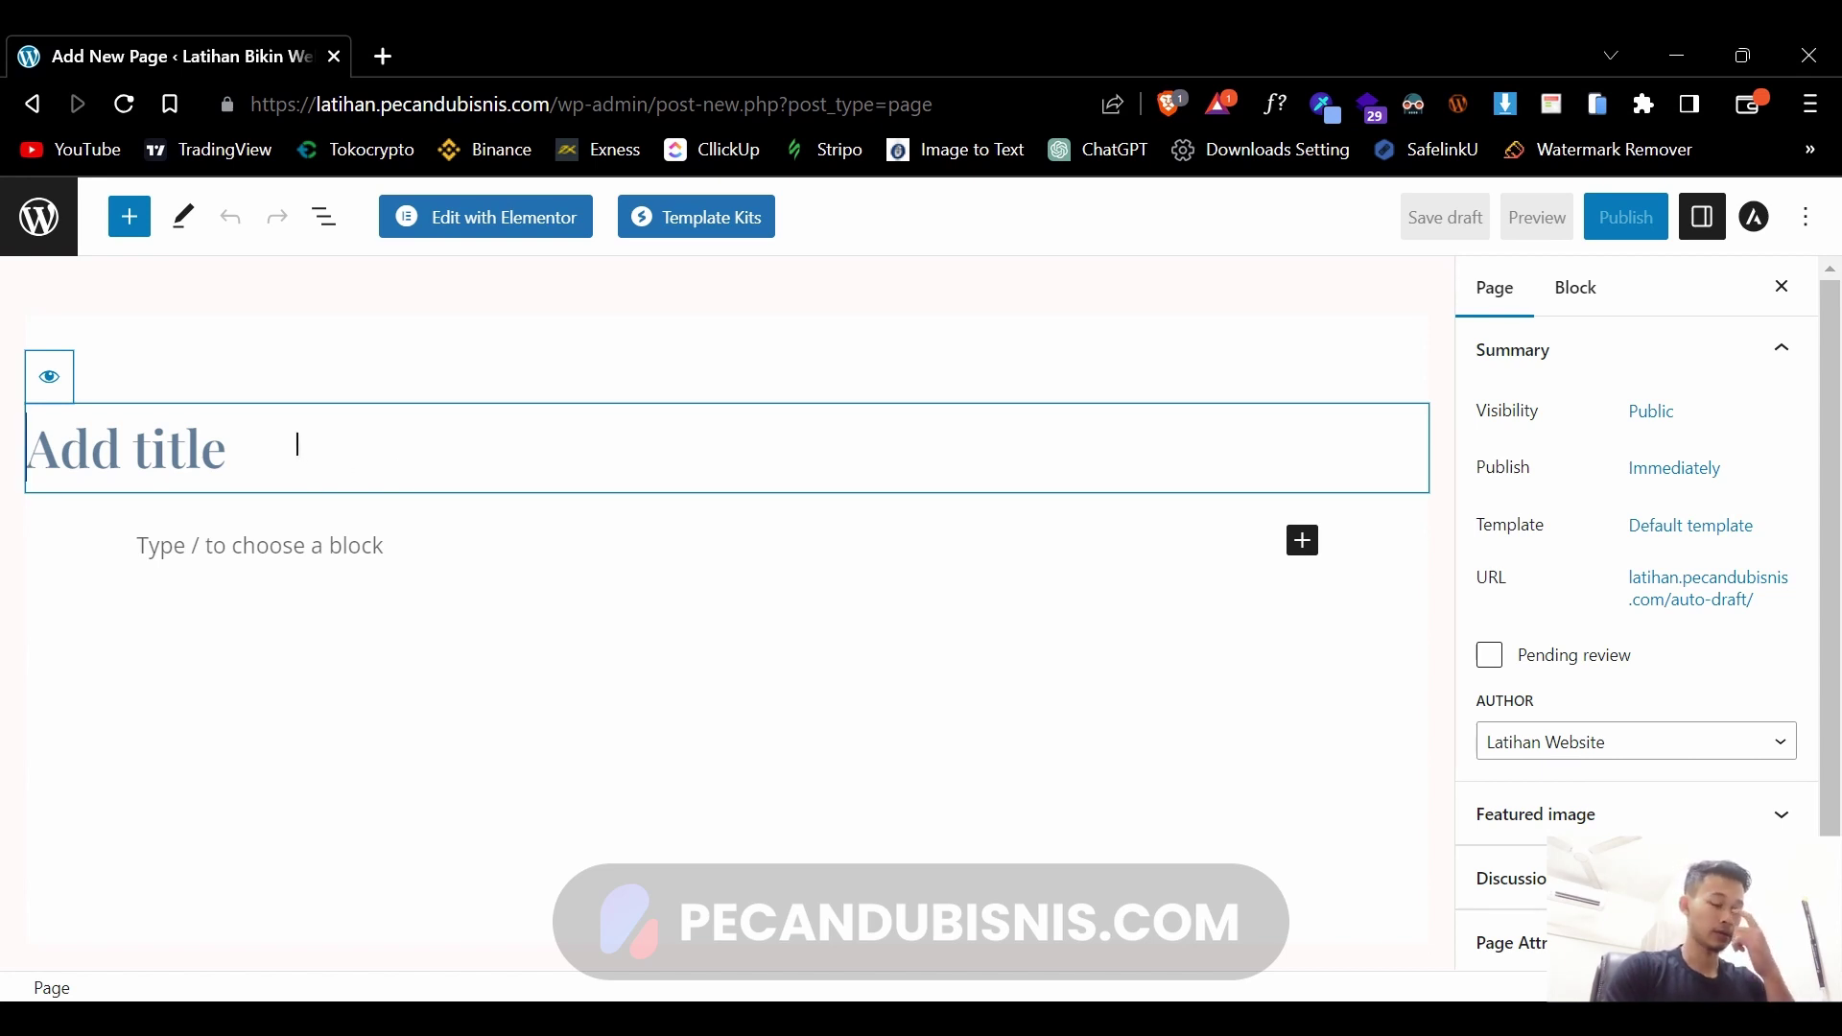
text(W)
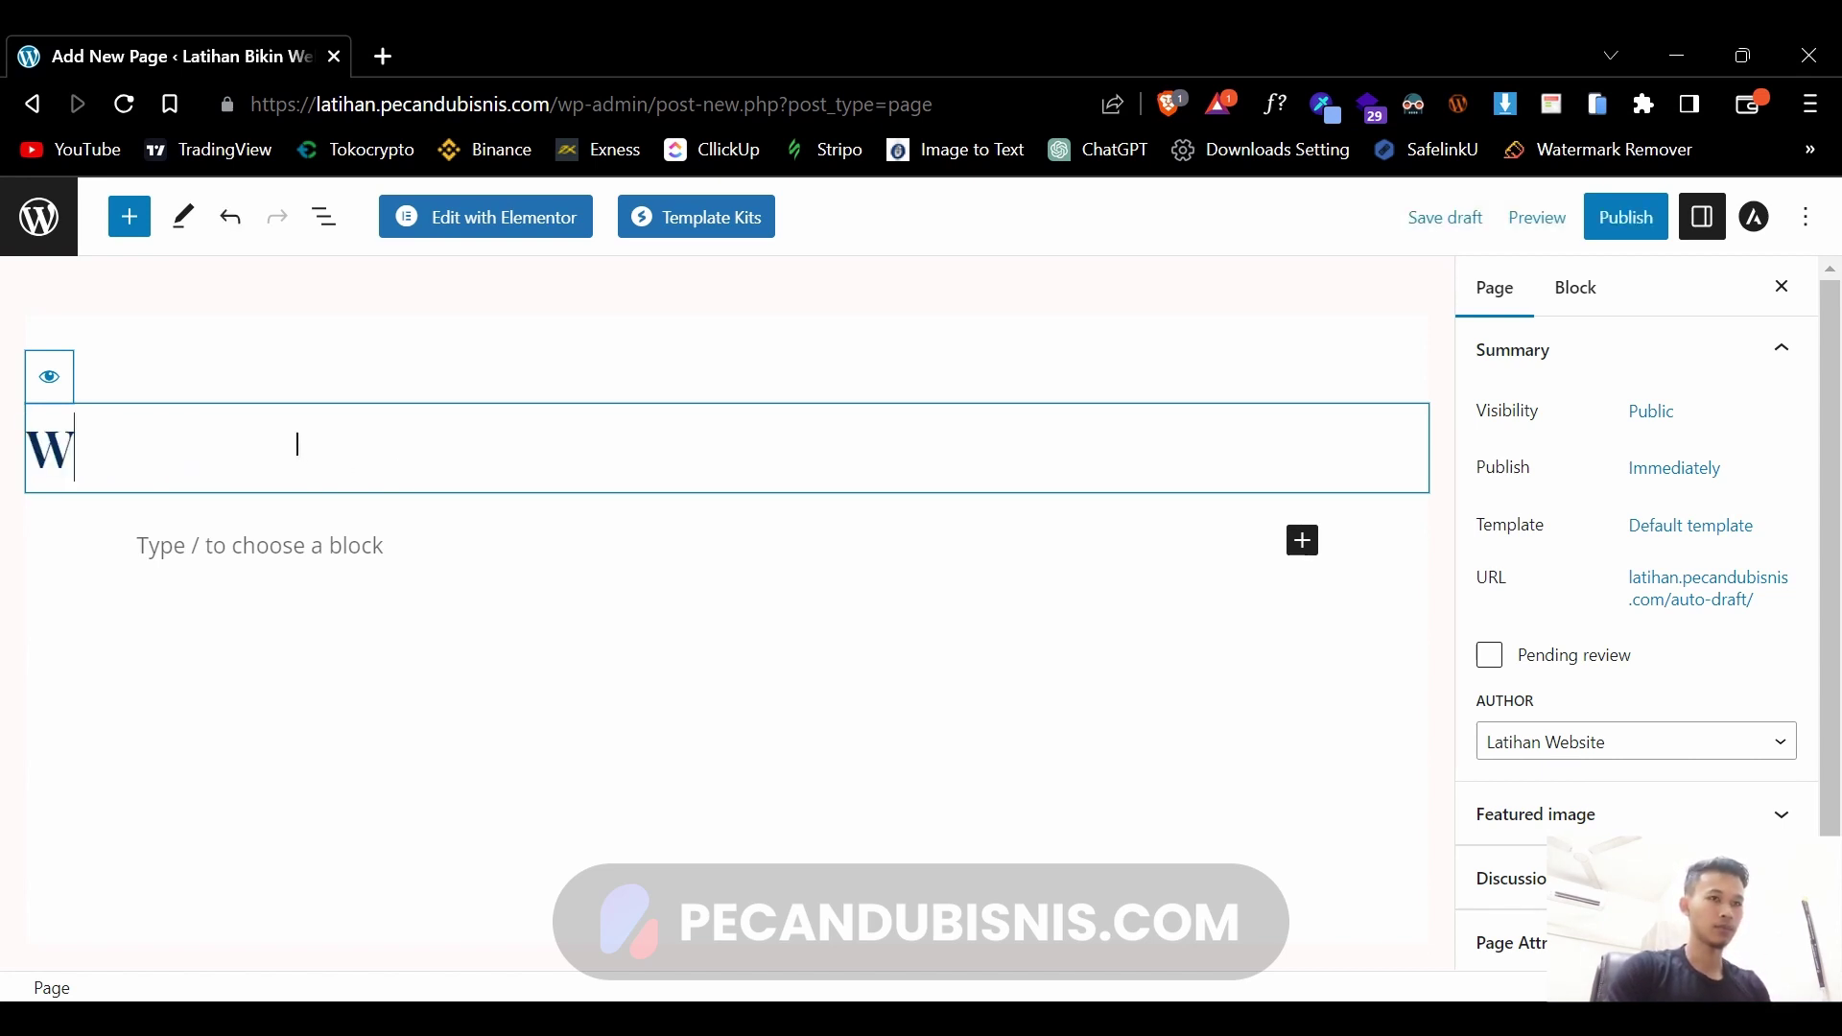
text(ebsite Personal Saya)
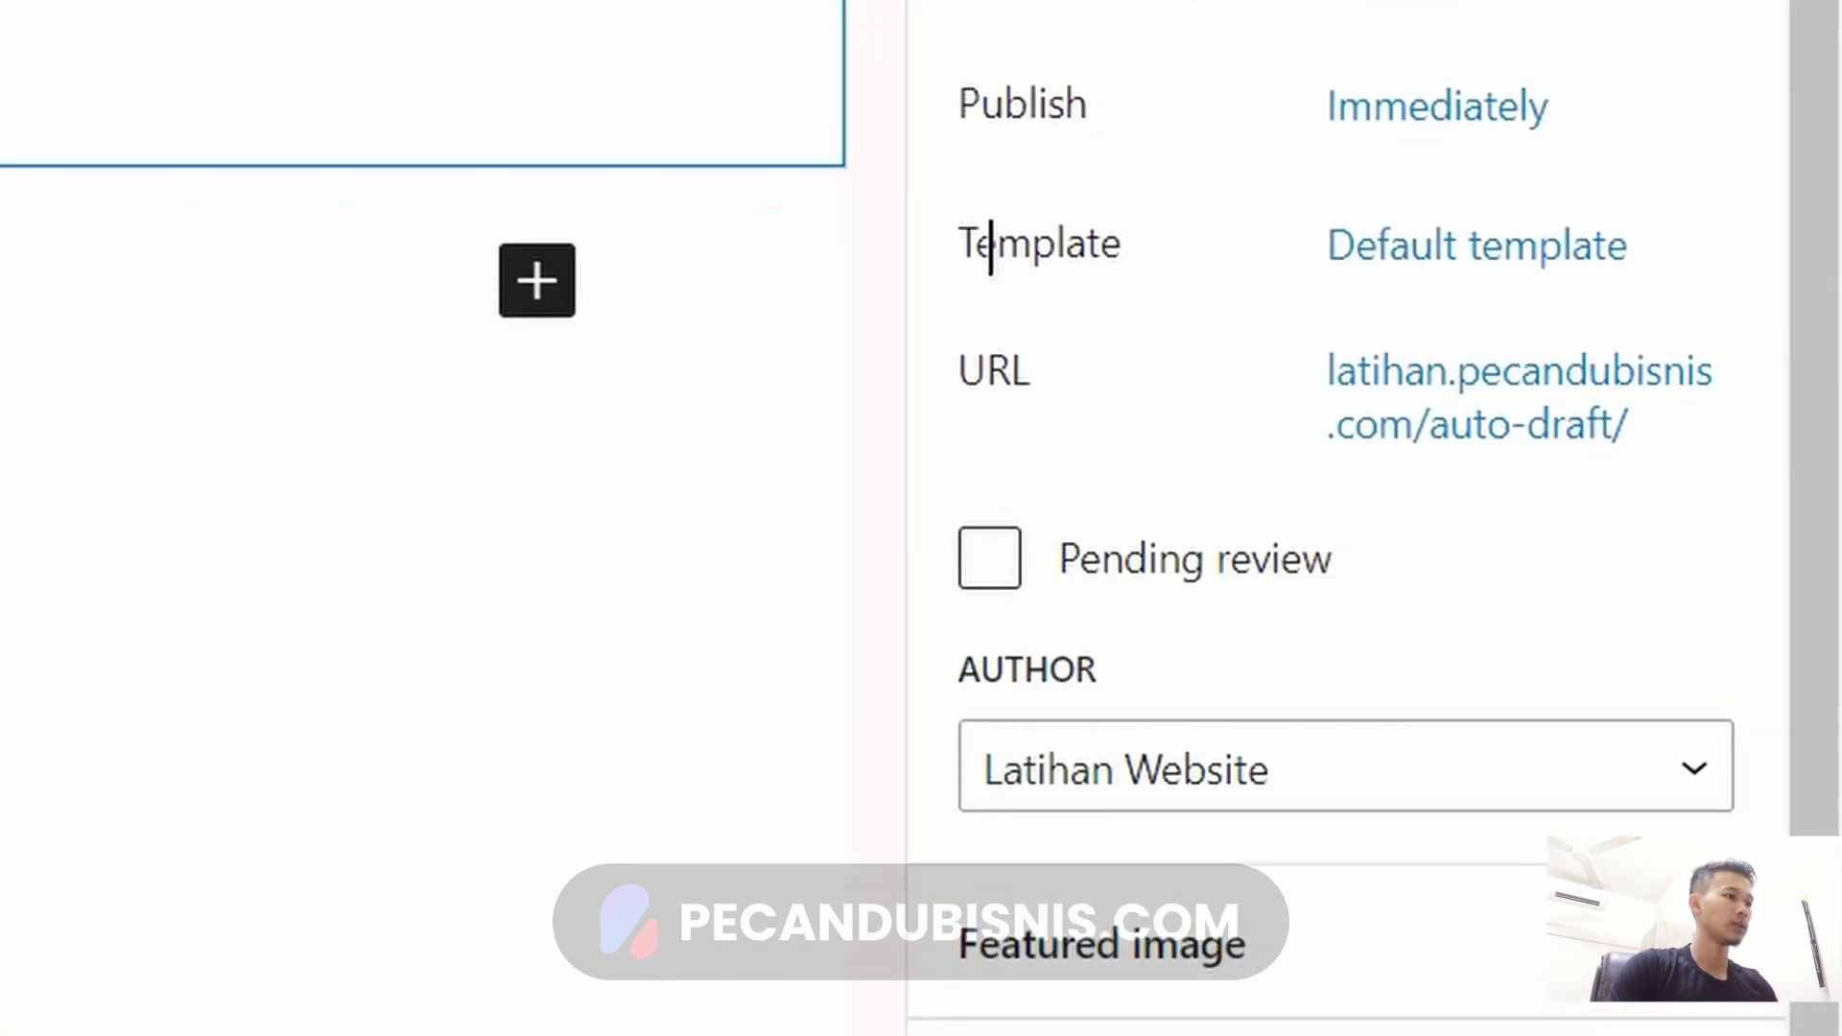
- Set the page's template to Elementor Canvas
drag(991, 248, 1114, 247)
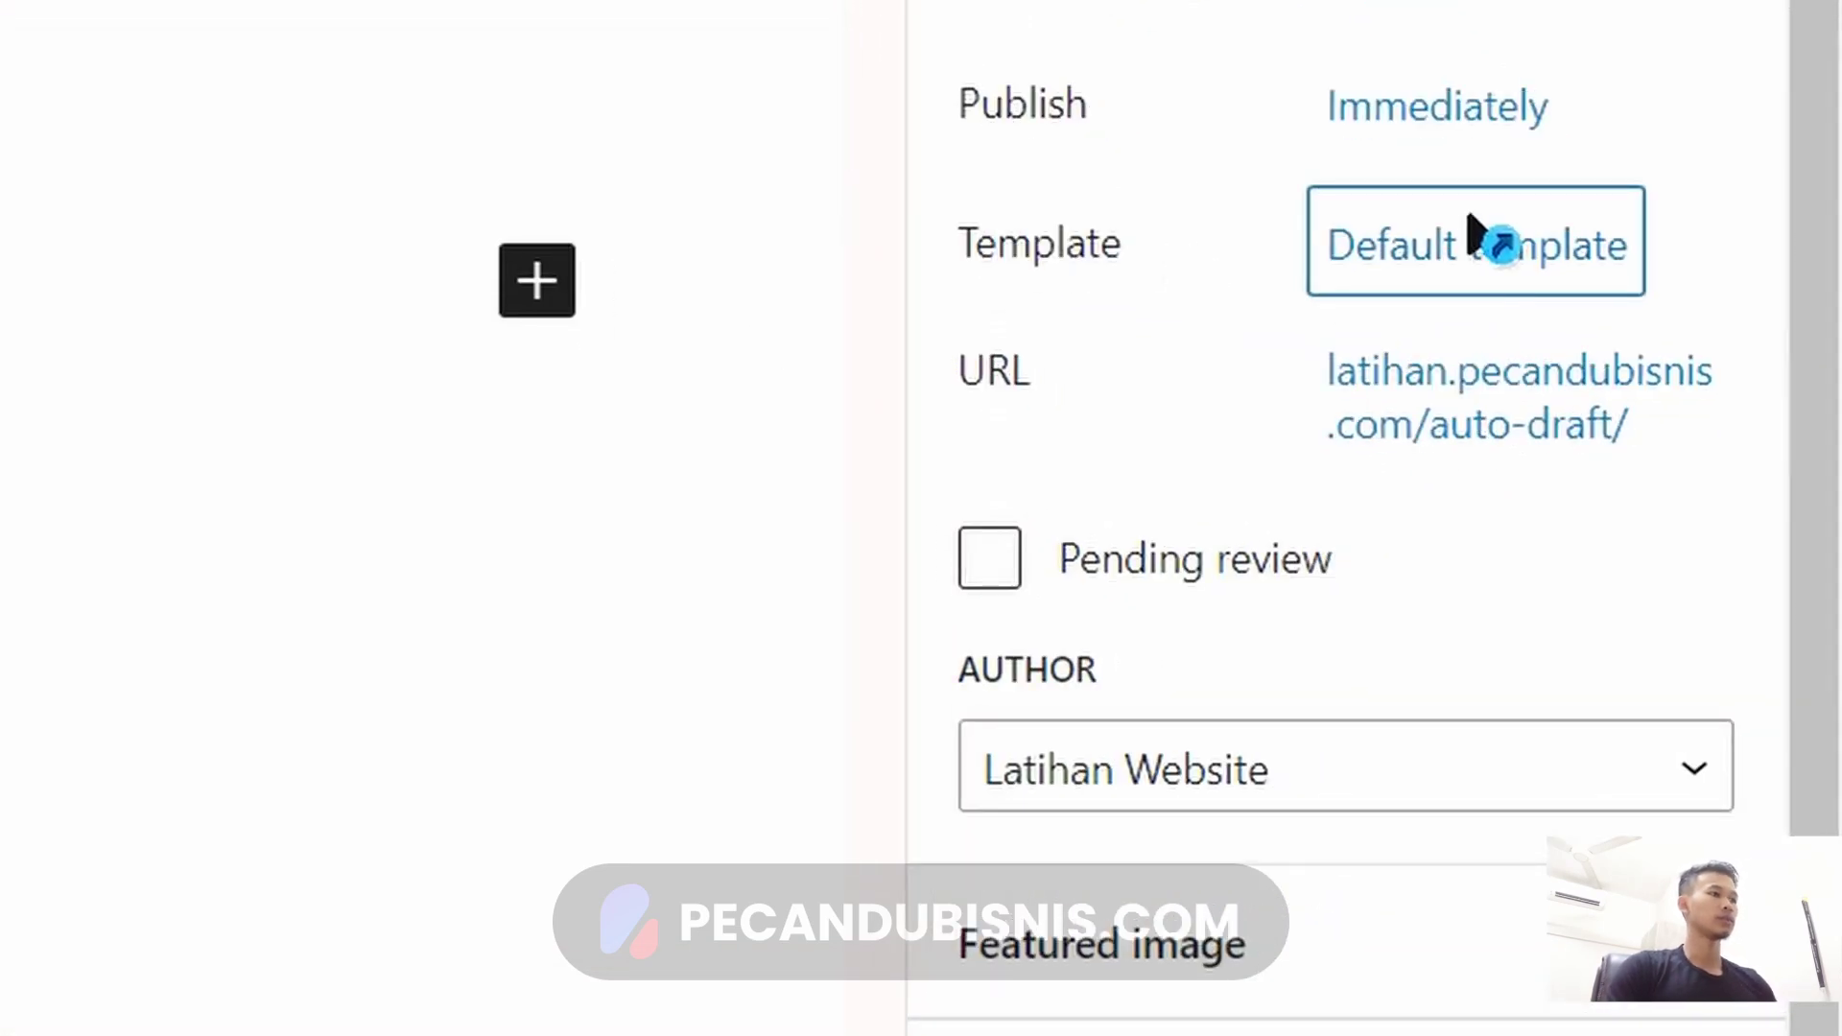
click(1489, 240)
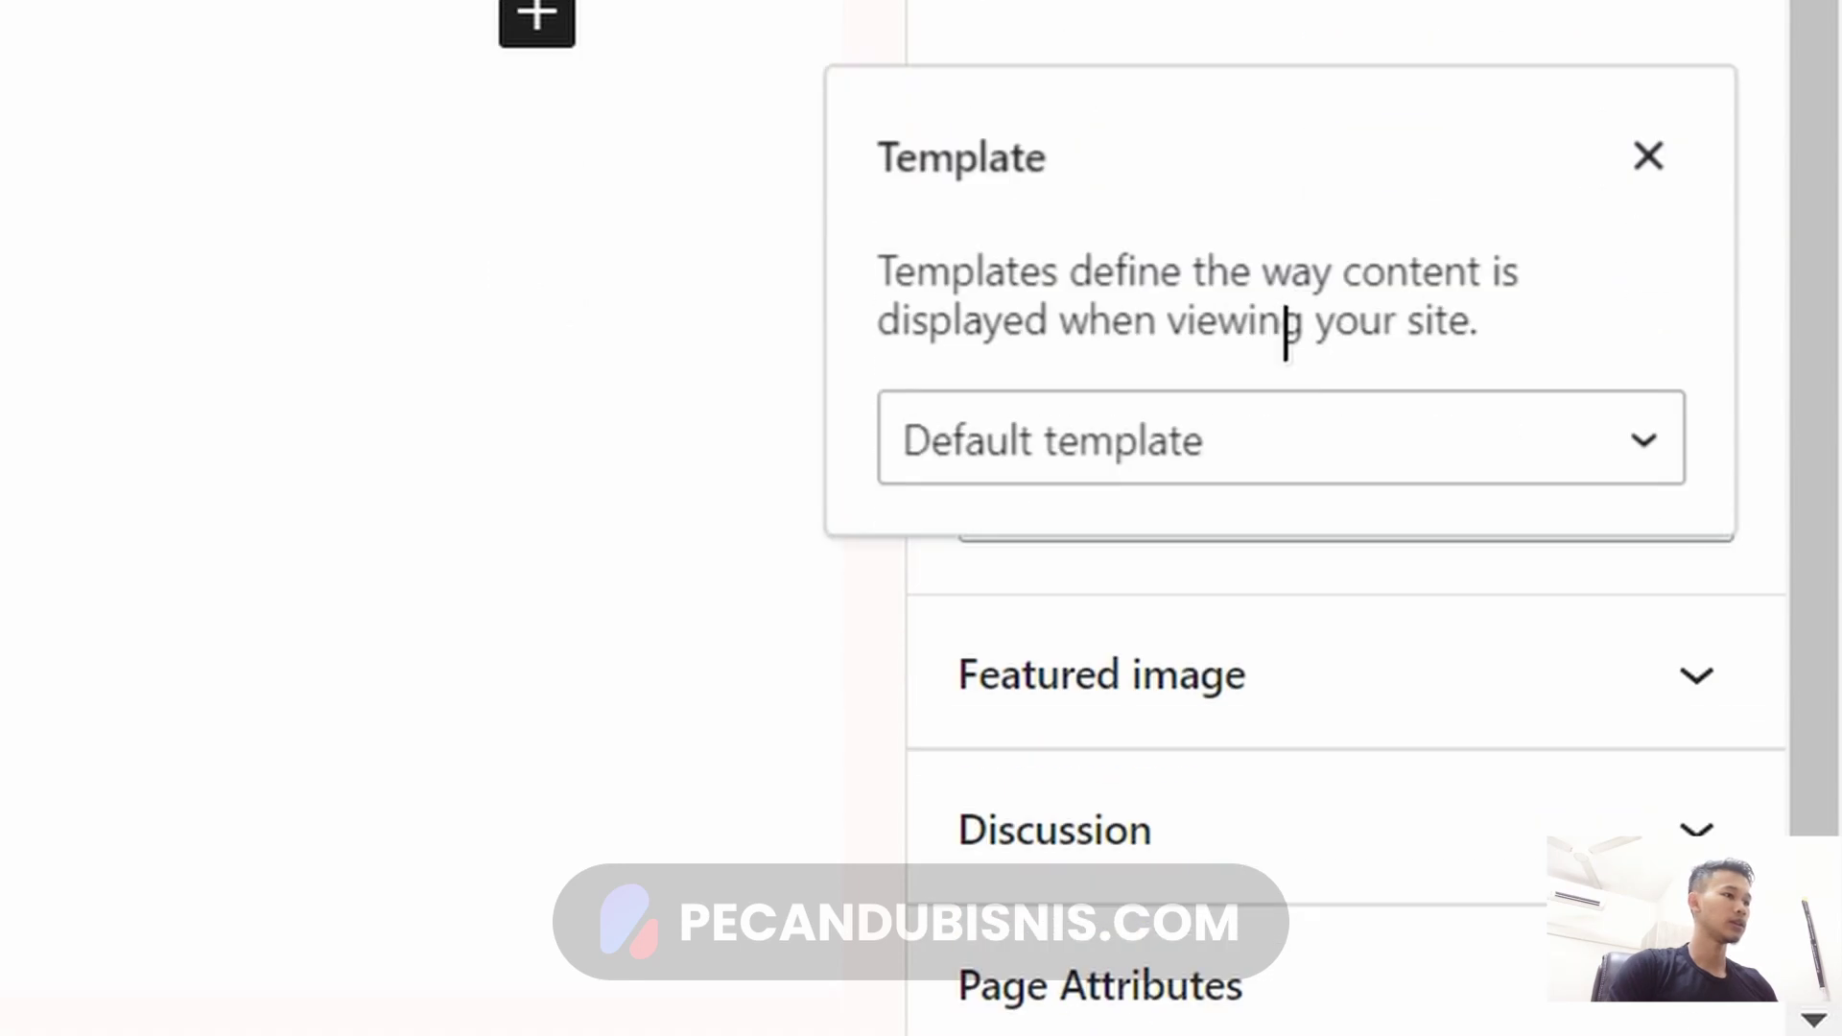
click(1287, 693)
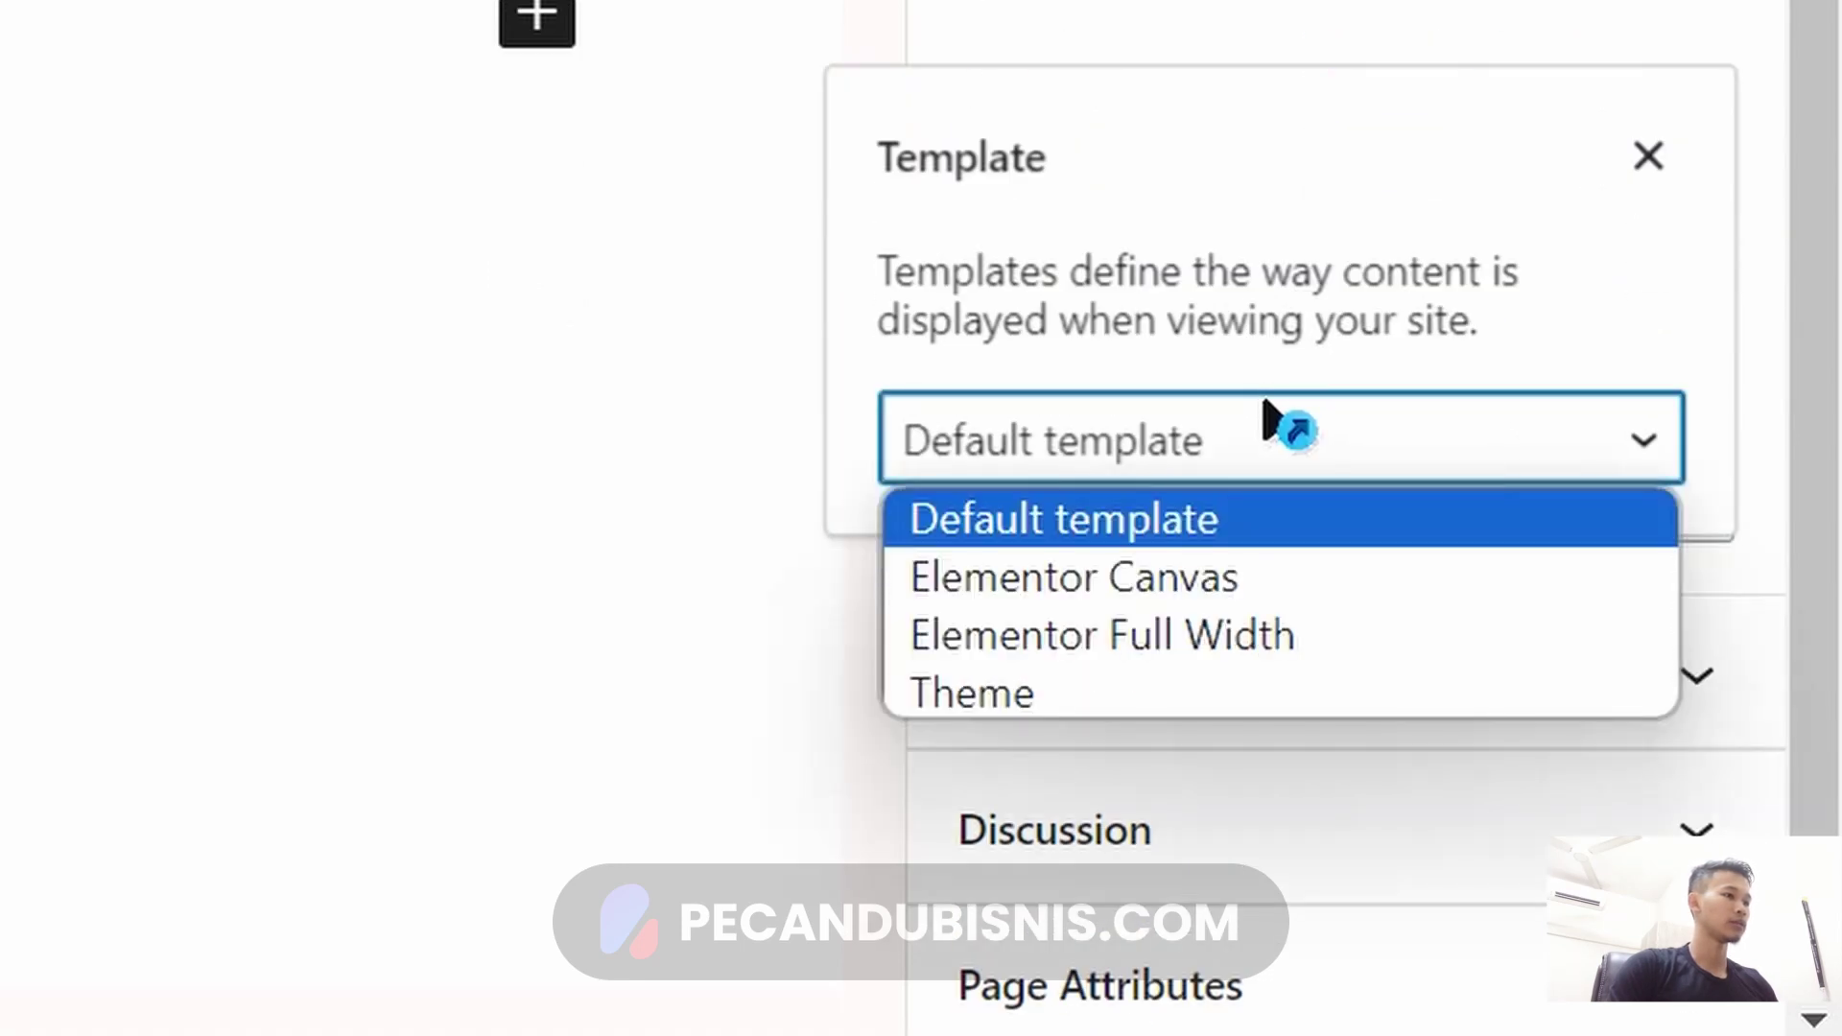
click(1252, 582)
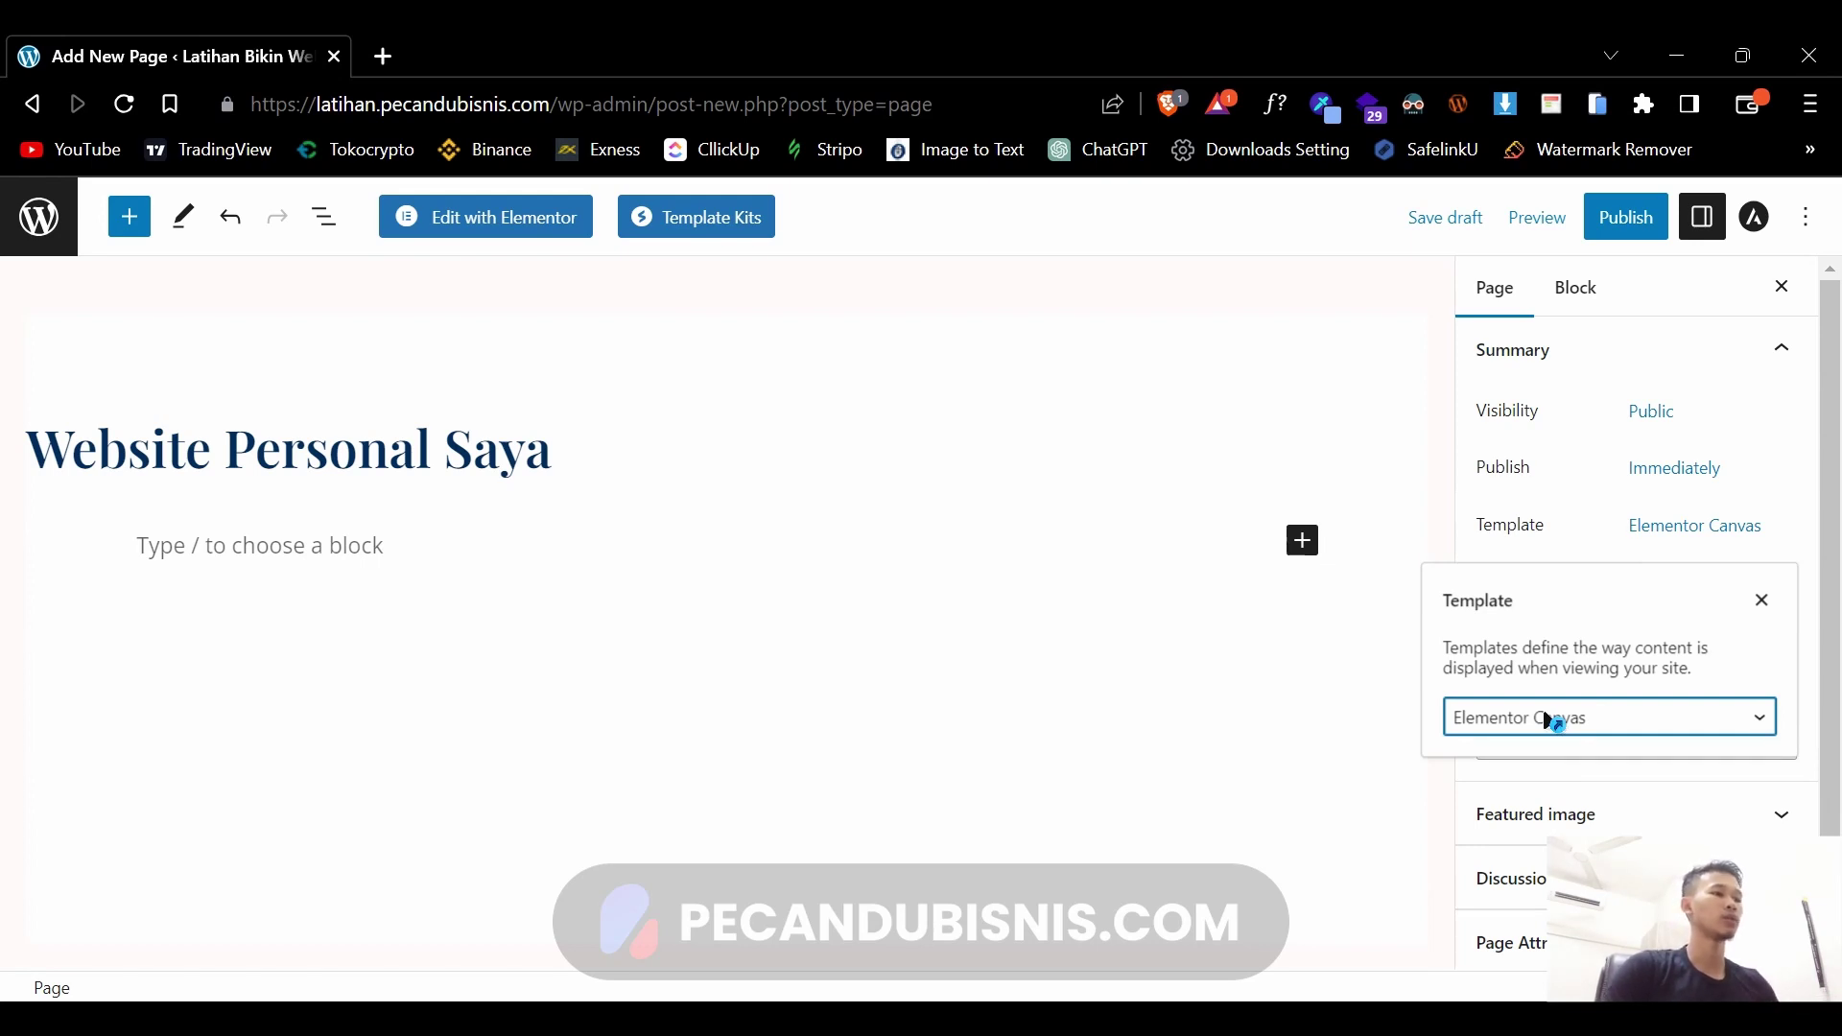
click(1523, 718)
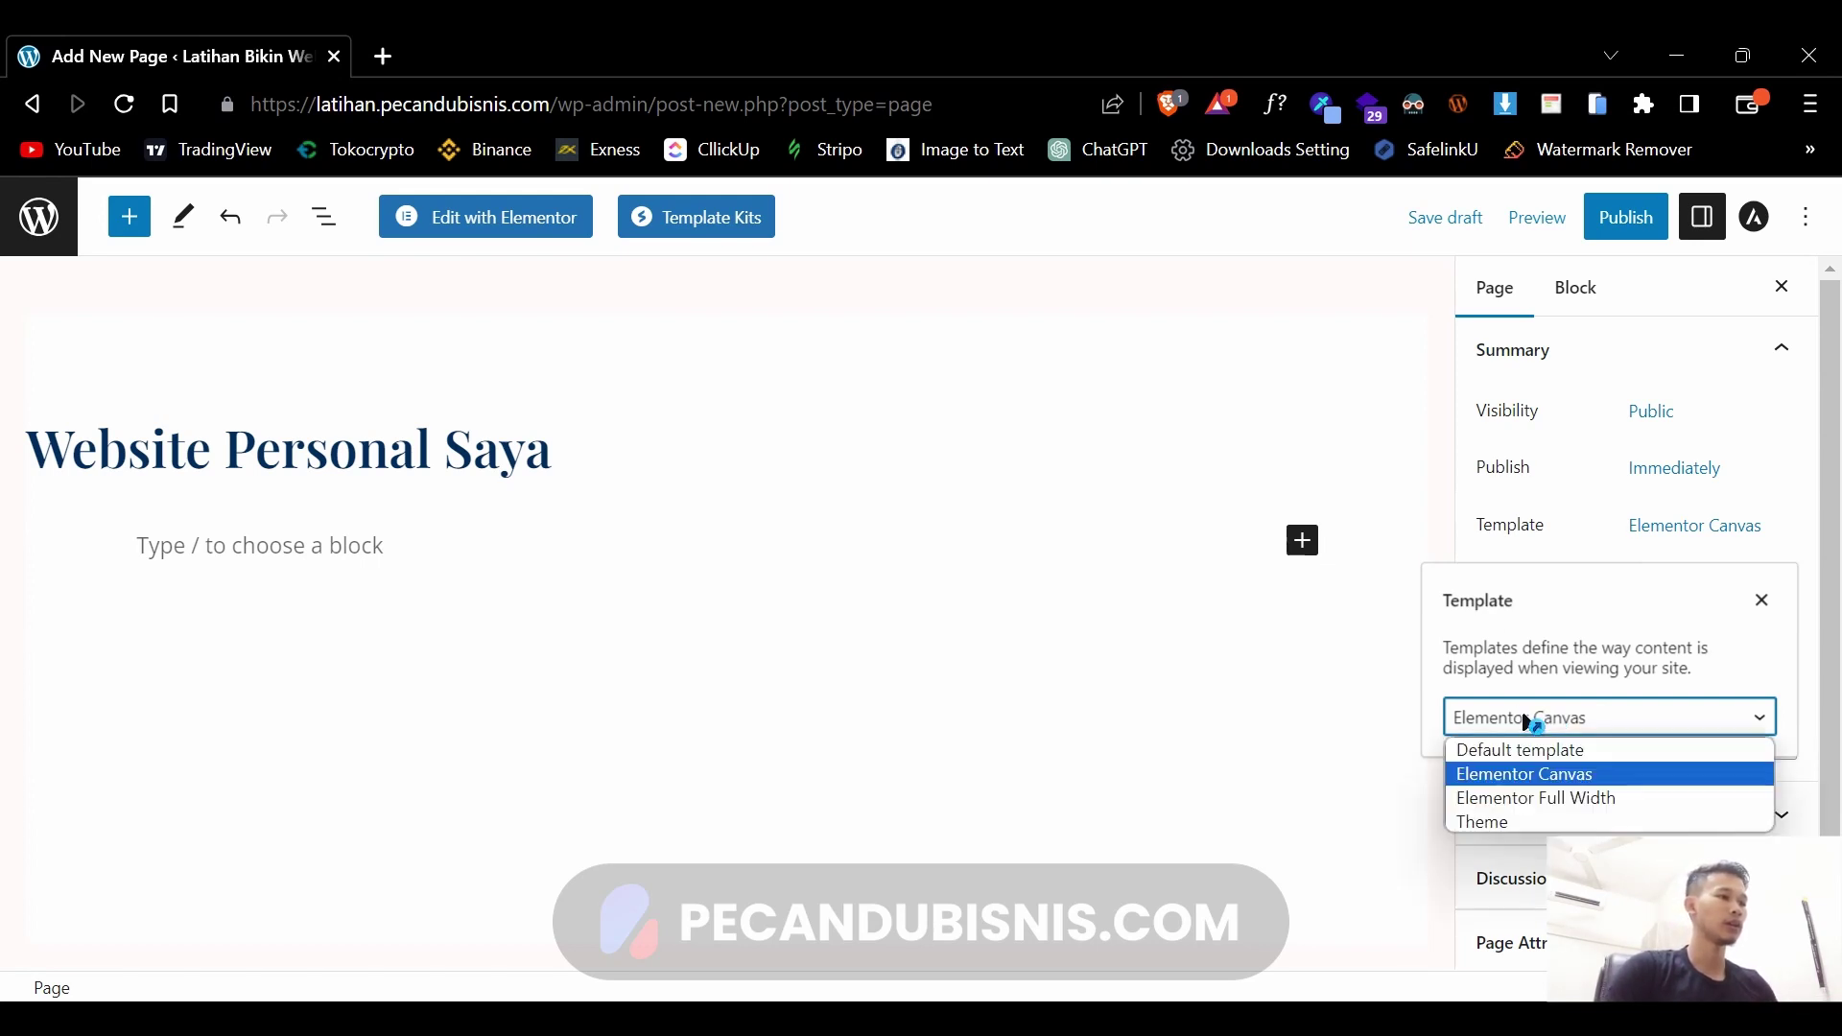
click(1559, 778)
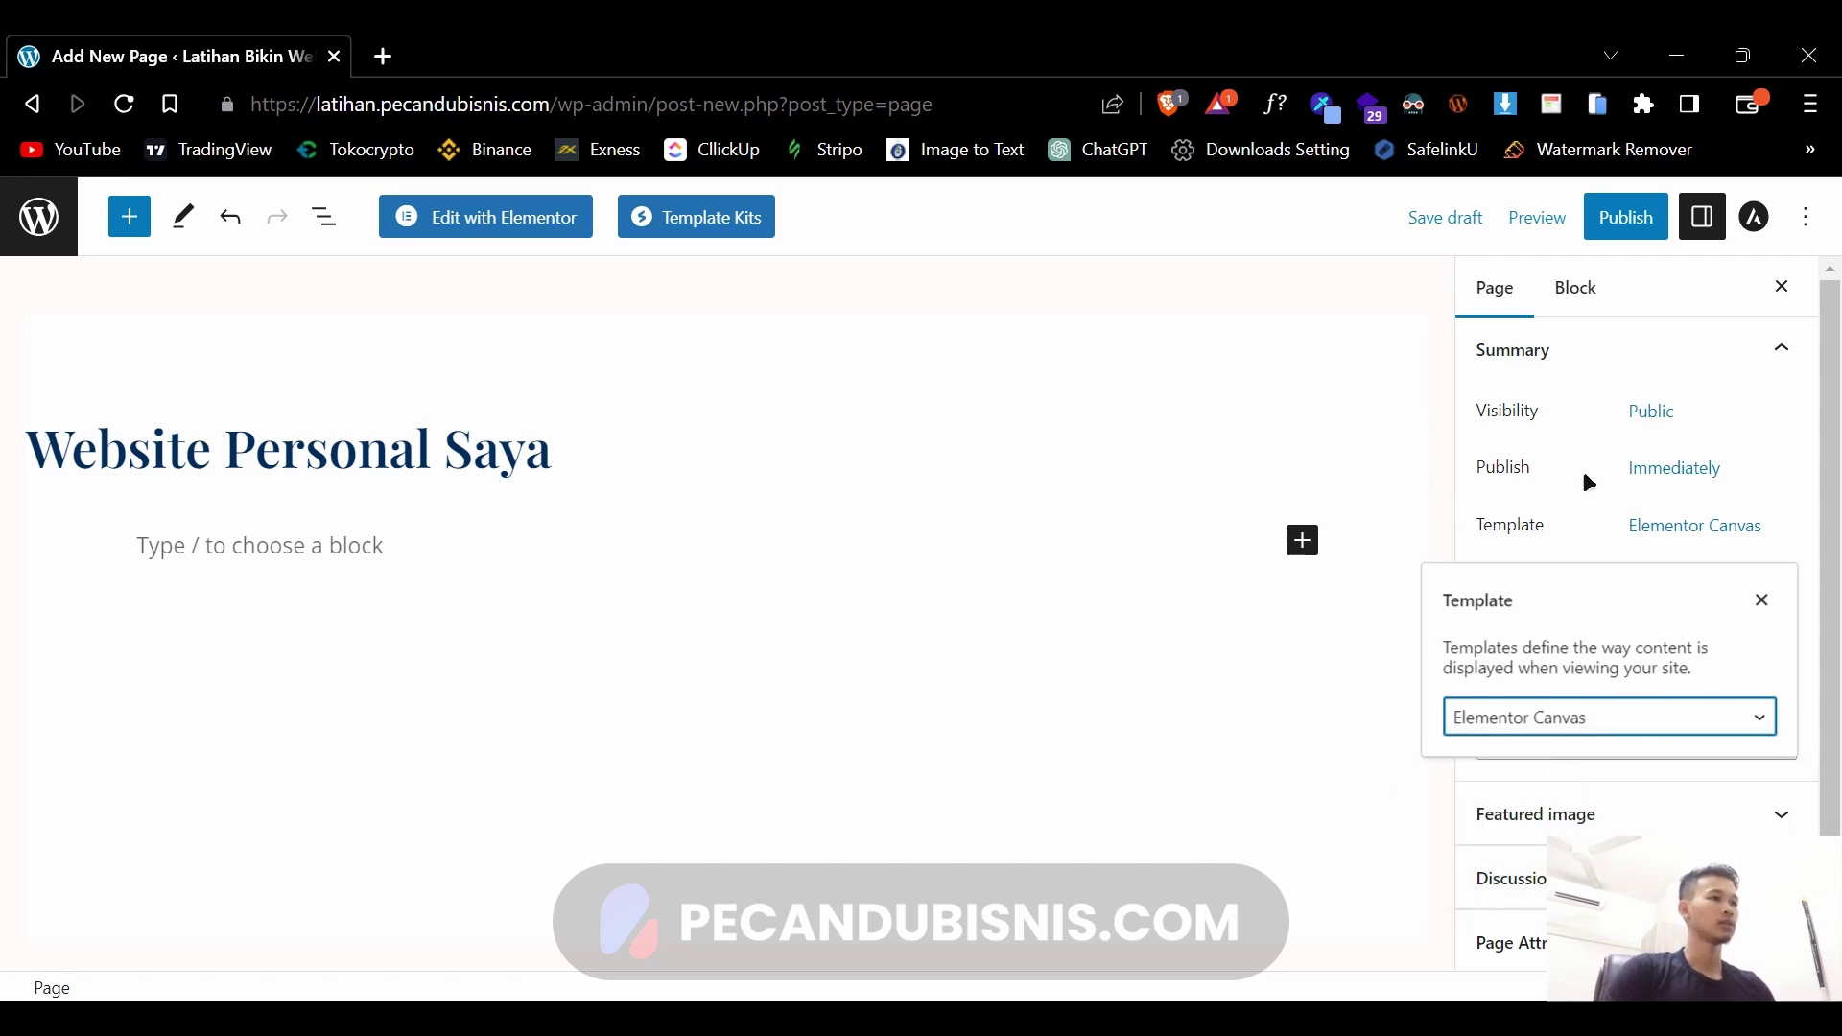
- Save the page as a draft and open it in the Elementor editor
click(1445, 219)
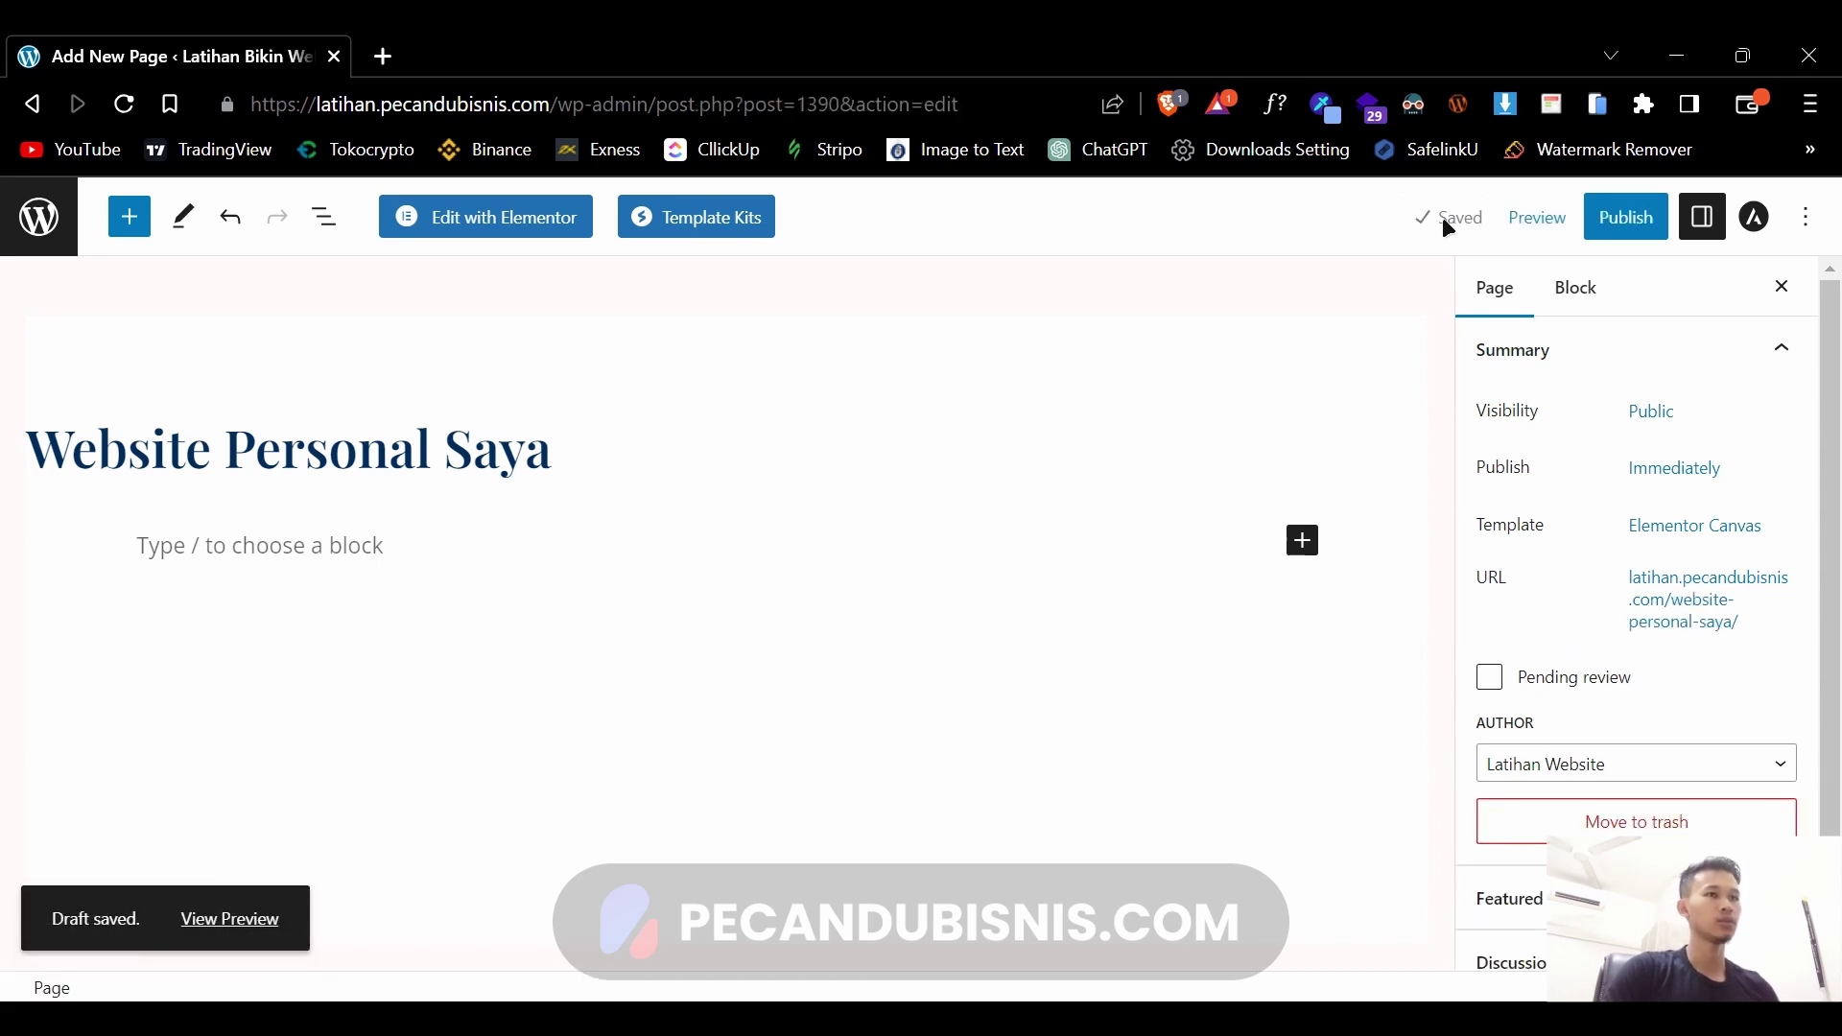
click(494, 224)
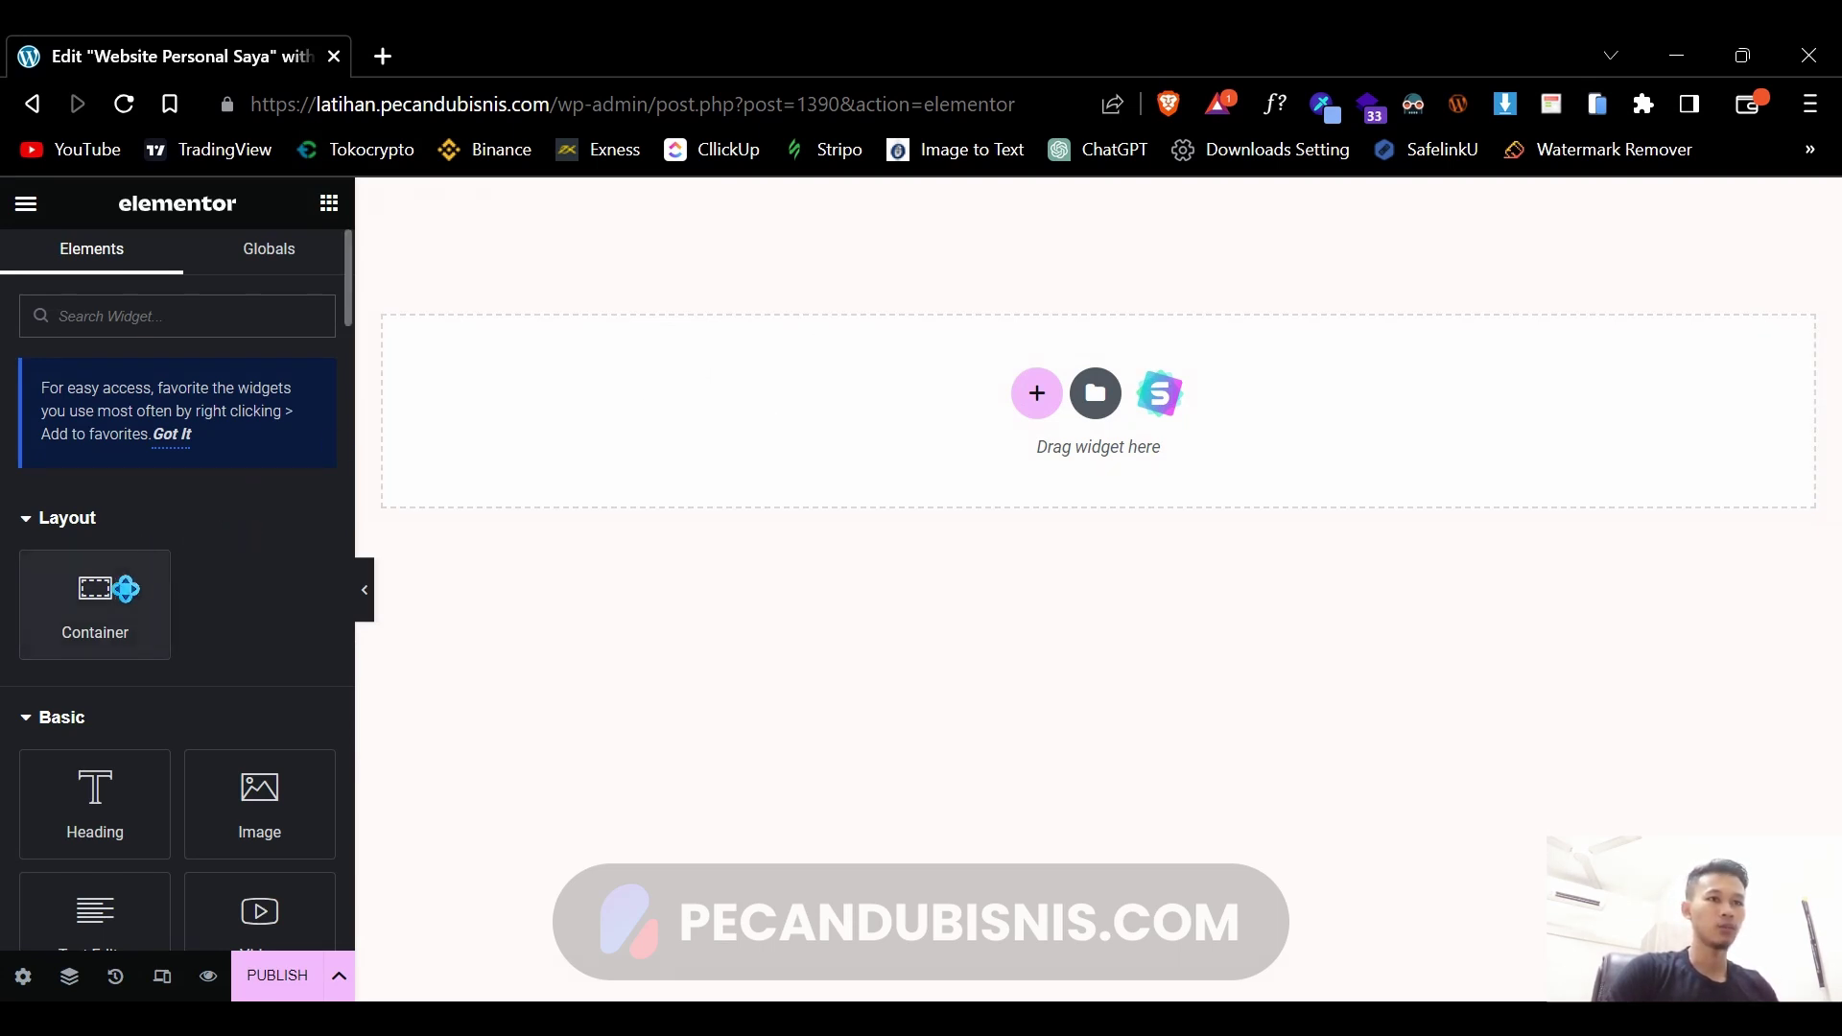
- Look through the Layout and Basic widgets offered for building the page
scroll(144, 552, down, 2)
scroll(144, 550, down, 2)
scroll(140, 509, up, 4)
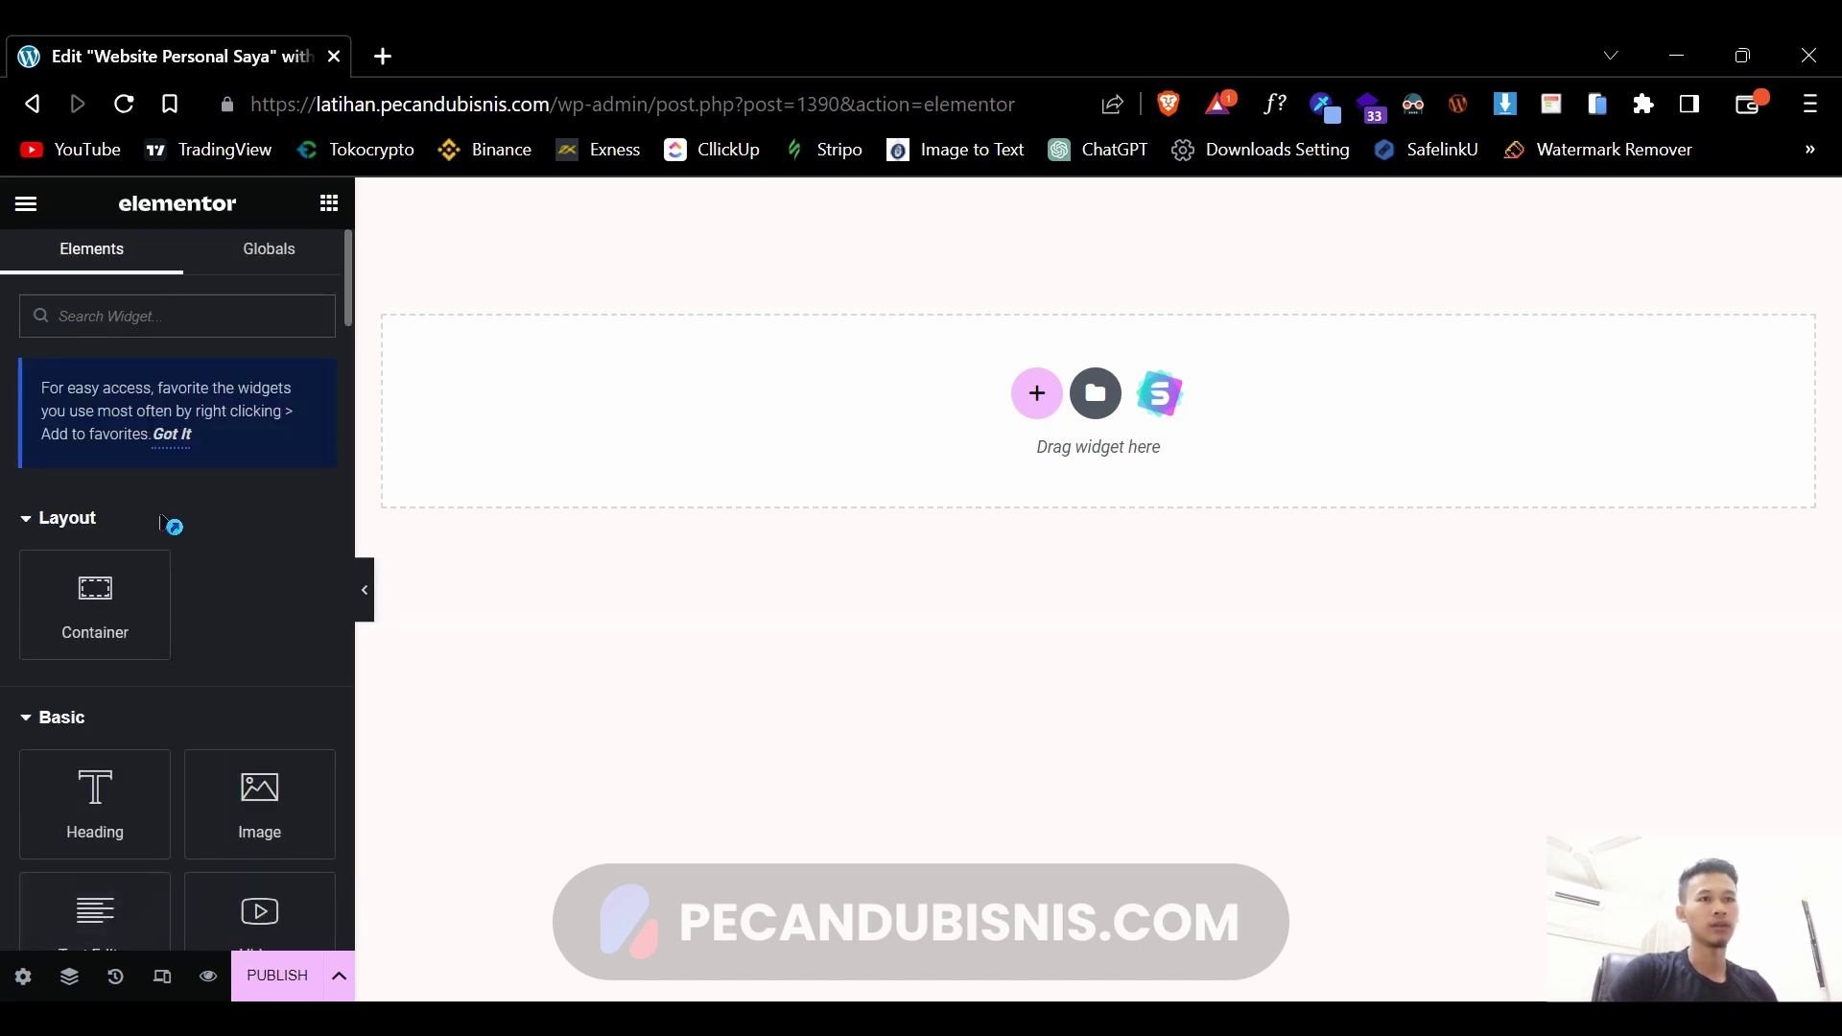
scroll(118, 551, down, 2)
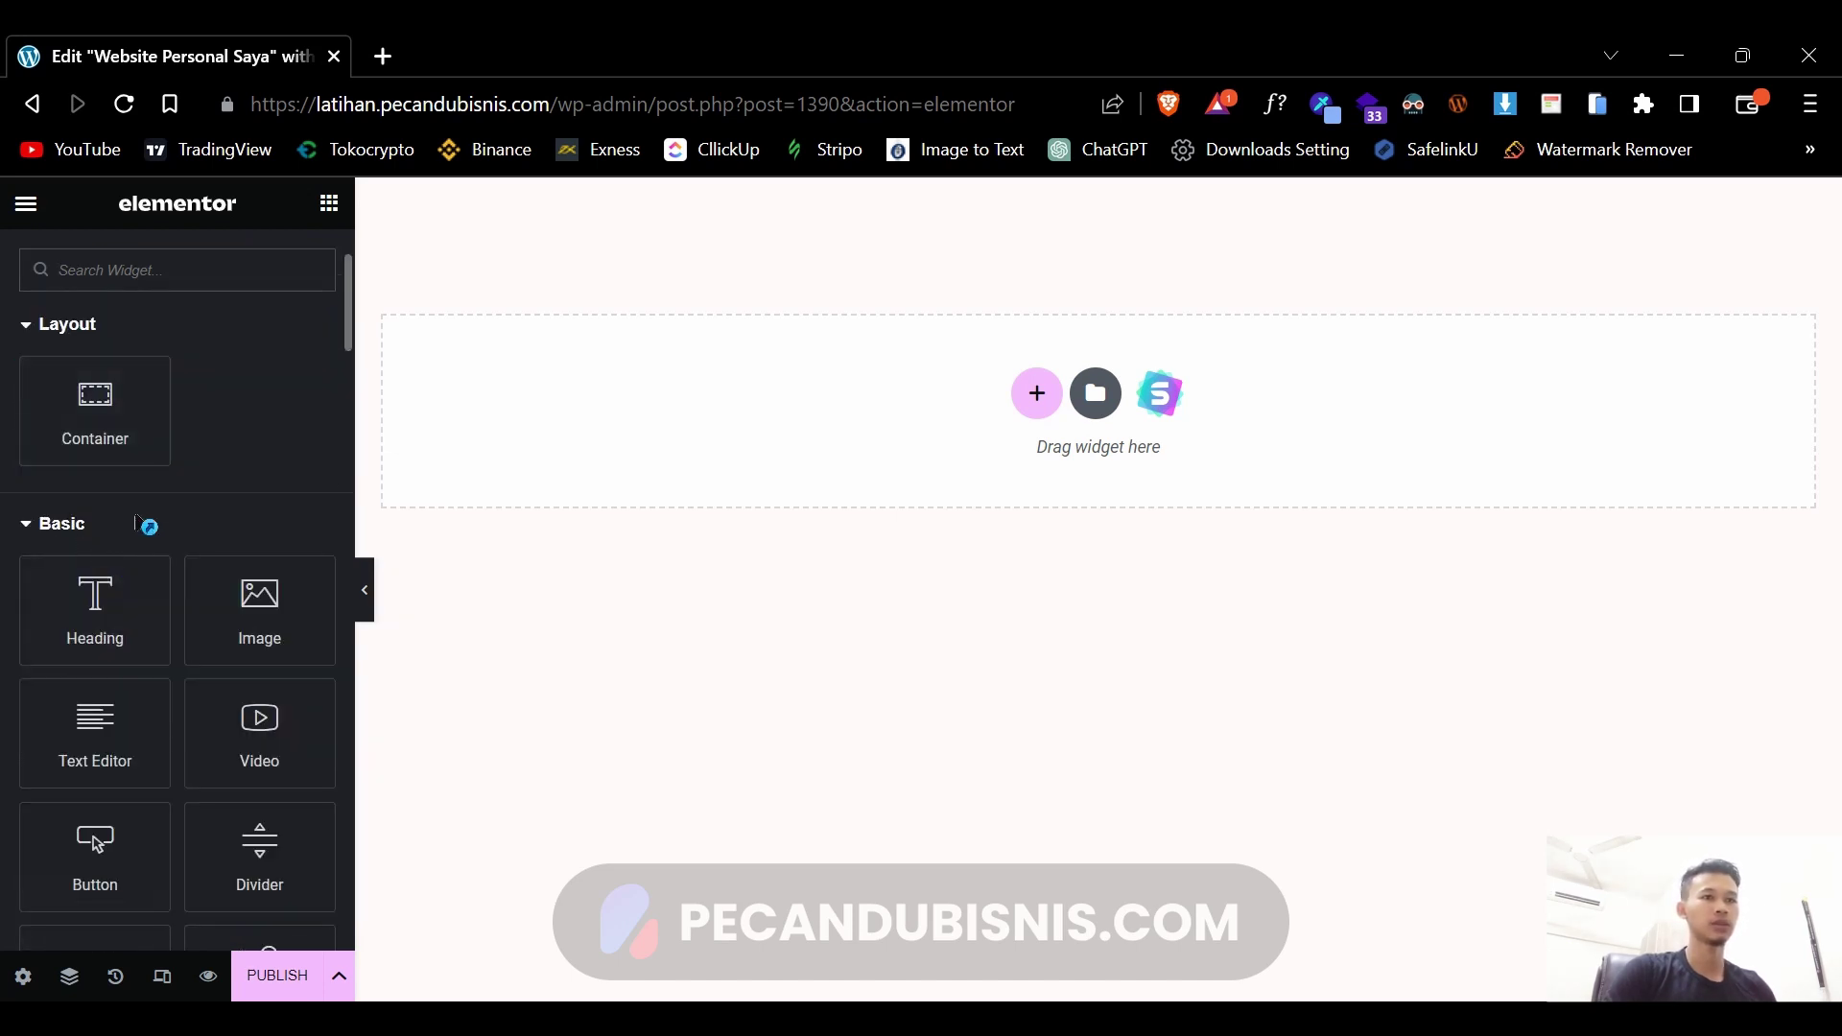
scroll(205, 409, up, 2)
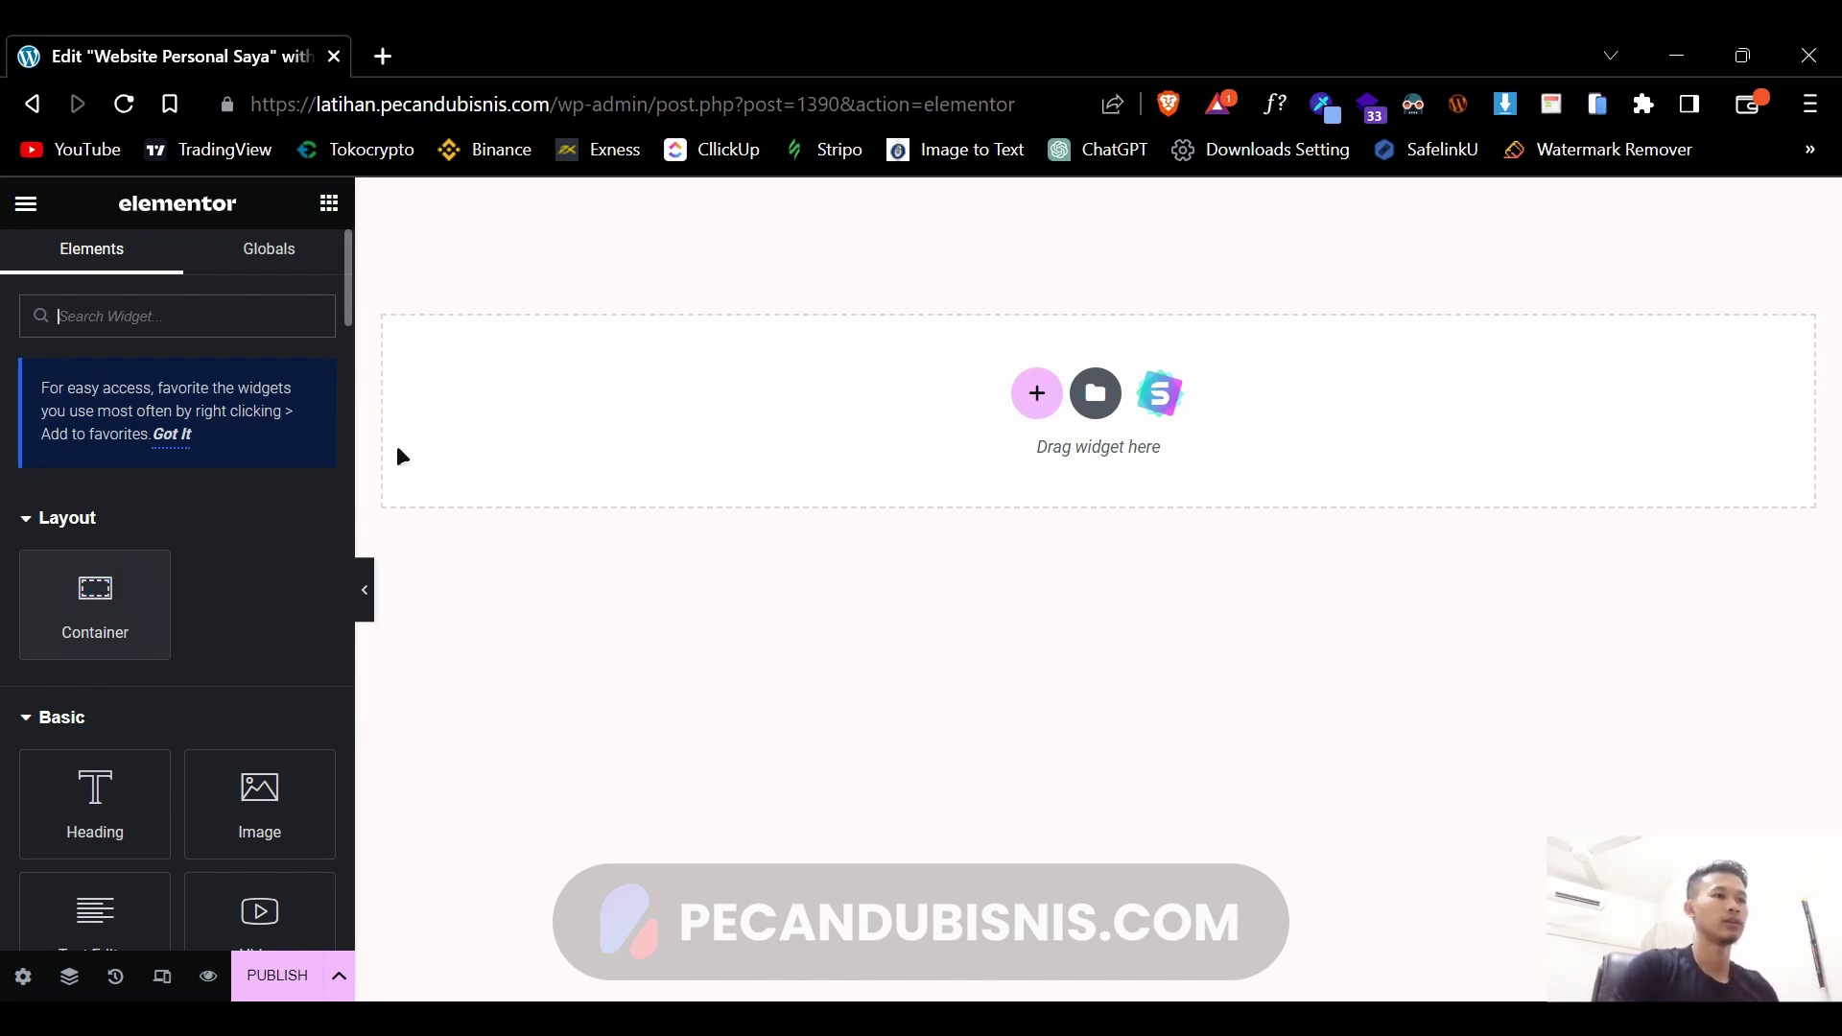
scroll(144, 634, down, 4)
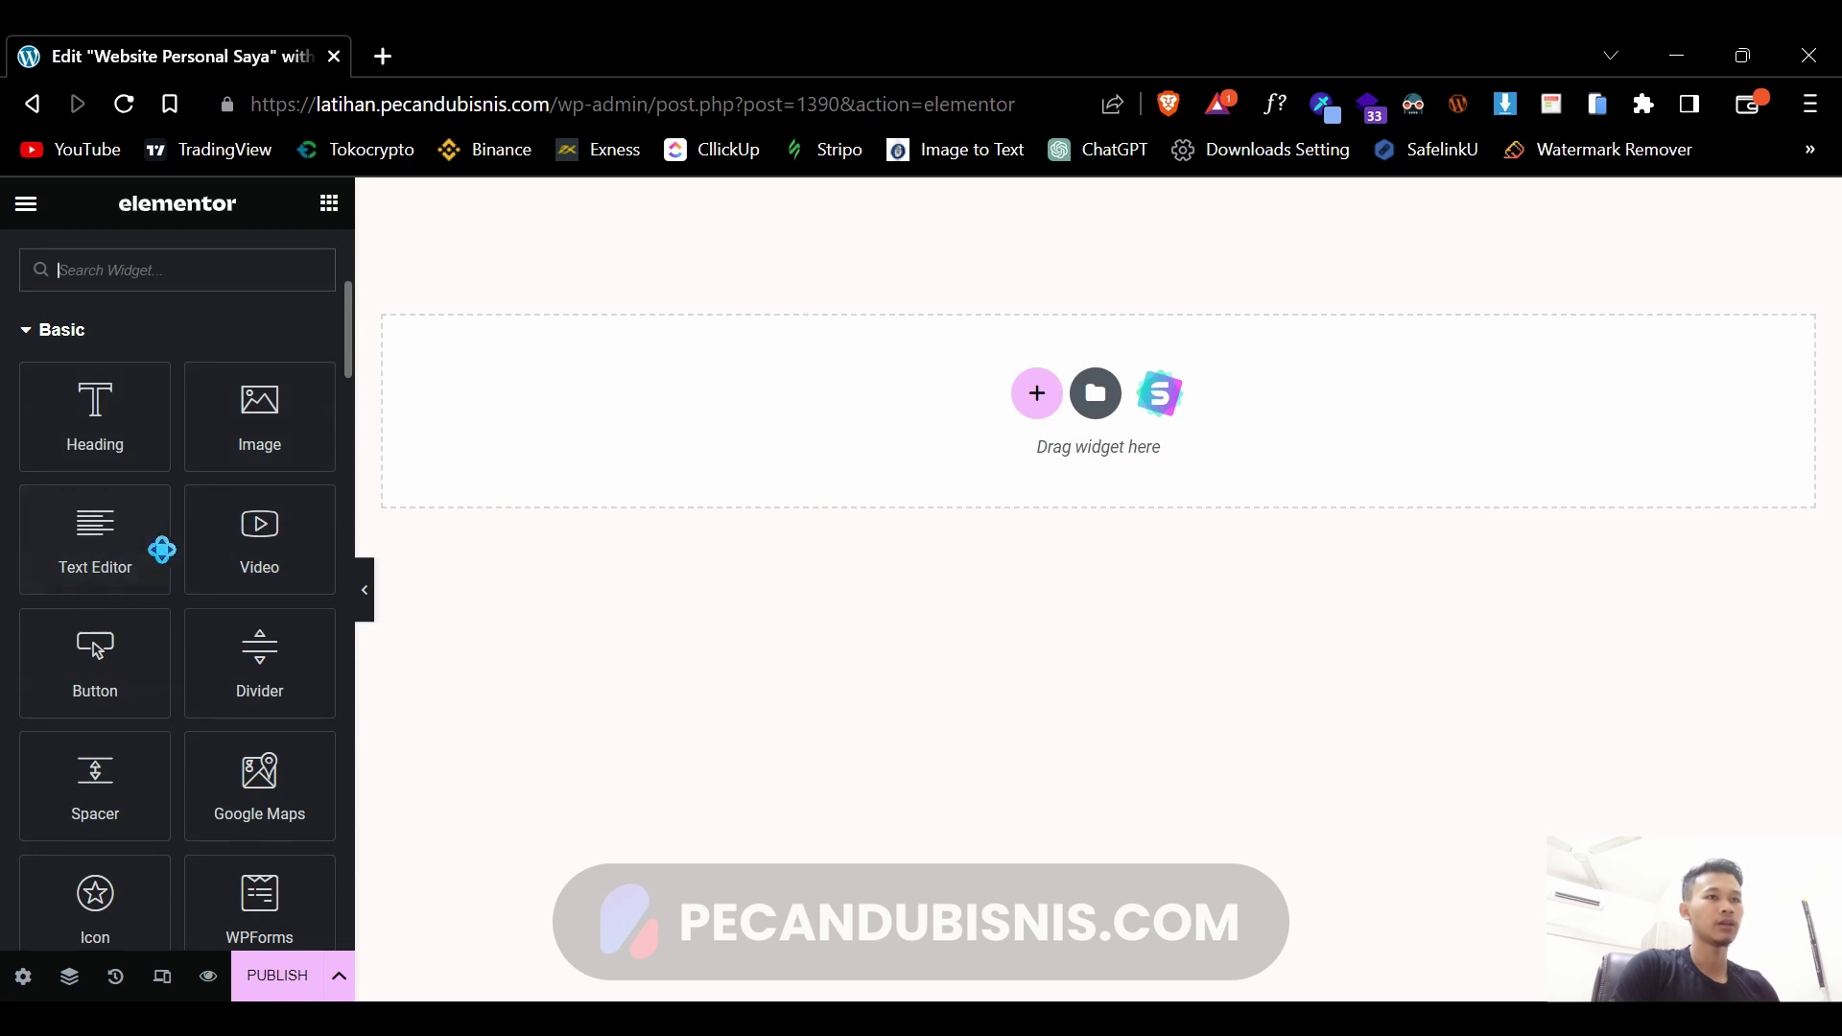
scroll(172, 543, up, 3)
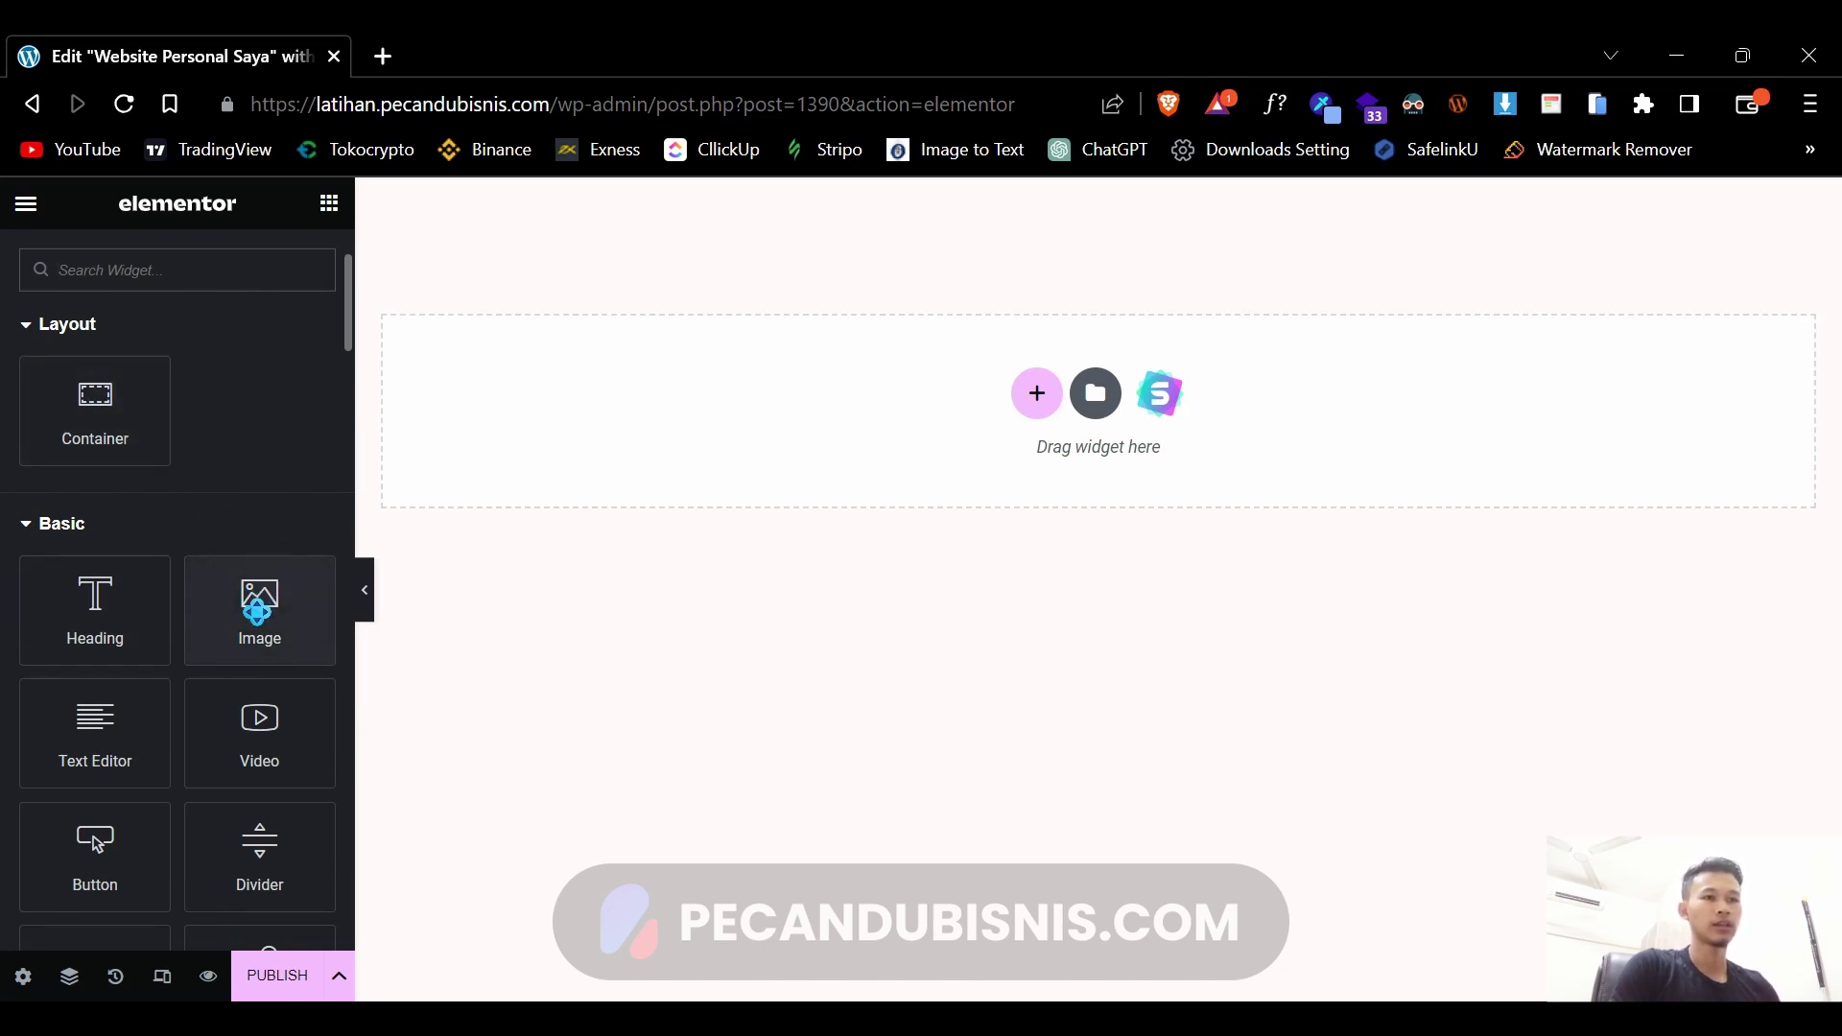
- Place an Image widget on the empty canvas and reduce the image's width
drag(259, 605, 863, 379)
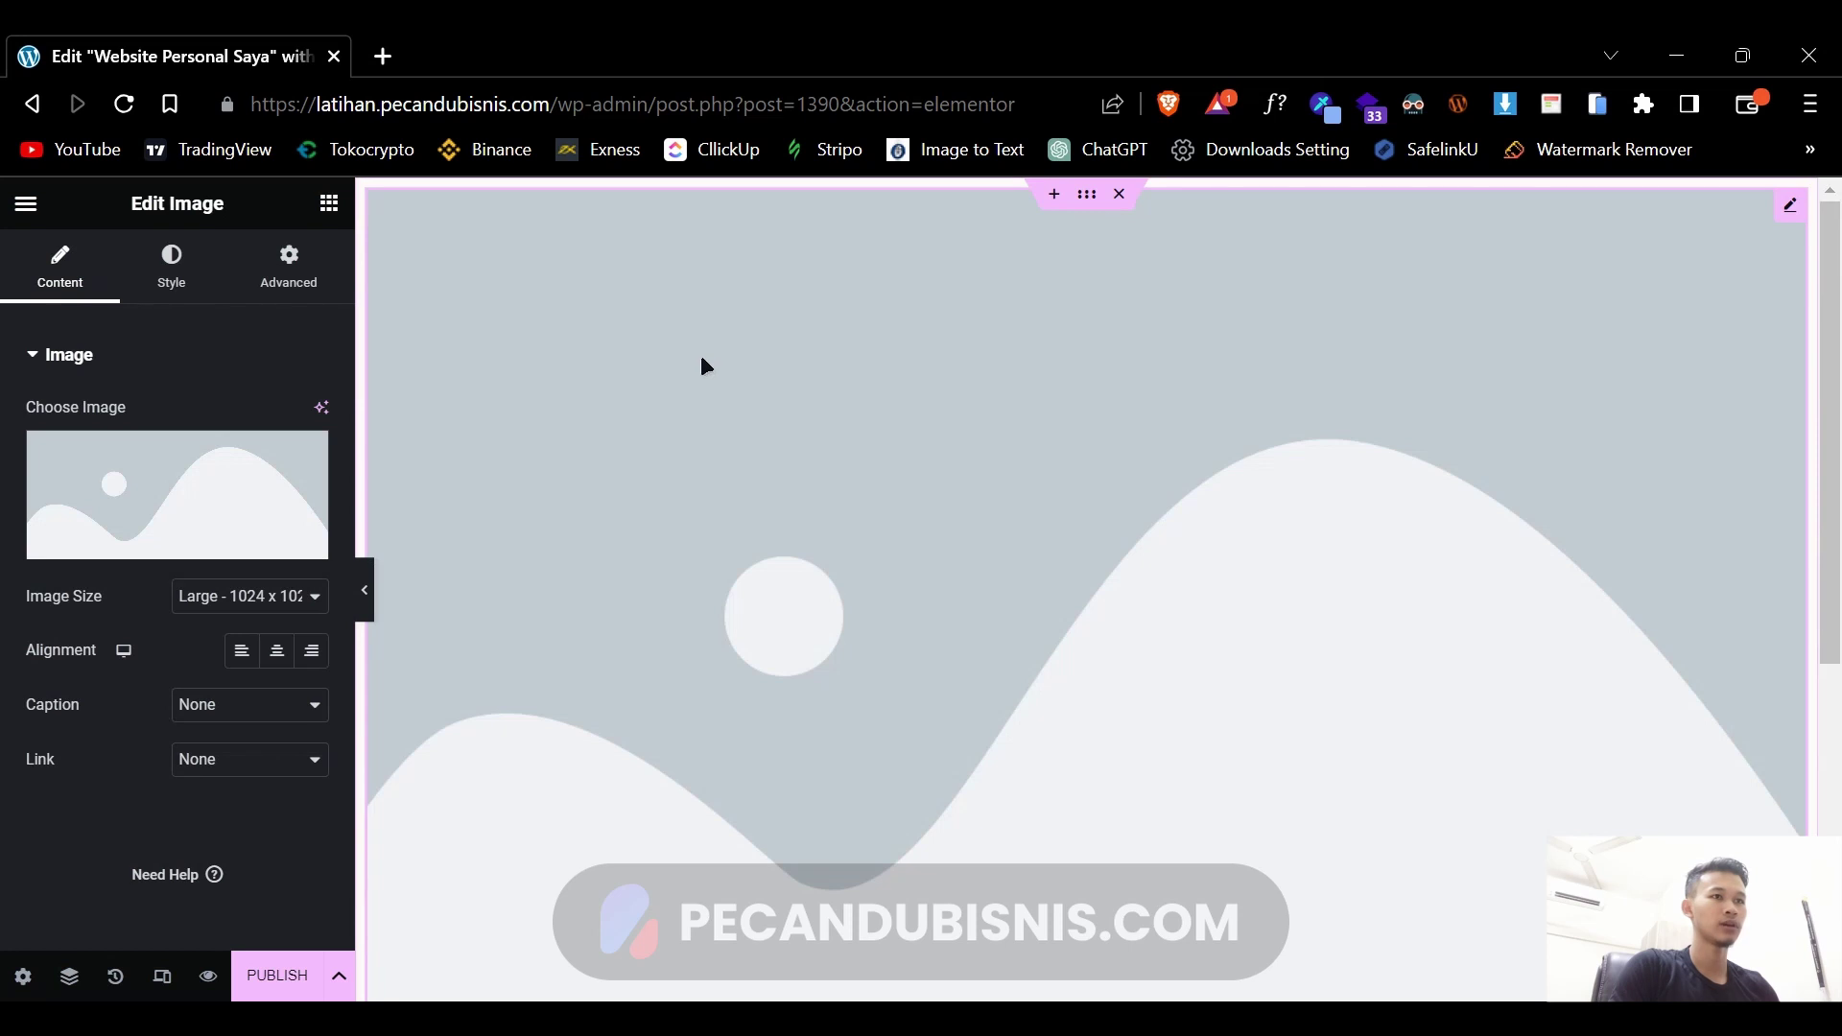
click(171, 268)
drag(26, 524, 57, 524)
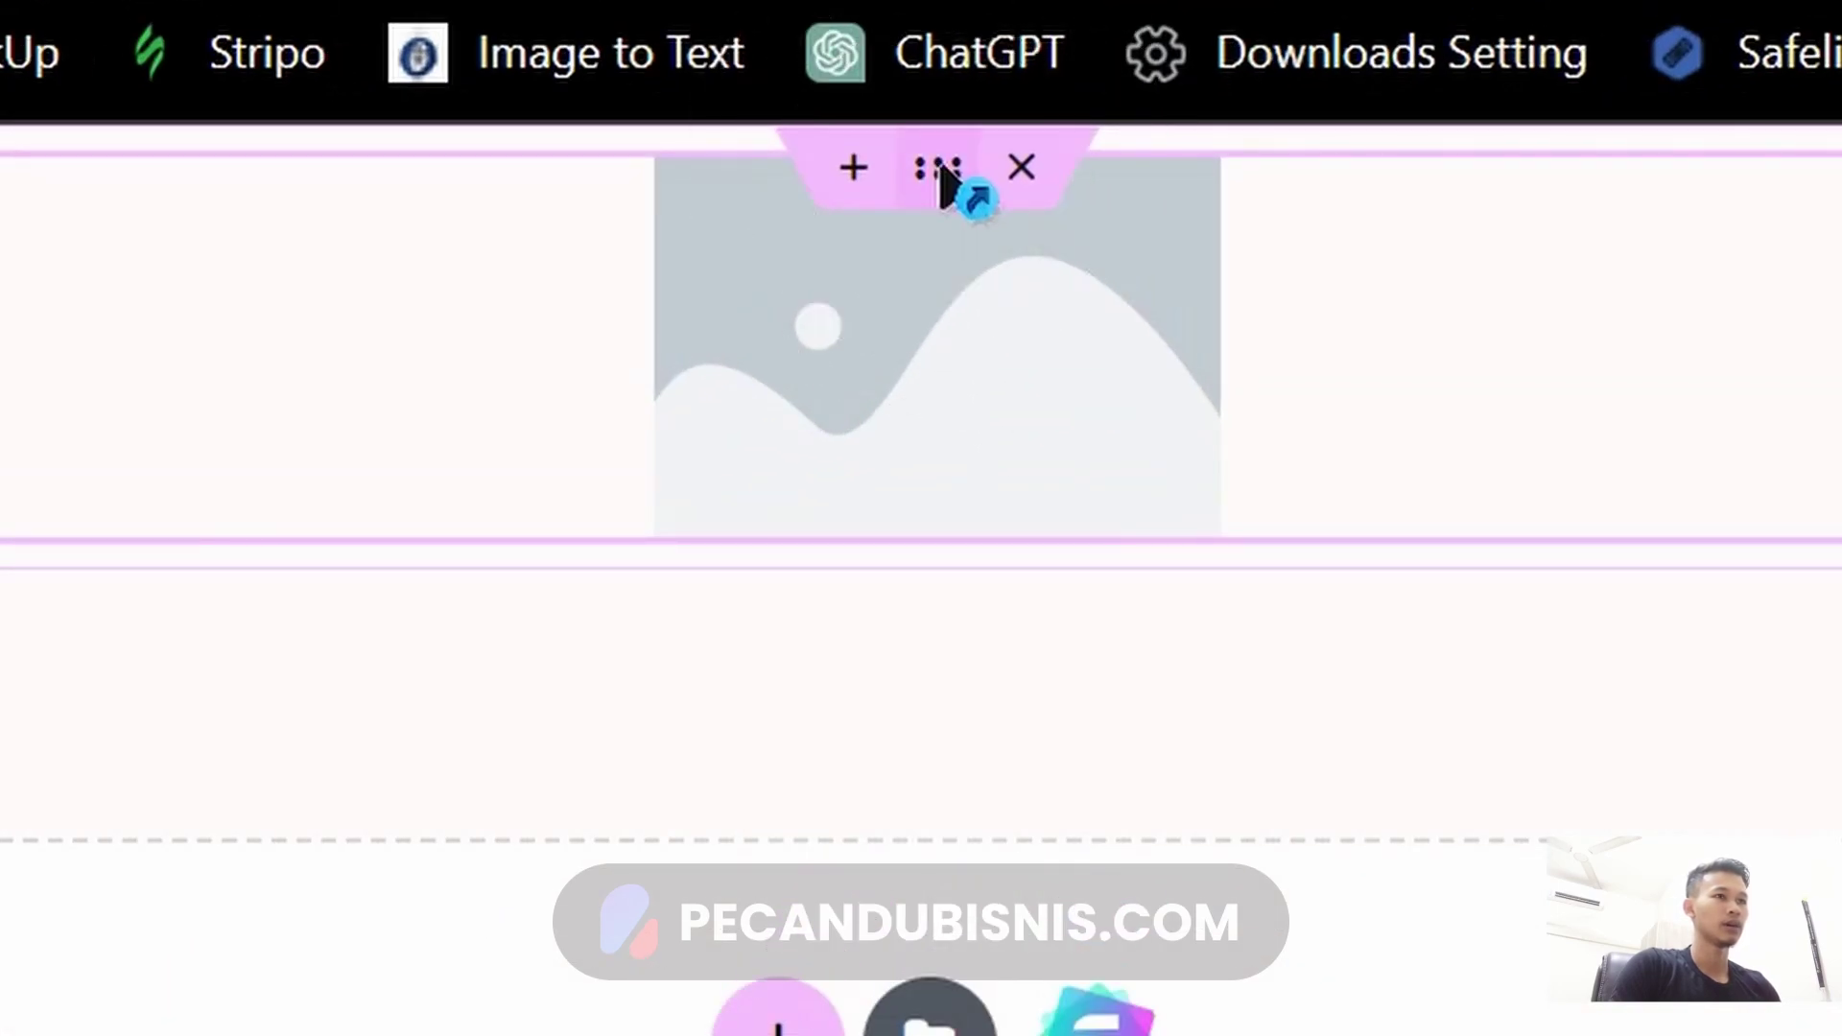
- Delete the container that holds the placeholder image
drag(227, 163, 545, 203)
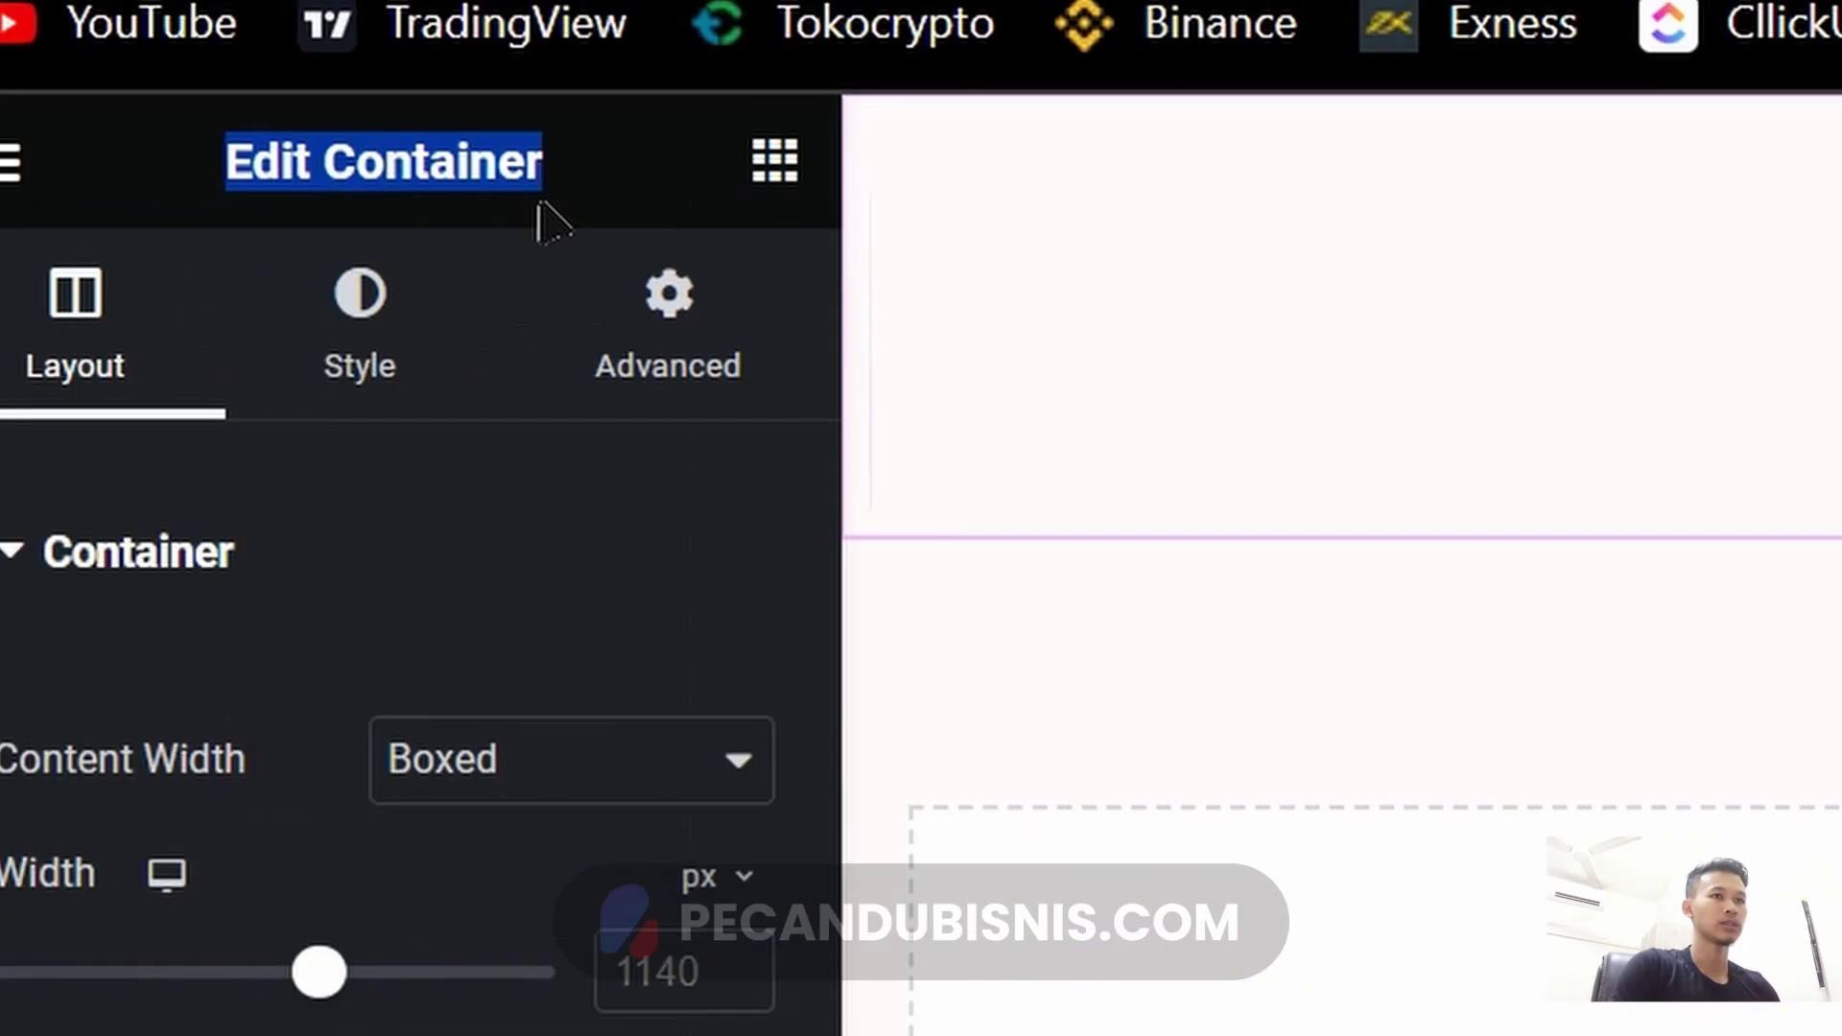
click(629, 163)
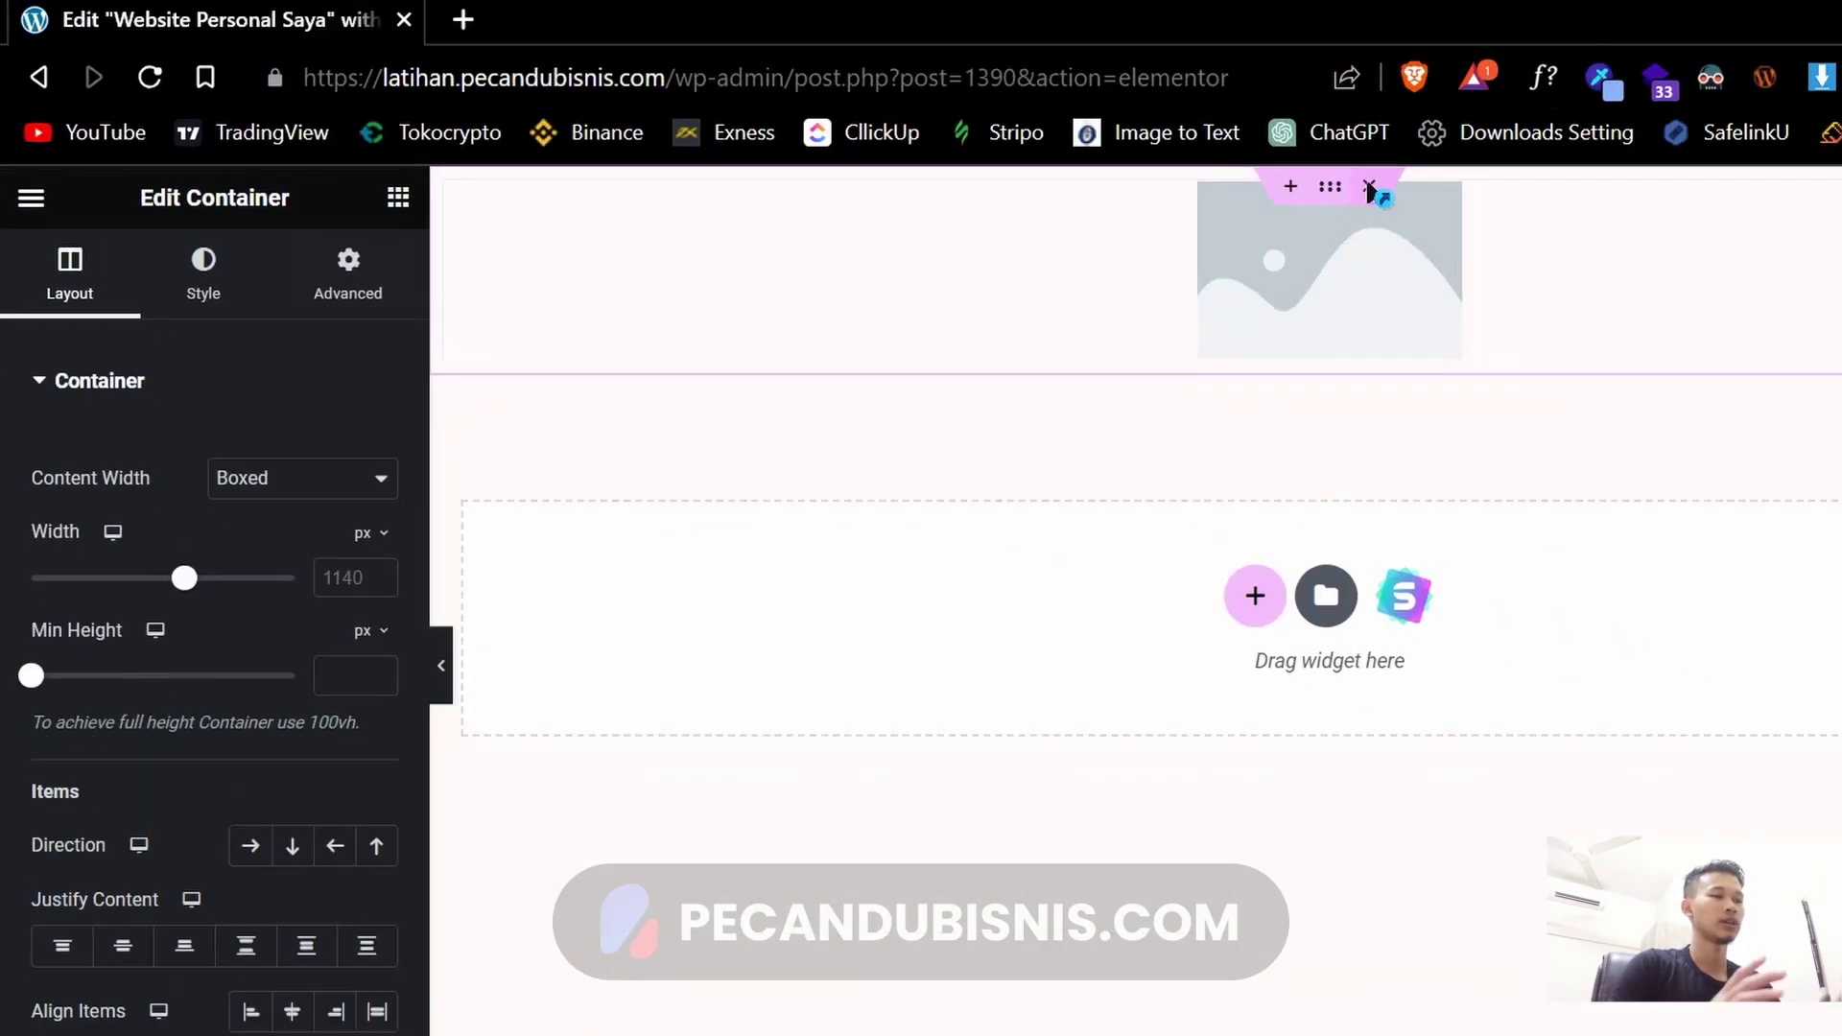
click(1132, 195)
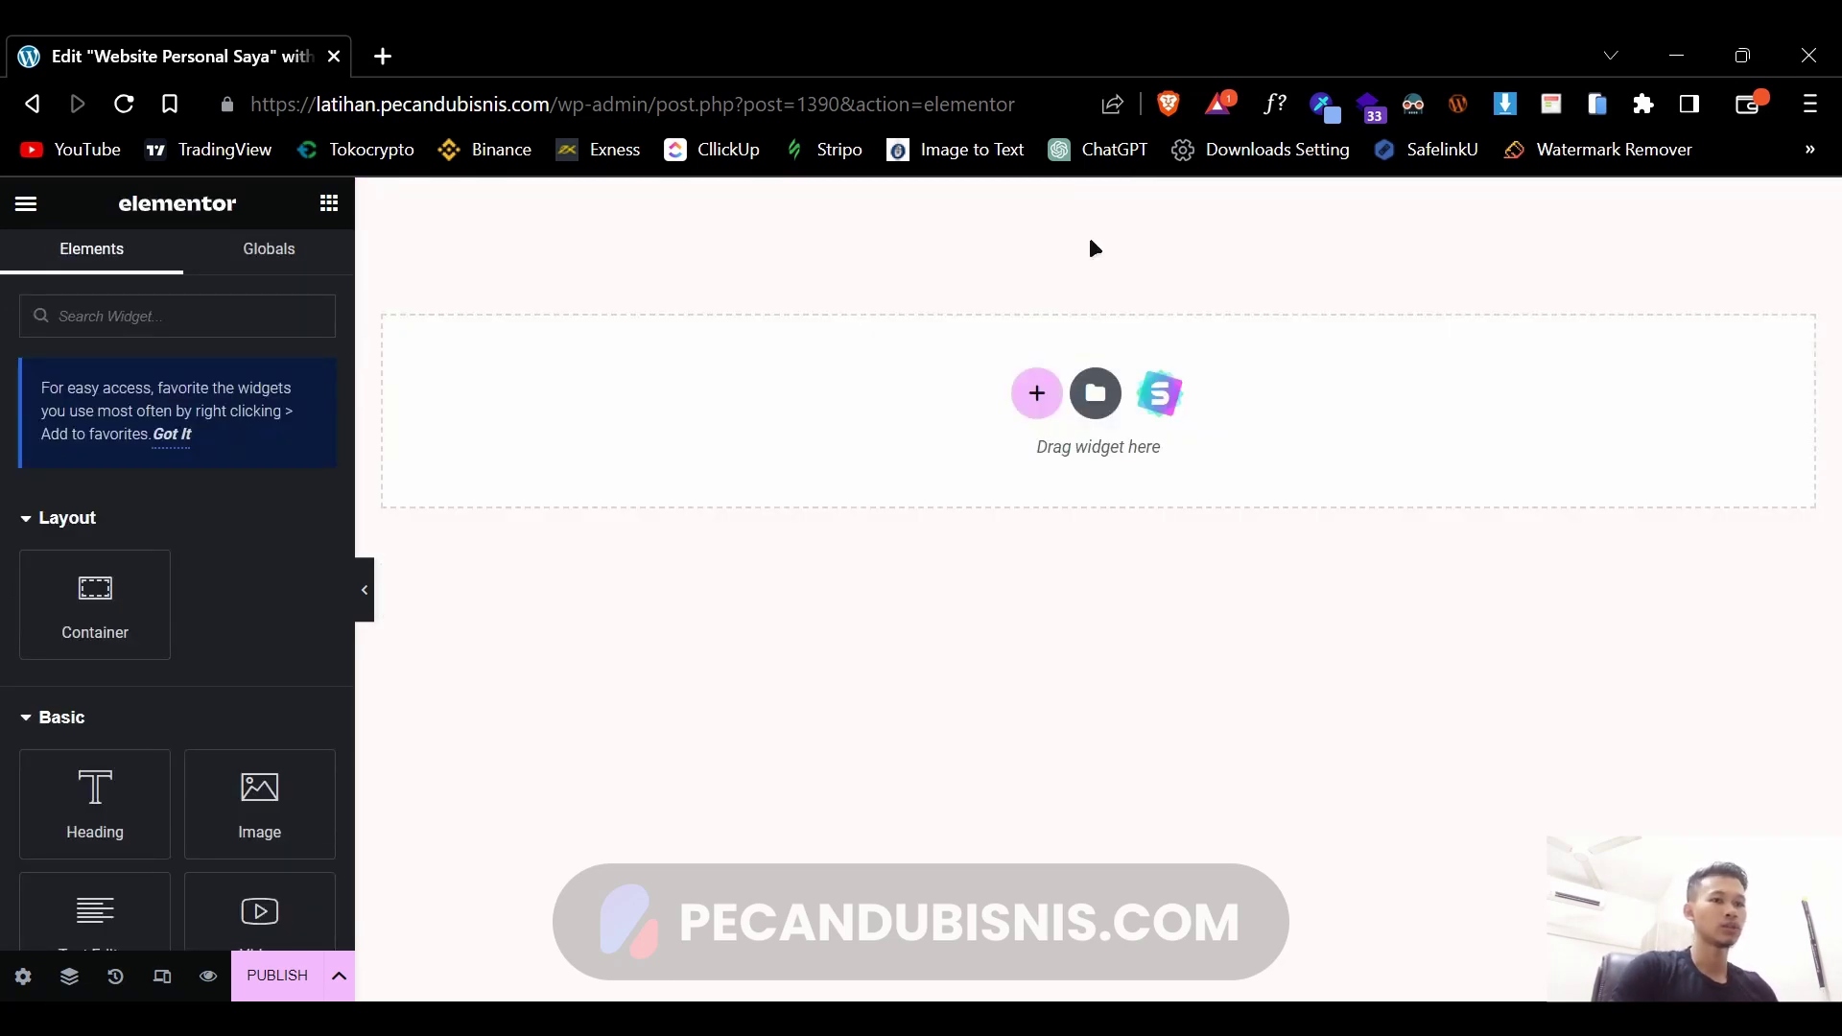
- Place another Image widget on the empty canvas and delete it with its container
drag(259, 796, 745, 446)
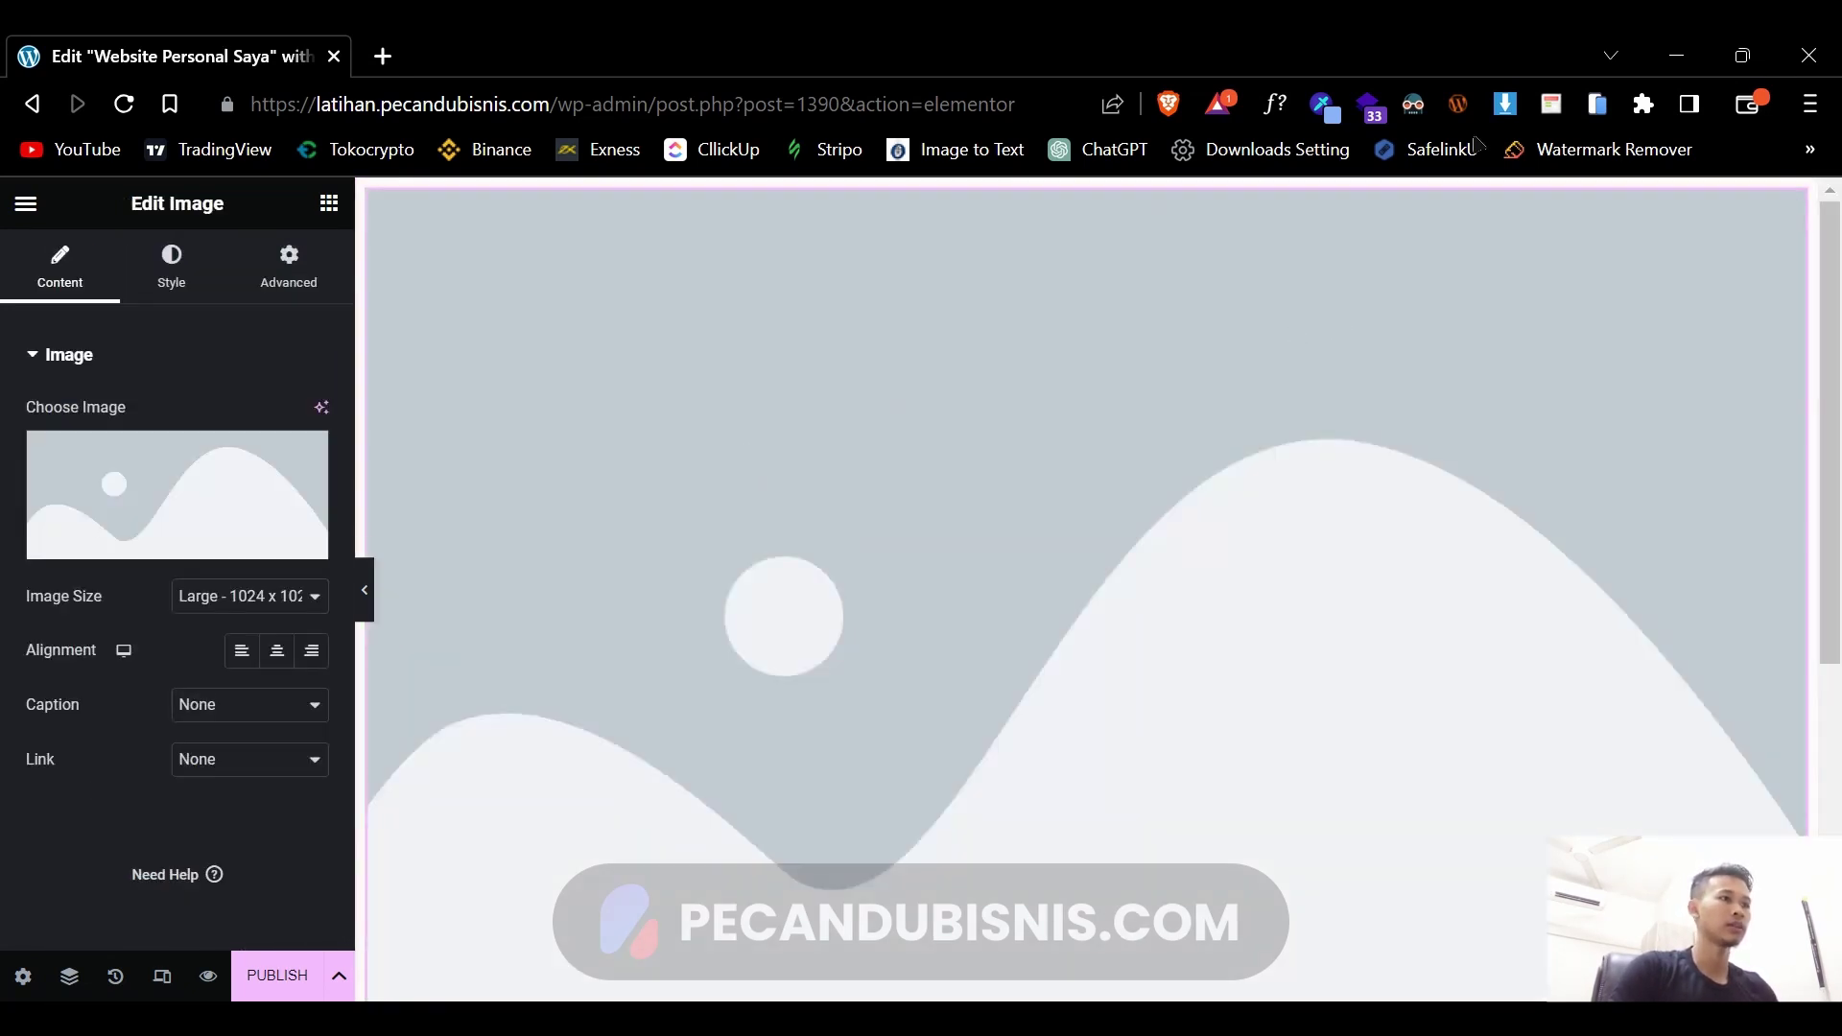
click(1134, 192)
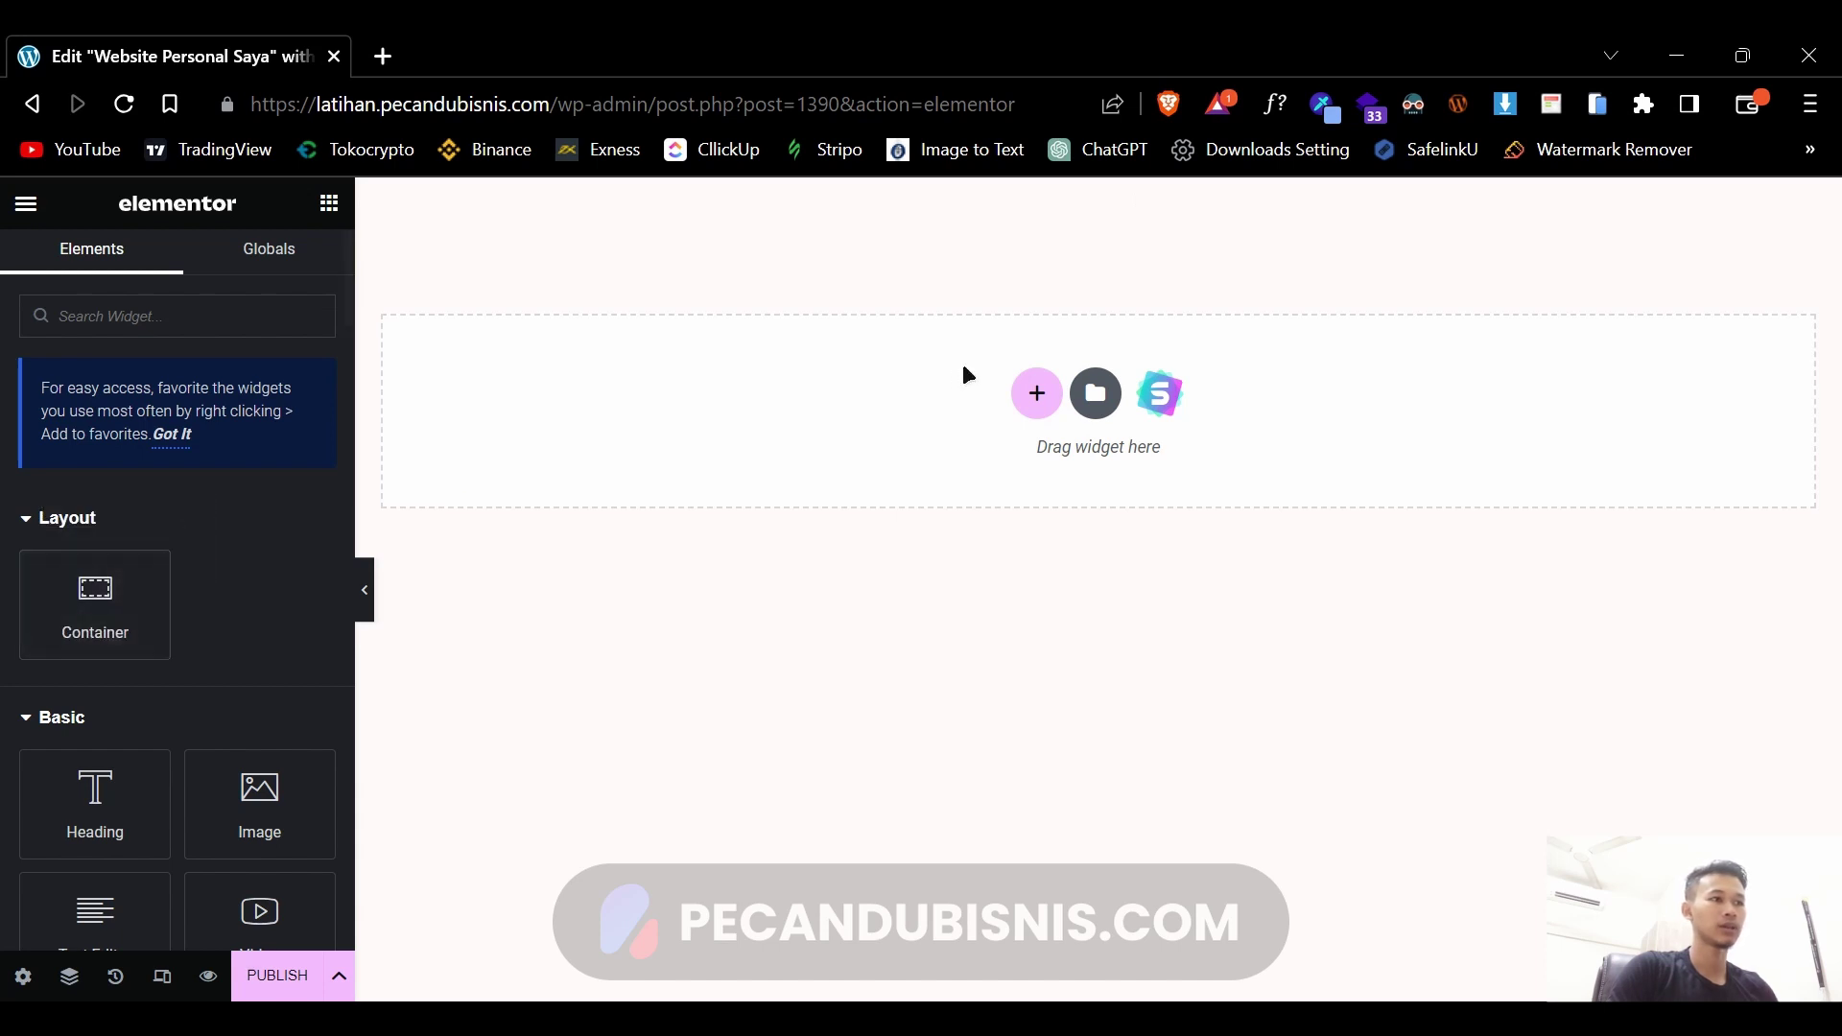
- Add a container with the vertical (downward arrow) structure and place a Heading widget inside it
click(1037, 391)
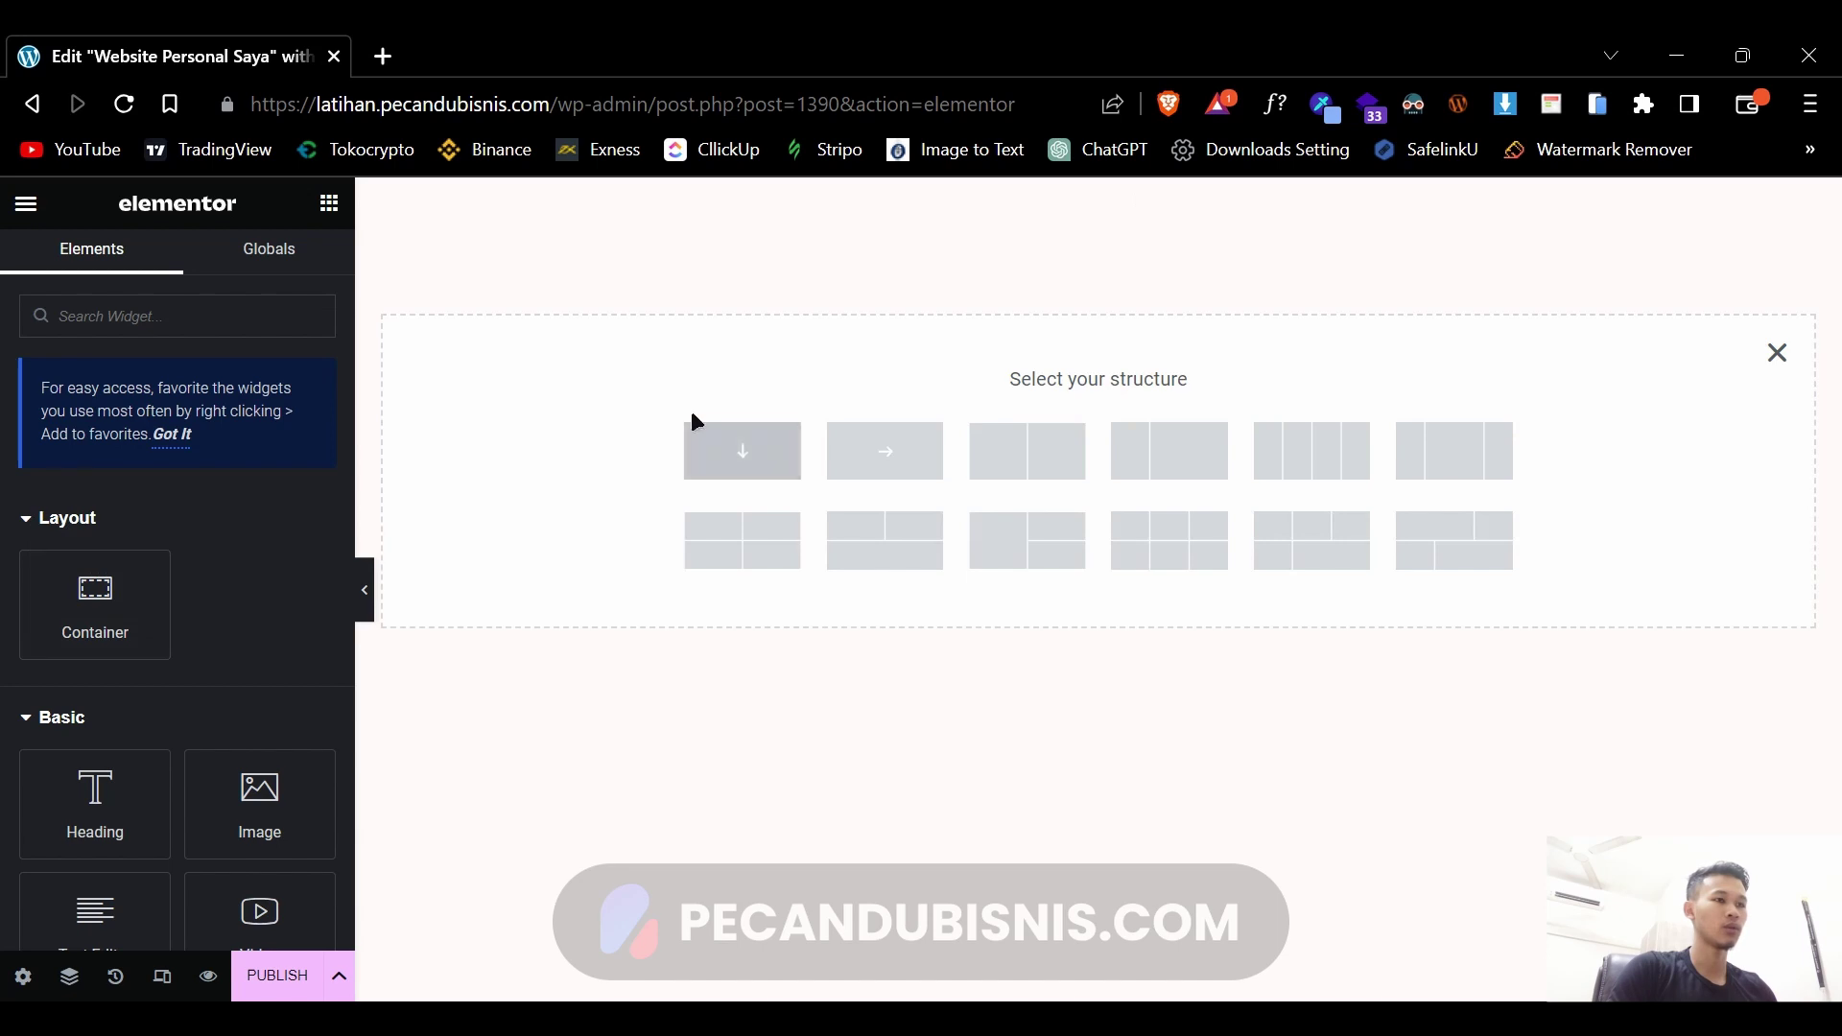
click(767, 440)
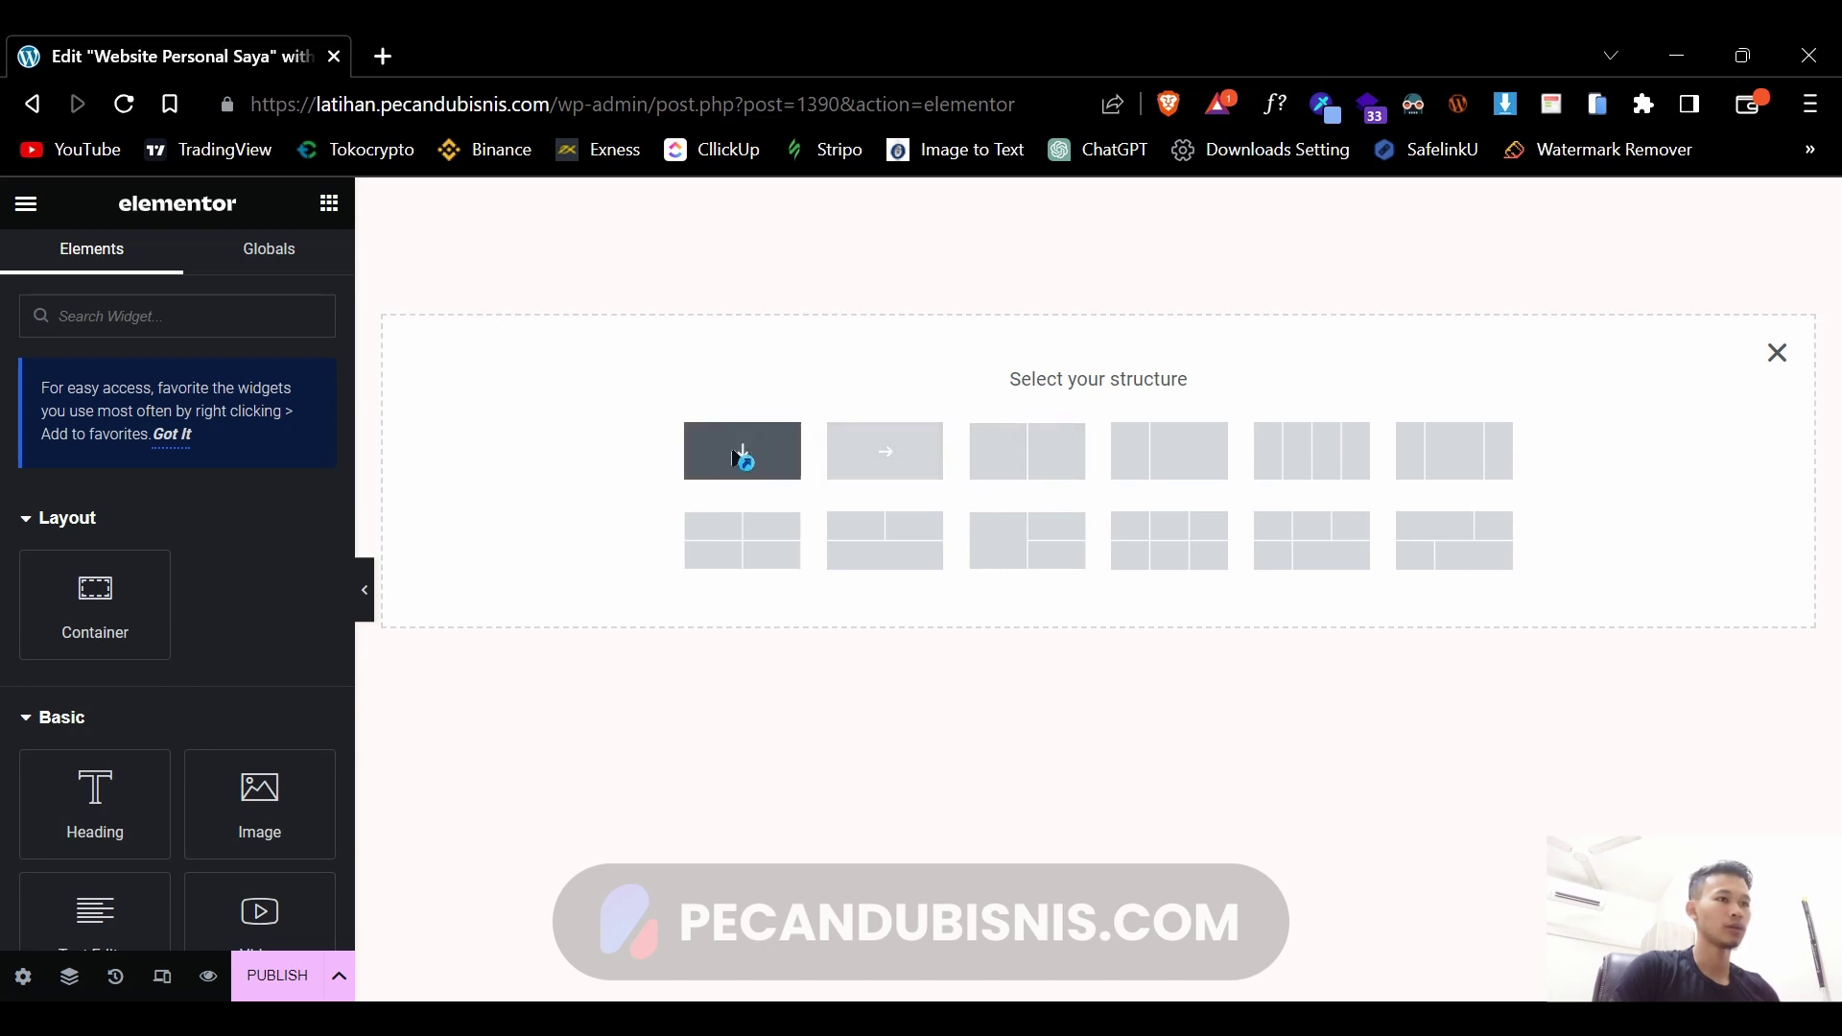
click(741, 454)
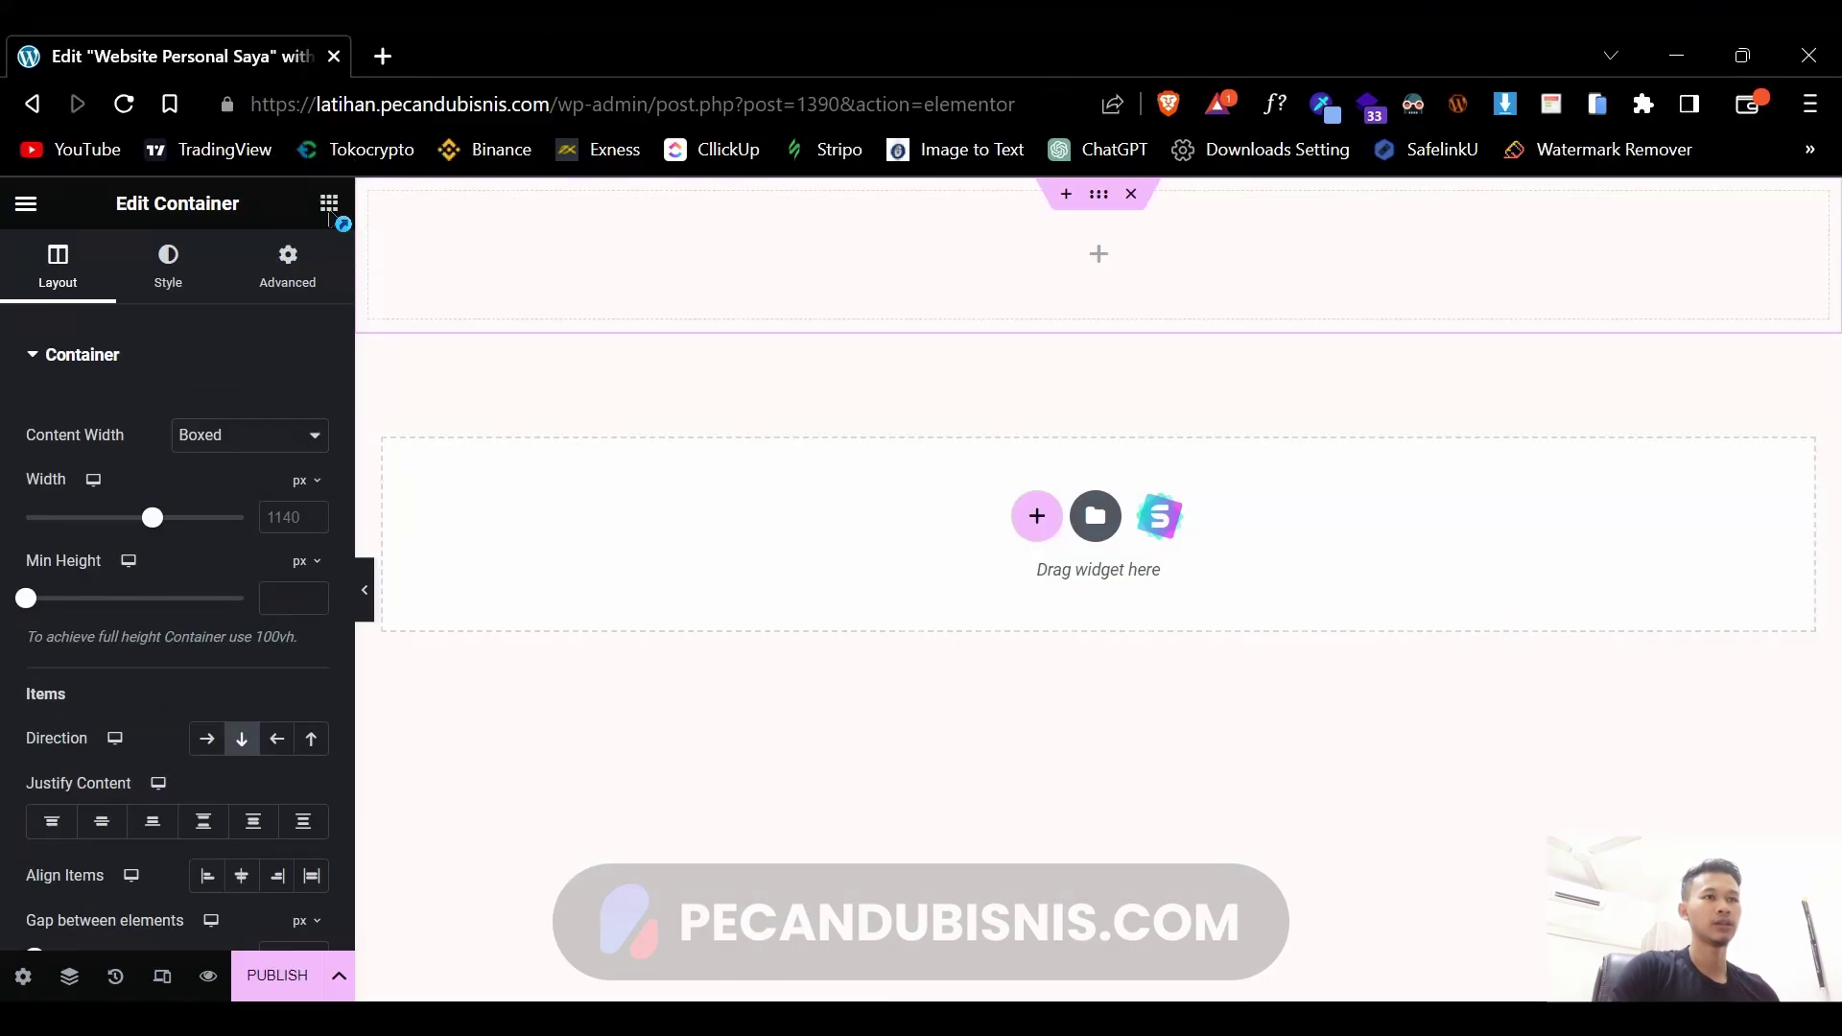
click(789, 261)
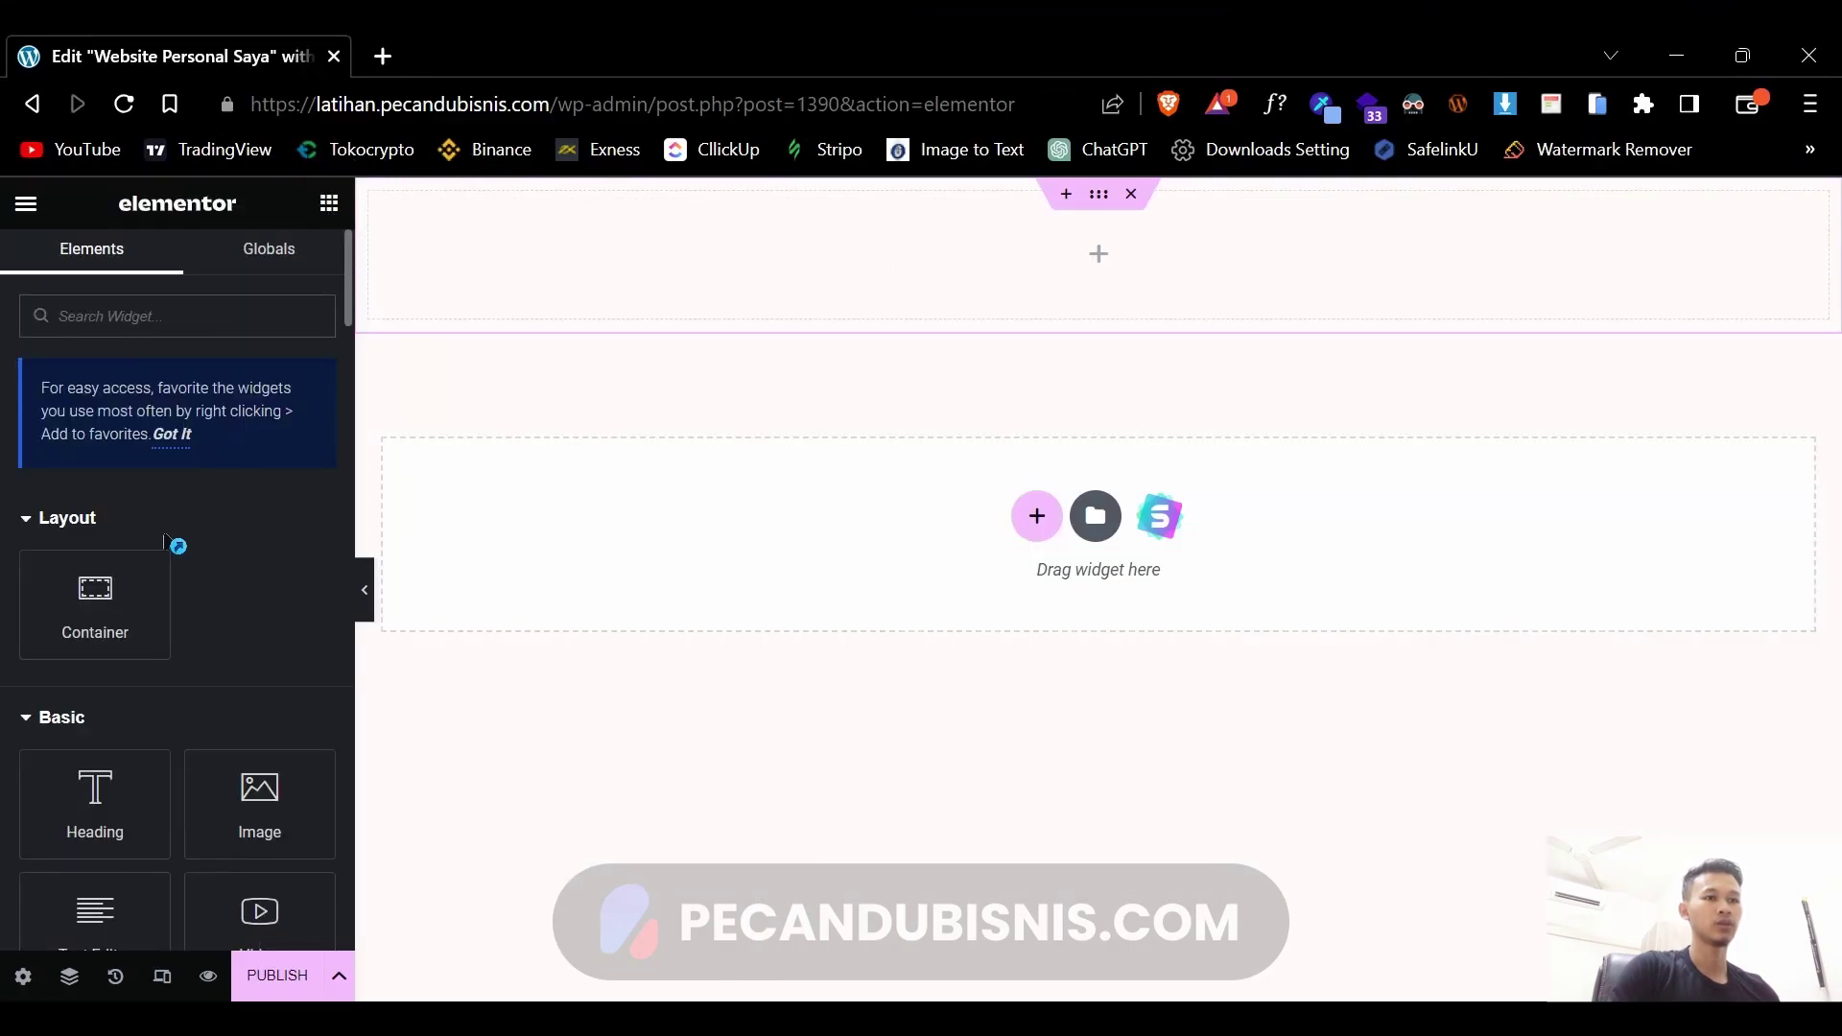
scroll(238, 518, down, 2)
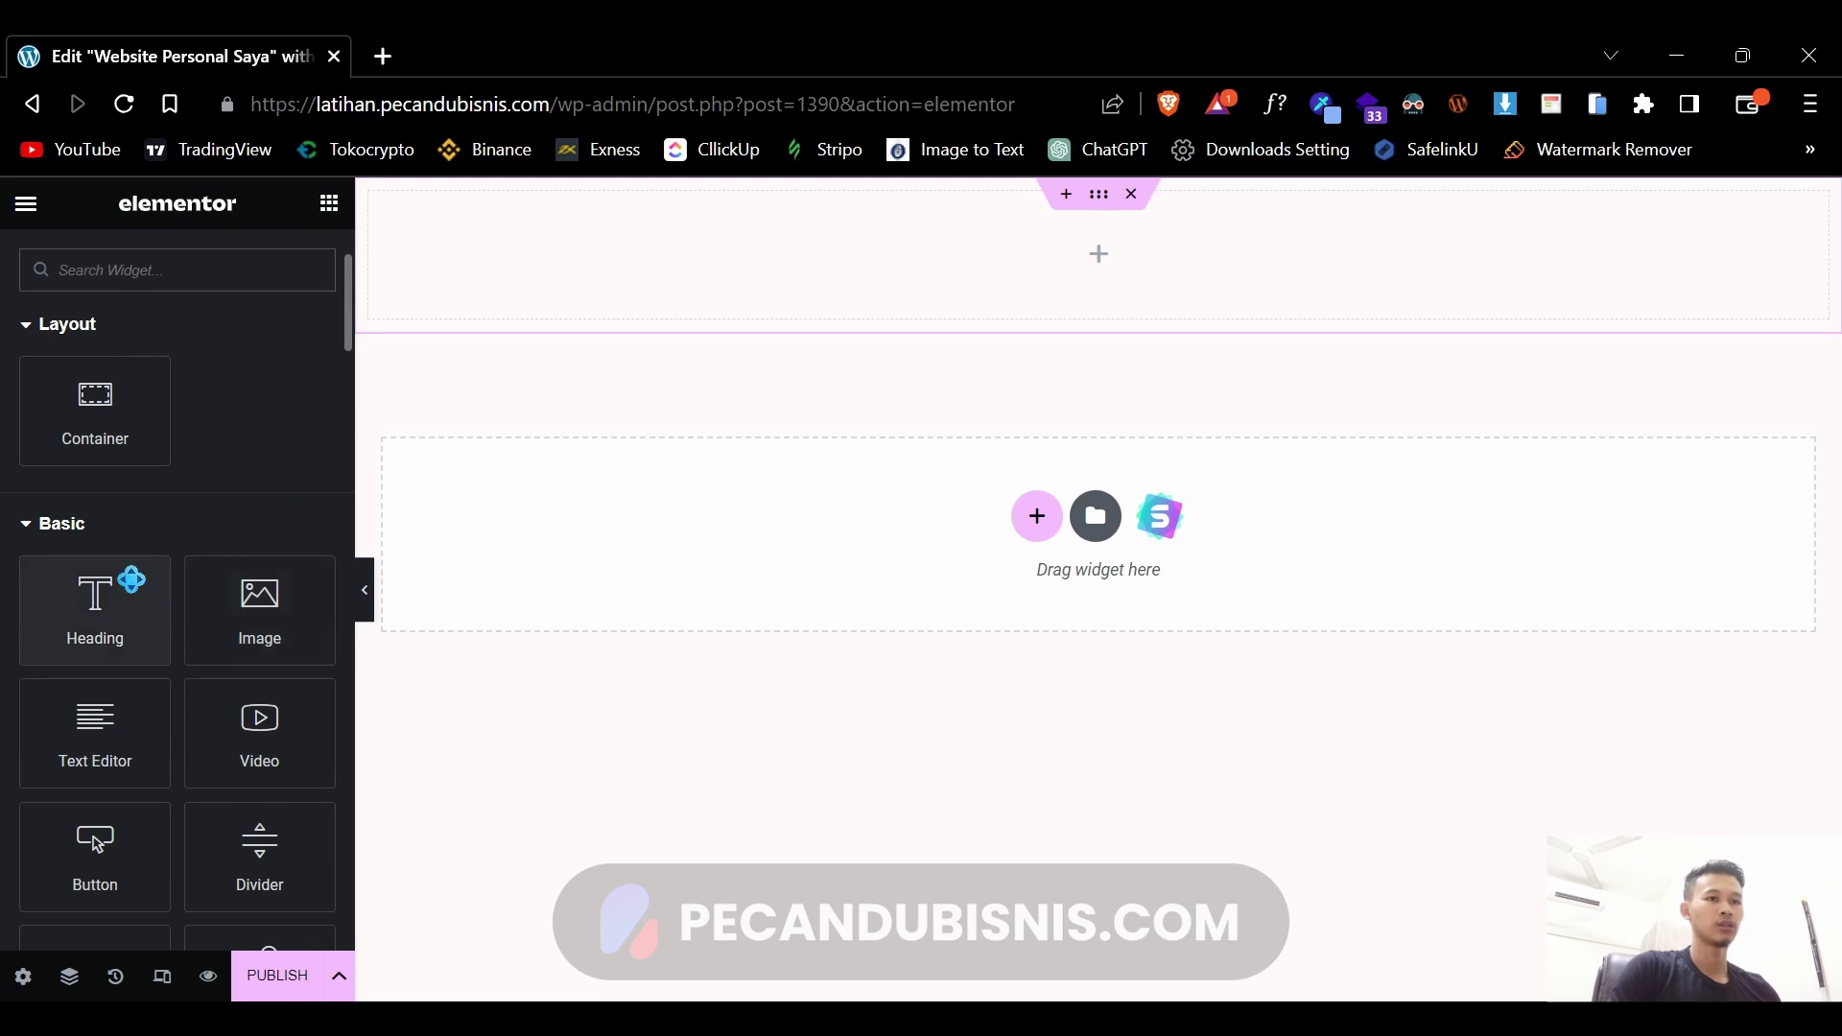
drag(98, 600, 789, 247)
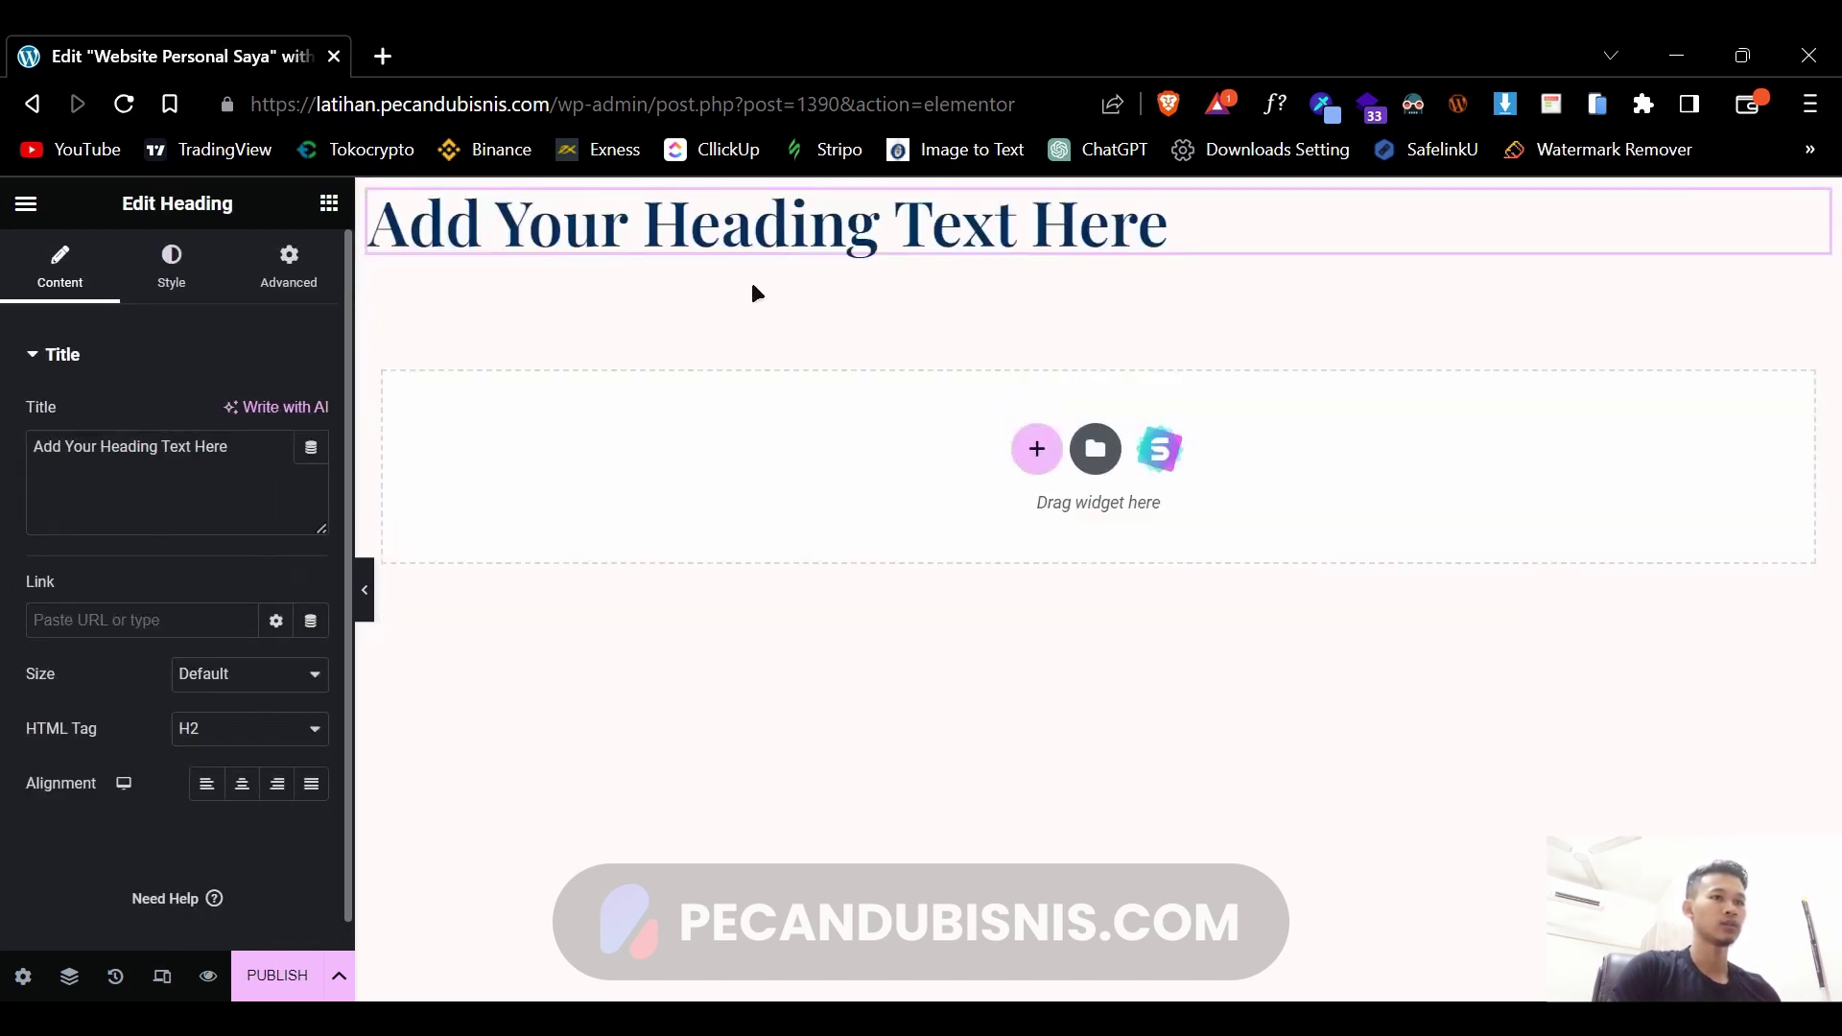
- Place a Button widget in the heading's container, and delete the whole container
click(329, 202)
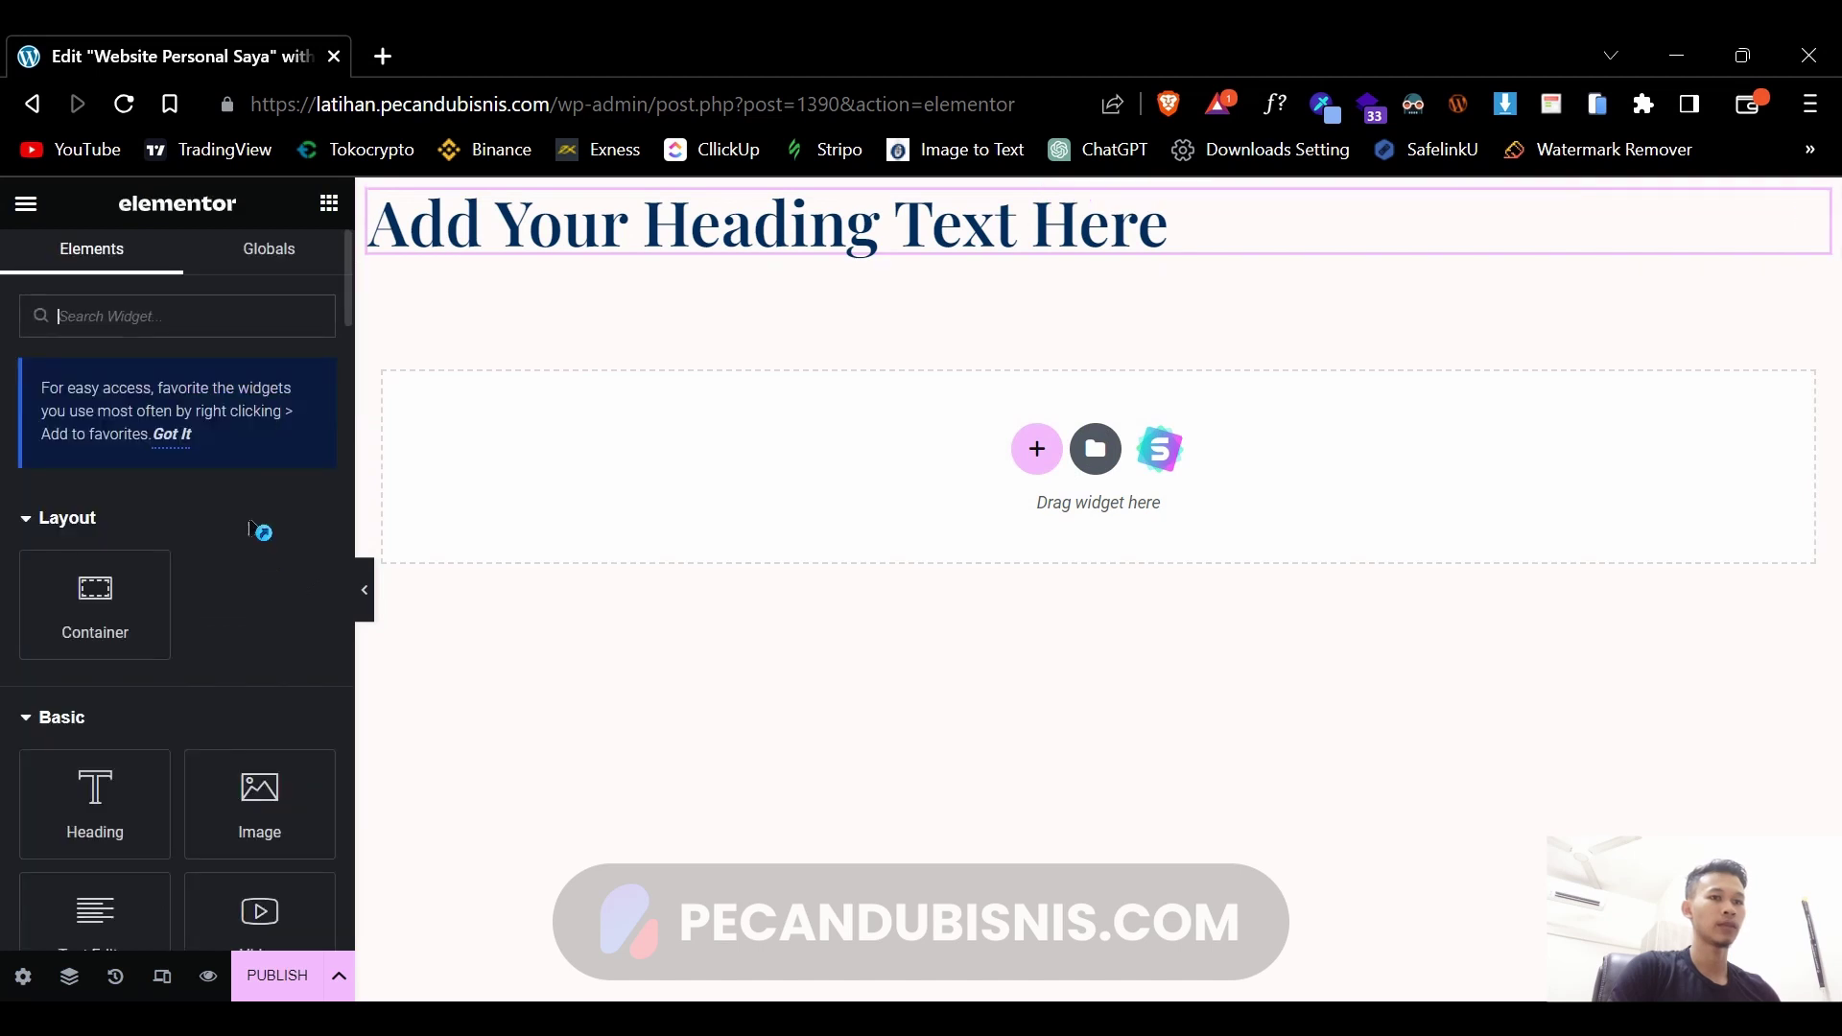
scroll(249, 556, down, 4)
drag(104, 657, 739, 244)
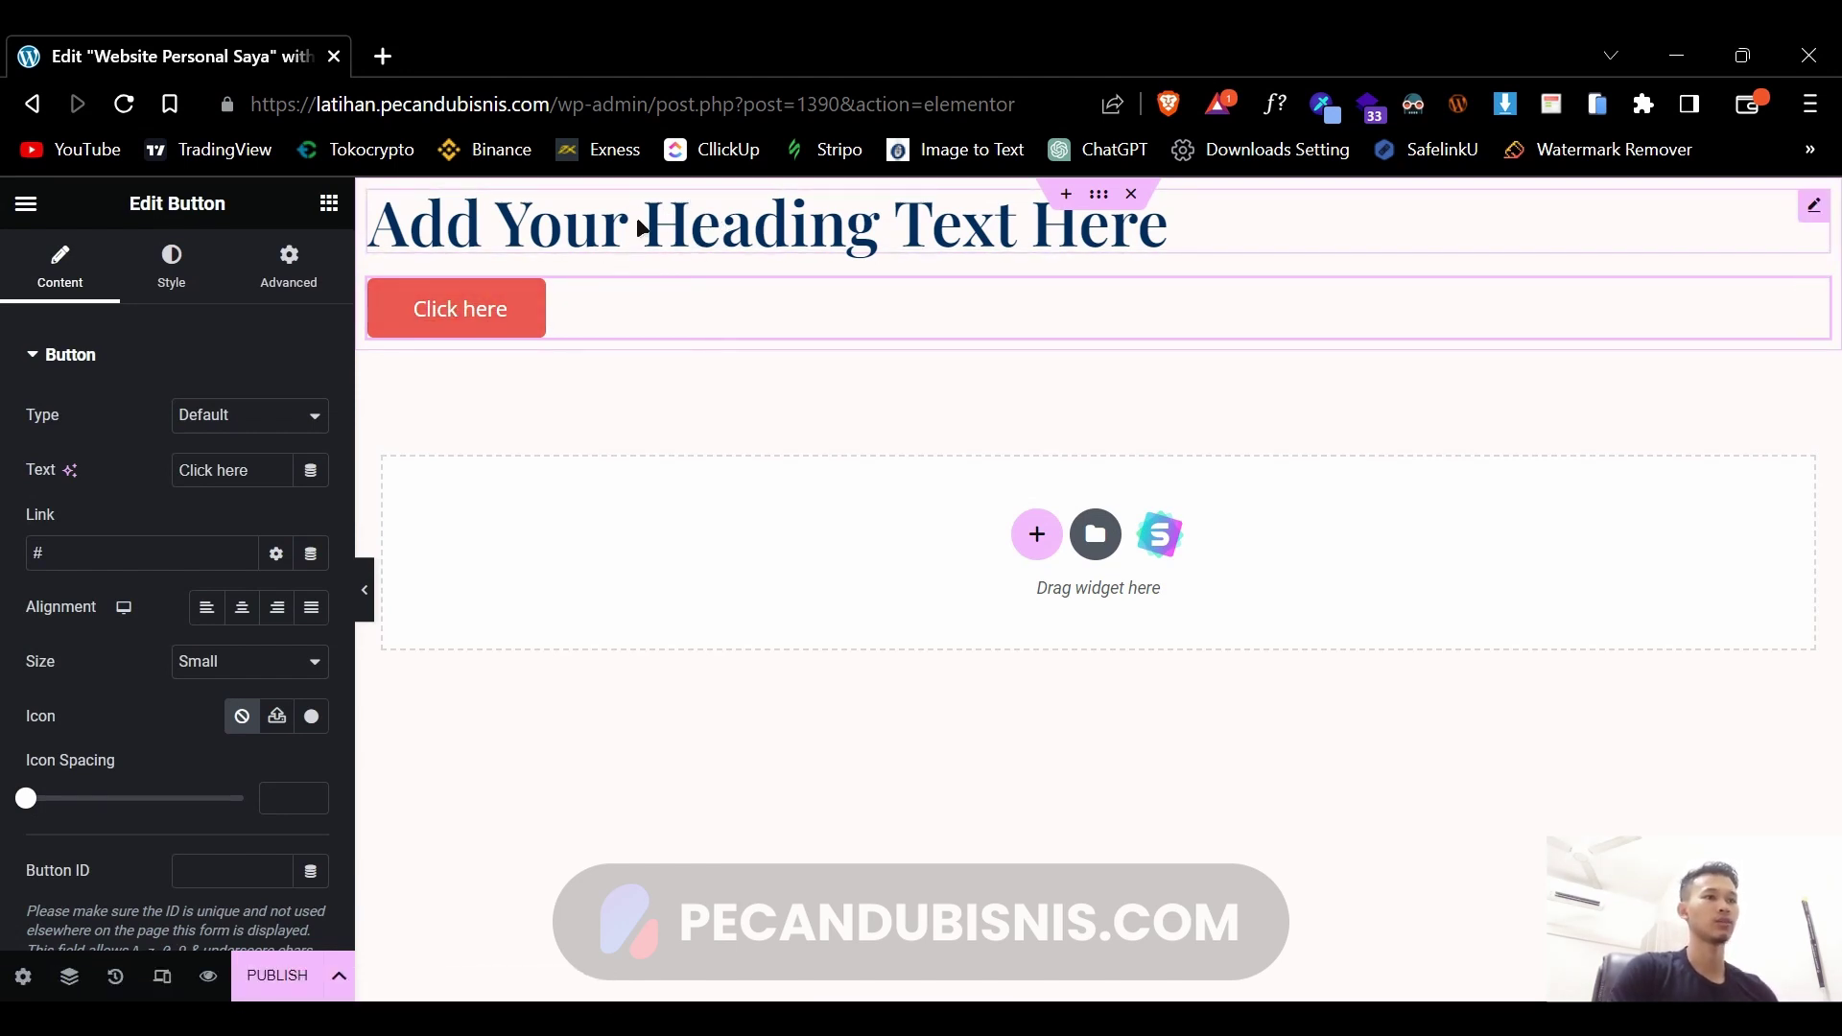
click(1133, 195)
- Add a container with the horizontal (rightward arrow) structure and return to the widget list
click(1036, 390)
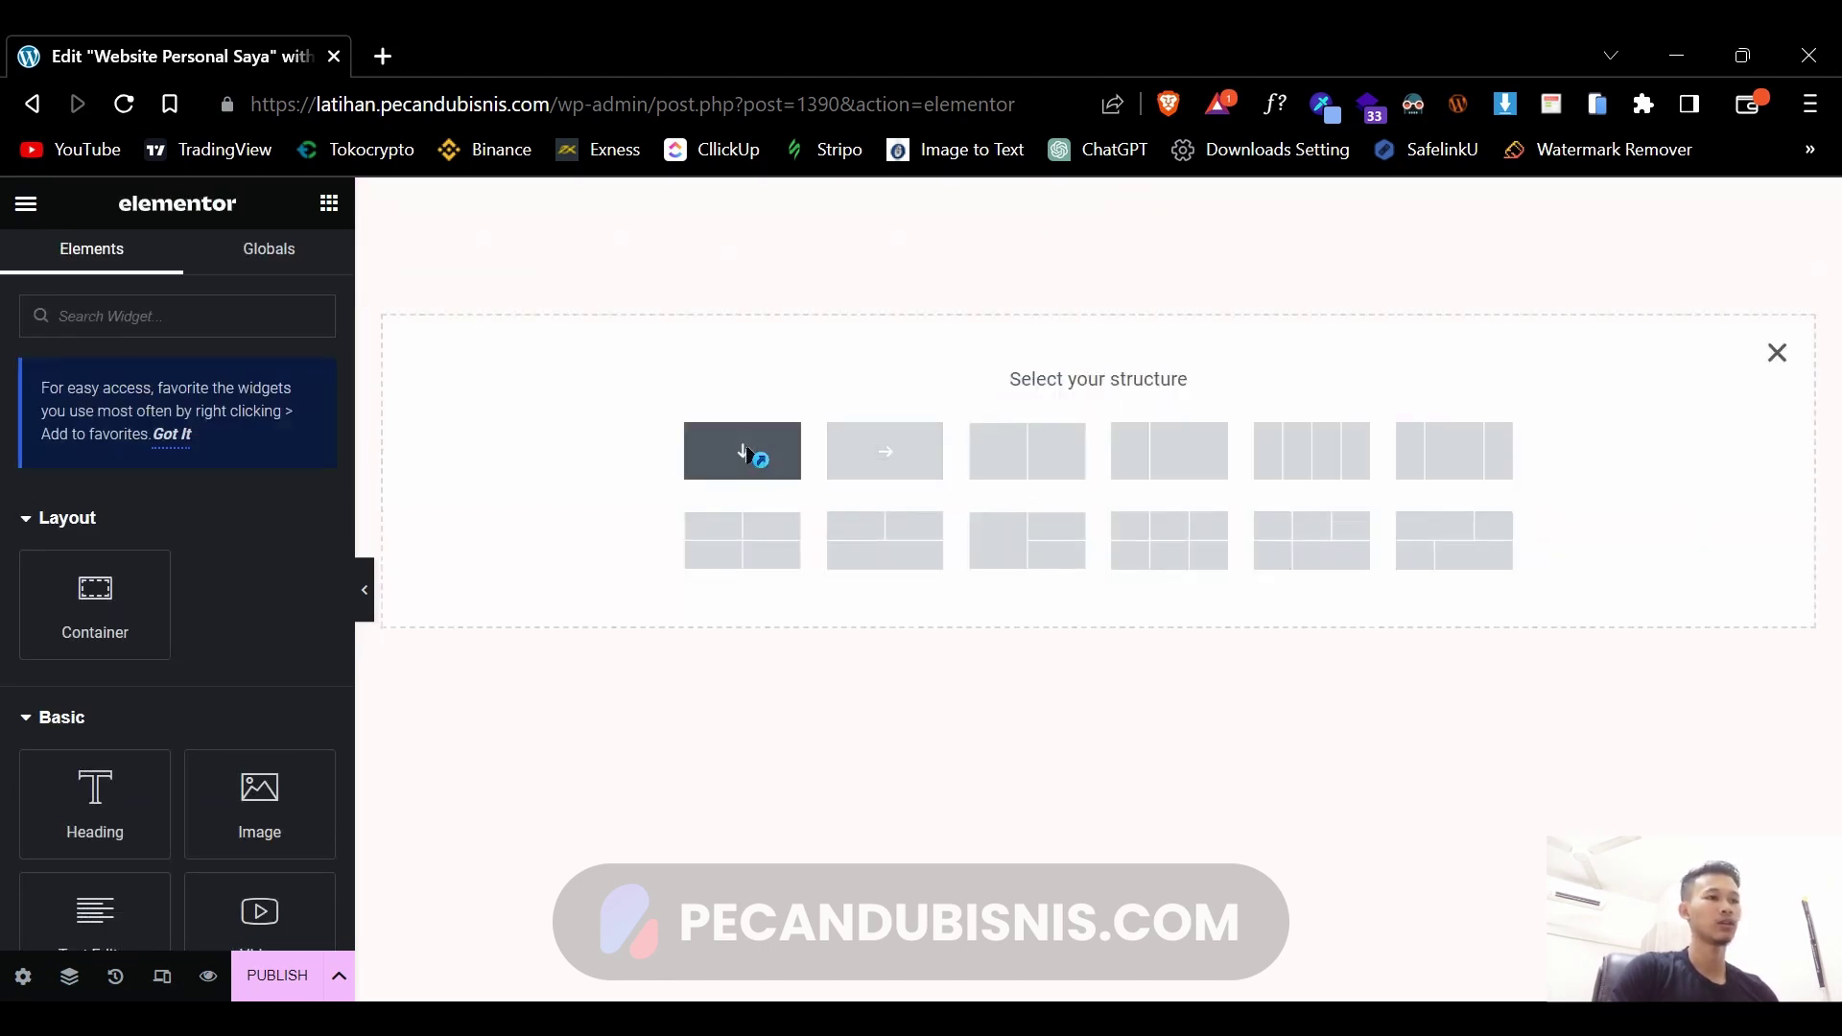
click(863, 453)
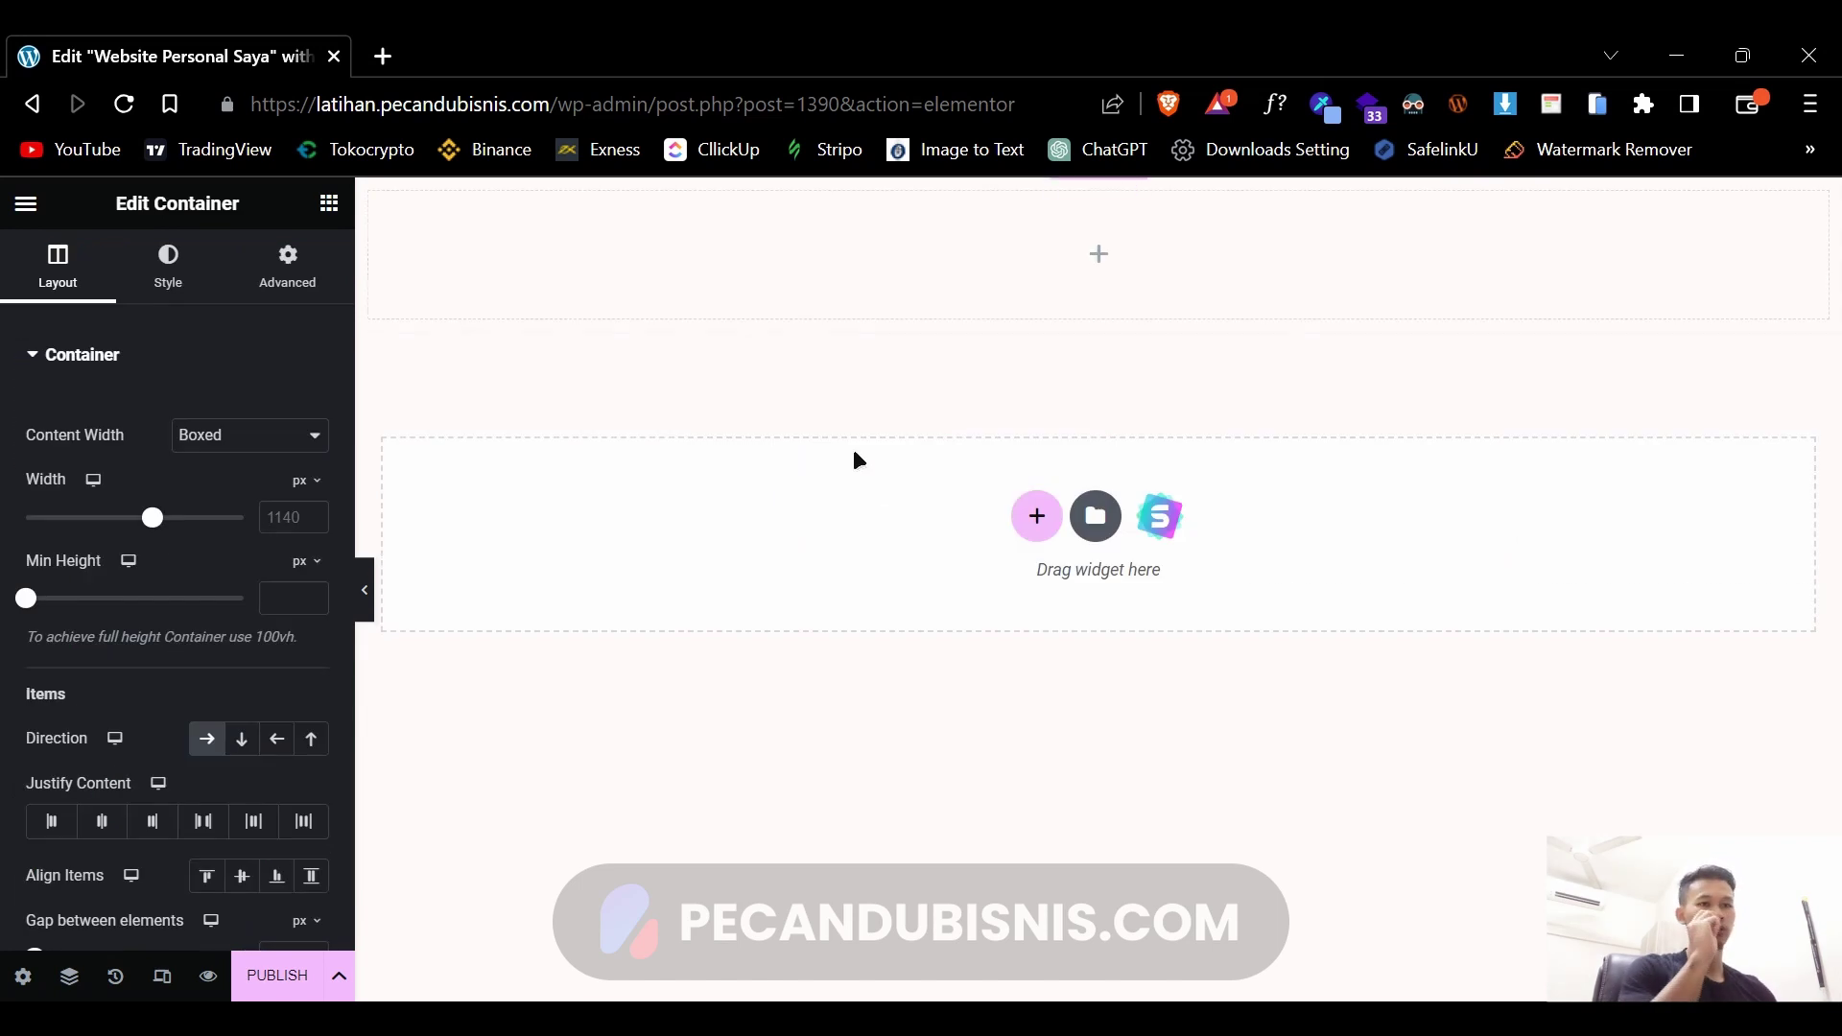
click(329, 203)
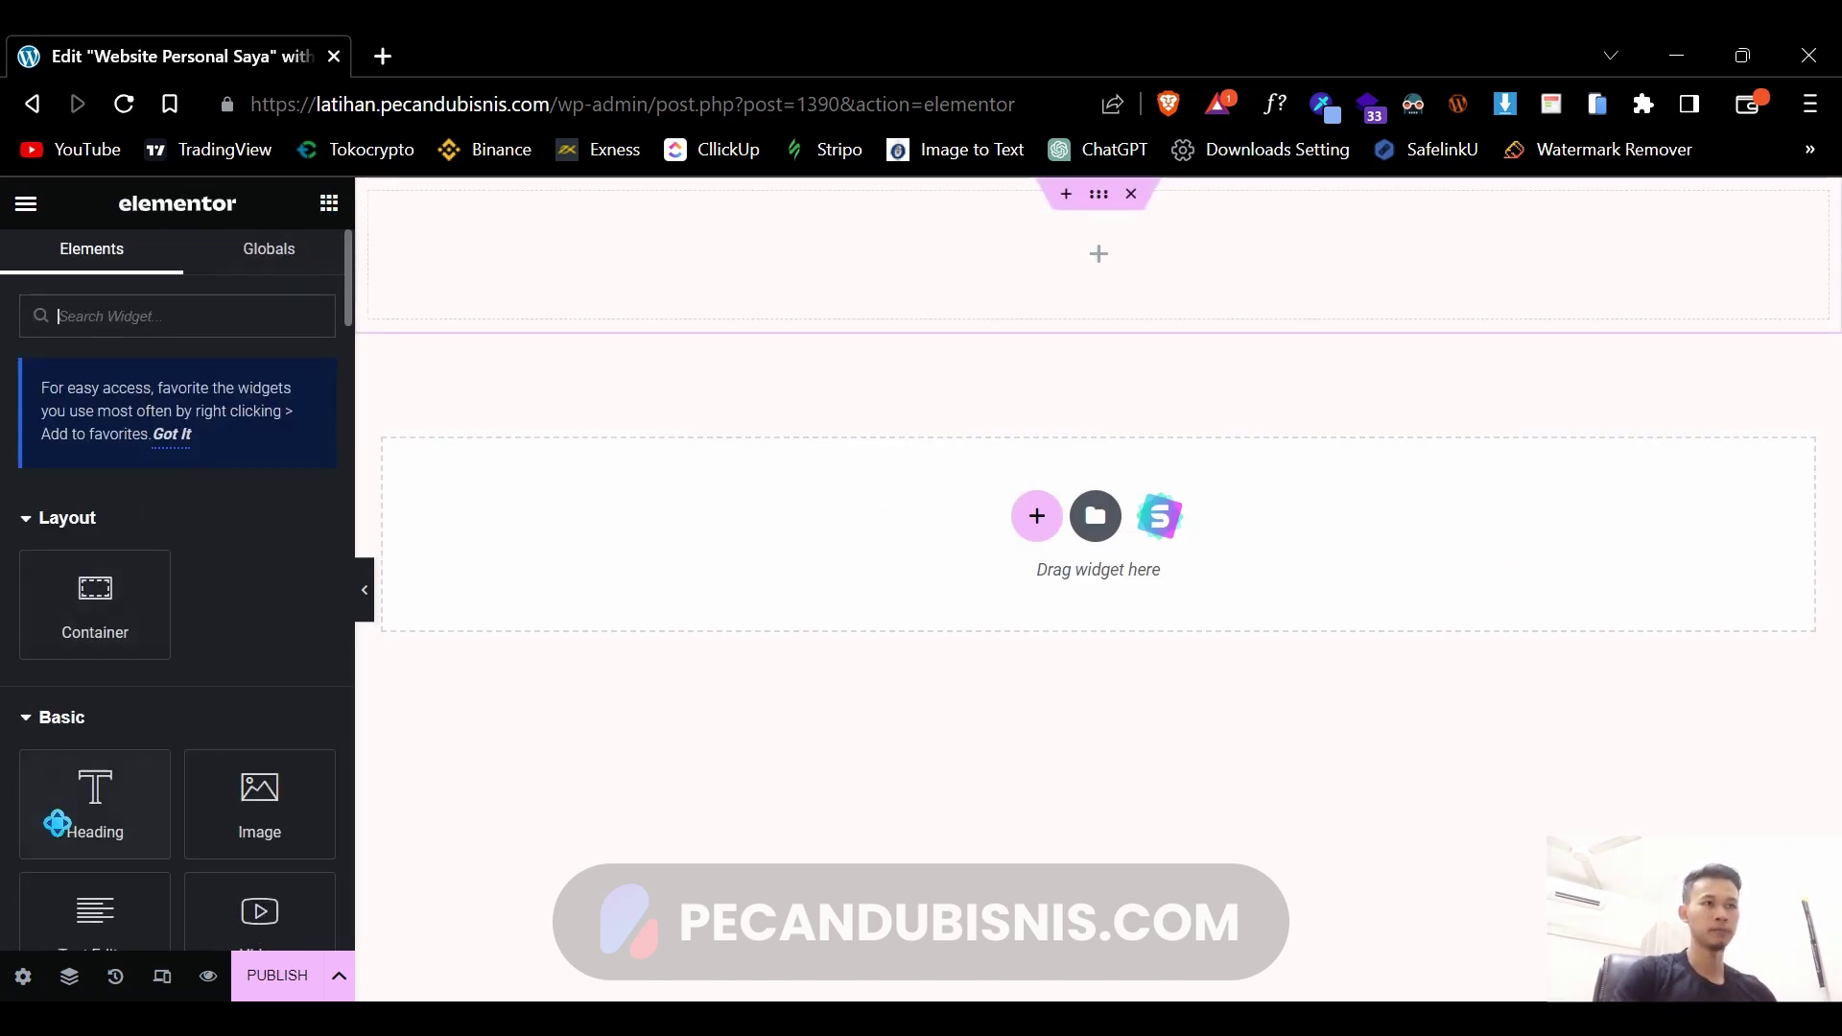
- Place a Heading widget in the horizontal container, and delete the Spacer widget added beside it
drag(90, 790, 700, 324)
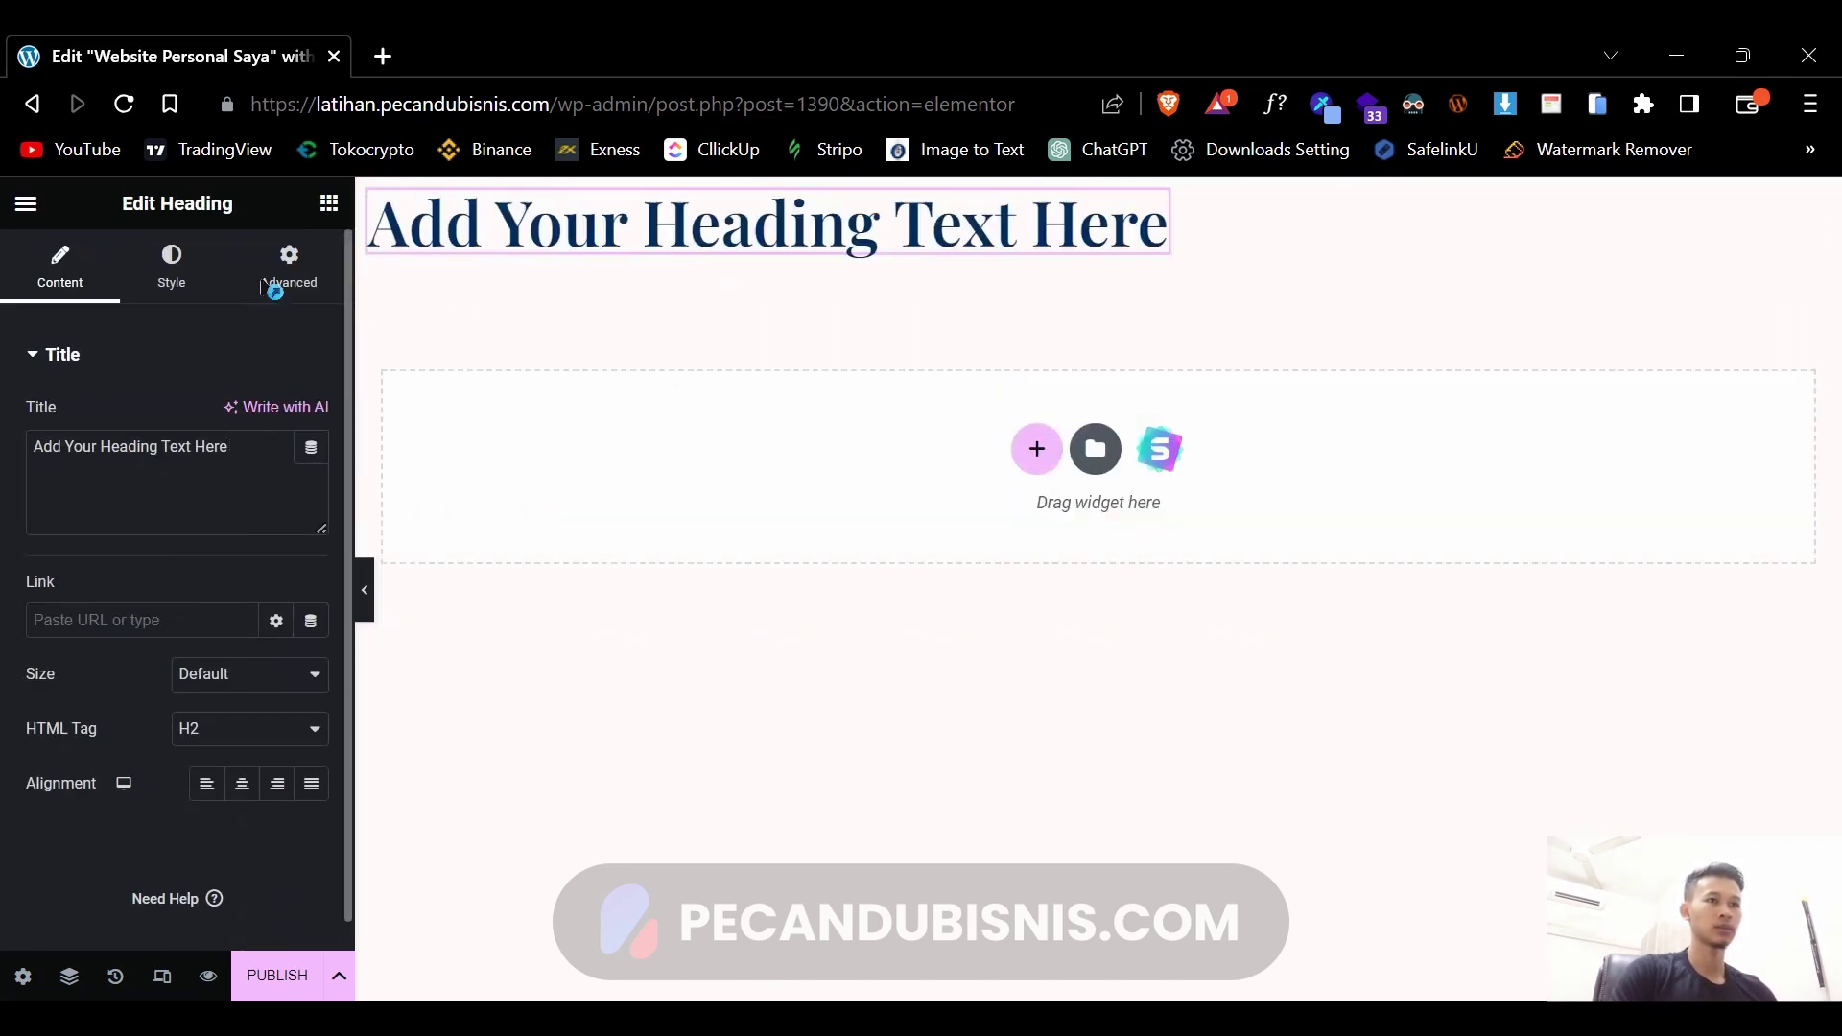
click(329, 203)
scroll(135, 760, down, 4)
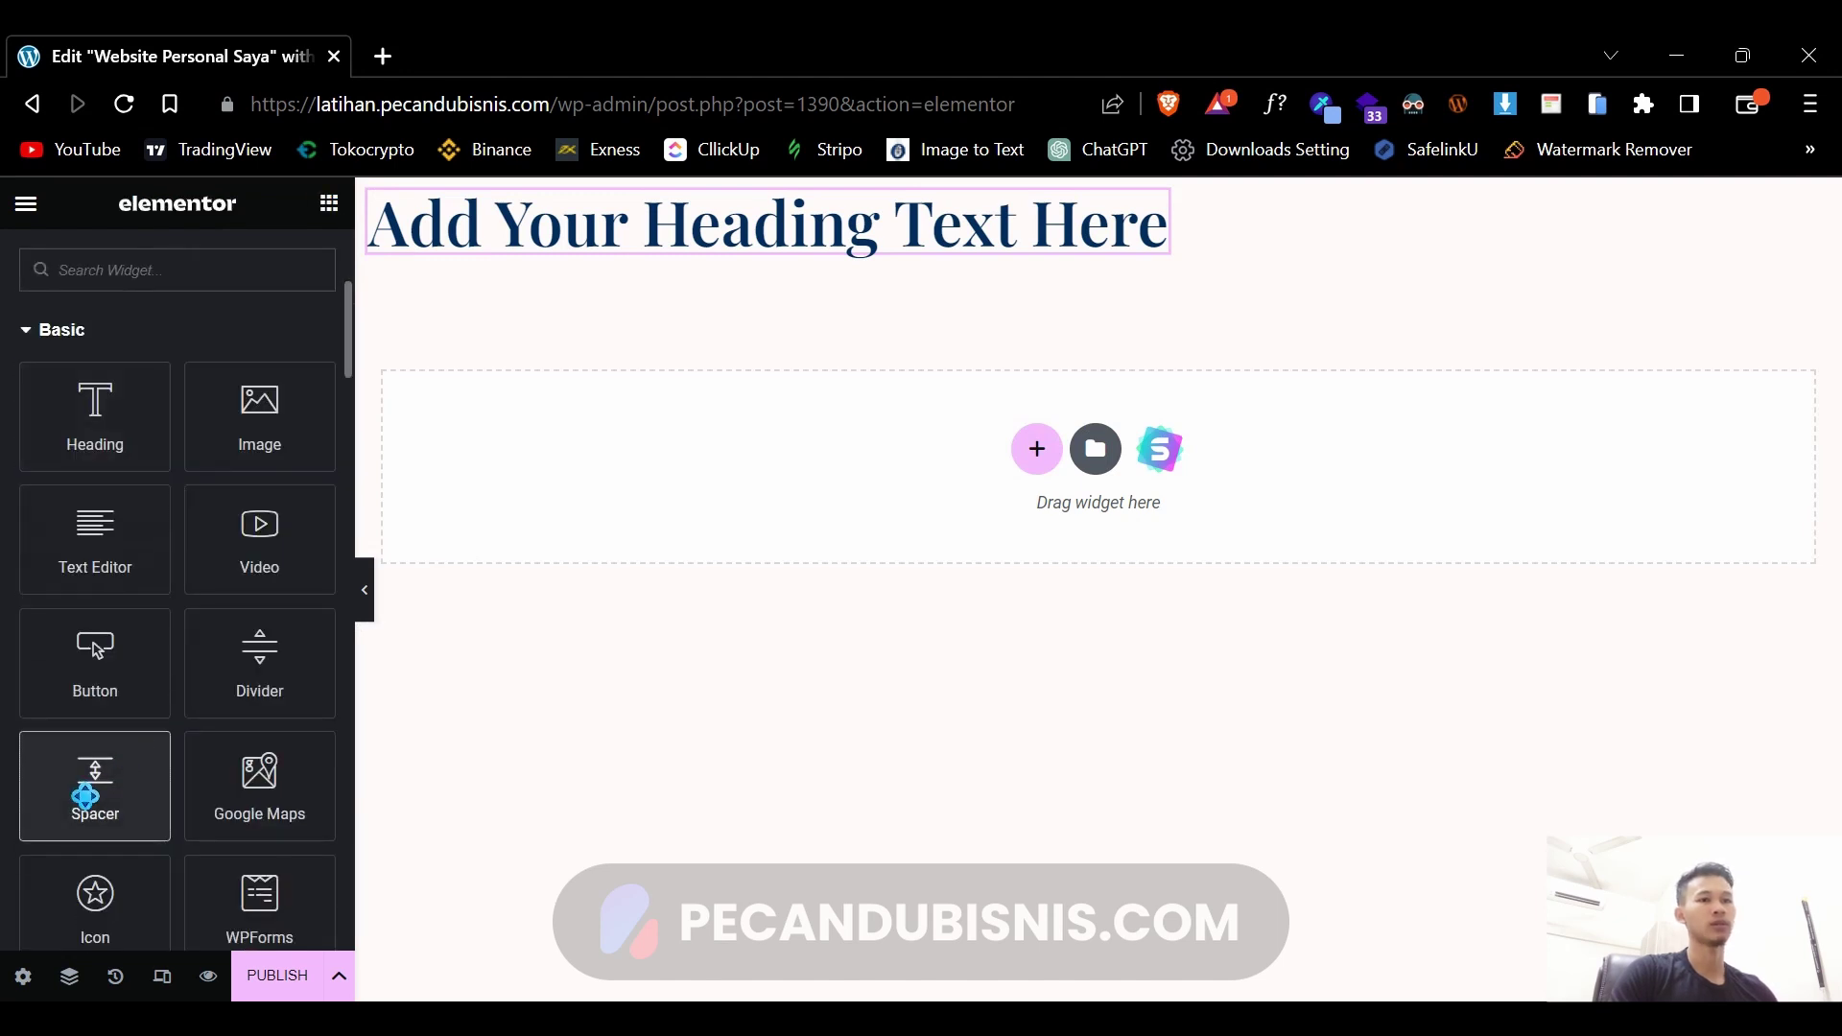
click(92, 782)
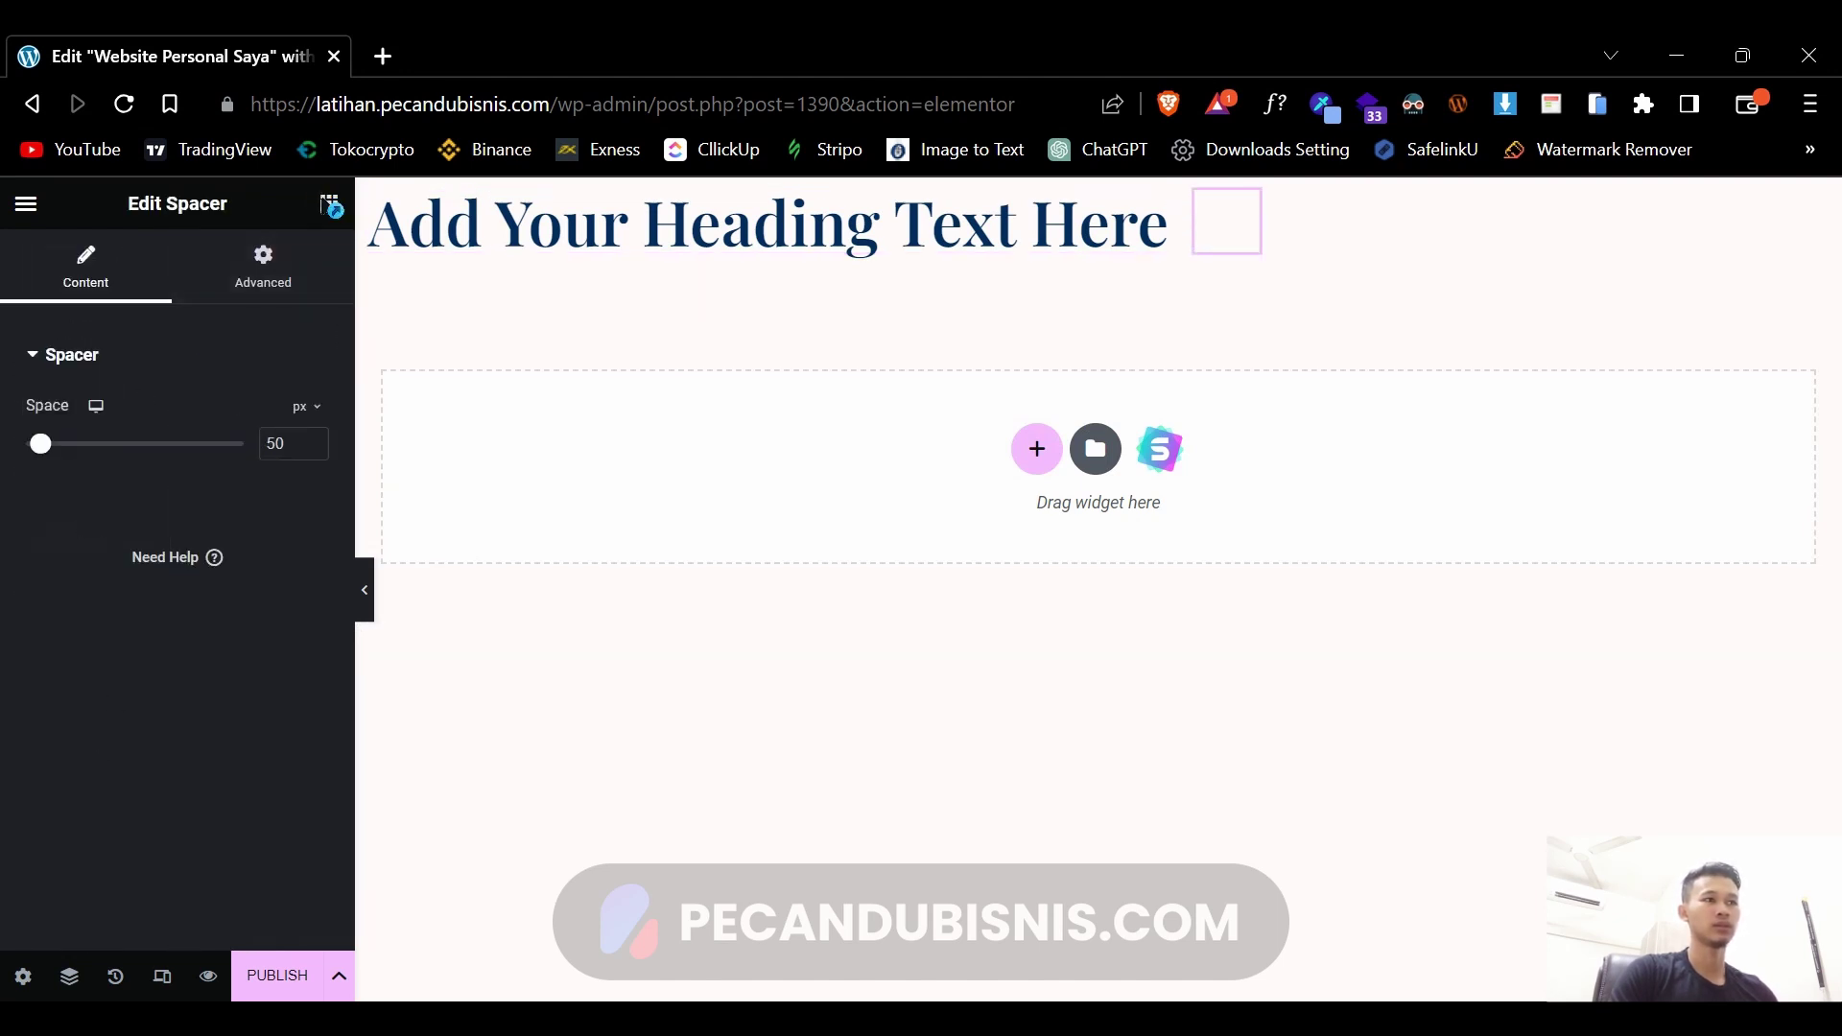
click(329, 203)
right_click(1226, 213)
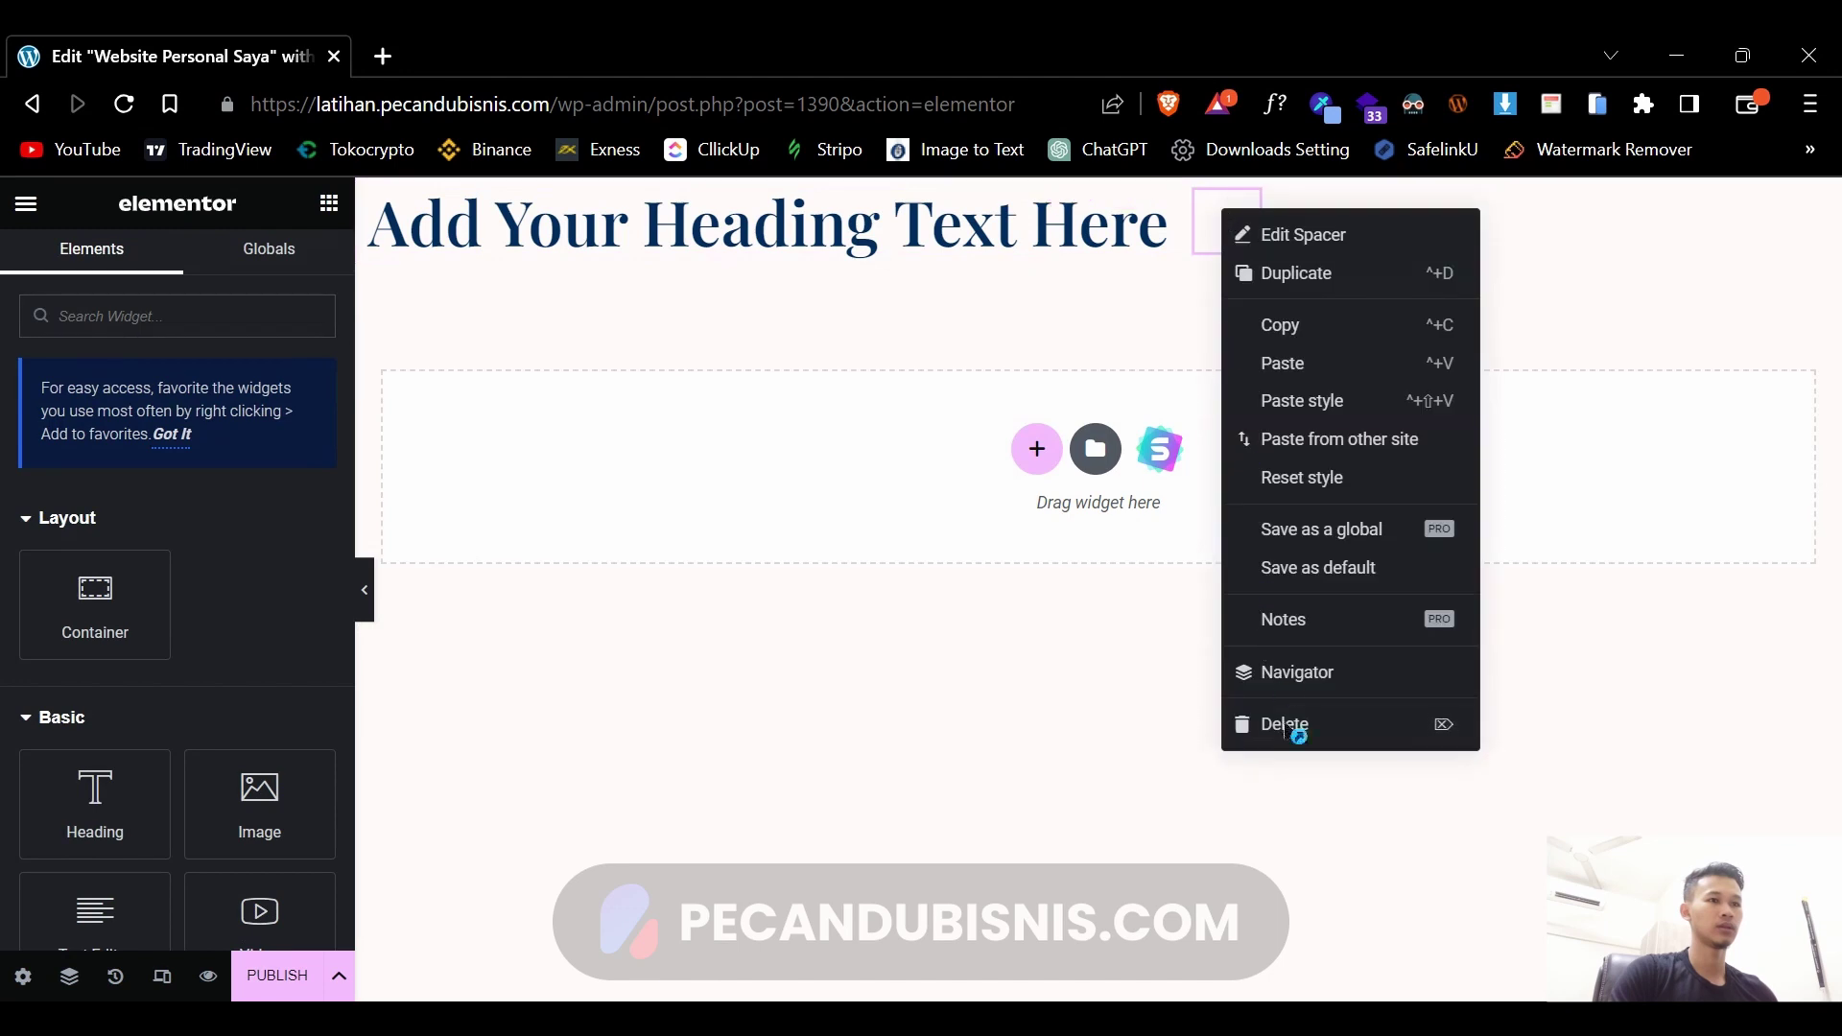
click(1295, 733)
- Place a Button widget beside the heading, and delete the whole container
scroll(242, 817, down, 4)
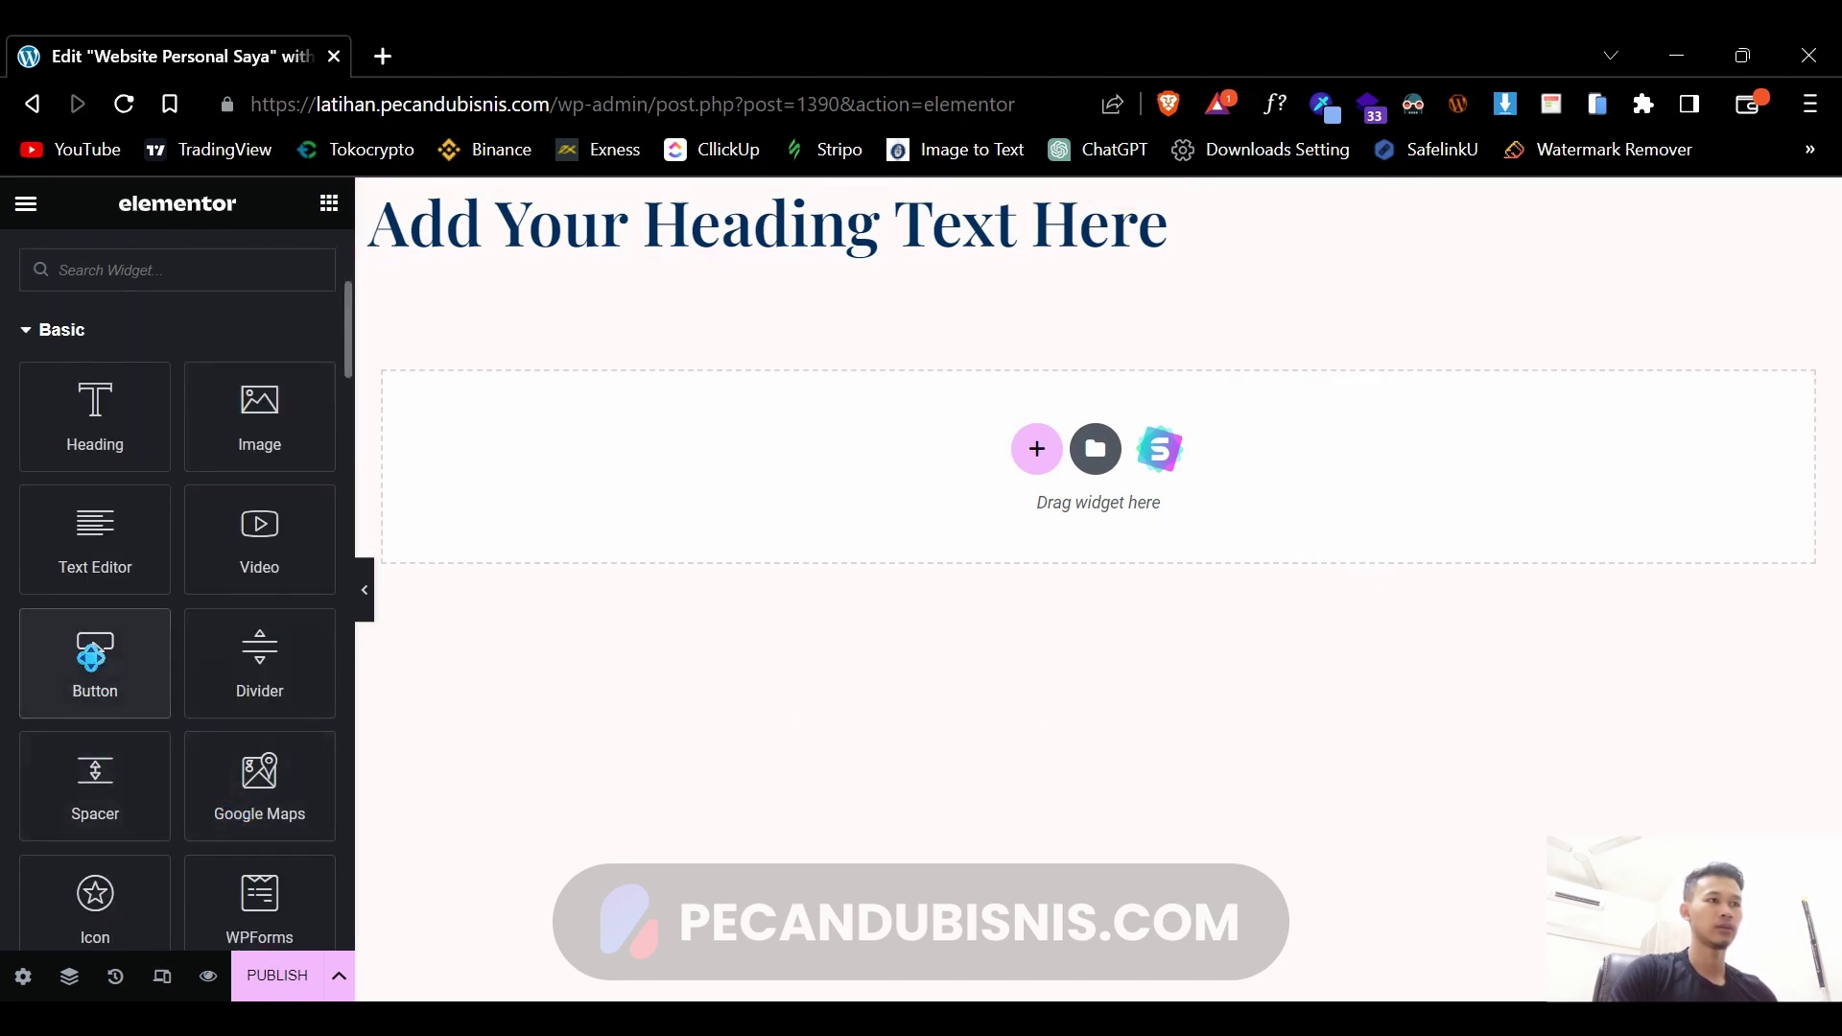
drag(92, 662, 1013, 224)
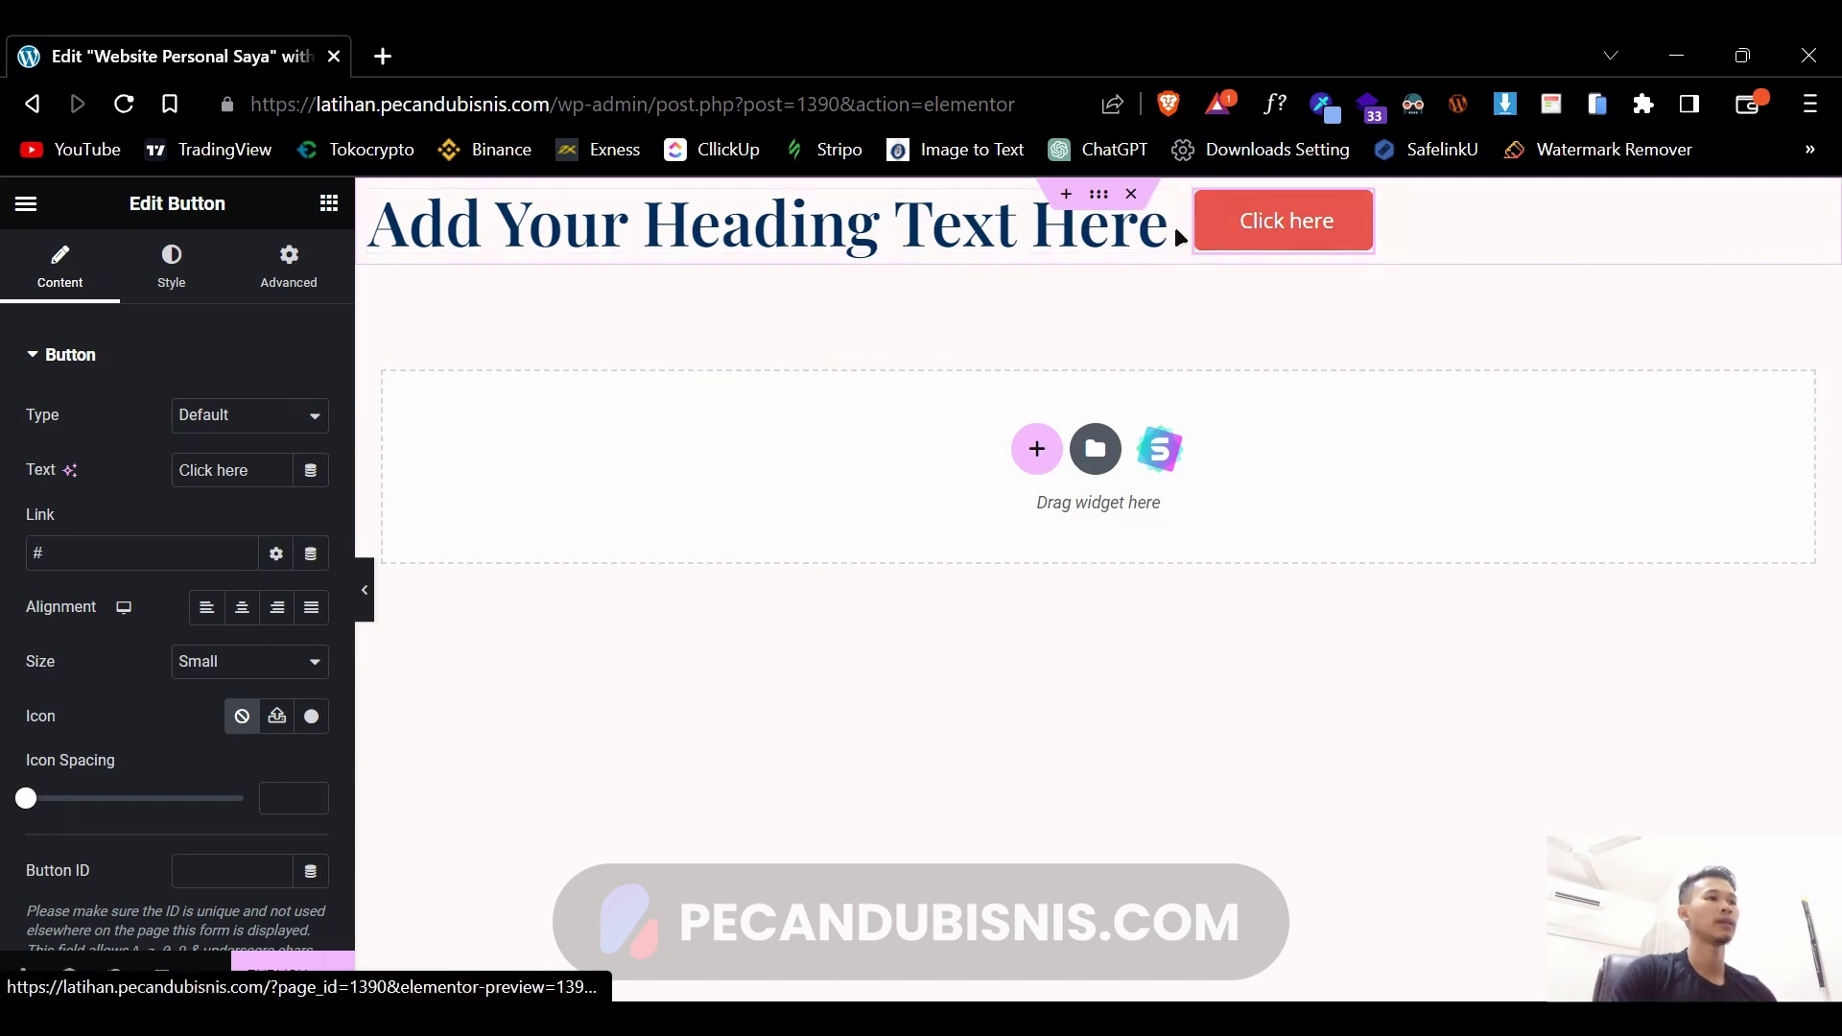
click(1134, 193)
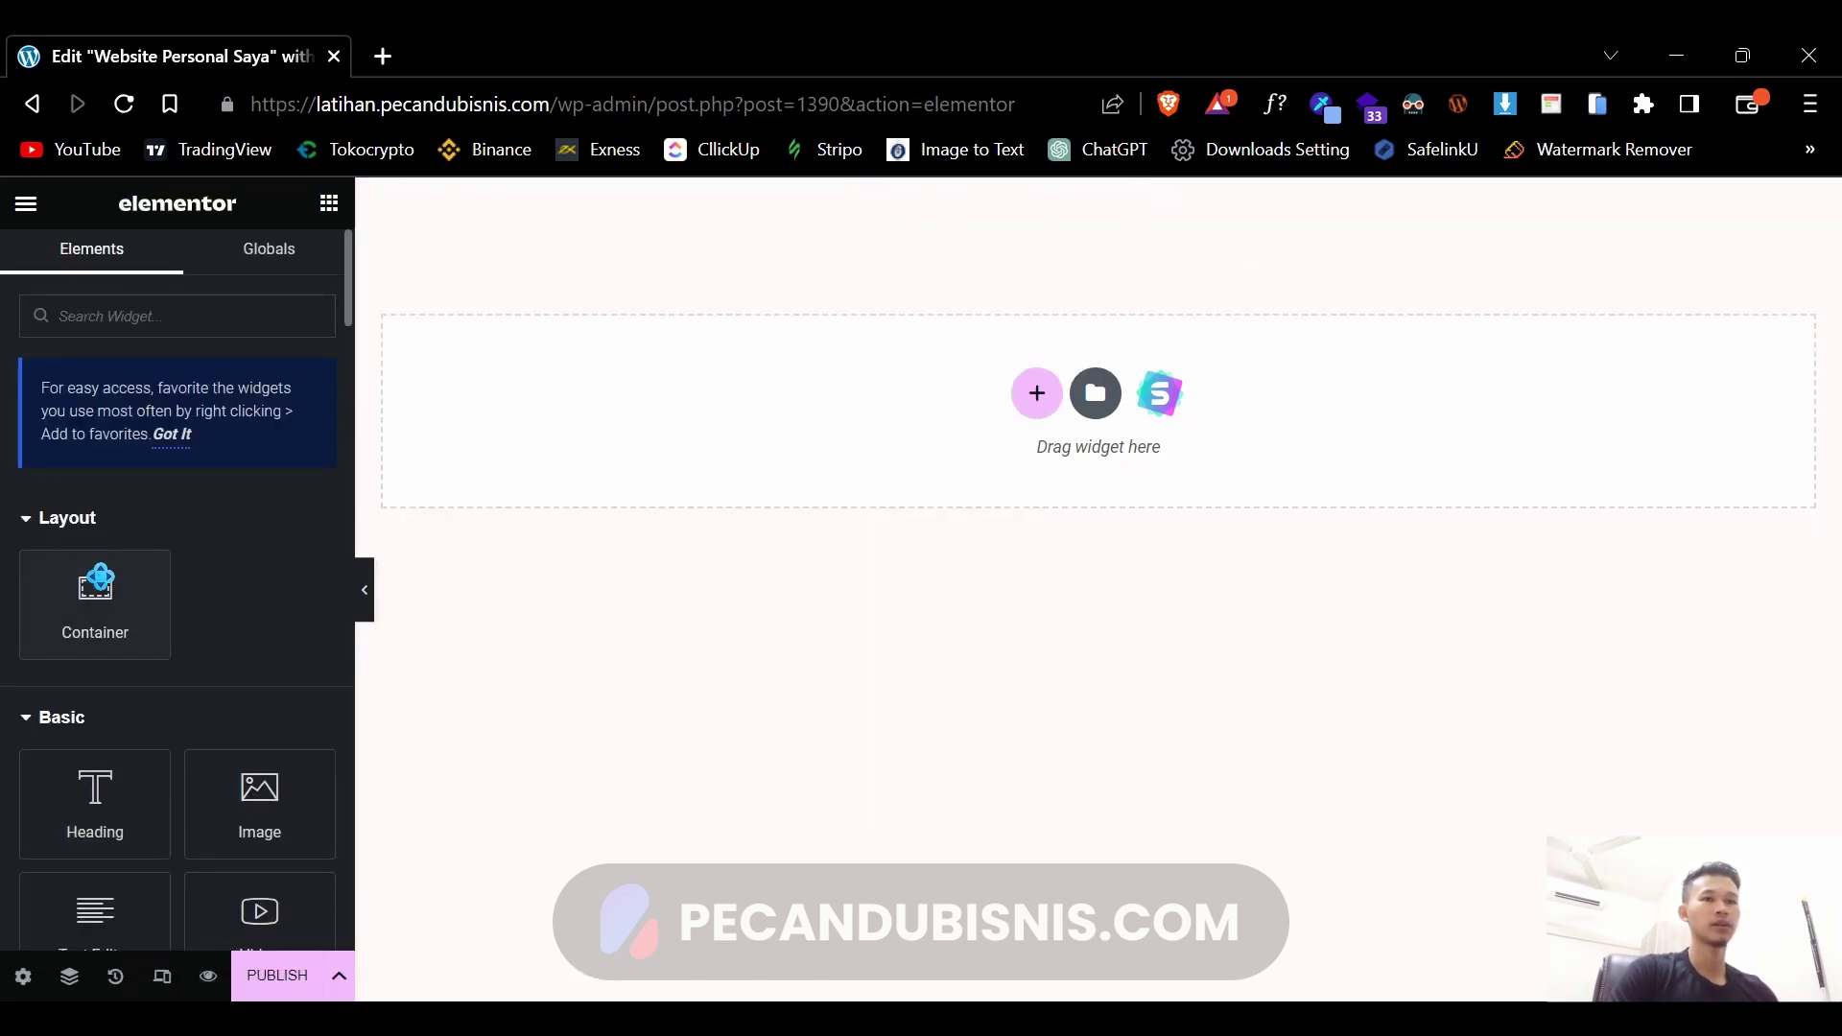
- Add a new container to the empty canvas and set its boxed width to about 1114 px
drag(96, 610, 676, 395)
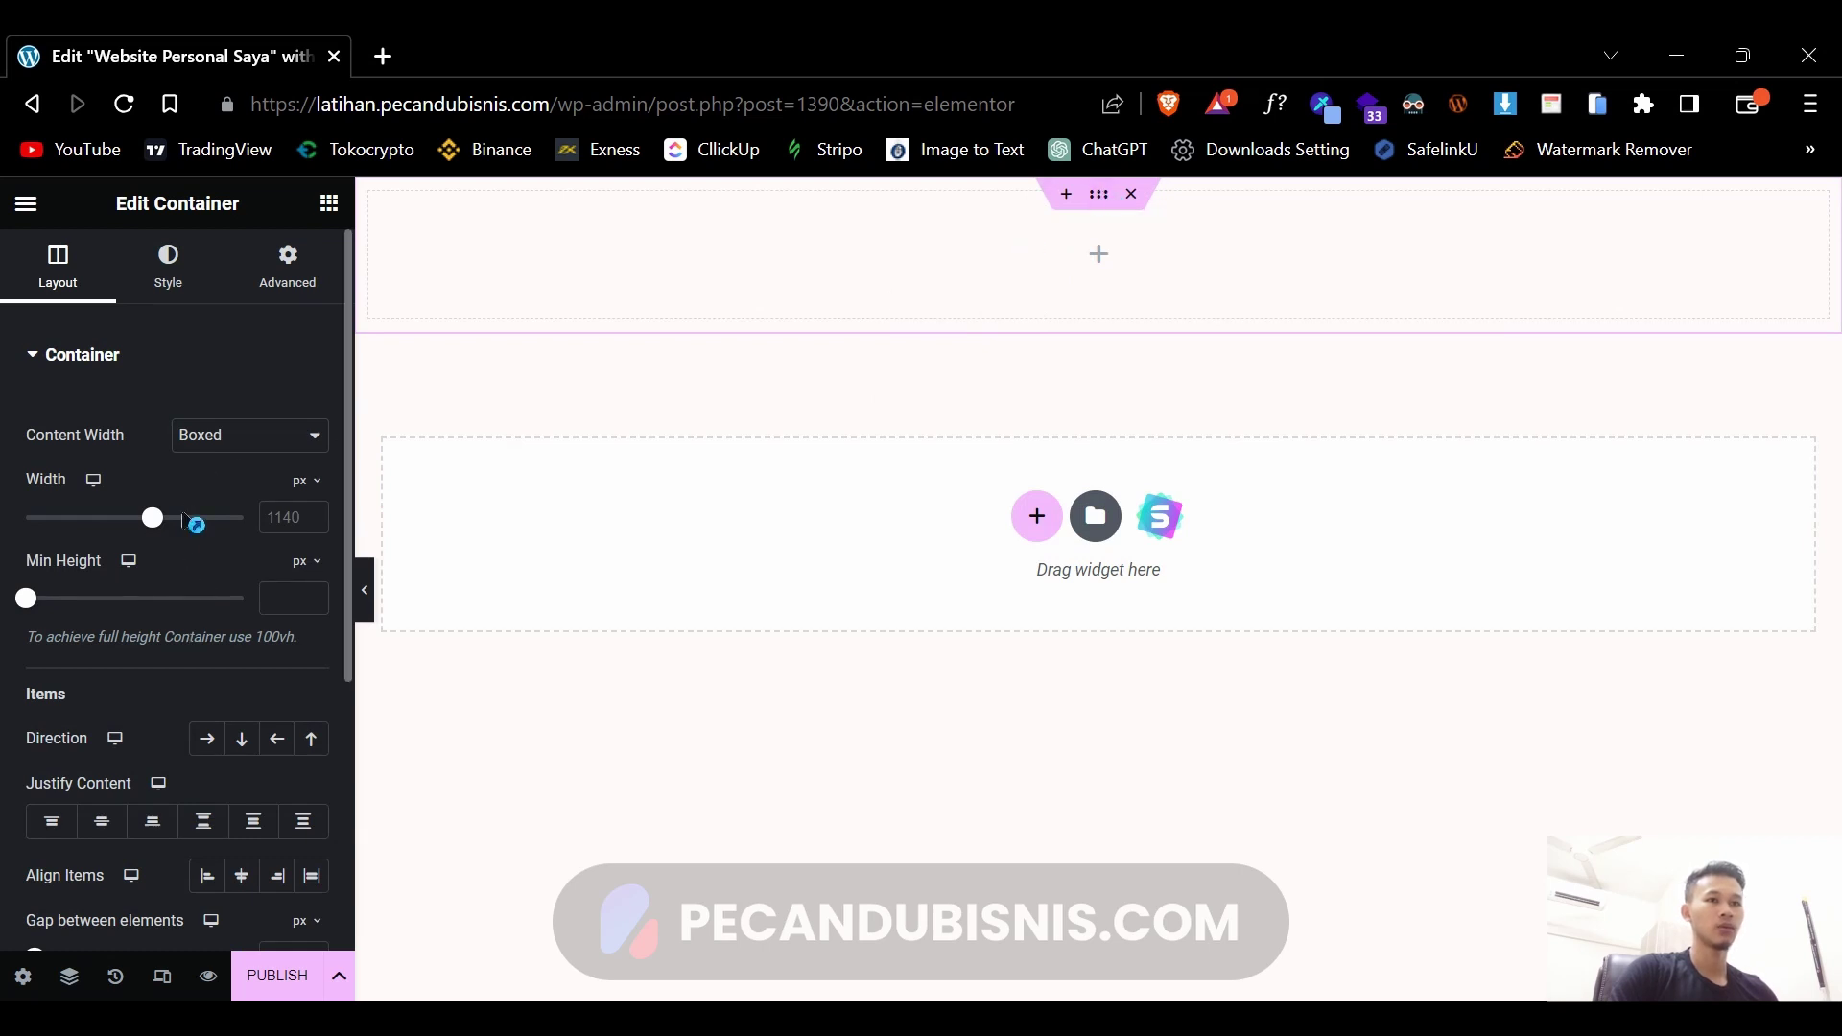
mouse_move(155, 521)
mouse_down()
mouse_move(205, 518)
mouse_move(147, 518)
mouse_up()
click(329, 204)
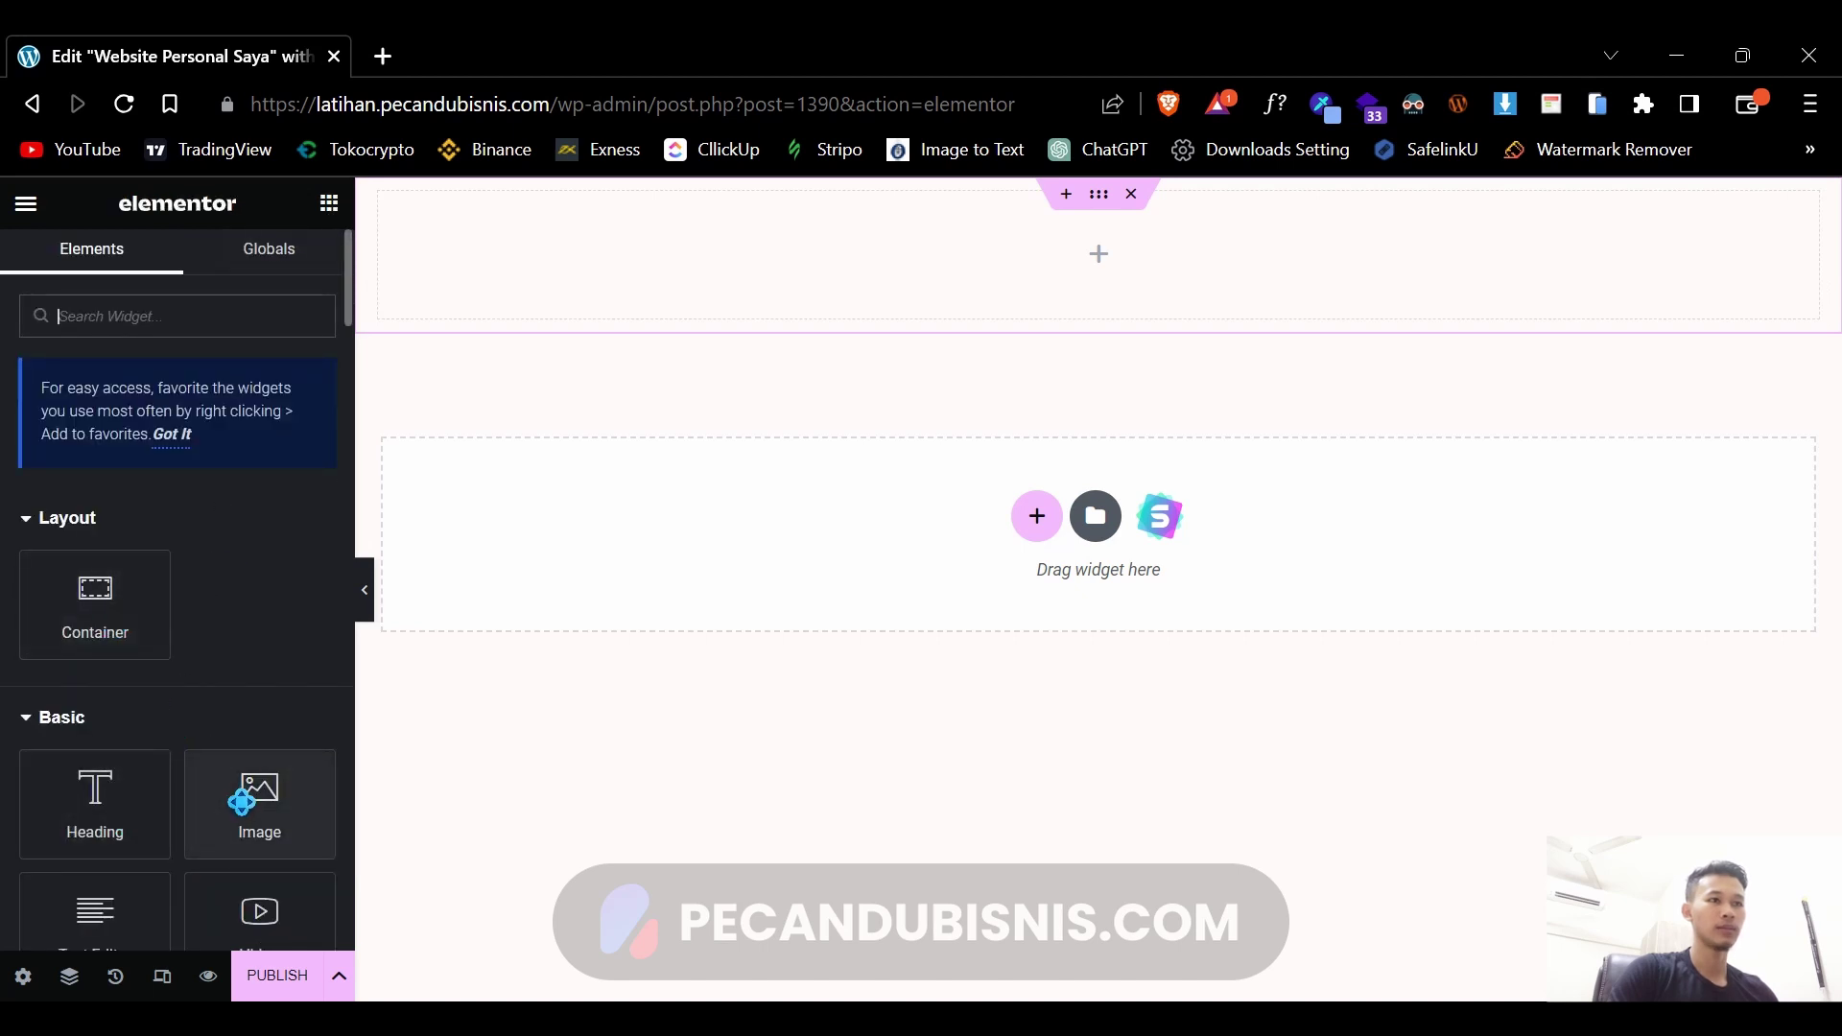
- Place an Image widget in the container and try container widths of 1600, about 828 and 500 px
drag(239, 797, 766, 267)
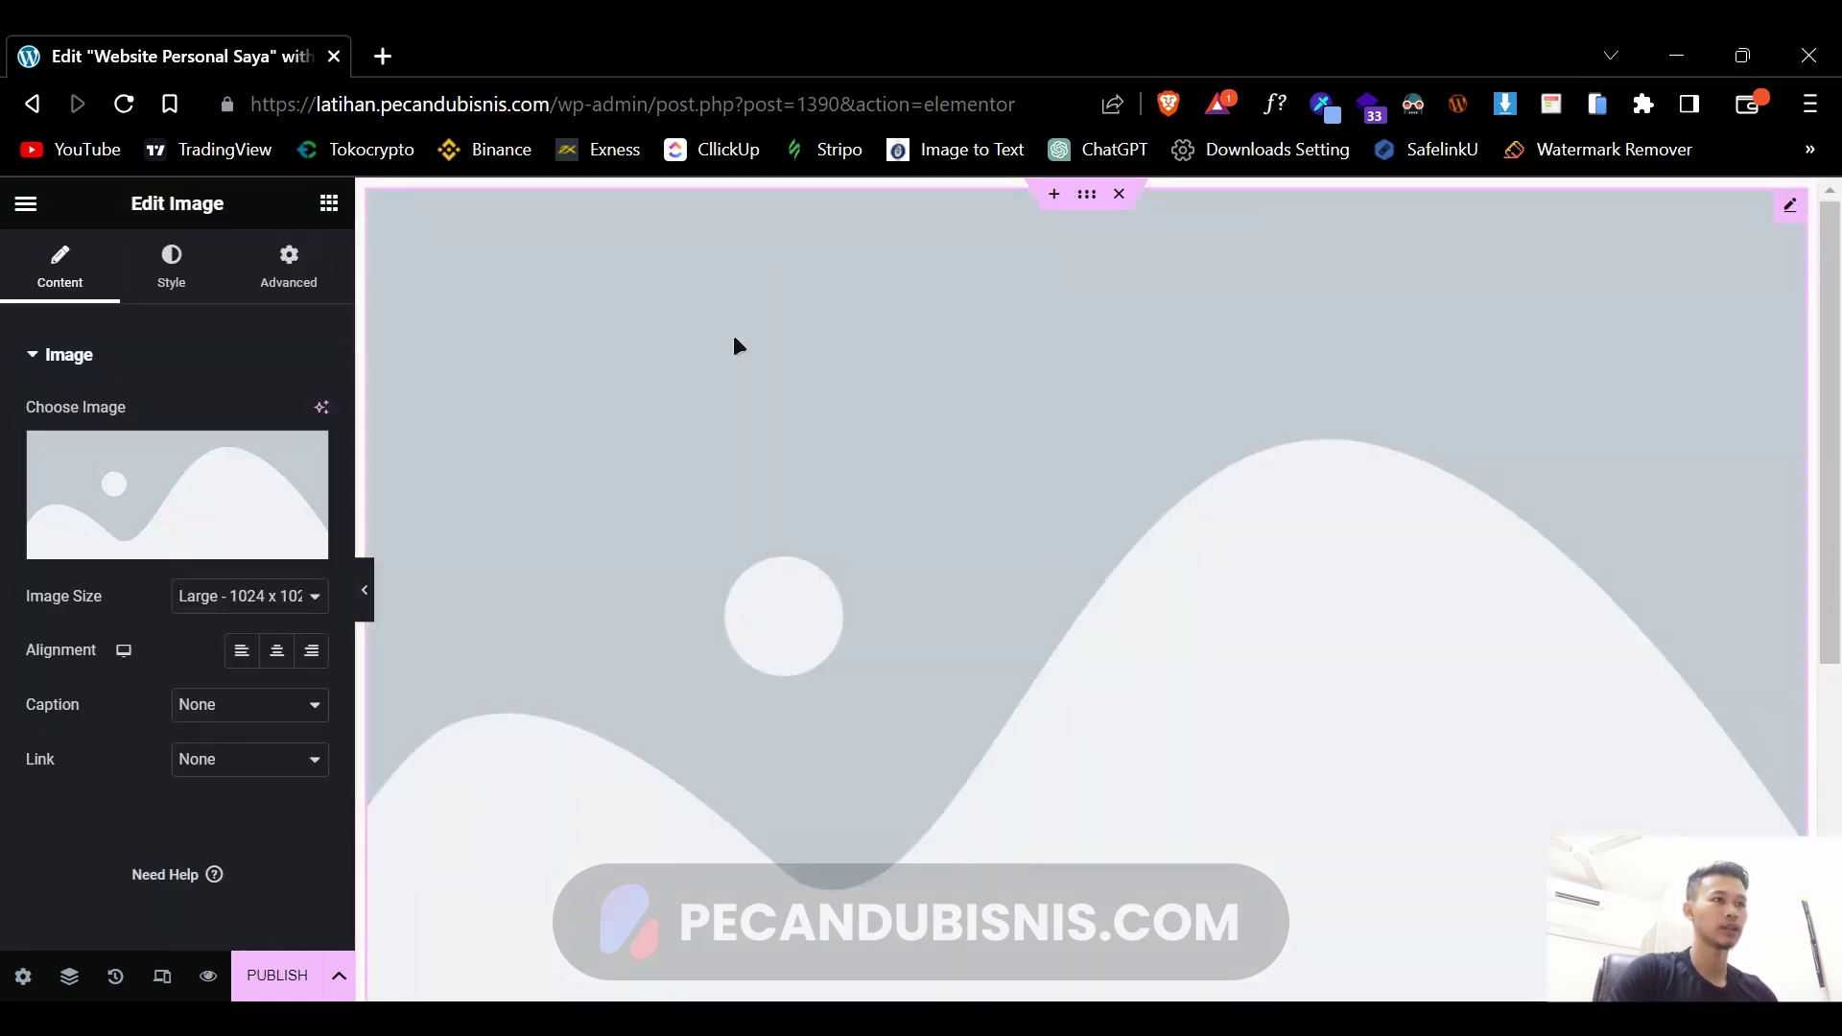
click(1088, 198)
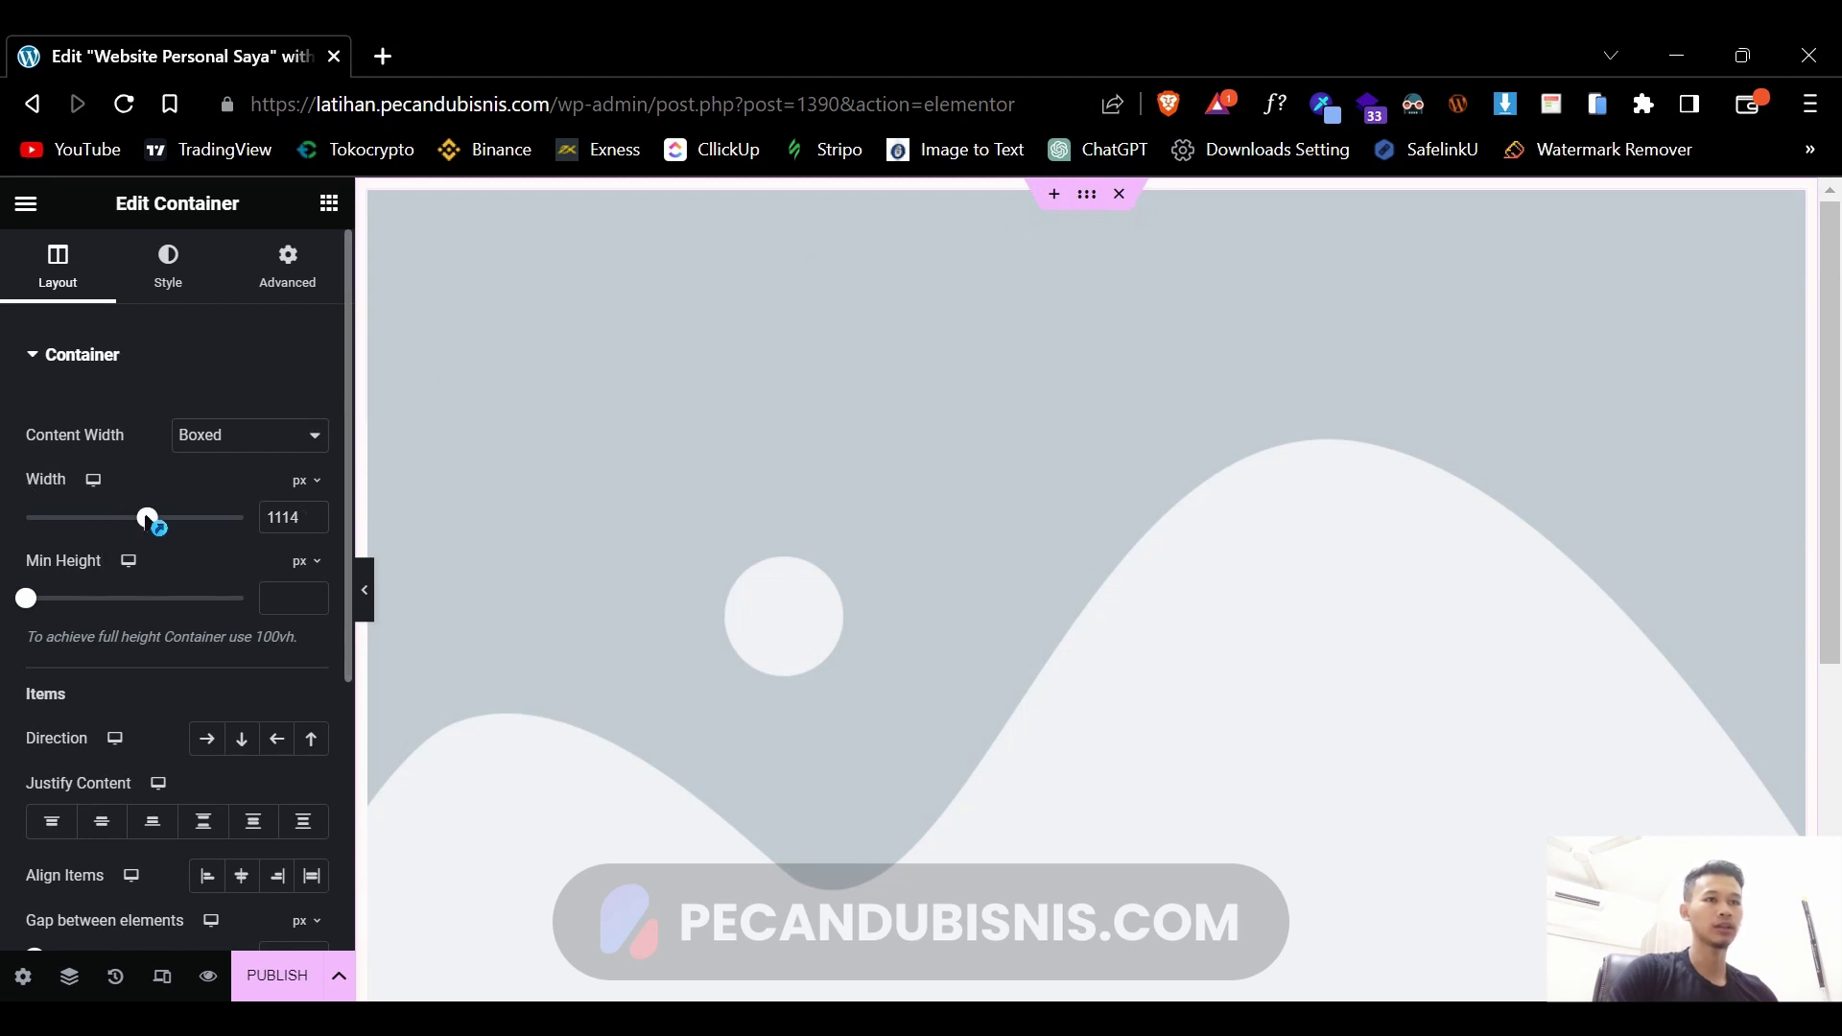
drag(147, 518, 262, 511)
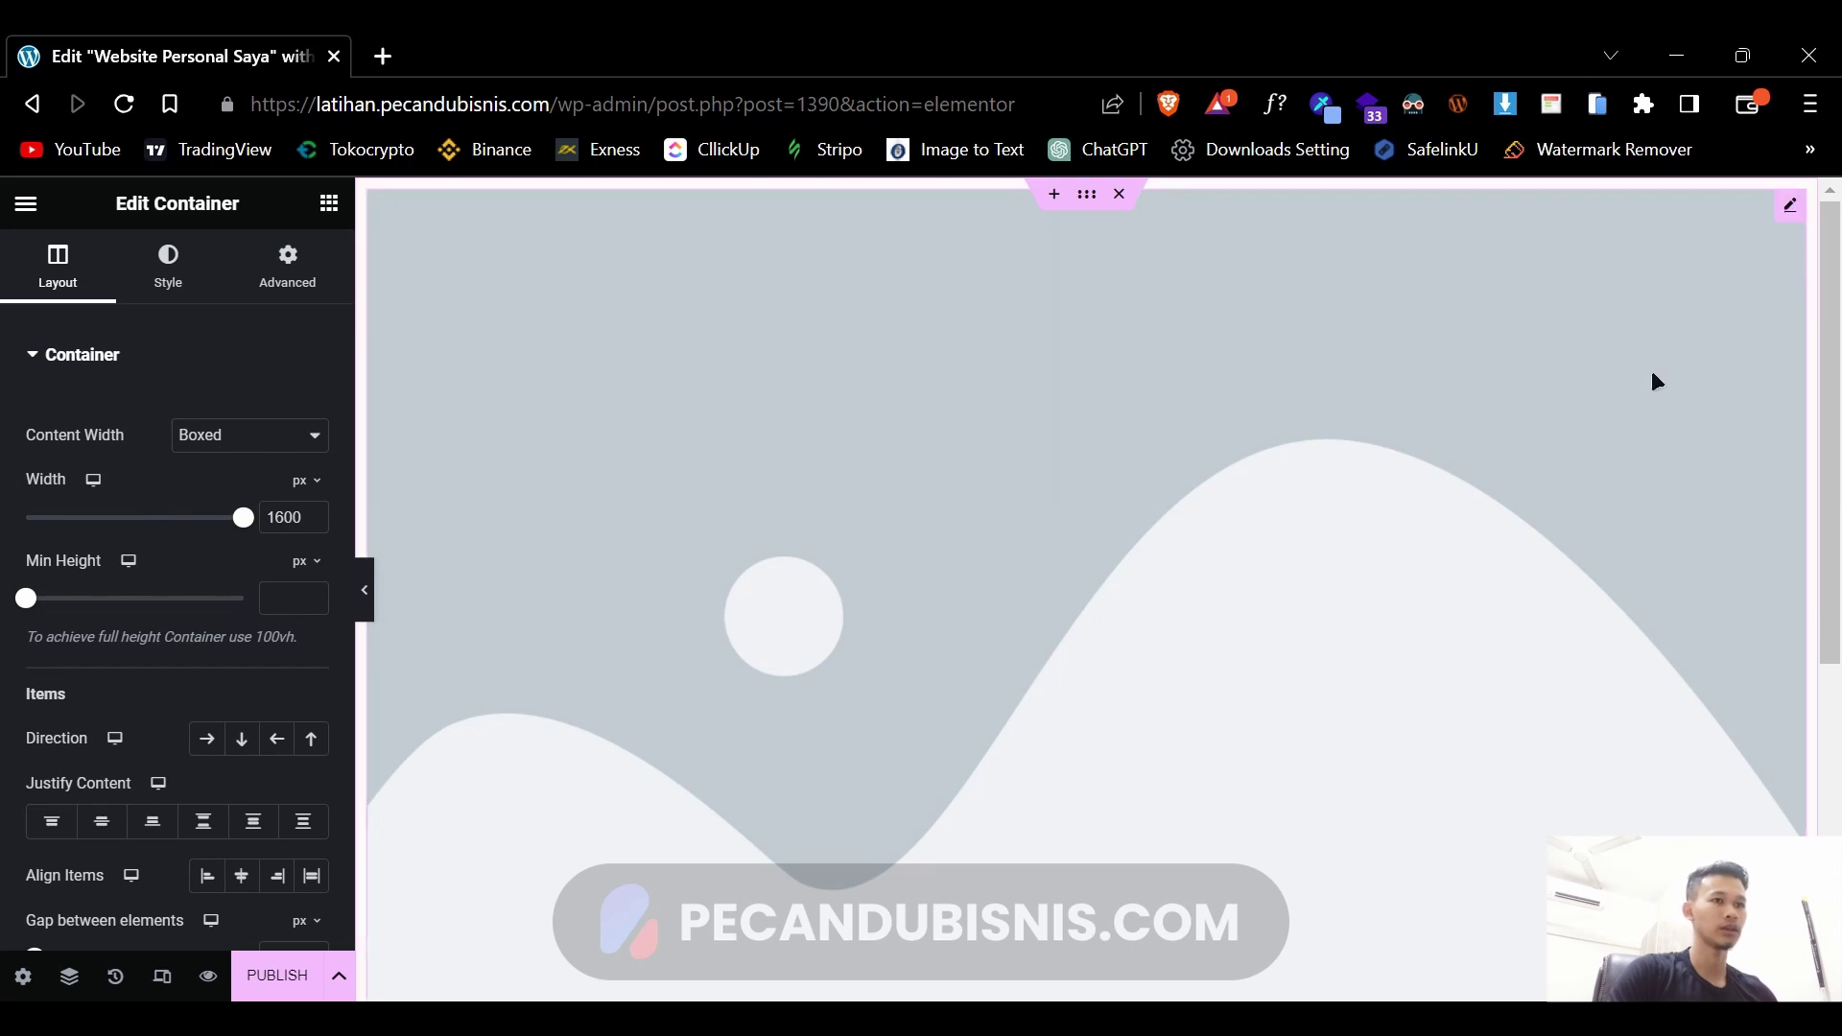
drag(242, 518, 90, 519)
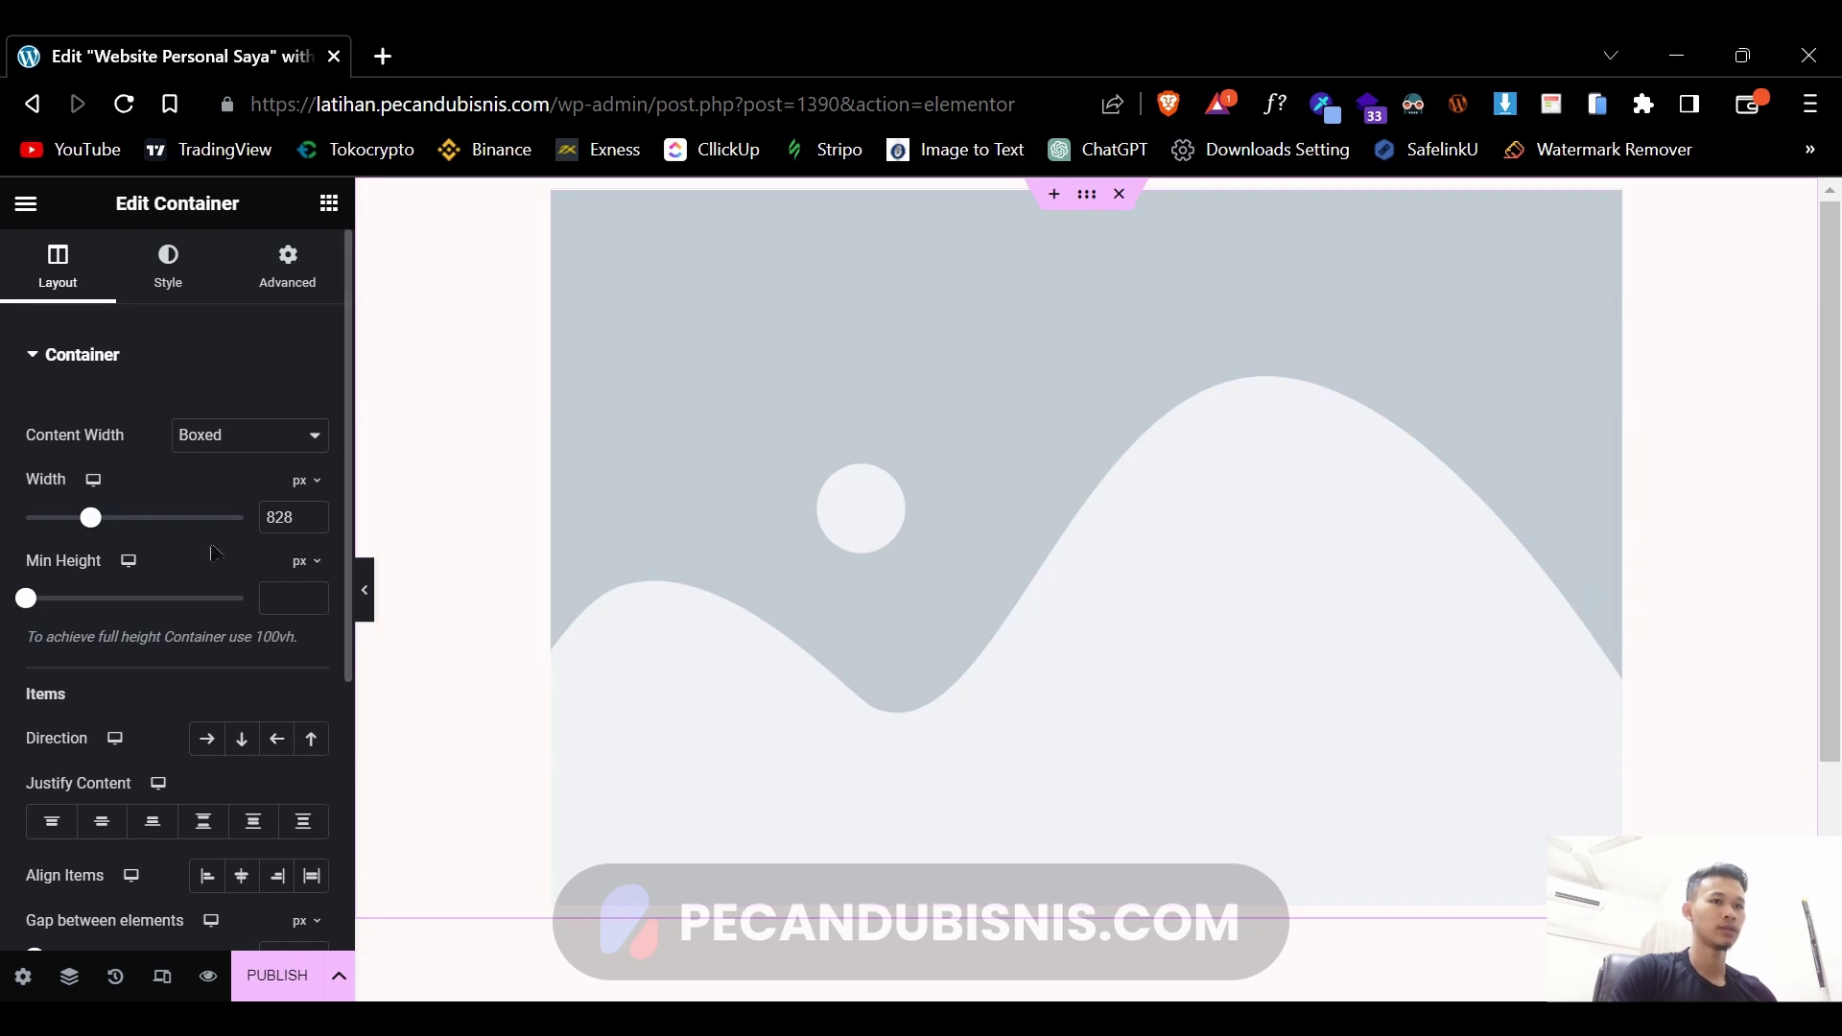
drag(93, 518, 25, 518)
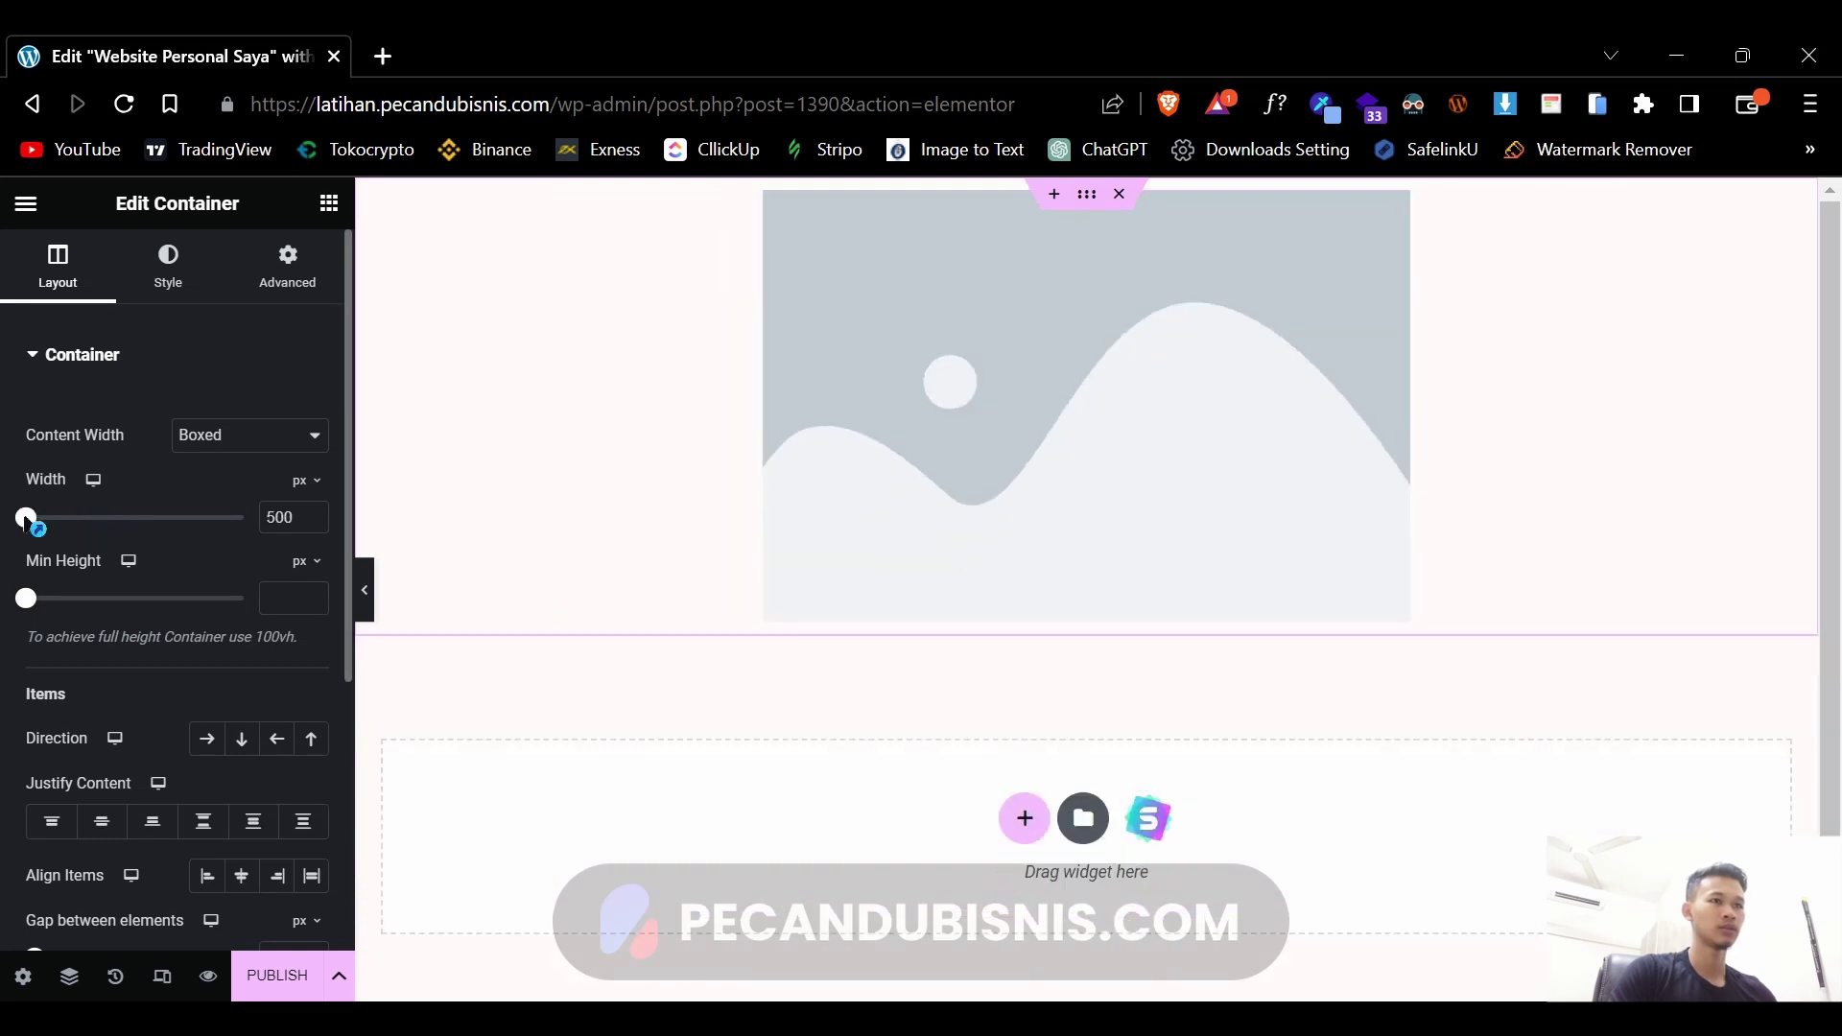
- Place a Button widget below the image and set its alignment to justified
click(329, 202)
scroll(216, 609, down, 2)
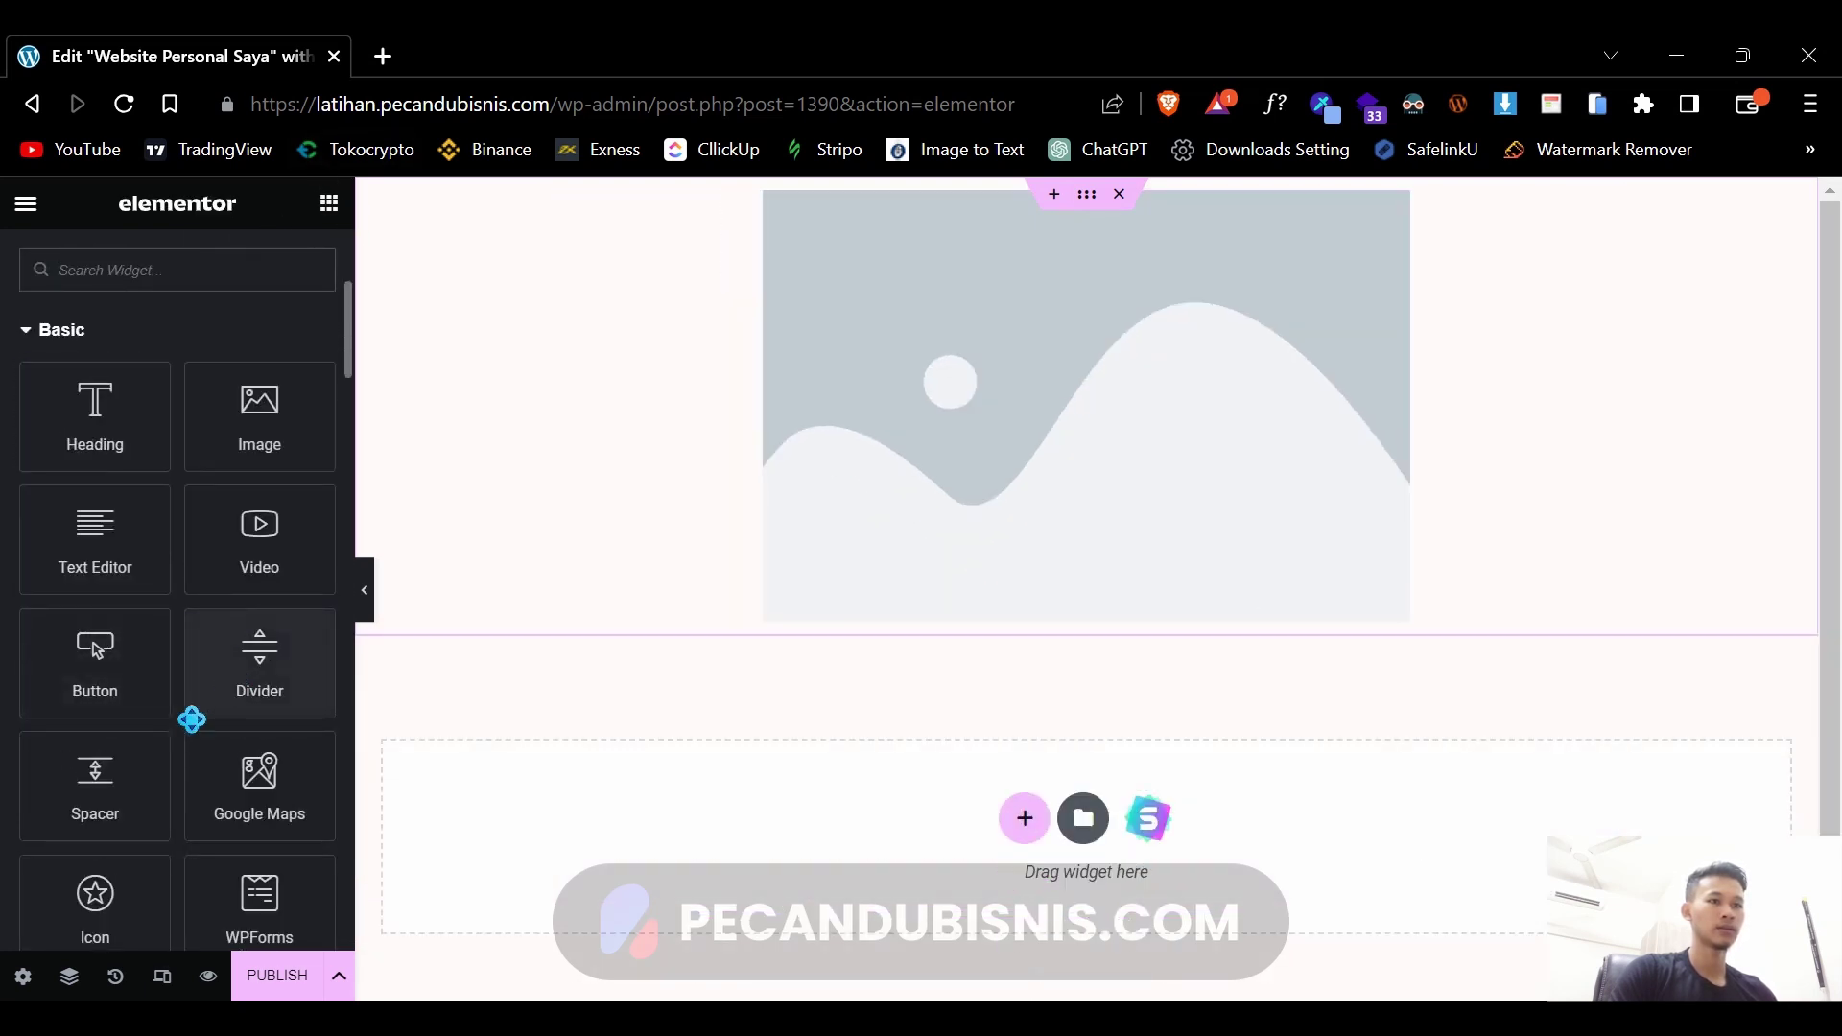
drag(168, 708, 977, 470)
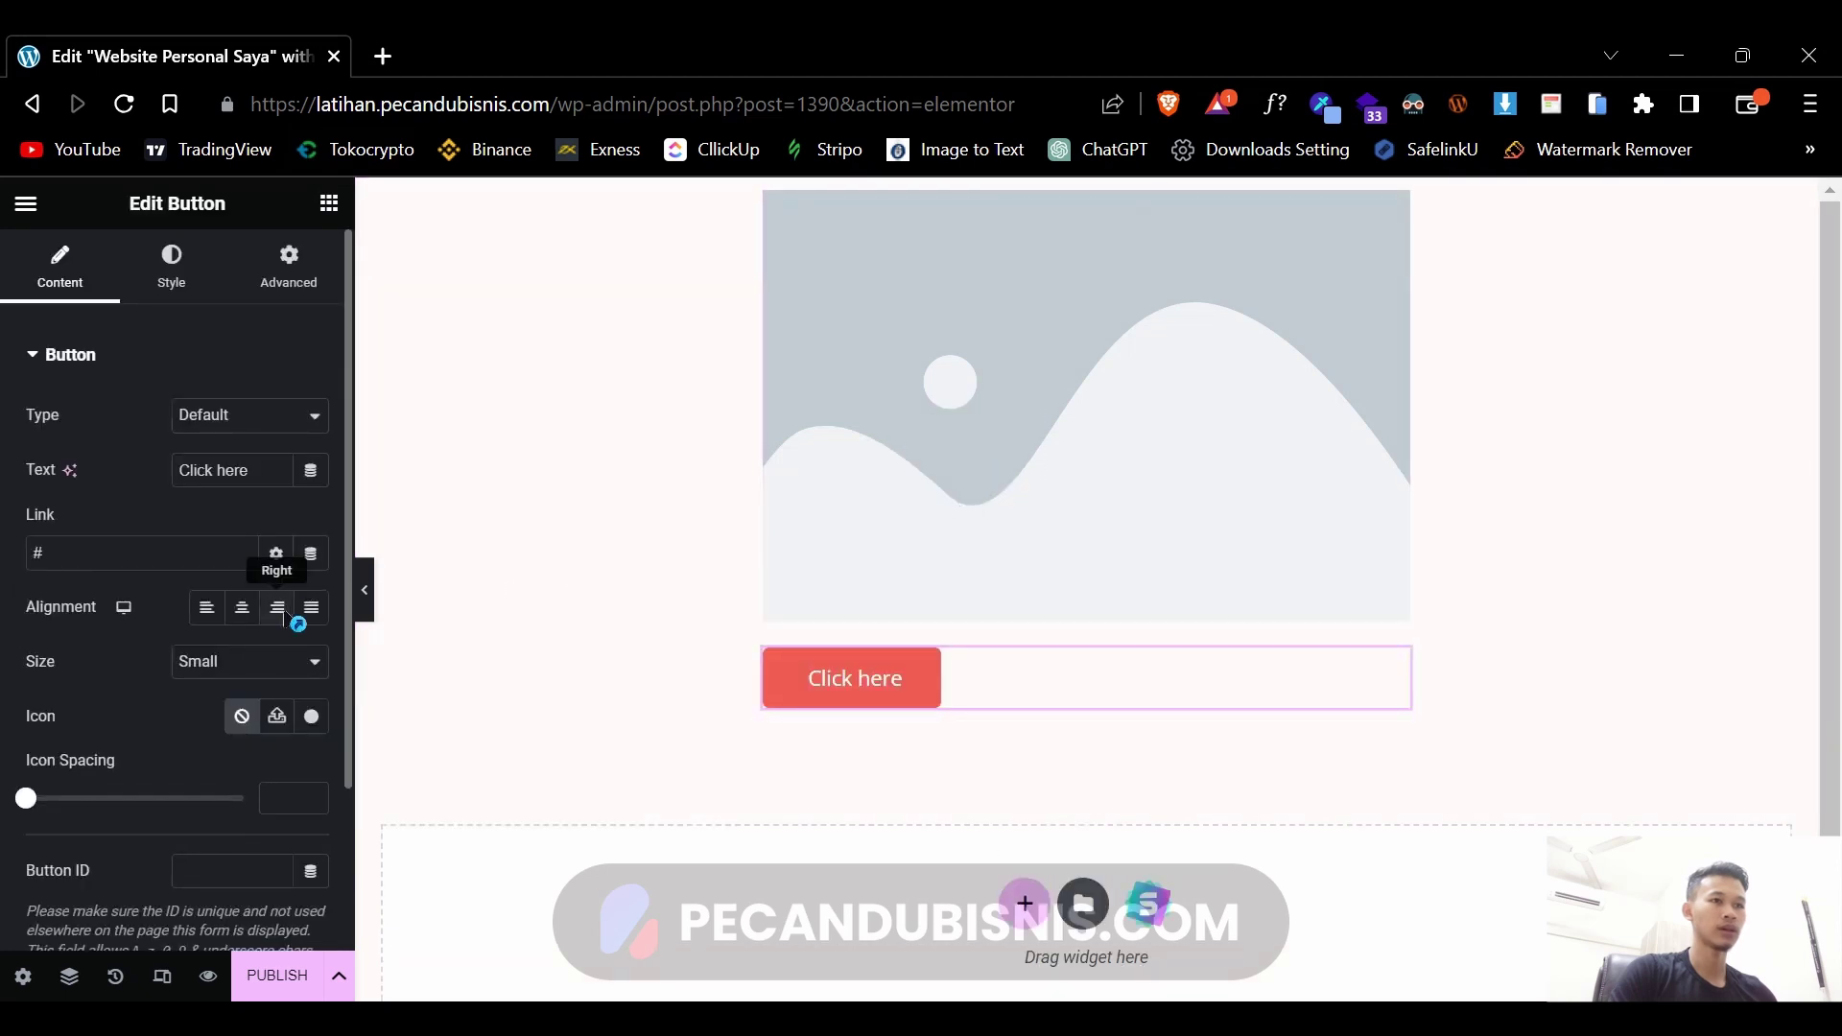
click(311, 610)
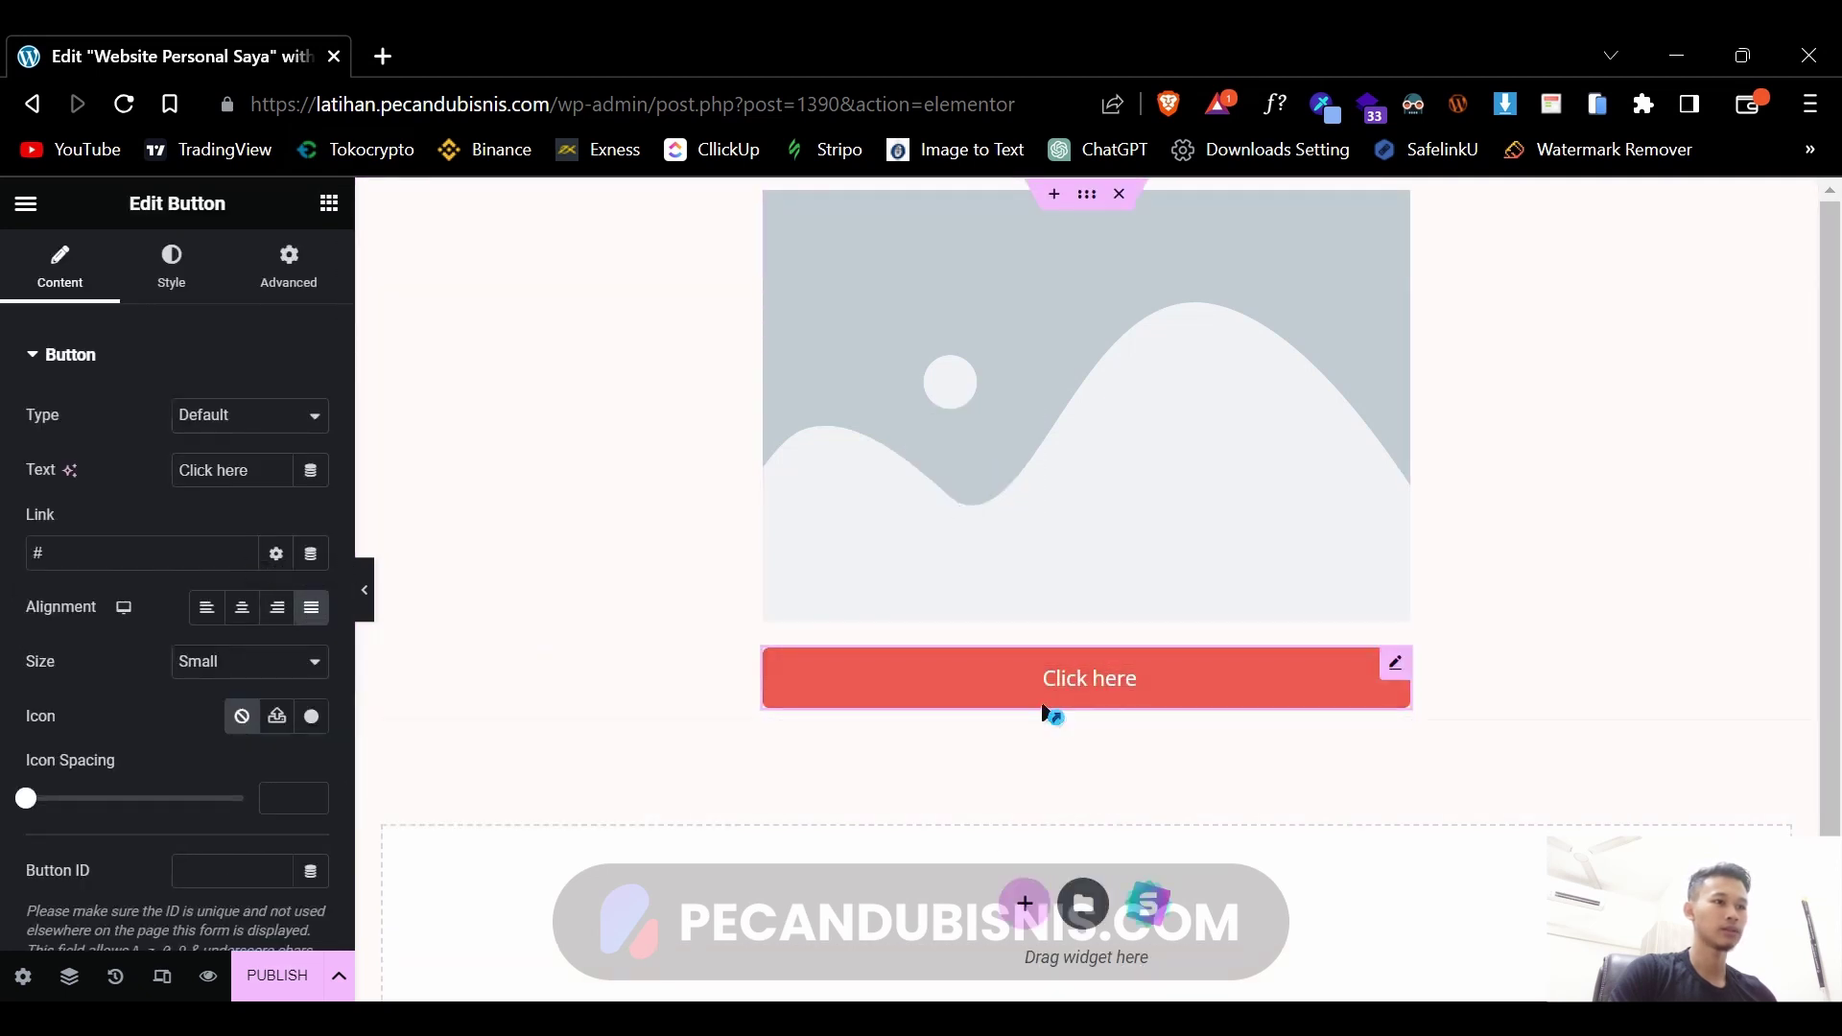
- Set the container's width to about 808 px and try horizontal and vertical directions for its items
click(1085, 194)
drag(26, 518, 88, 517)
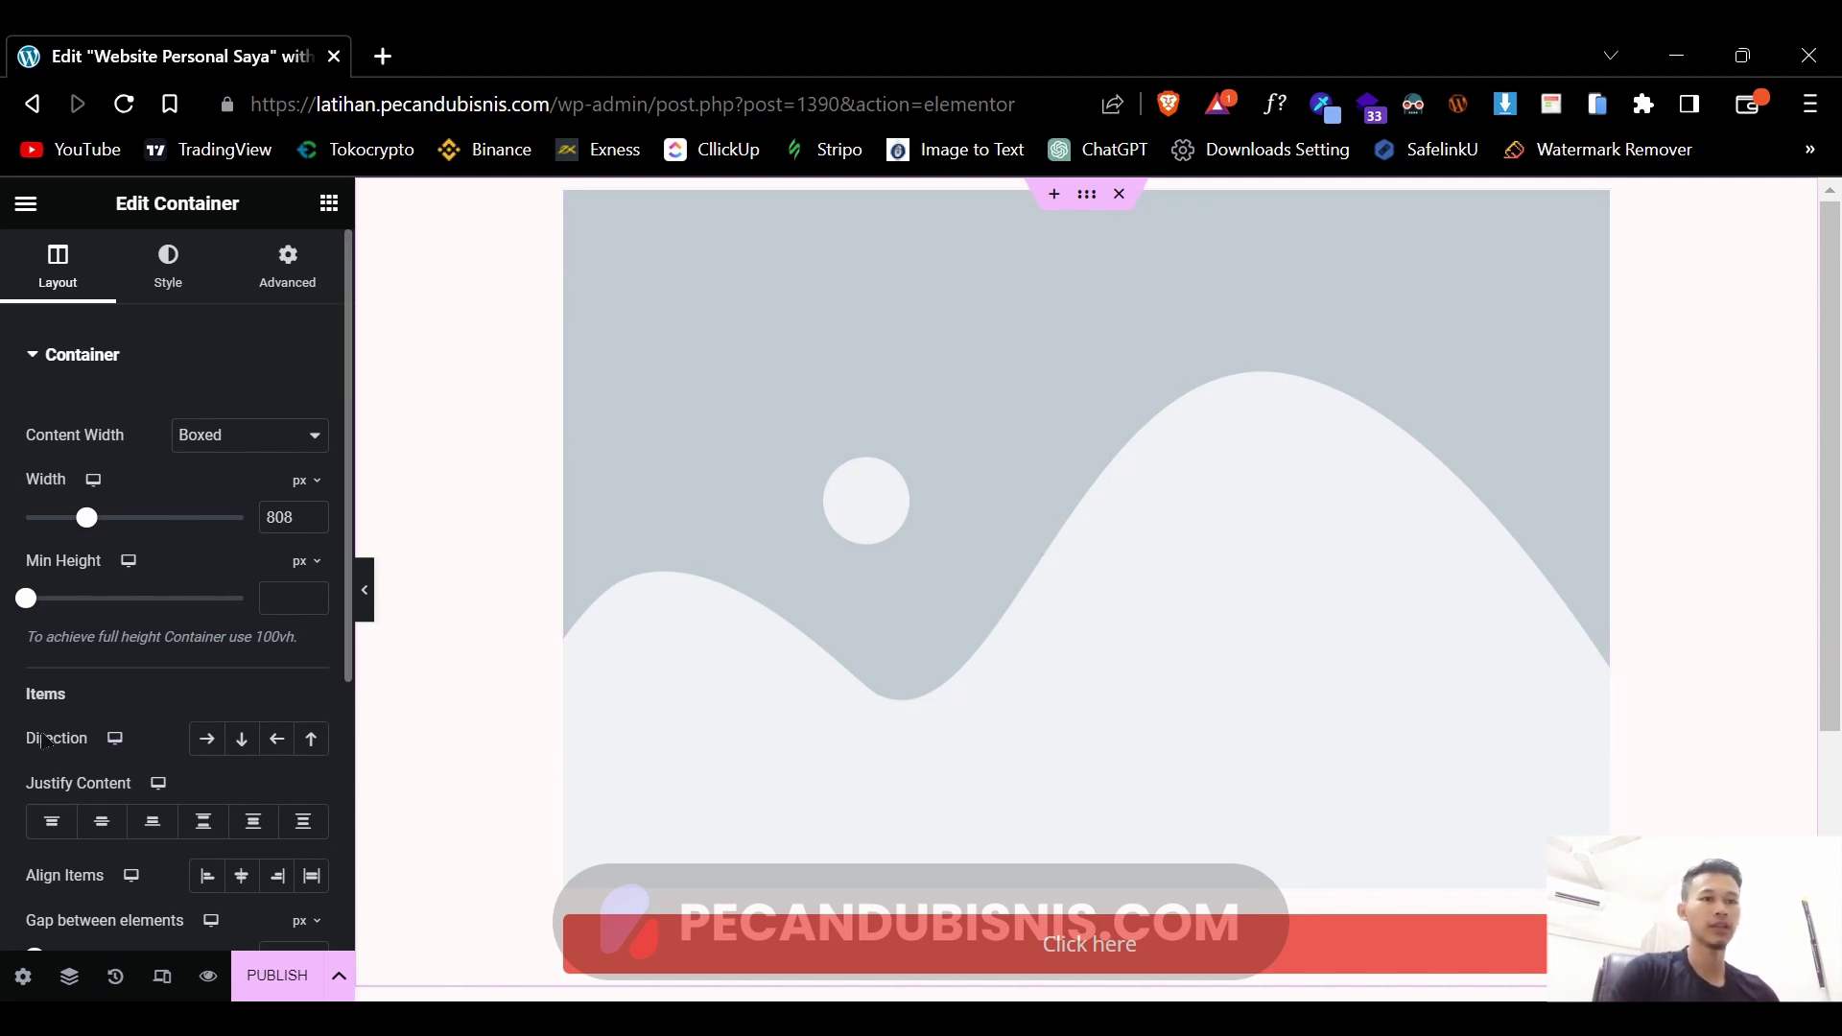
drag(27, 746, 85, 744)
click(209, 742)
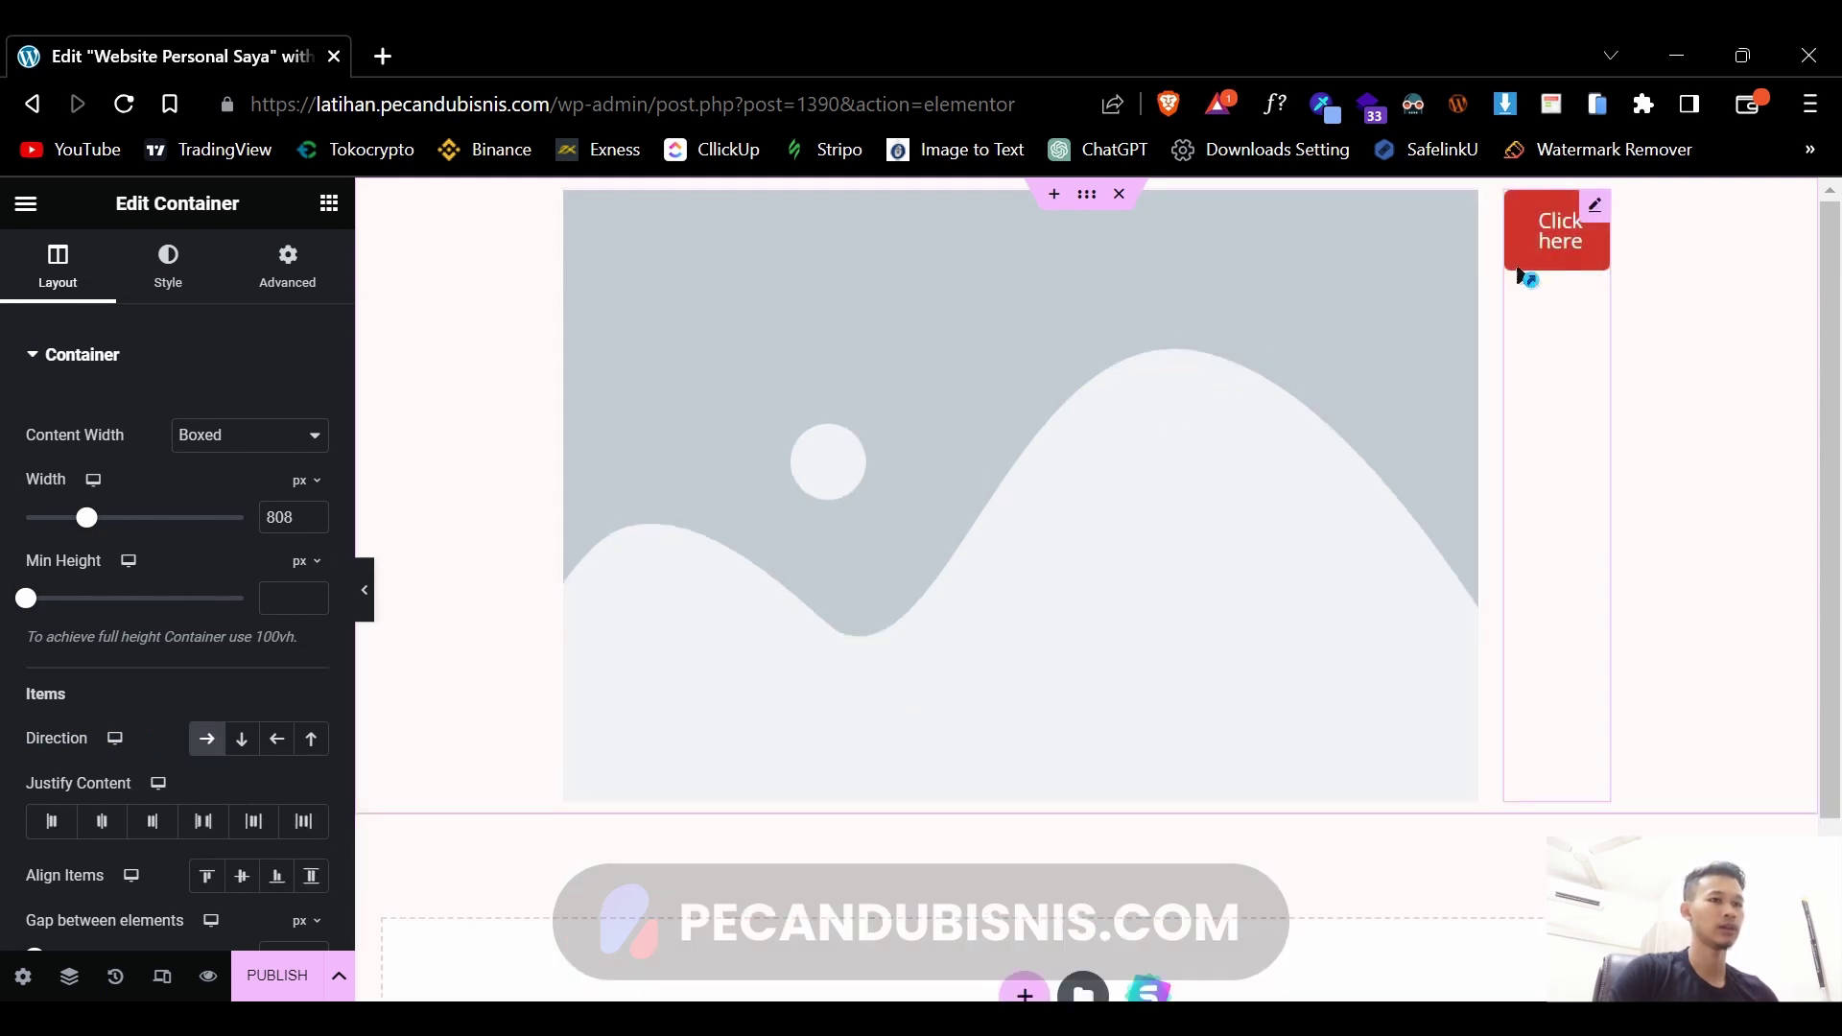
click(244, 739)
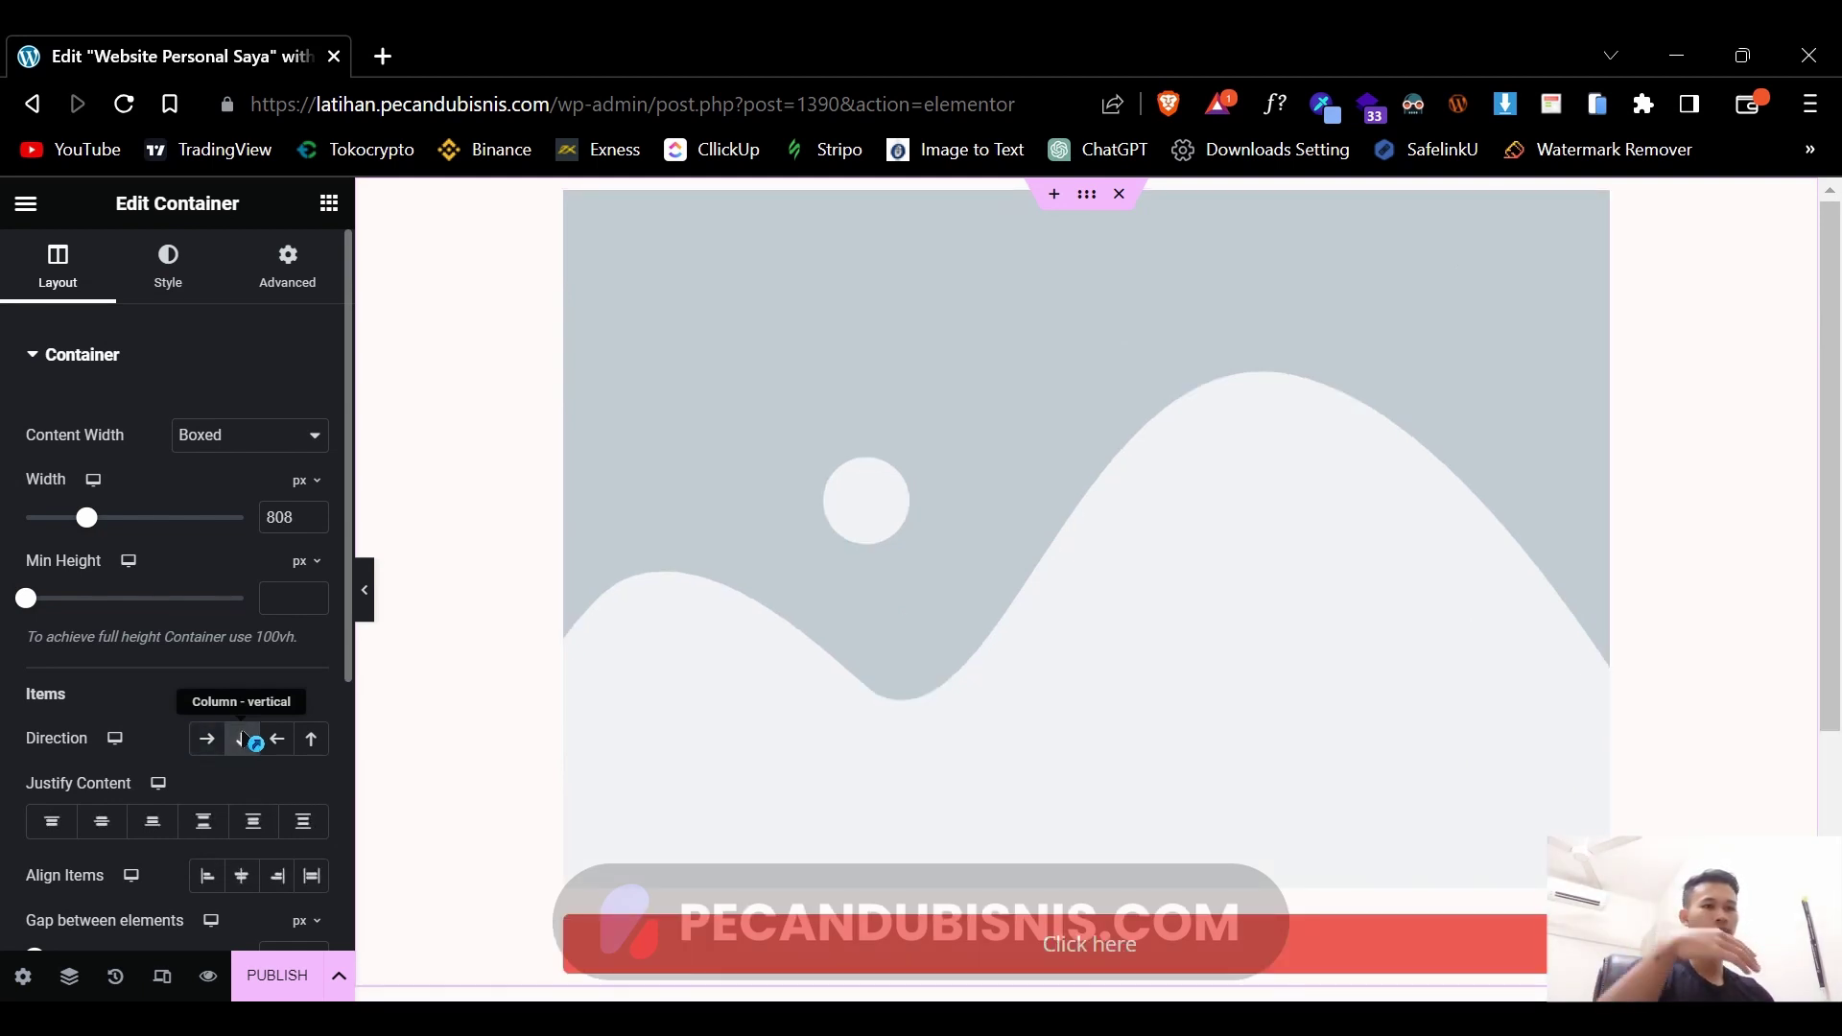
click(291, 738)
- Undo the container, image and button changes until the canvas is empty
key(ctrl+z)
key(ctrl+z)
key(ctrl+z)
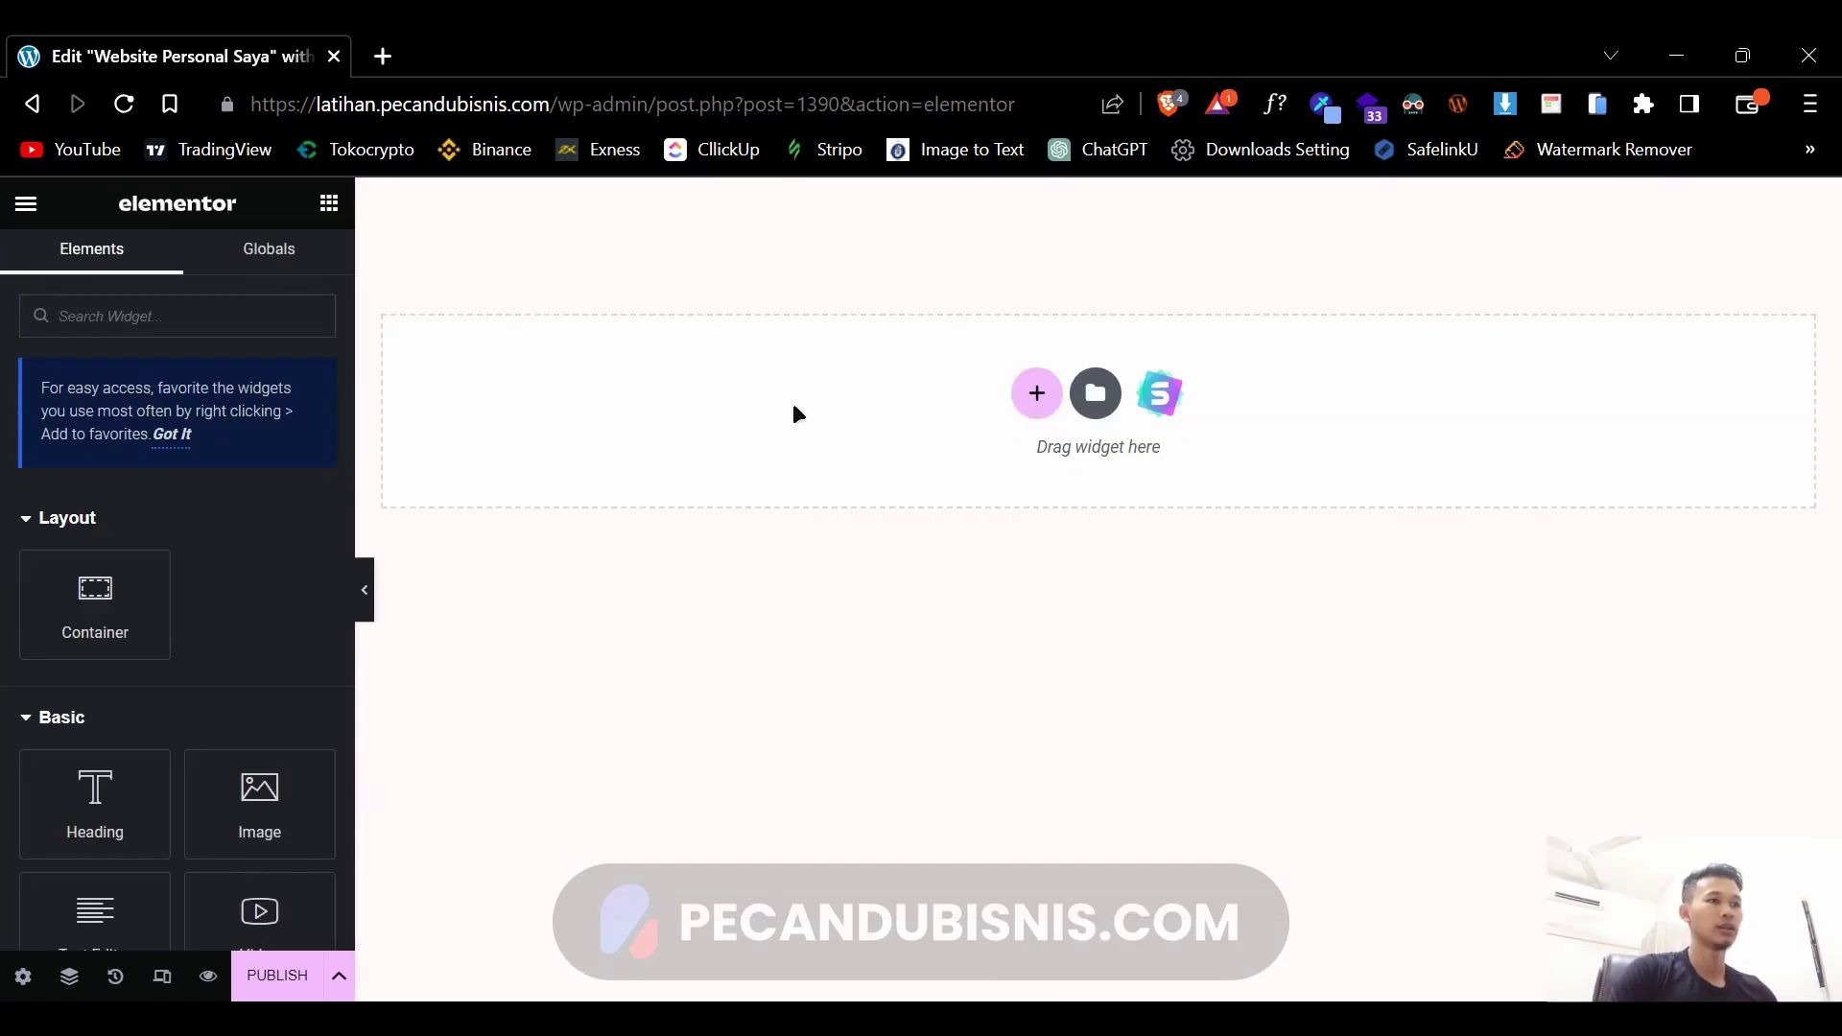
- Open the structure choices for a new container
click(1041, 401)
- Add a plain container, try the upward, rightward and downward item directions, and delete the container
drag(95, 602, 534, 576)
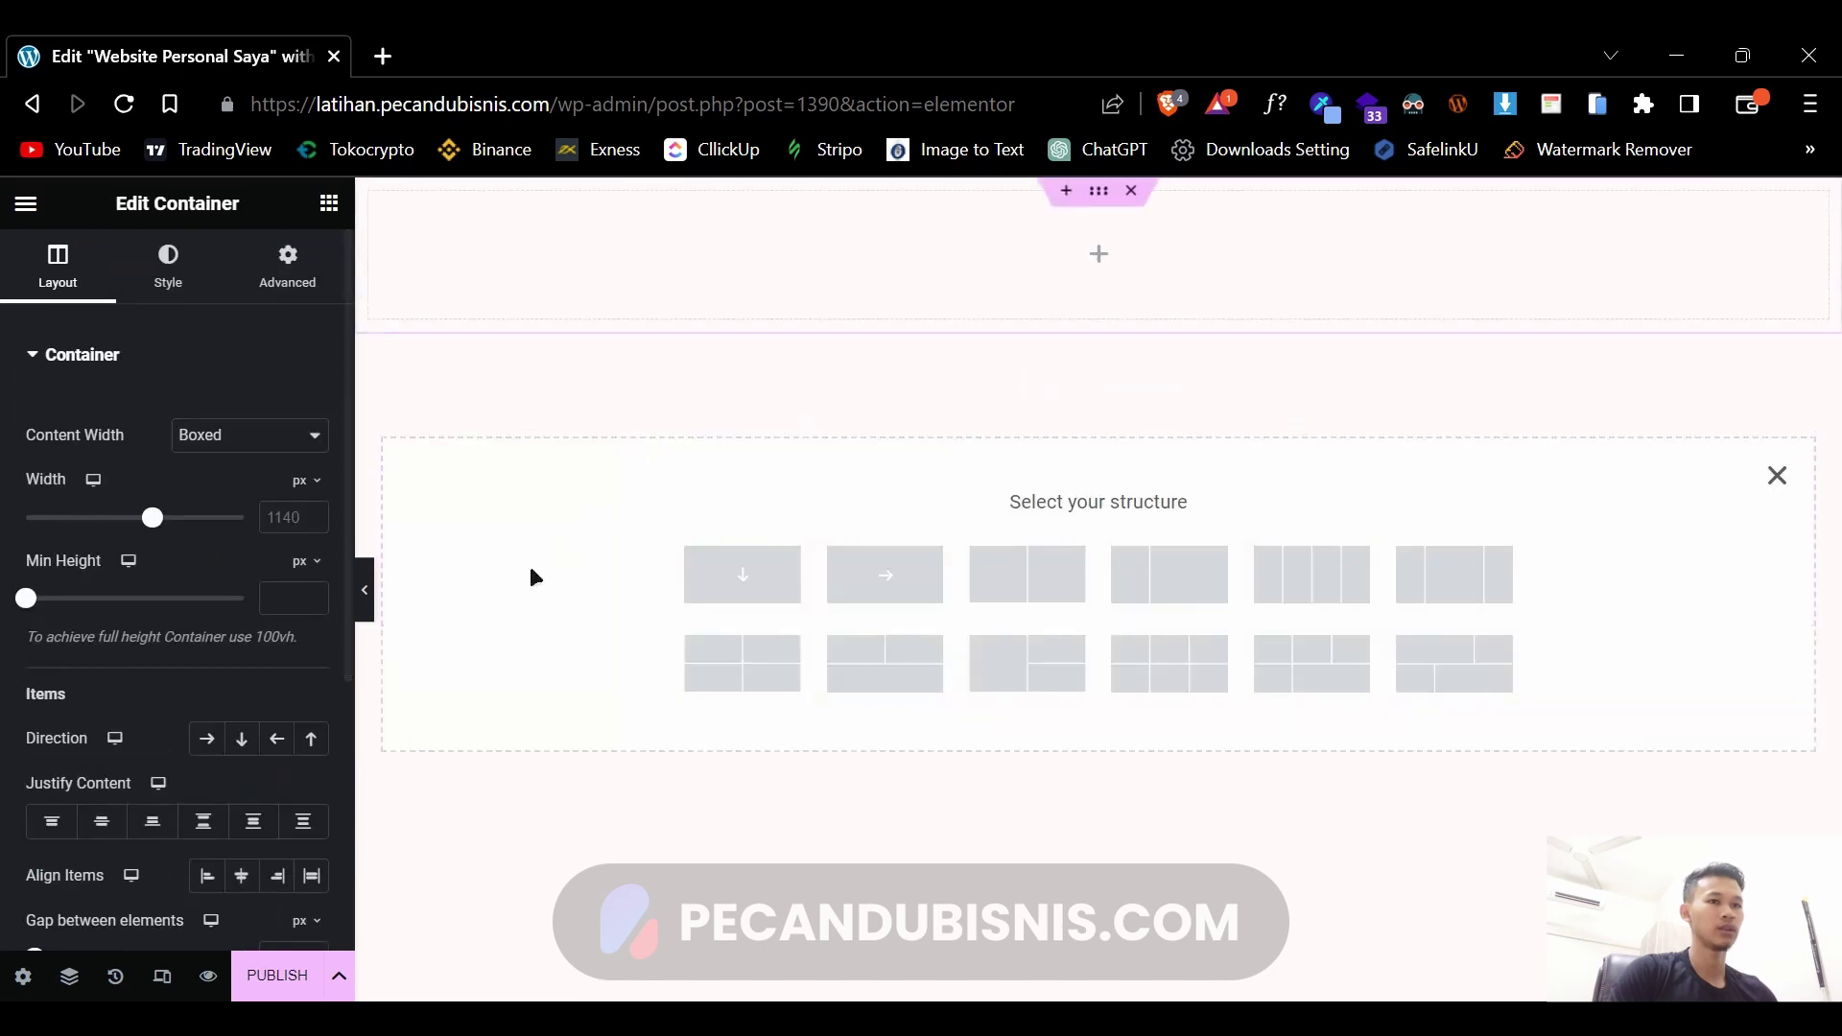
click(312, 740)
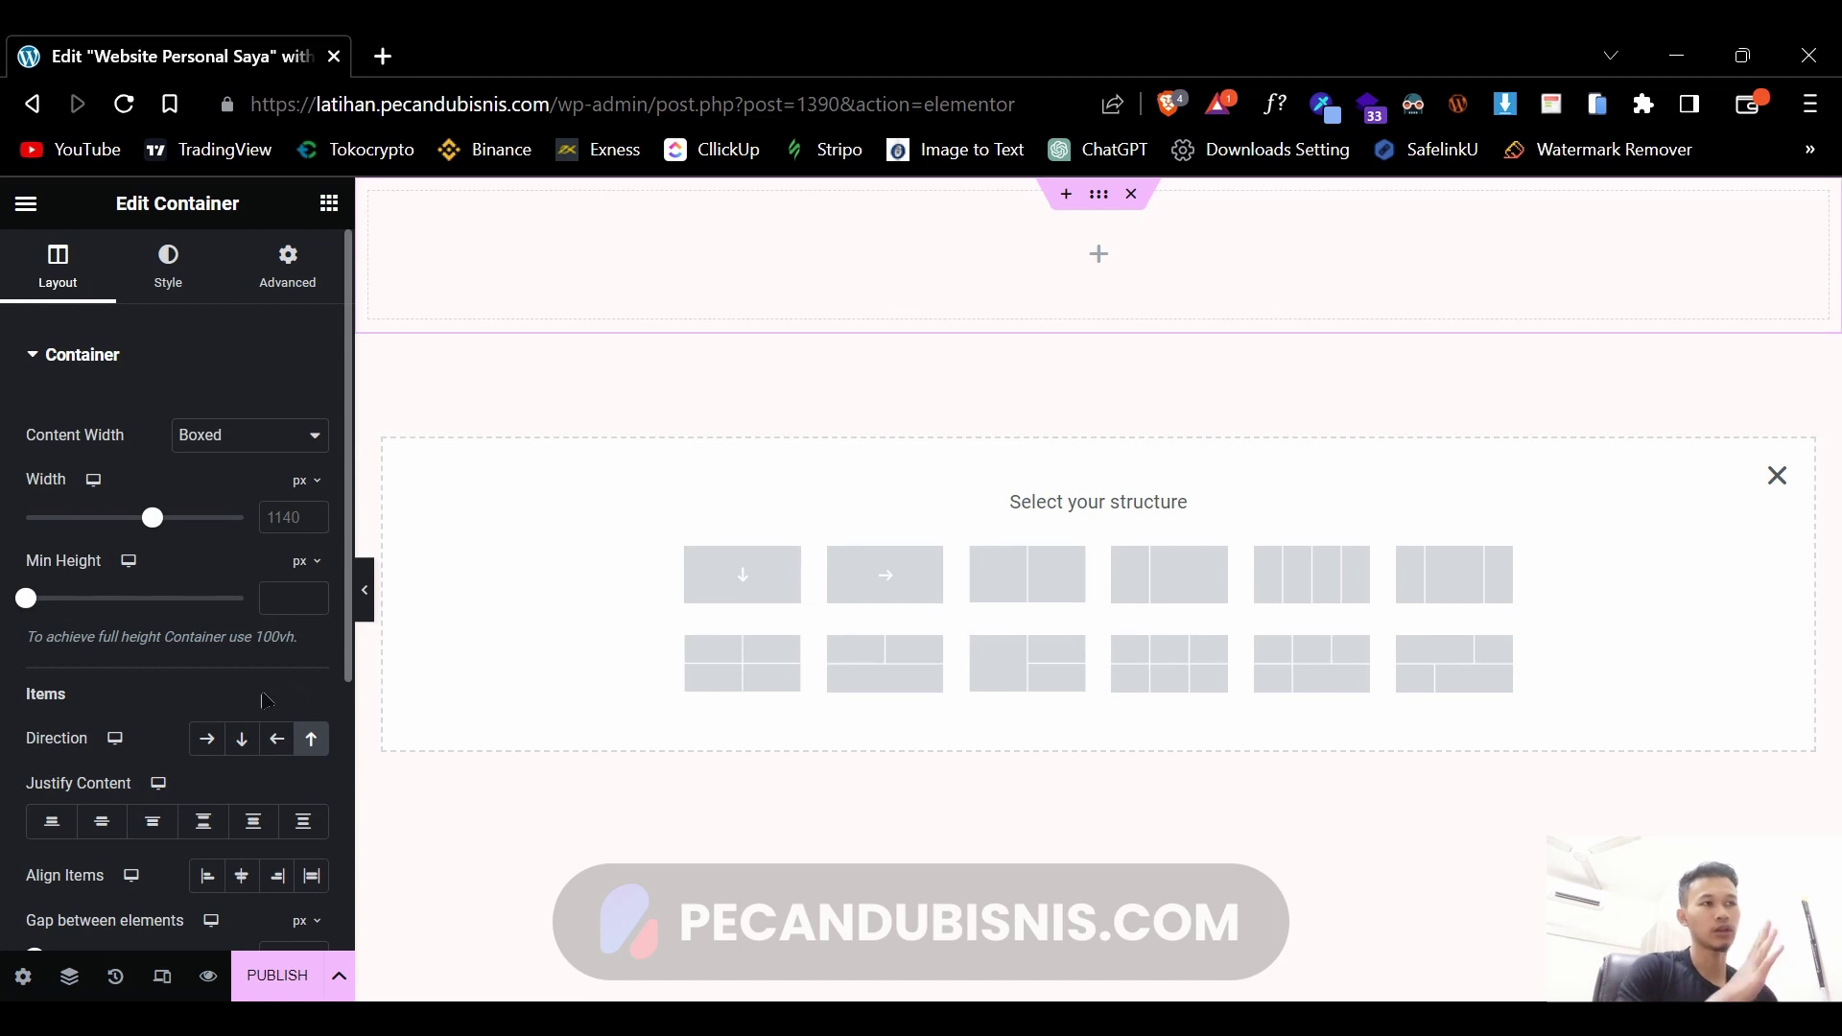
click(206, 743)
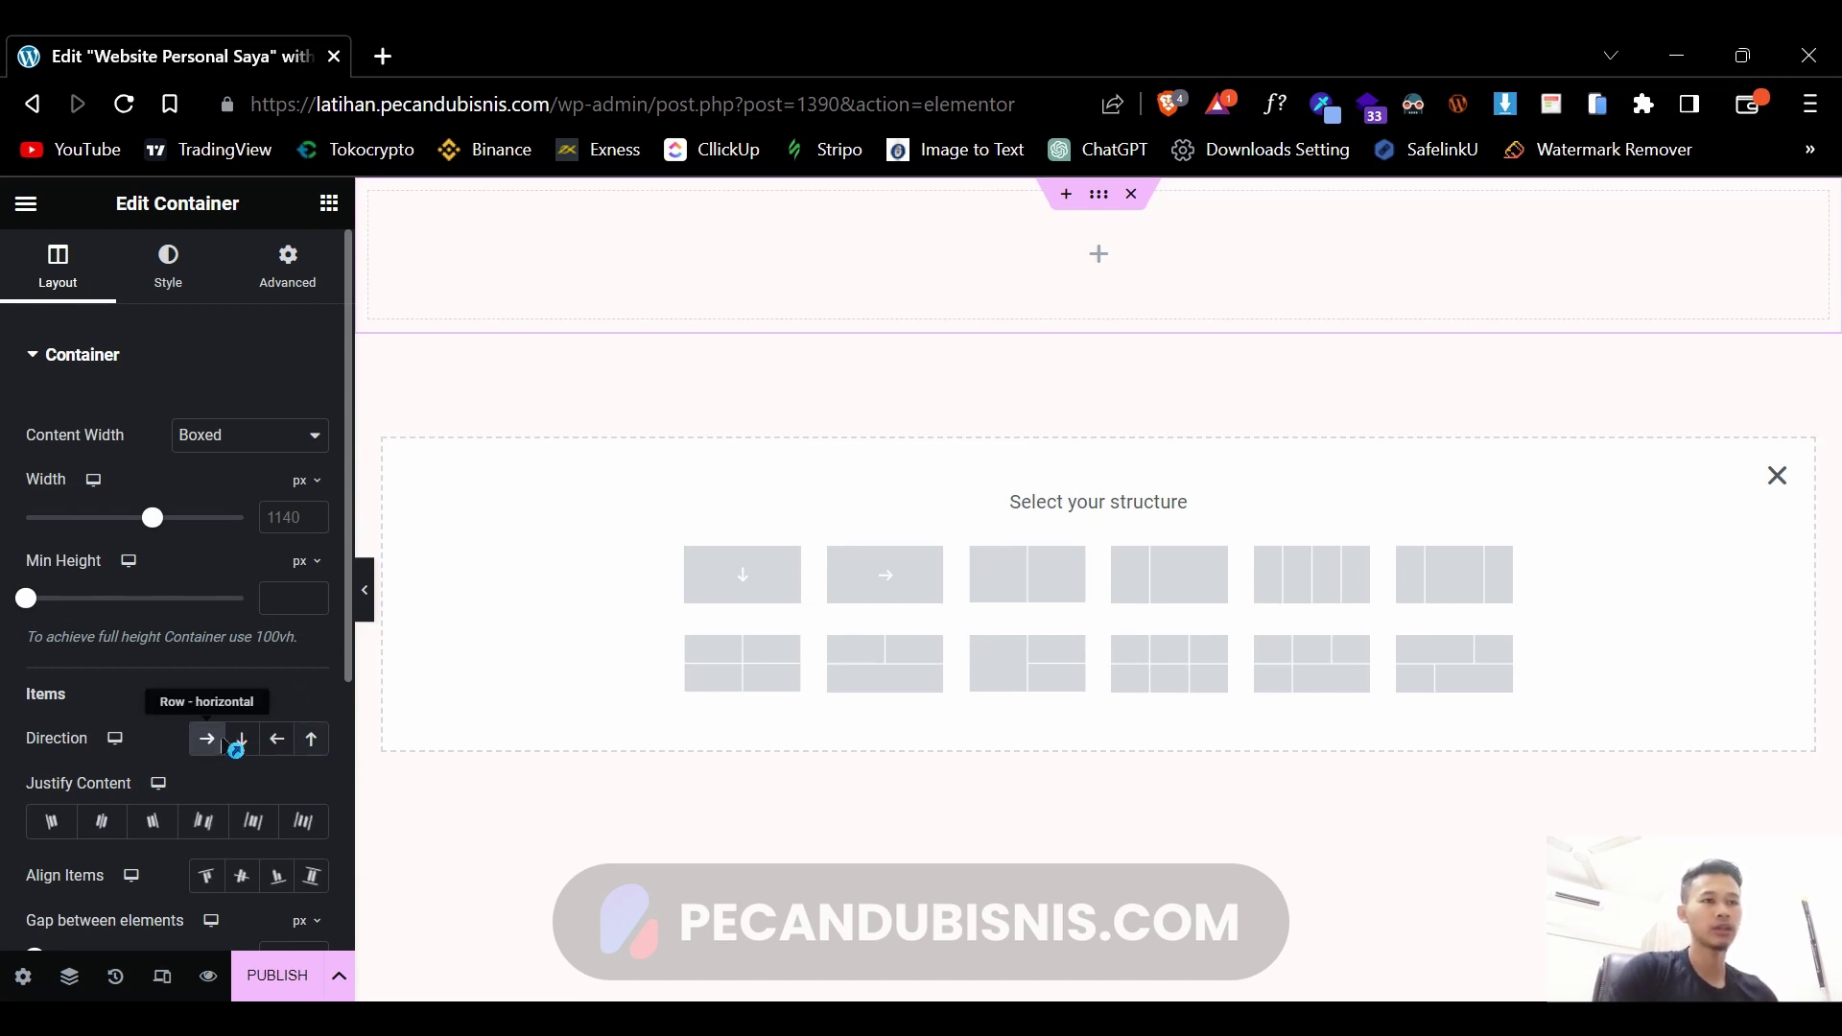
click(244, 742)
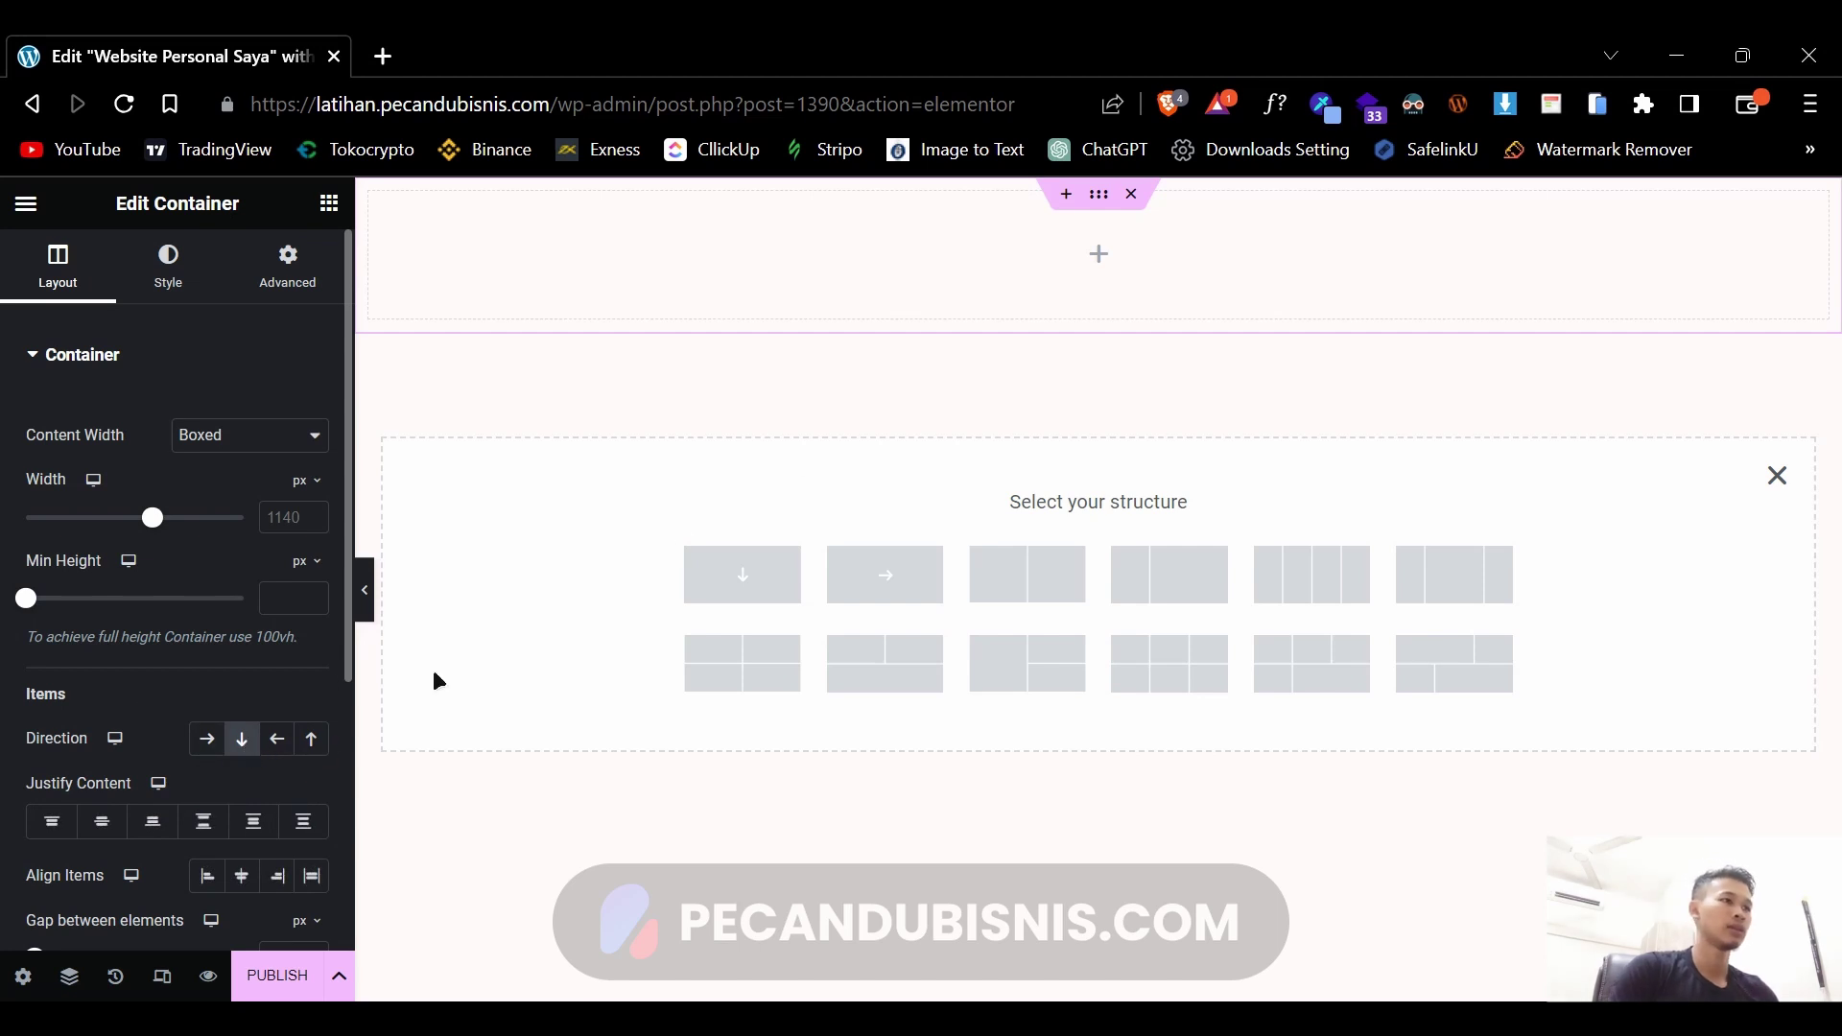
click(1132, 195)
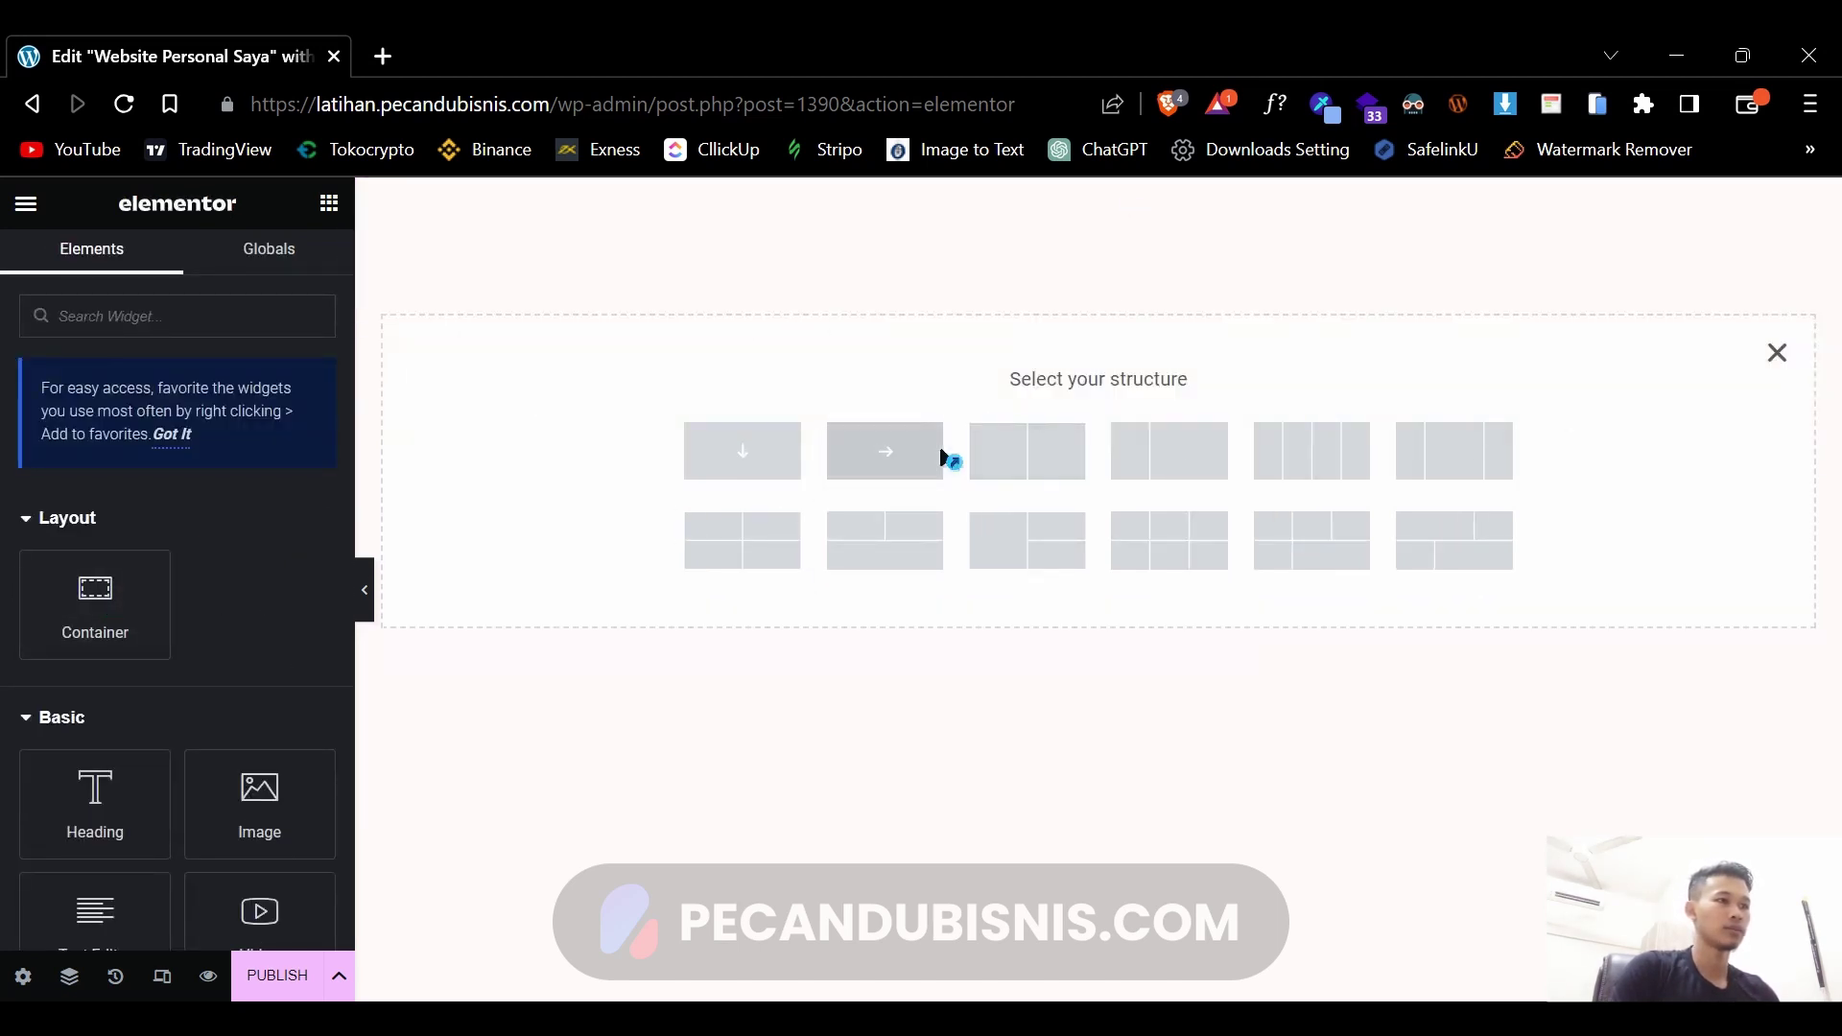
- Add a container with two equal side-by-side columns and place a Heading widget in the first column
click(1027, 448)
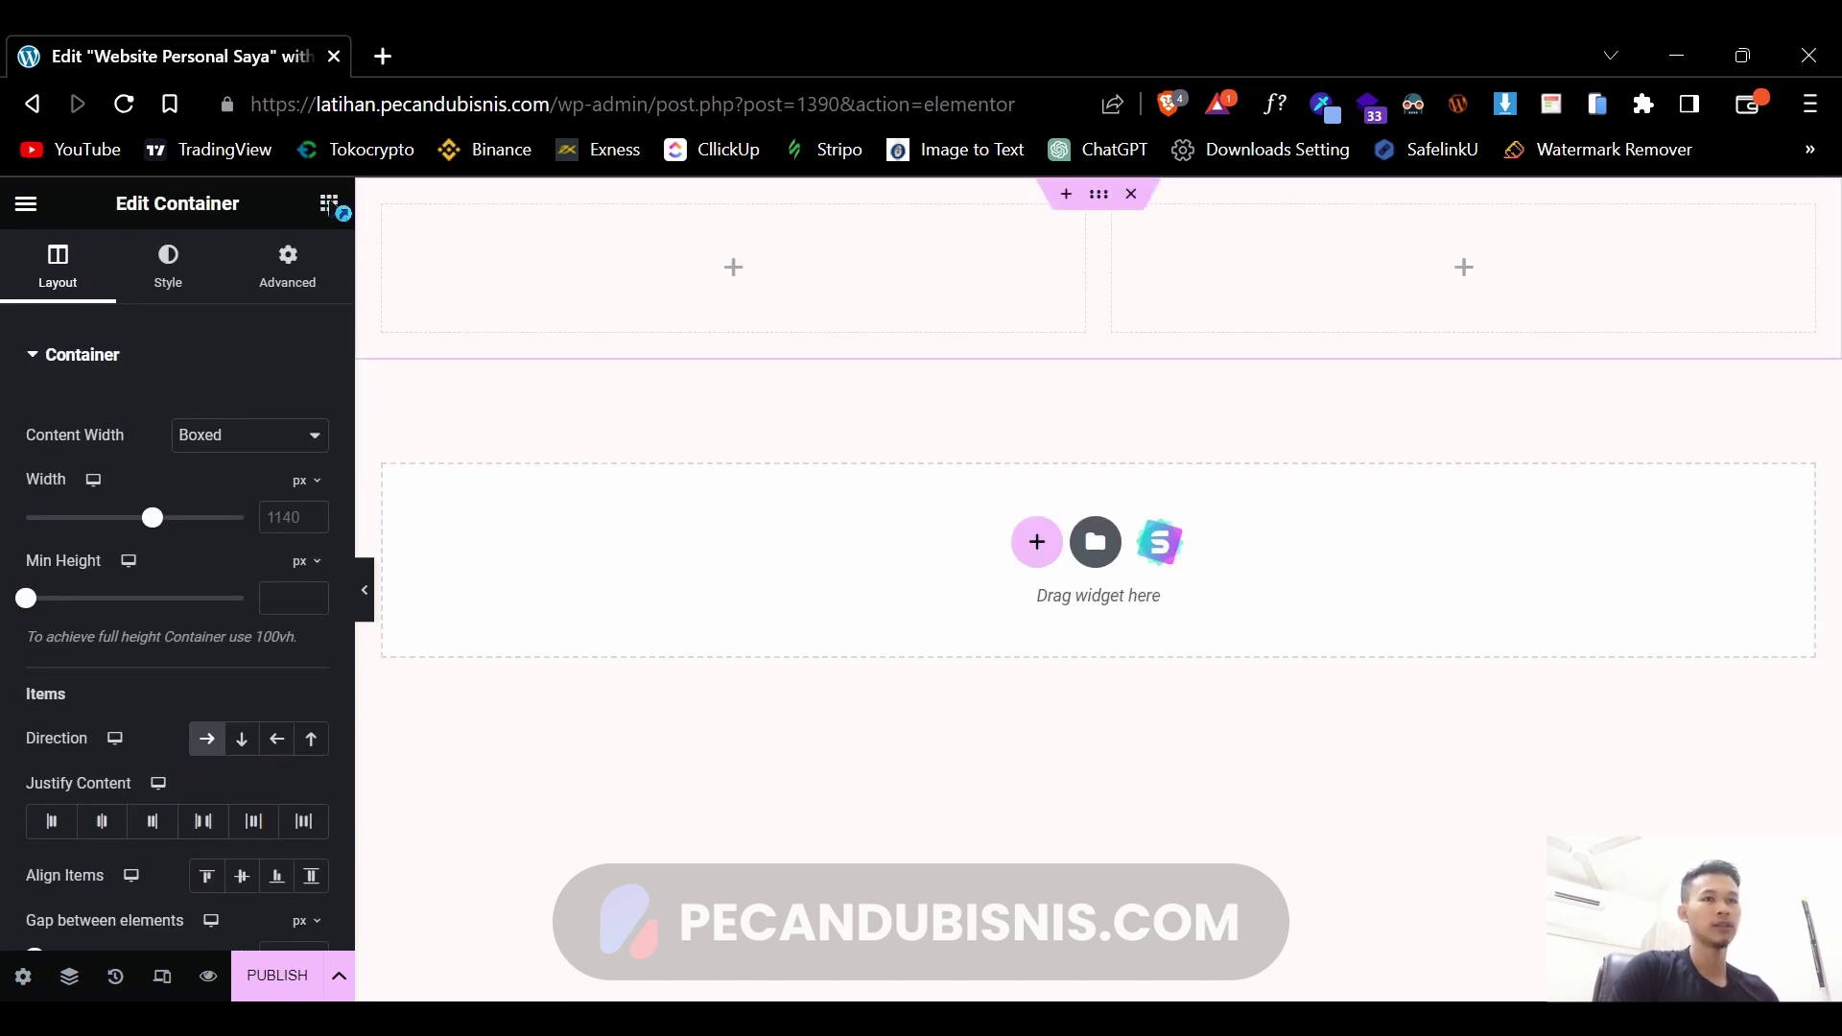
click(329, 203)
scroll(173, 523, down, 8)
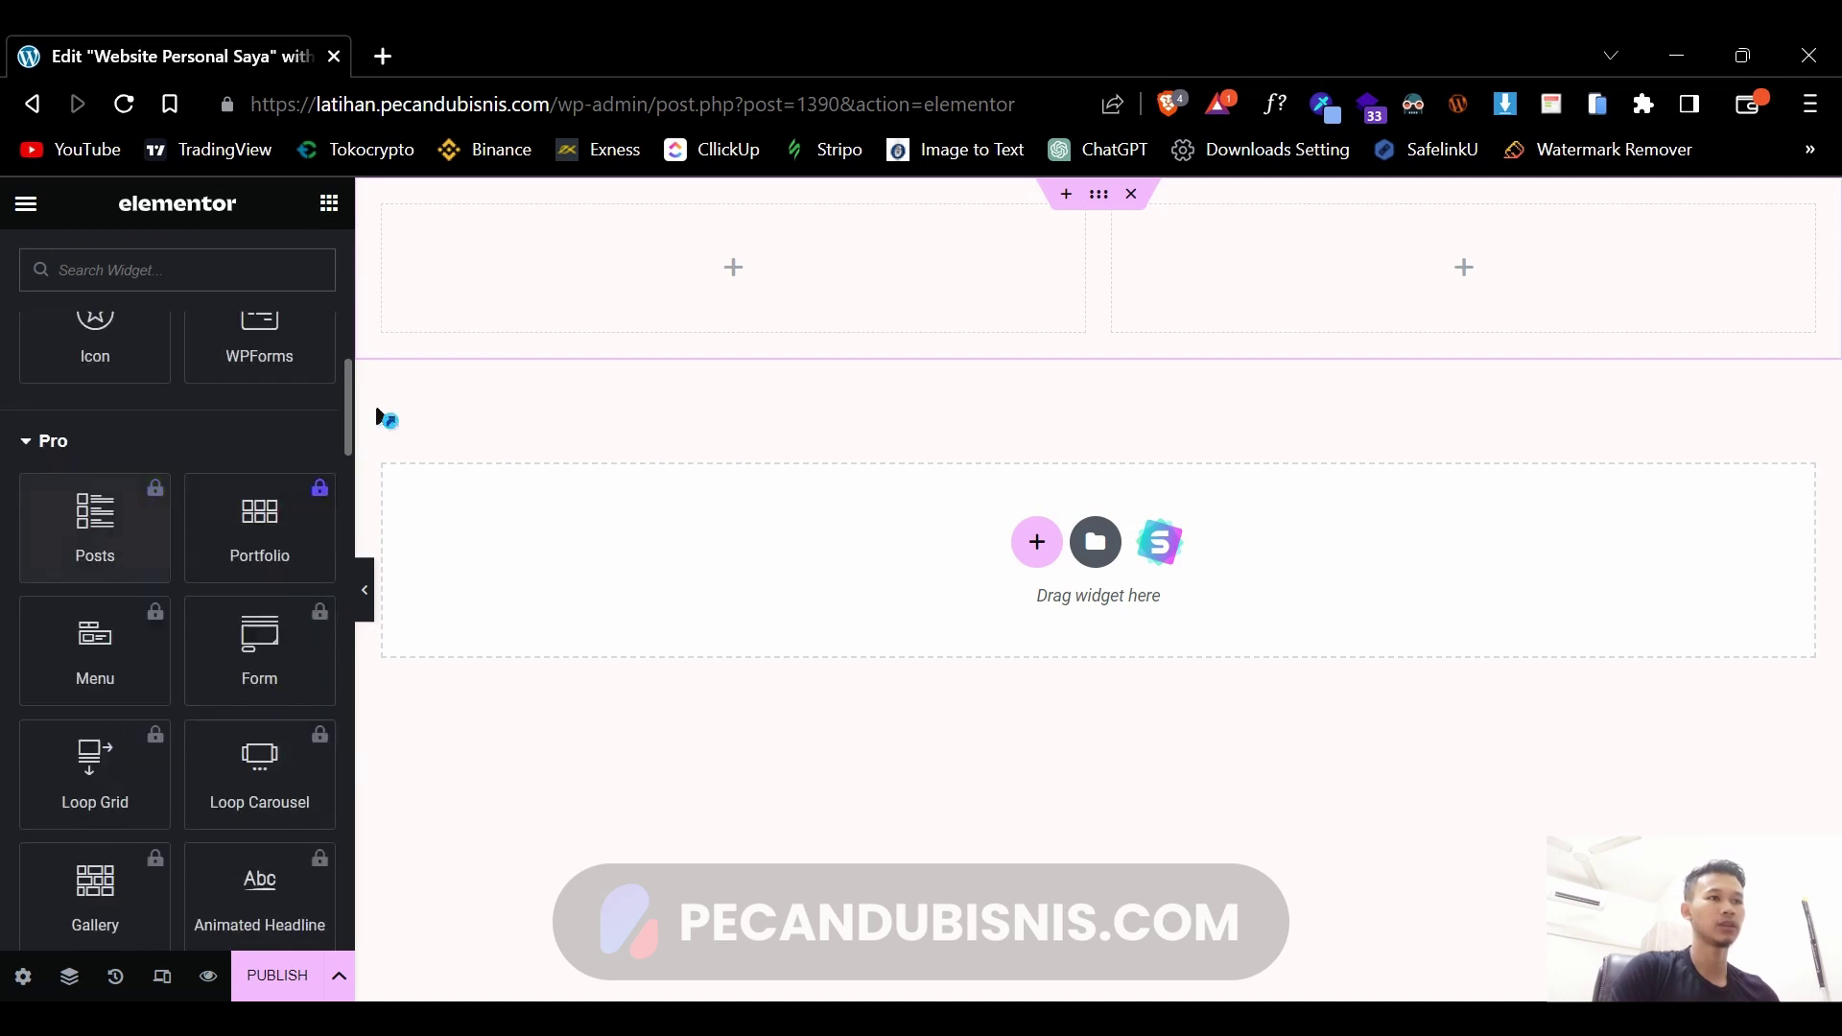
scroll(206, 477, up, 10)
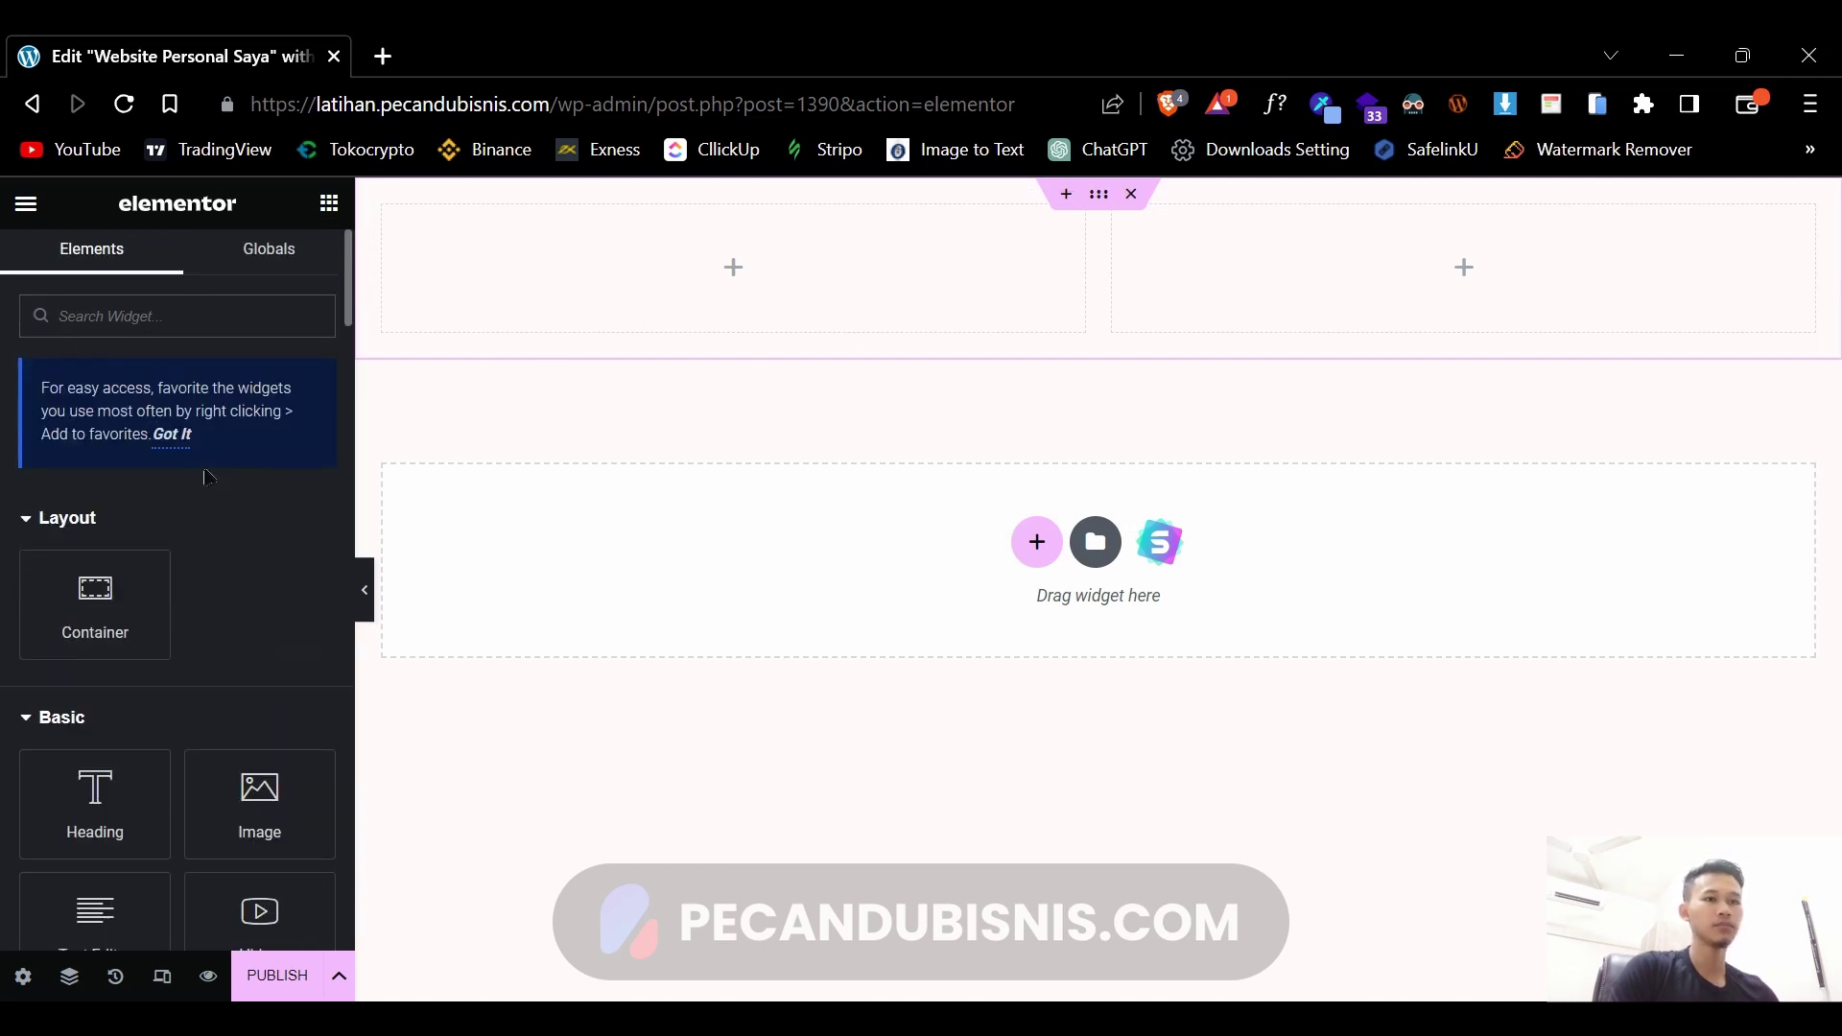
scroll(182, 484, down, 4)
scroll(182, 484, up, 2)
drag(90, 597, 750, 256)
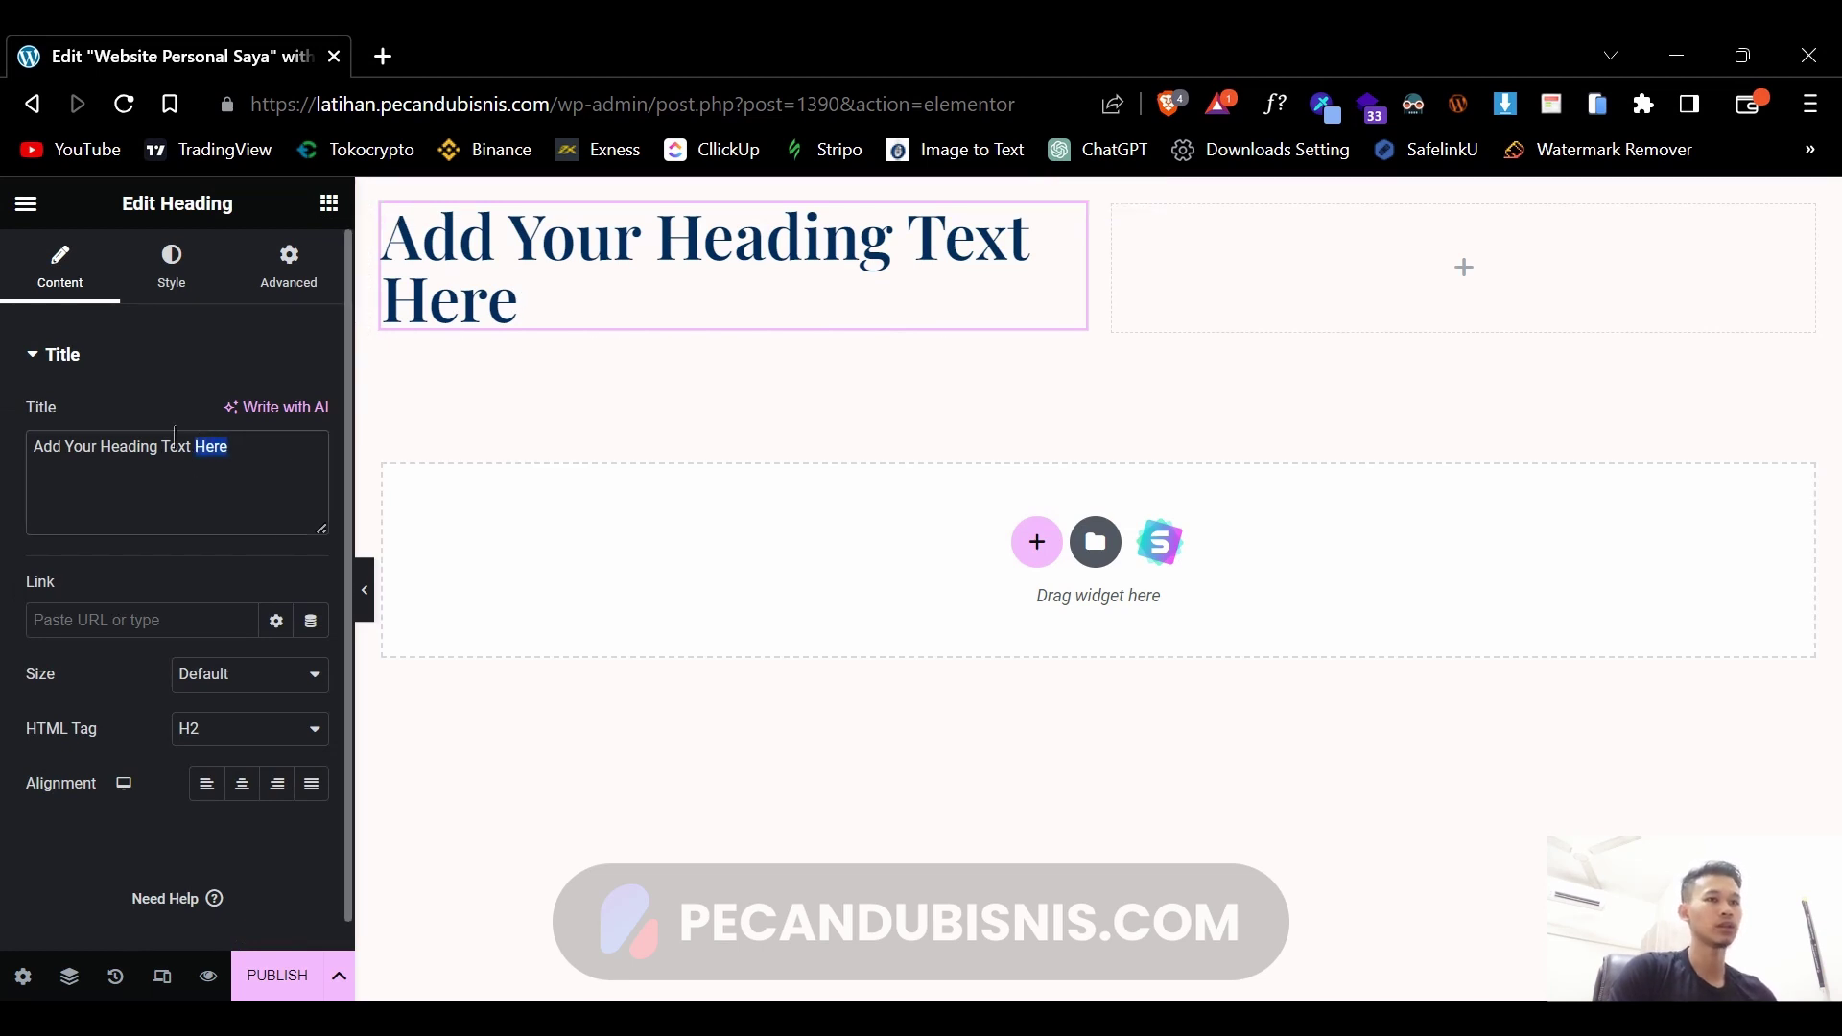
drag(175, 434, 83, 459)
click(253, 459)
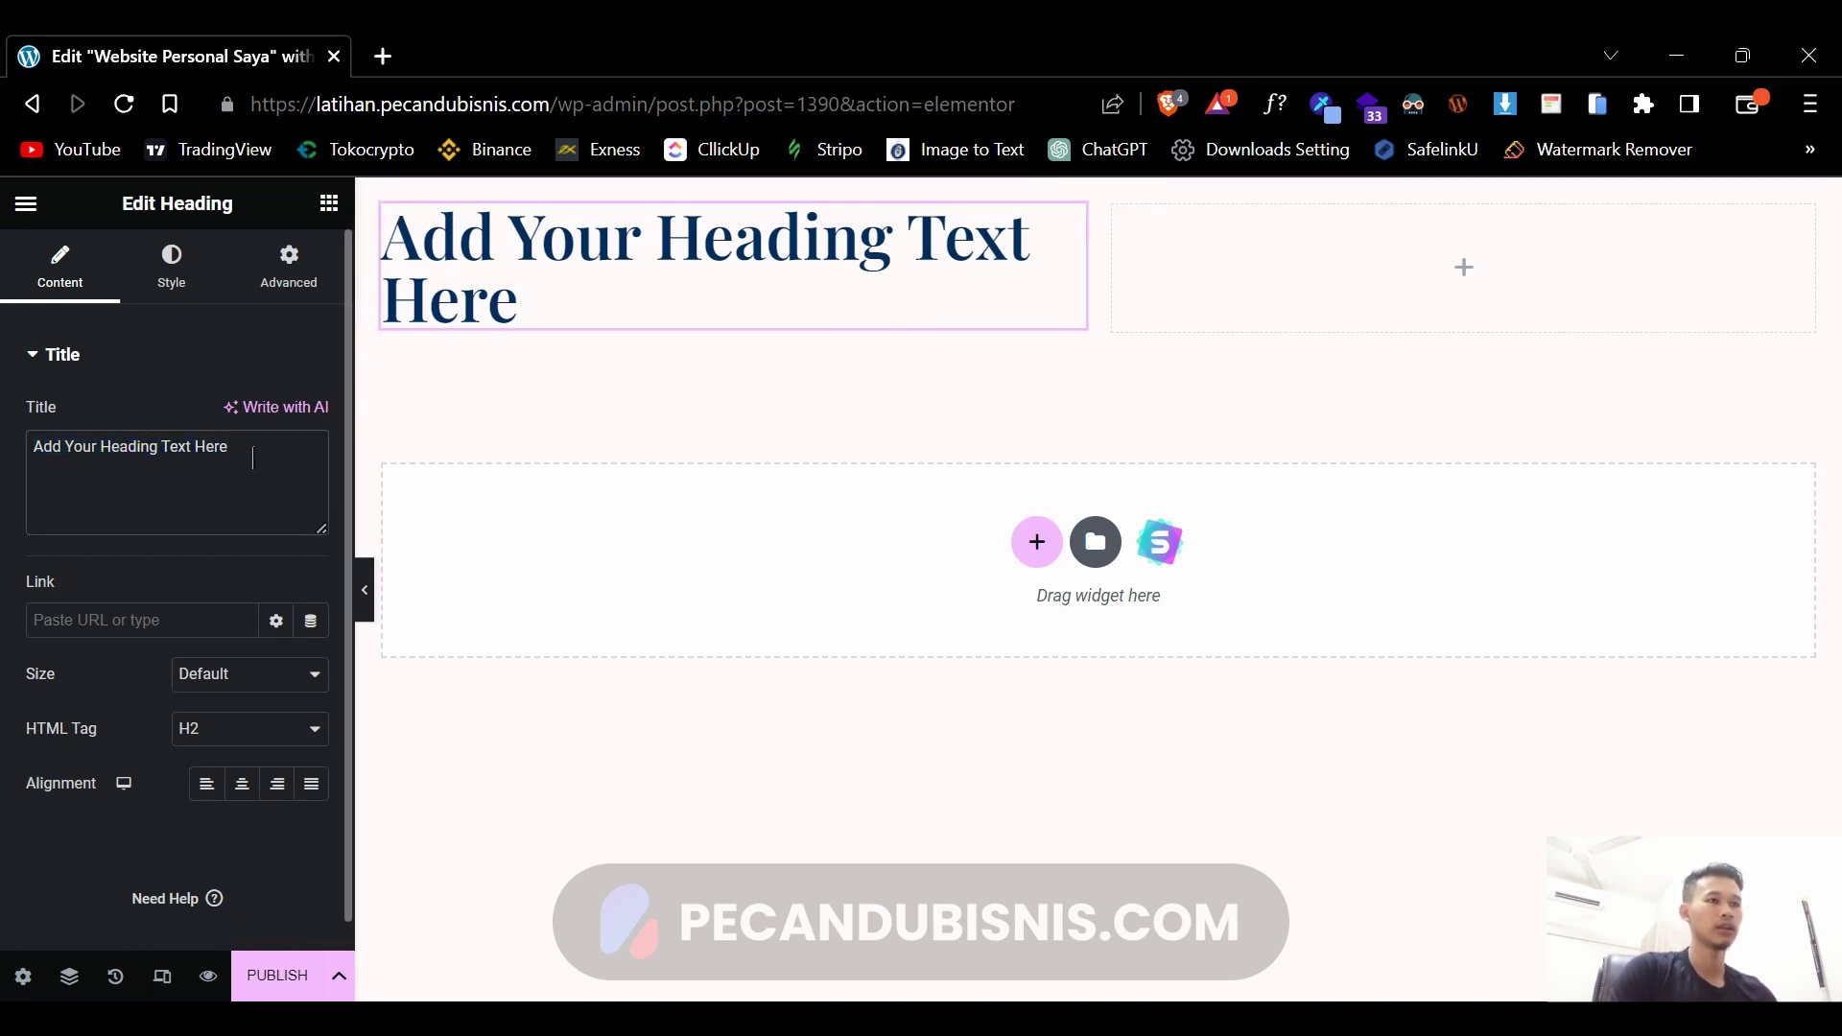
- View the heading and description text on pecandubisnis.com in a new browser tab, and return to the page editor
click(383, 57)
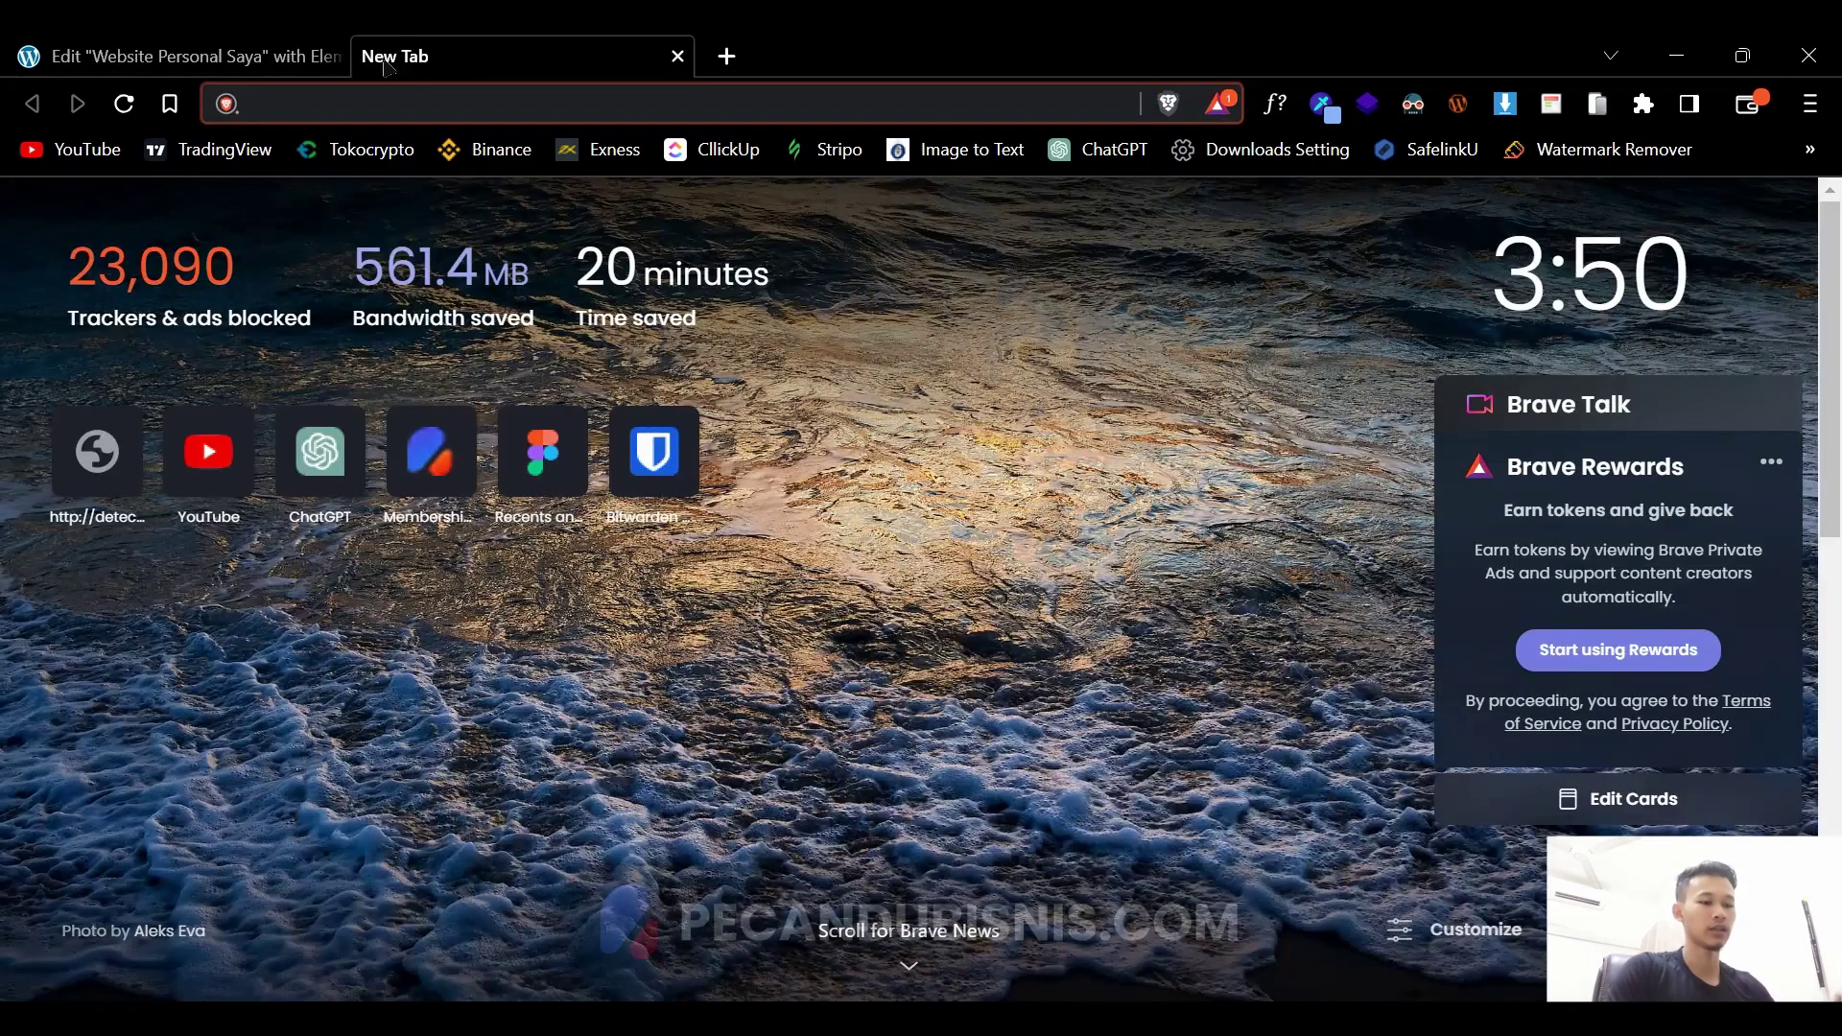
text(pecandubisnis.com)
key(Return)
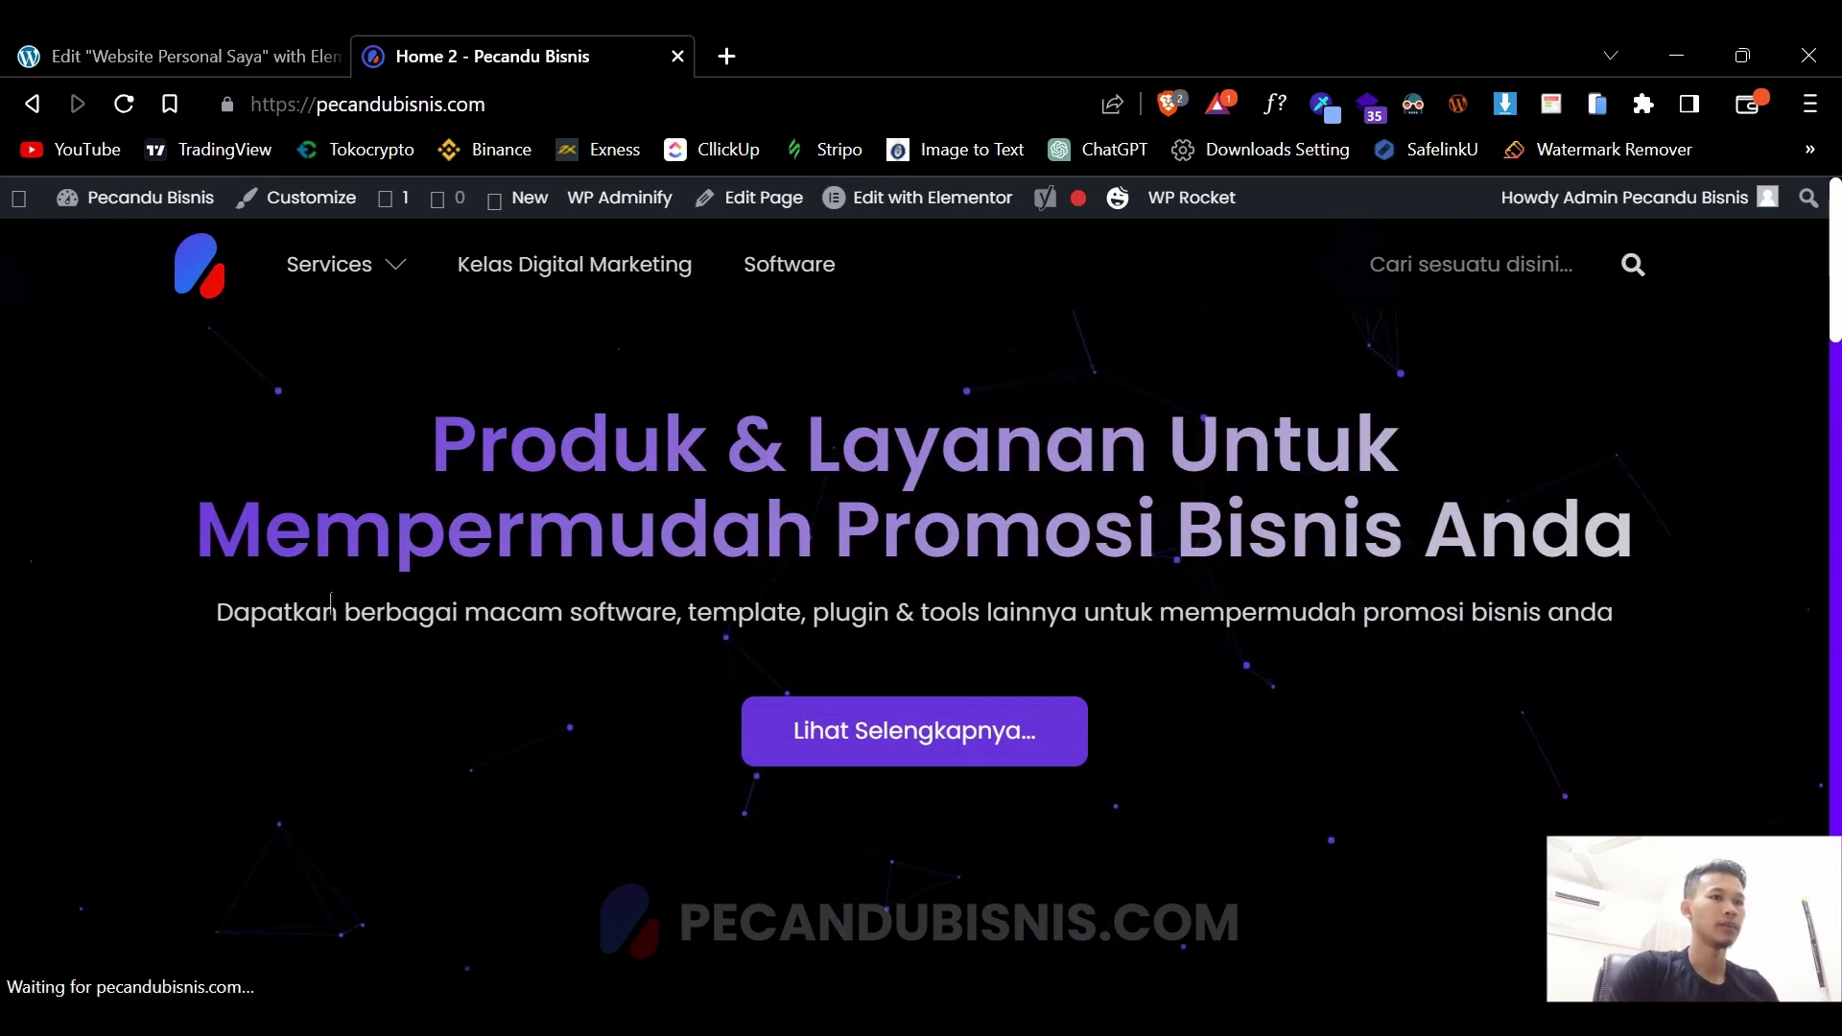
drag(267, 610, 787, 604)
click(784, 606)
click(213, 64)
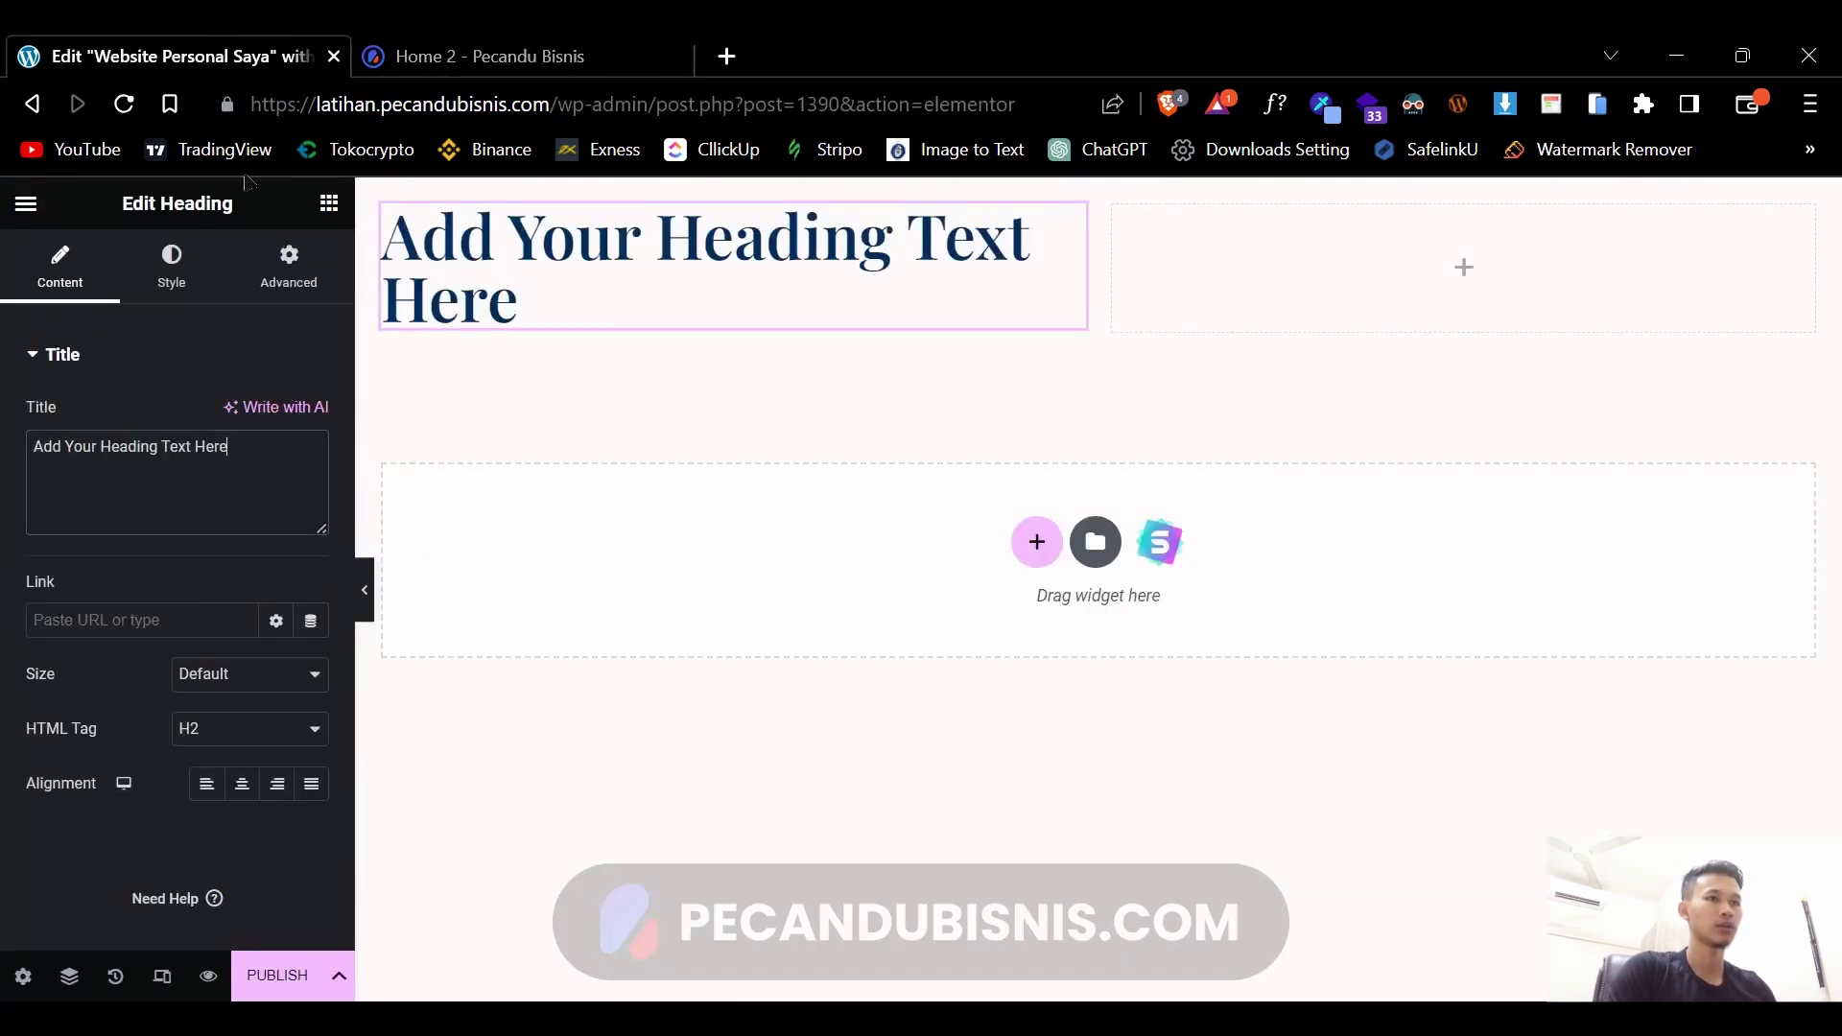
- Add a Text Editor widget below the heading in the first column
click(329, 203)
scroll(281, 359, down, 5)
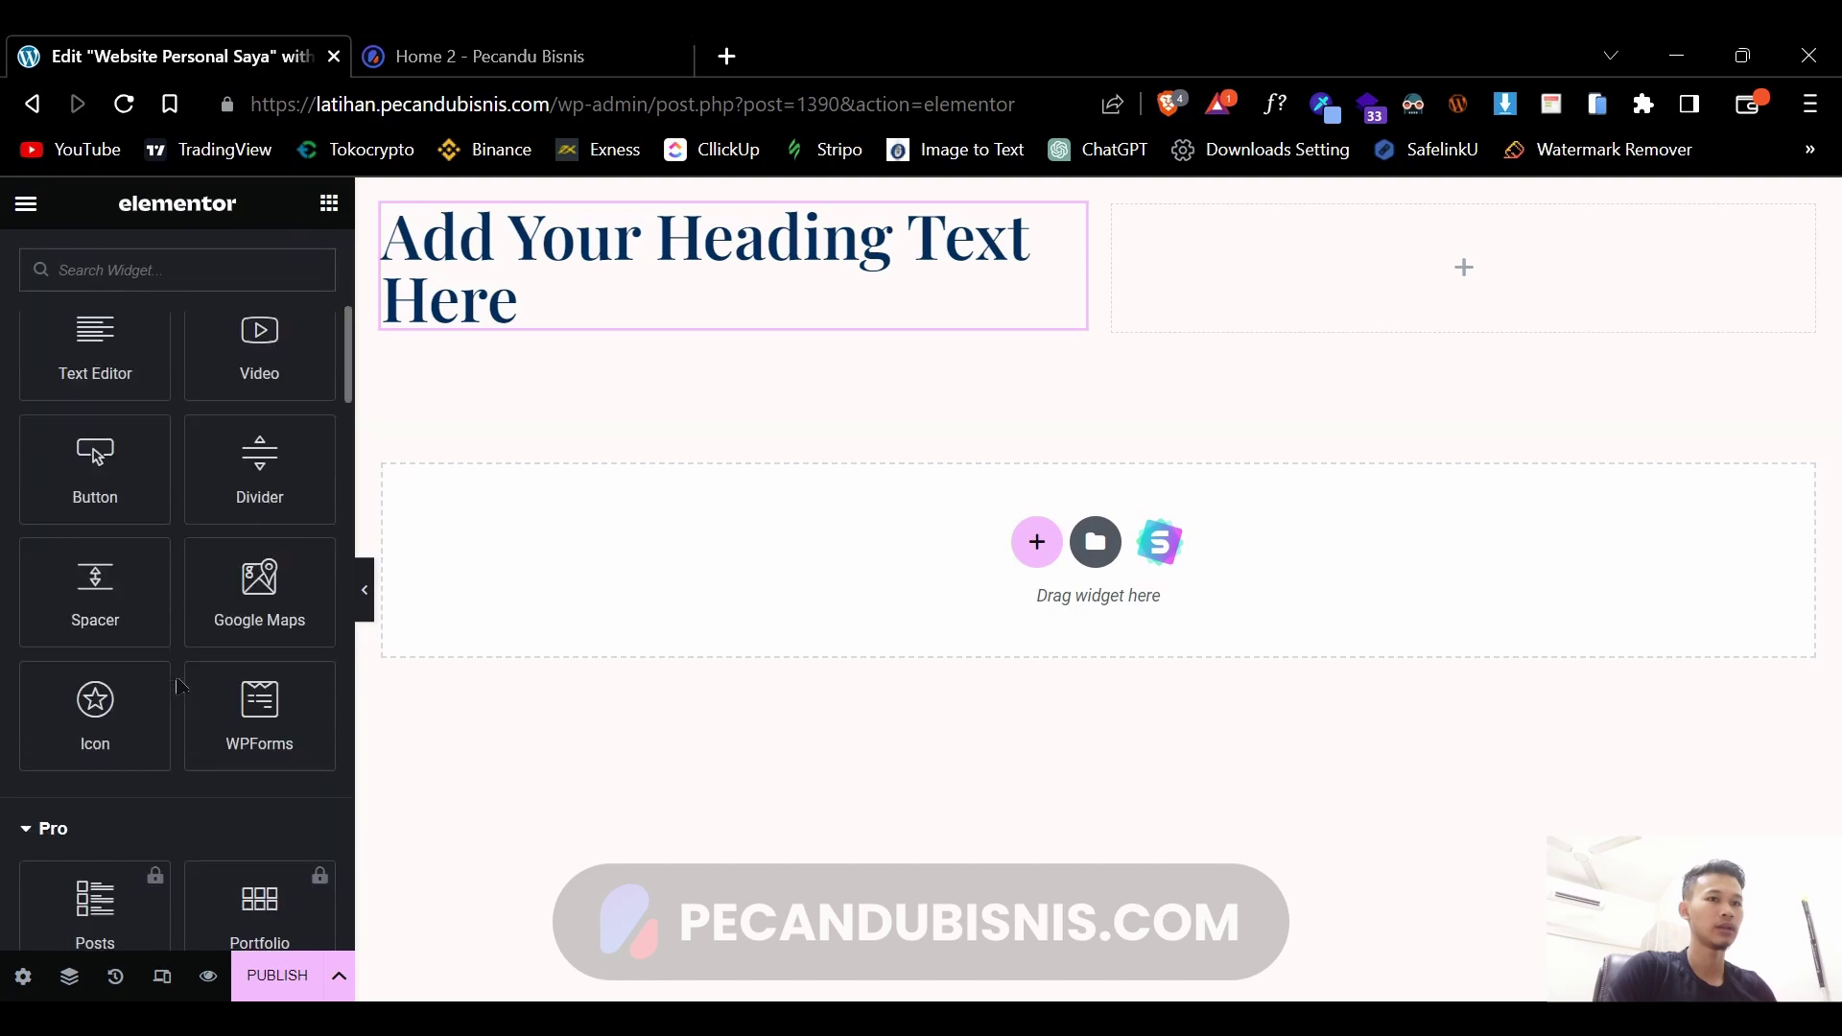
scroll(144, 480, up, 2)
drag(83, 539, 480, 315)
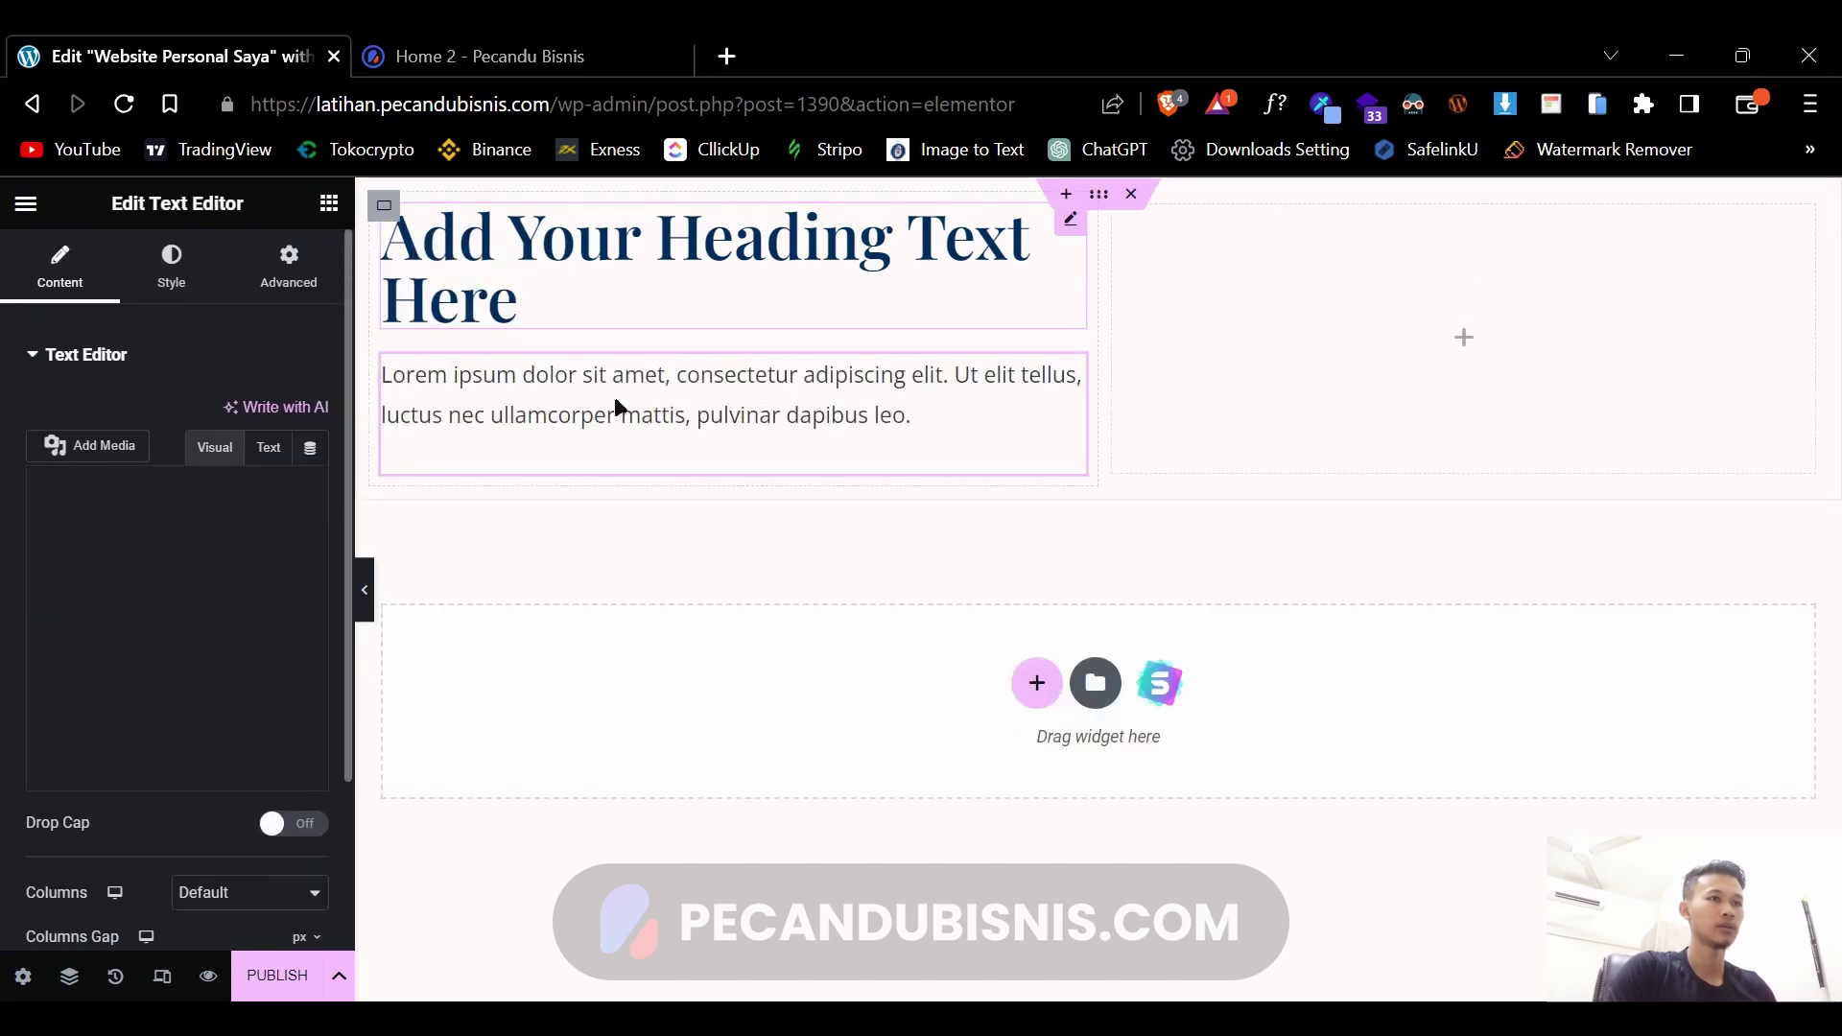
- Examine the heading and description text of the Pembuatan Website card on pecandubisnis.com in the other browser tab
click(509, 57)
scroll(1196, 547, down, 3)
scroll(1197, 554, down, 5)
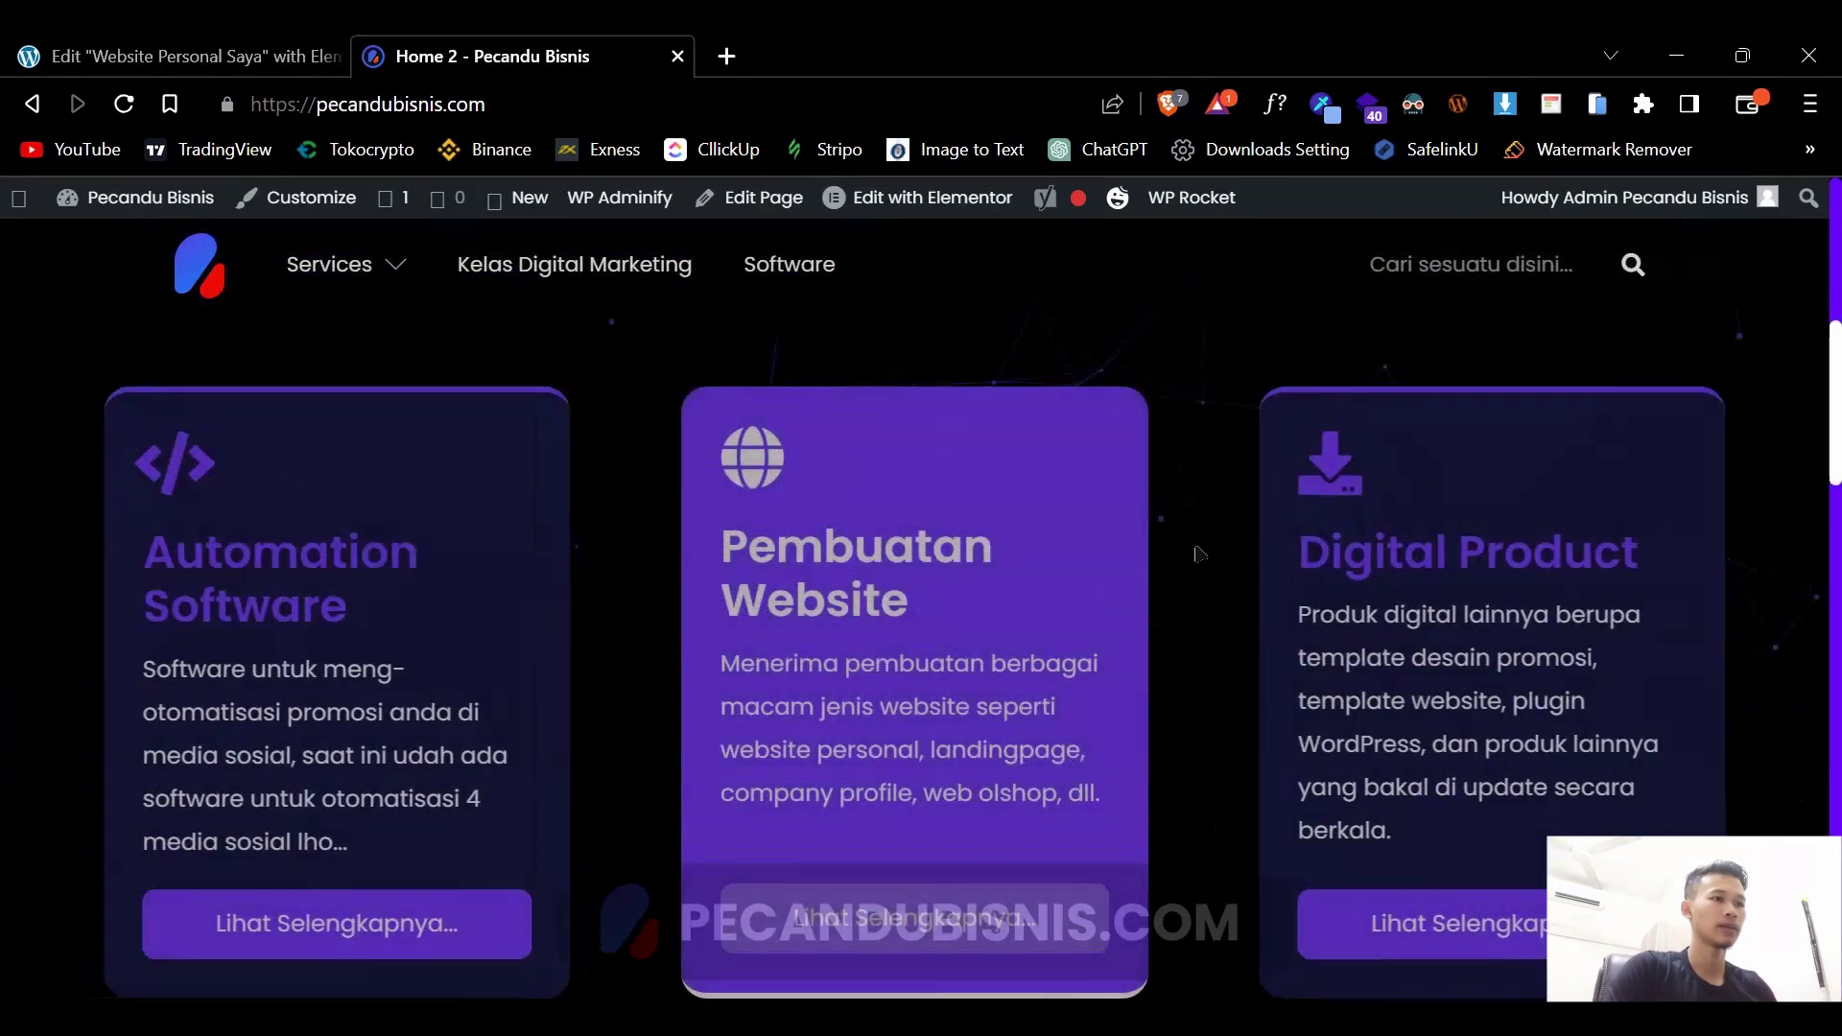
drag(725, 384, 909, 459)
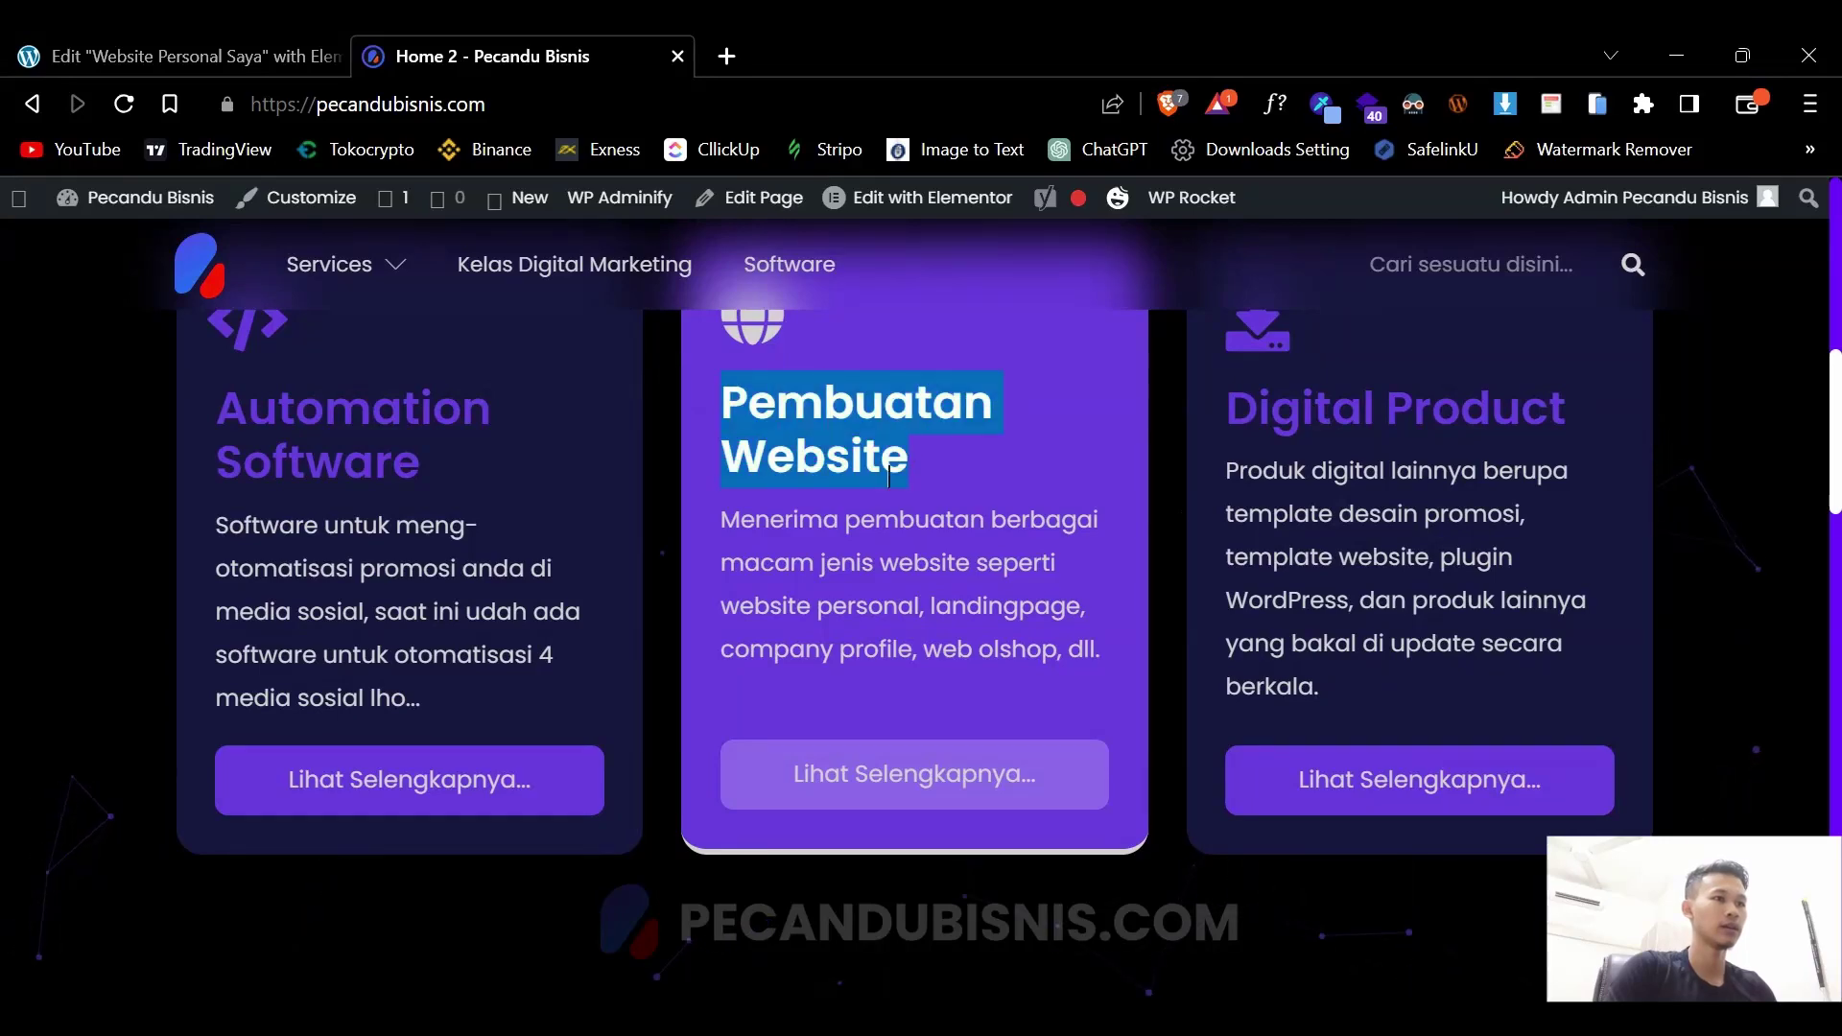
drag(720, 519, 1051, 634)
click(890, 593)
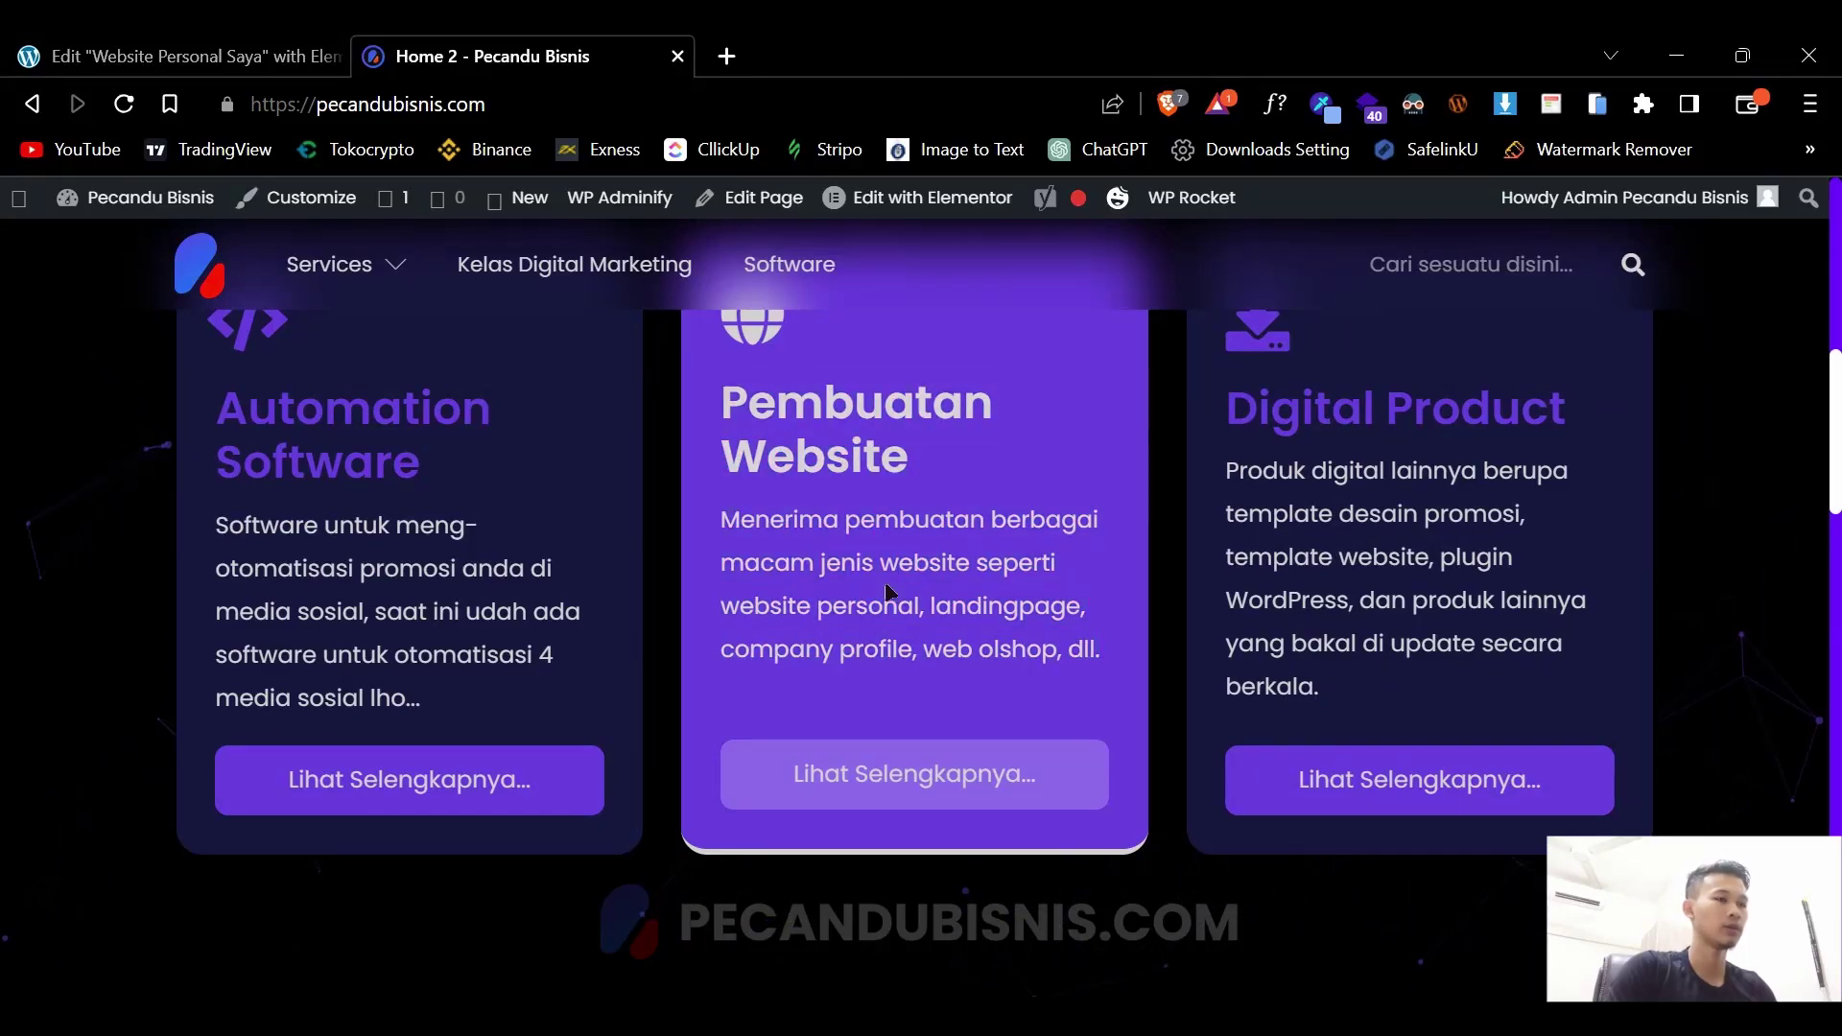
scroll(829, 576, up, 2)
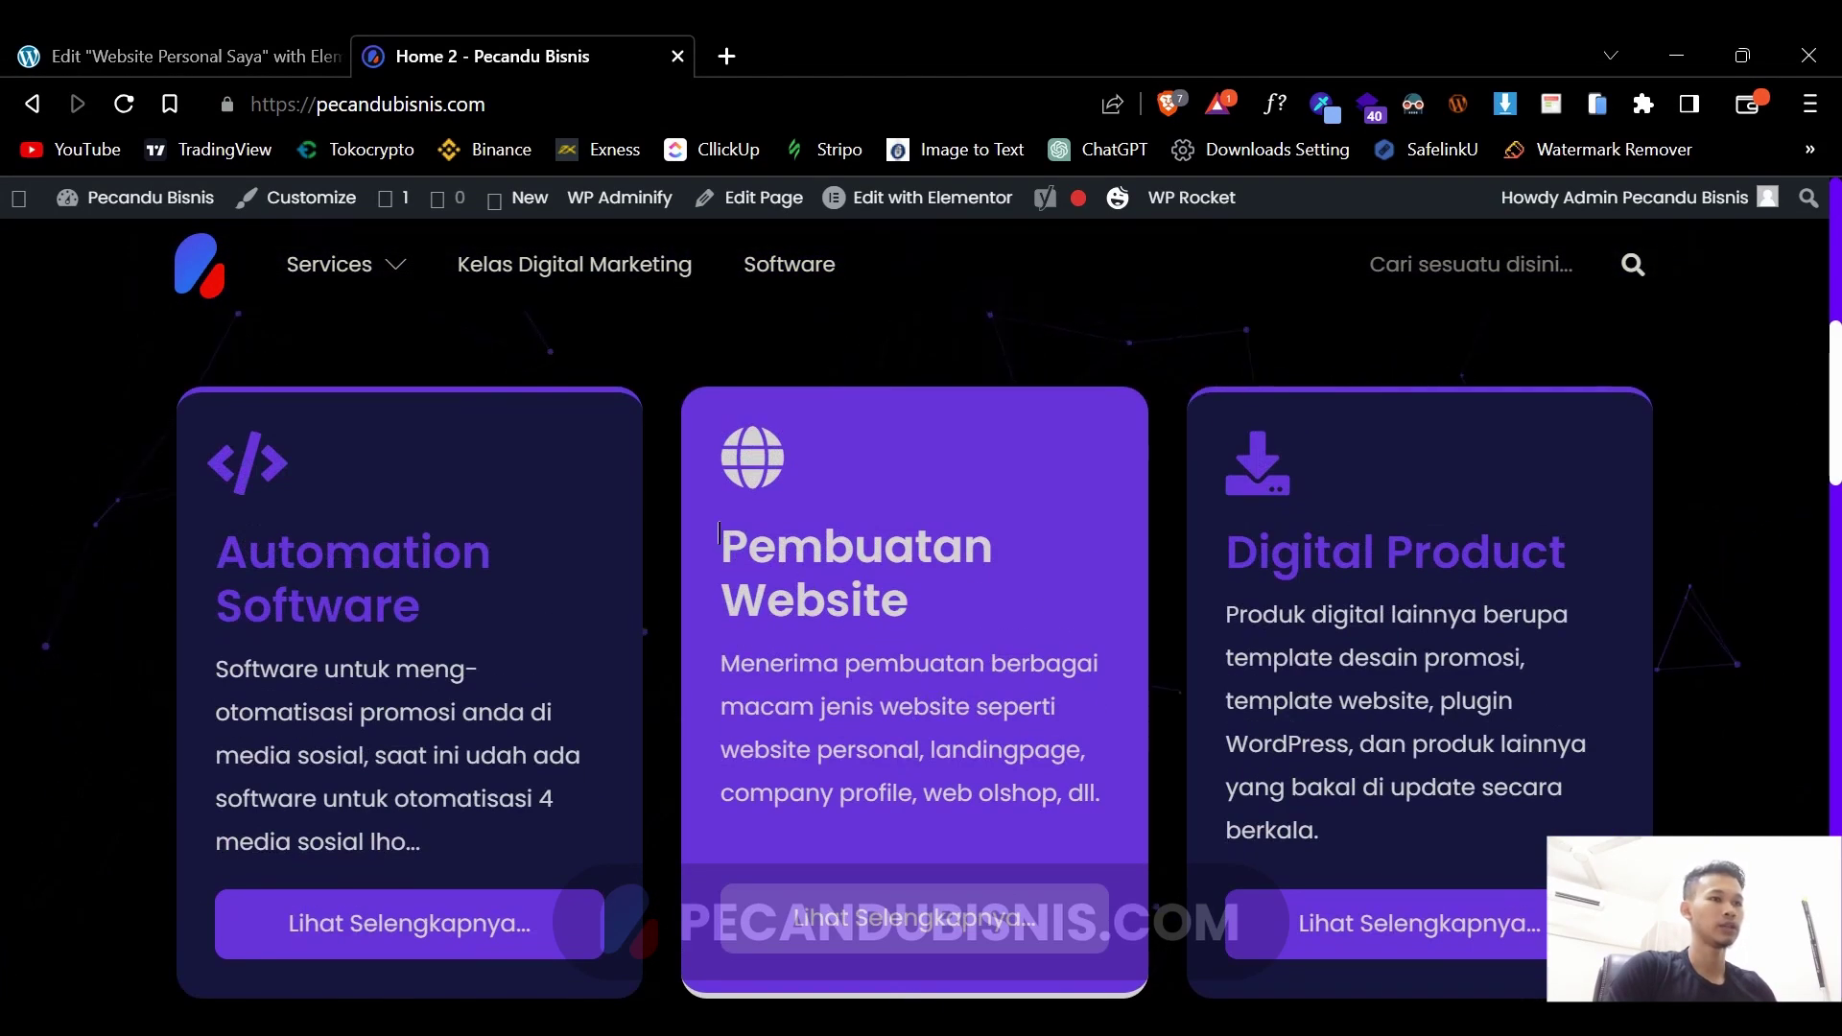
drag(727, 542, 910, 603)
click(826, 602)
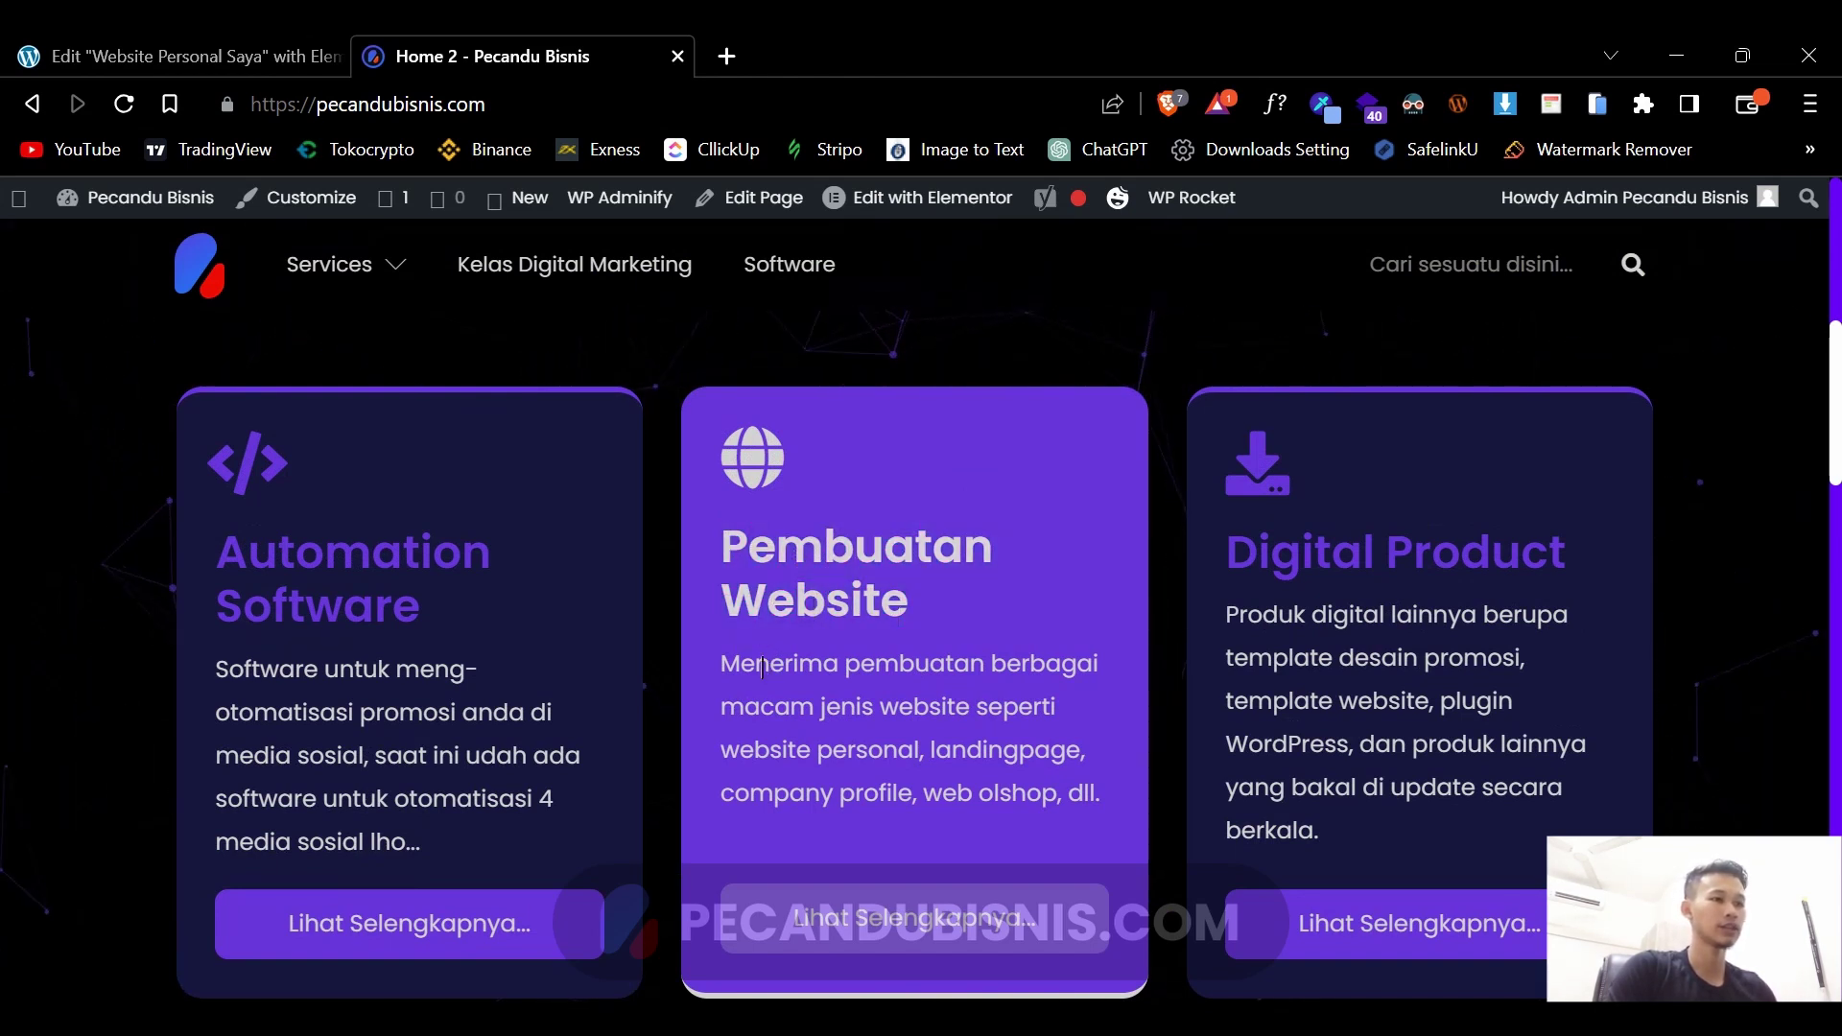
drag(726, 660, 1000, 753)
click(1000, 758)
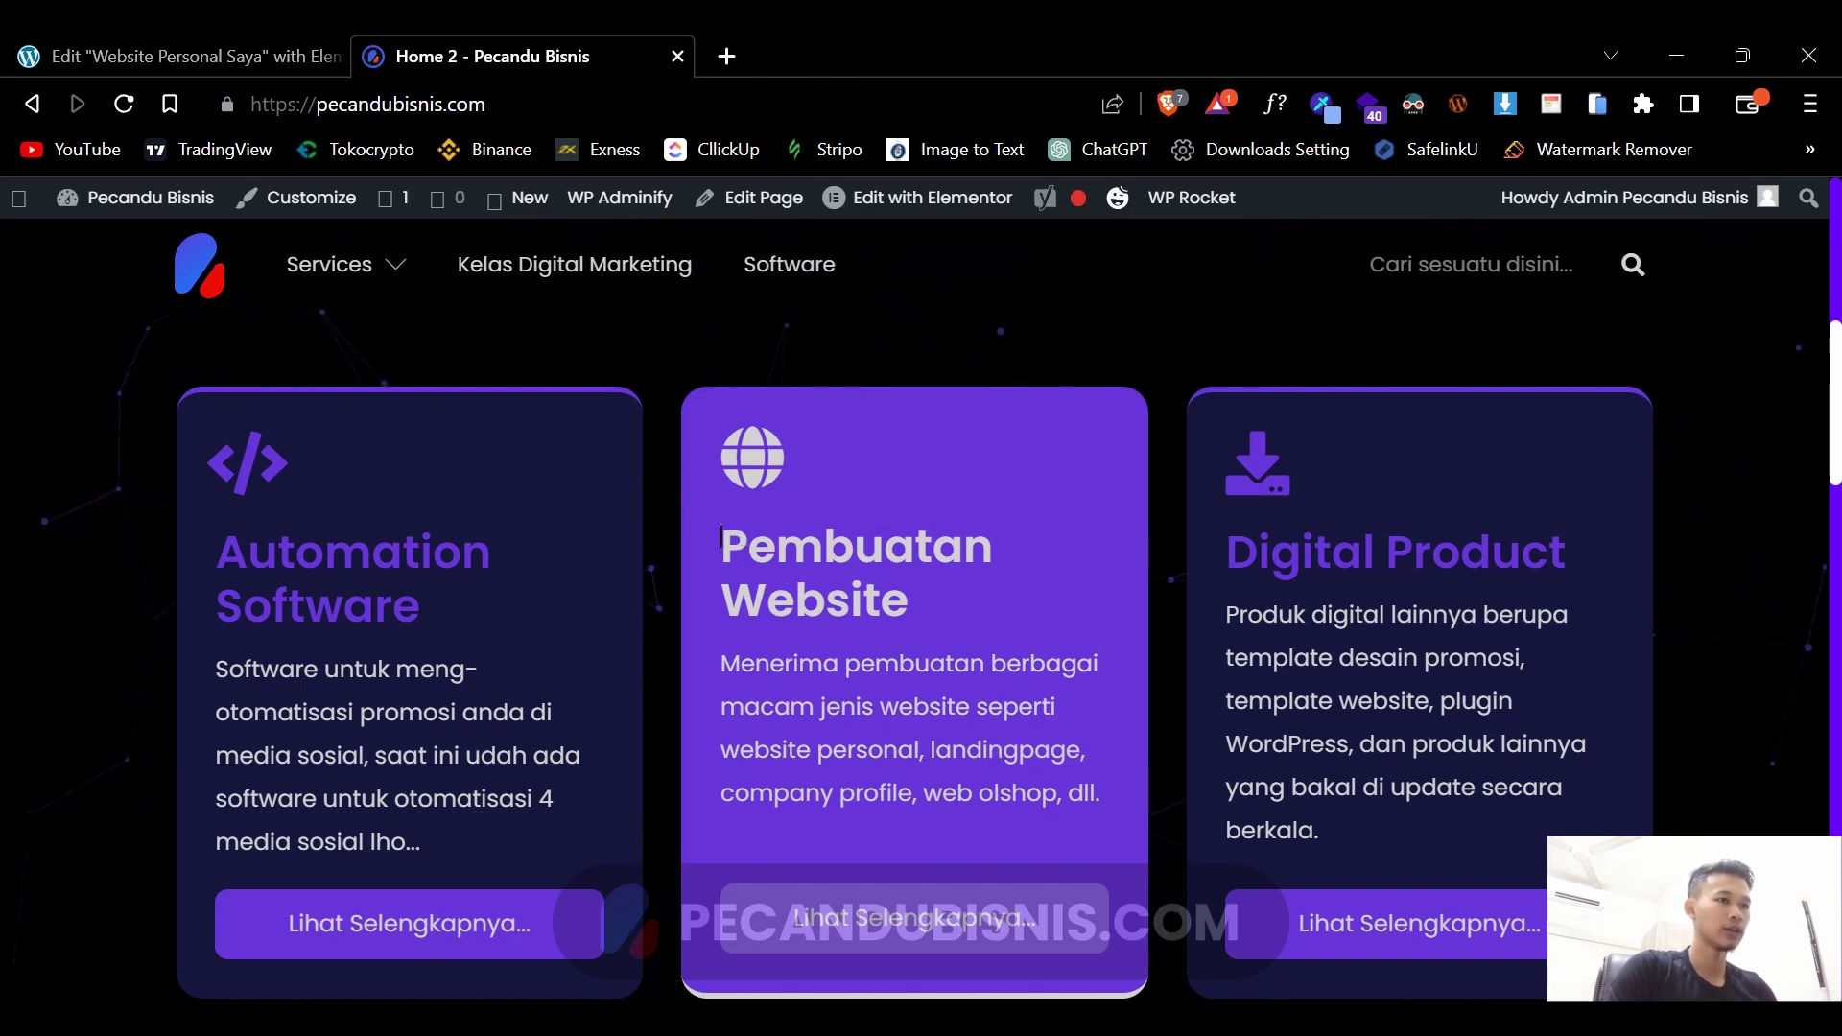
drag(721, 537, 945, 615)
click(898, 587)
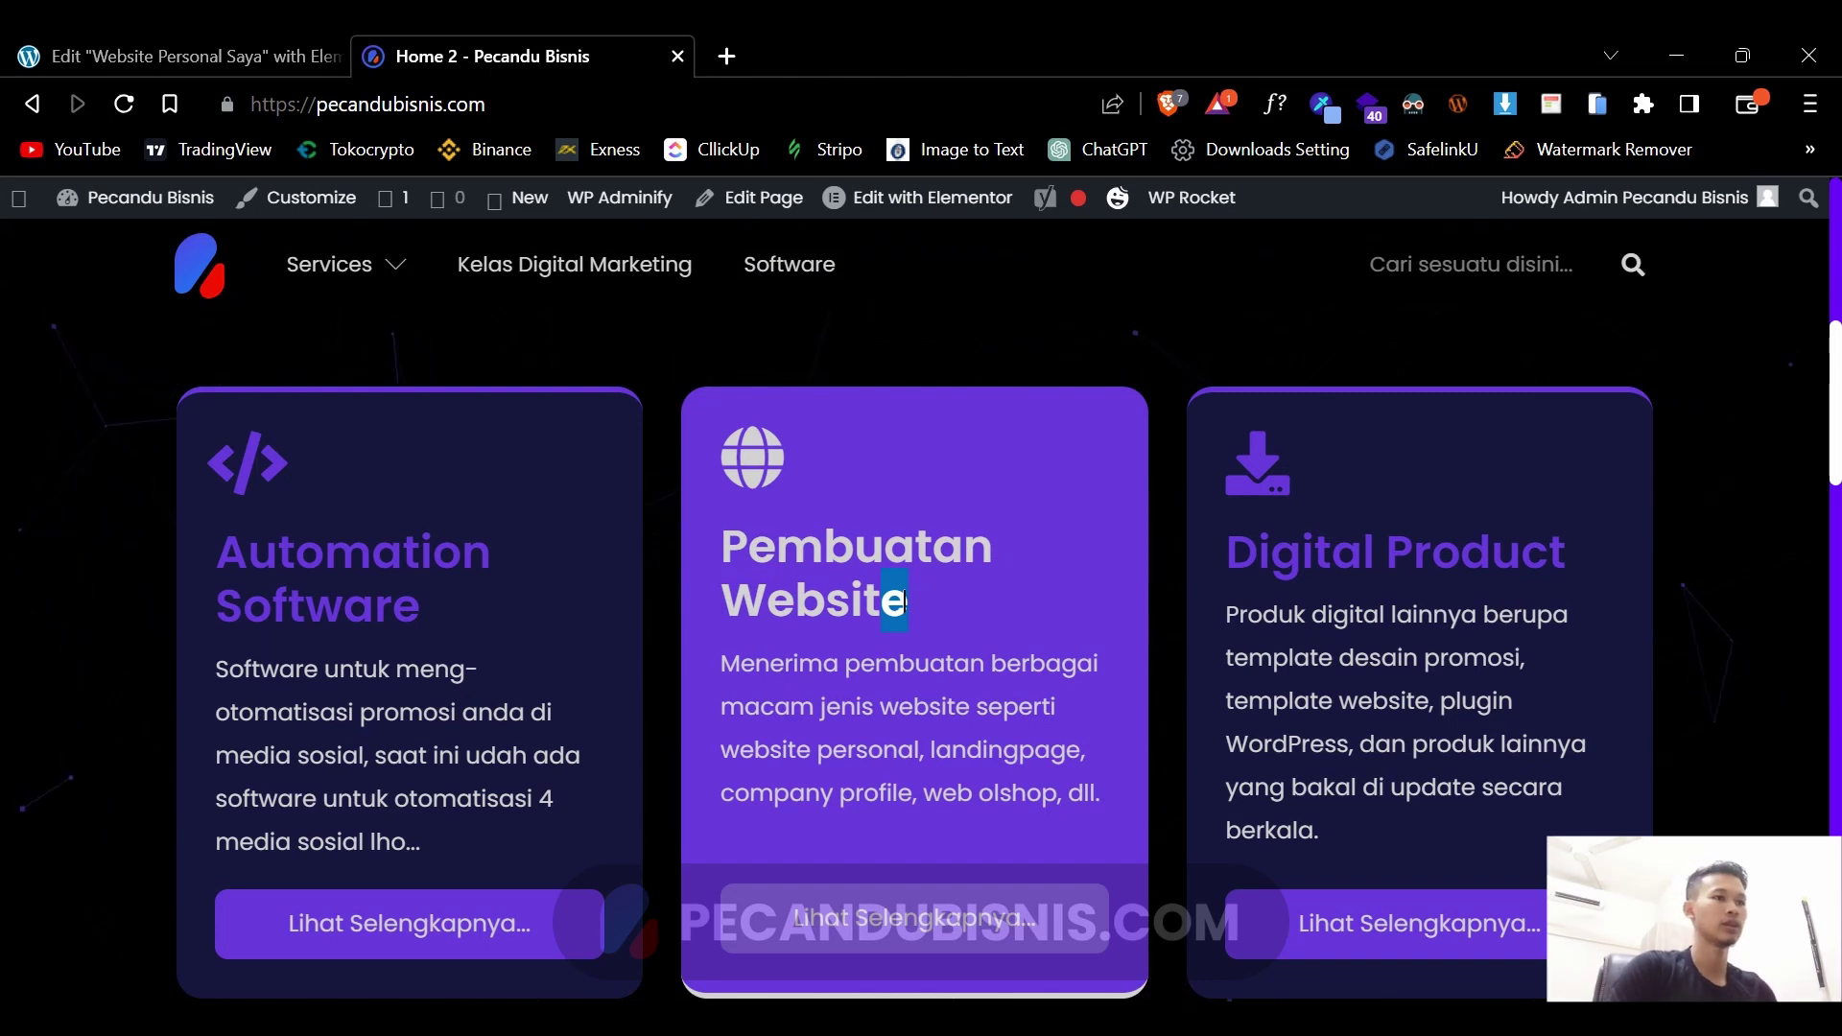
drag(725, 536, 725, 537)
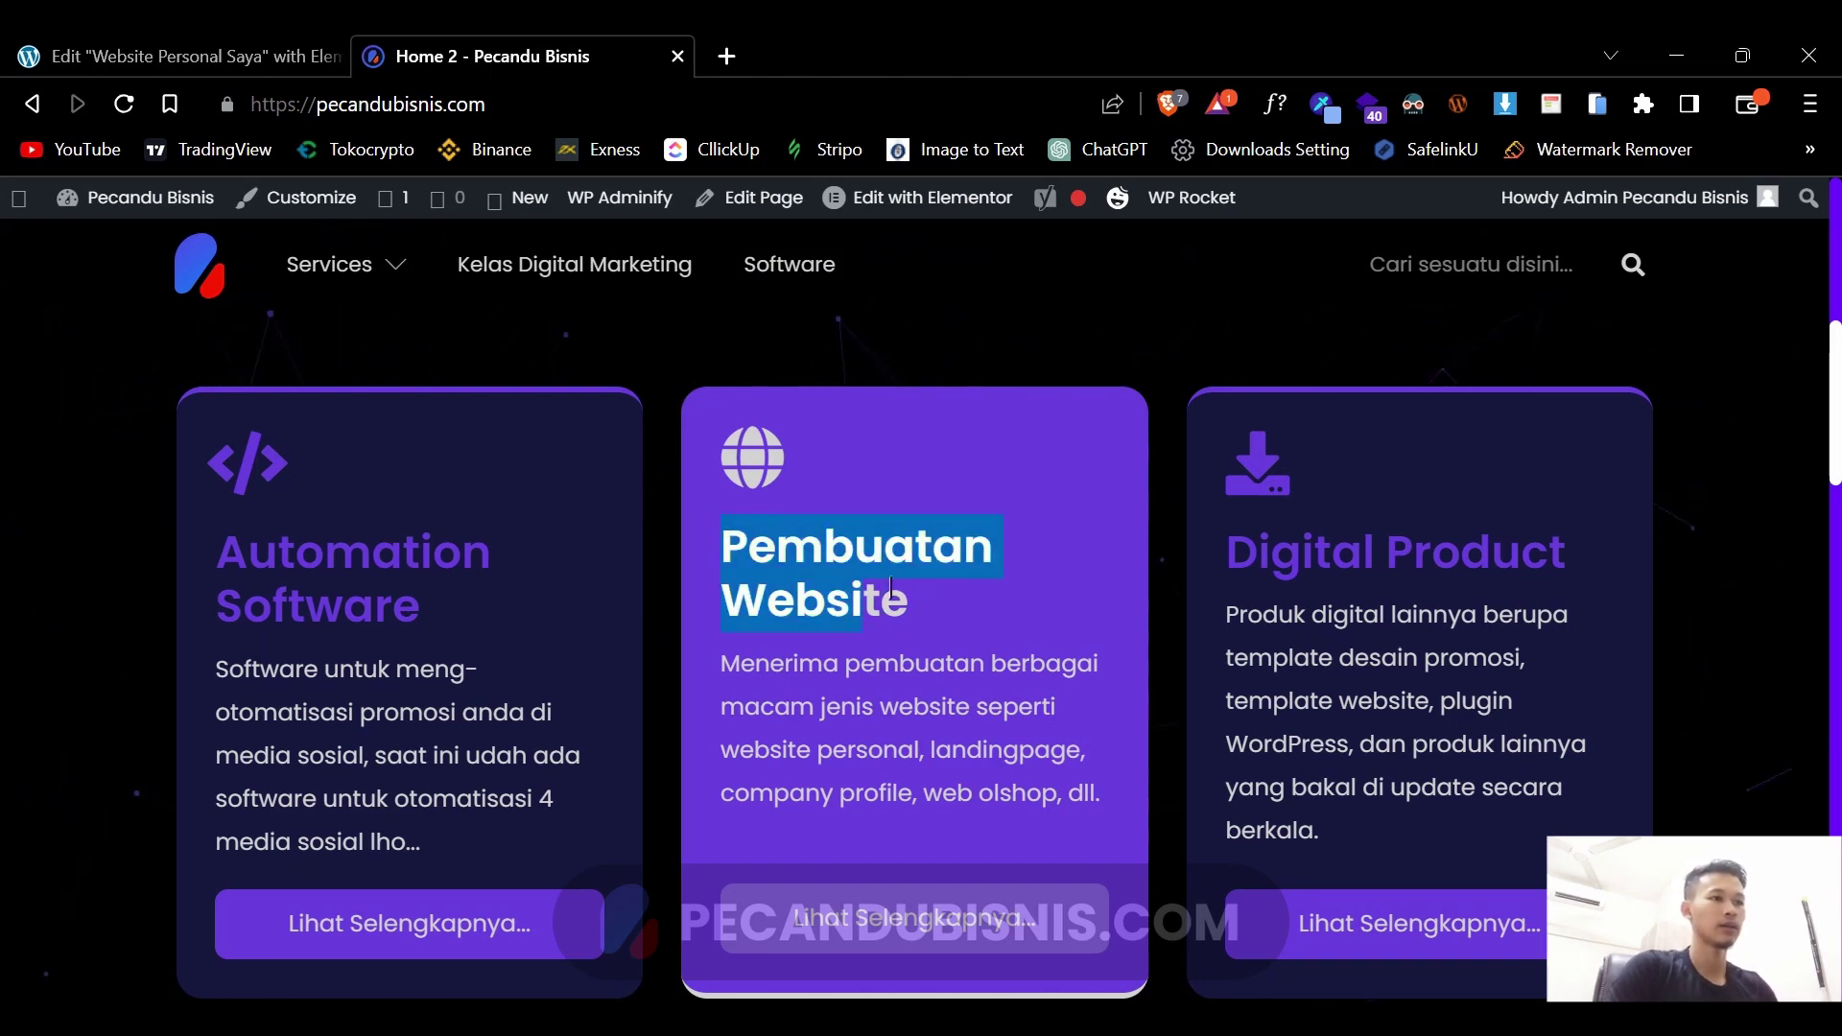
click(843, 646)
scroll(964, 702, down, 2)
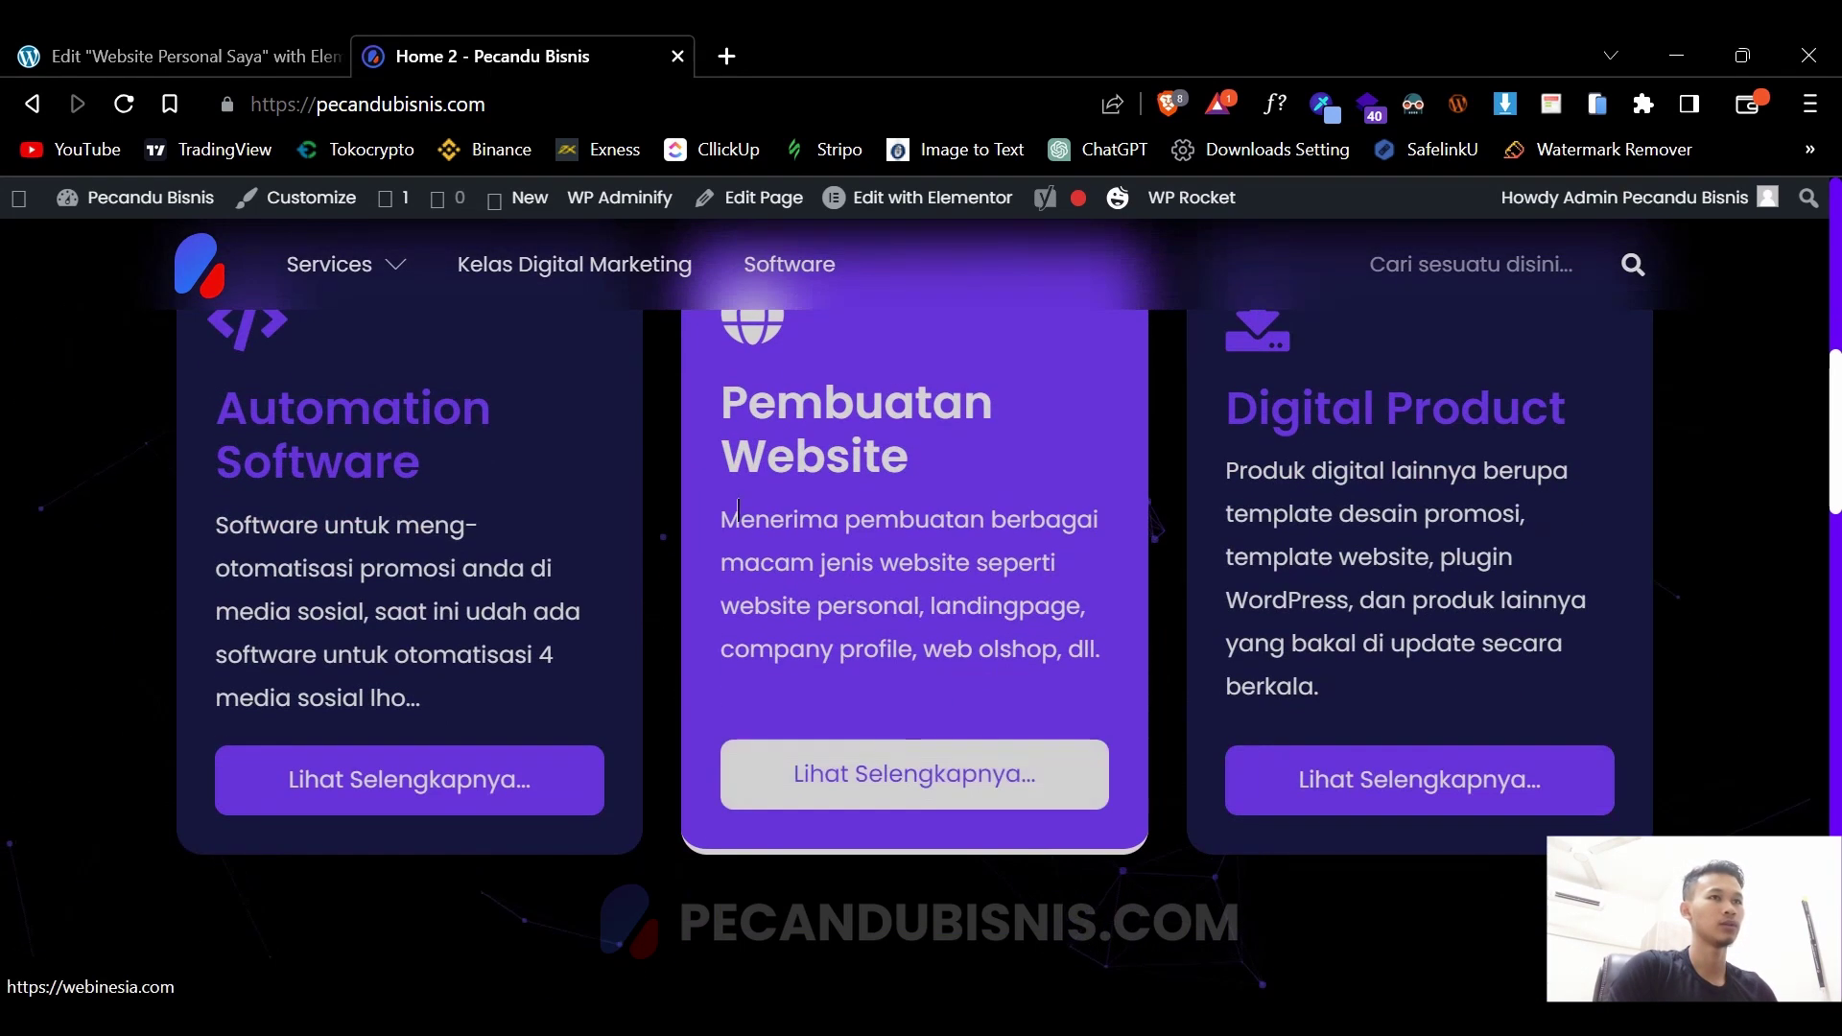
- Back in the page editor, replace the Text Editor's placeholder text with "Souaquevvp ajbfbg[i kanigob[3" and make its first word bold
click(182, 56)
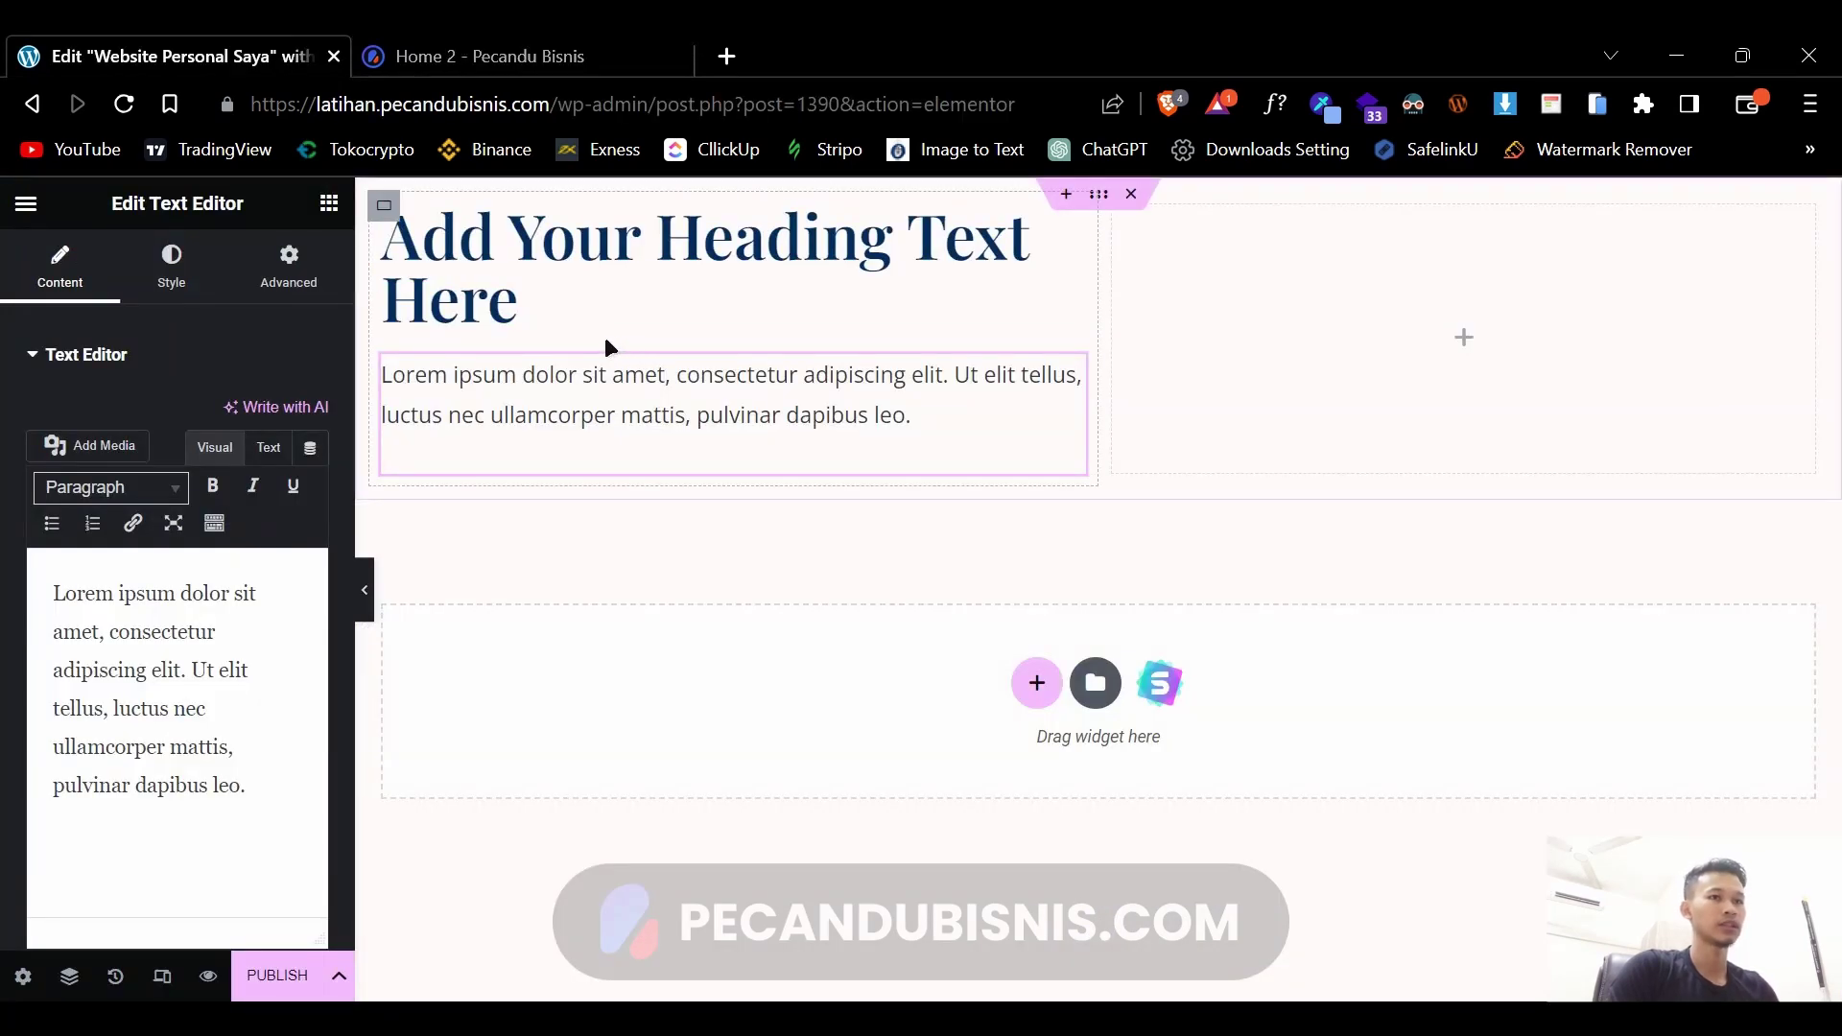
drag(266, 786, 31, 558)
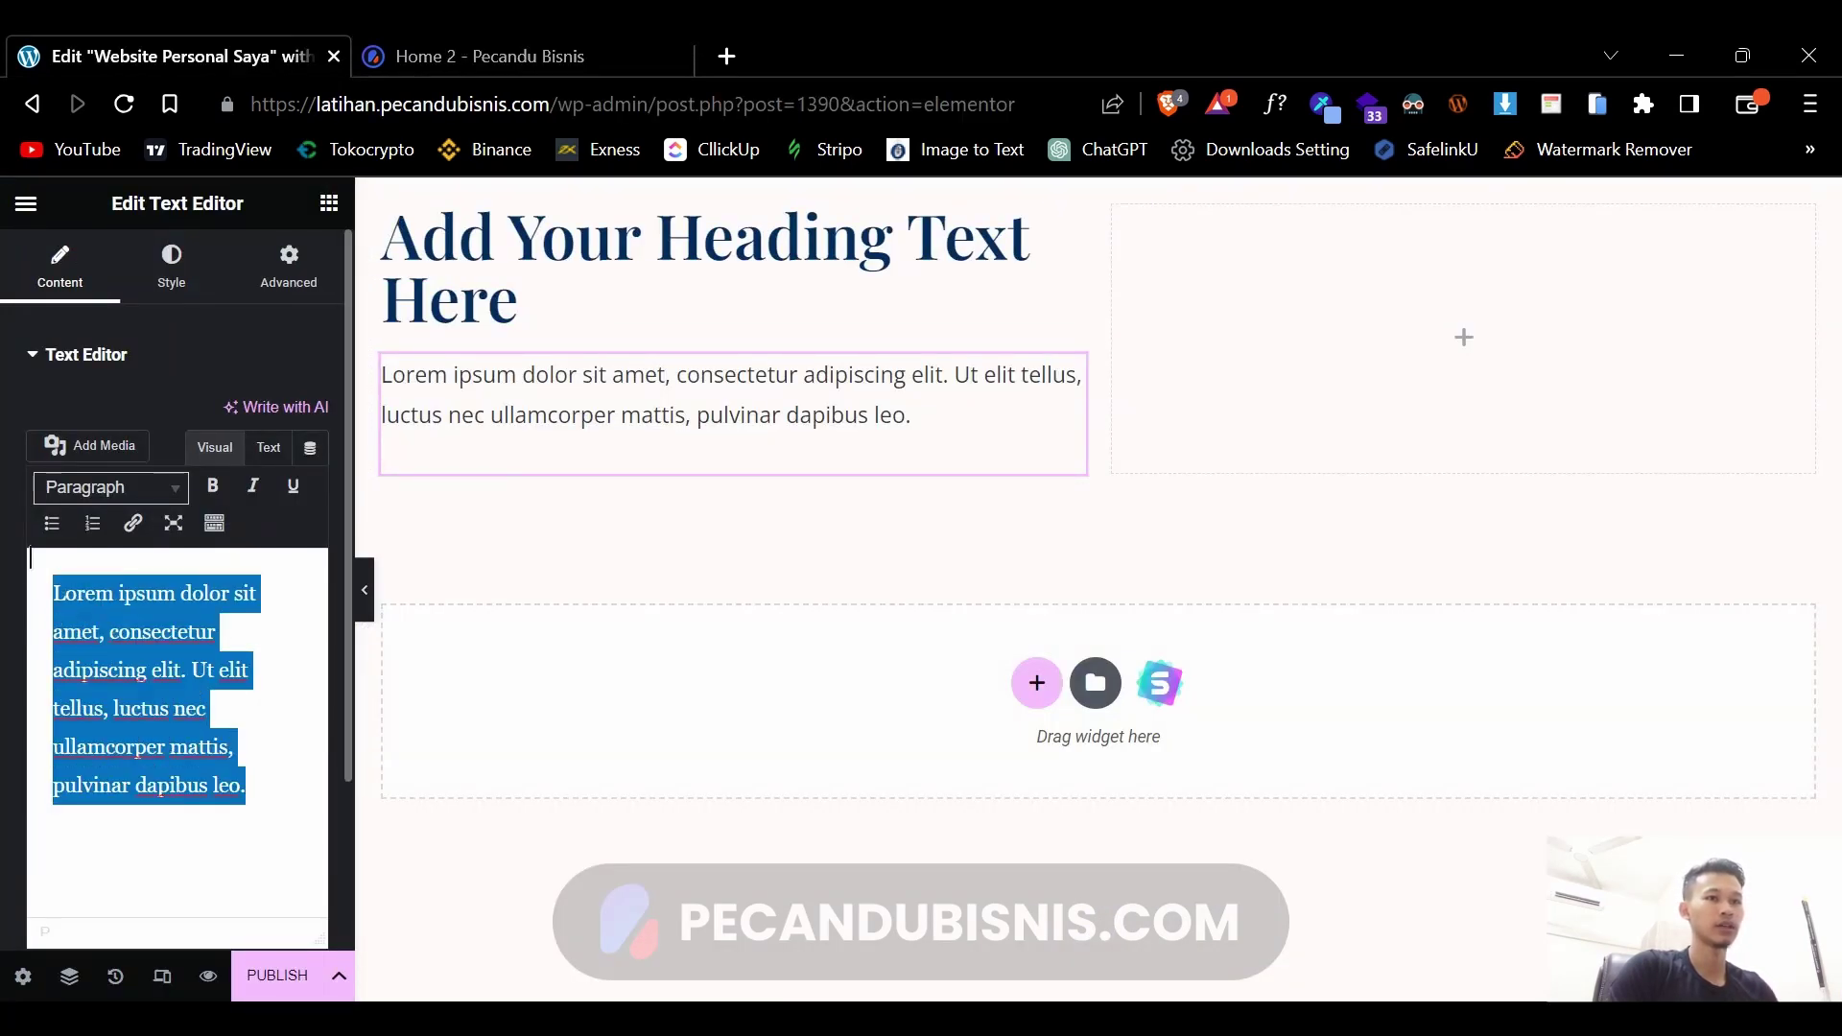
click(205, 645)
drag(269, 784, 48, 584)
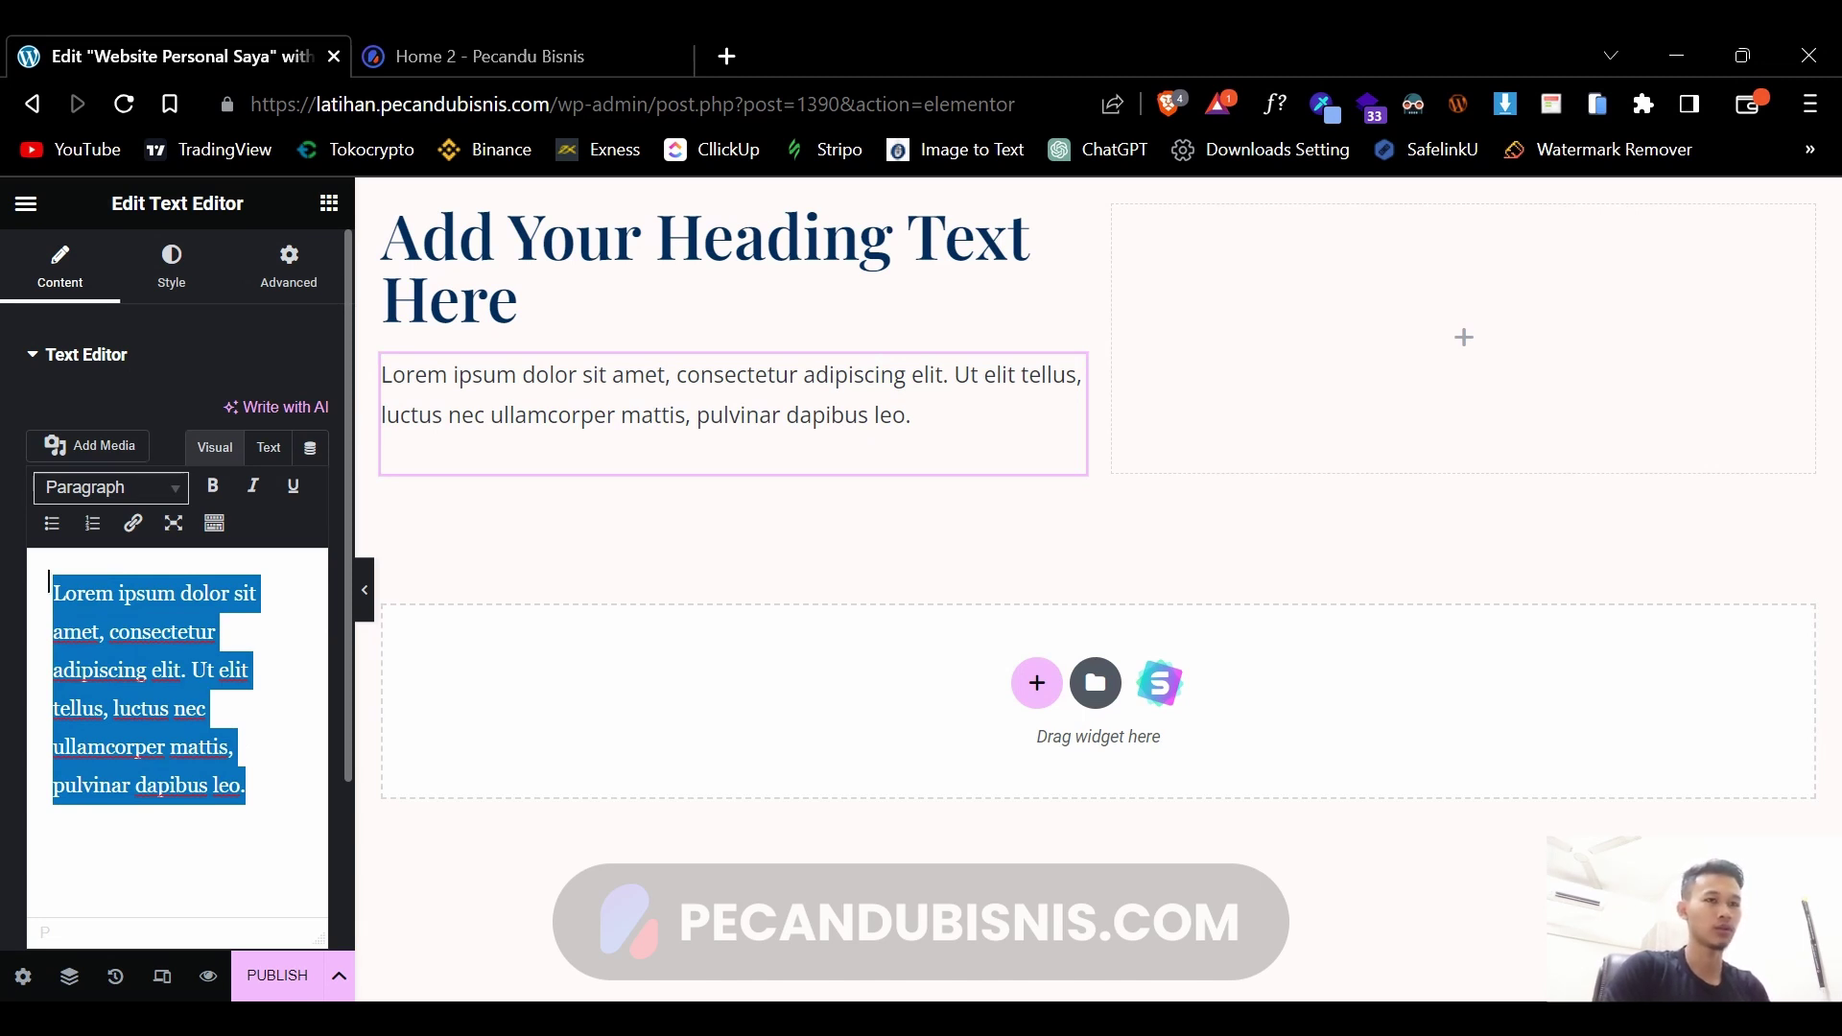
text(Souaquevvp ajb)
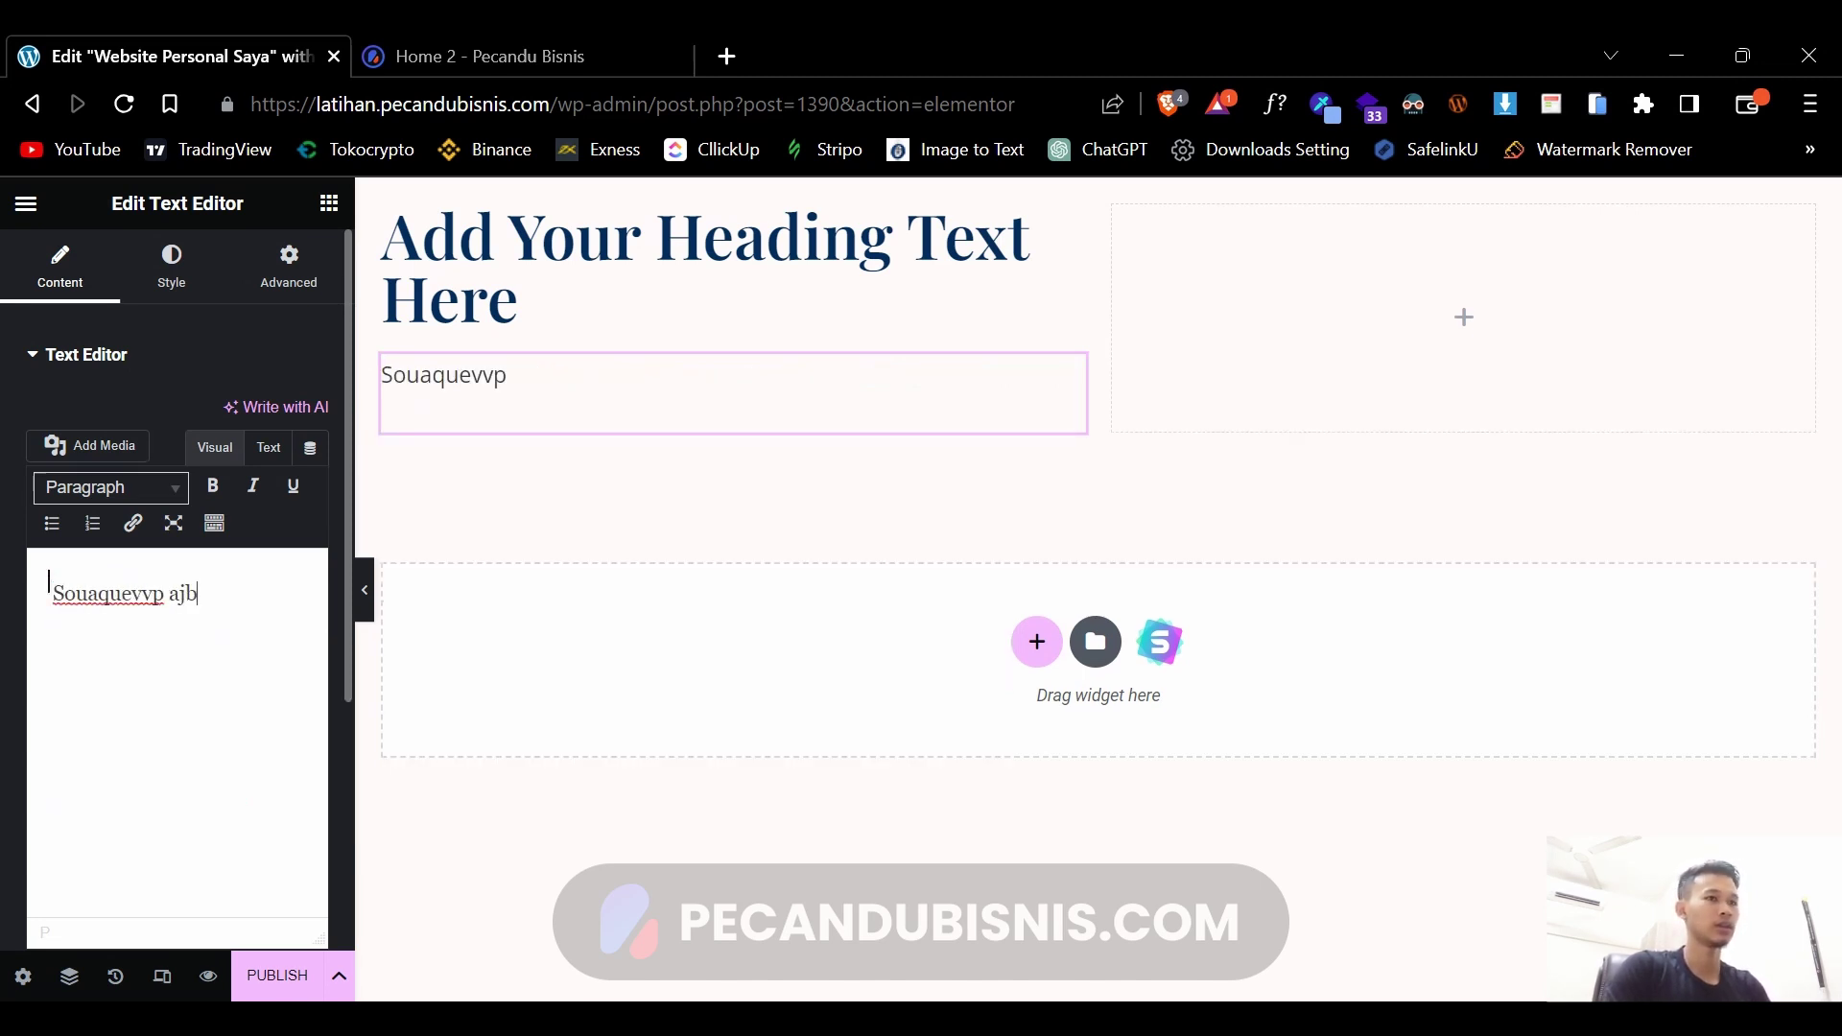
text(fbg[i kanigob[3)
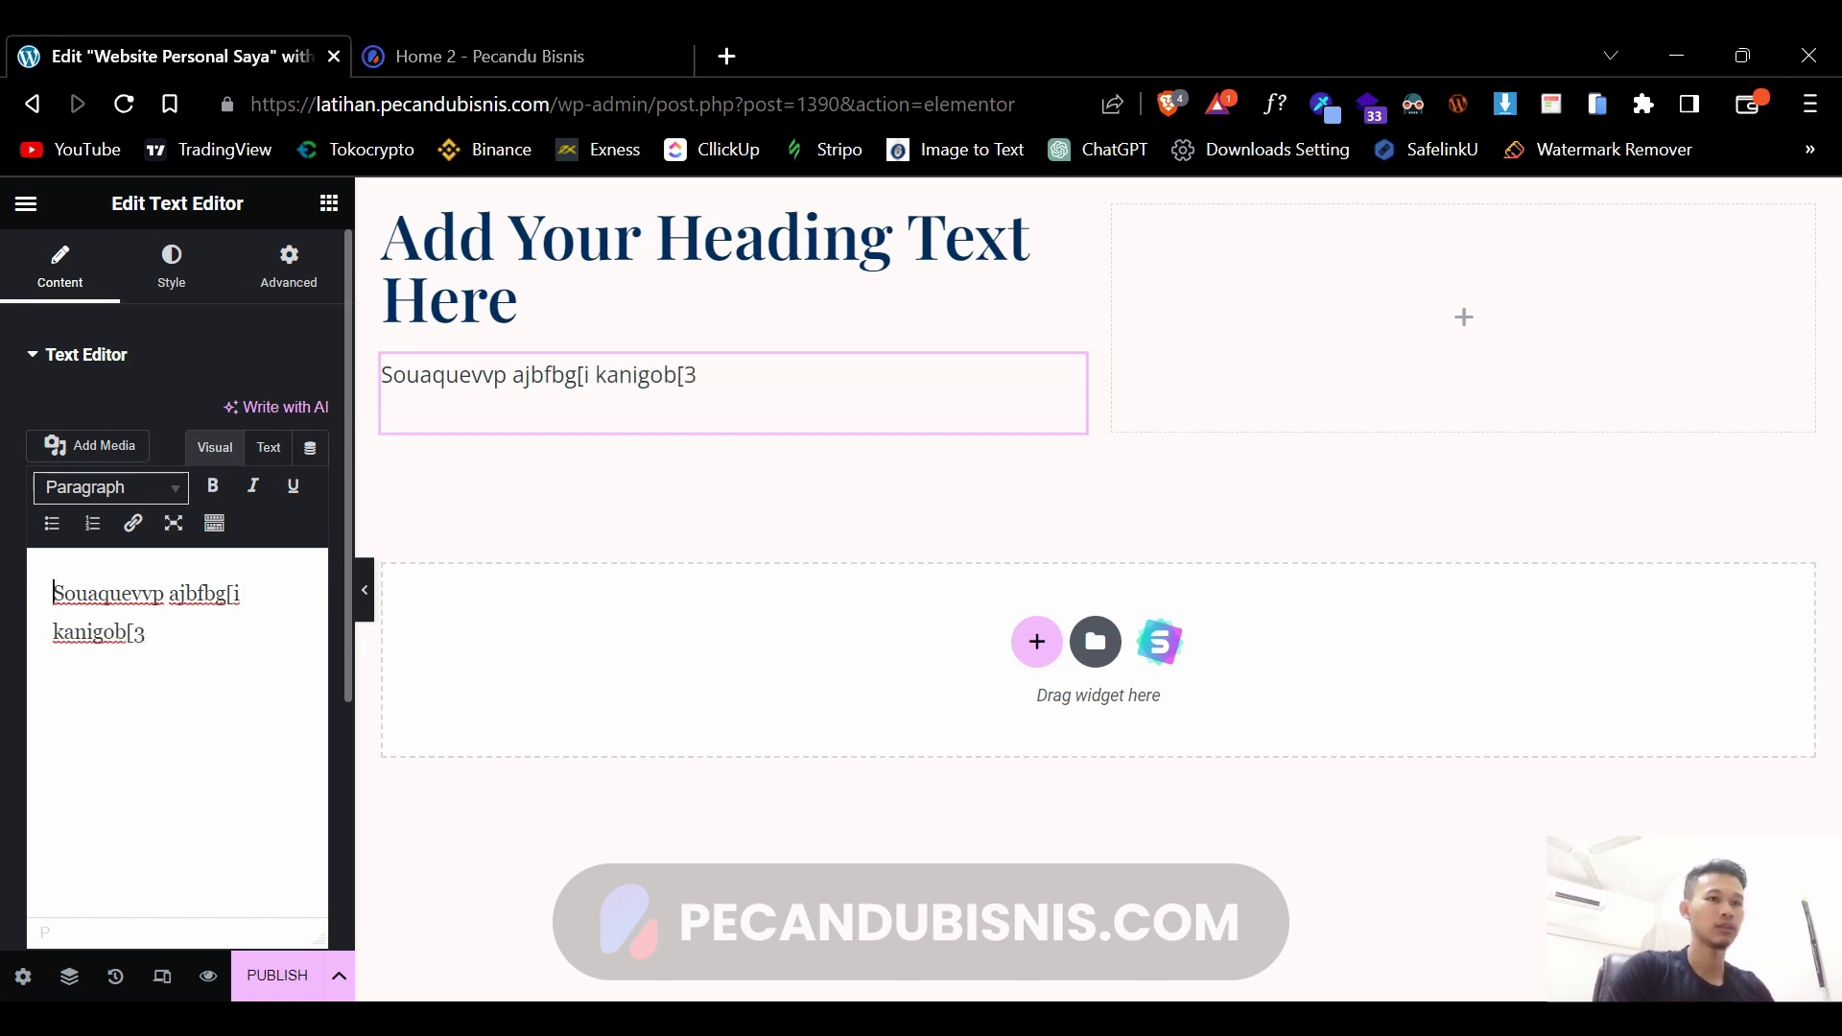
drag(54, 592, 146, 591)
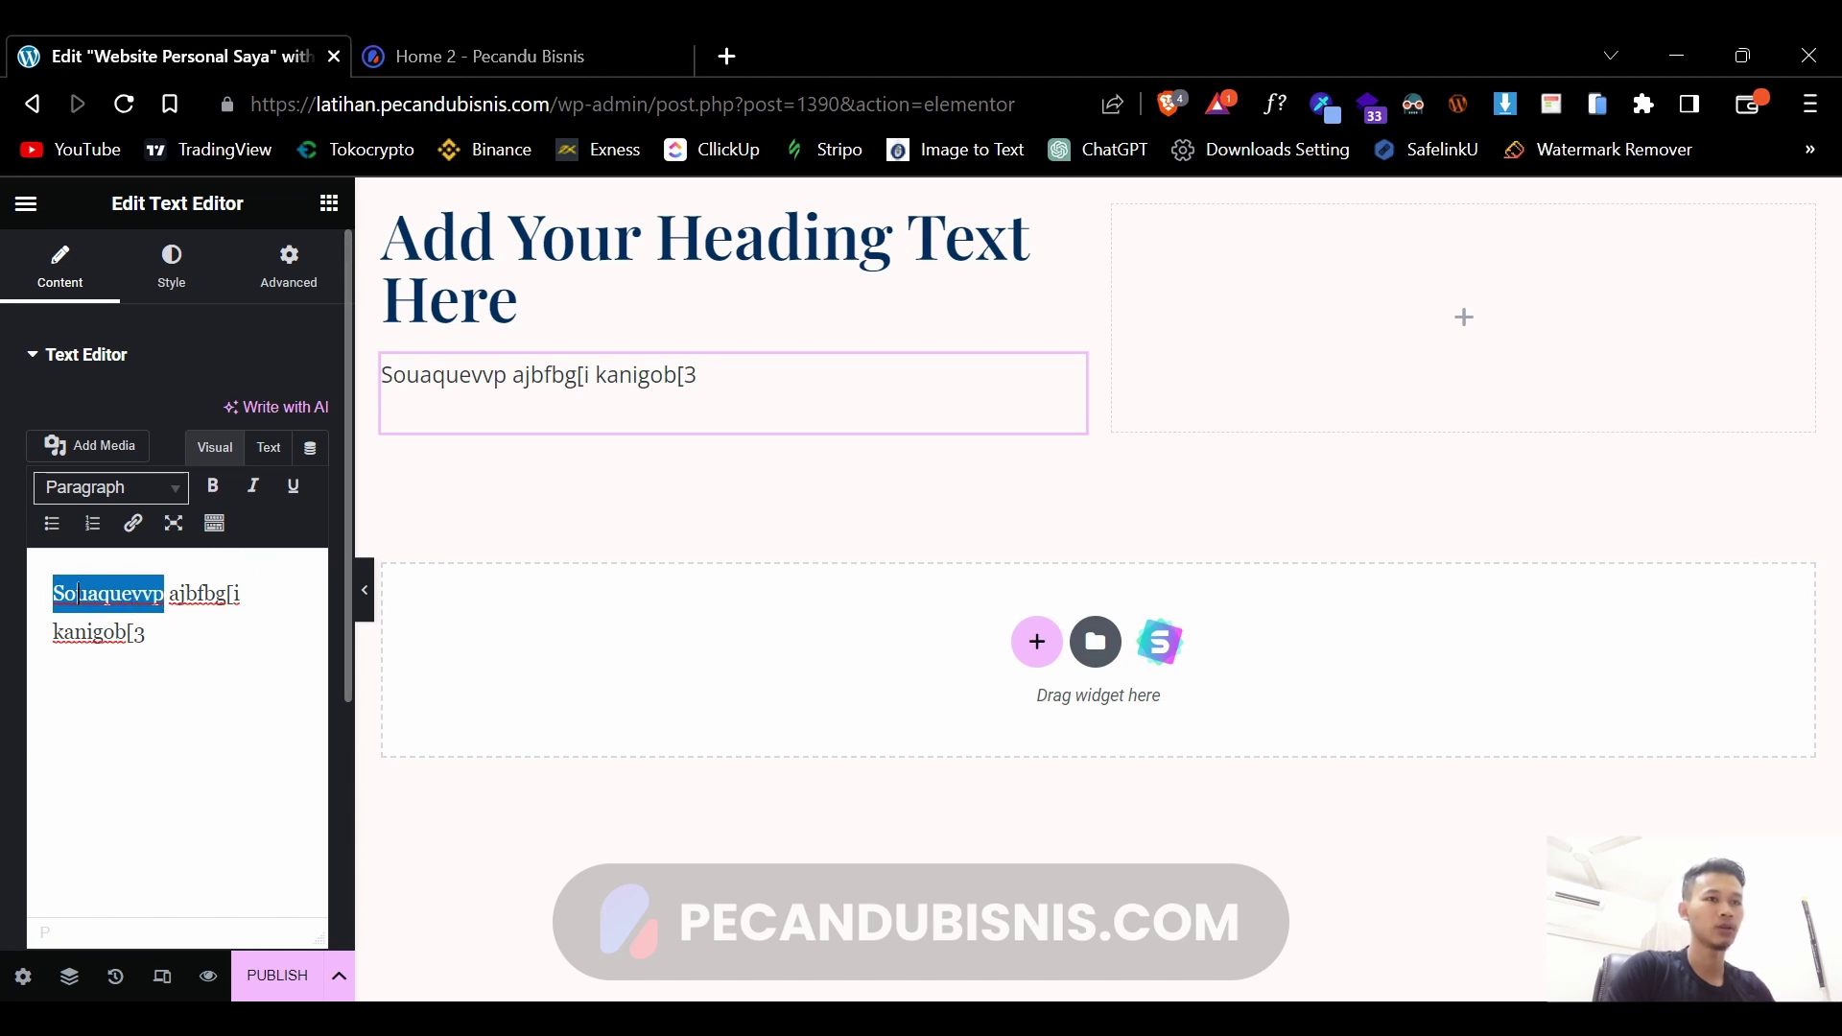
click(213, 486)
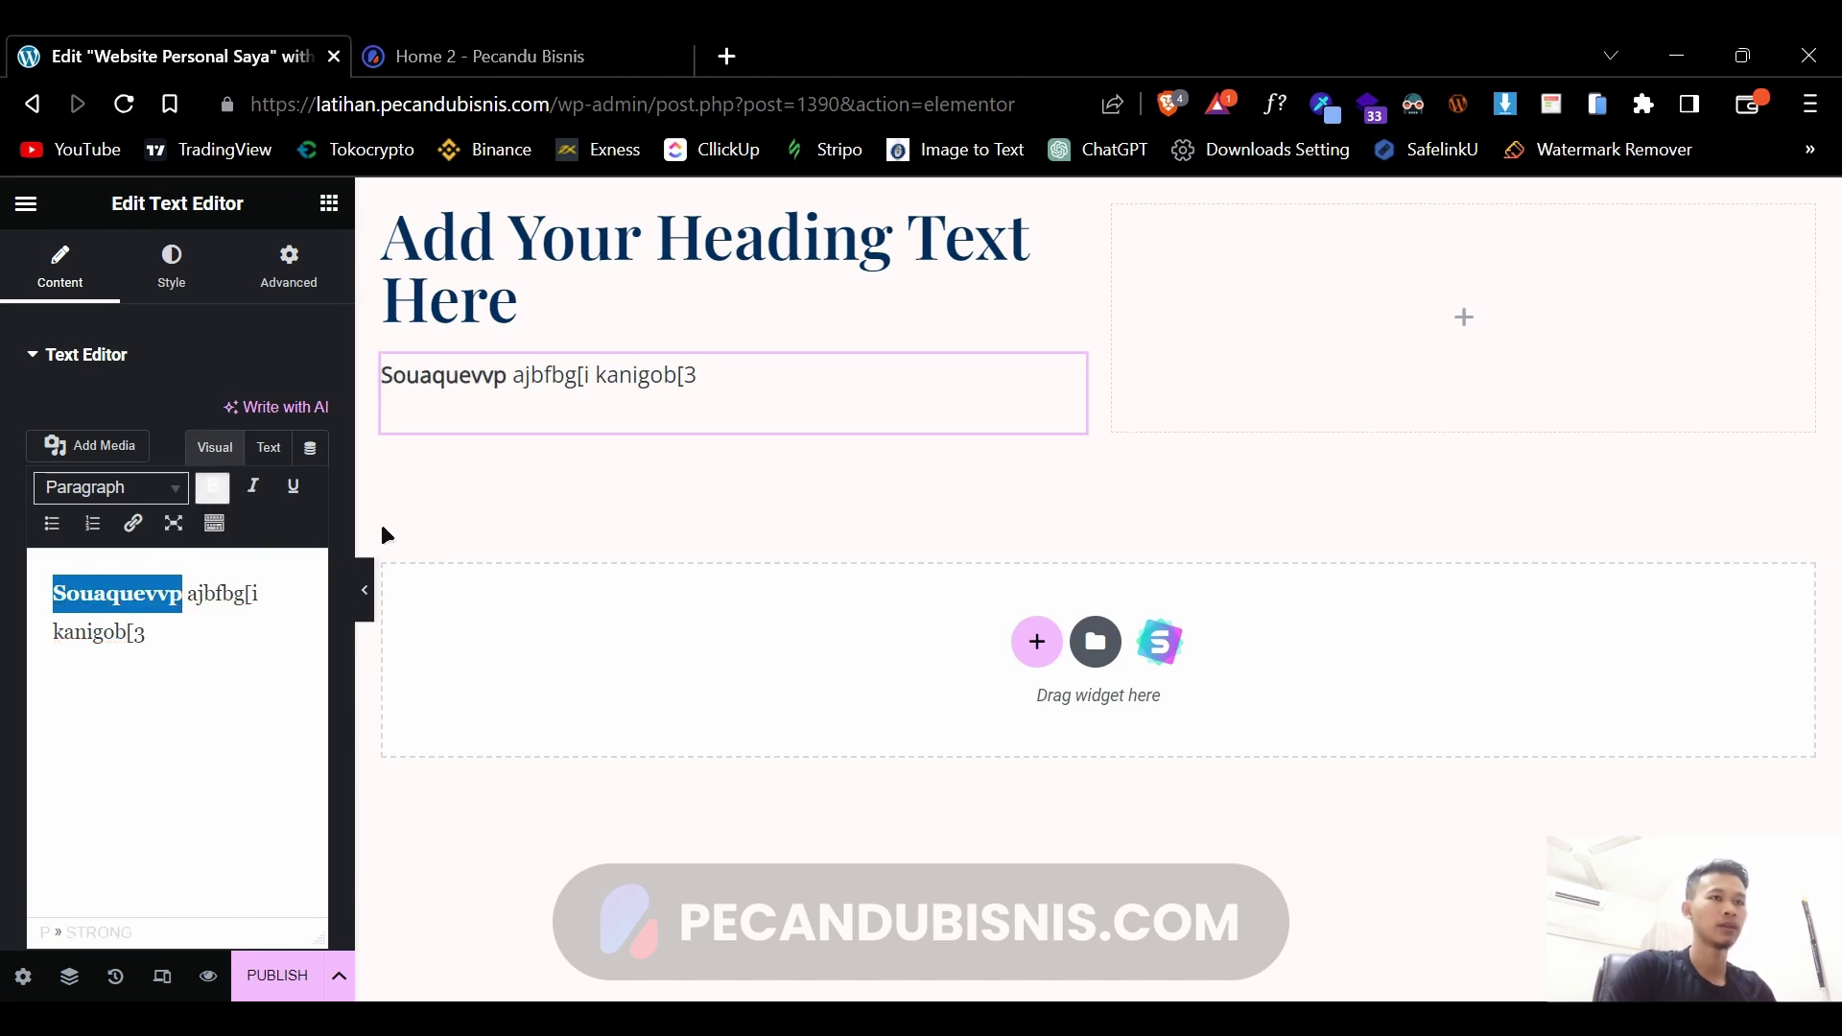
- Add an Image widget to the empty second column
click(329, 203)
scroll(198, 504, down, 2)
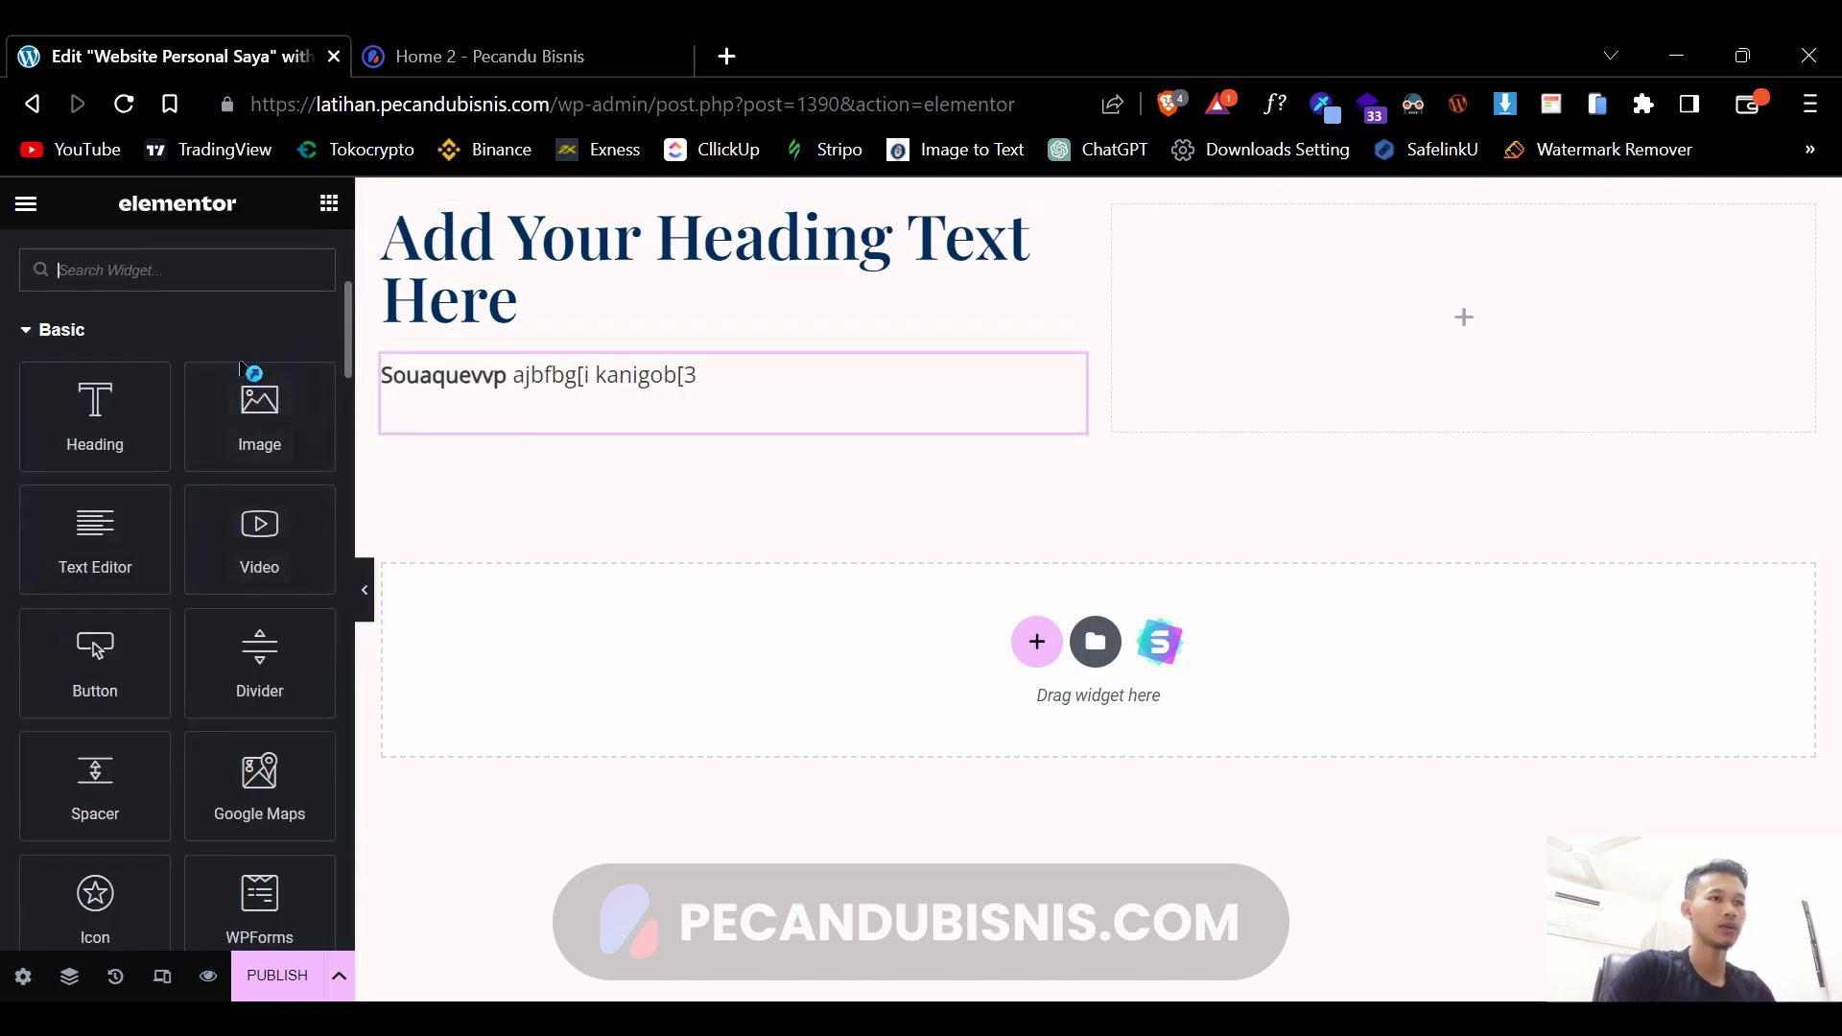
drag(259, 413, 1300, 309)
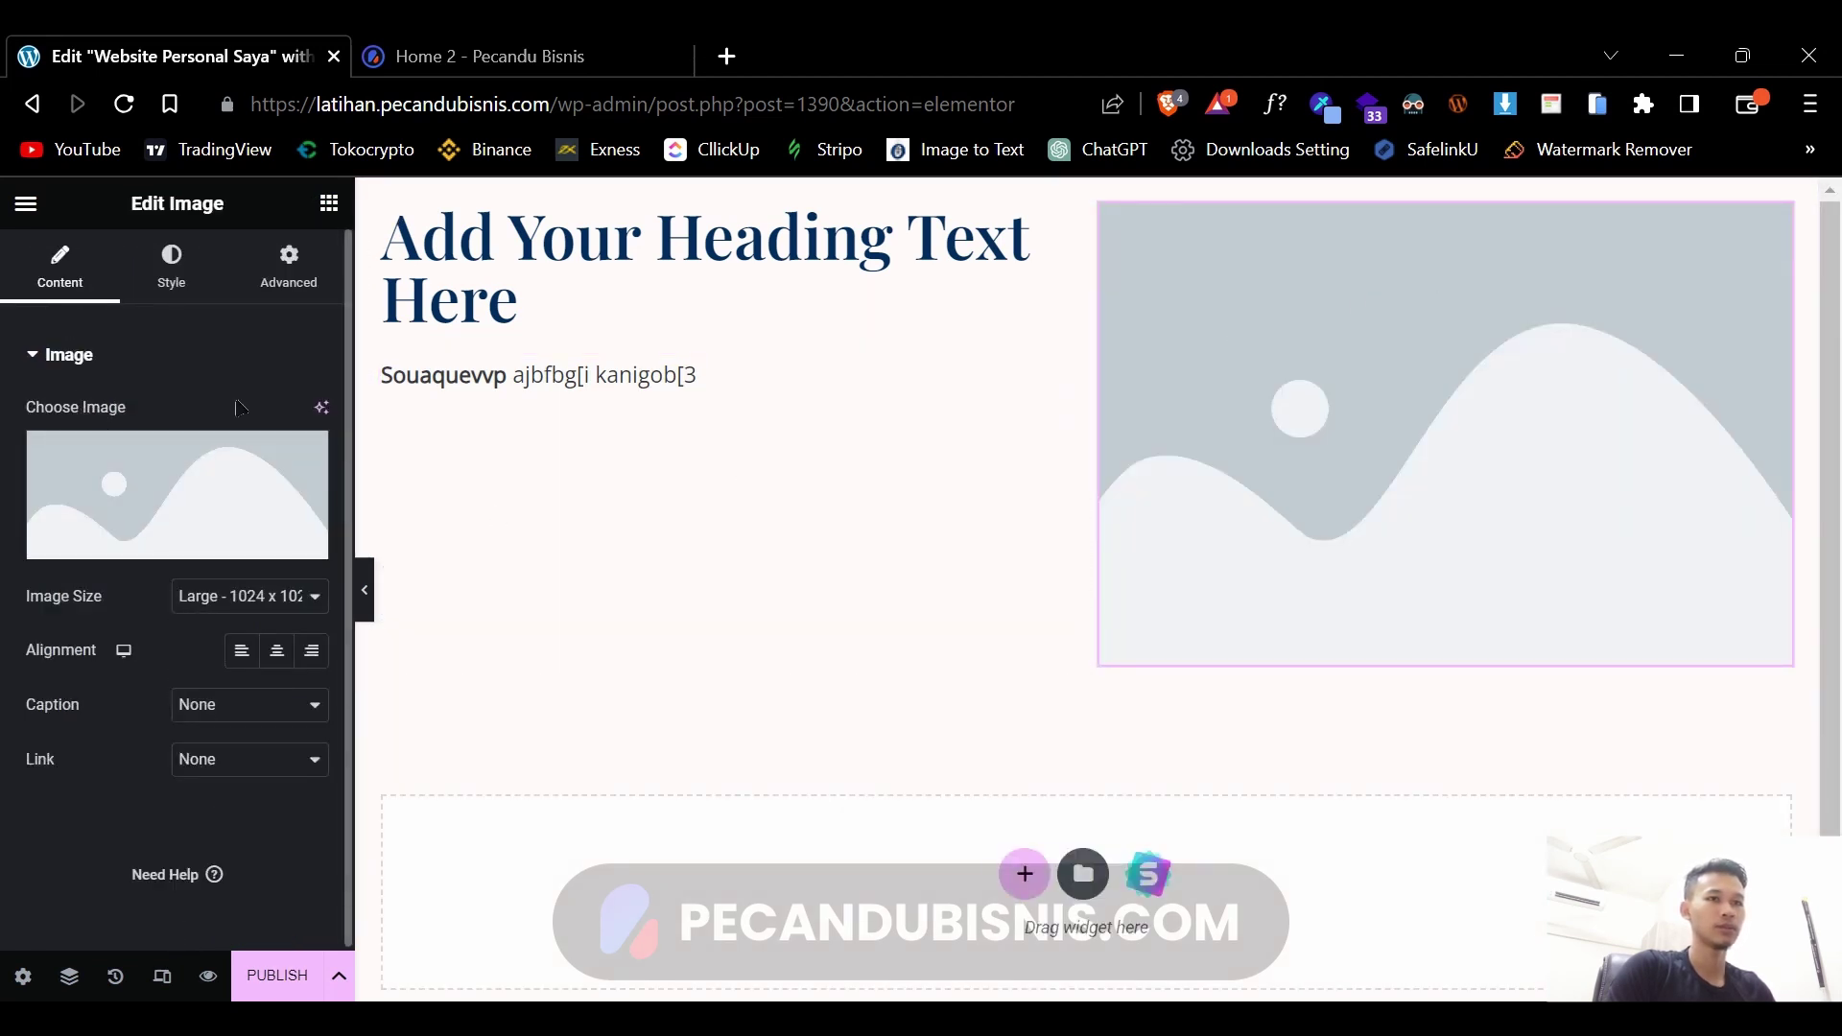
- Upload the laptop photo from the Downloads folder to the media library and use it as the Image widget's picture
click(139, 477)
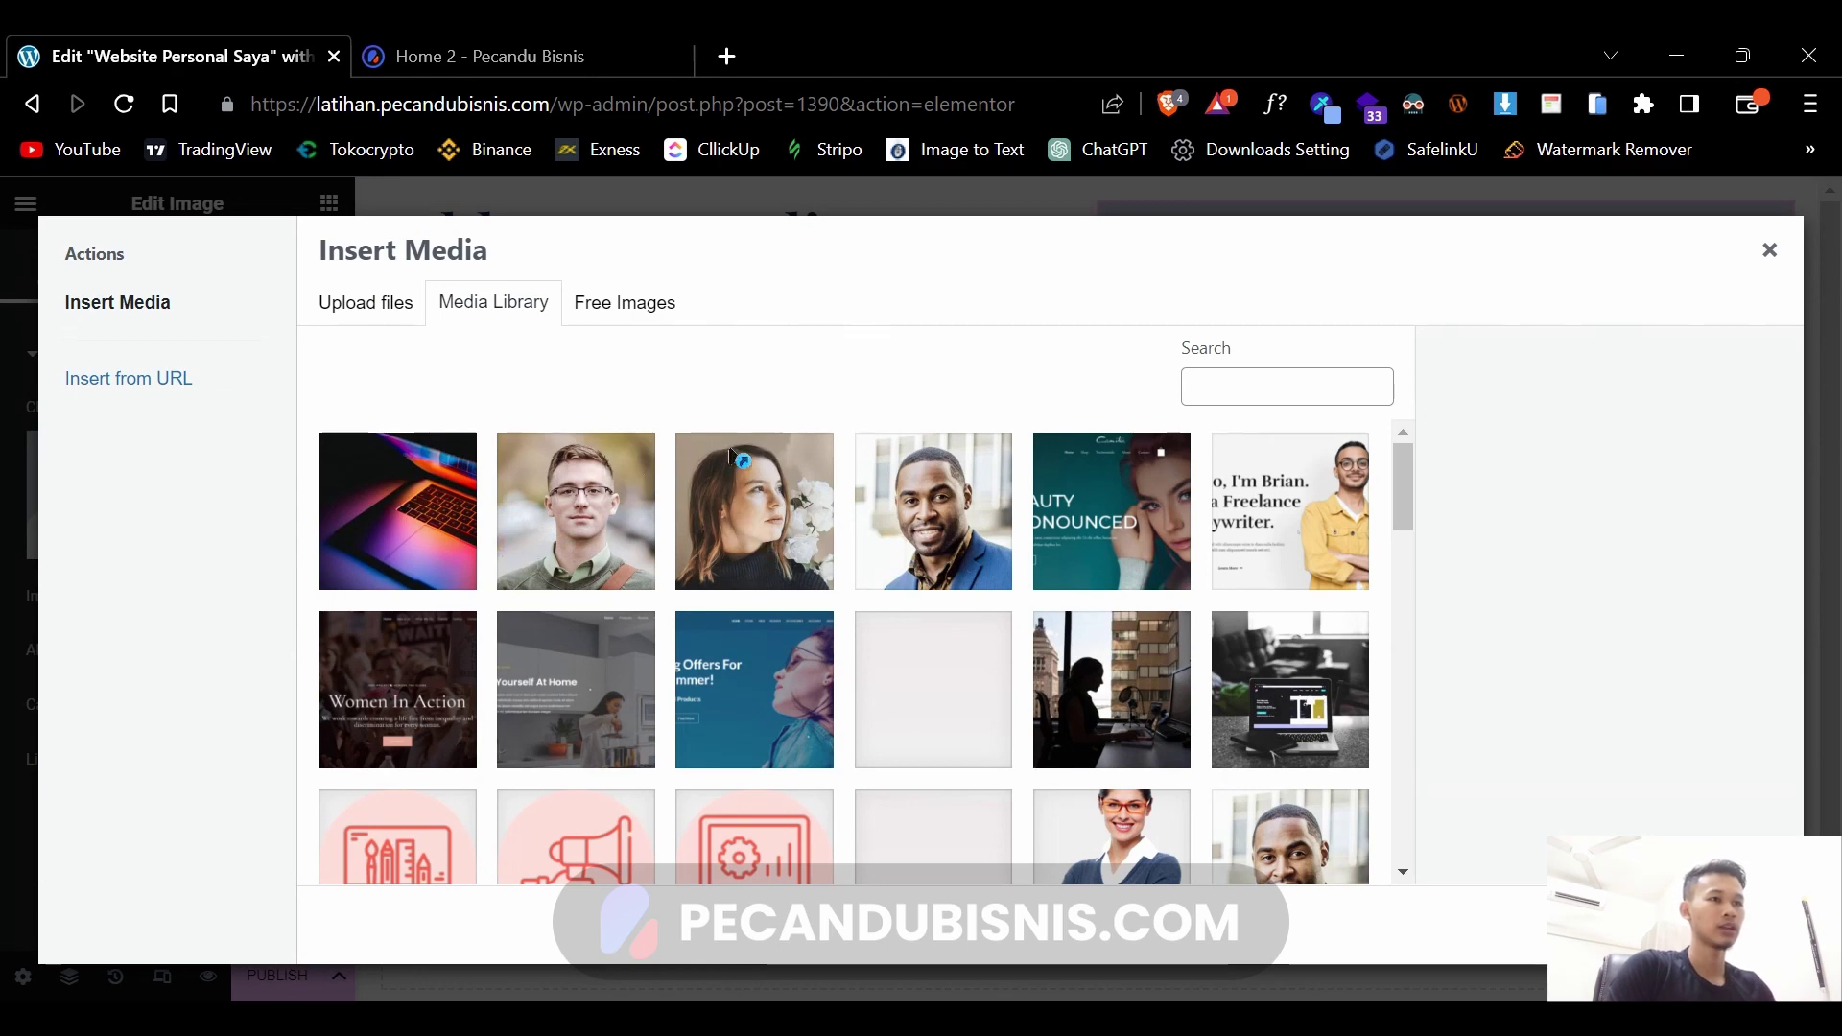
click(395, 305)
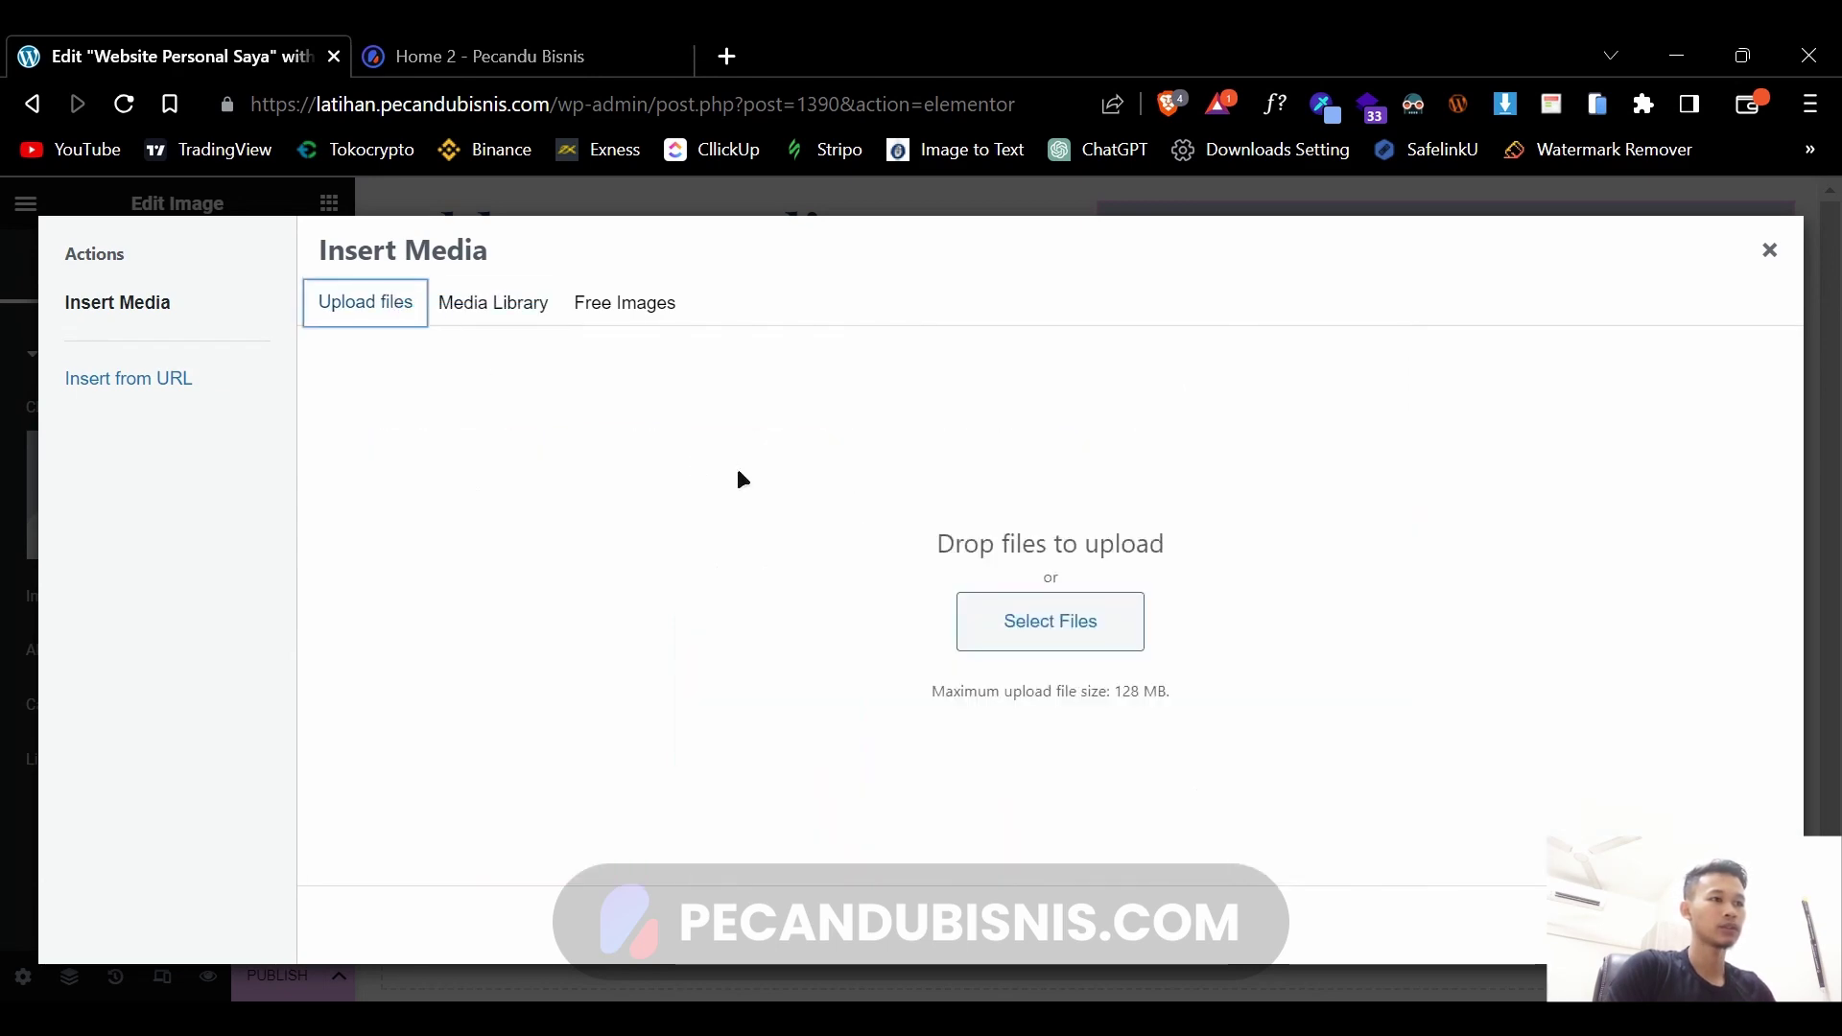
click(1067, 620)
click(983, 186)
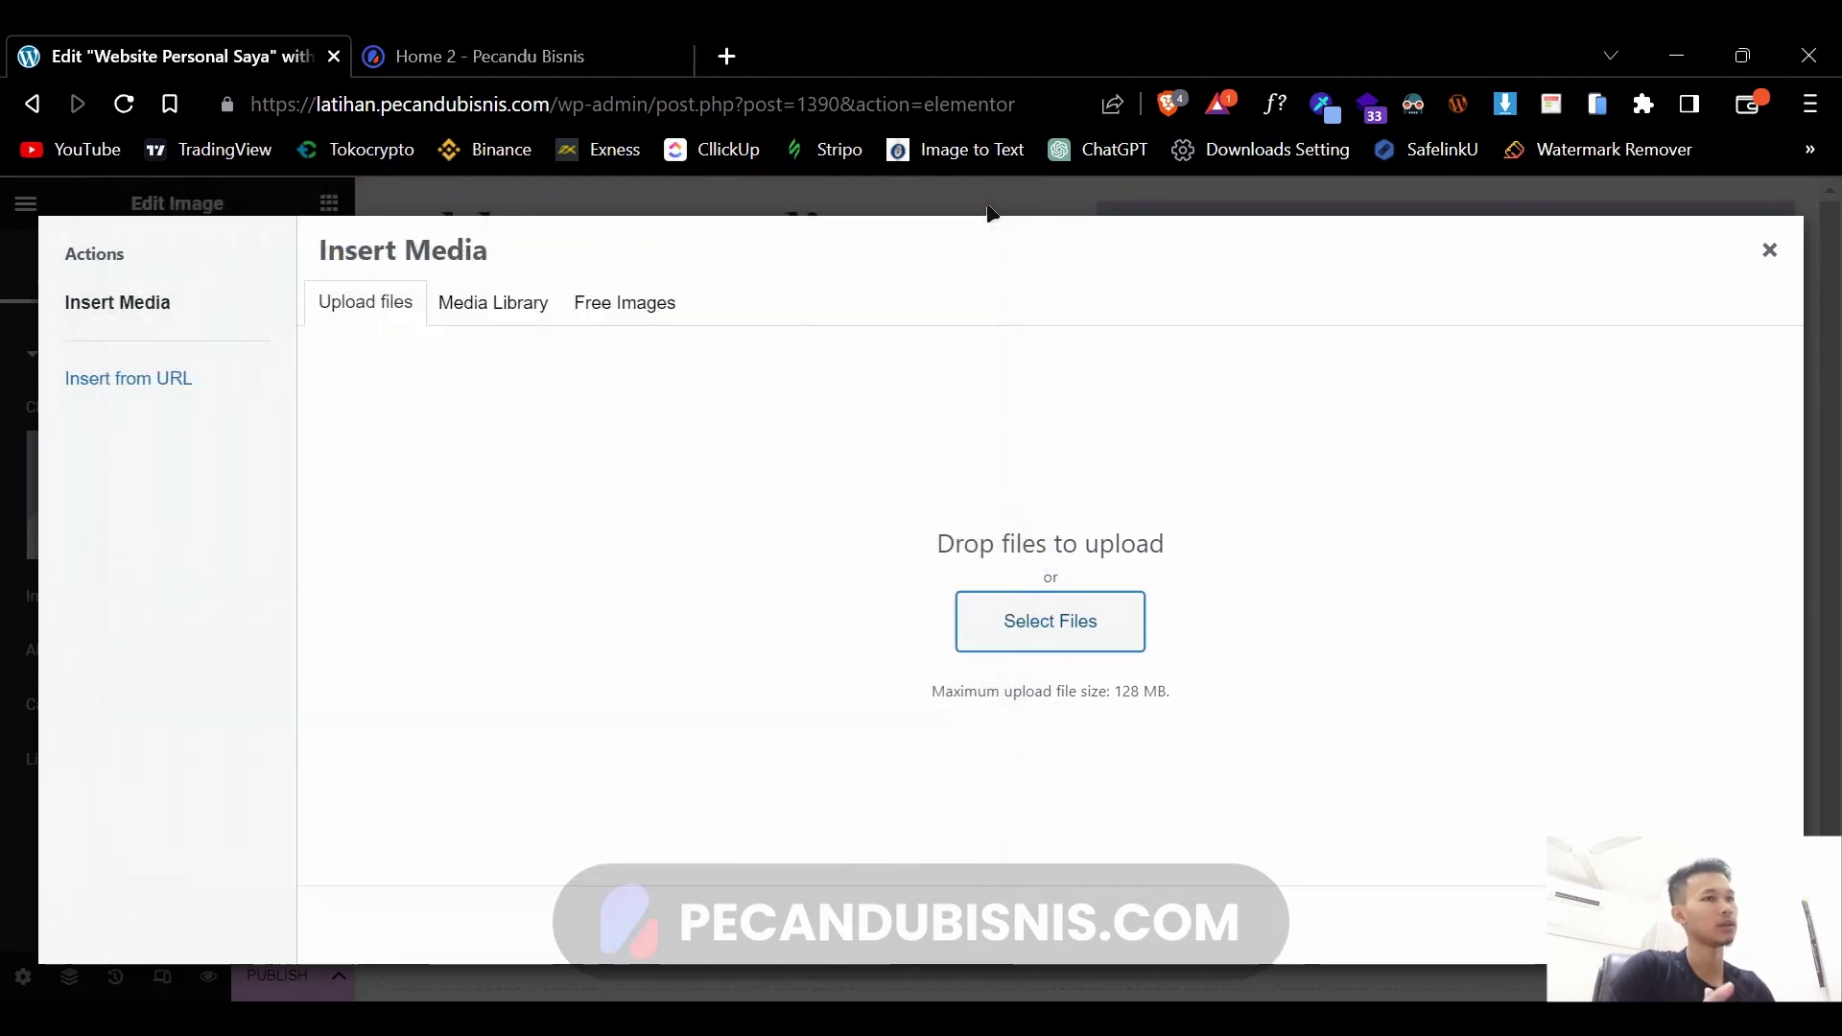
click(525, 303)
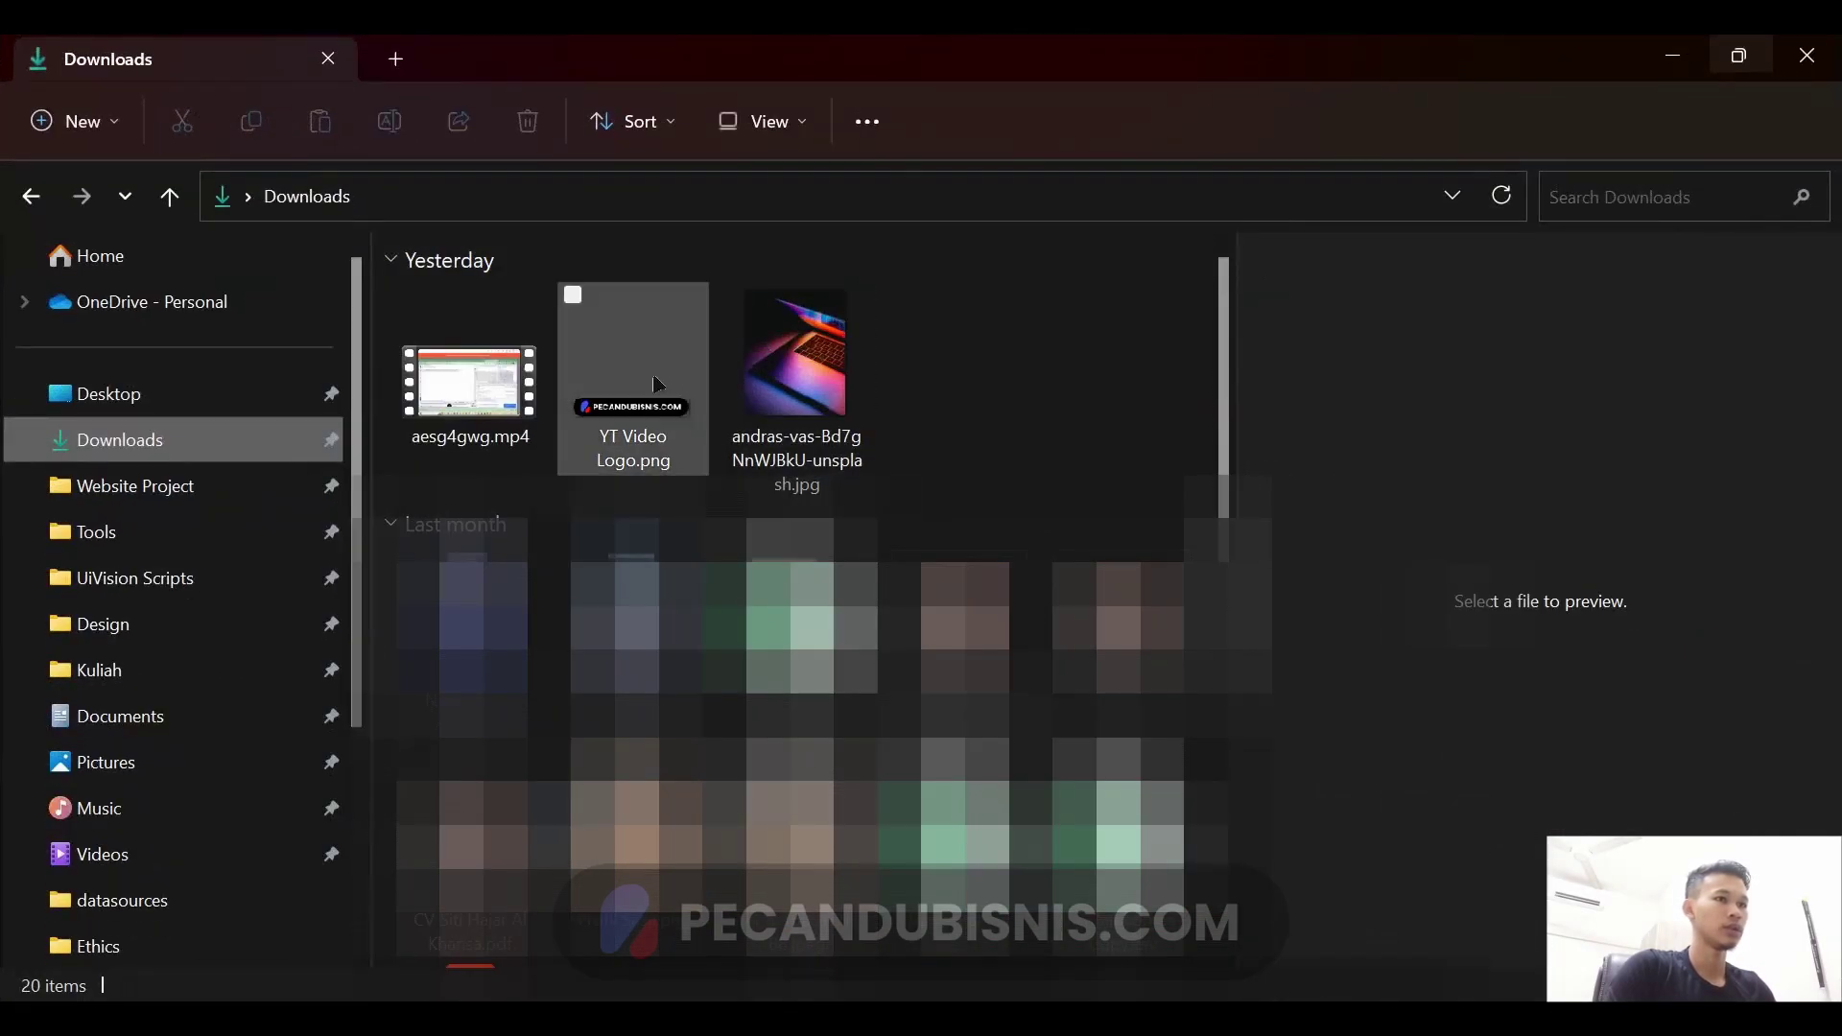
drag(796, 360, 909, 503)
key(alt+Tab)
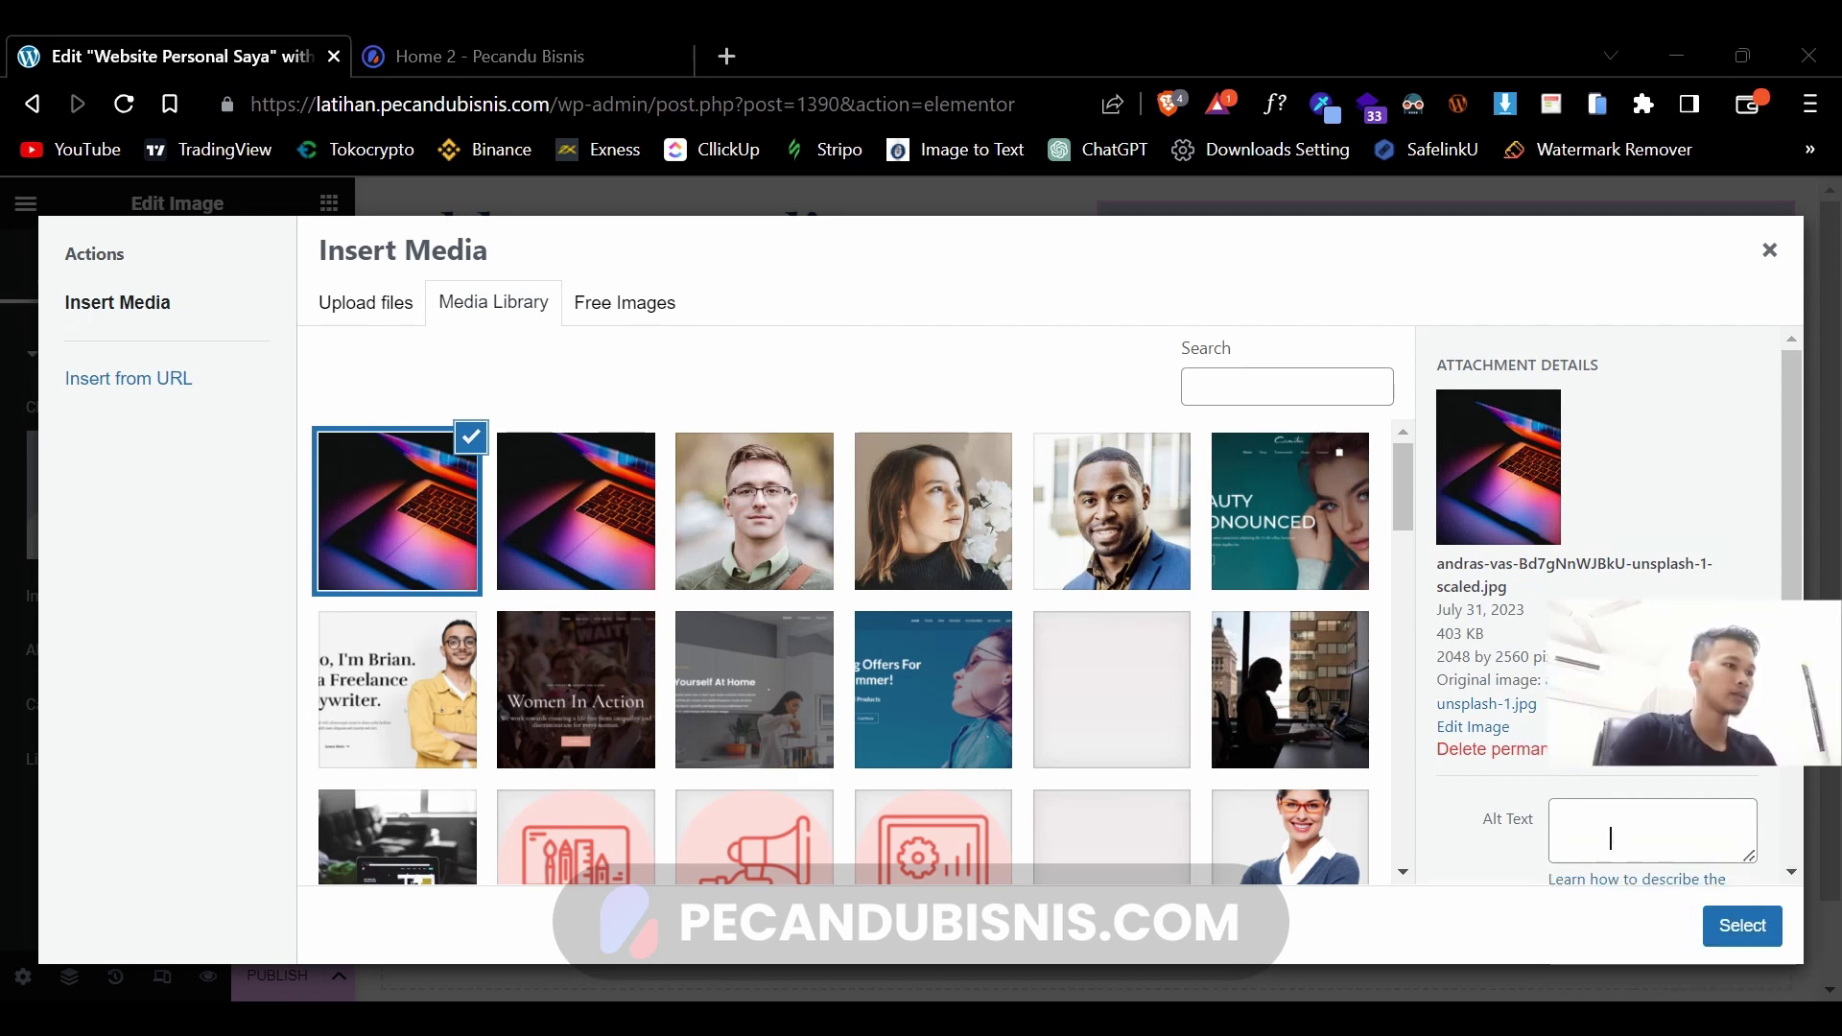
click(1742, 925)
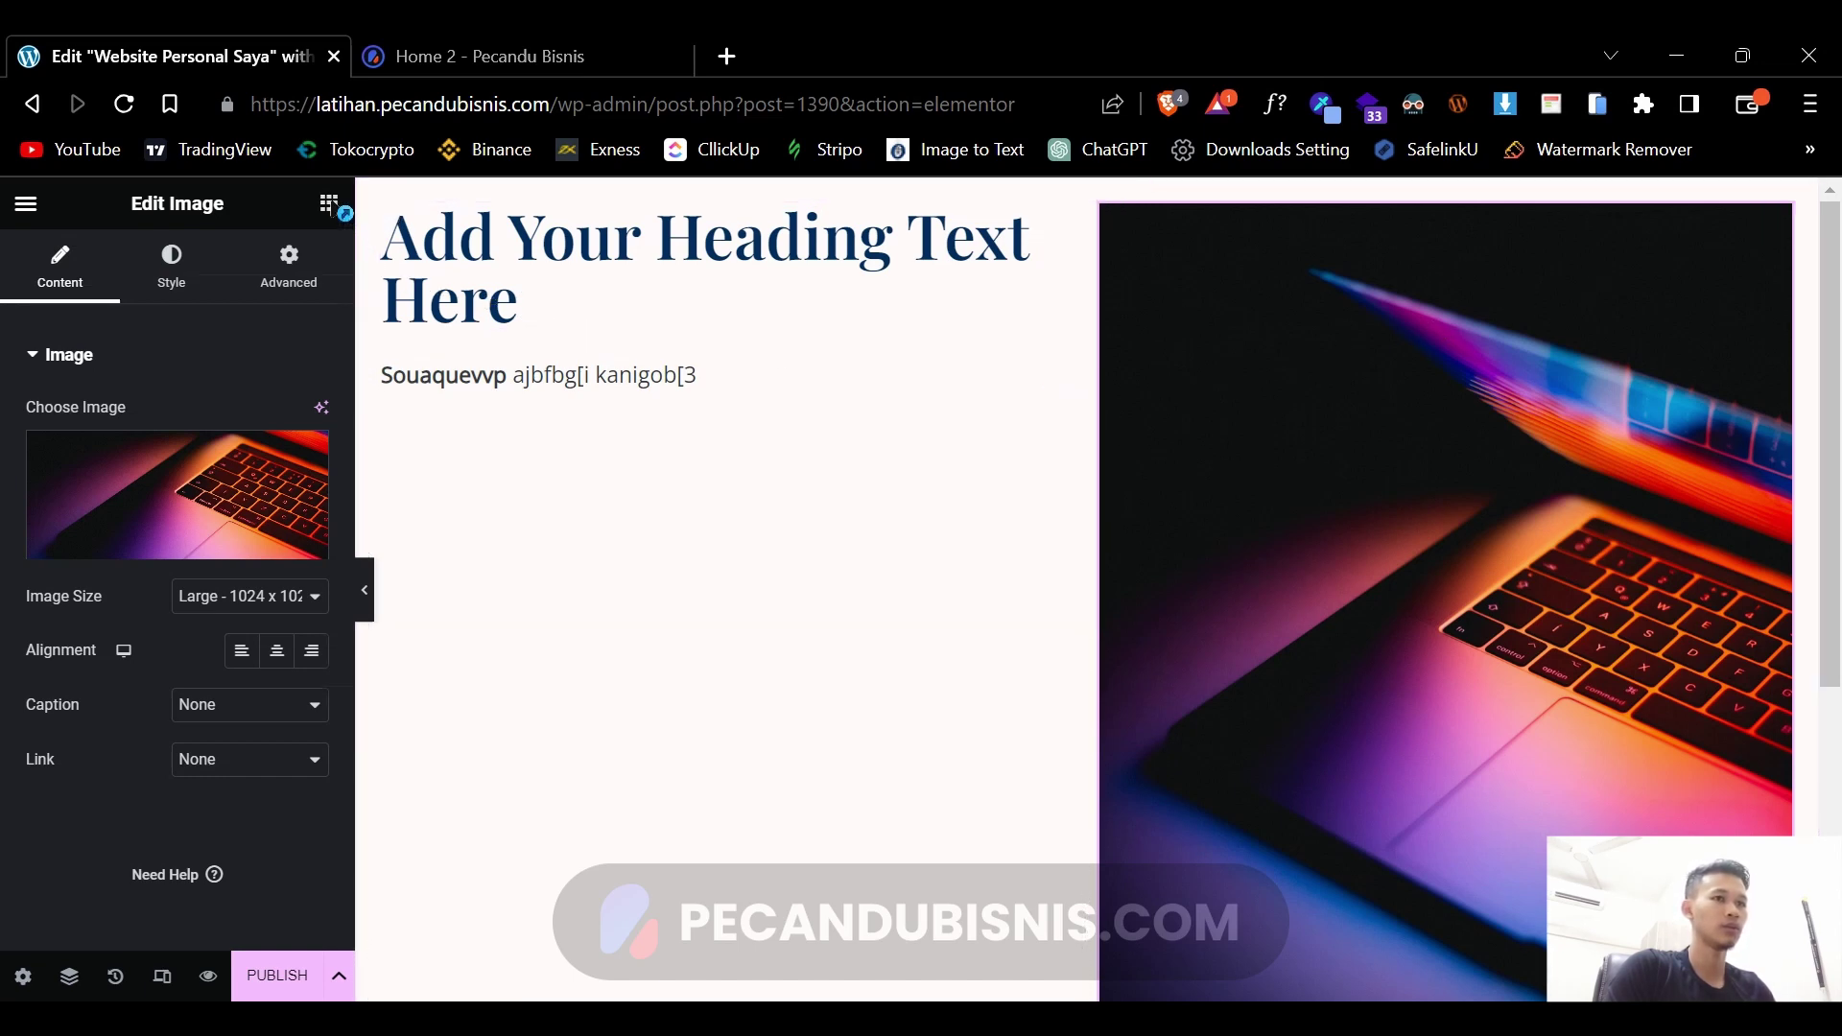
- Add a Video widget below the text in the first column
click(330, 202)
scroll(218, 707, down, 4)
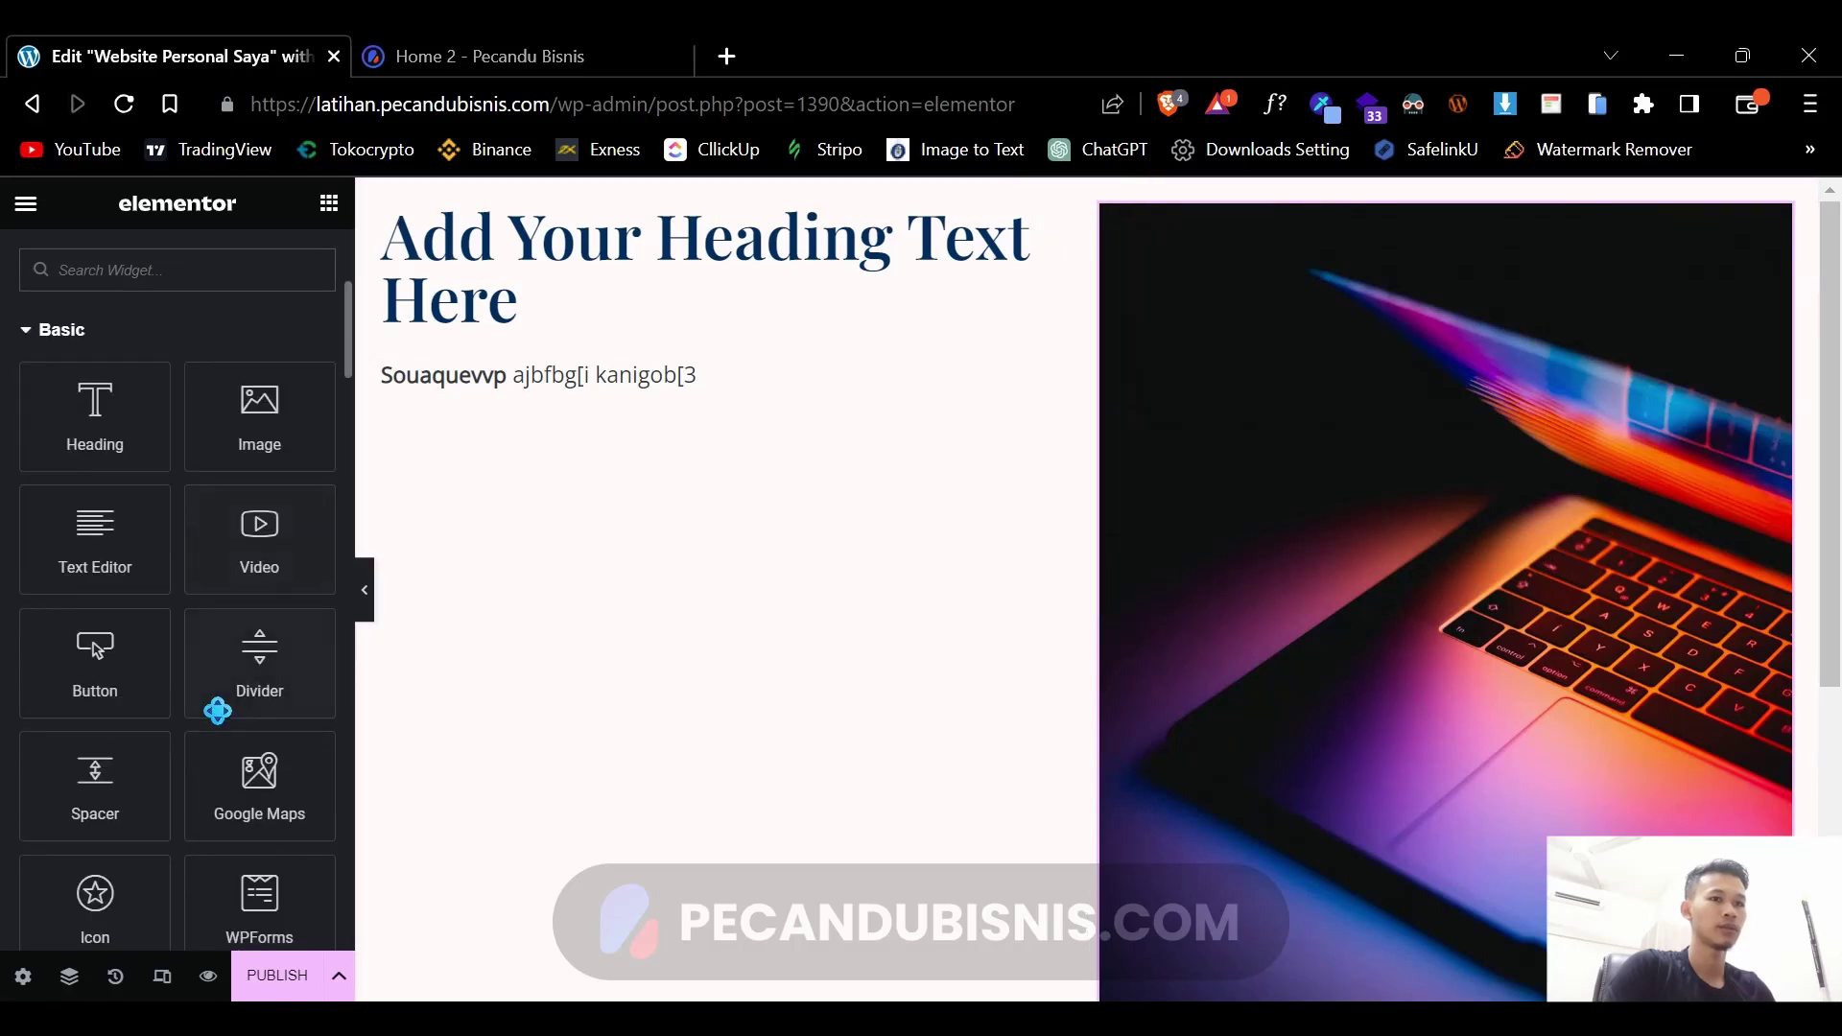
drag(268, 545, 562, 408)
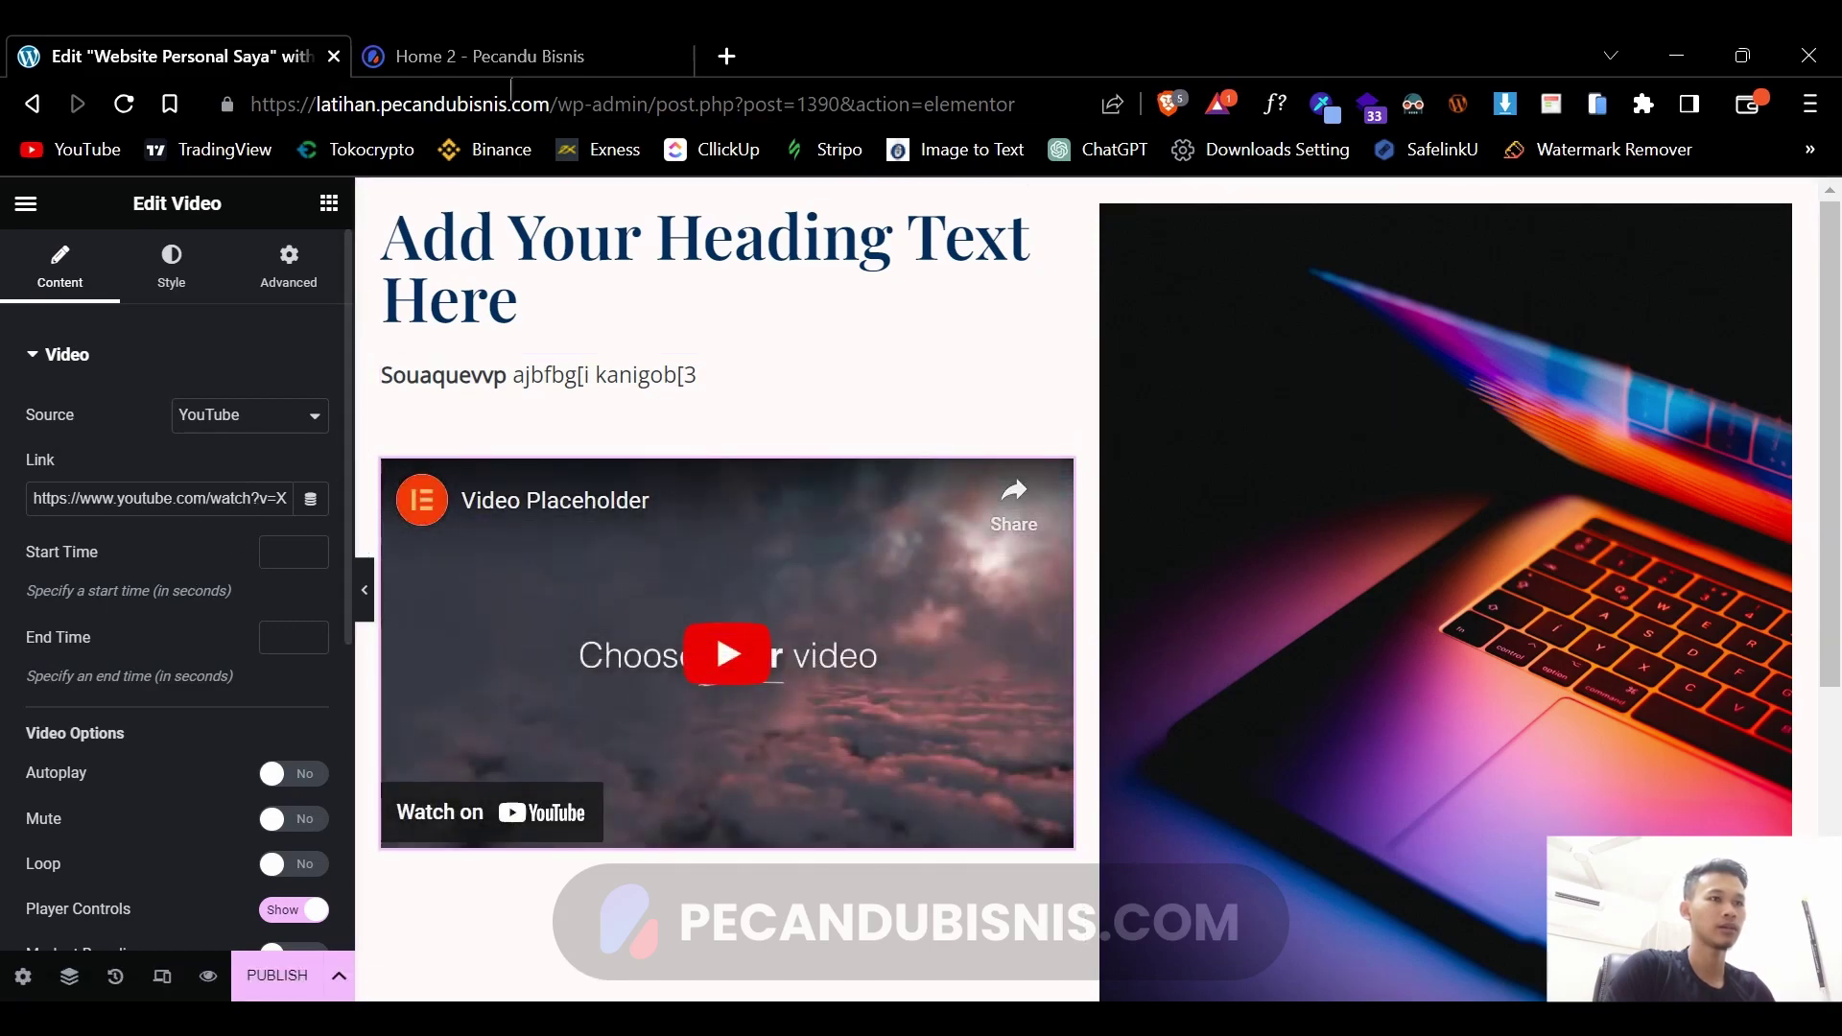
- Copy the video URL of "AUTO DOWNLOAD KONTEN TIKTOK" from pecandubisnis.com and set it as the Video widget's YouTube link
click(499, 56)
scroll(1102, 526, down, 15)
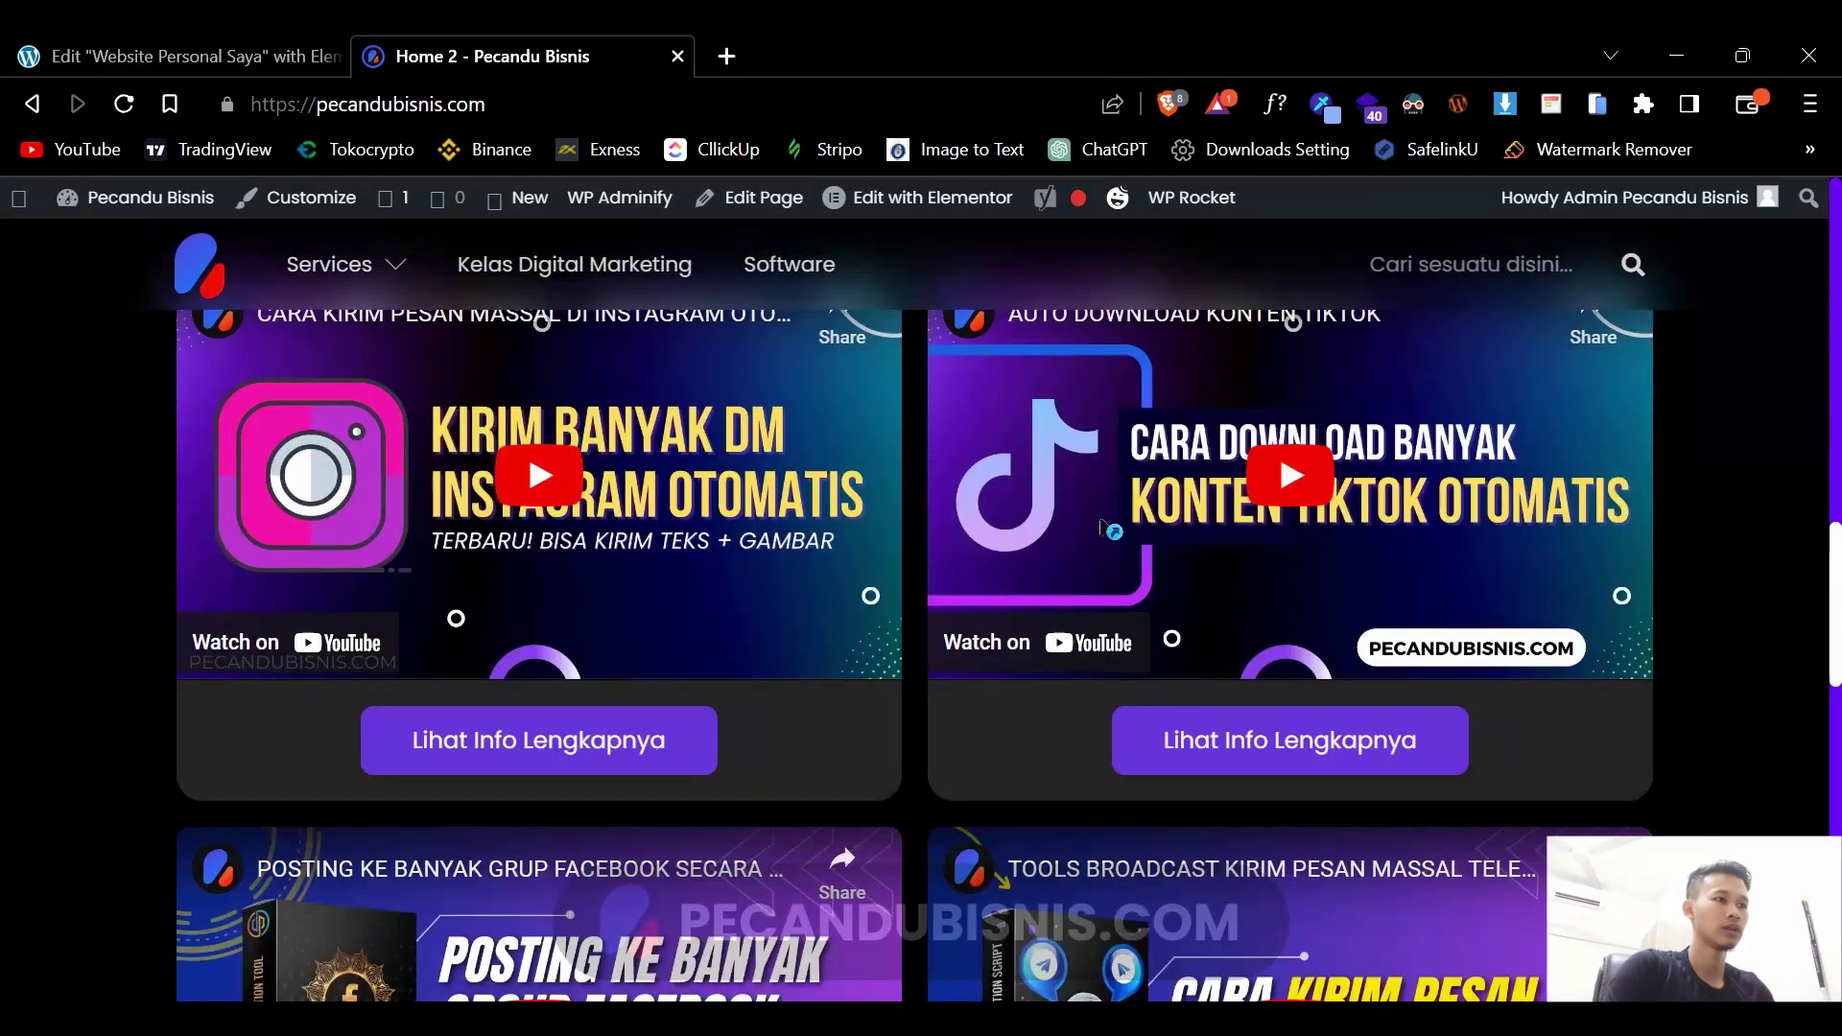
right_click(1101, 526)
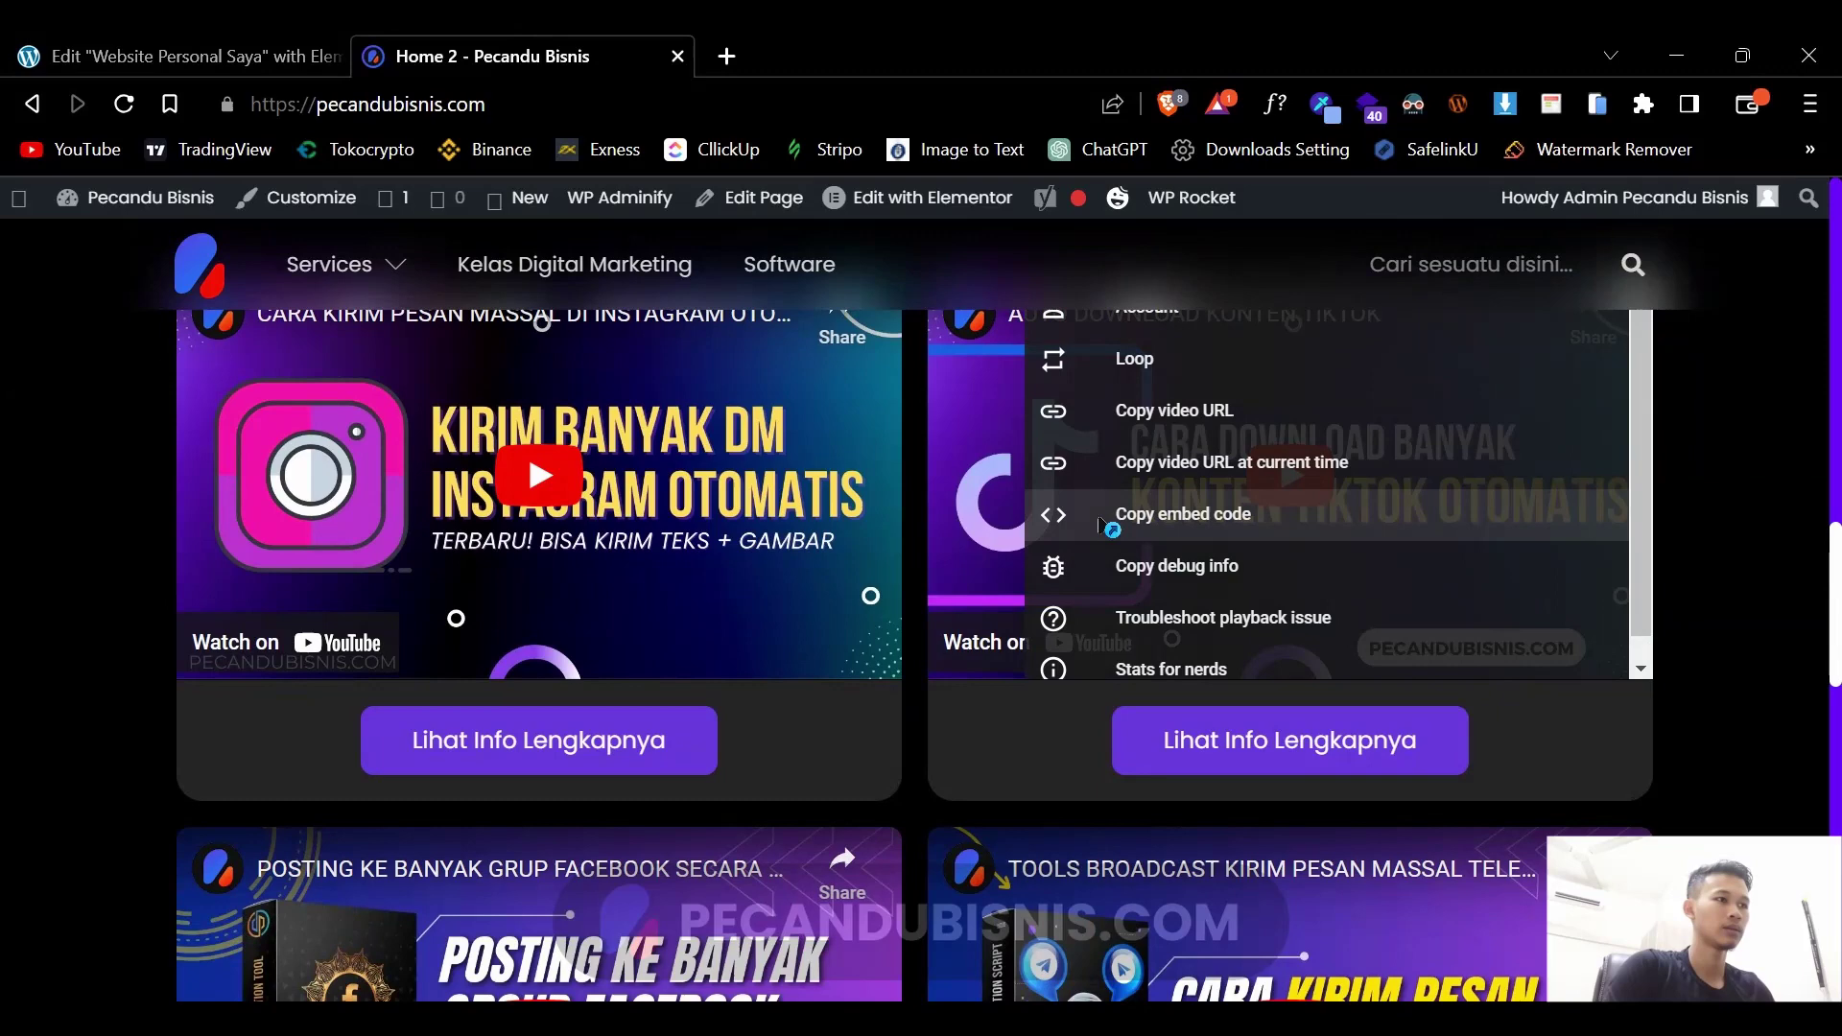
click(1175, 409)
key(ctrl+shift+Tab)
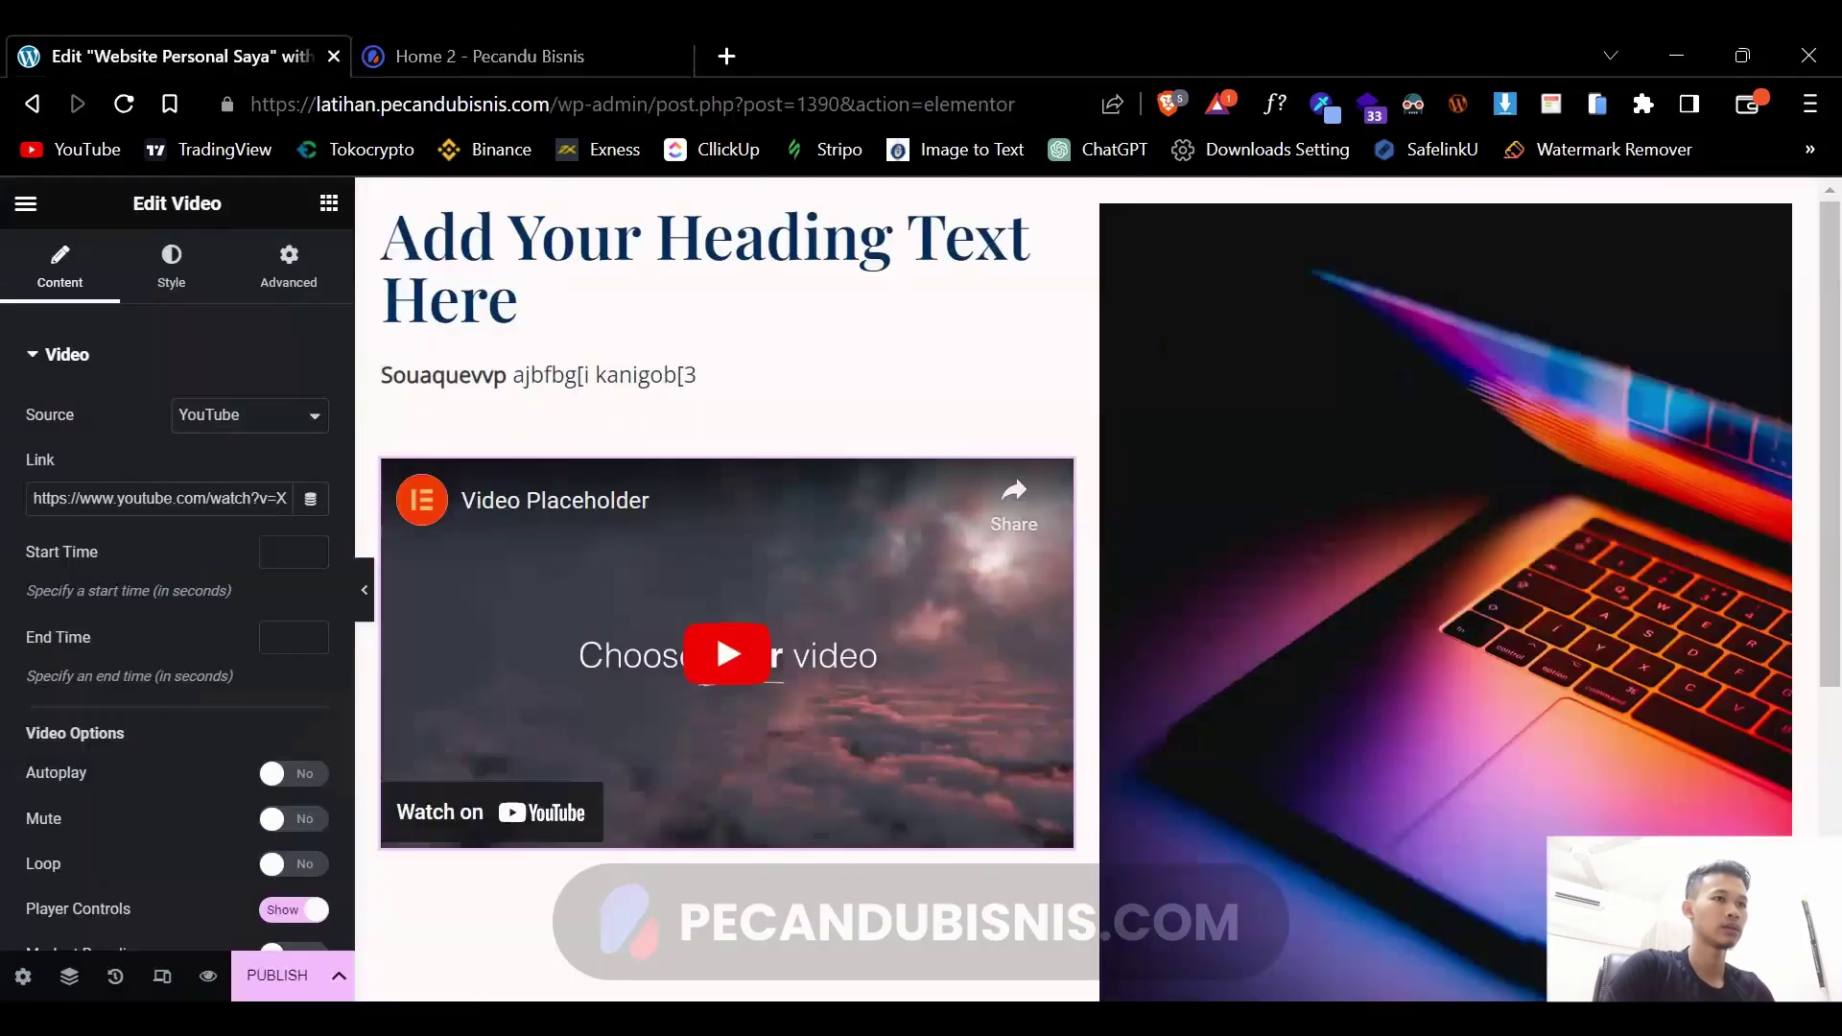
triple_click(221, 498)
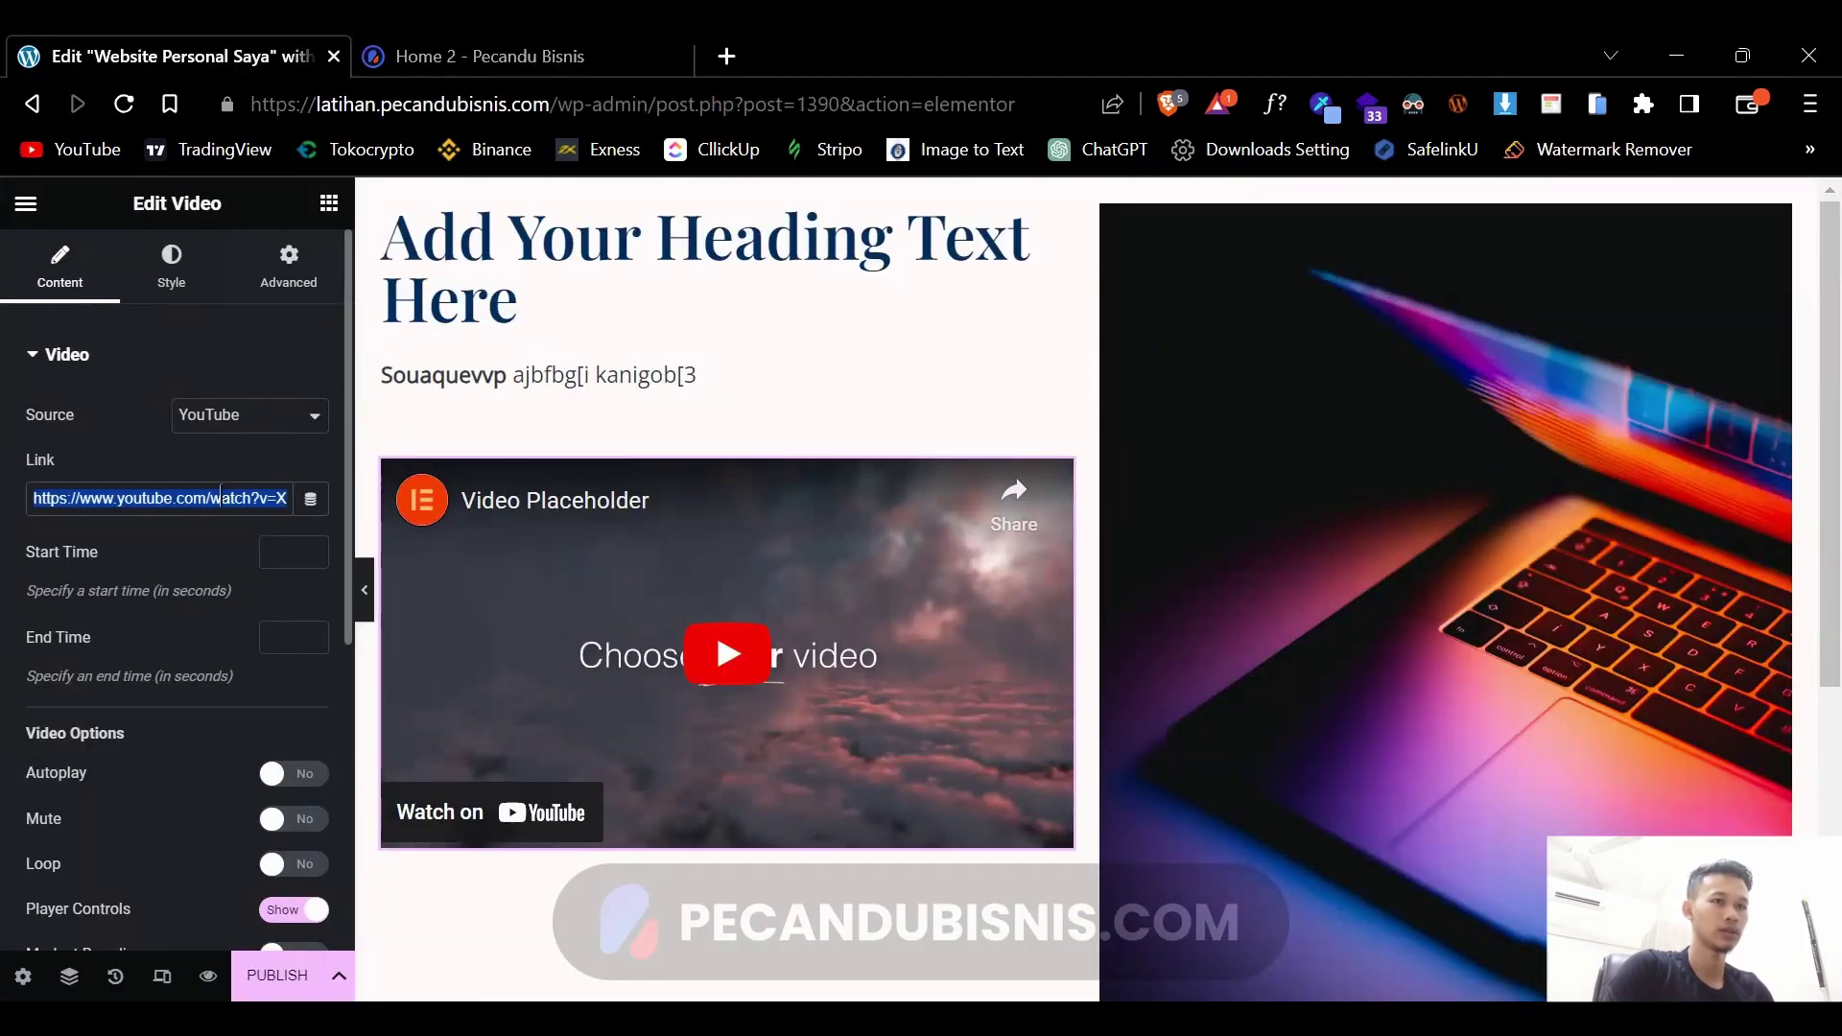
triple_click(130, 496)
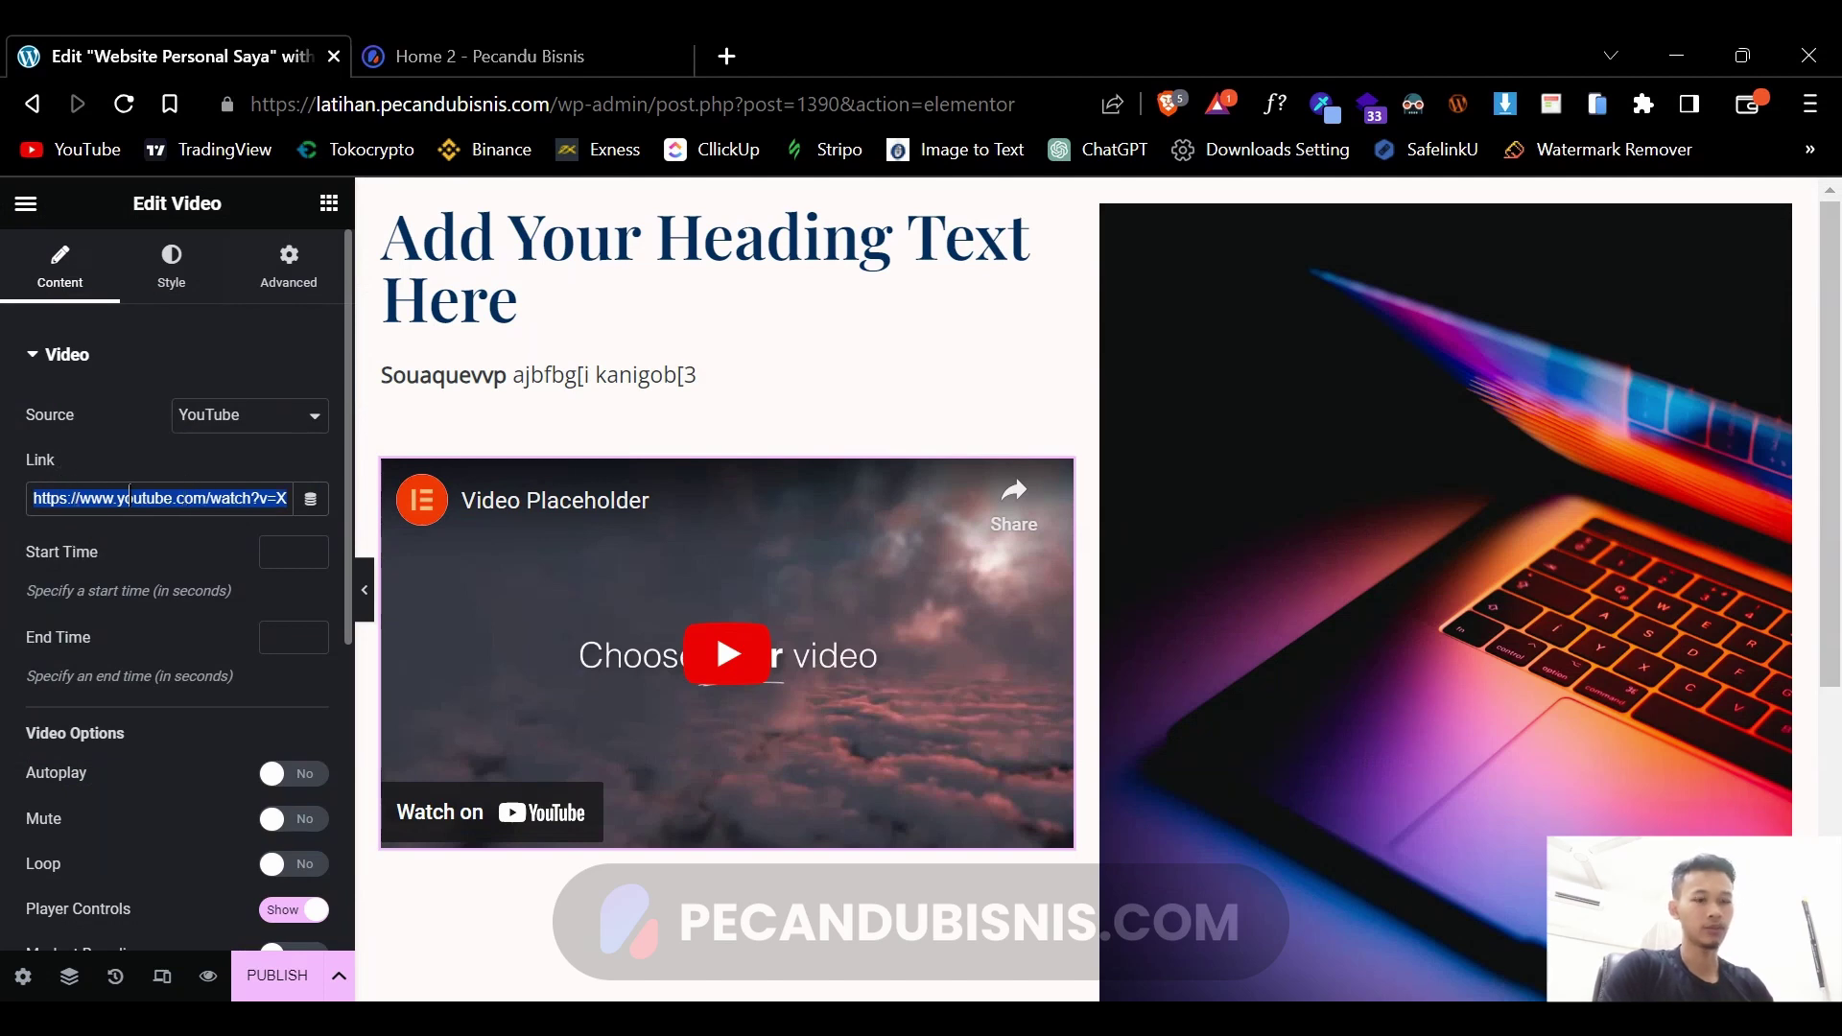
key(BackSpace)
key(ctrl+v)
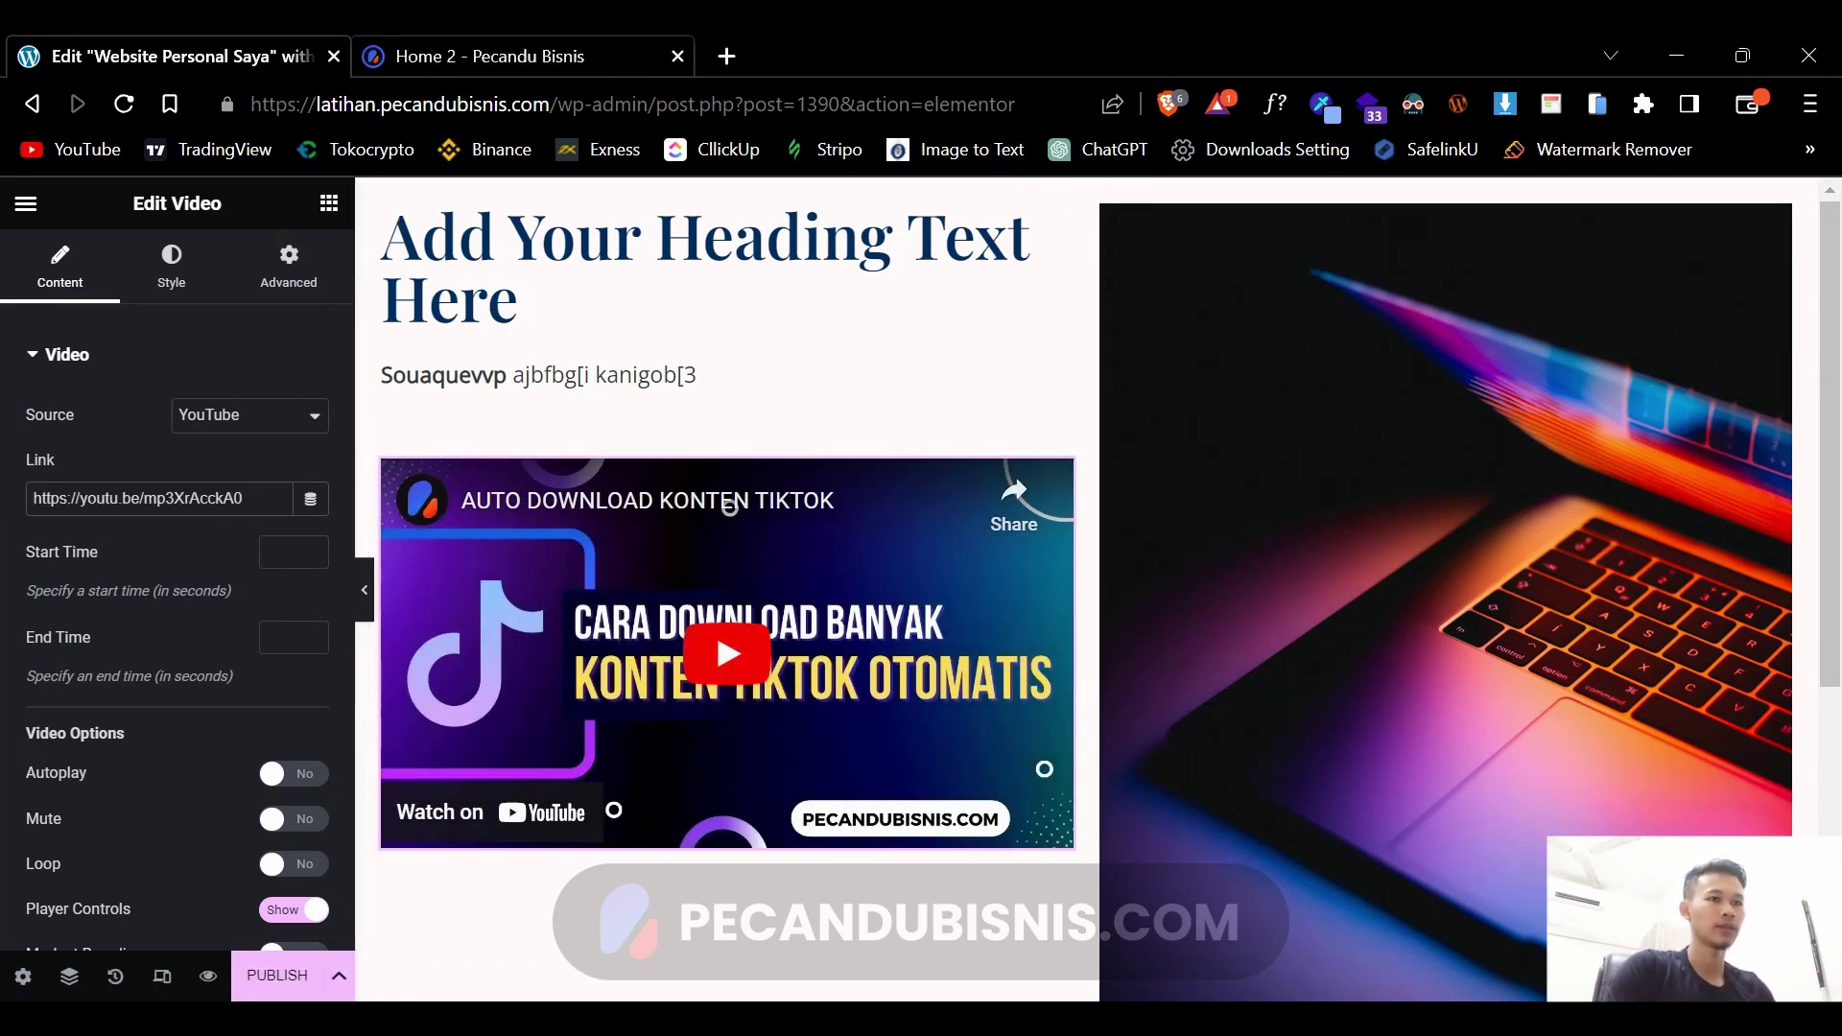
- View the embedded YouTube videos on pecandubisnis.com in the other browser tab
key(ctrl+Tab)
scroll(1063, 495, up, 2)
scroll(1063, 495, down, 2)
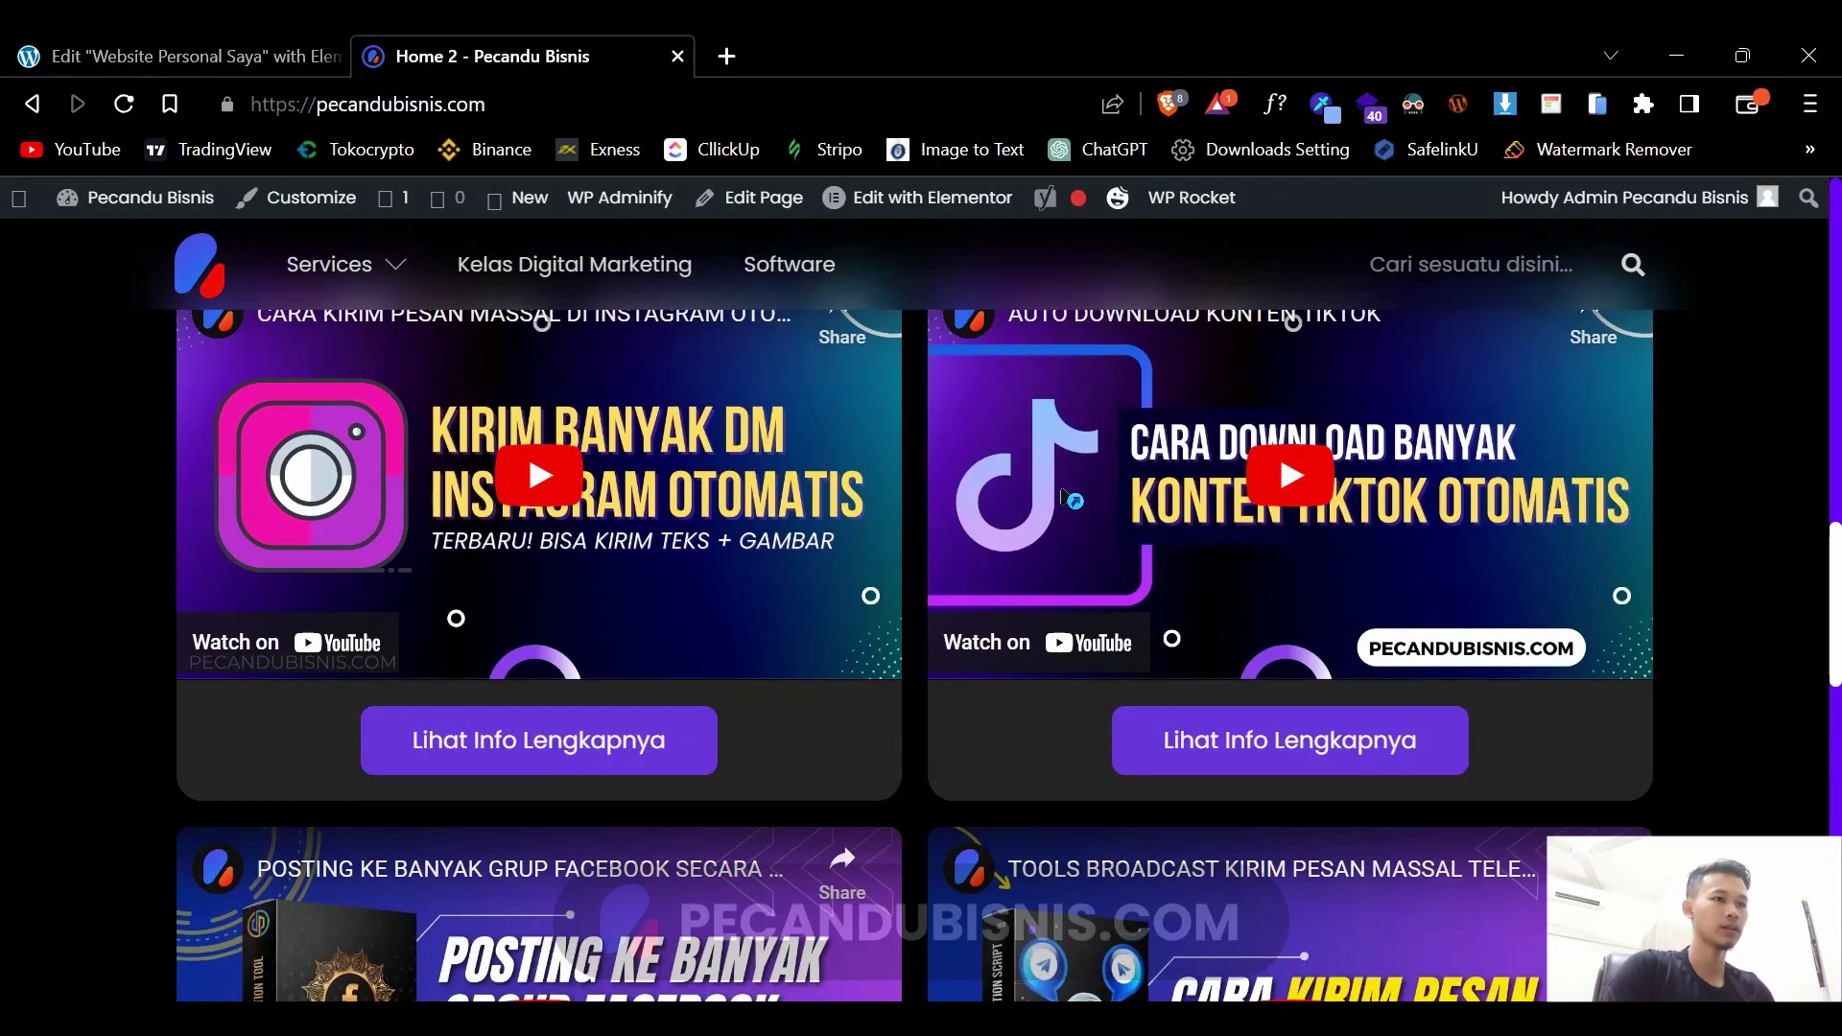
- Return to the Elementor editor and add a Button widget below the video in the first column
click(182, 57)
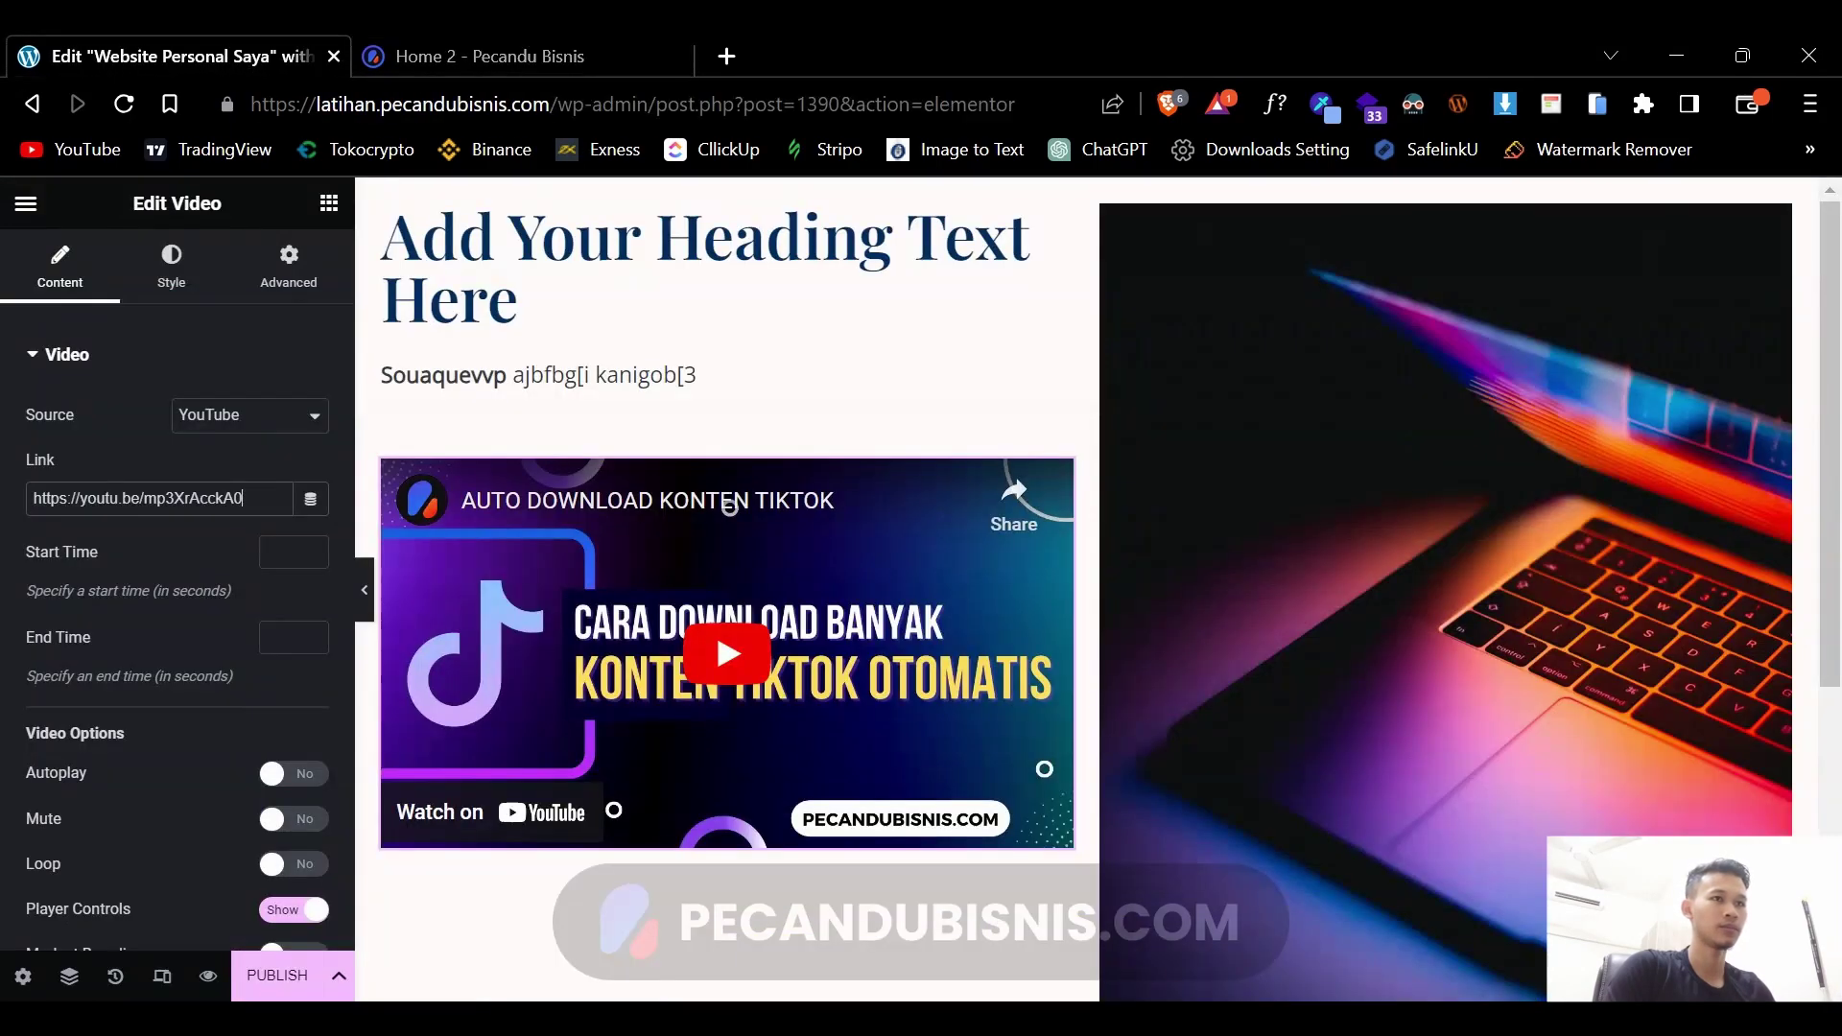
click(331, 204)
scroll(197, 538, down, 6)
scroll(197, 537, up, 2)
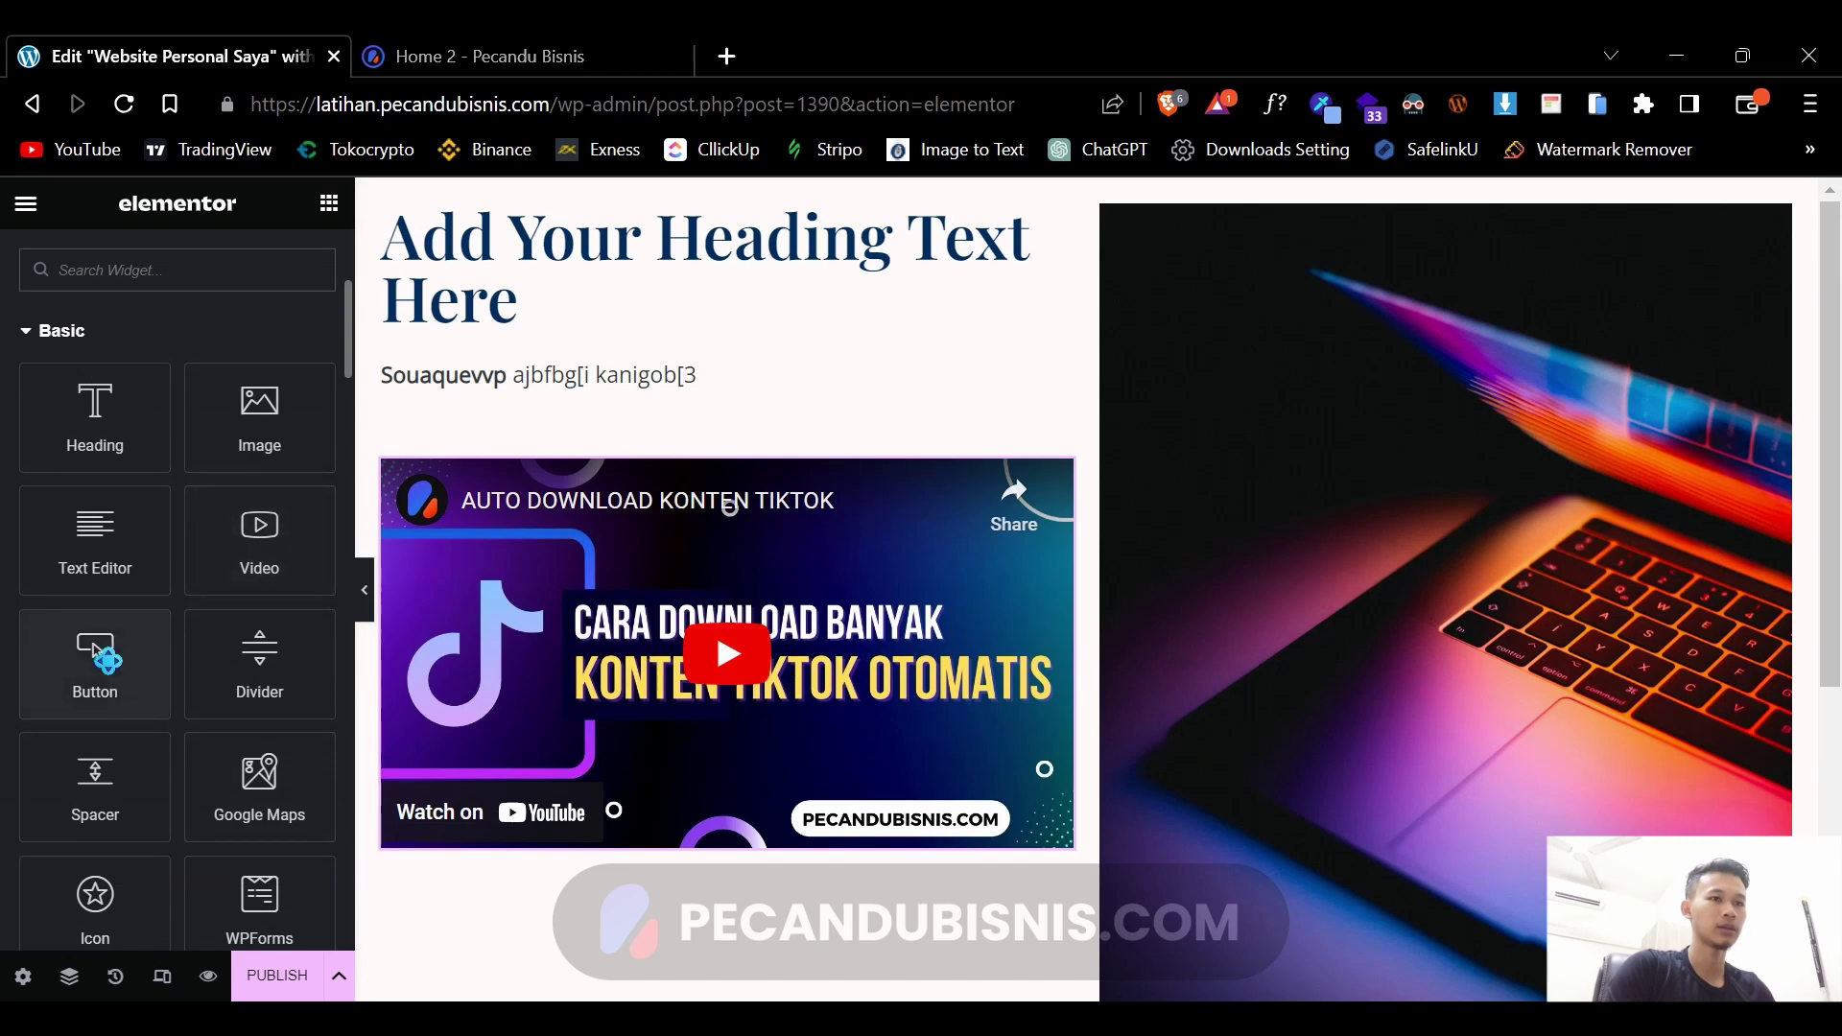
drag(107, 660, 556, 672)
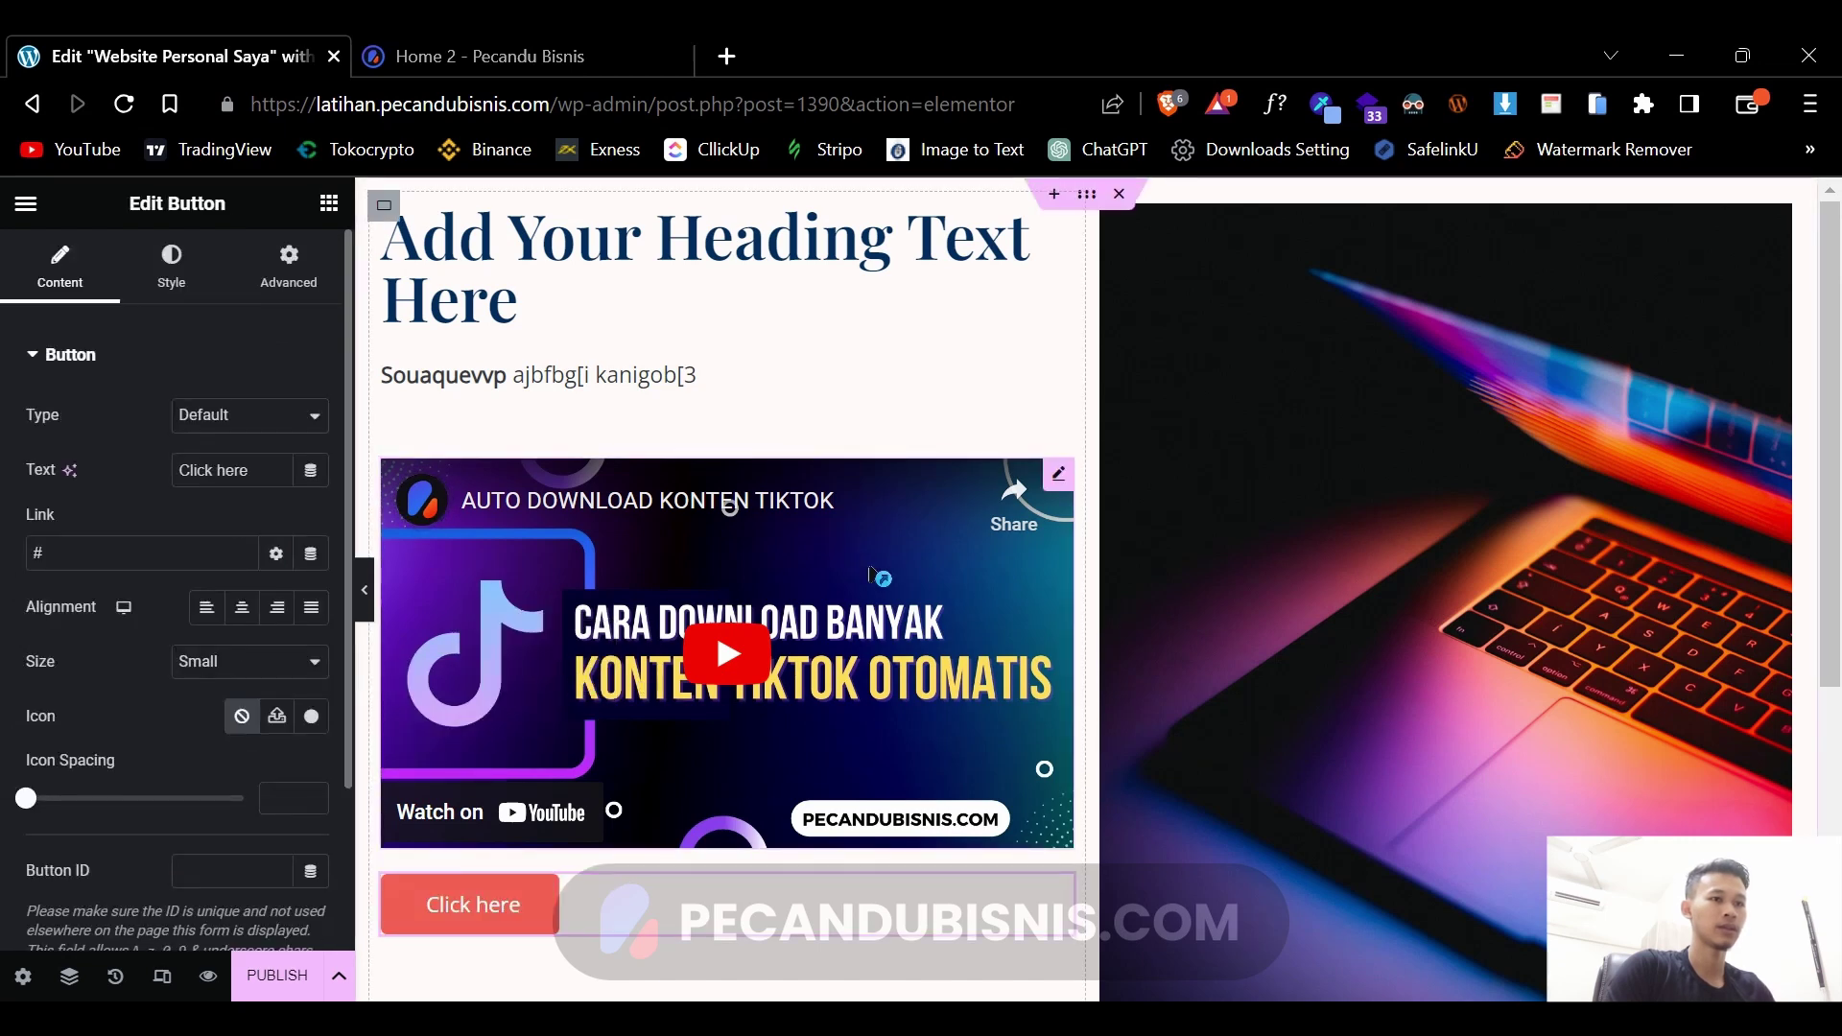
scroll(870, 574, down, 2)
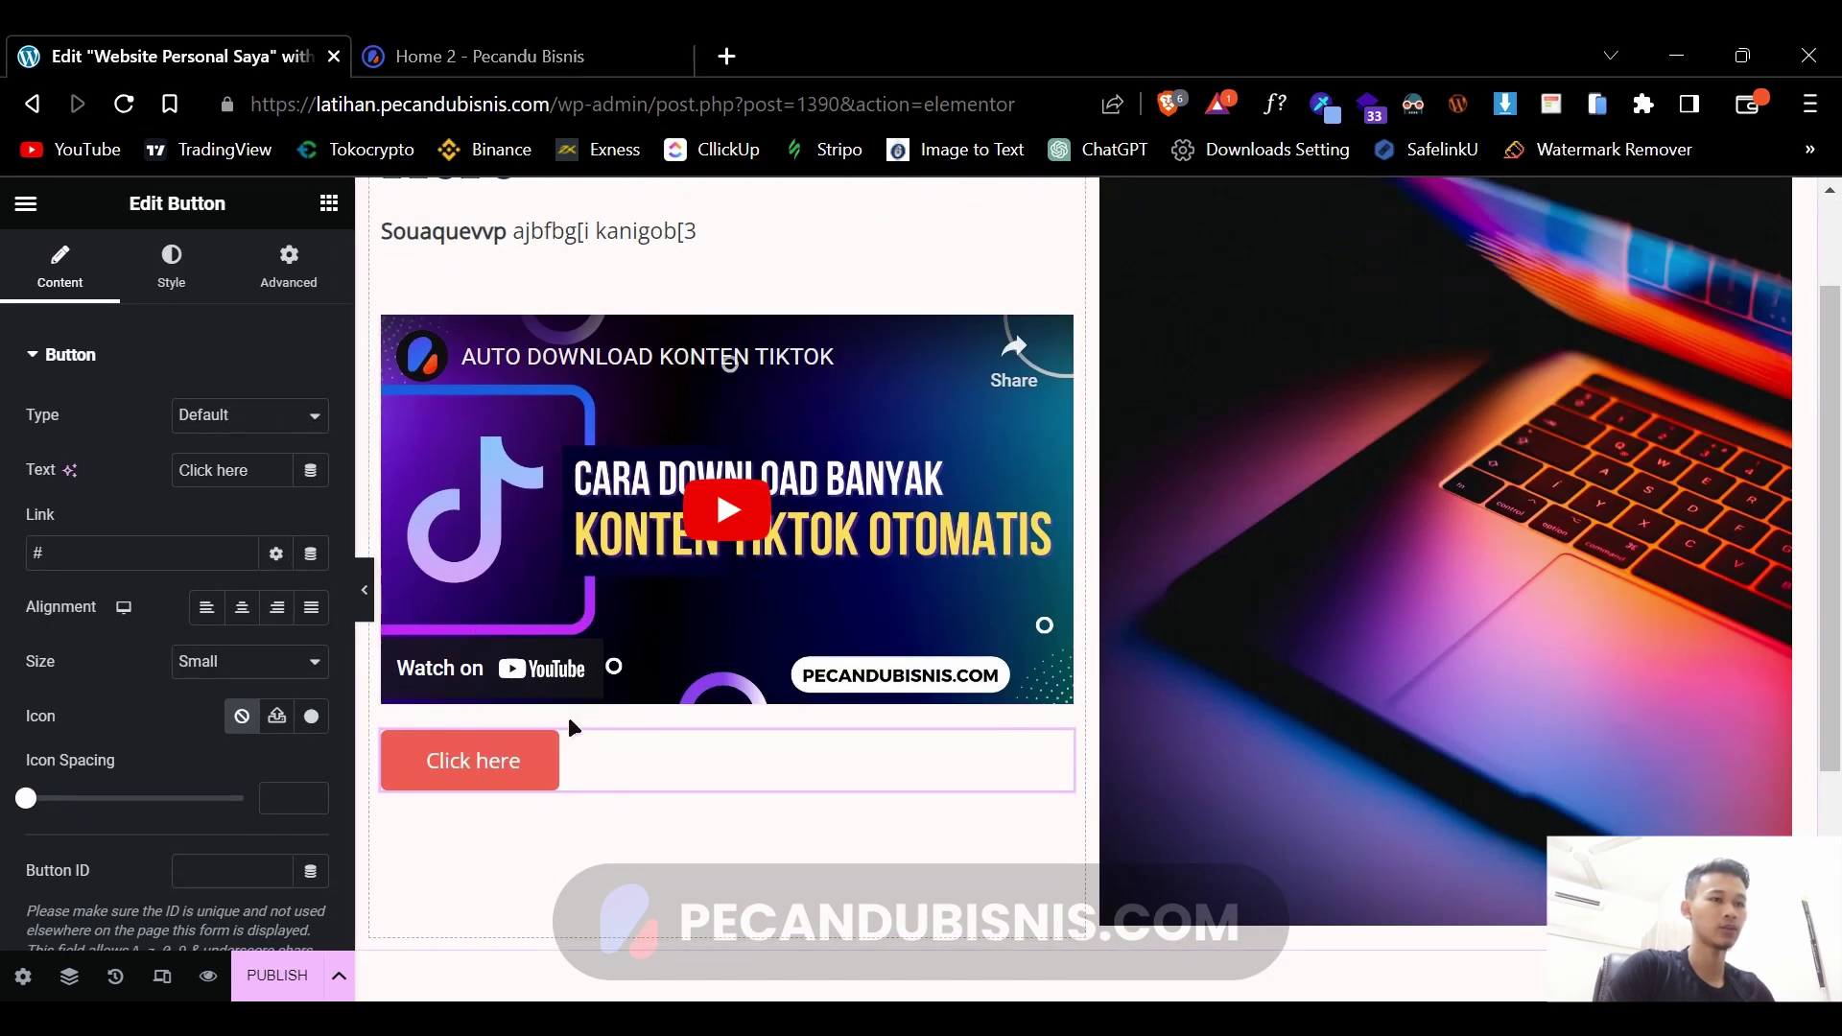
- Try the button's centre, right and justified alignments, settle on left alignment, and set its text to "Klik Disini"
click(244, 609)
click(279, 609)
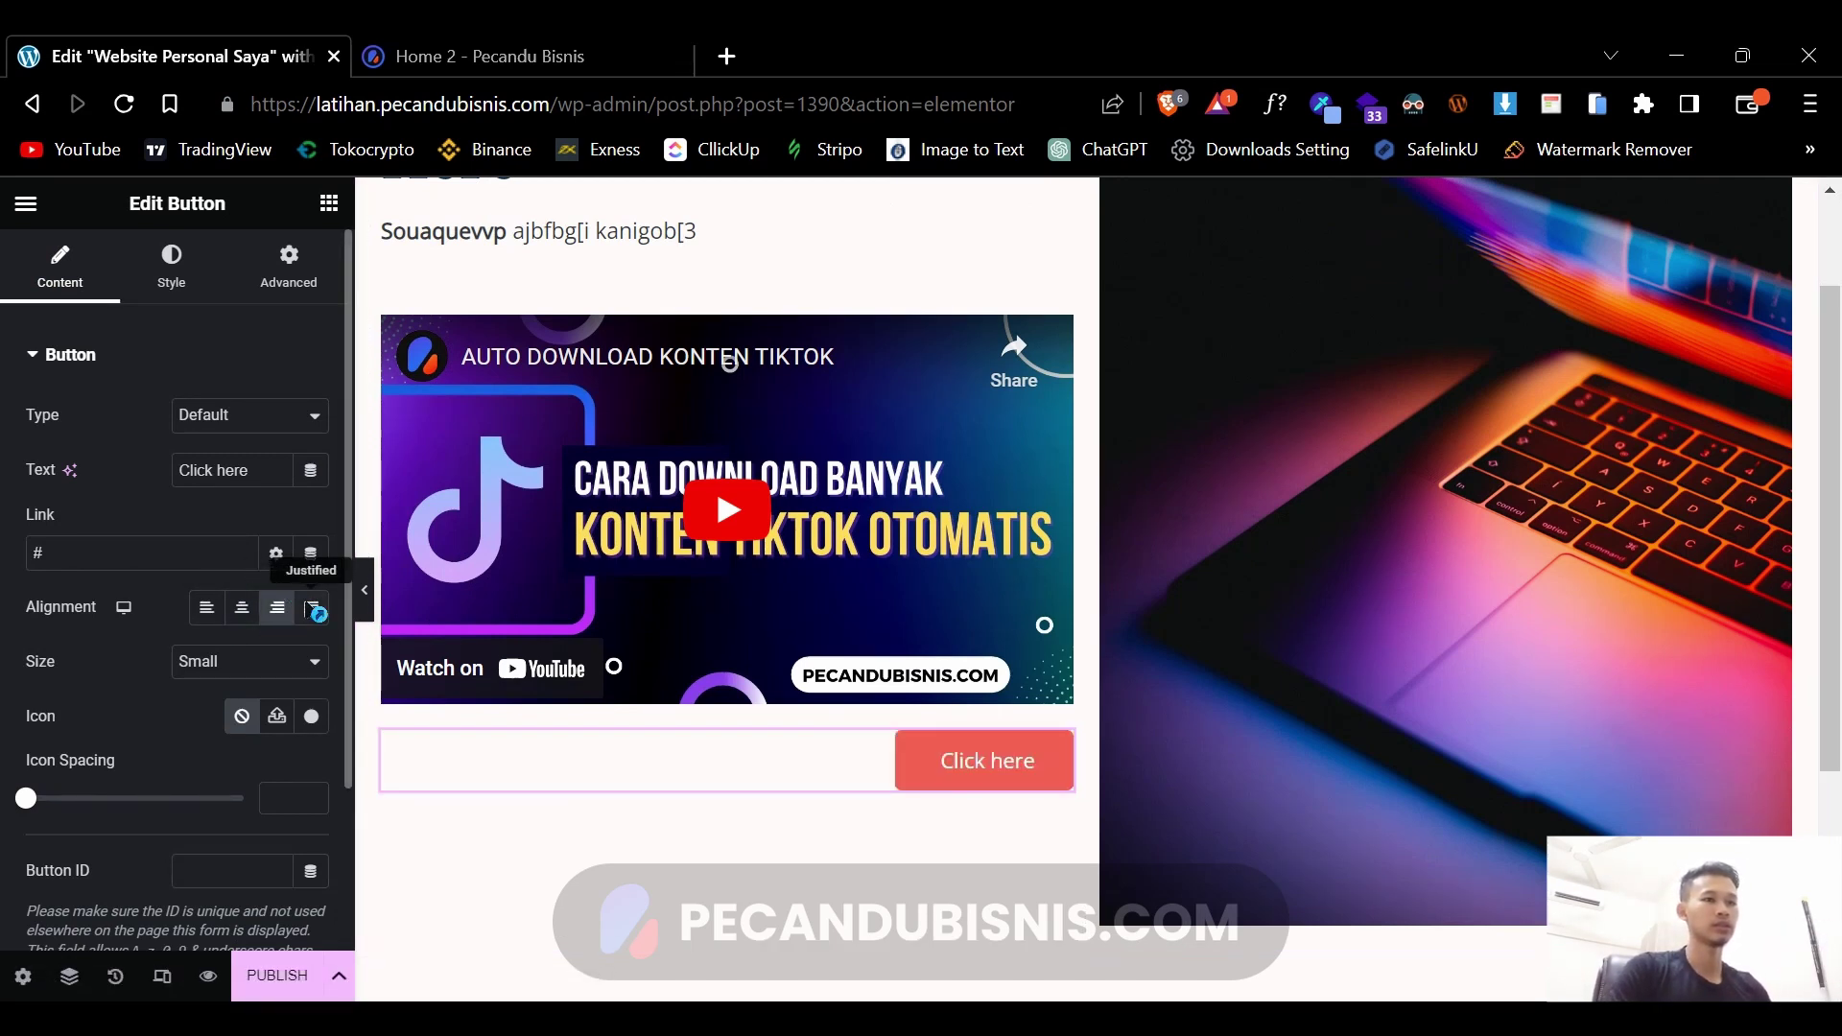
click(313, 609)
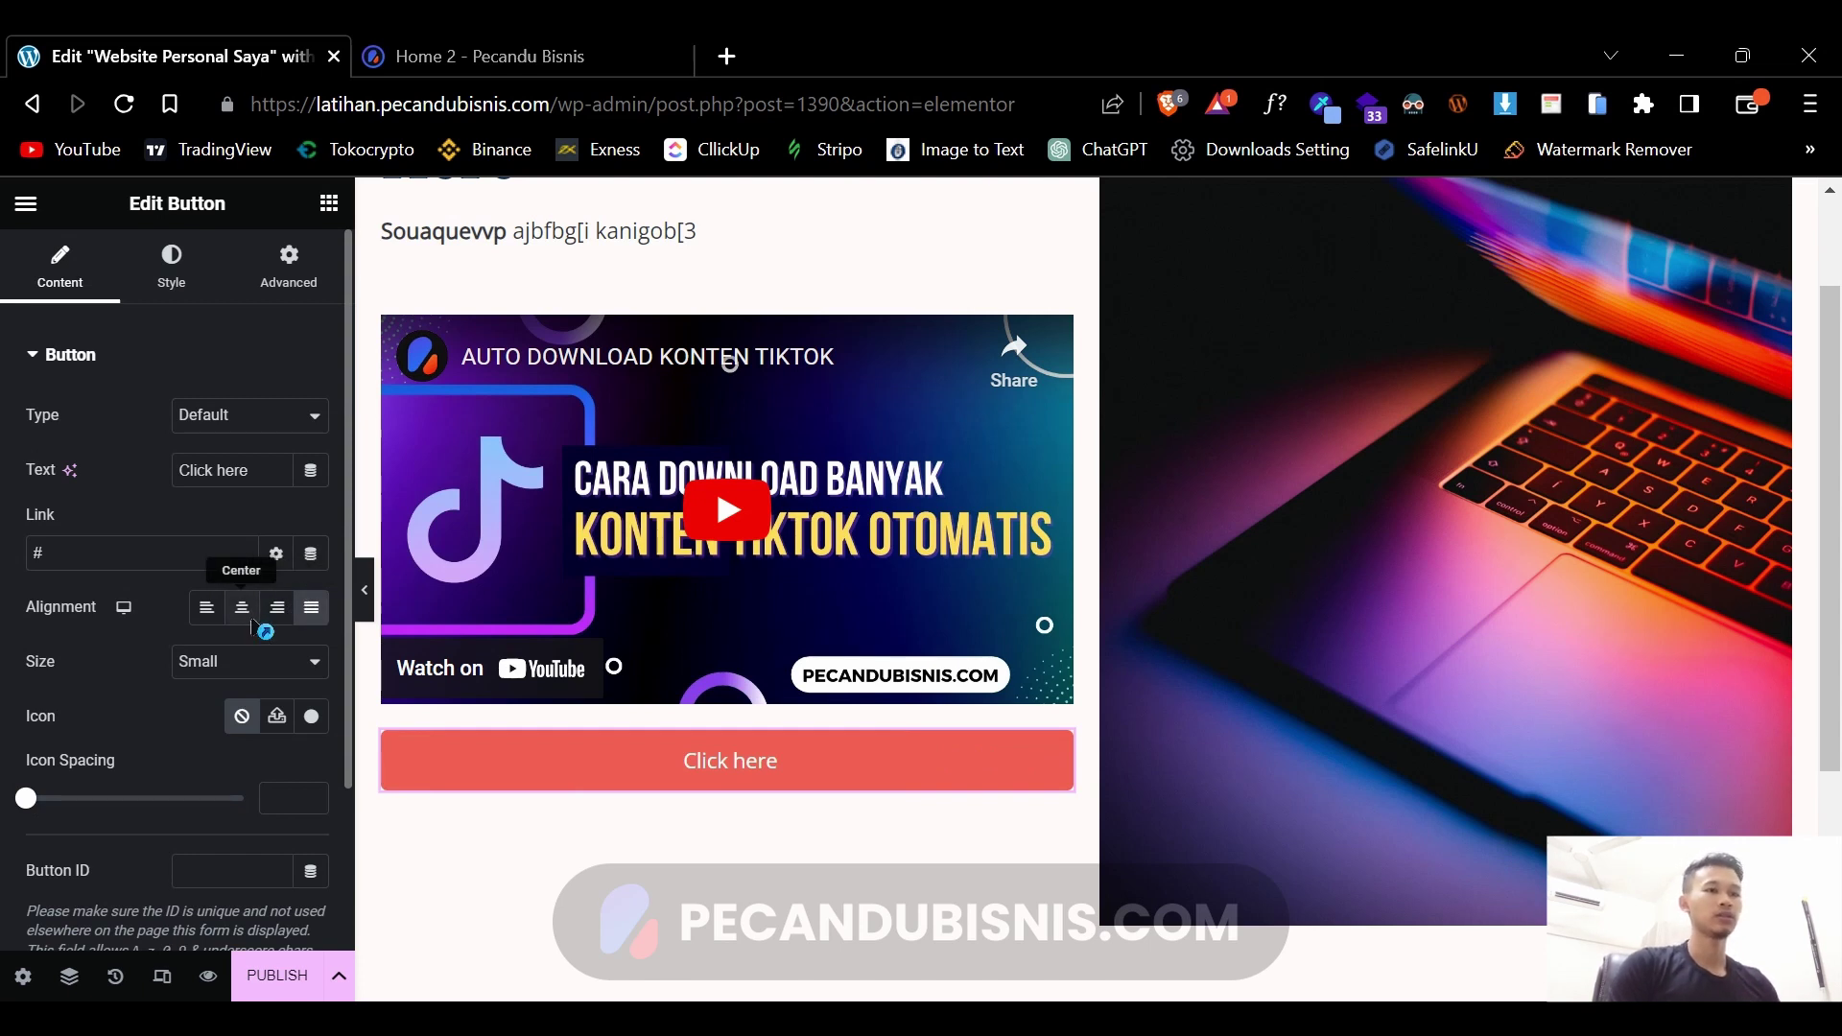
click(208, 610)
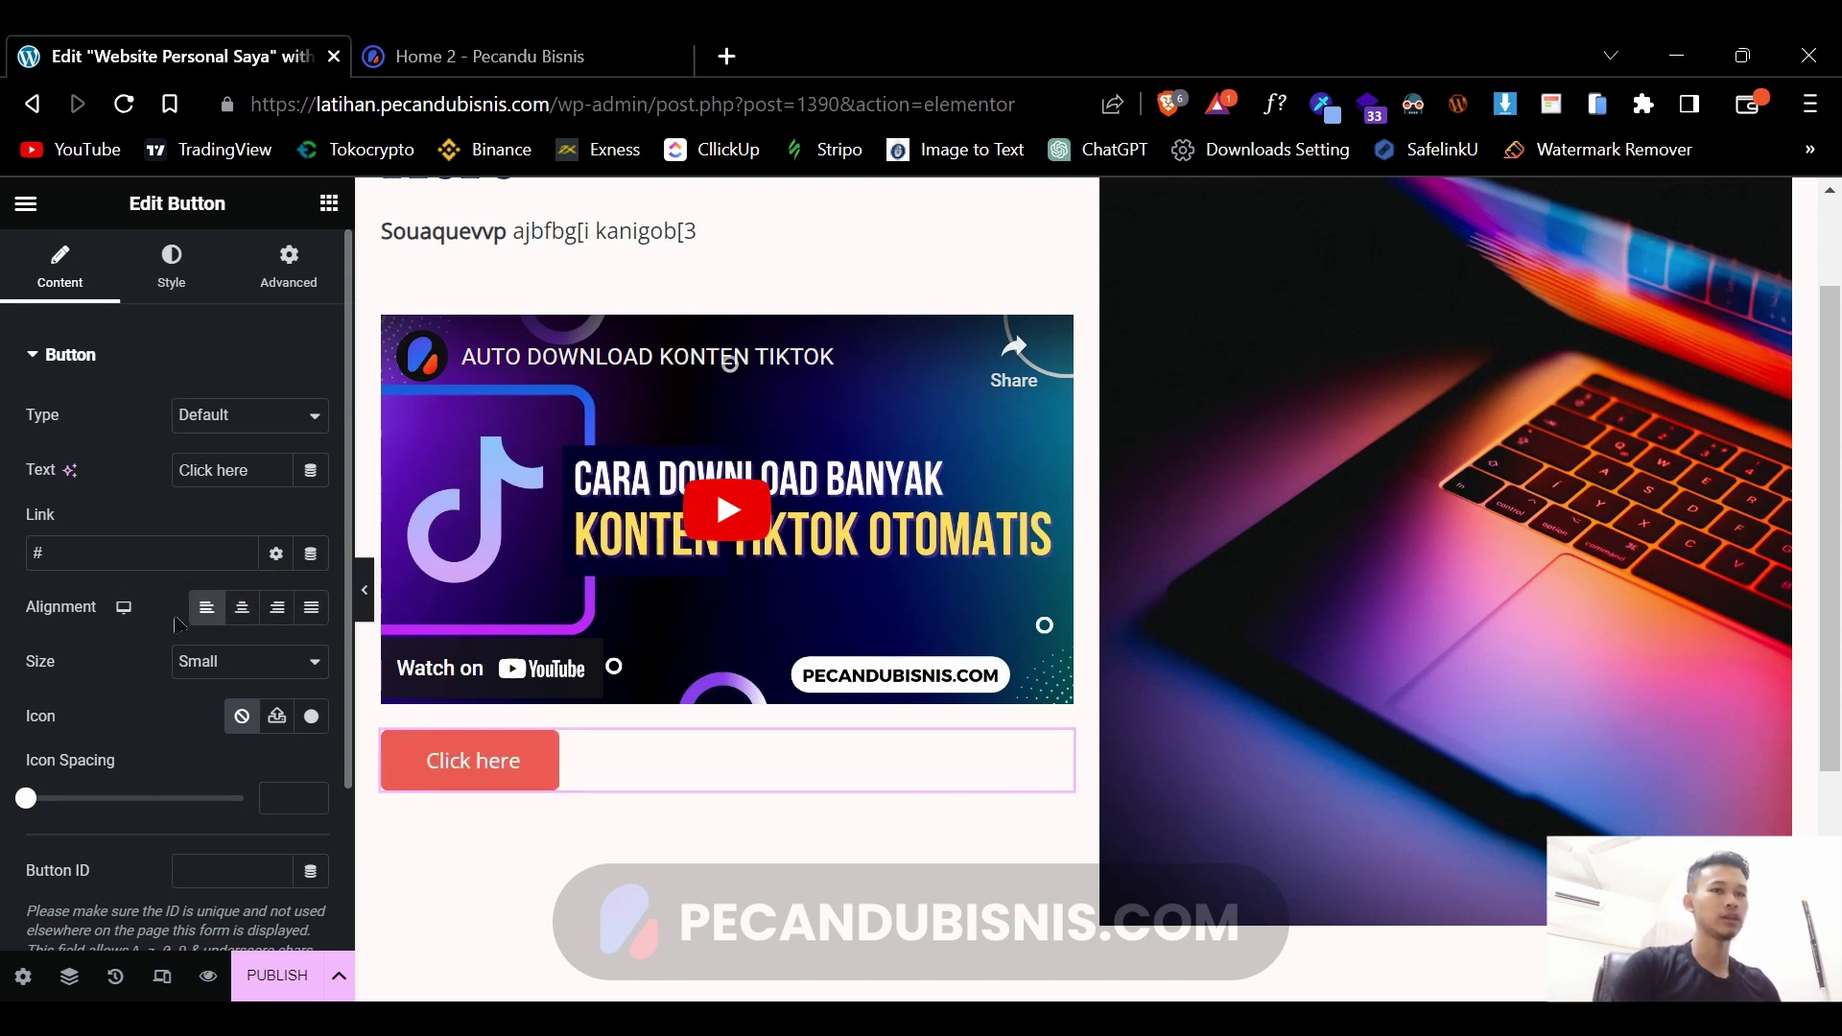
drag(268, 480, 93, 488)
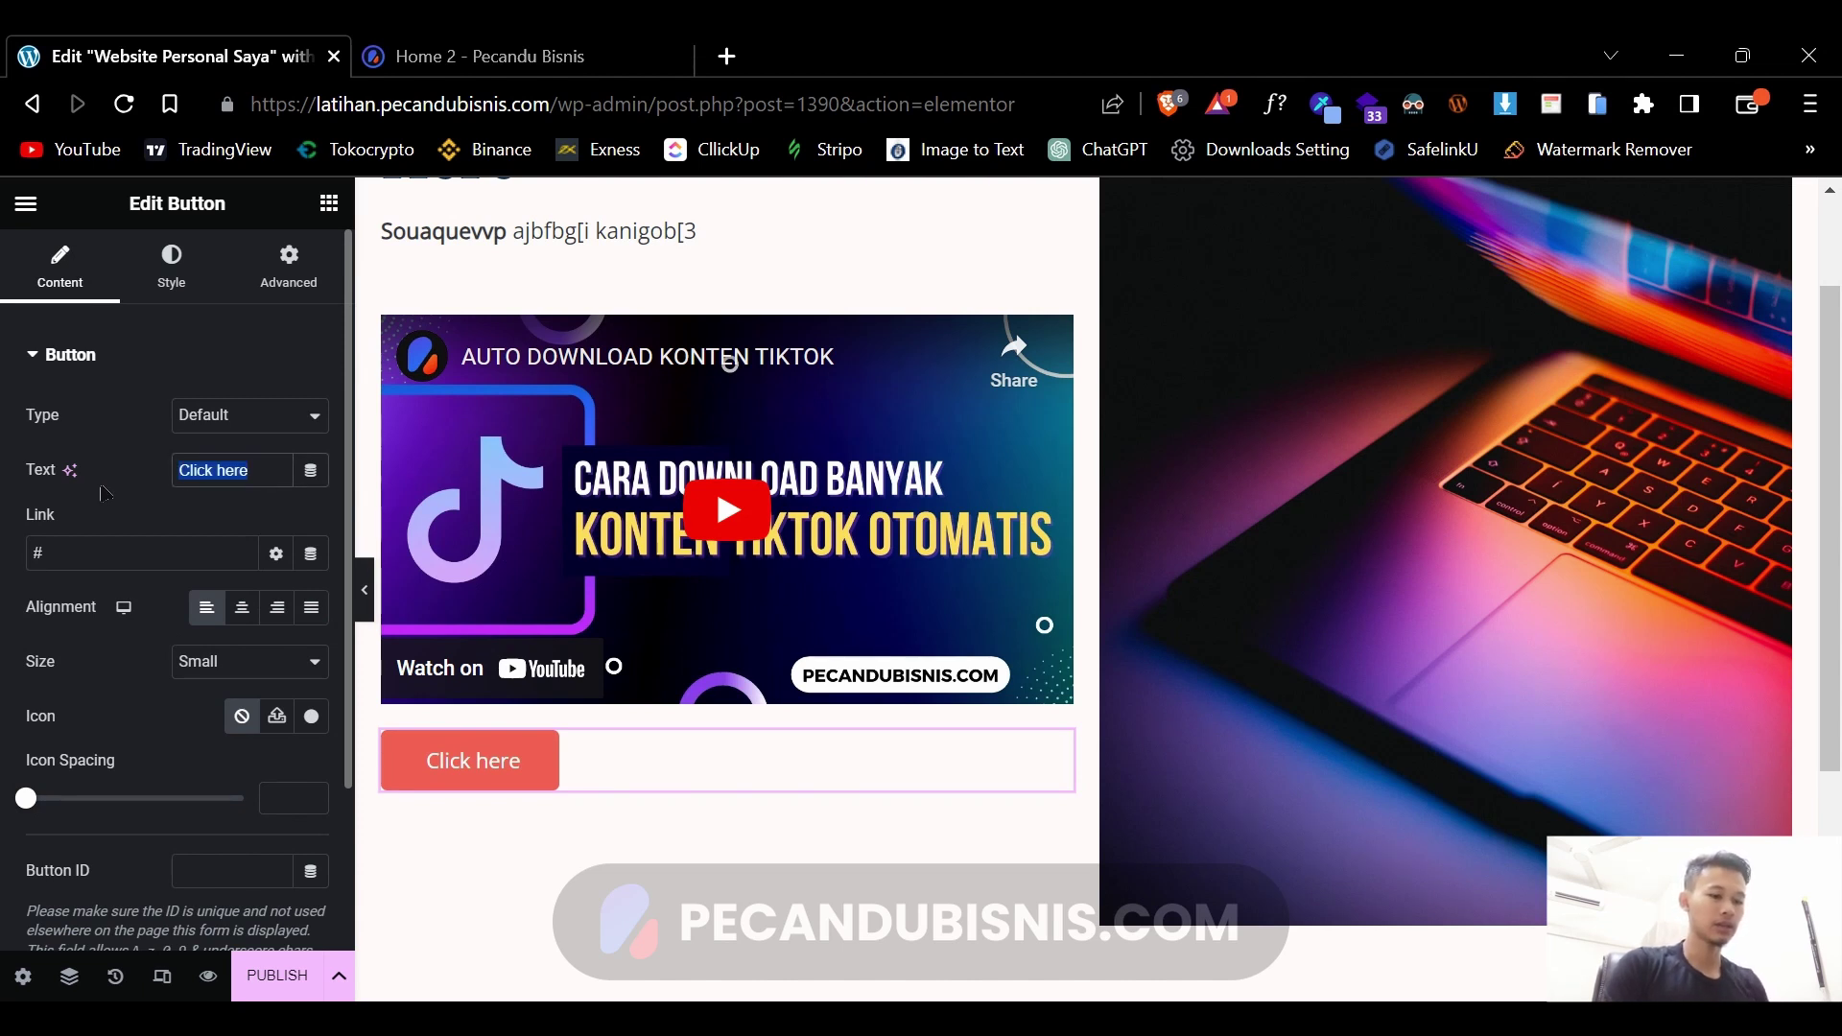
text(Klik Disini)
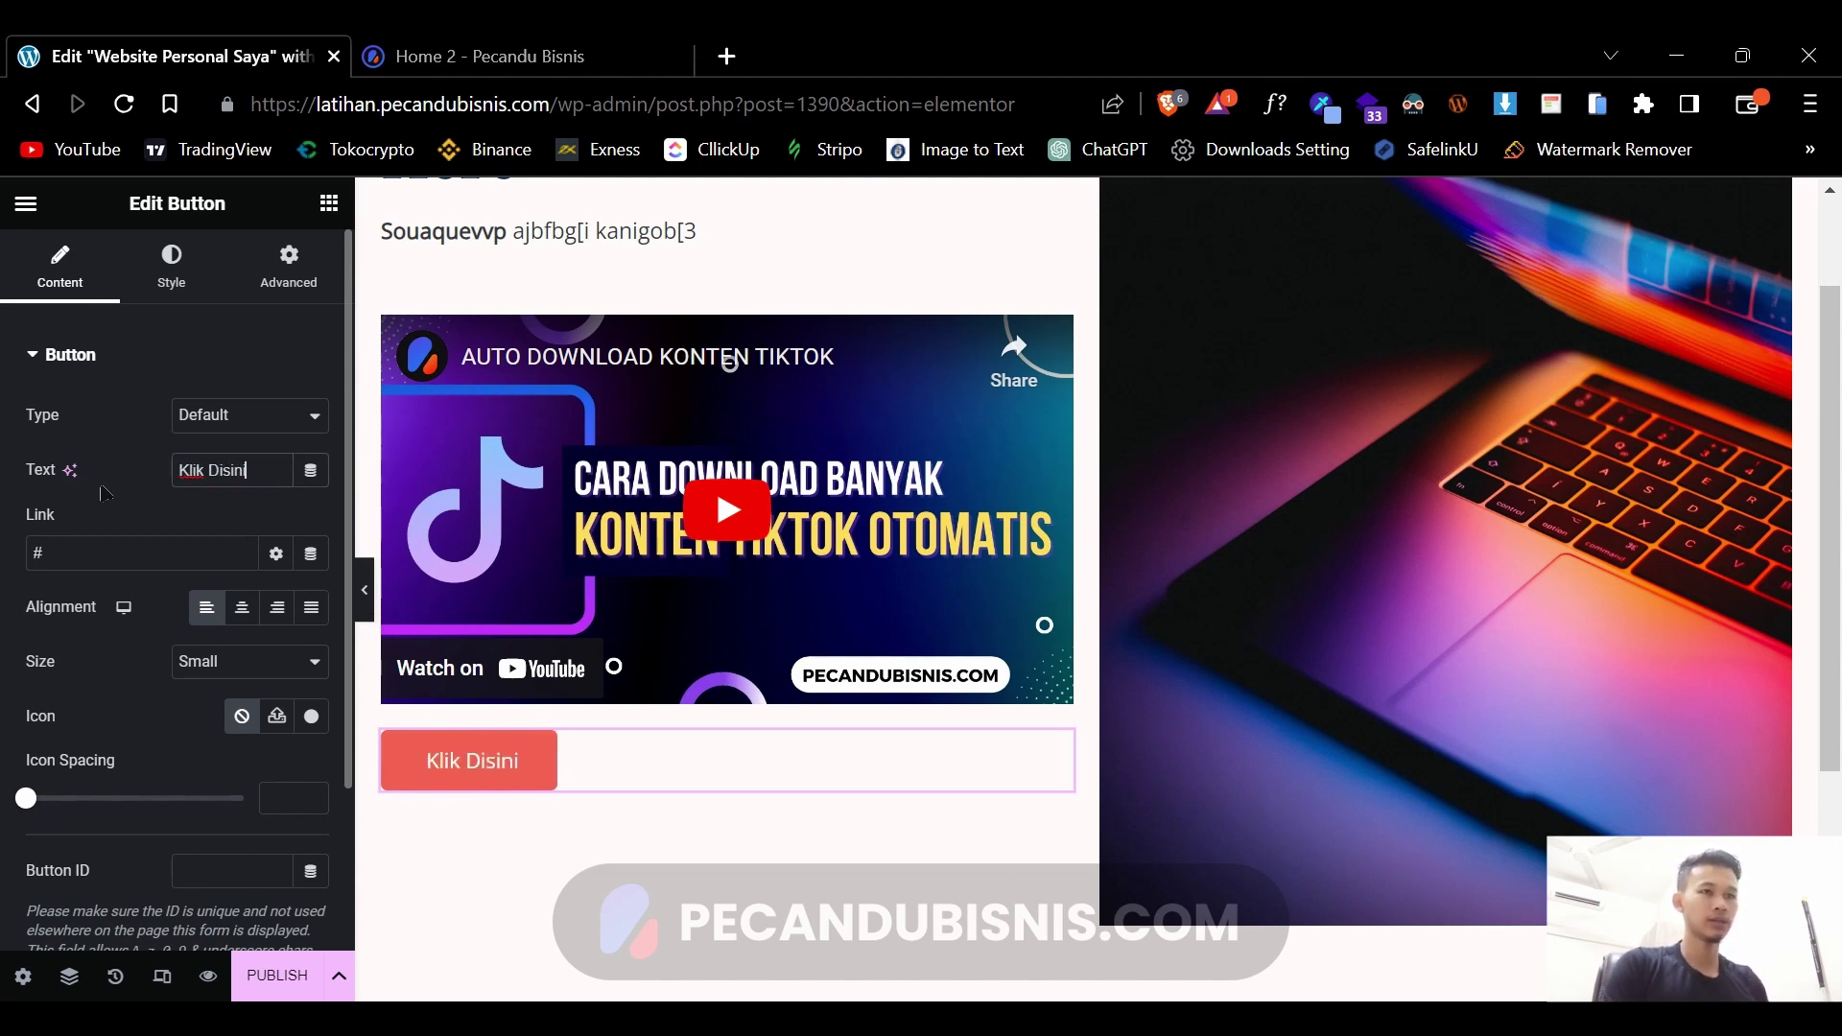
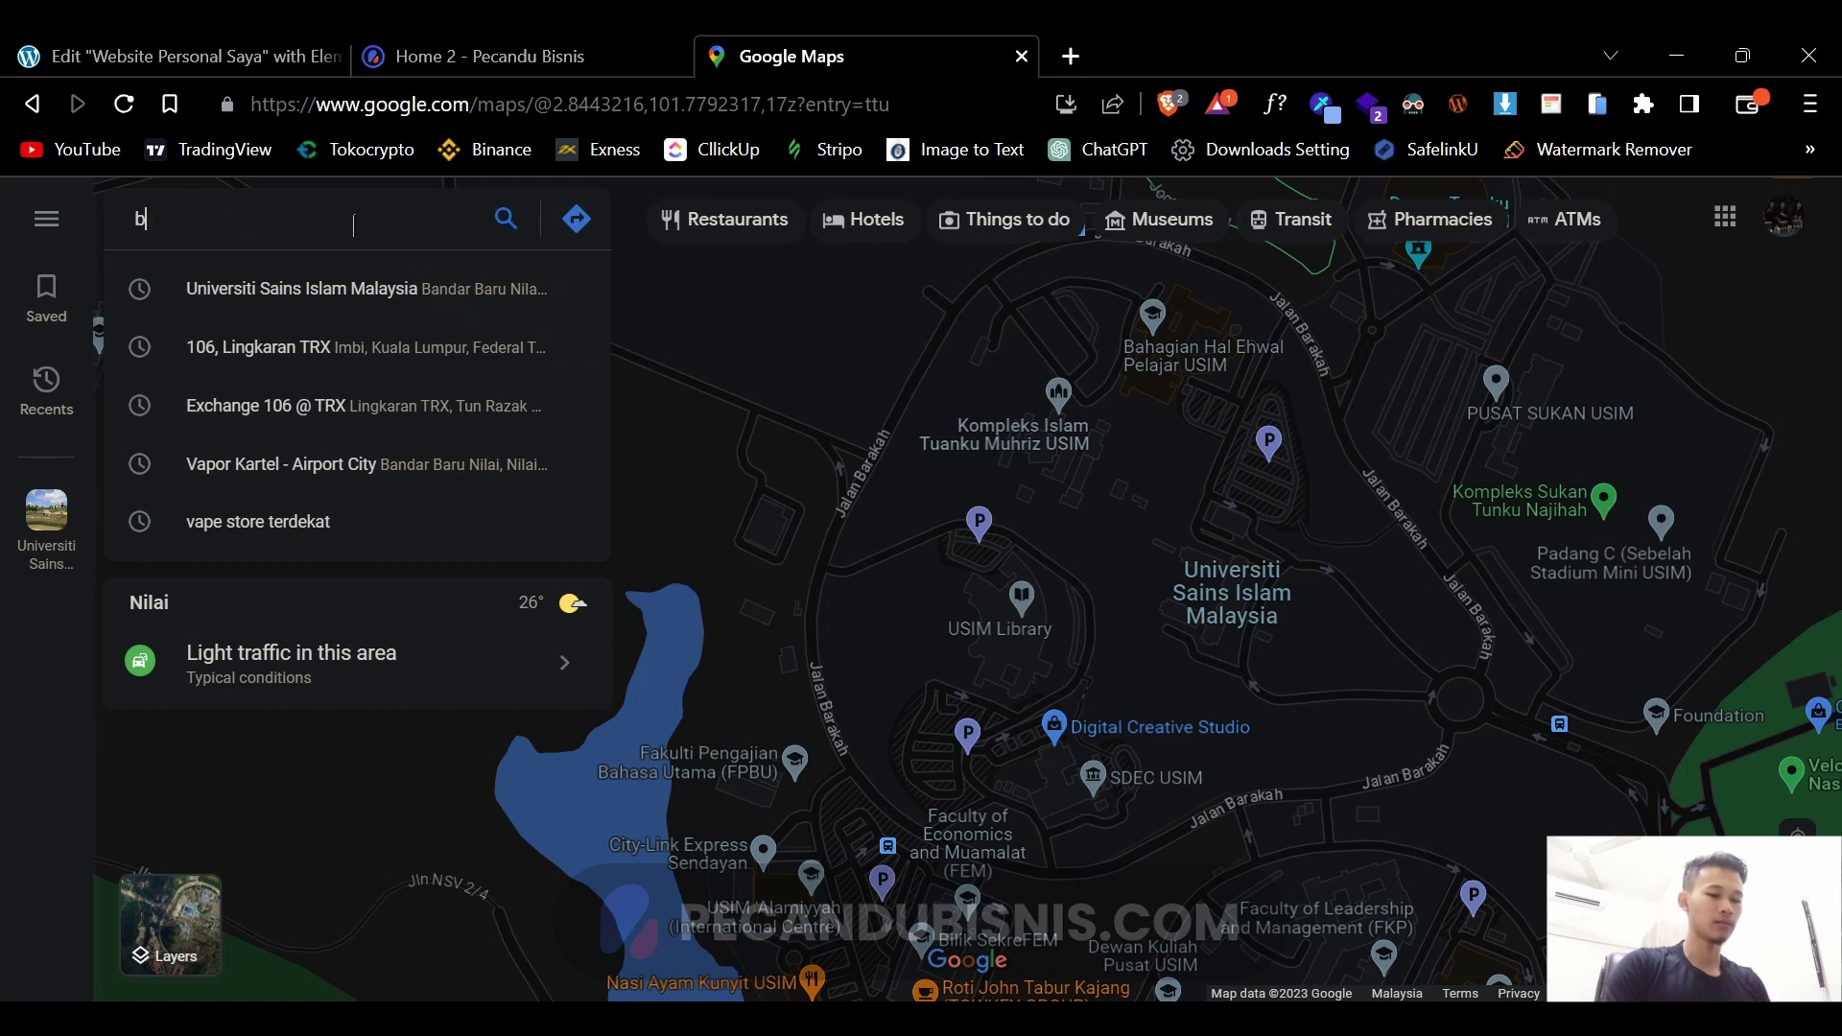
- Search Google Maps for "barbershop terdekat" and open the Joe's Barbershop Nilai listing
text(barbershop)
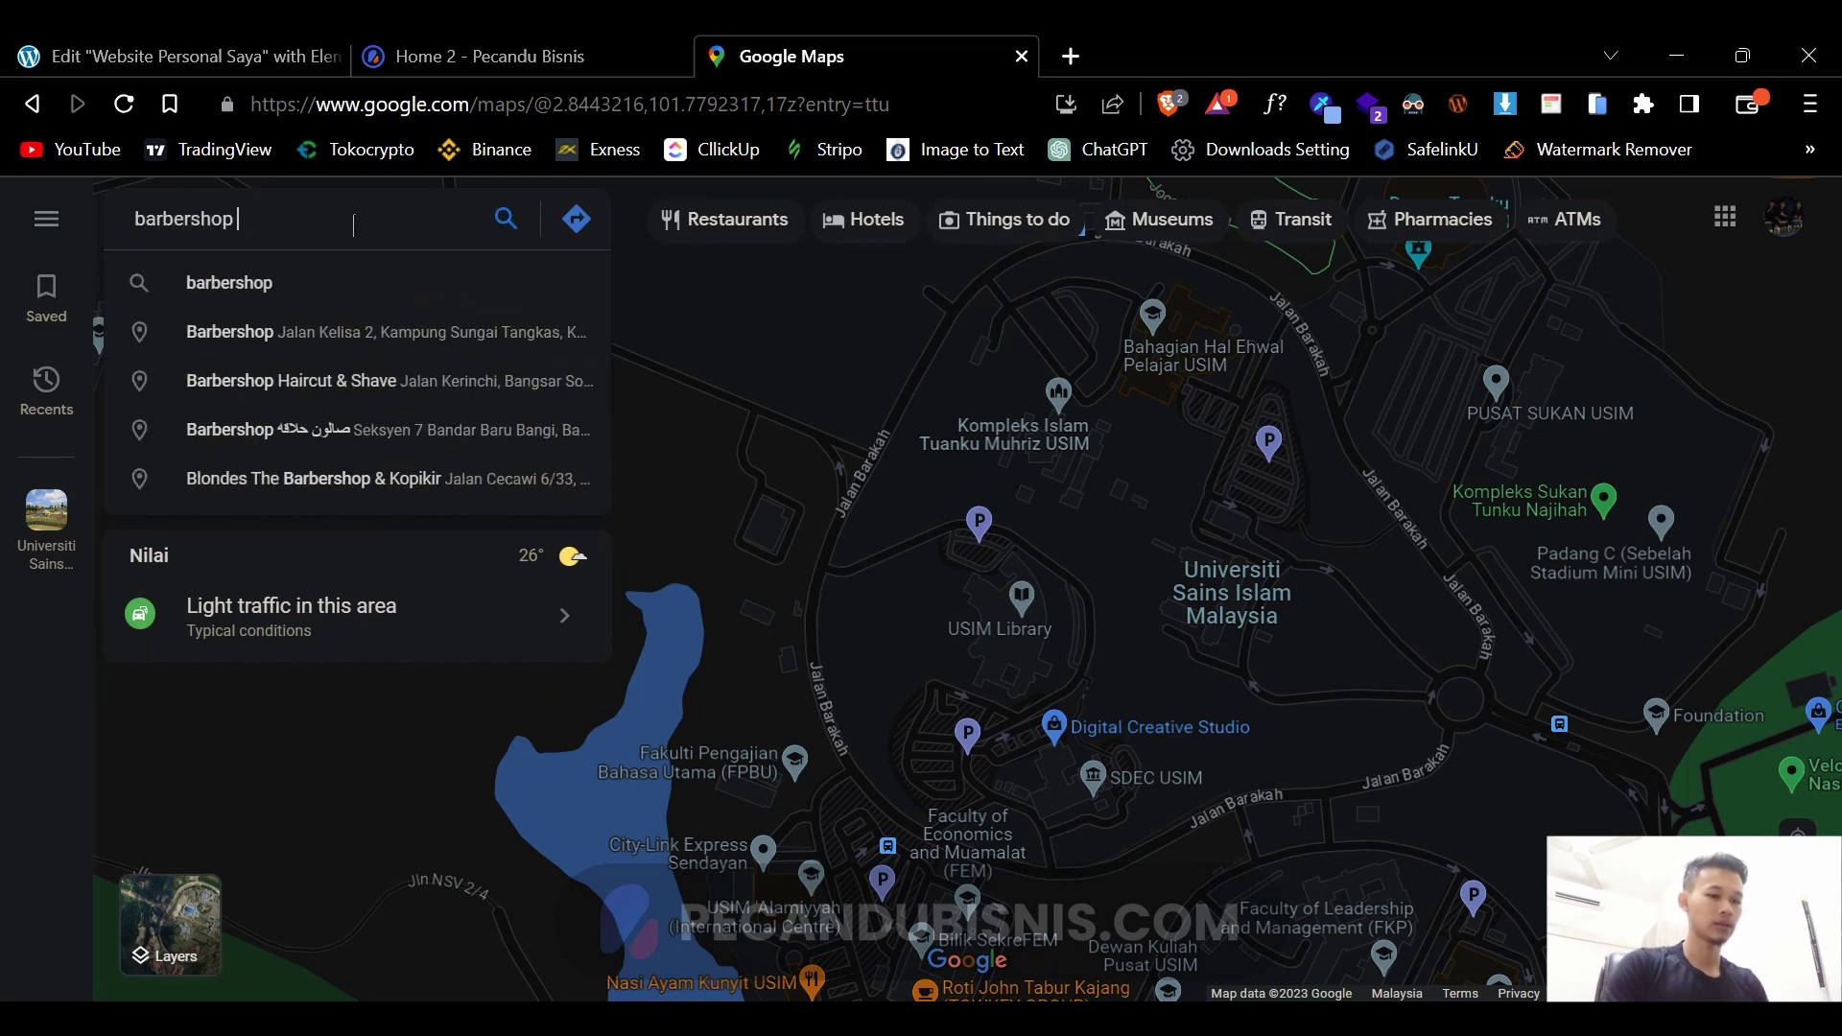
text( terdekat)
key(Return)
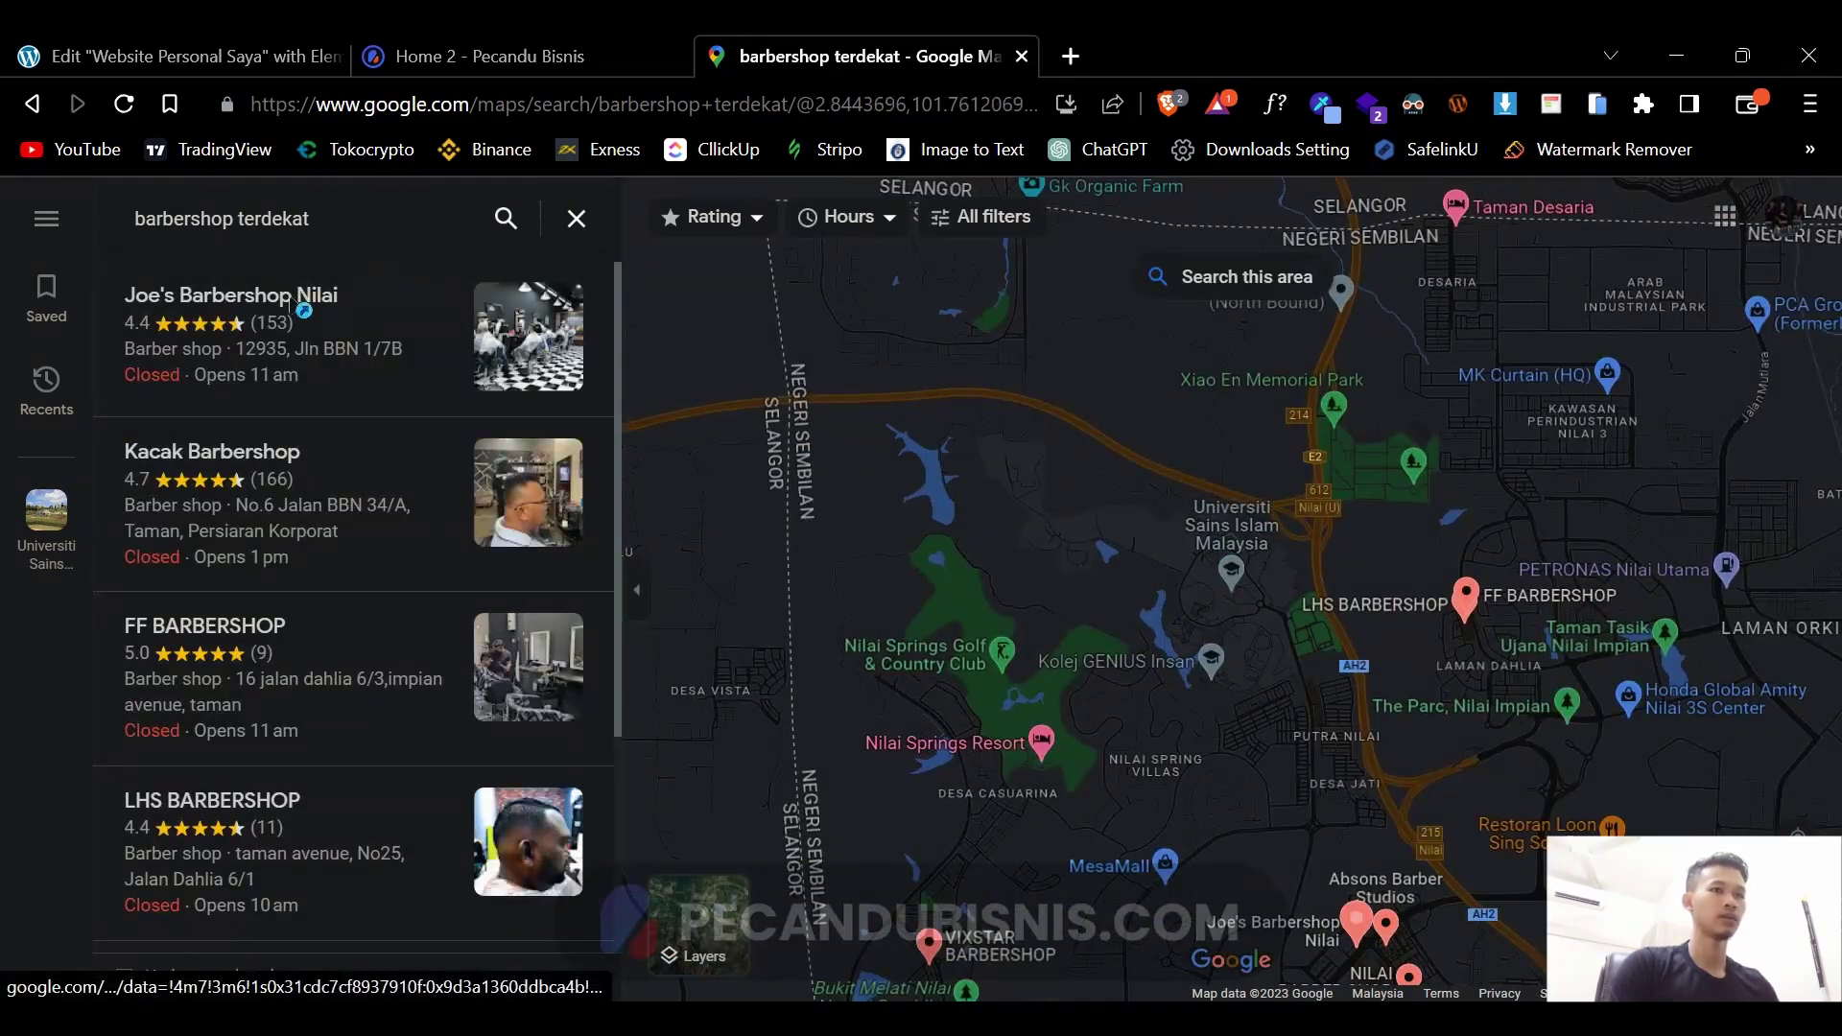
click(293, 307)
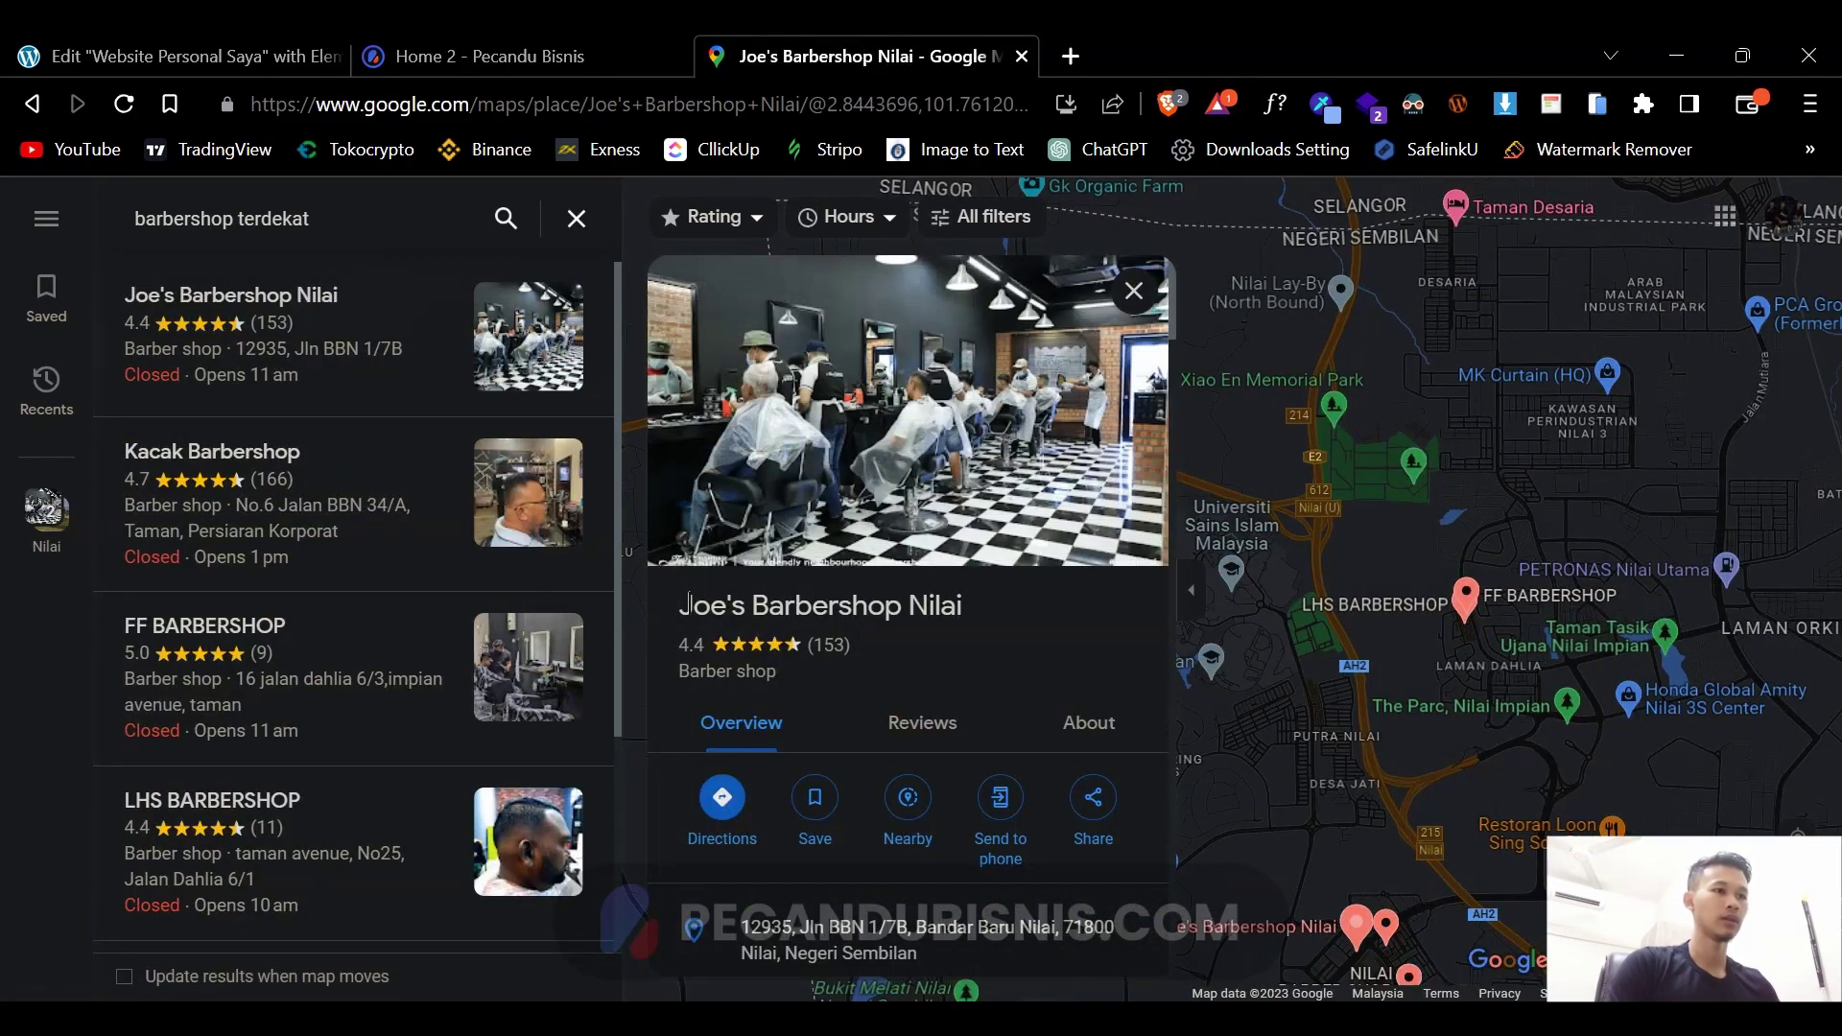
- Copy the name "Joe's Barbershop Nilai" from the listing and use it as the Google Maps widget's location in Elementor
drag(732, 606, 925, 606)
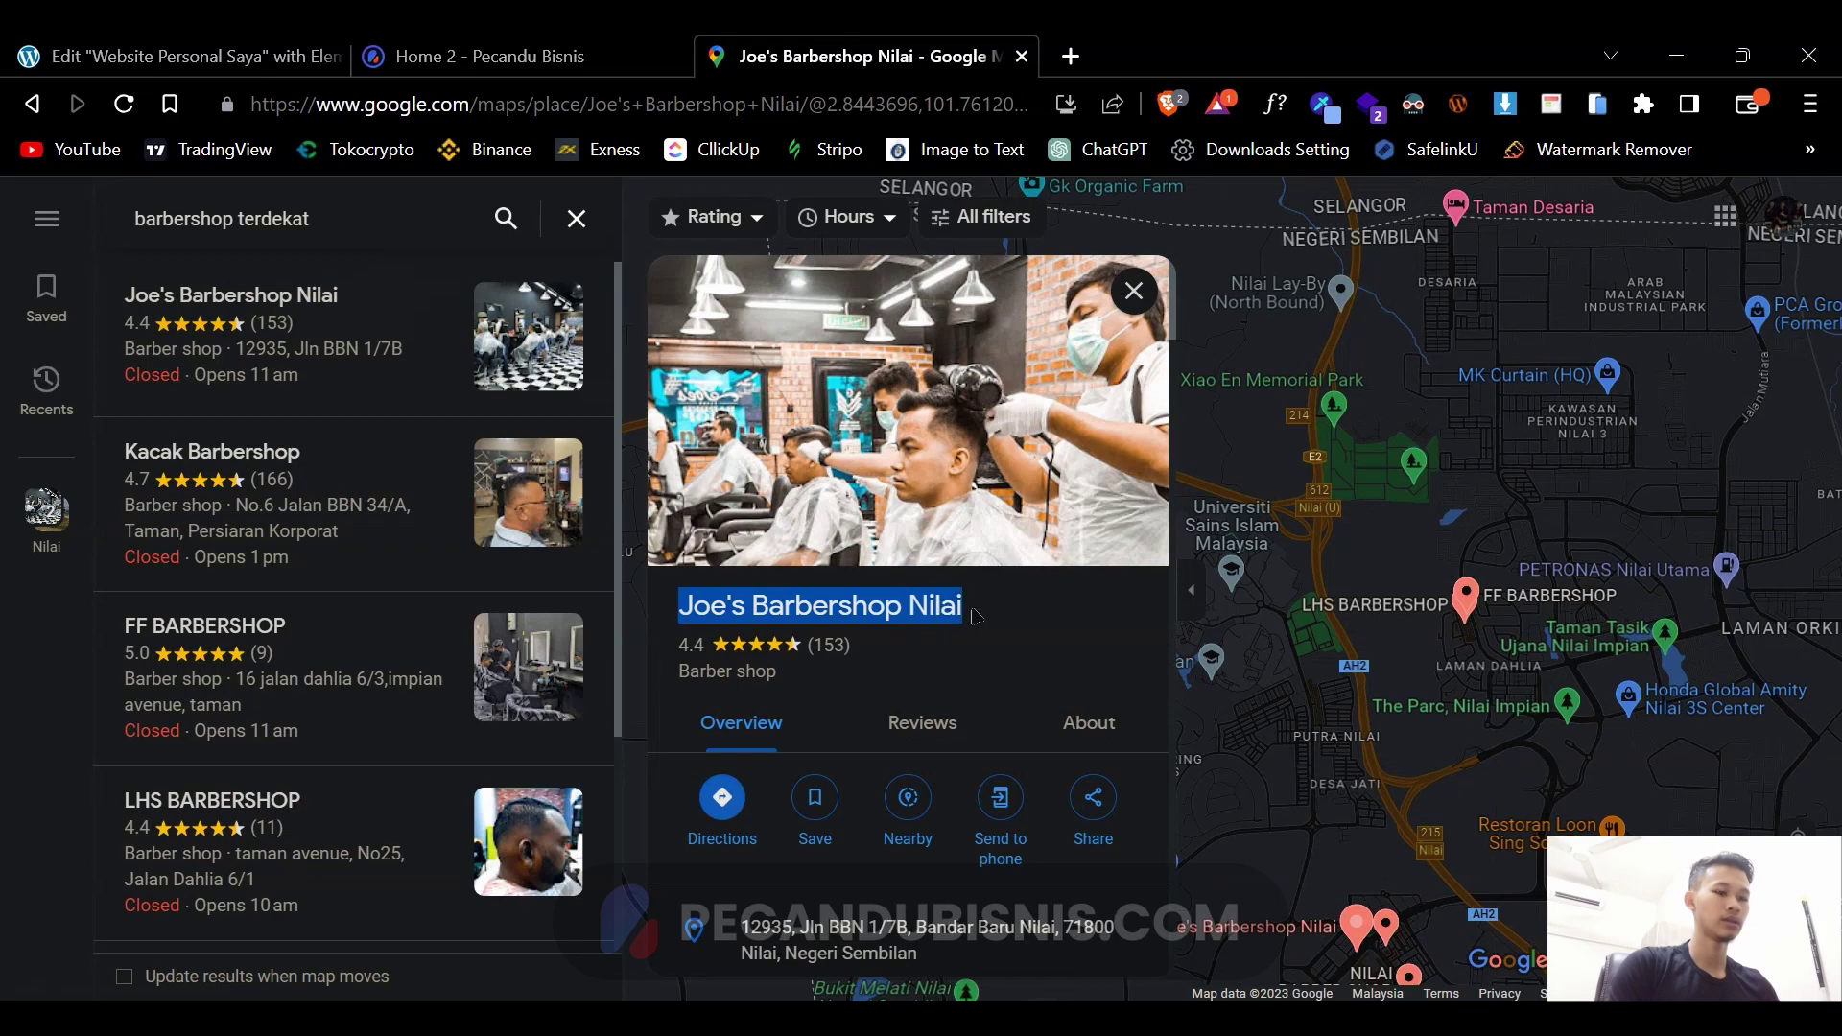
key(ctrl+shift+Tab)
key(ctrl+shift+Tab)
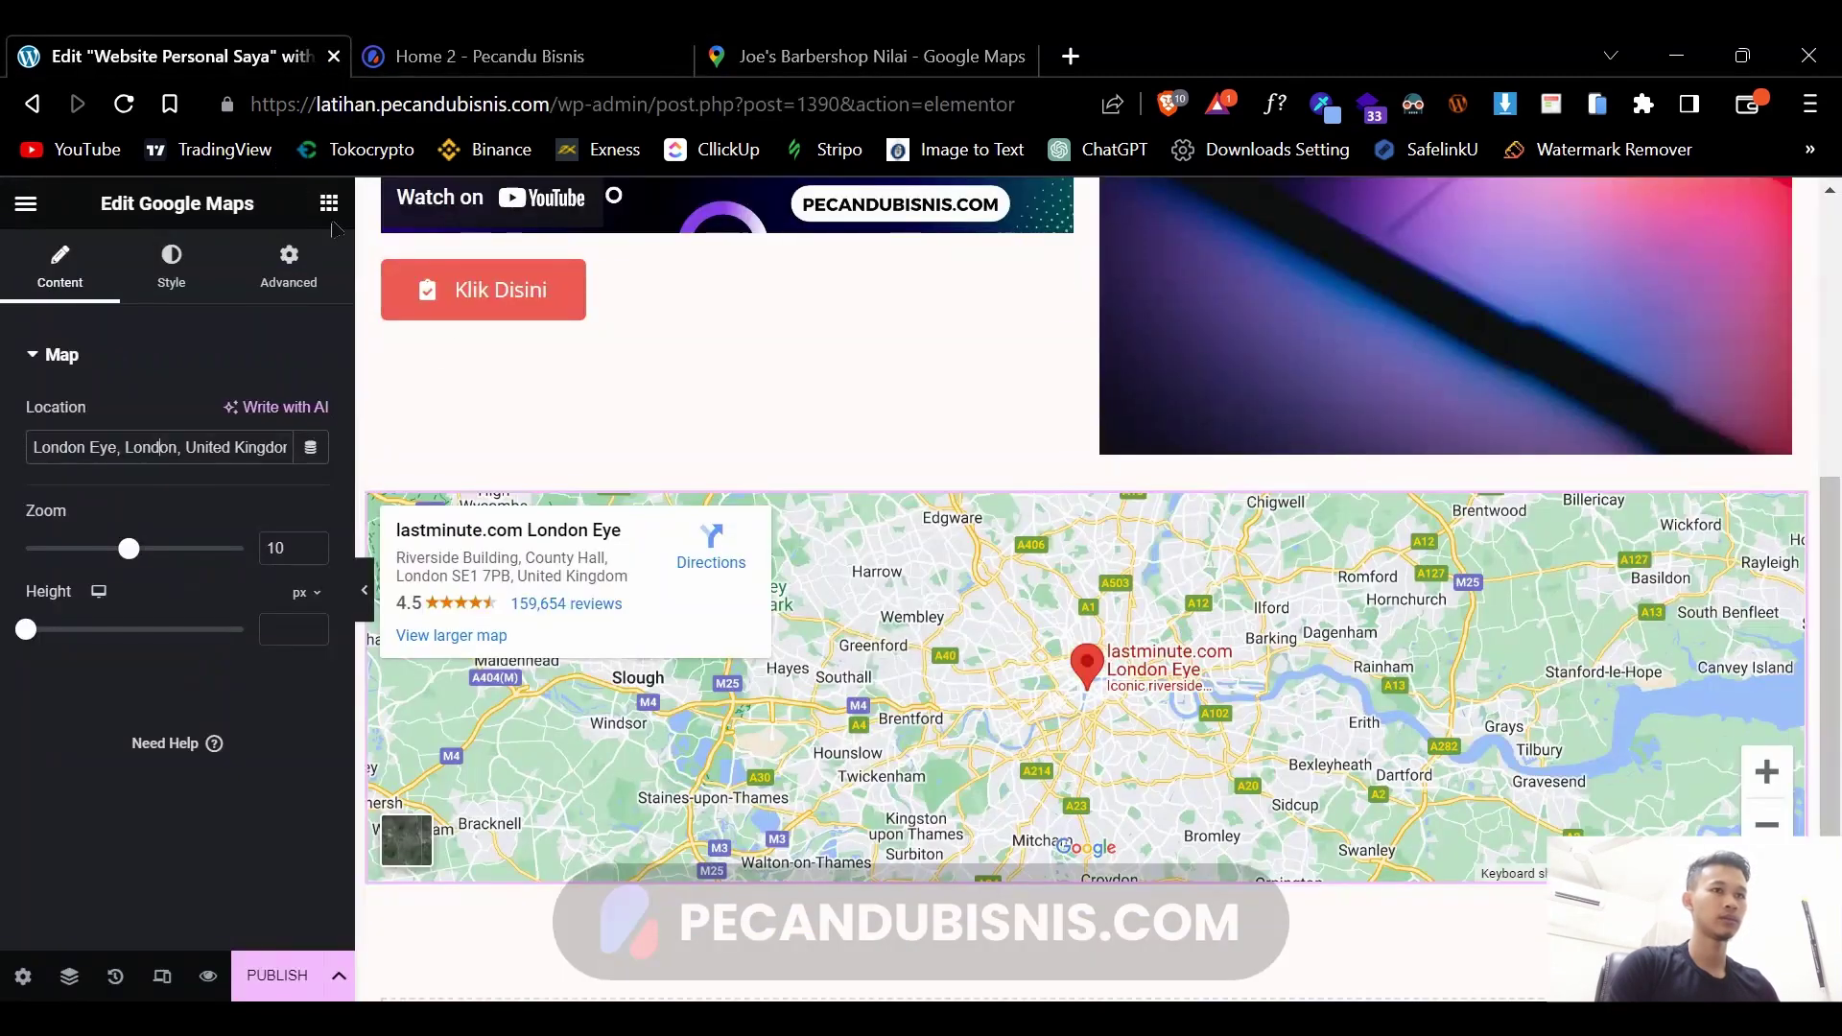
triple_click(159, 447)
text(Joe's Barbershop Nilai)
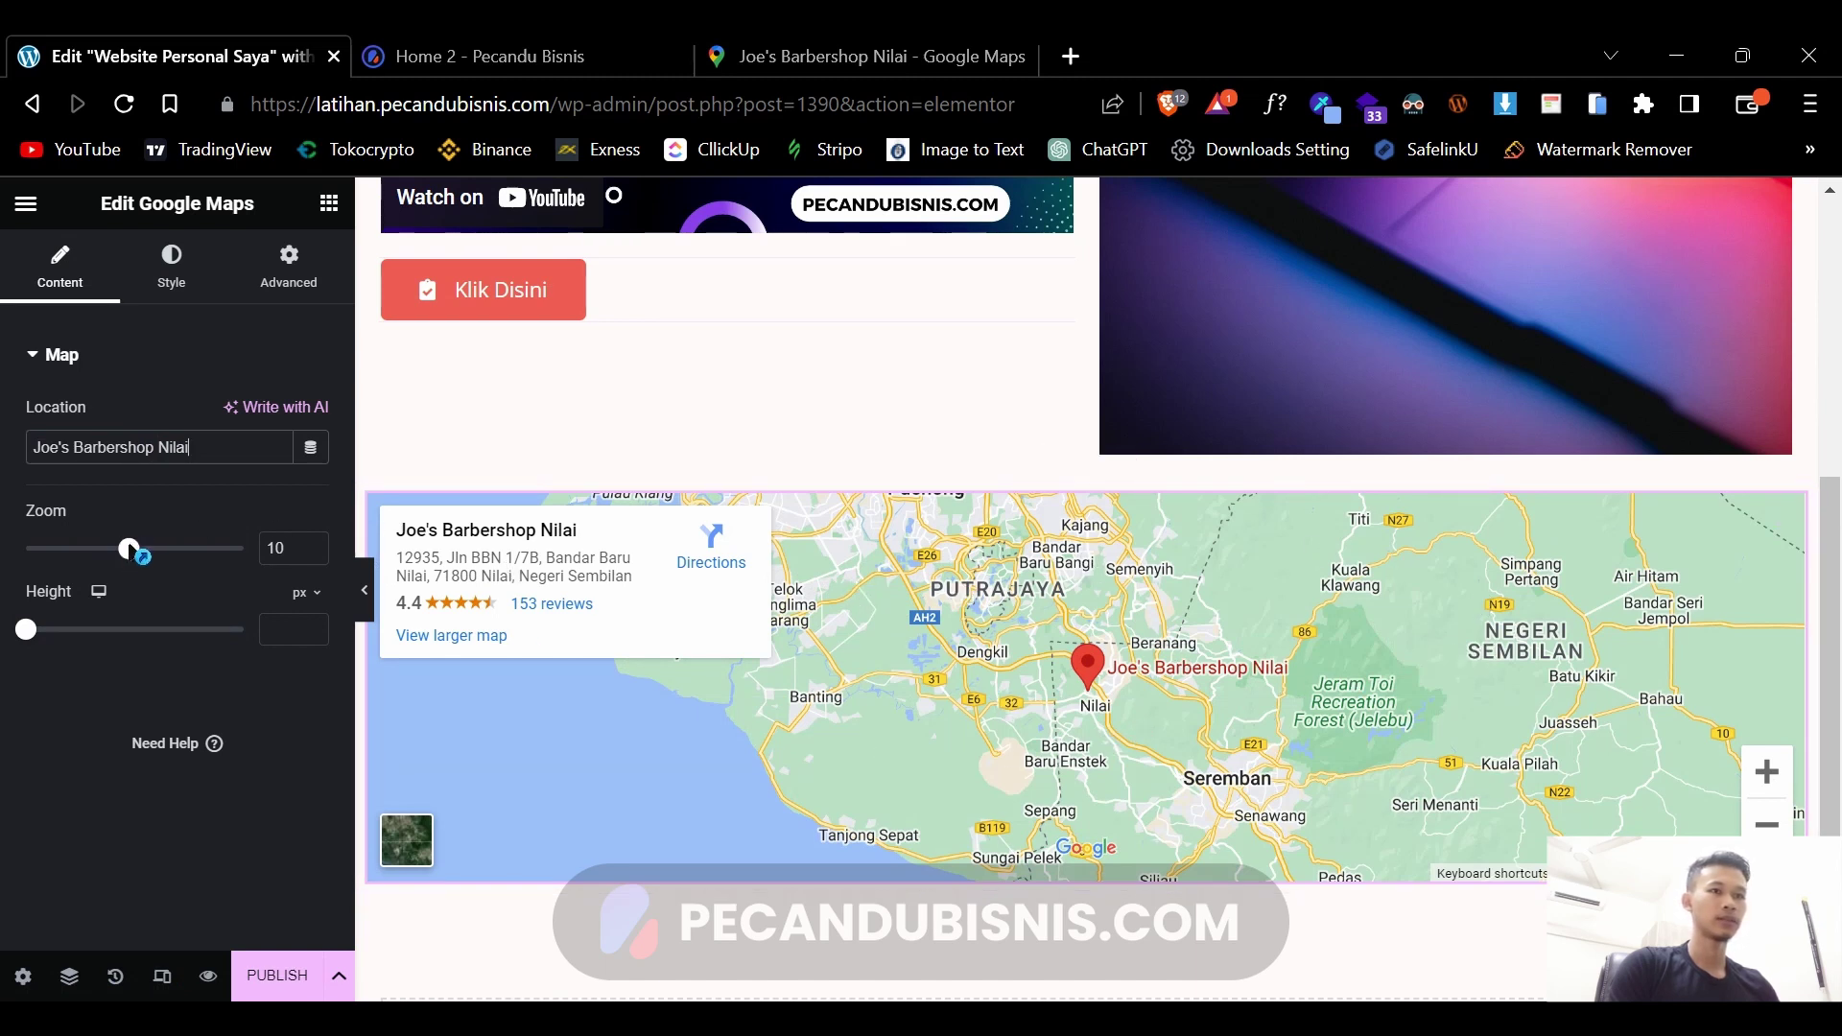
- Set the Google Maps widget's zoom to 15 and its height to 440 px
drag(129, 549, 151, 549)
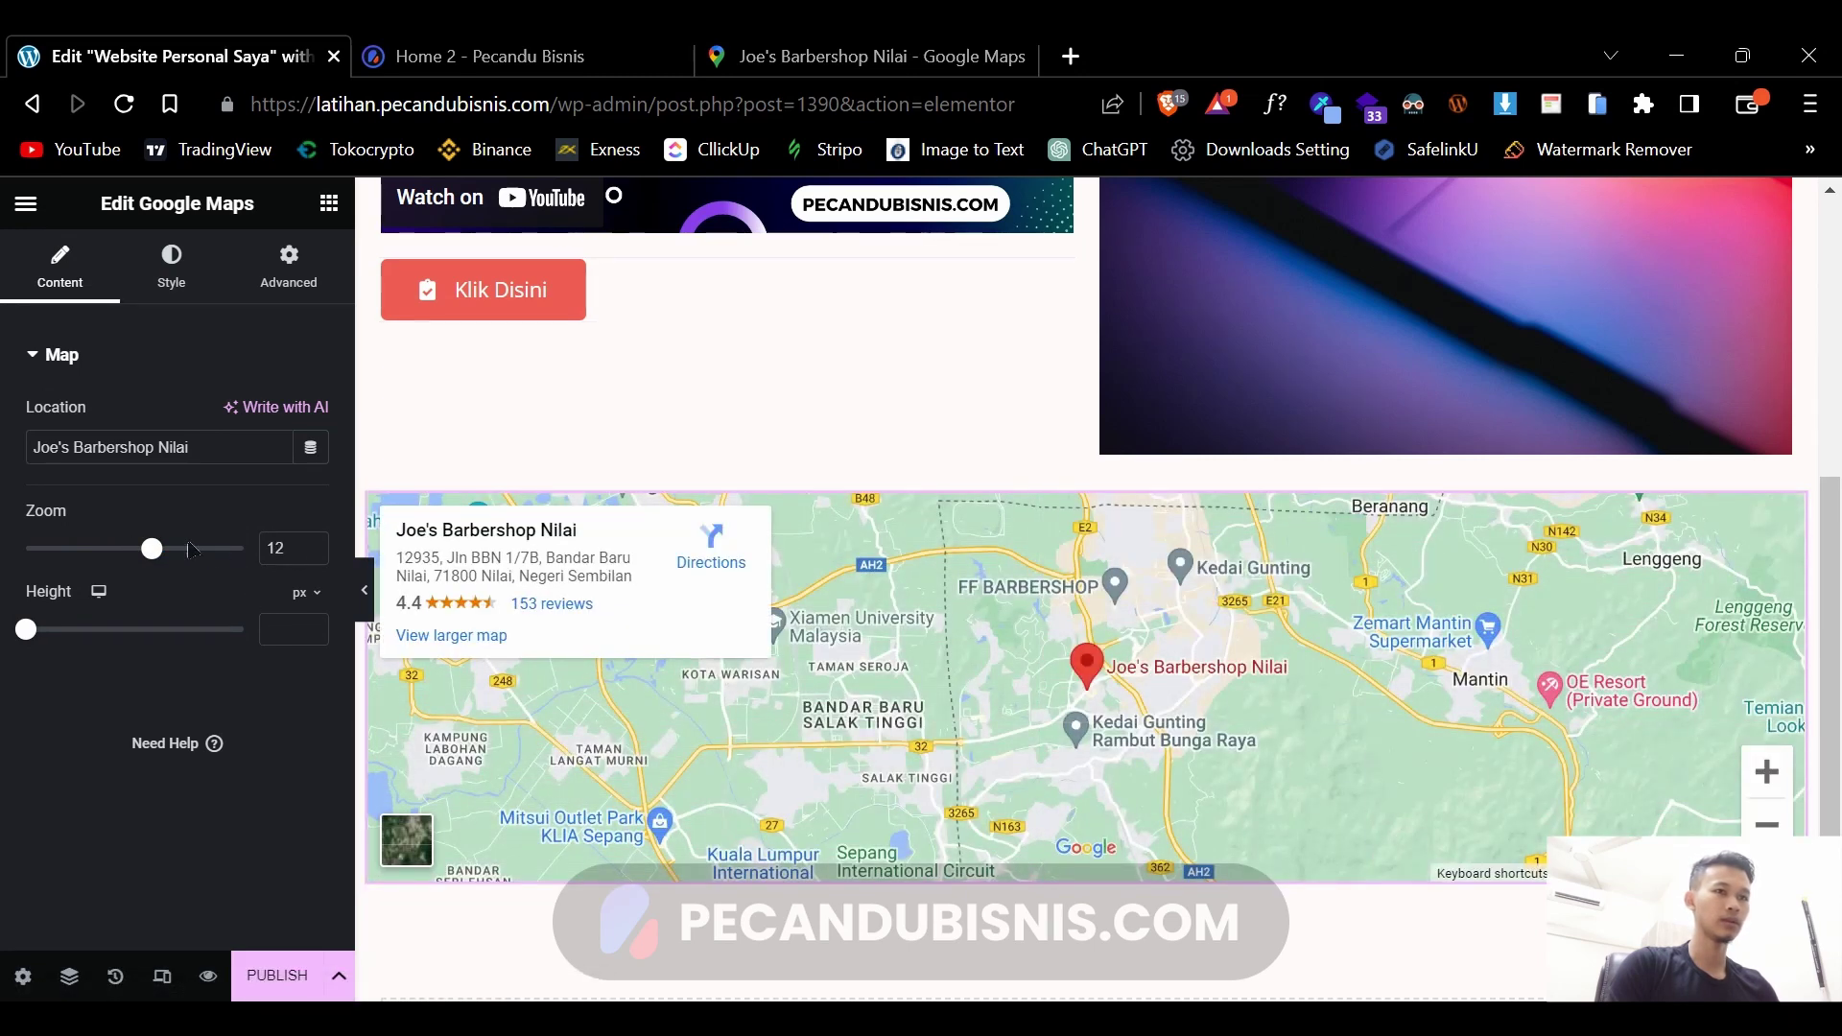
click(312, 543)
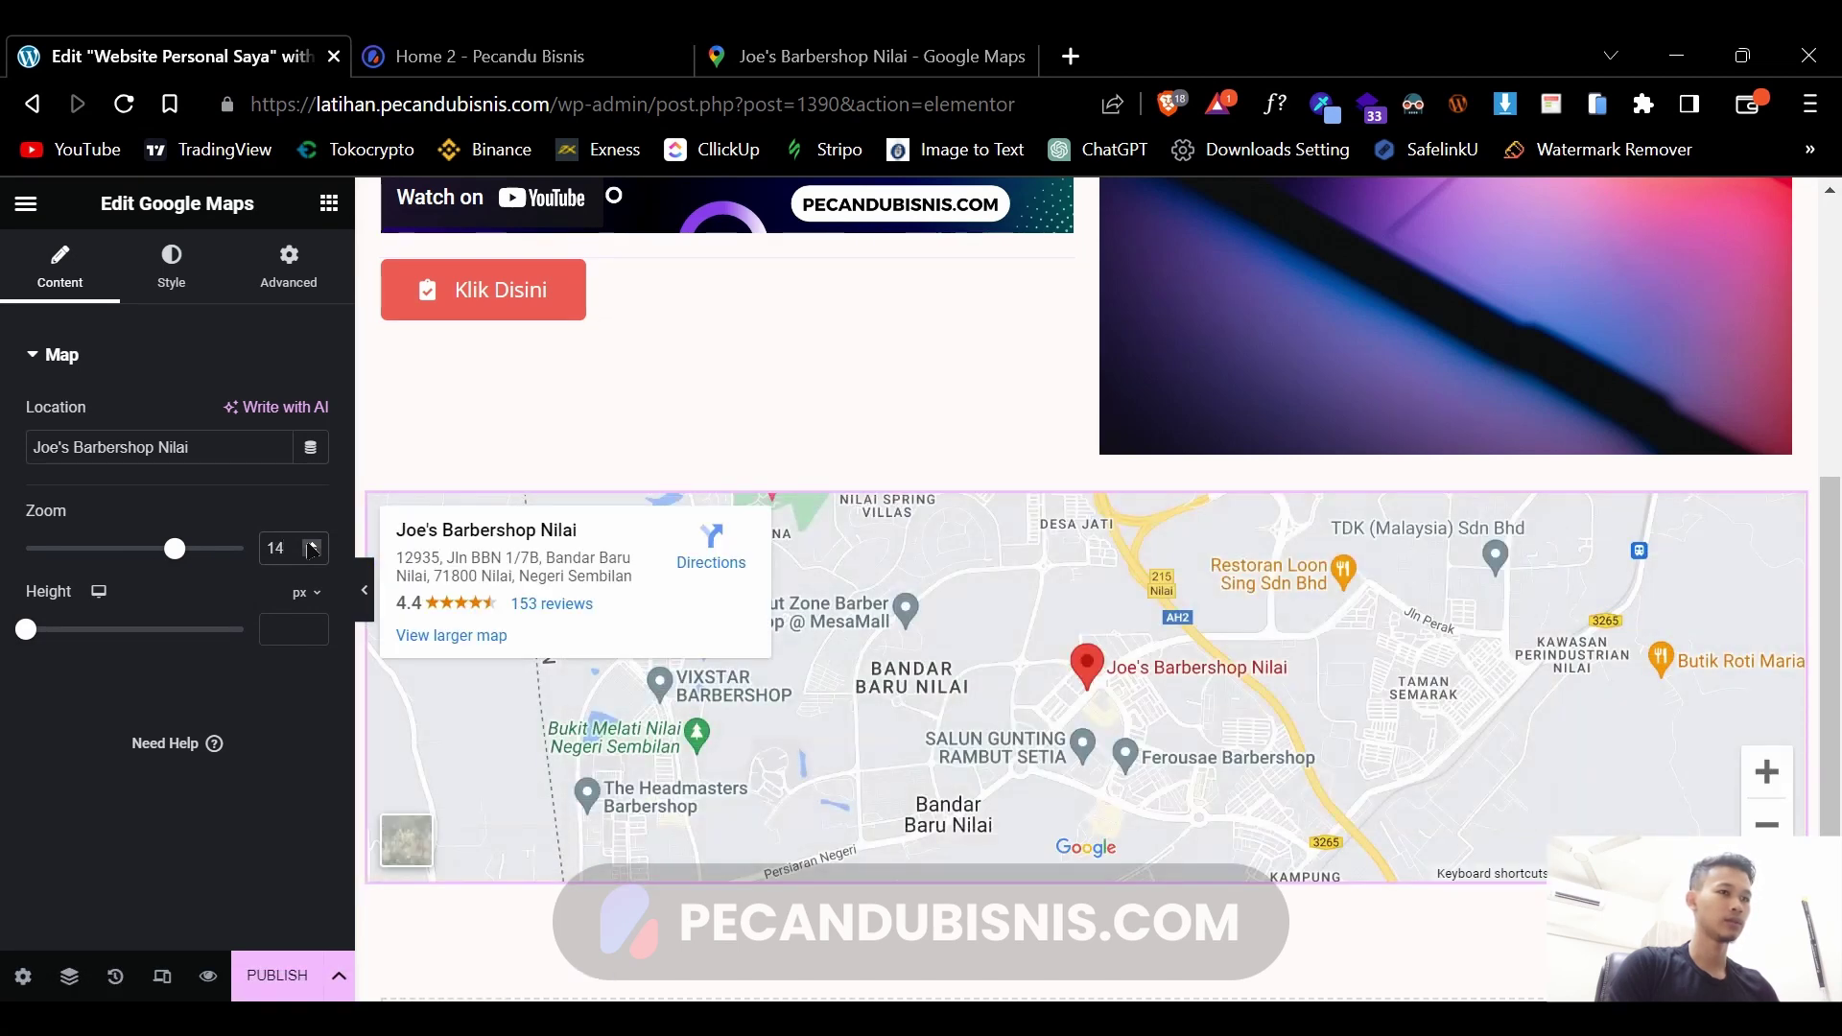
click(312, 544)
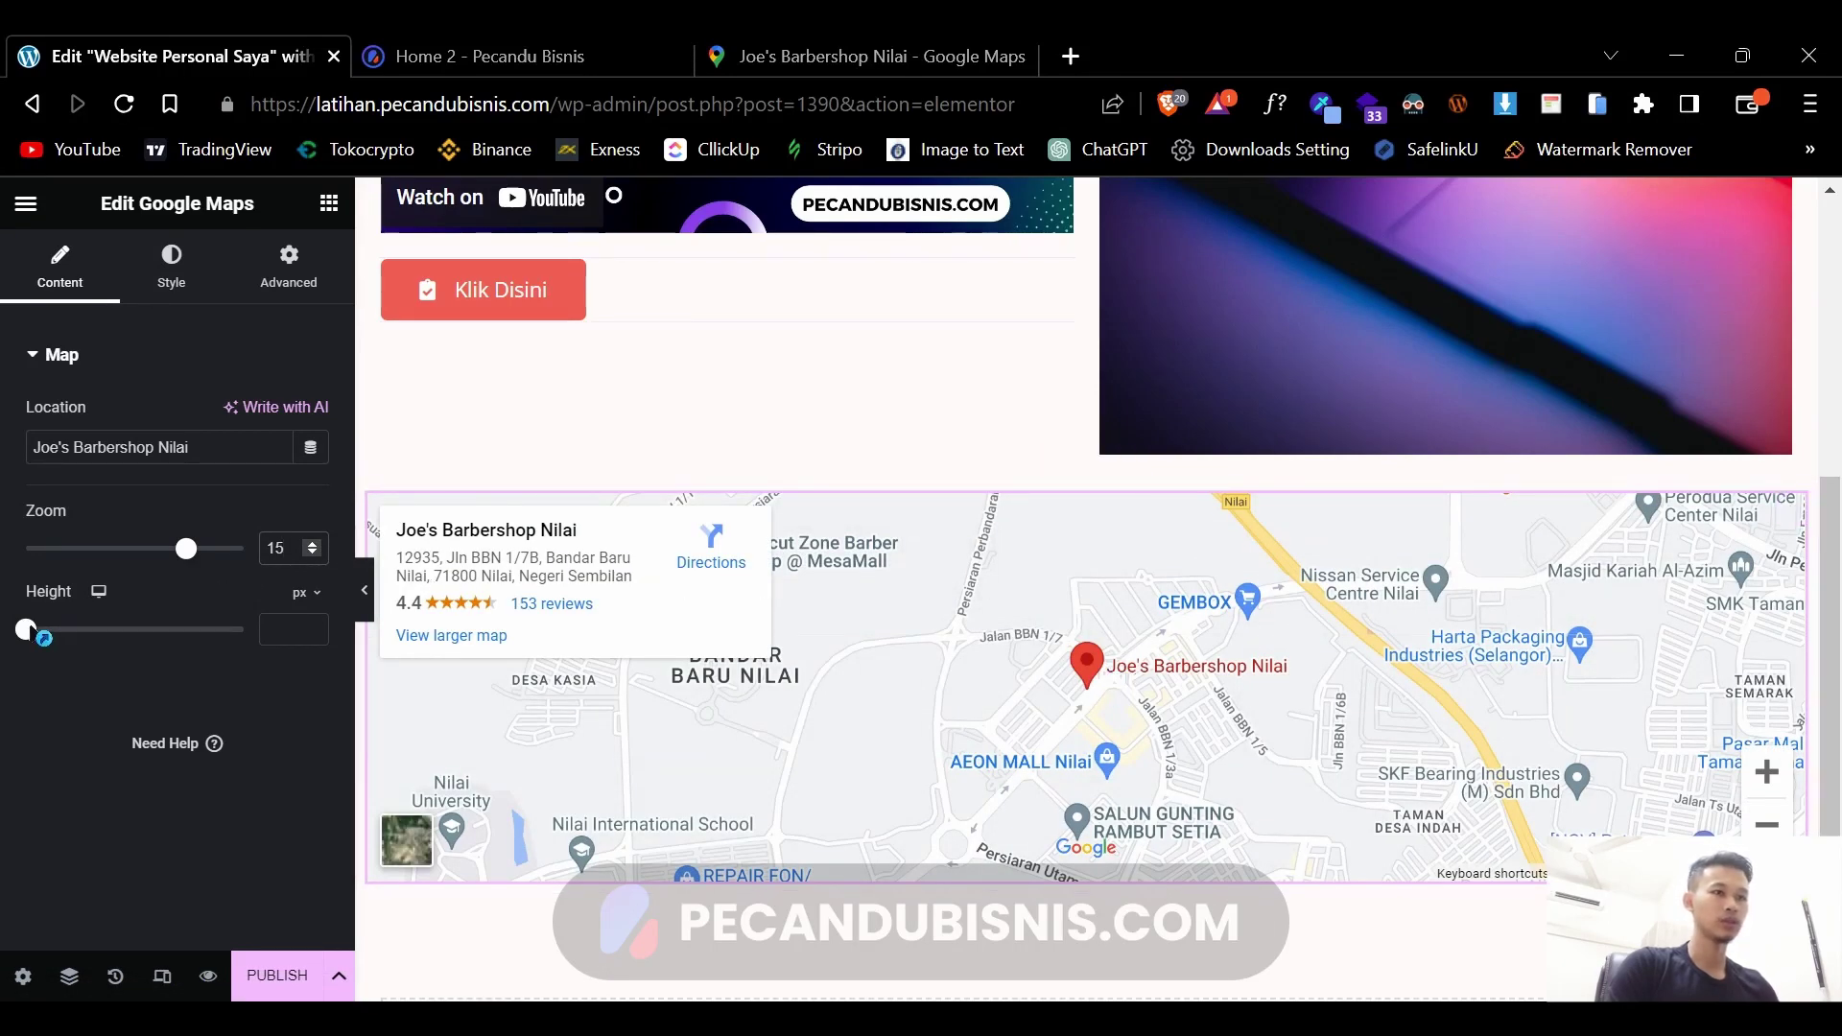
drag(26, 631, 89, 633)
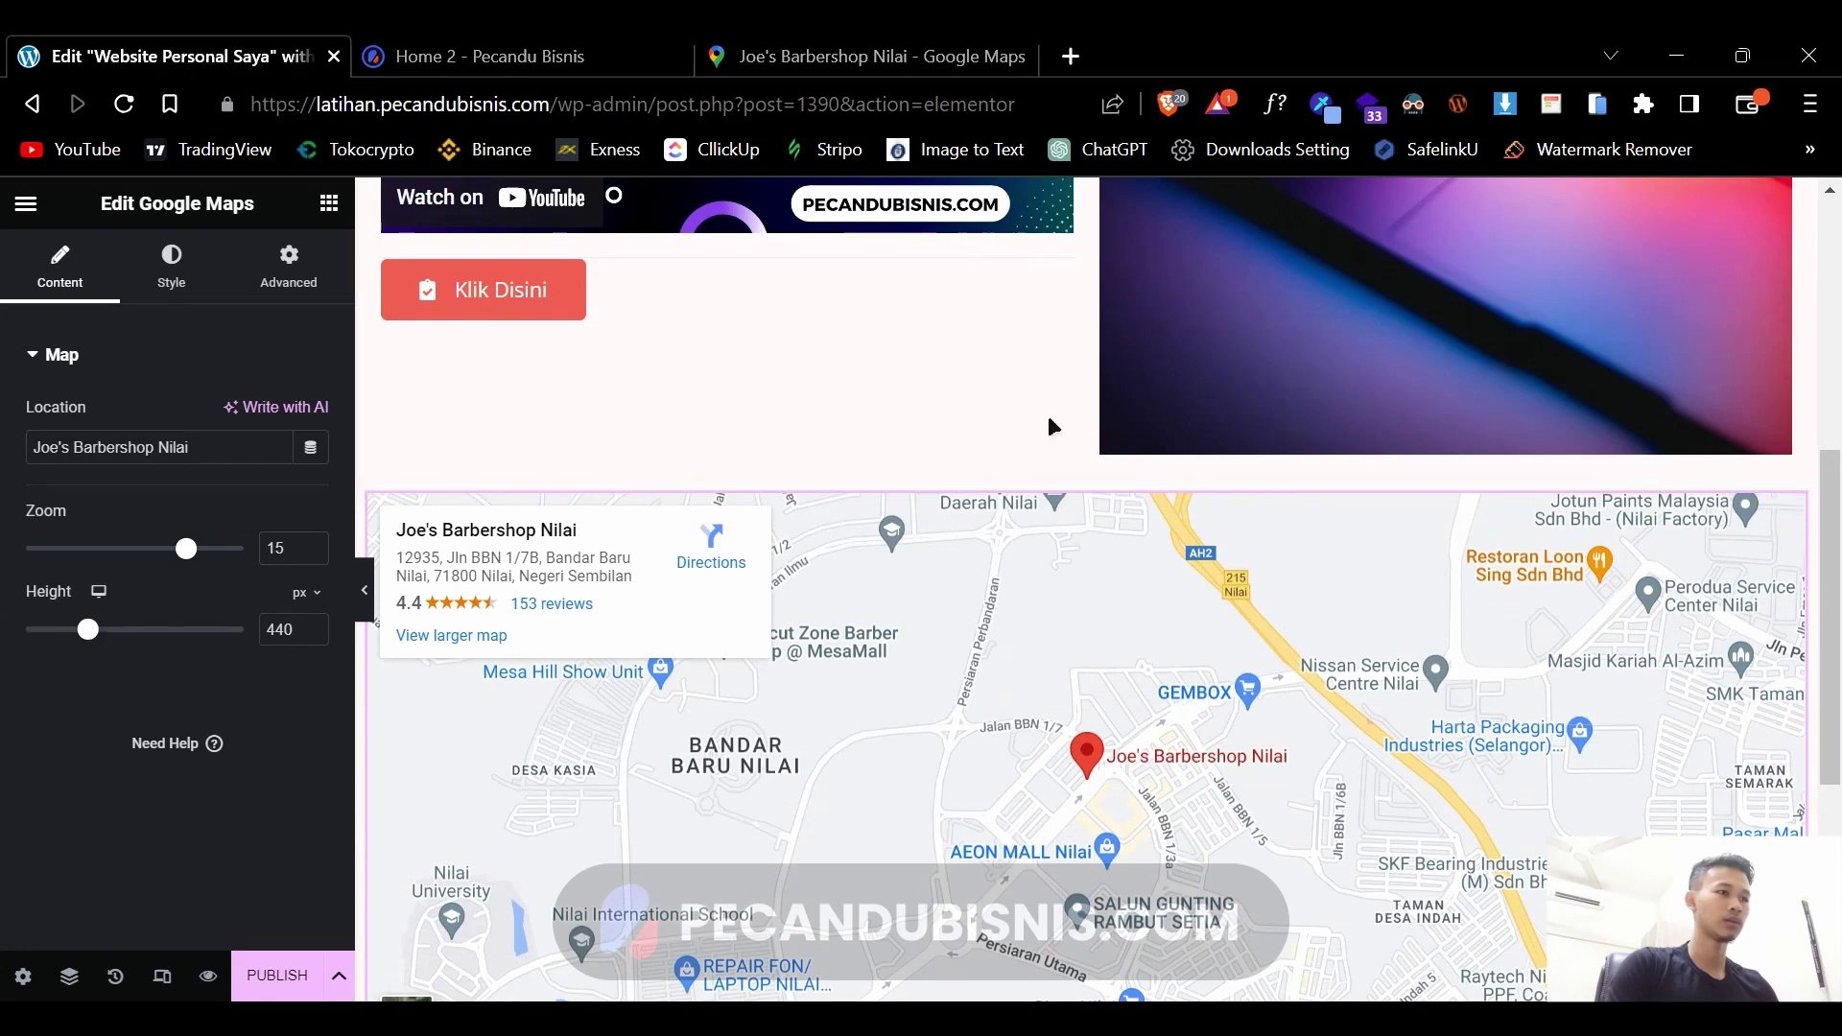
scroll(1049, 418, down, 1)
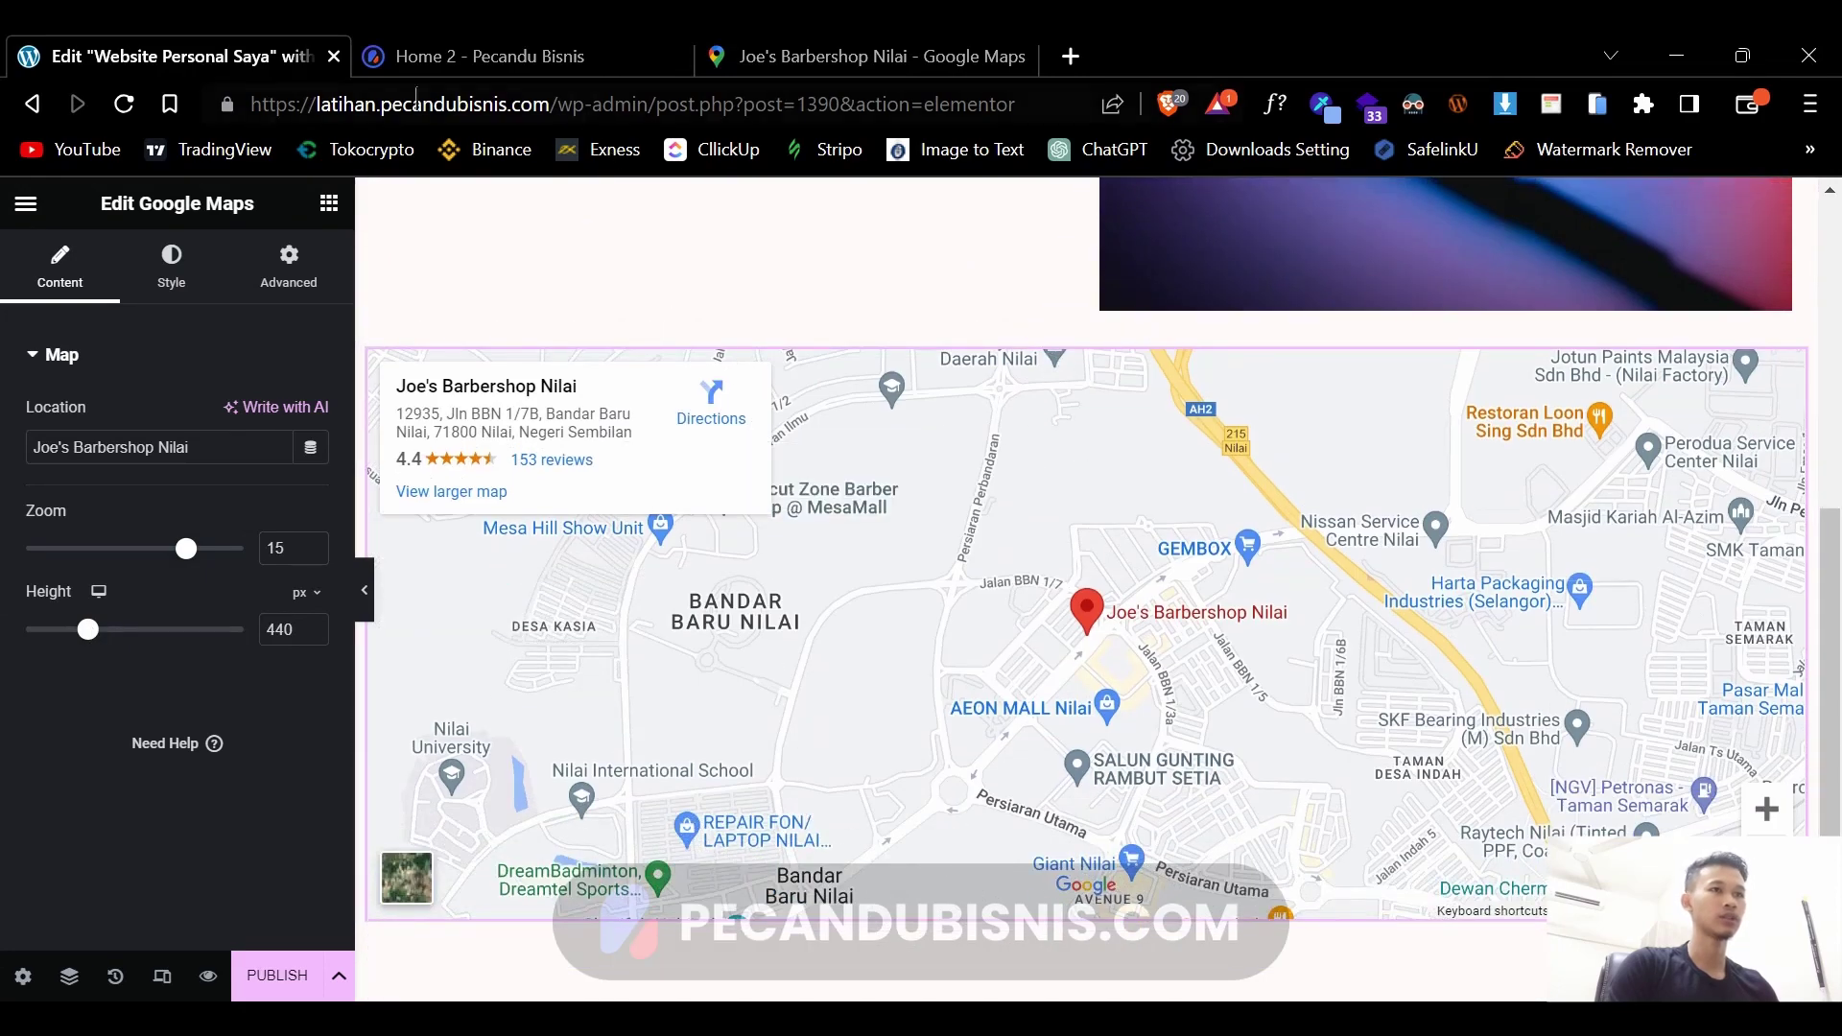
- Find the Toggle widget among the available widgets and add it beside the map, in the same container
click(336, 203)
scroll(226, 506, down, 6)
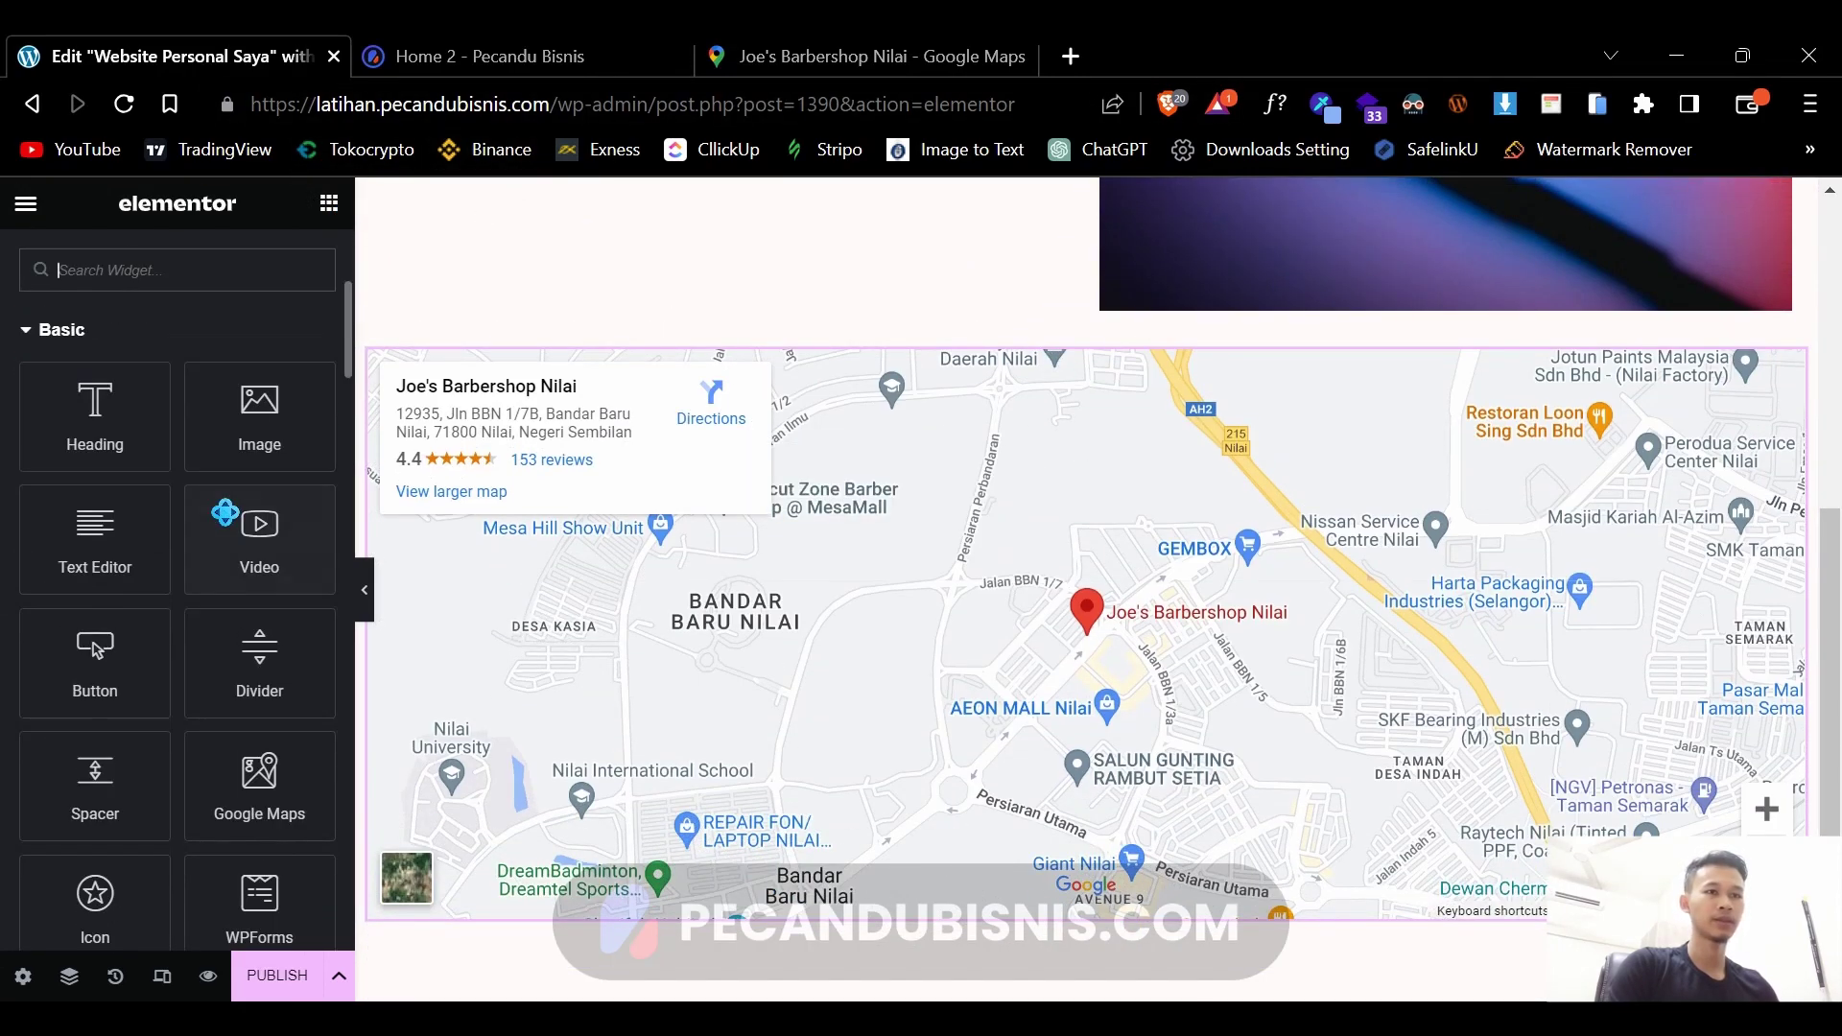
scroll(230, 521, down, 8)
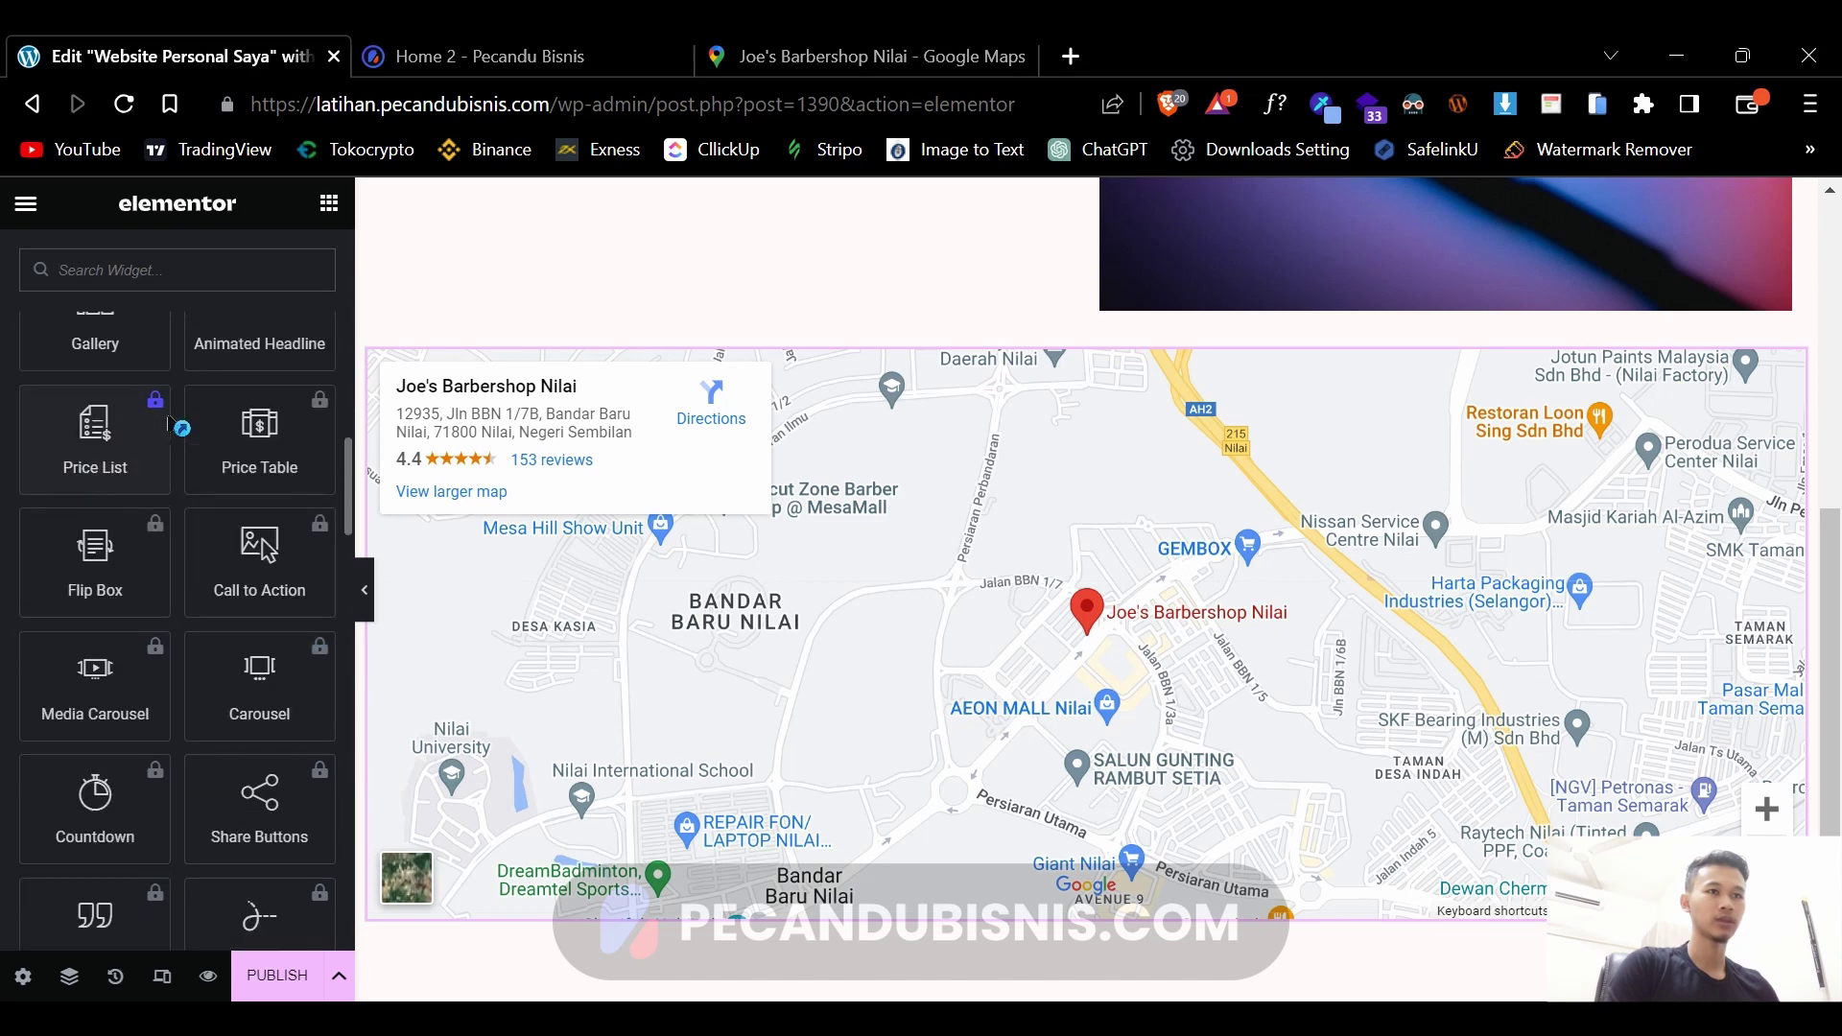
scroll(96, 523, down, 10)
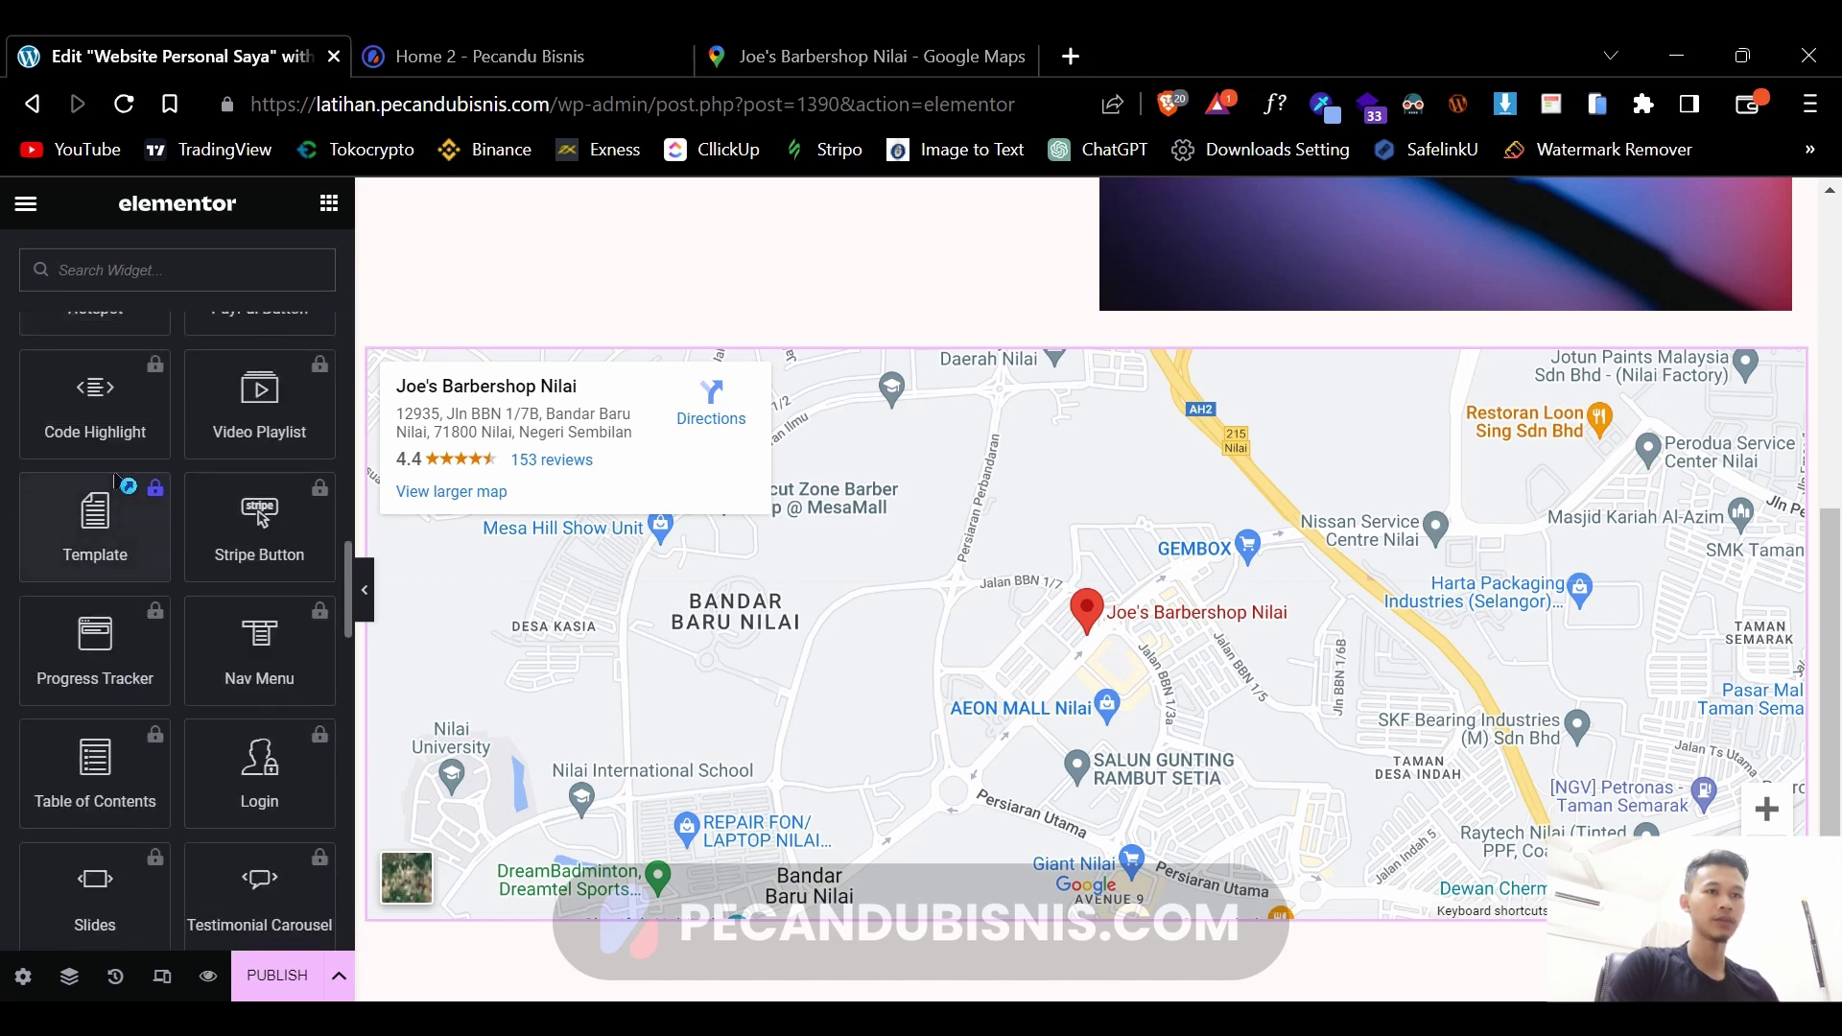
scroll(115, 476, down, 4)
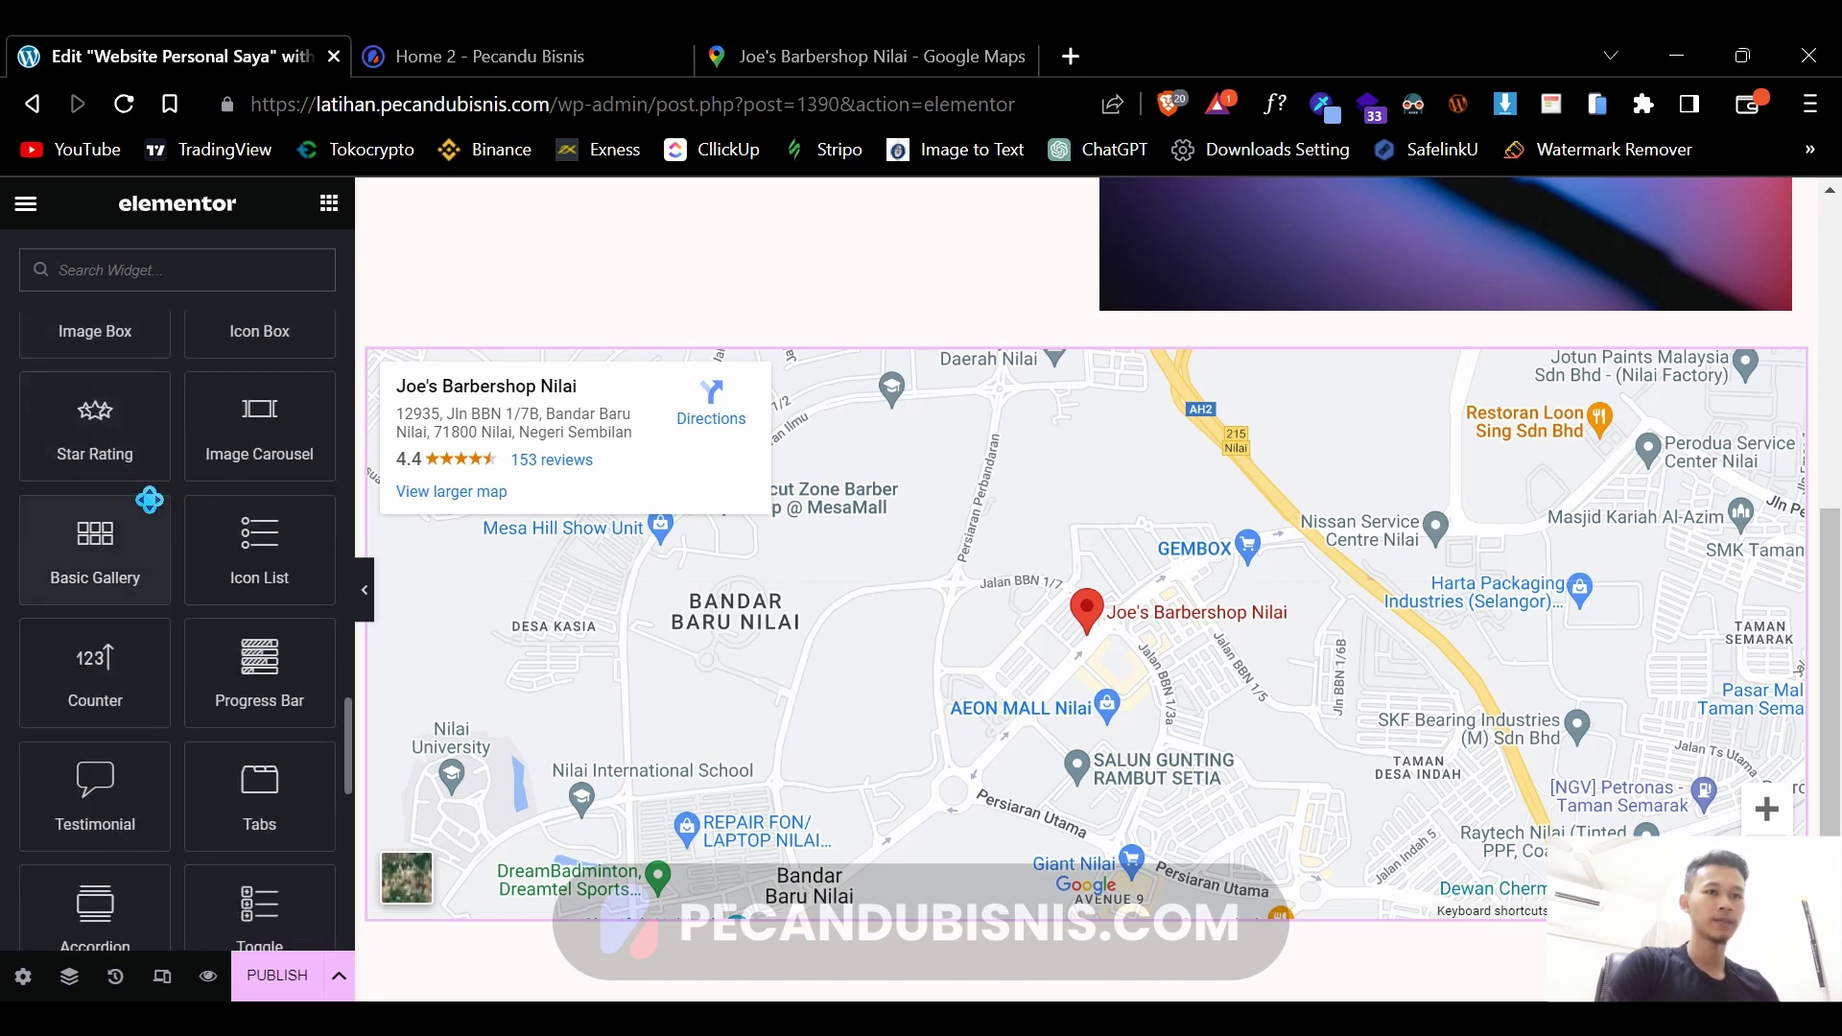
scroll(169, 489, down, 2)
scroll(178, 495, down, 2)
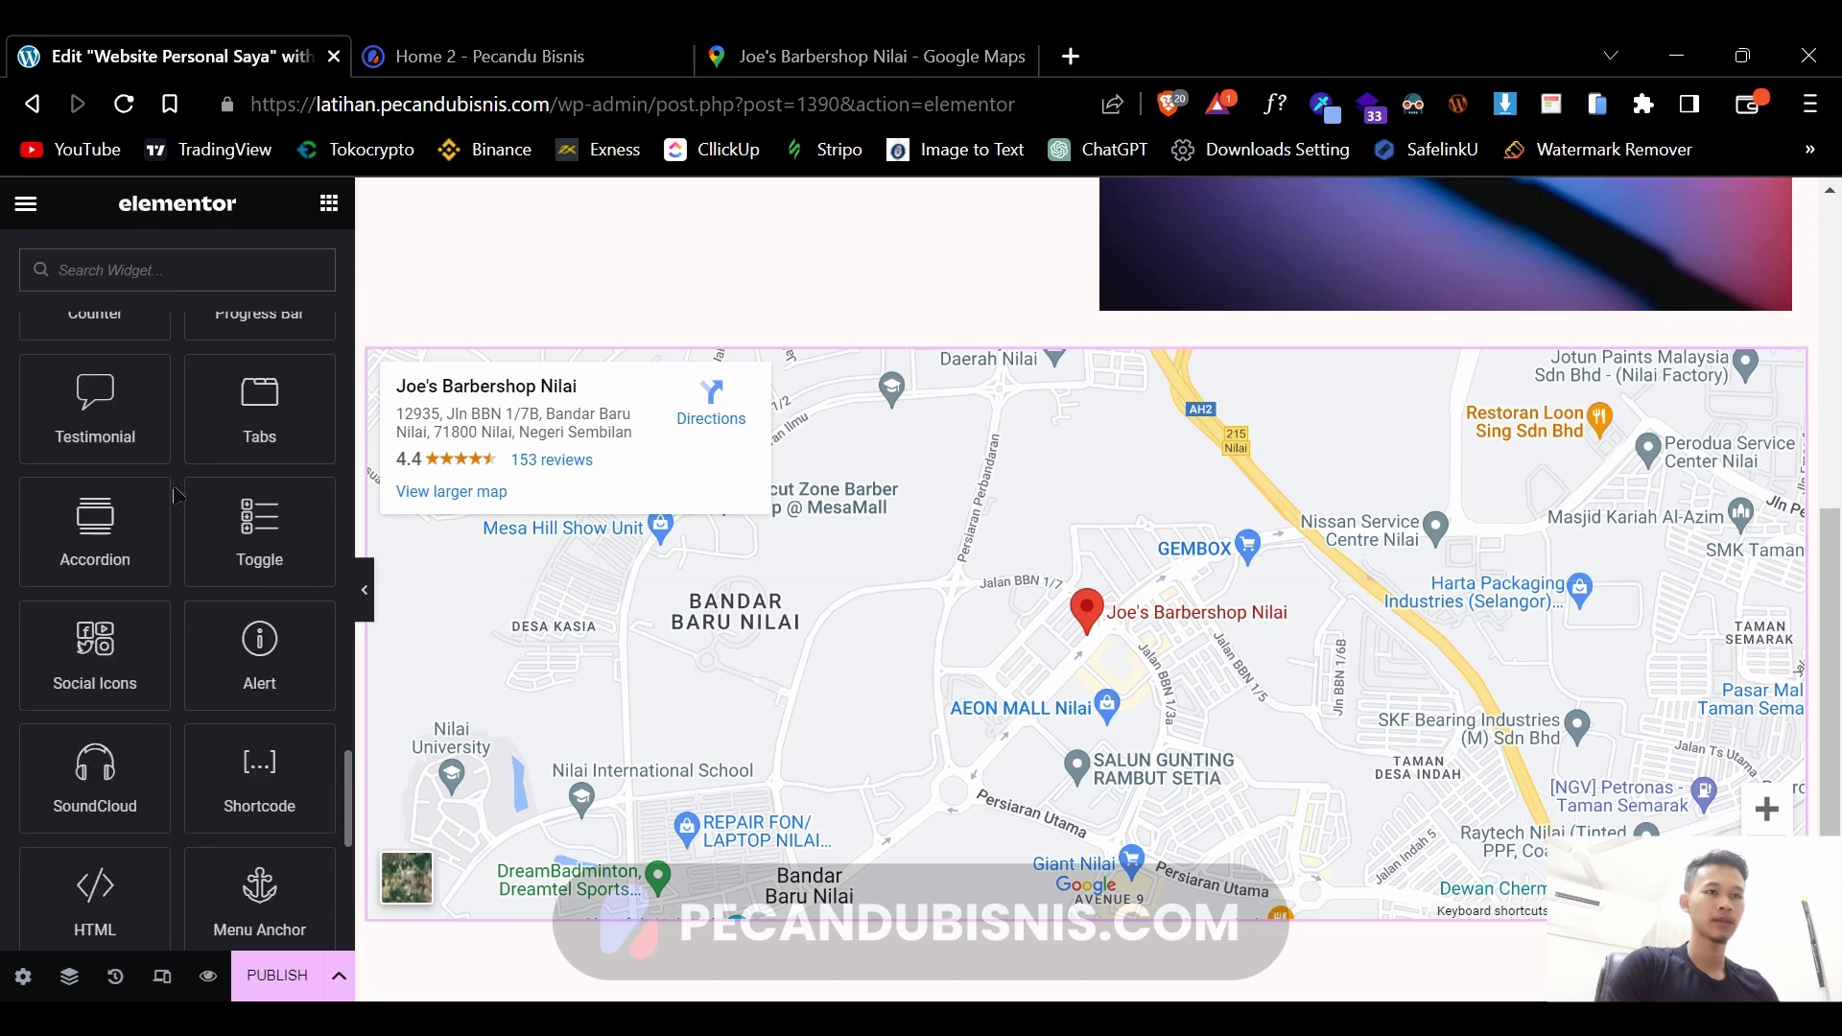
scroll(215, 521, up, 2)
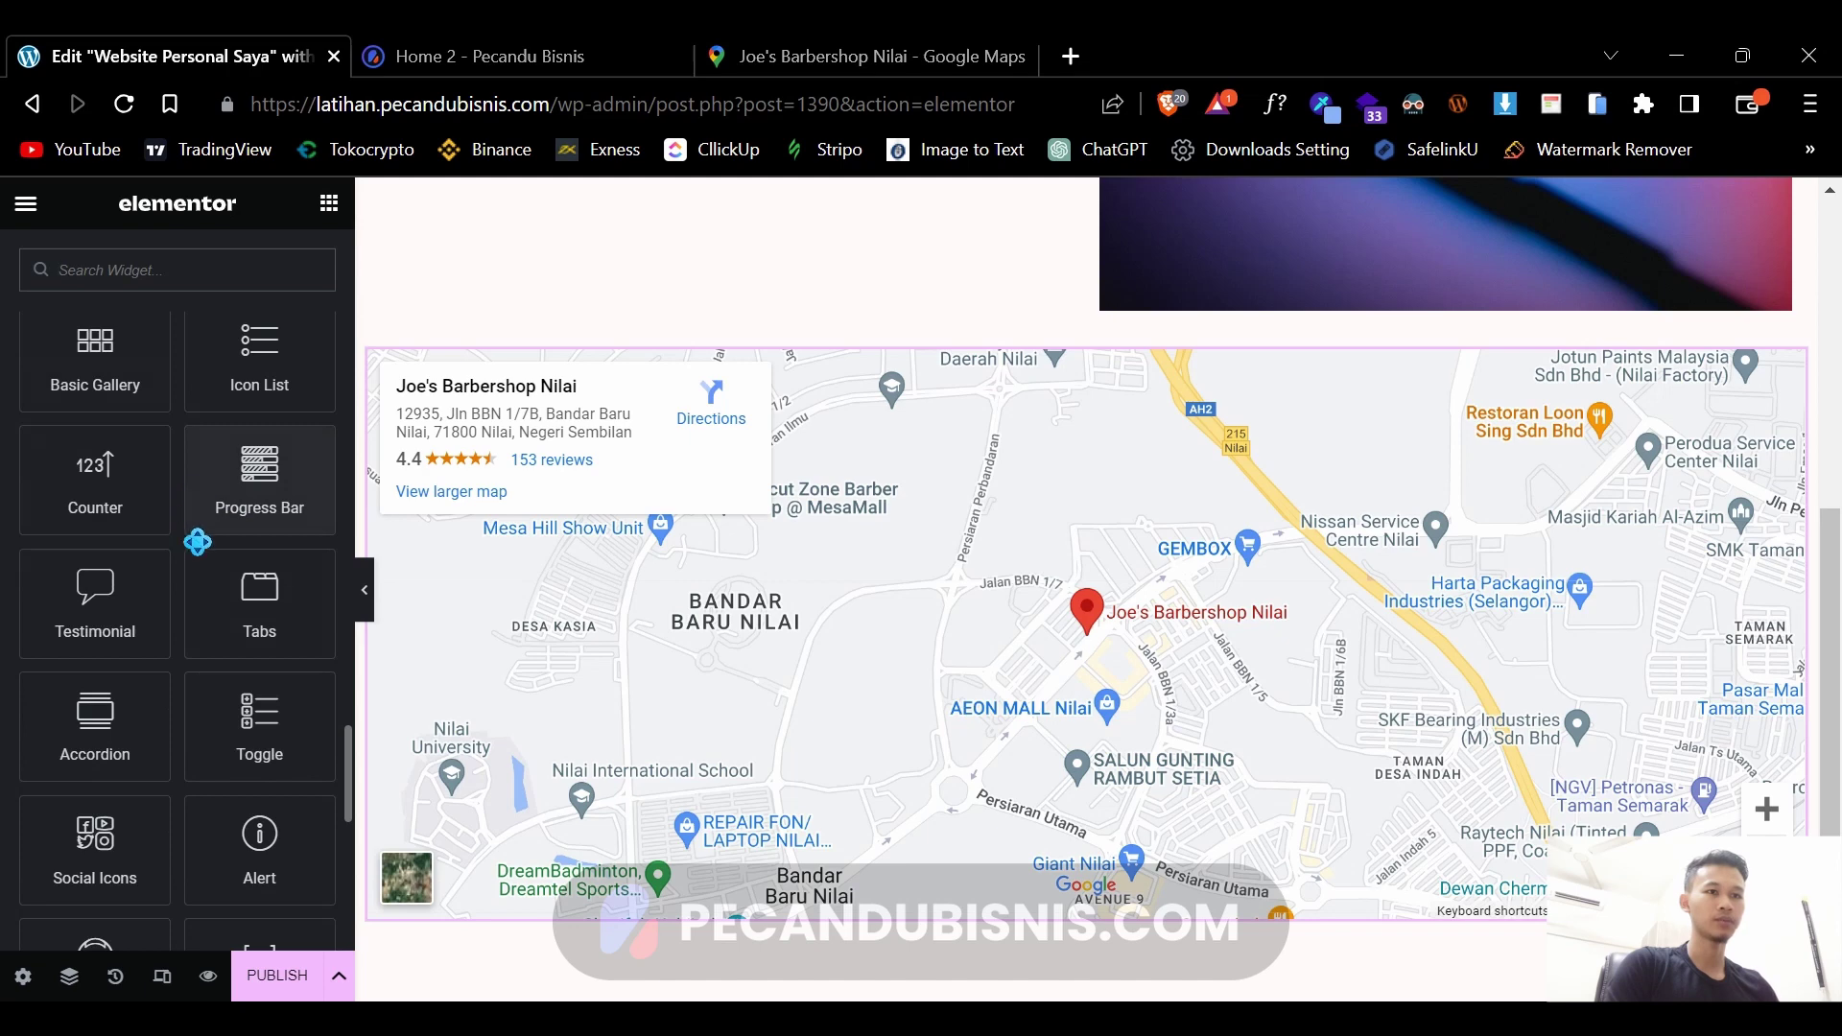
scroll(261, 664, up, 4)
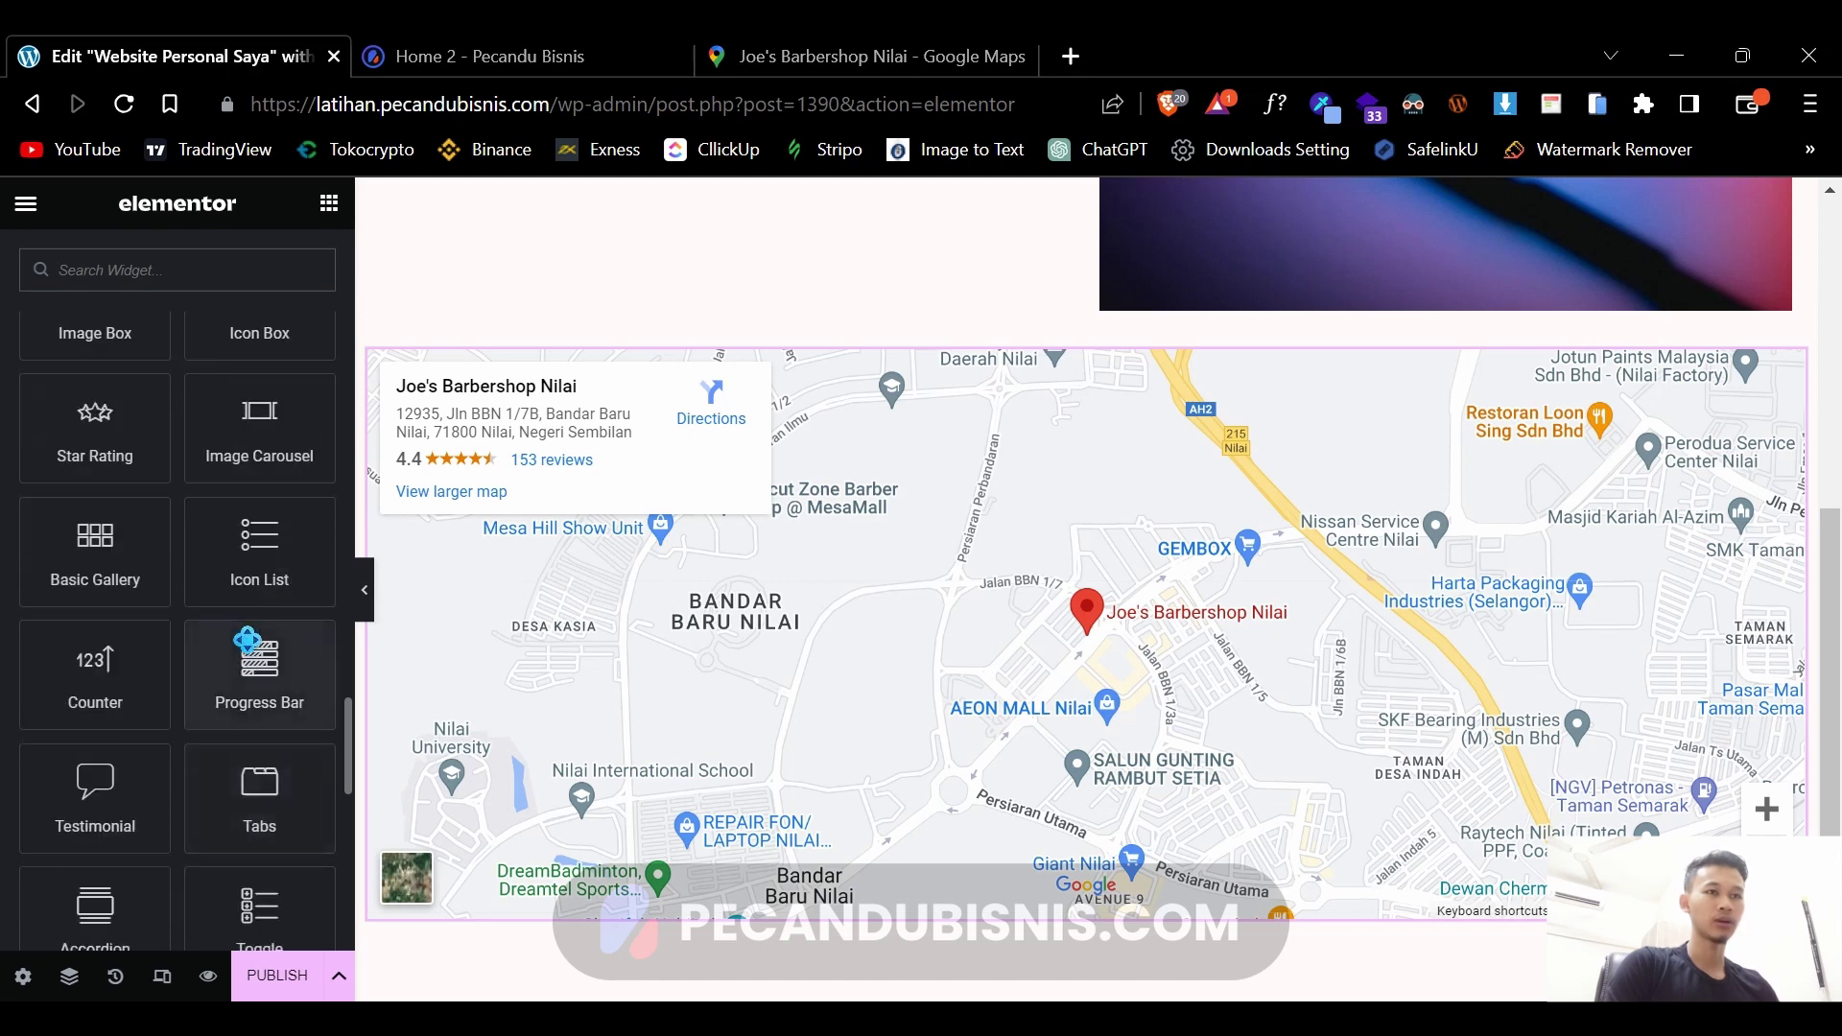
scroll(247, 610, down, 4)
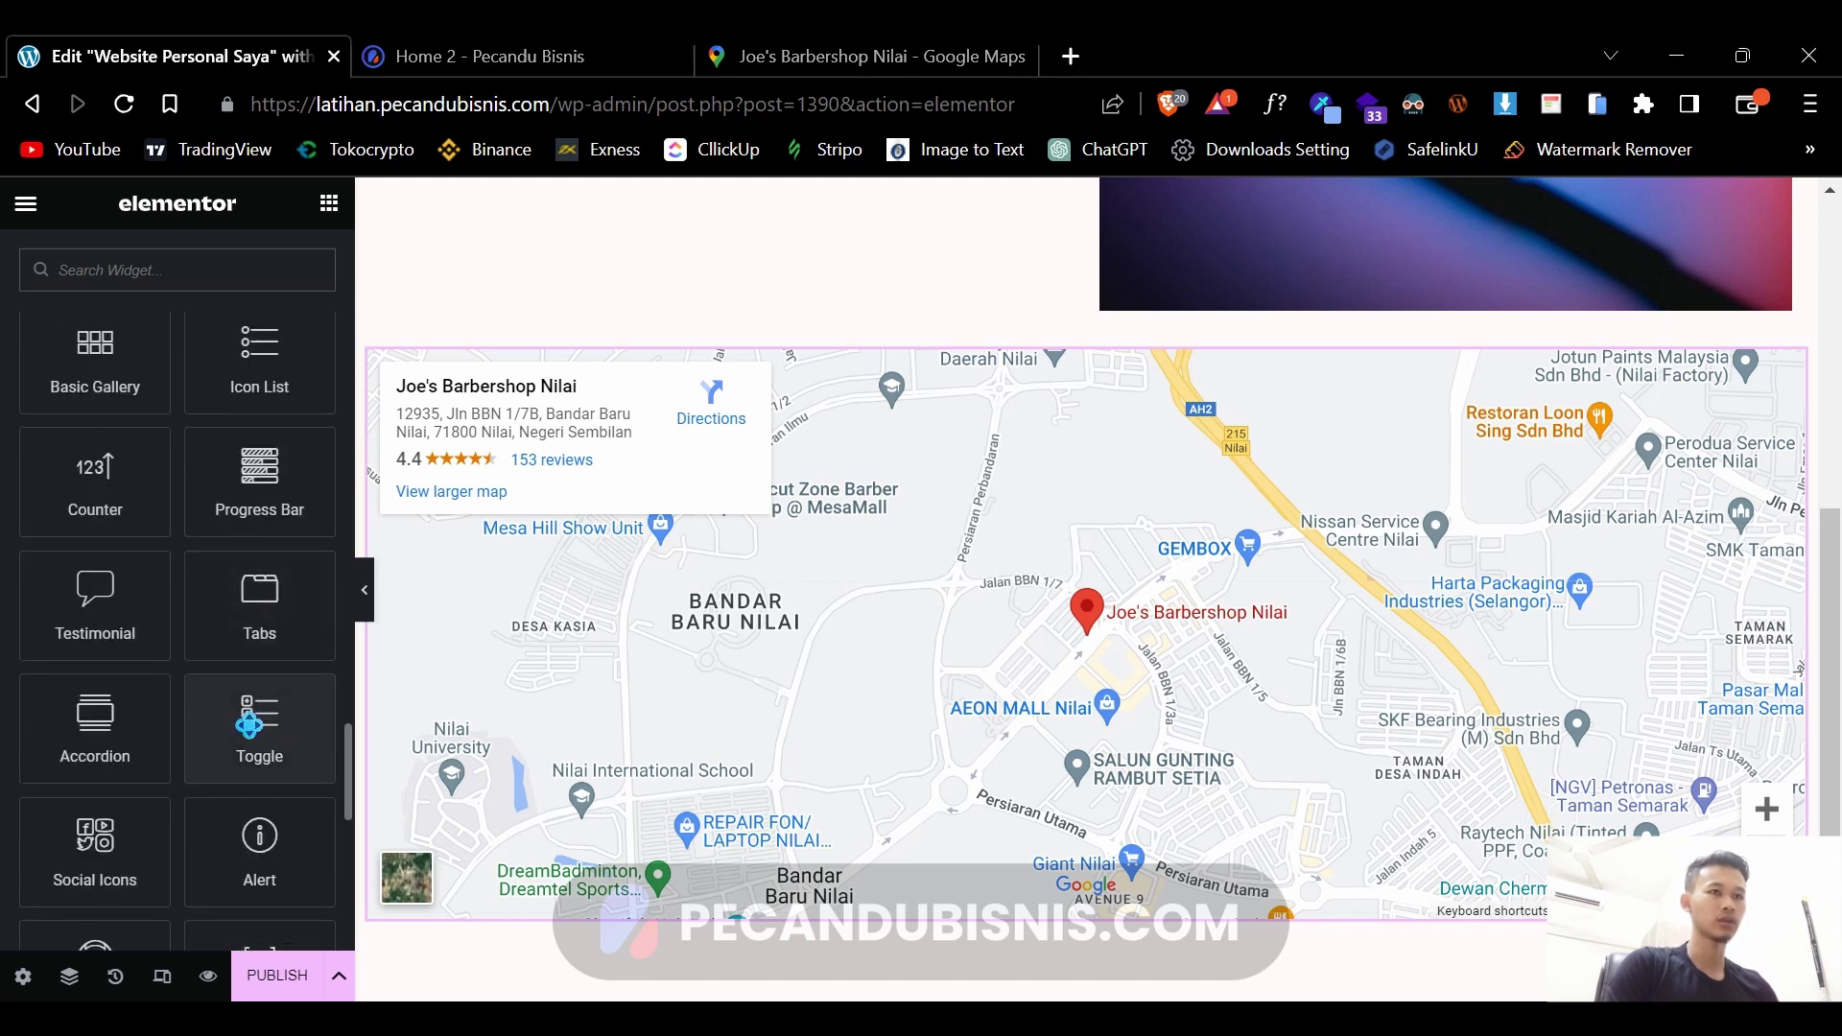
drag(245, 698, 1248, 499)
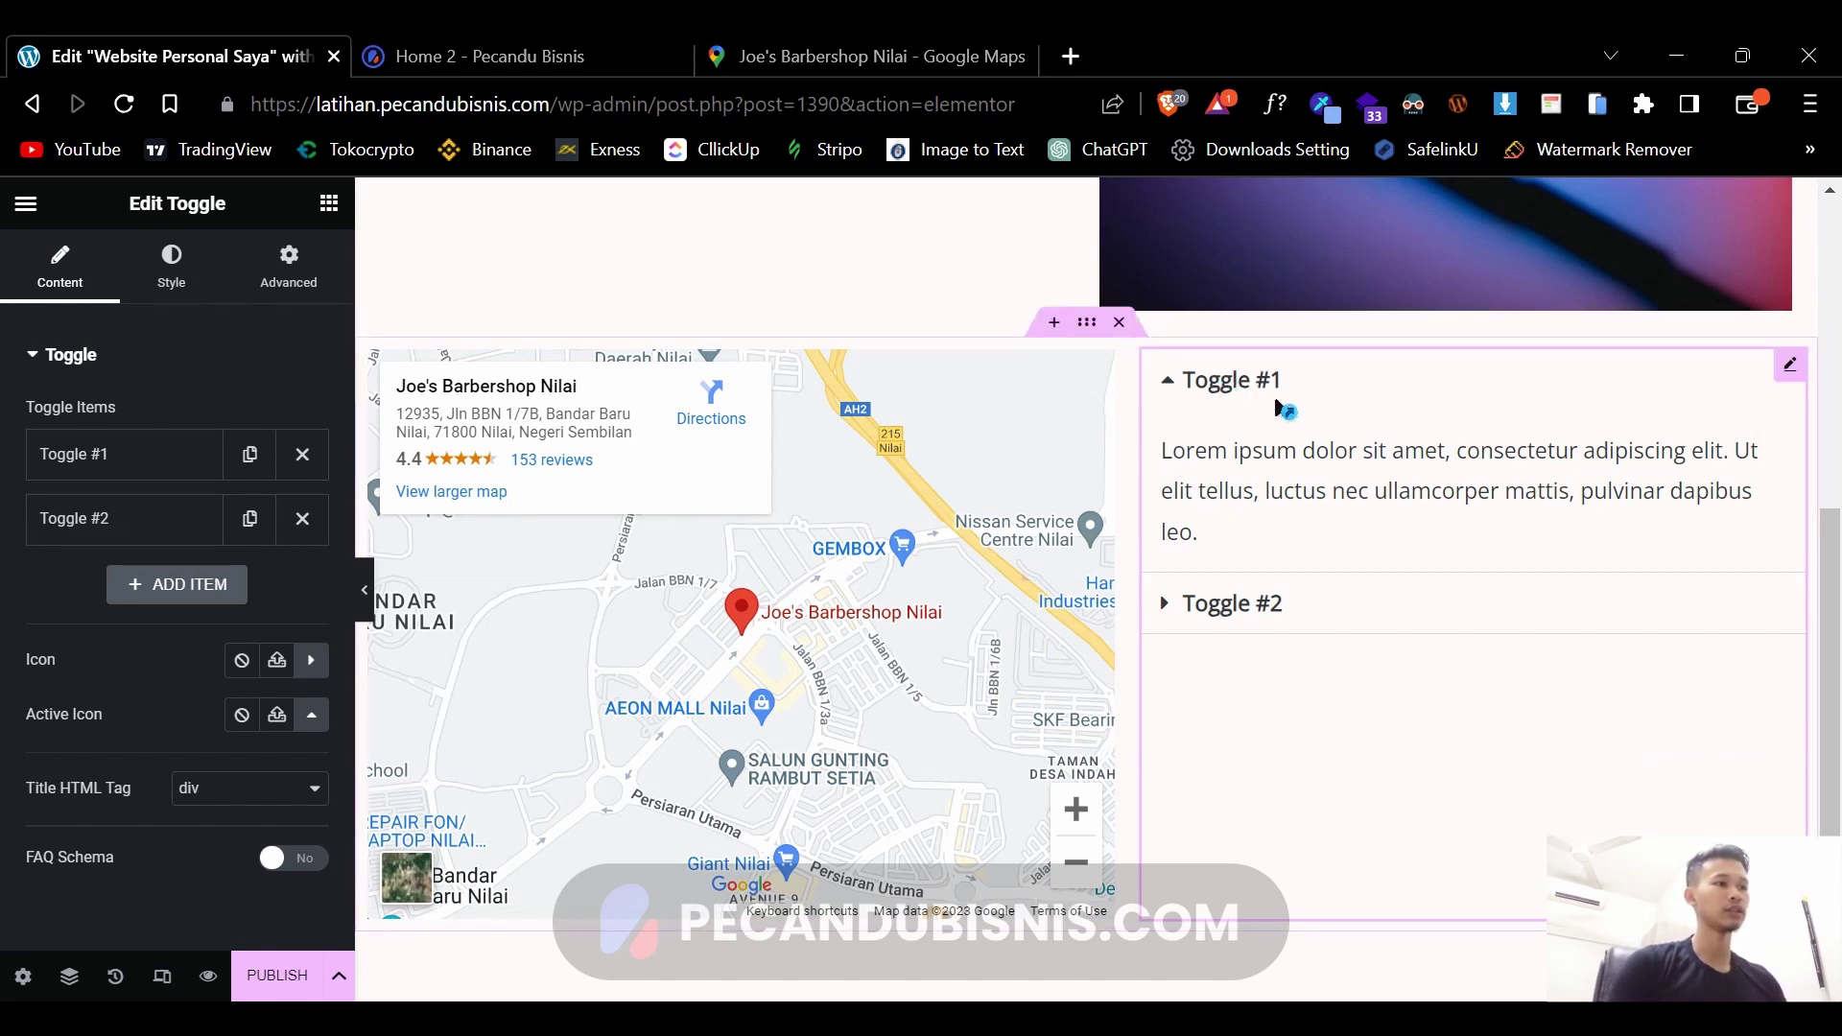
- Expand and collapse the two Toggle items on the page to preview how they behave
click(1252, 614)
click(1220, 602)
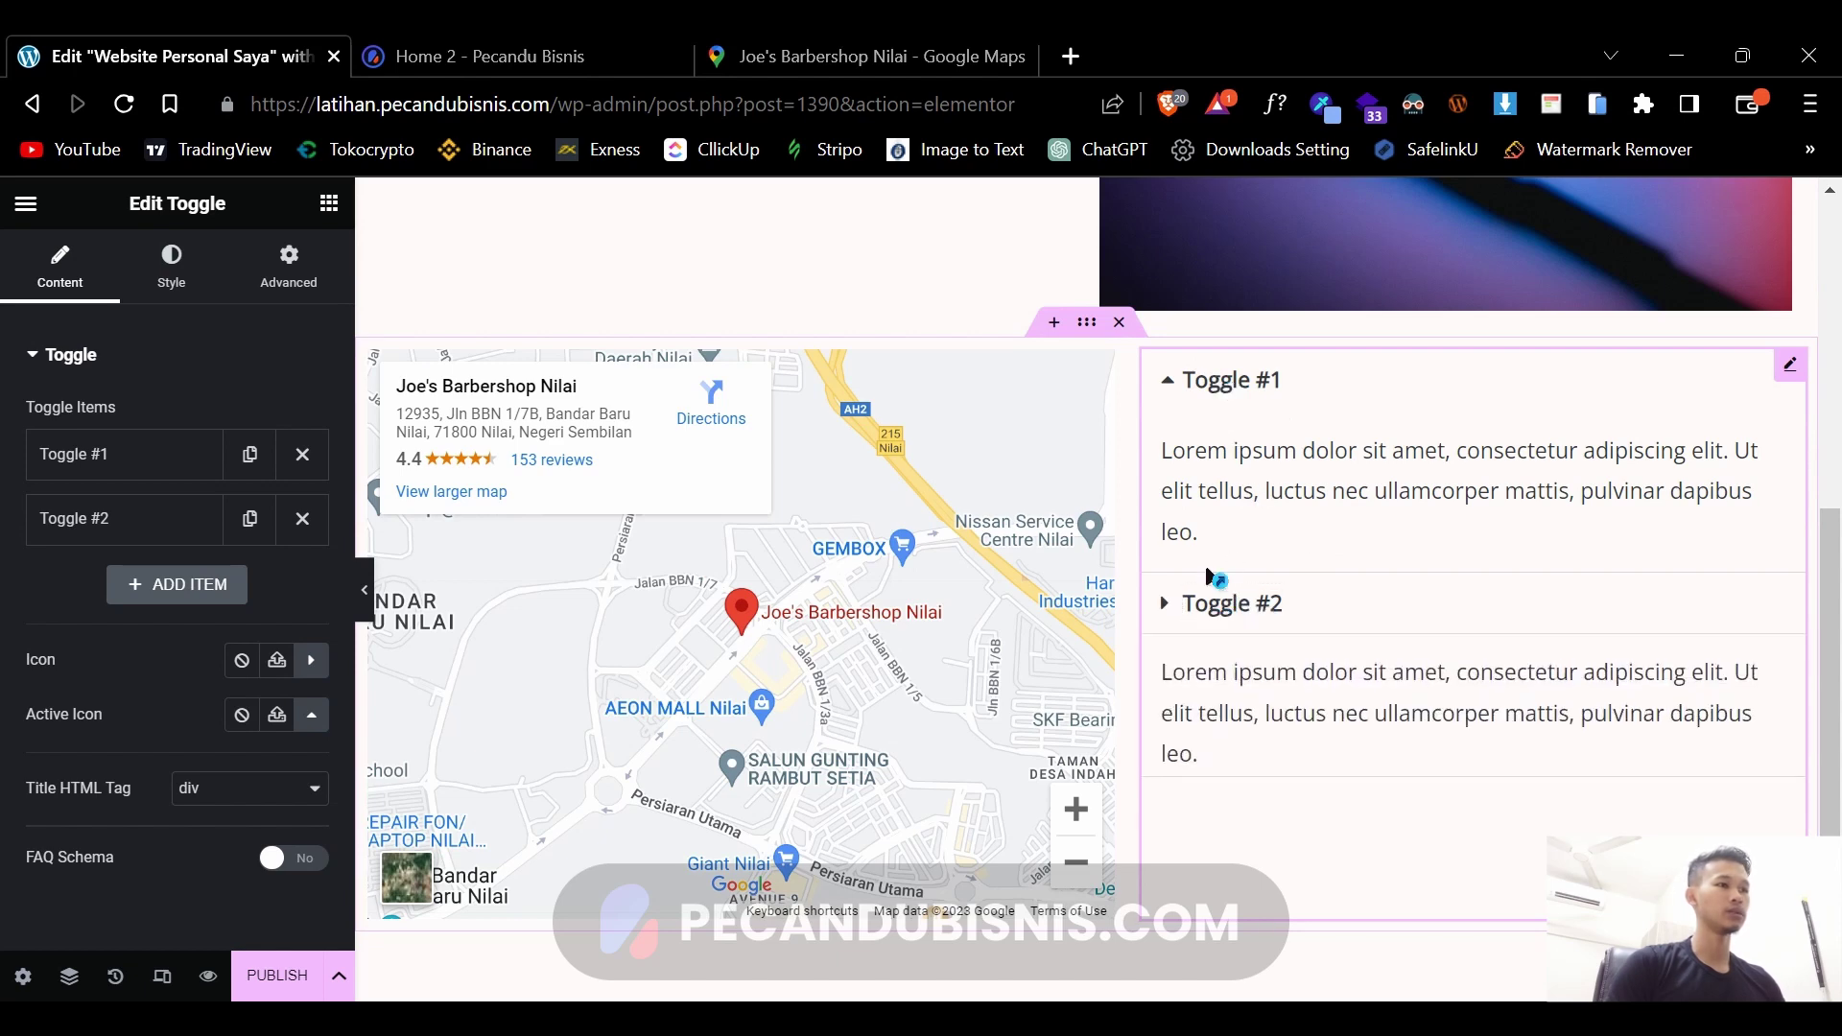
click(1201, 382)
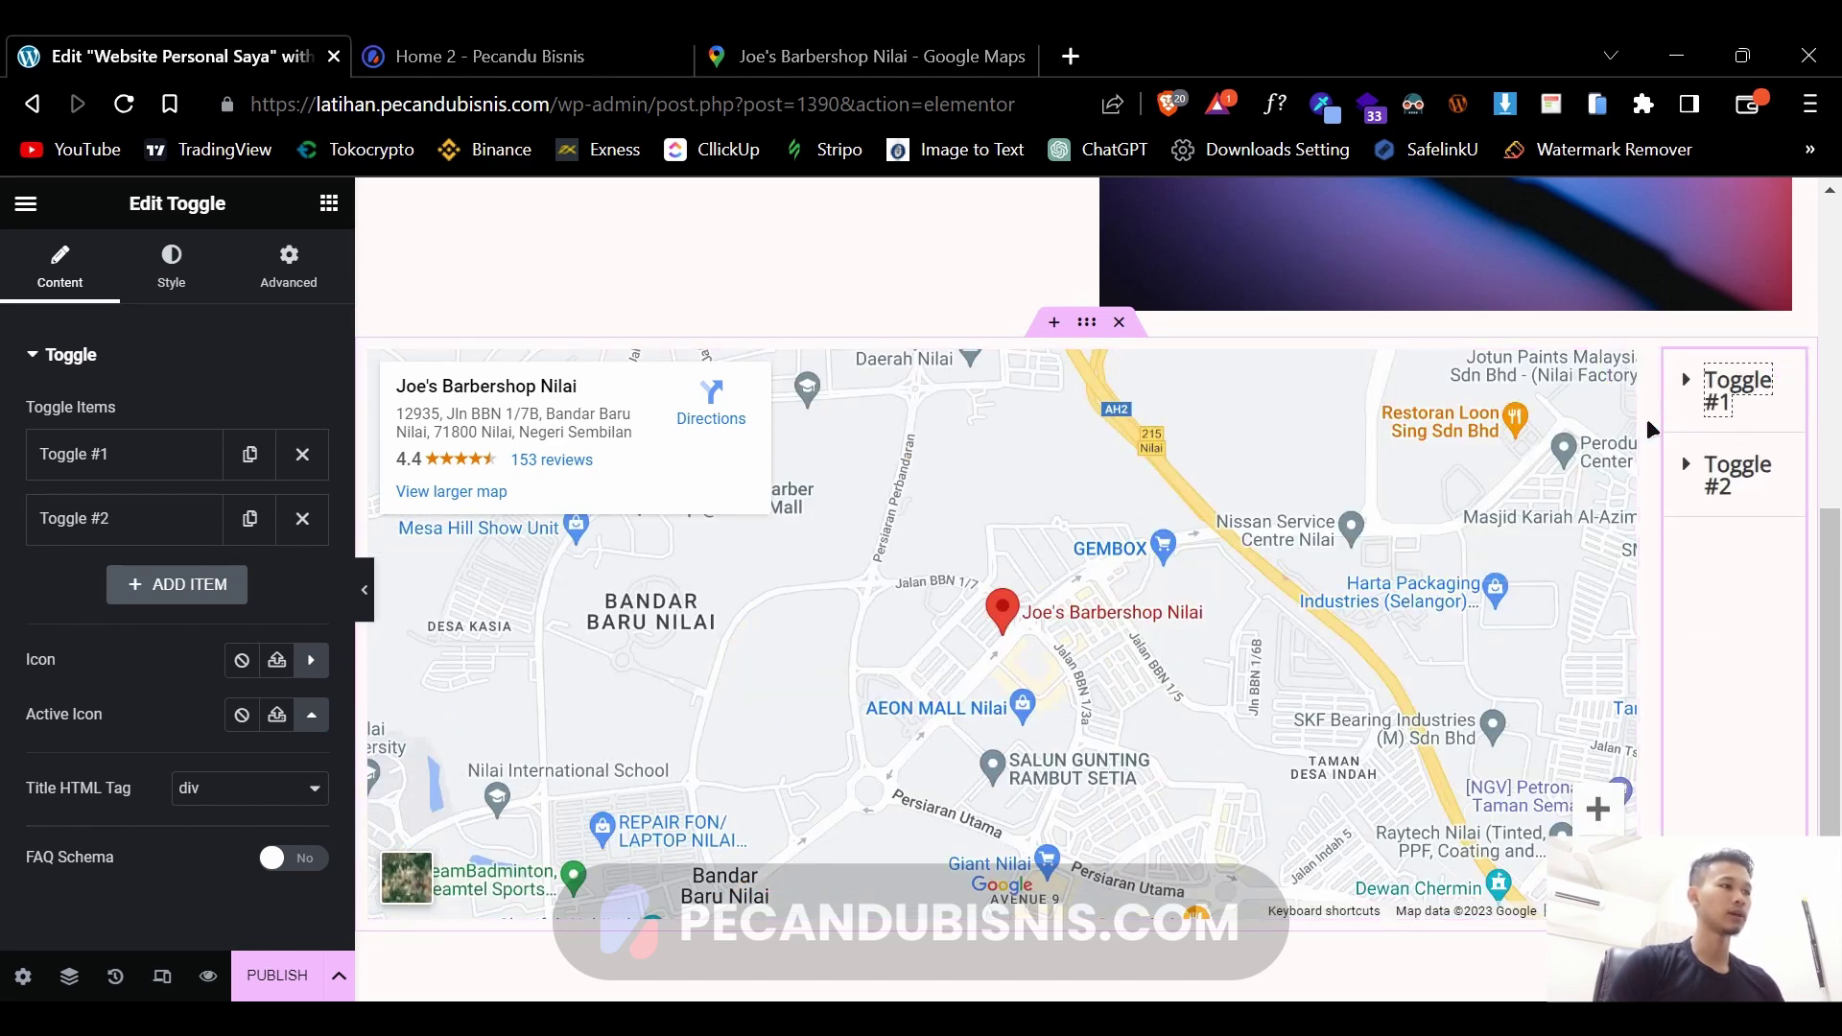
- Resize the map and Toggle columns to about equal widths, test the first Toggle item, and return to the widget list
drag(1627, 432, 1101, 459)
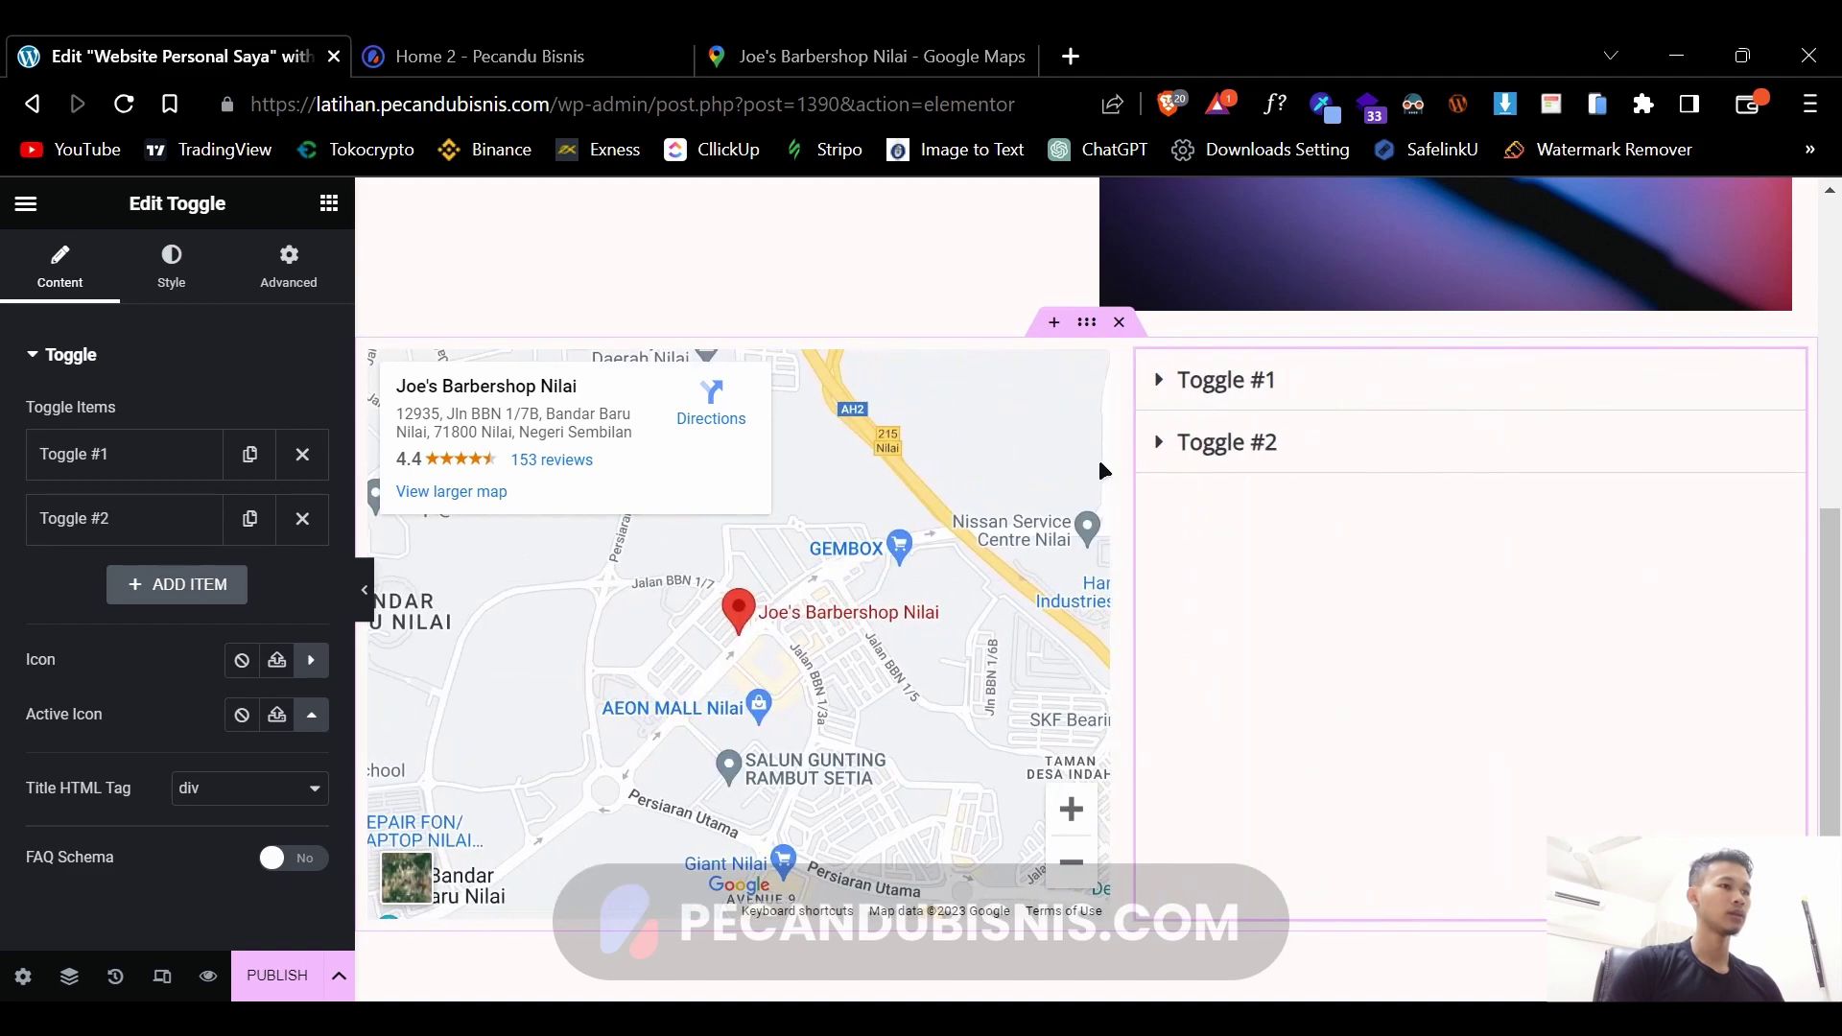
click(1150, 389)
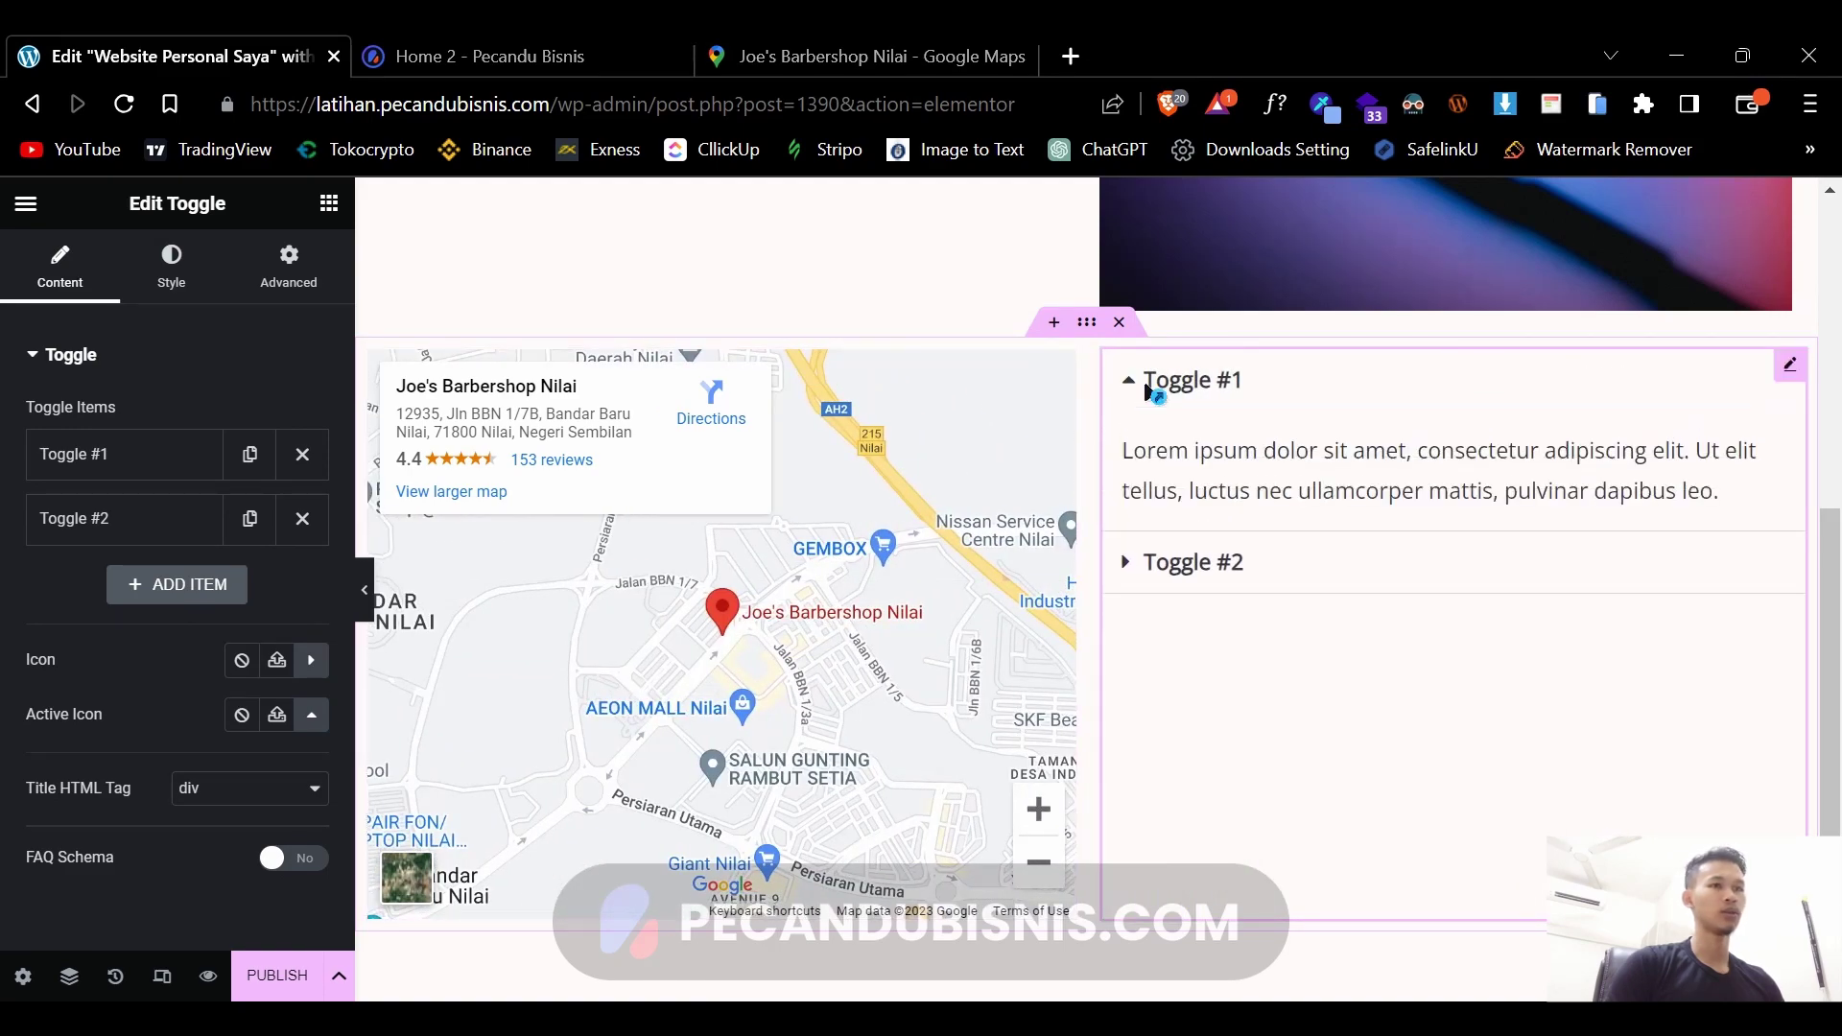
click(1153, 390)
click(329, 203)
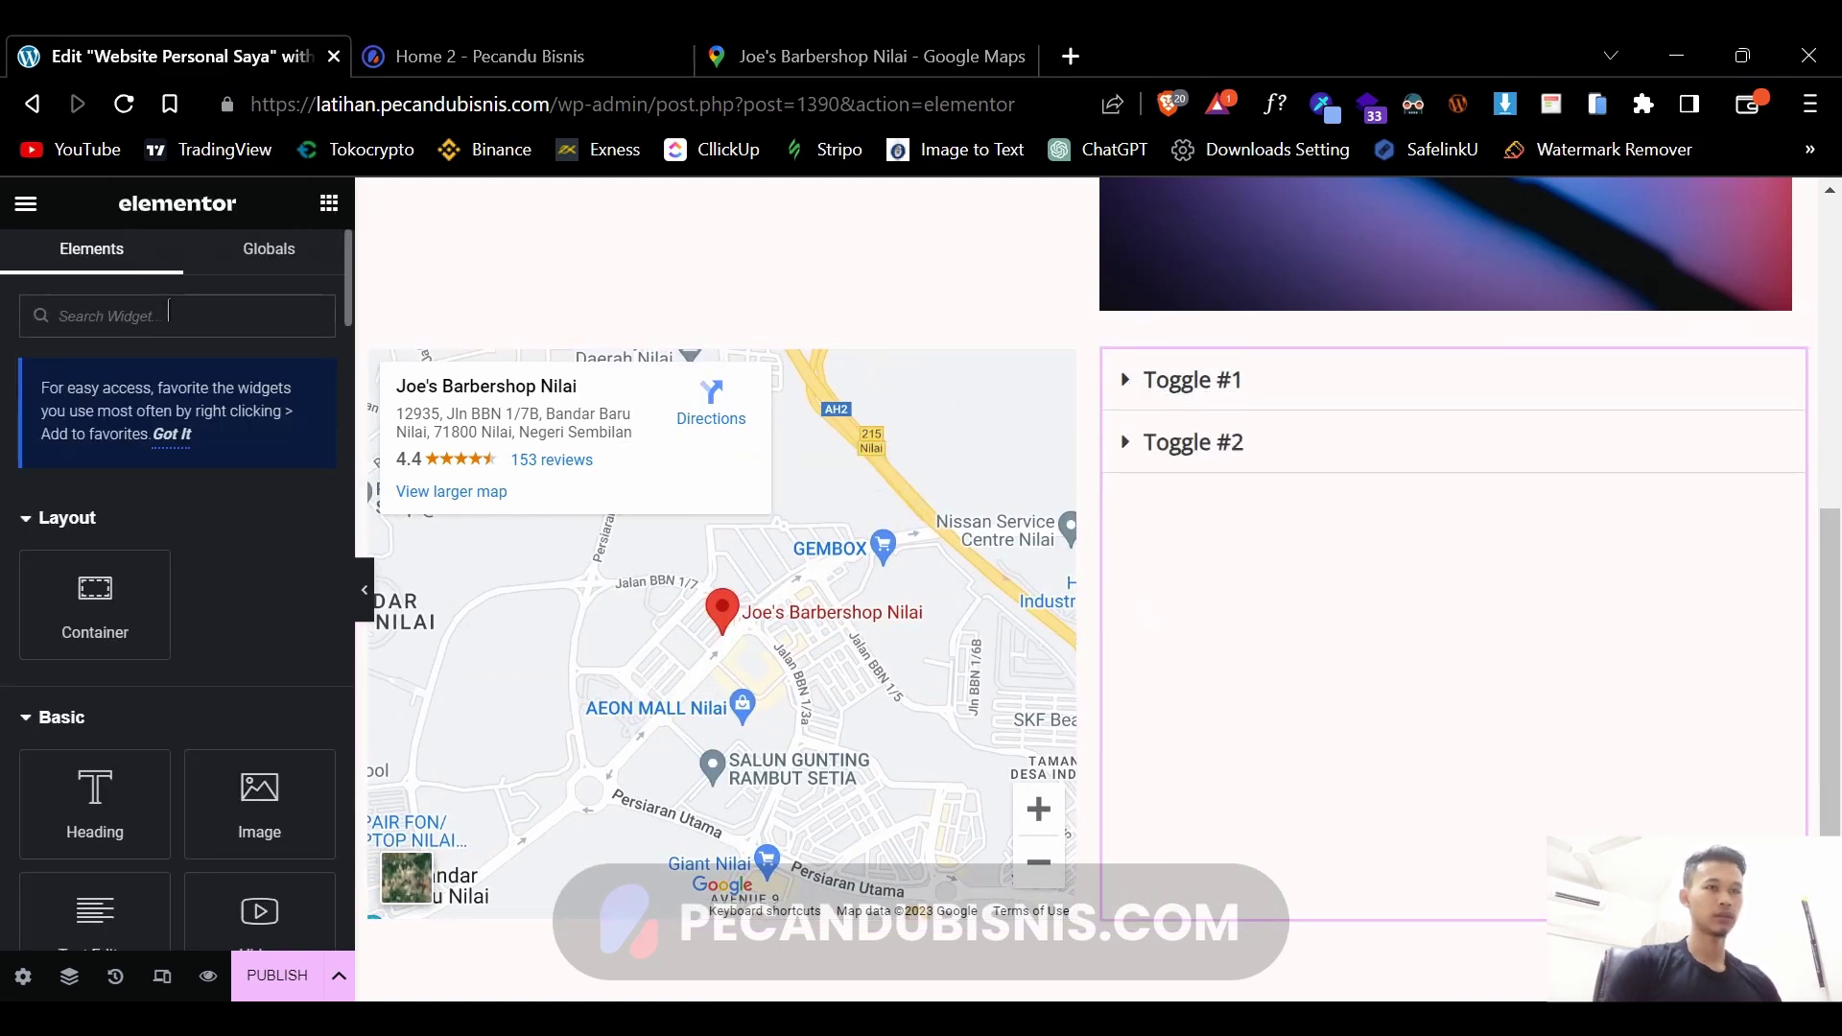
- Find the Accordion widget, add it between the map and the Toggle, and resize the three columns to similar widths
text(a)
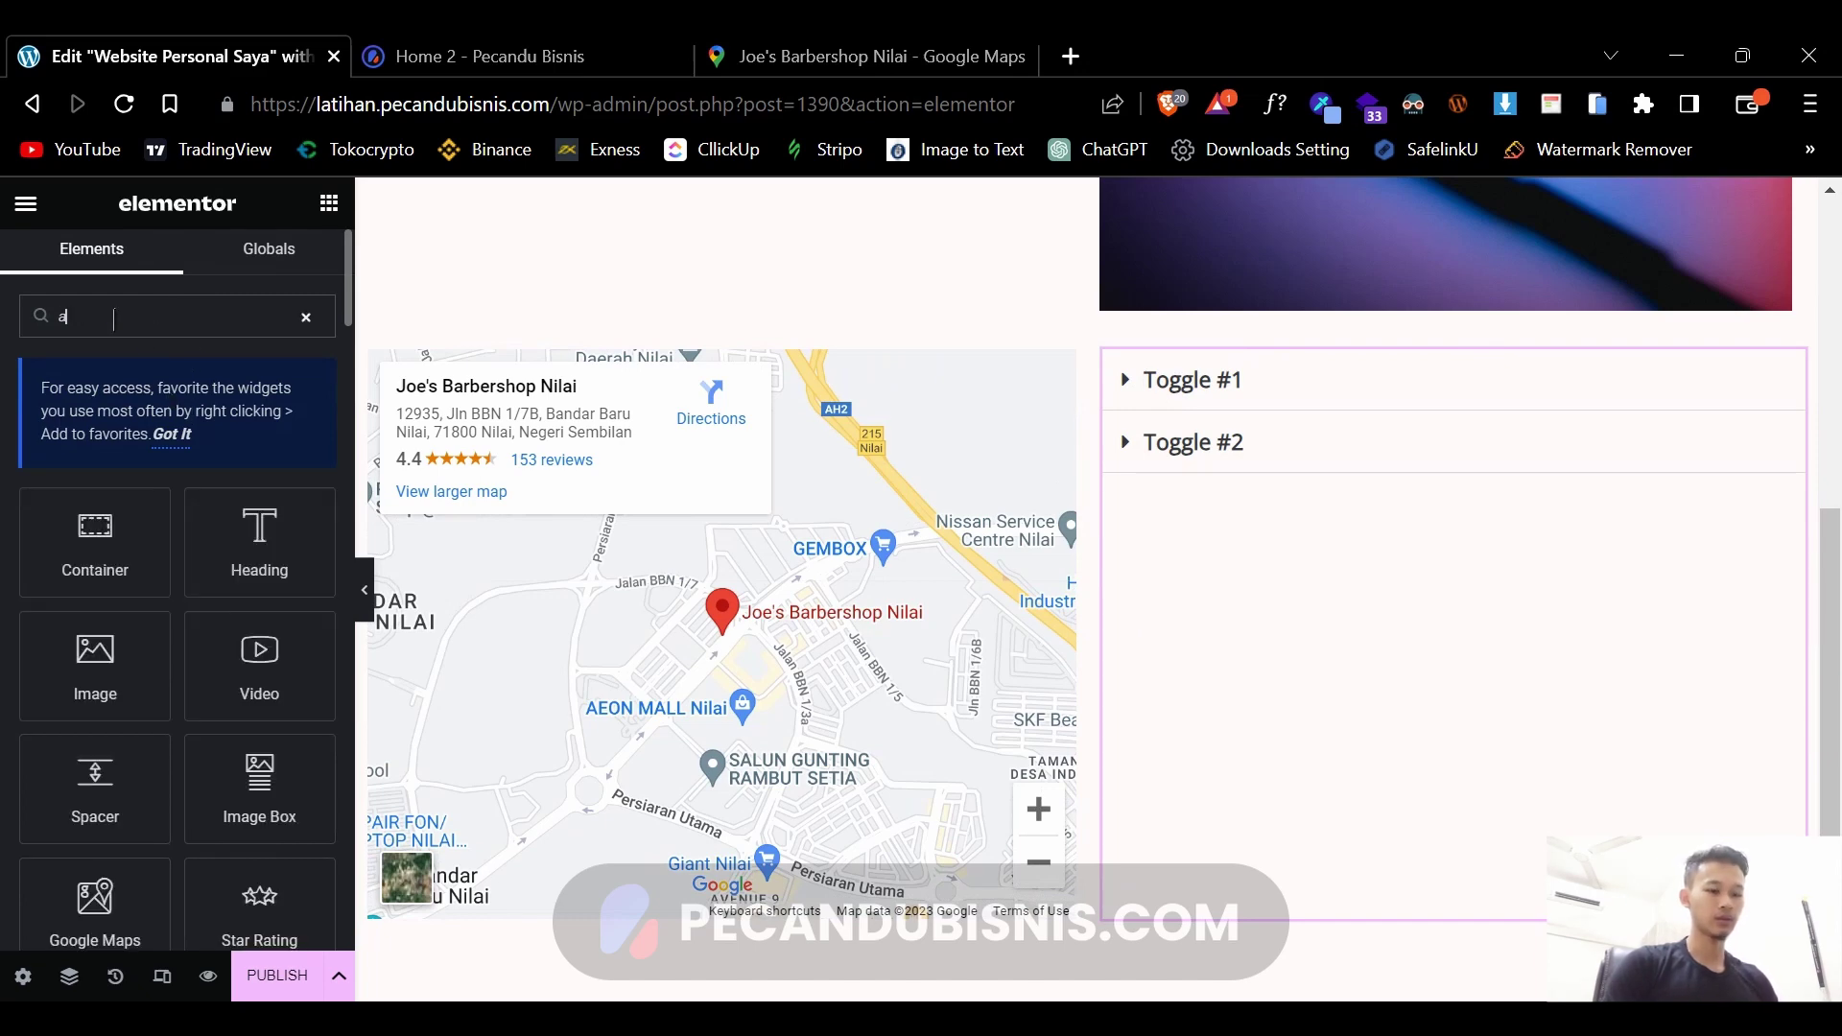
text(ccor)
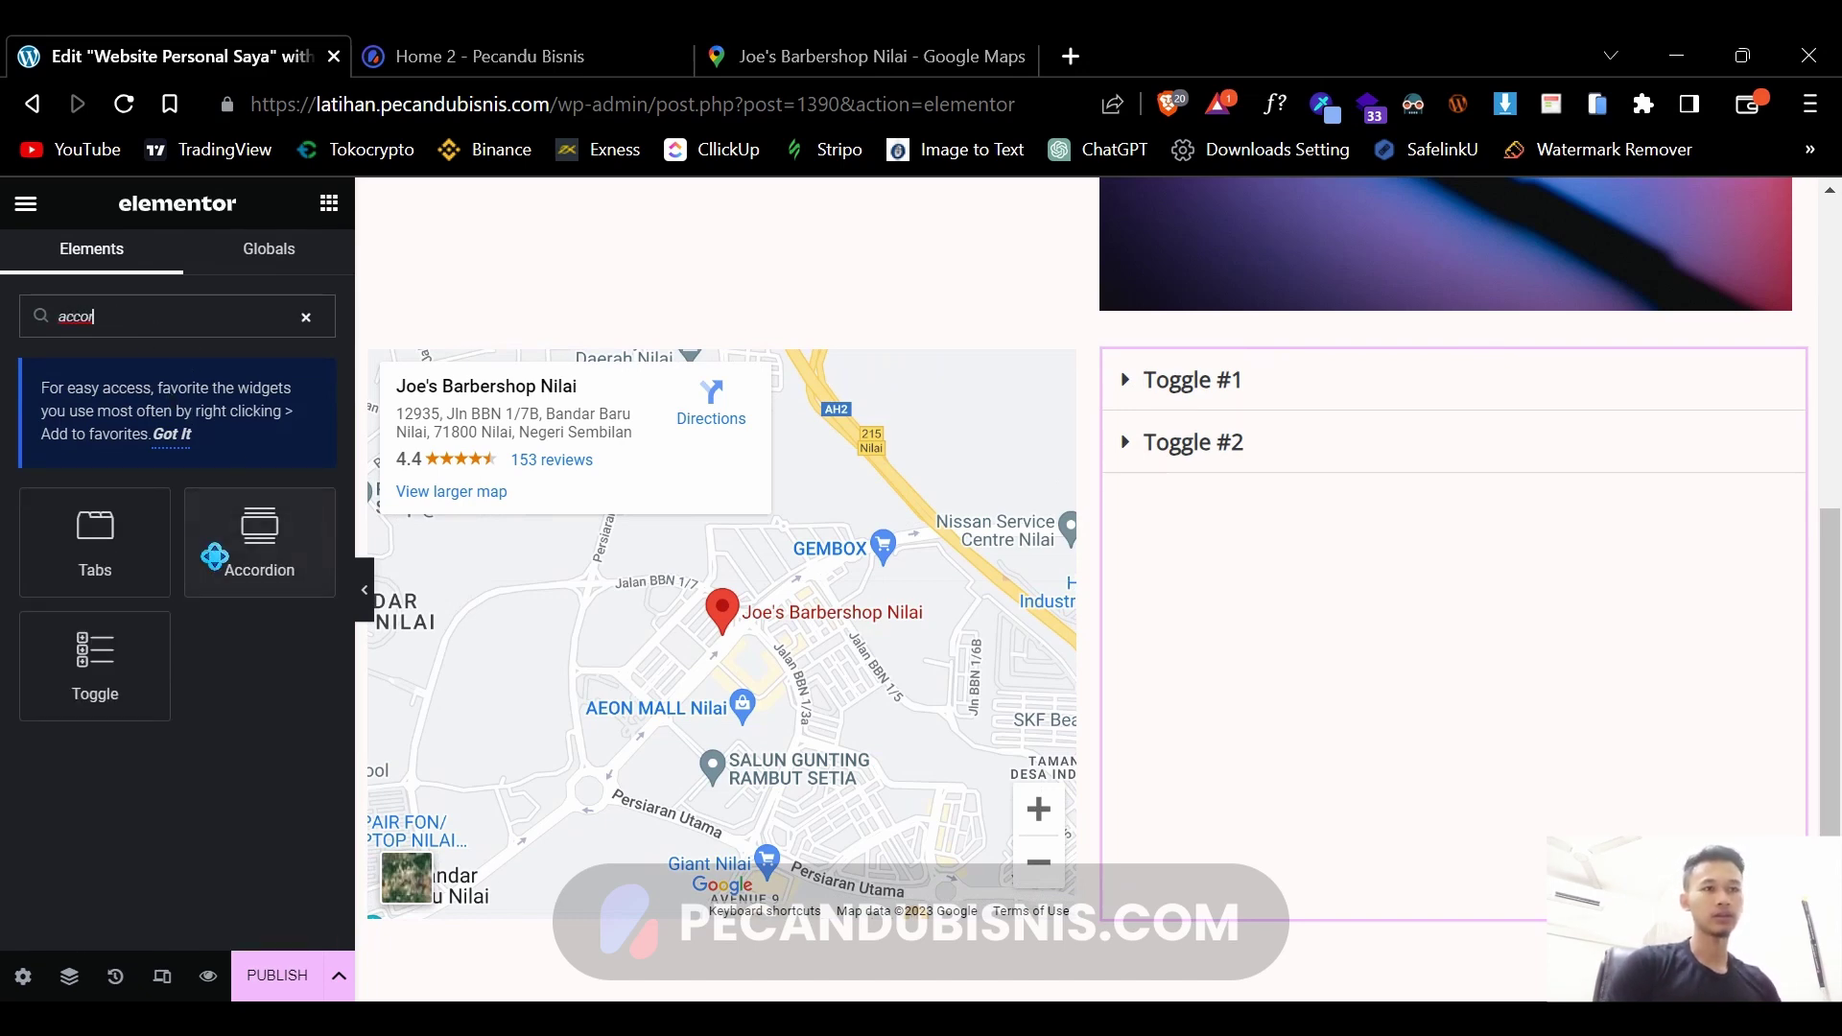
drag(241, 543, 1276, 485)
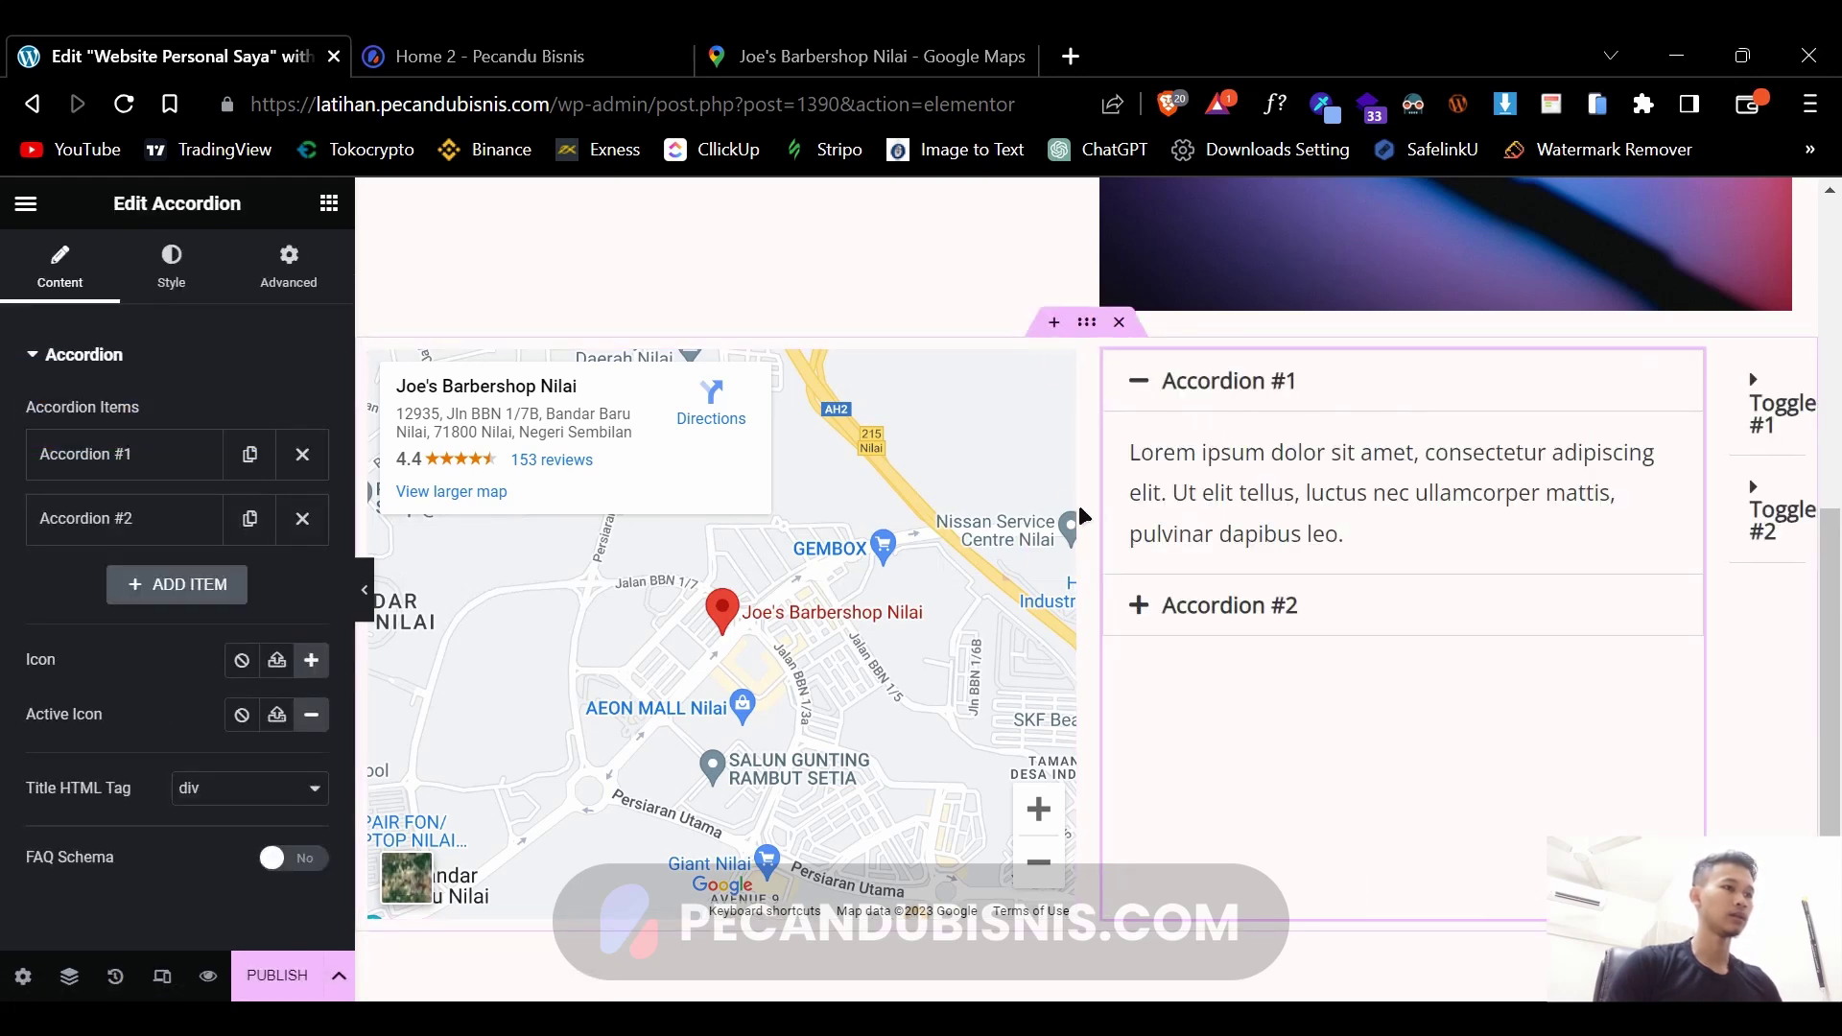
drag(1072, 510, 765, 504)
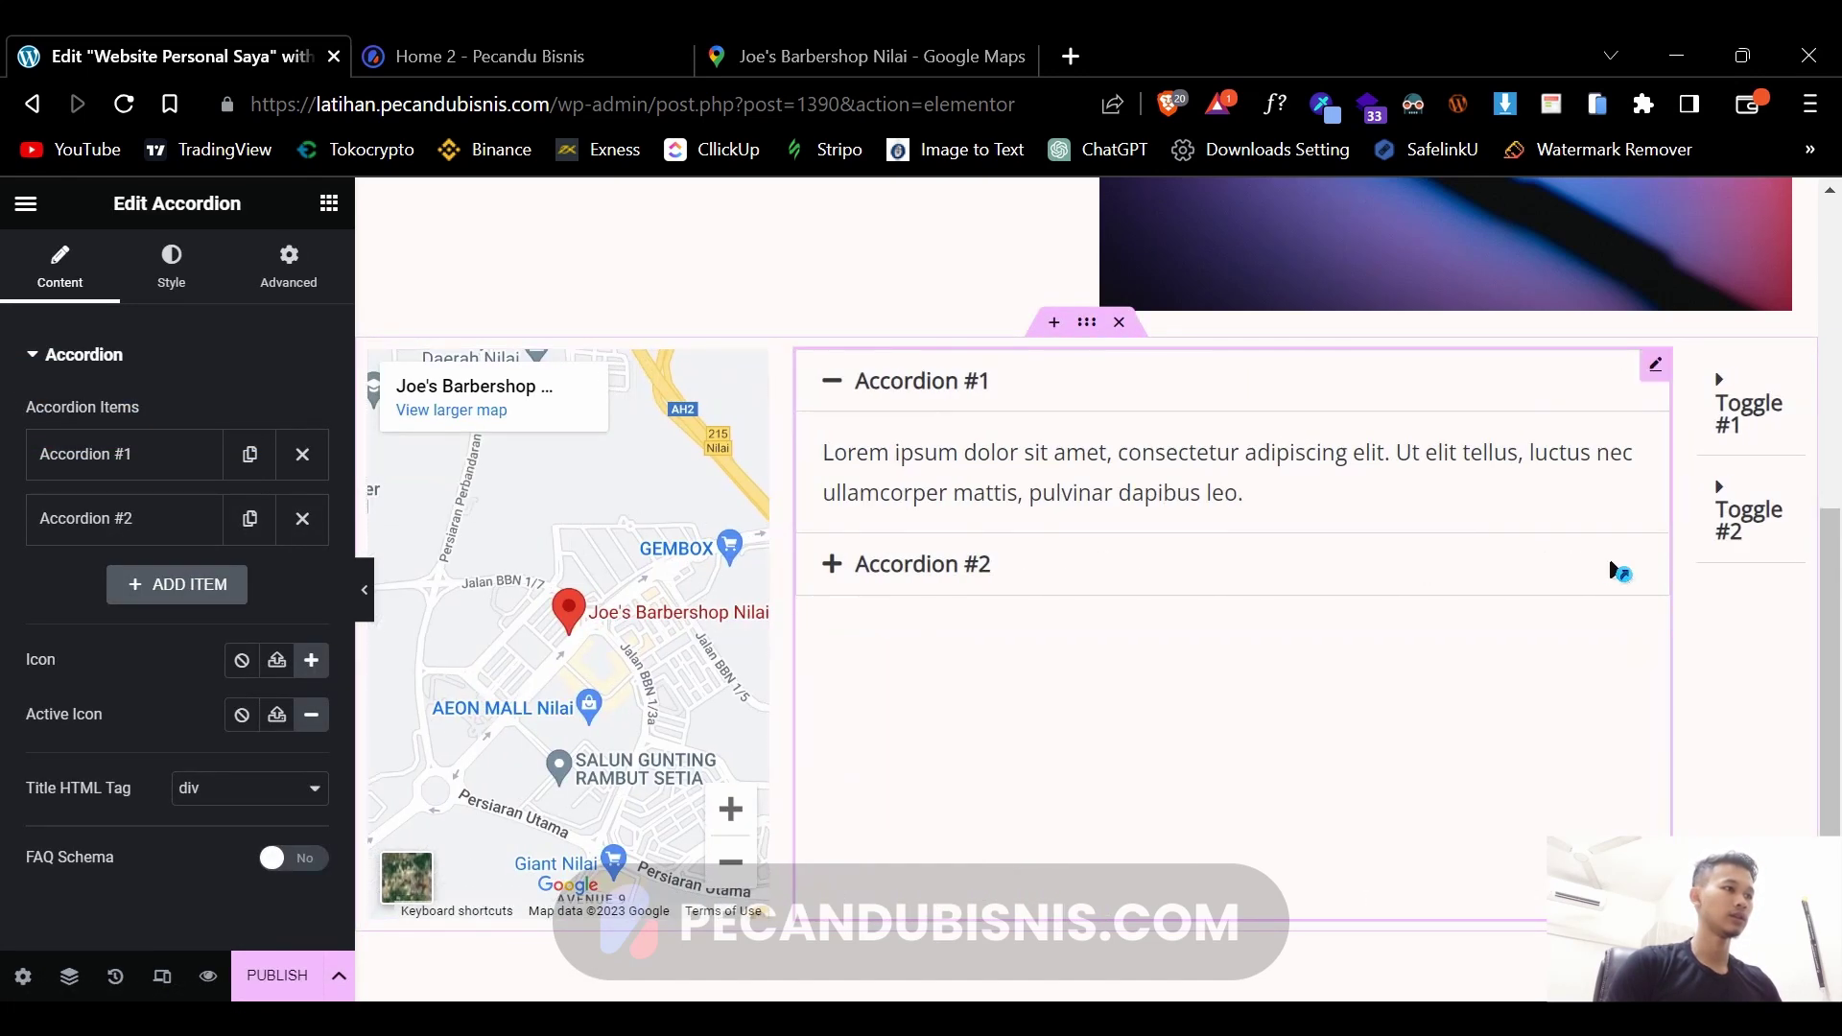
drag(1667, 561, 1293, 561)
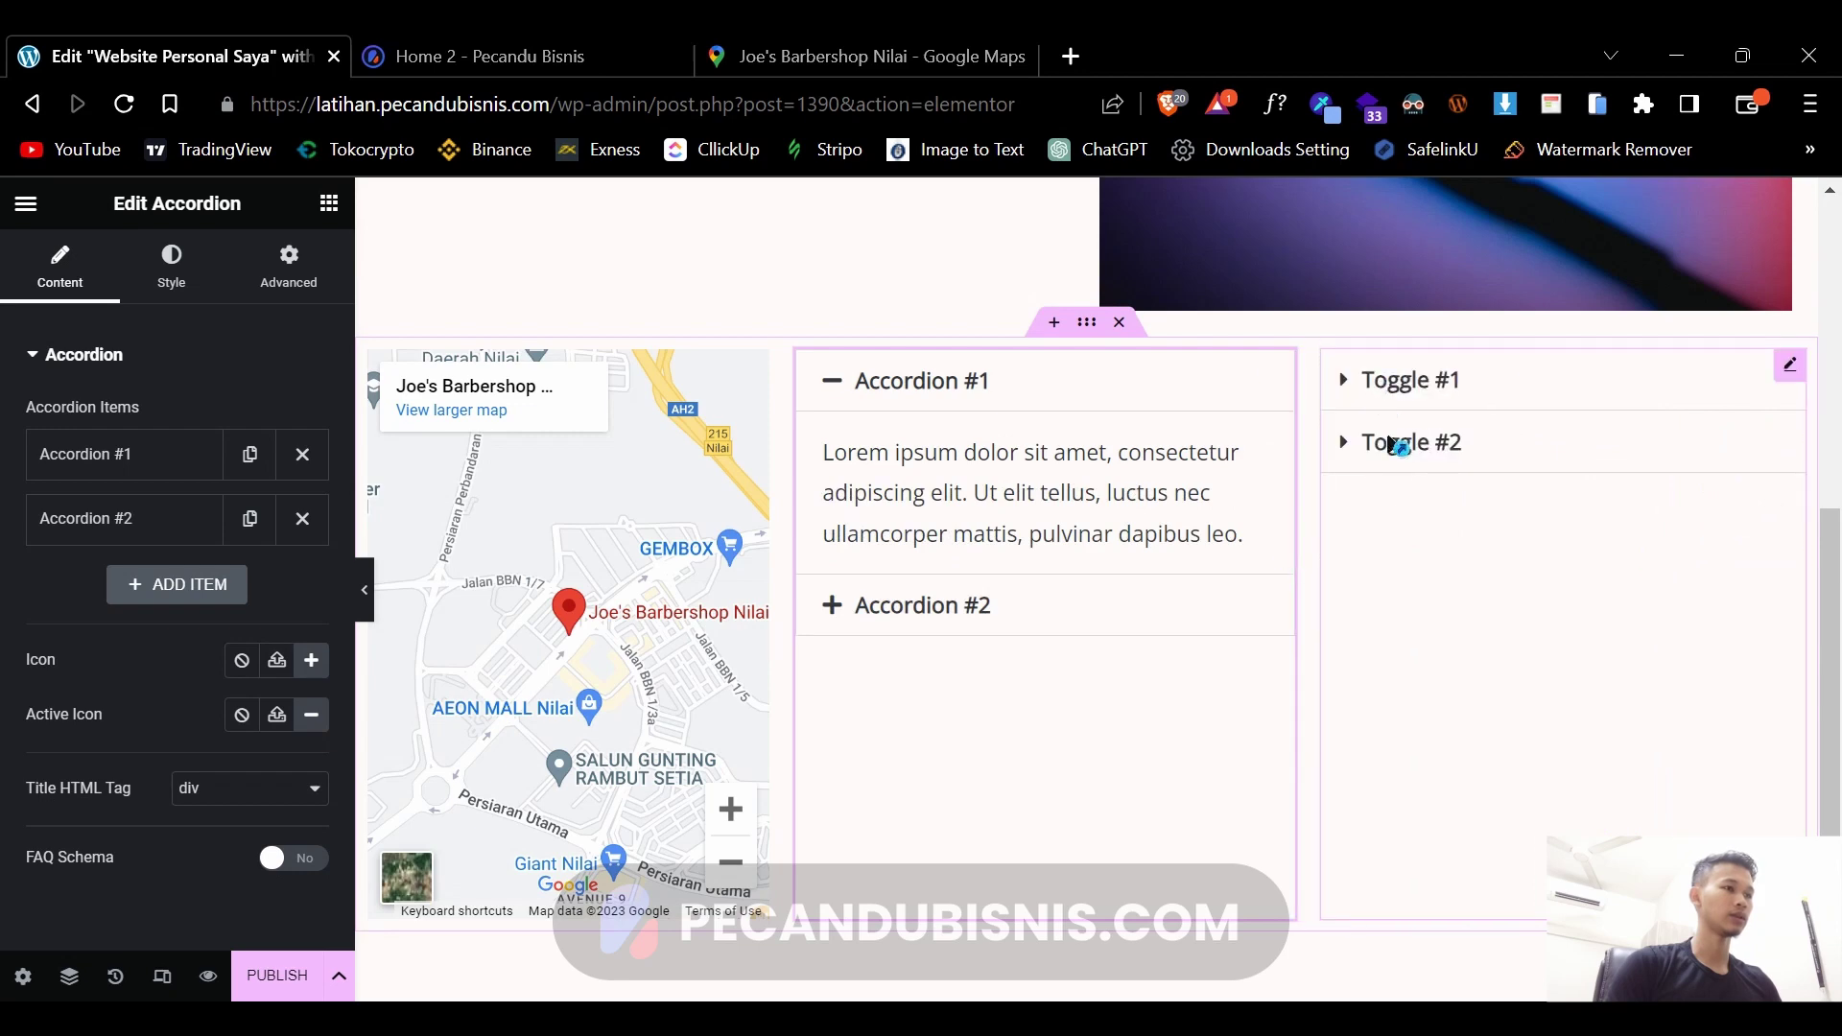
- Expand and collapse the Toggle and Accordion items in the editor to compare how they behave
click(1470, 395)
click(1454, 599)
click(1364, 396)
click(1015, 599)
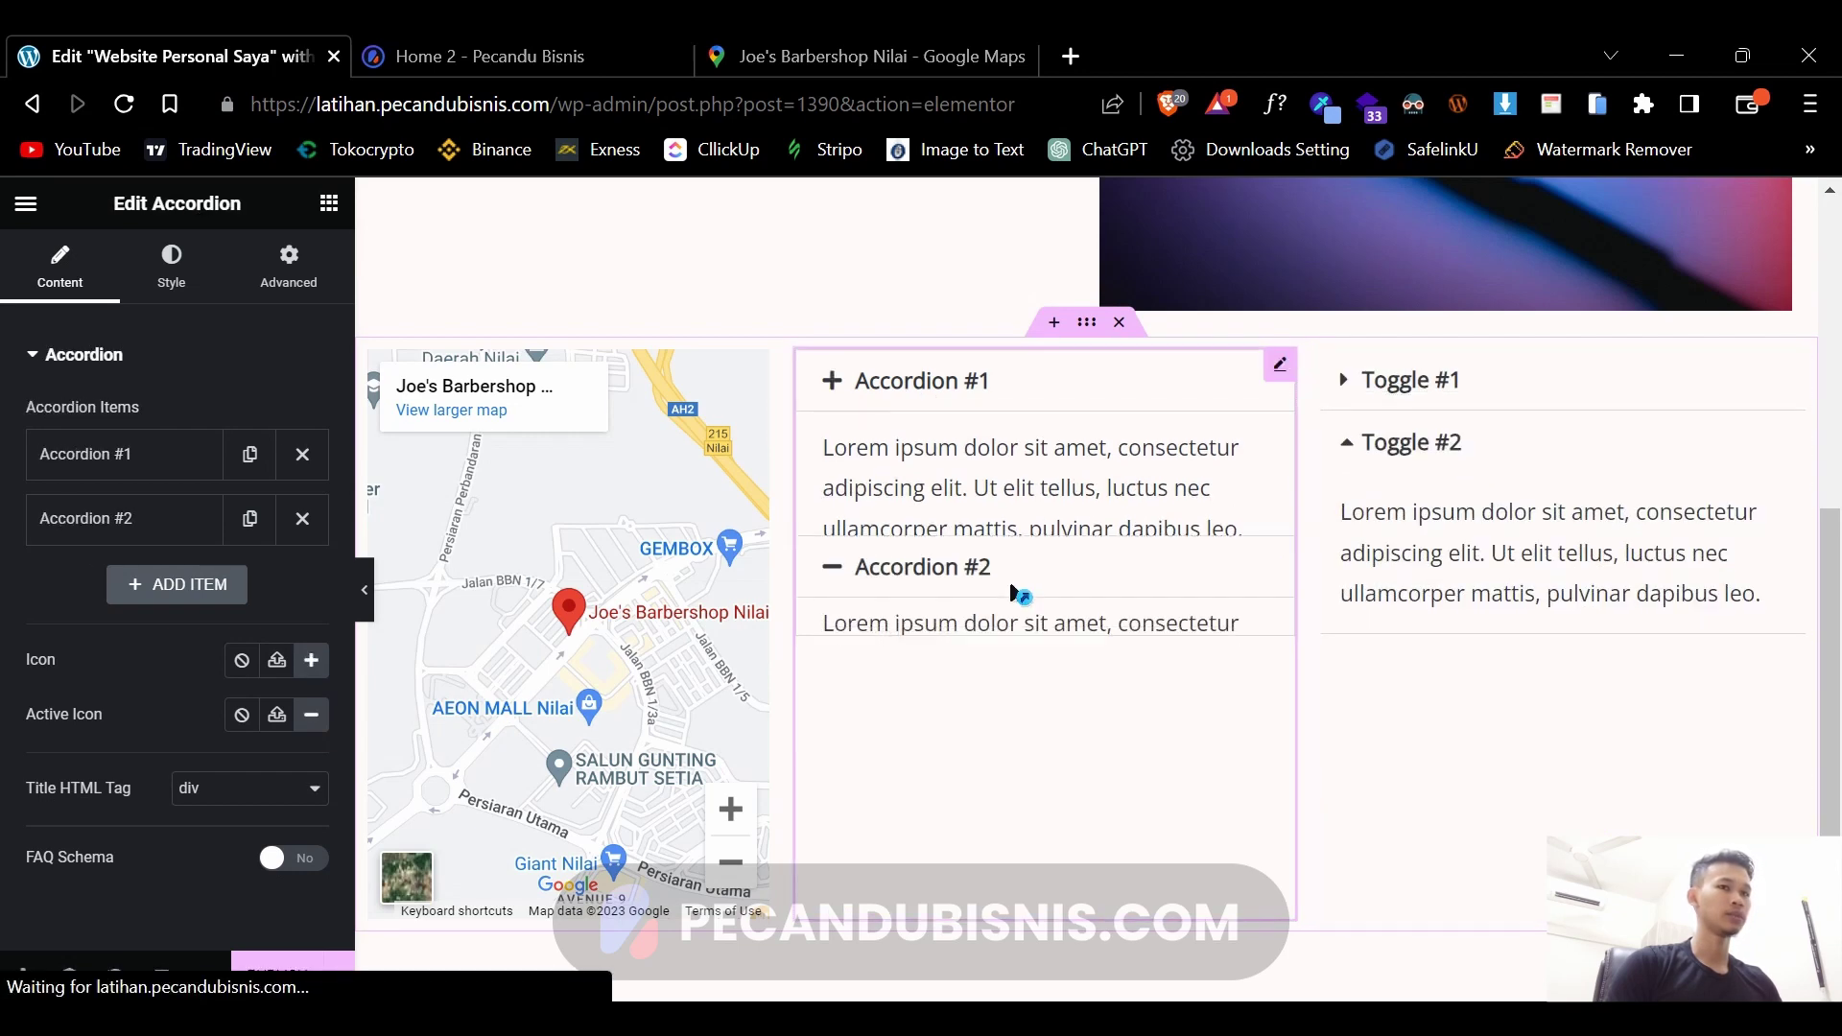
- Set the first Accordion item's title to "ini judul" and replace its content with "ini teks"
click(64, 461)
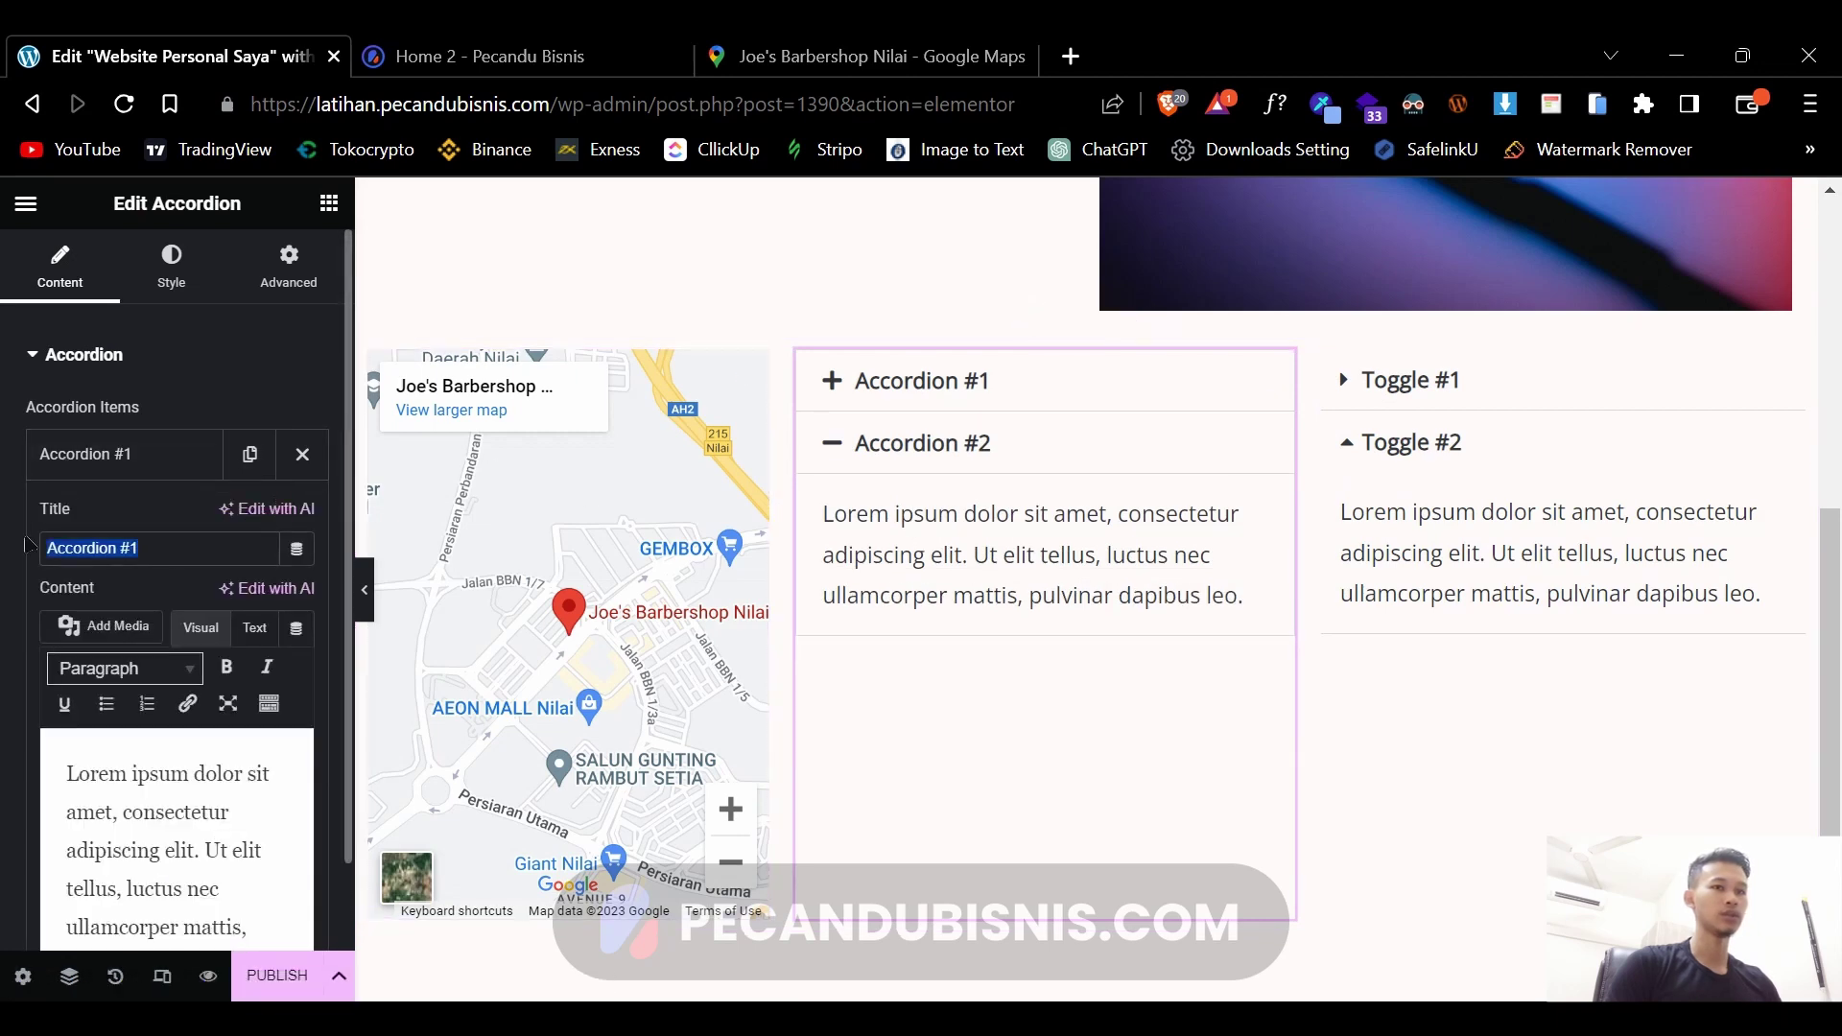
text(ini judul)
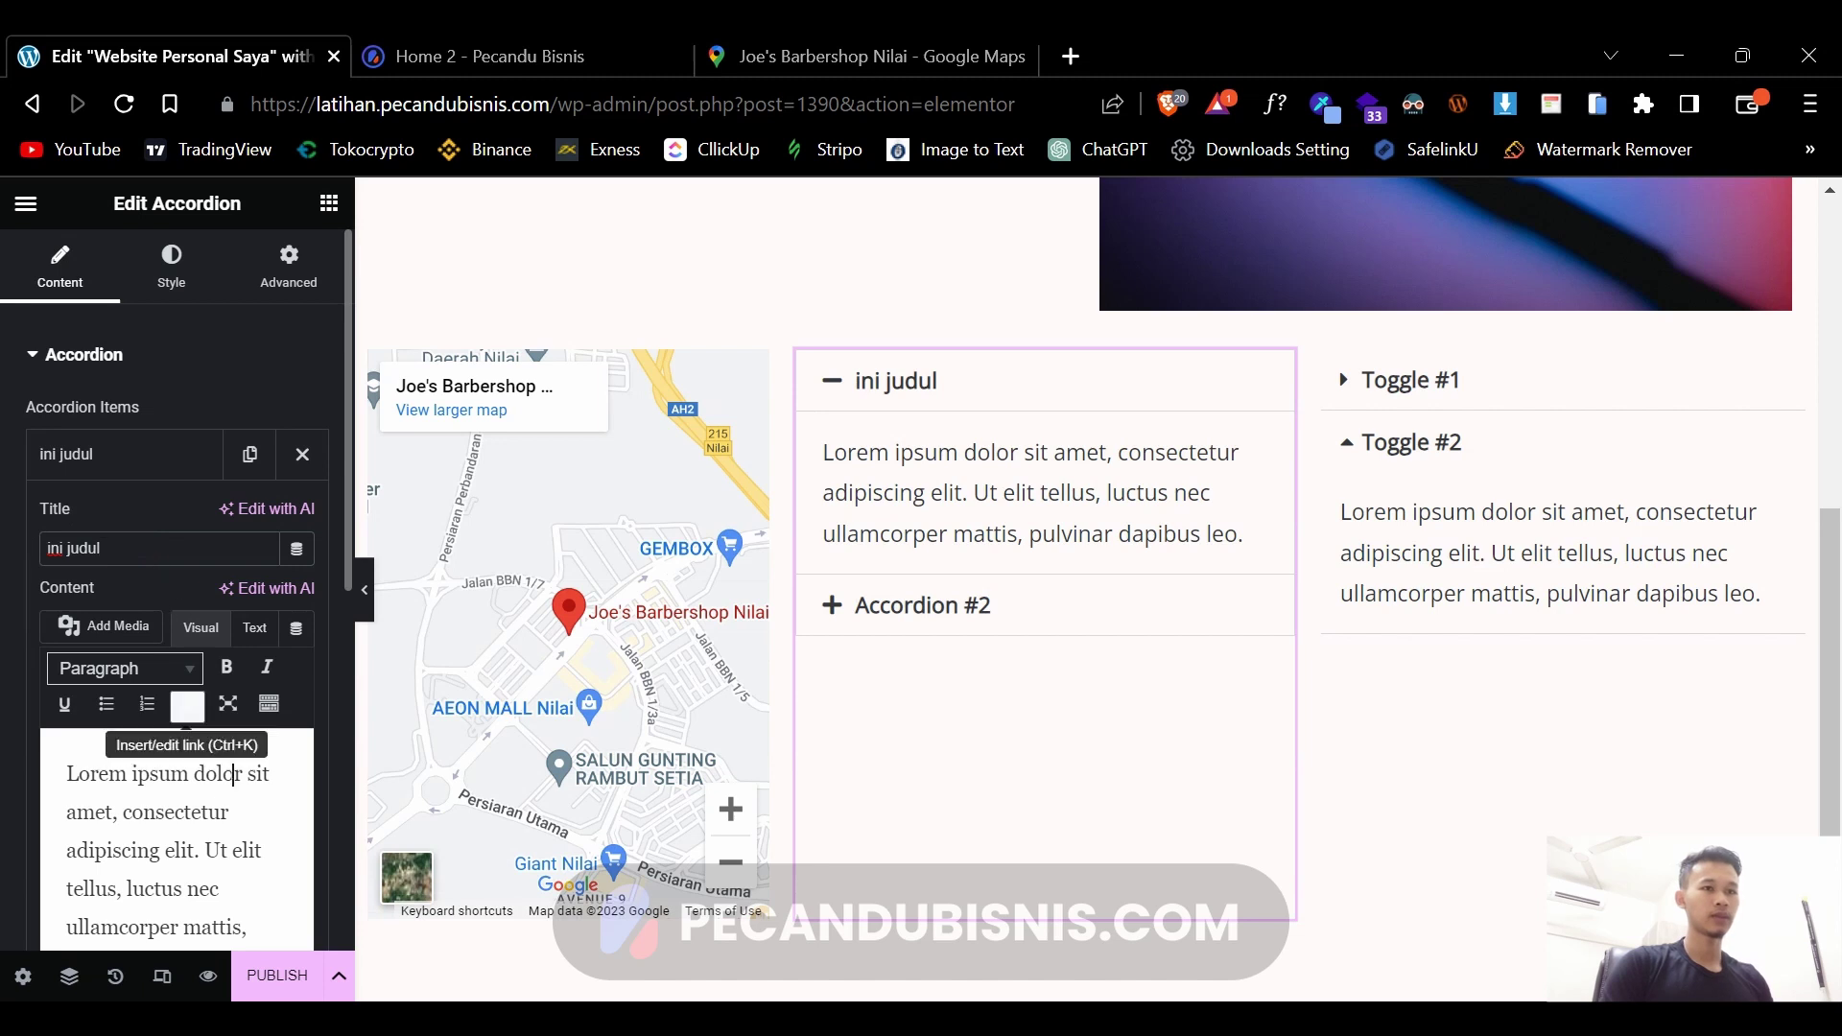
key(ctrl+a)
text(in)
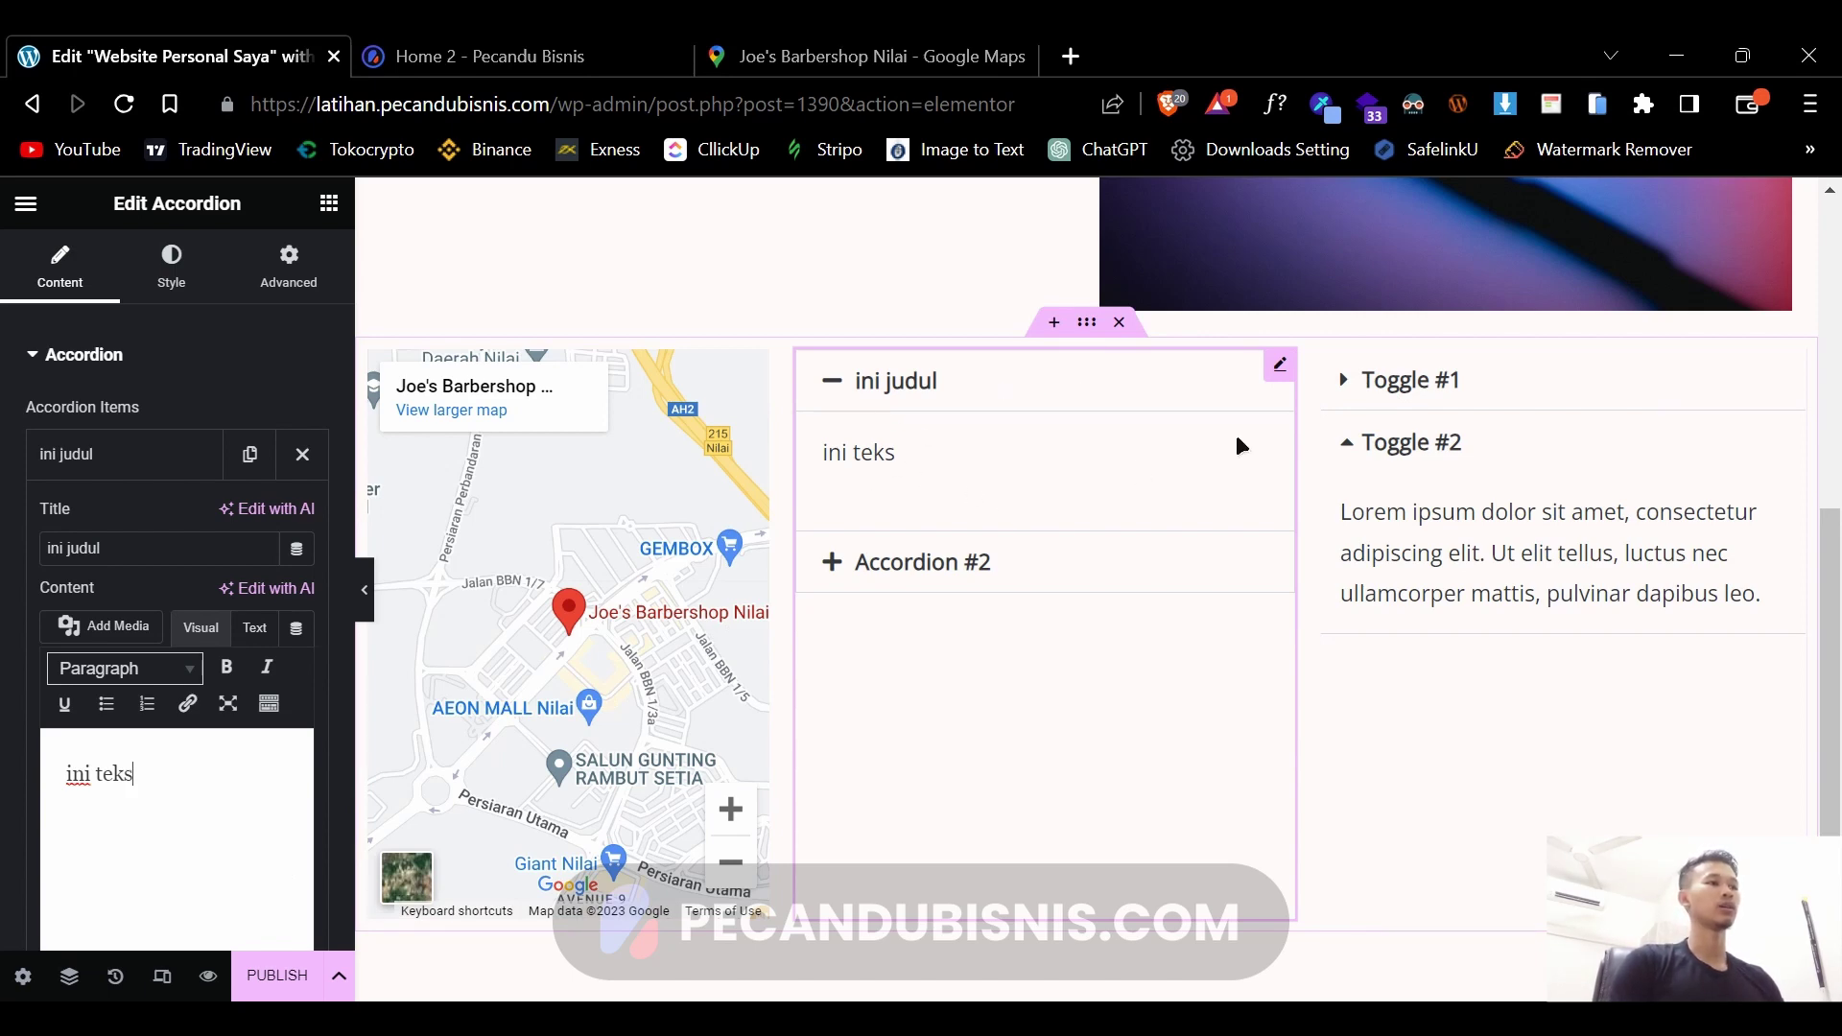
- Publish the page and open the live version at the map, Accordion and Toggle row
click(1412, 446)
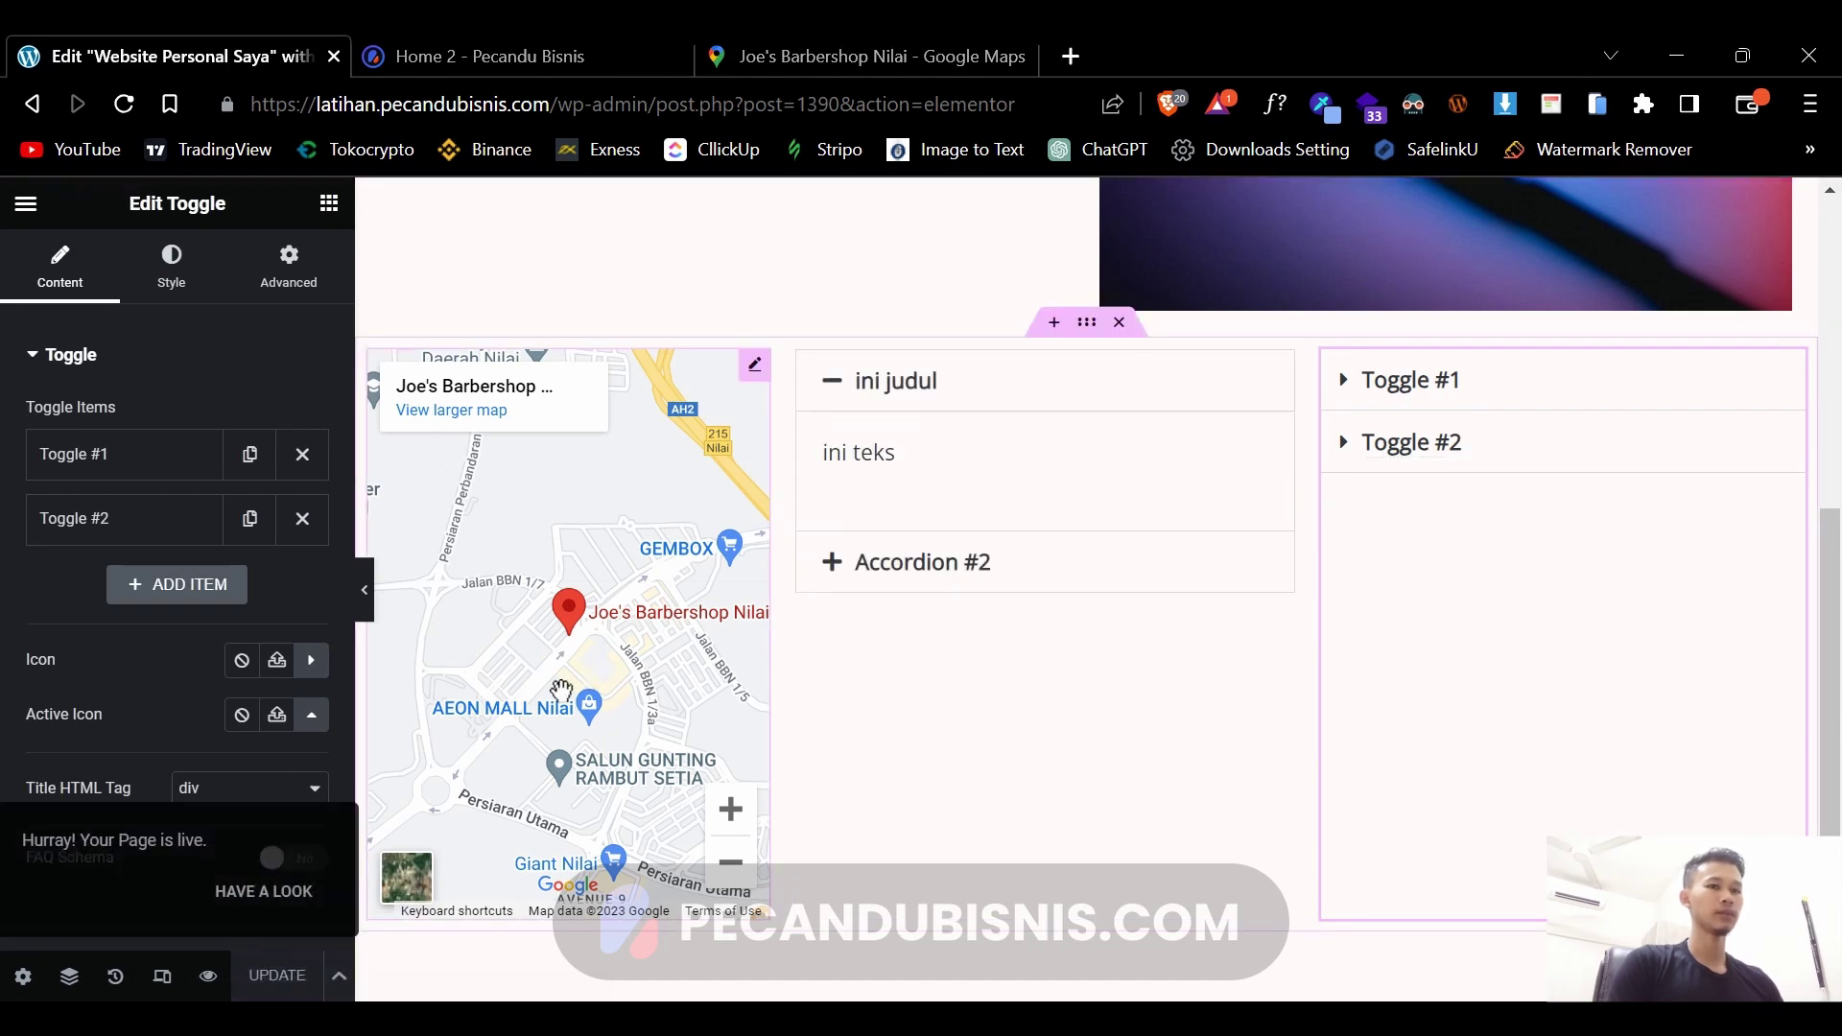
click(267, 891)
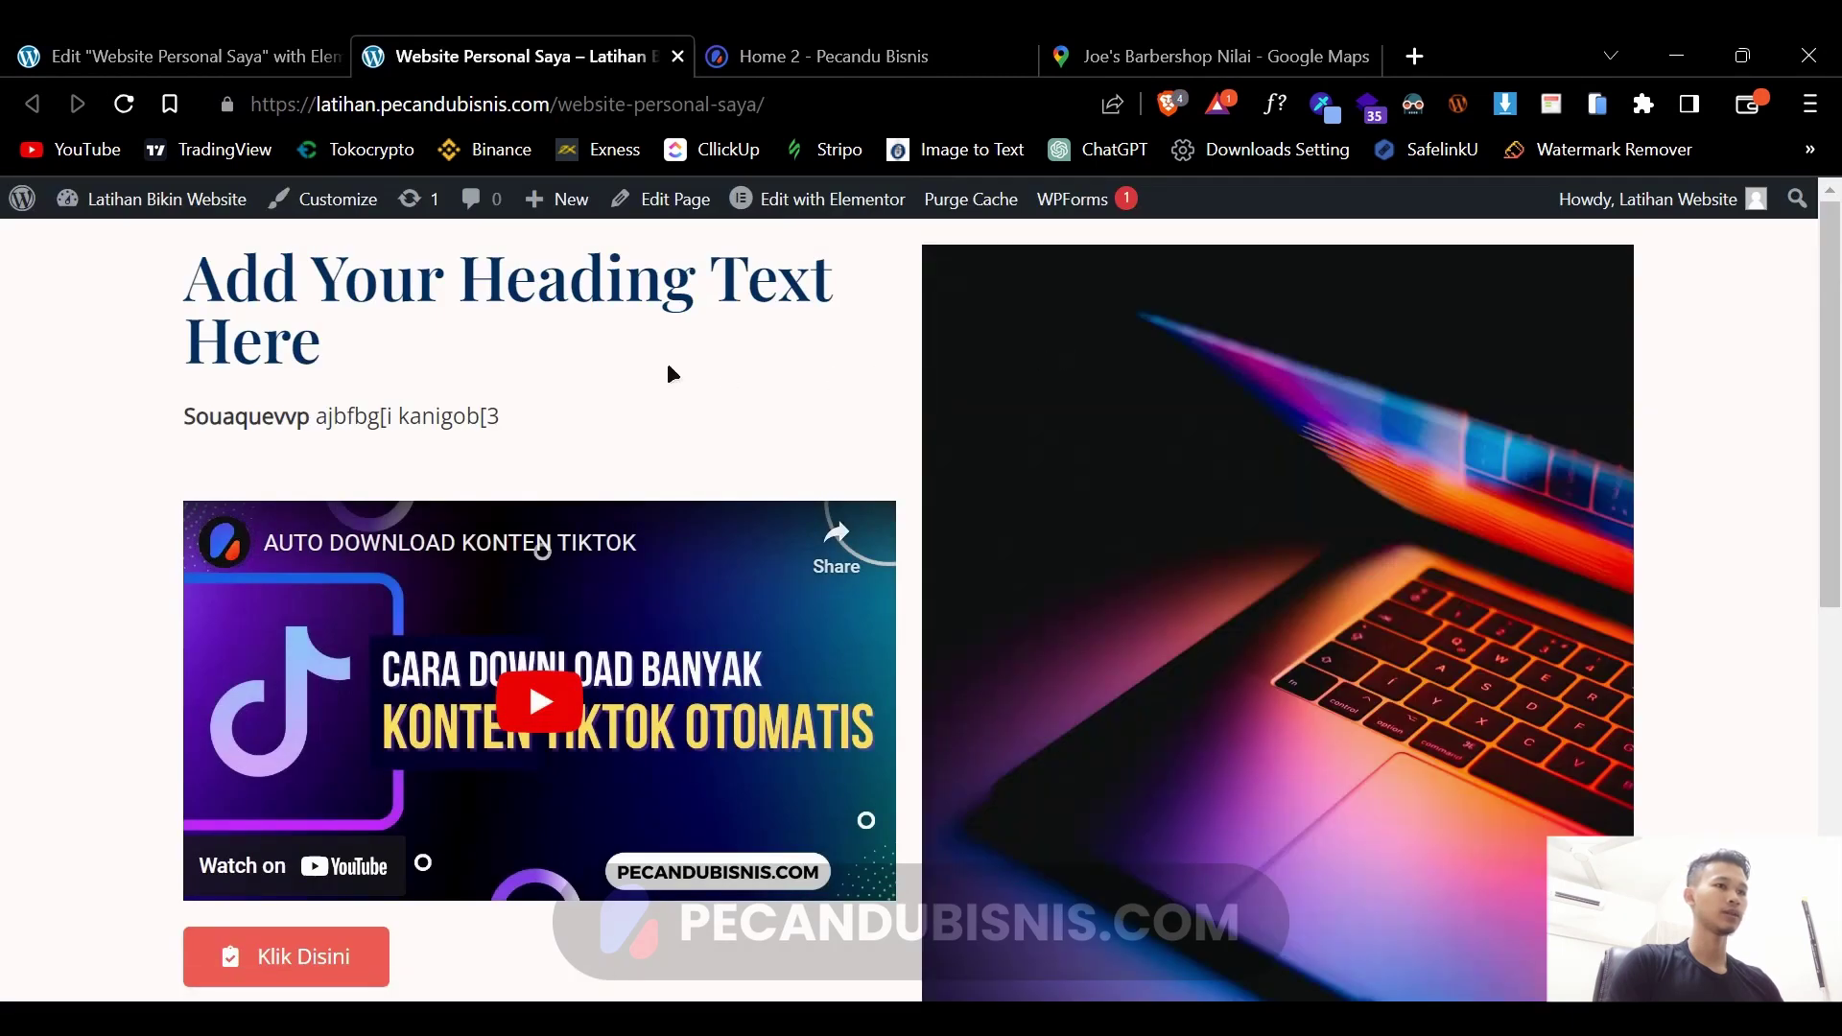
scroll(386, 545, down, 7)
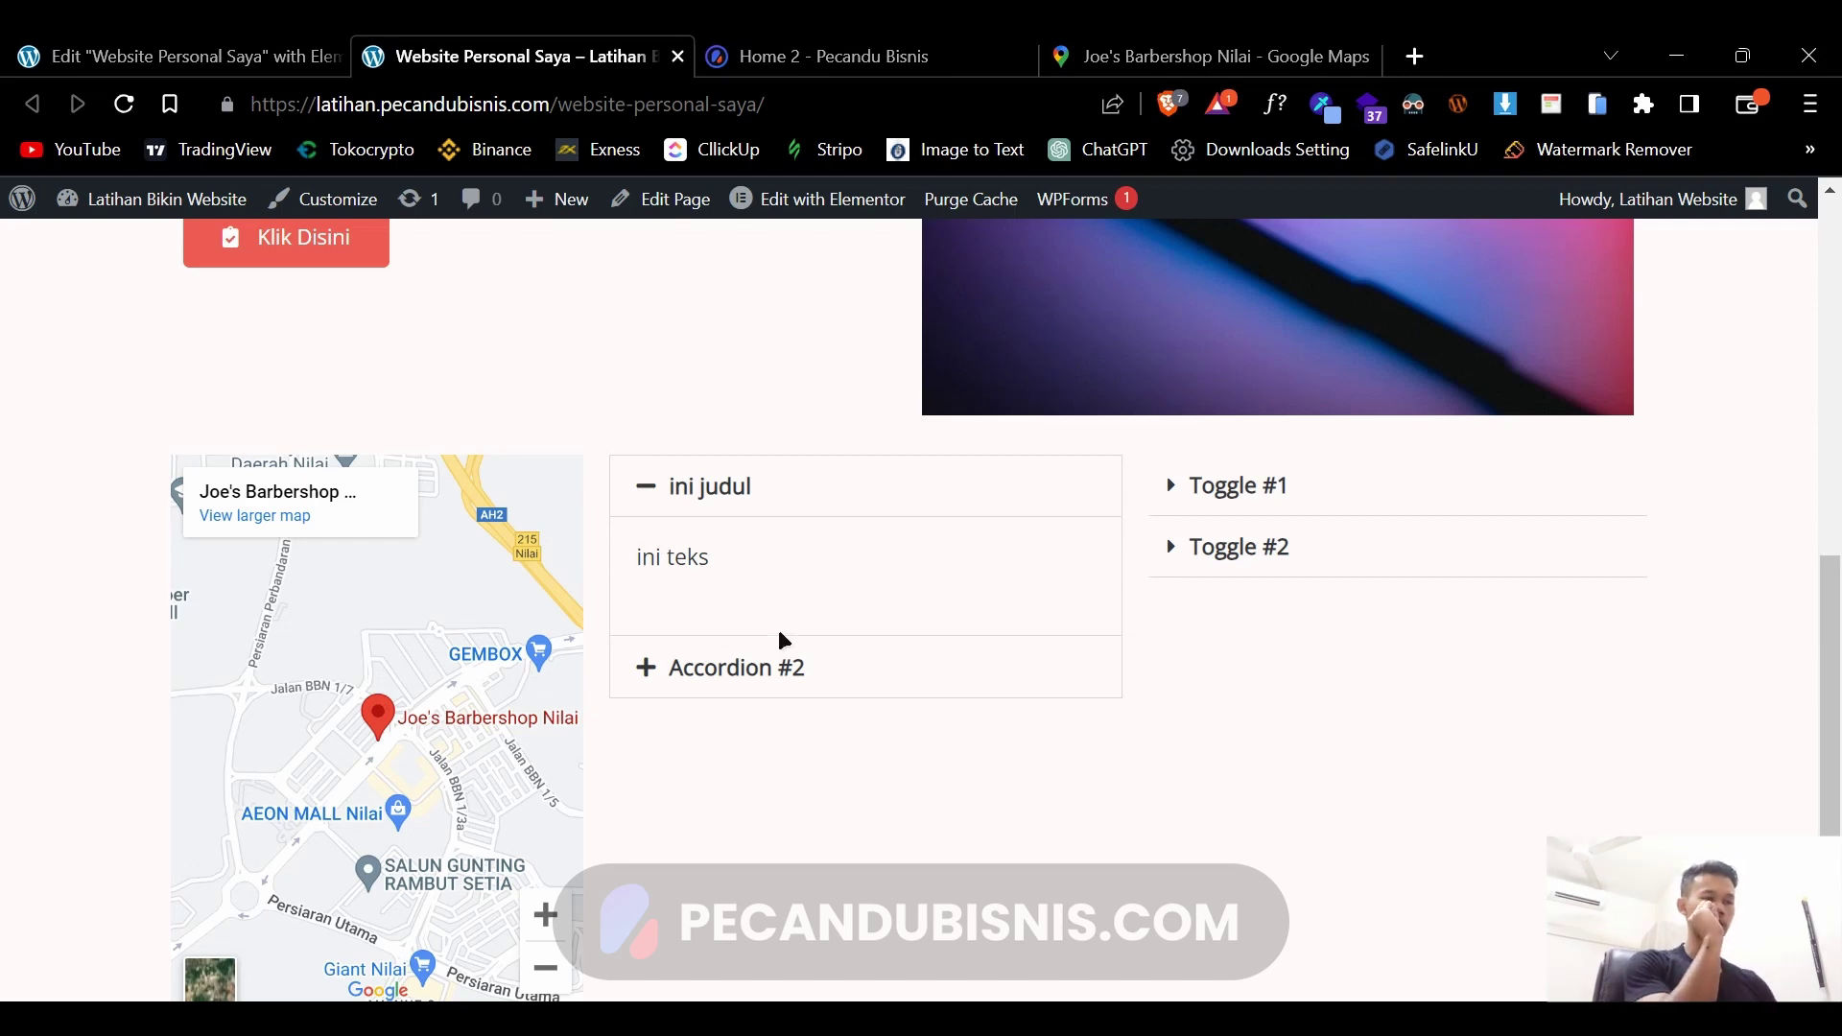
- Test opening and closing the Accordion and Toggle items on the live page, and return to the editor
click(1210, 497)
click(1214, 497)
click(789, 662)
click(806, 487)
click(707, 672)
click(690, 485)
click(1281, 503)
click(1247, 708)
click(854, 669)
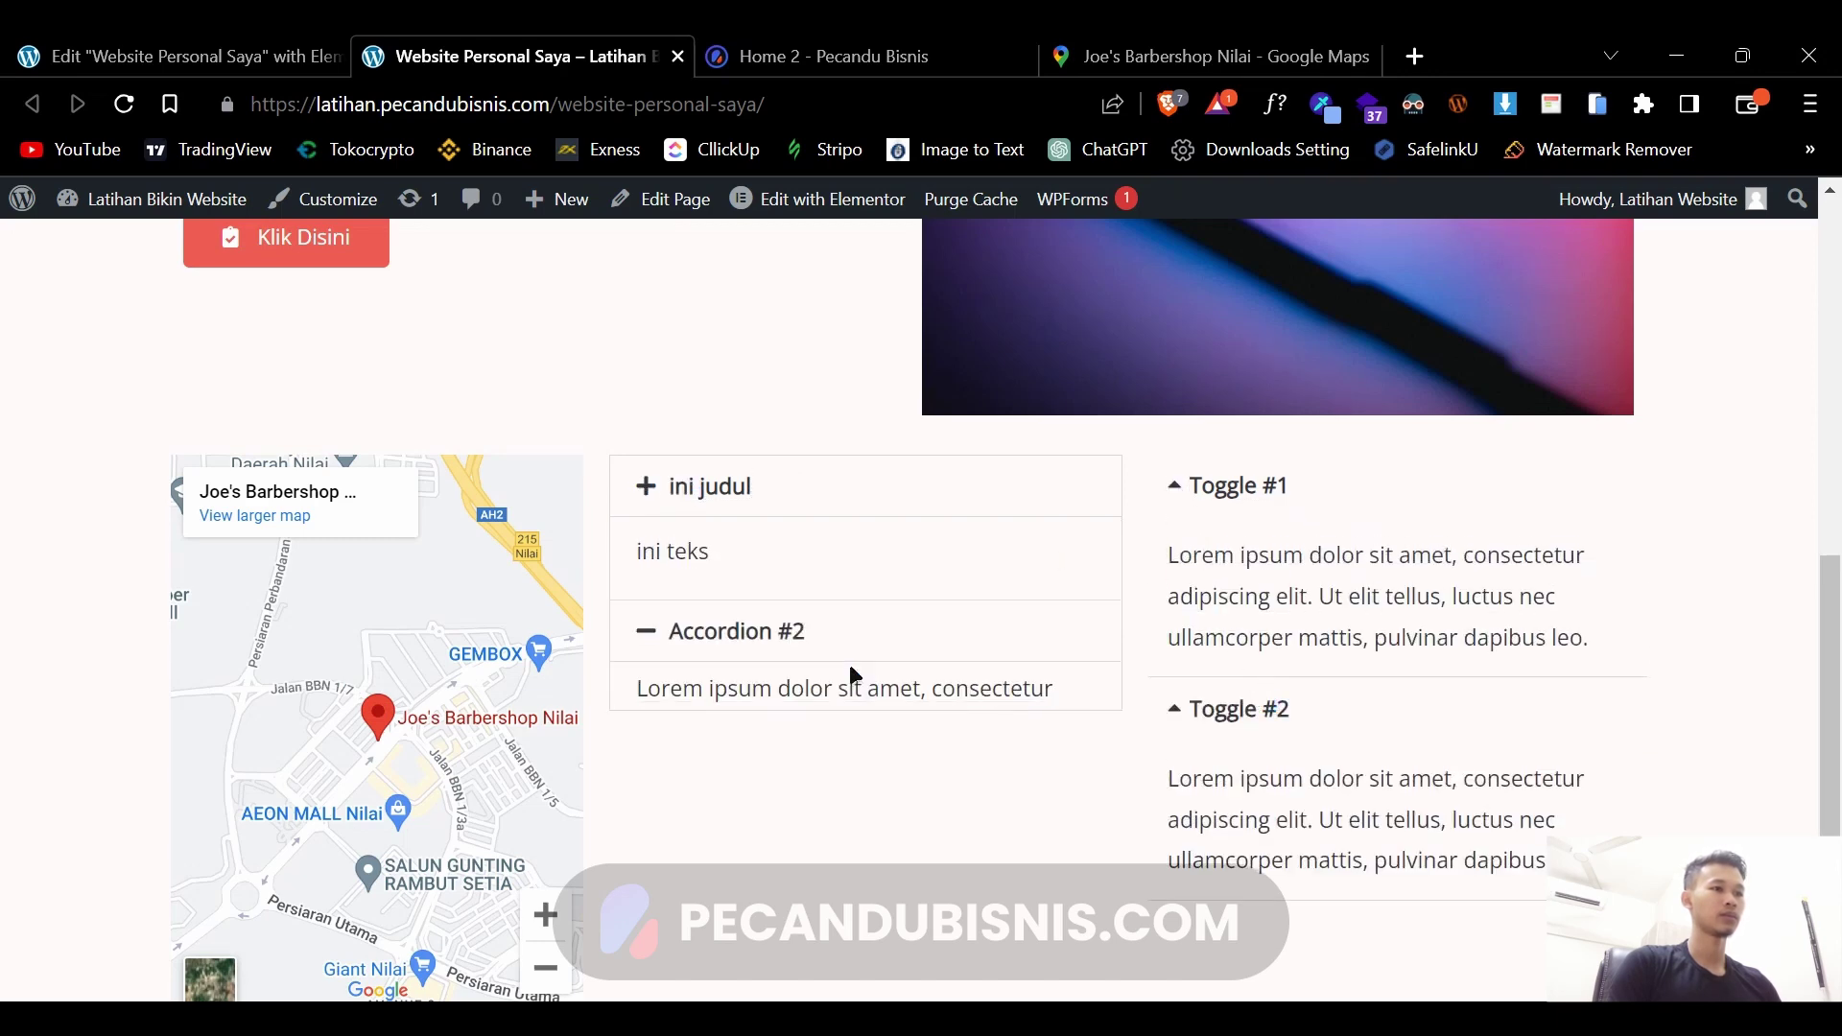
click(873, 491)
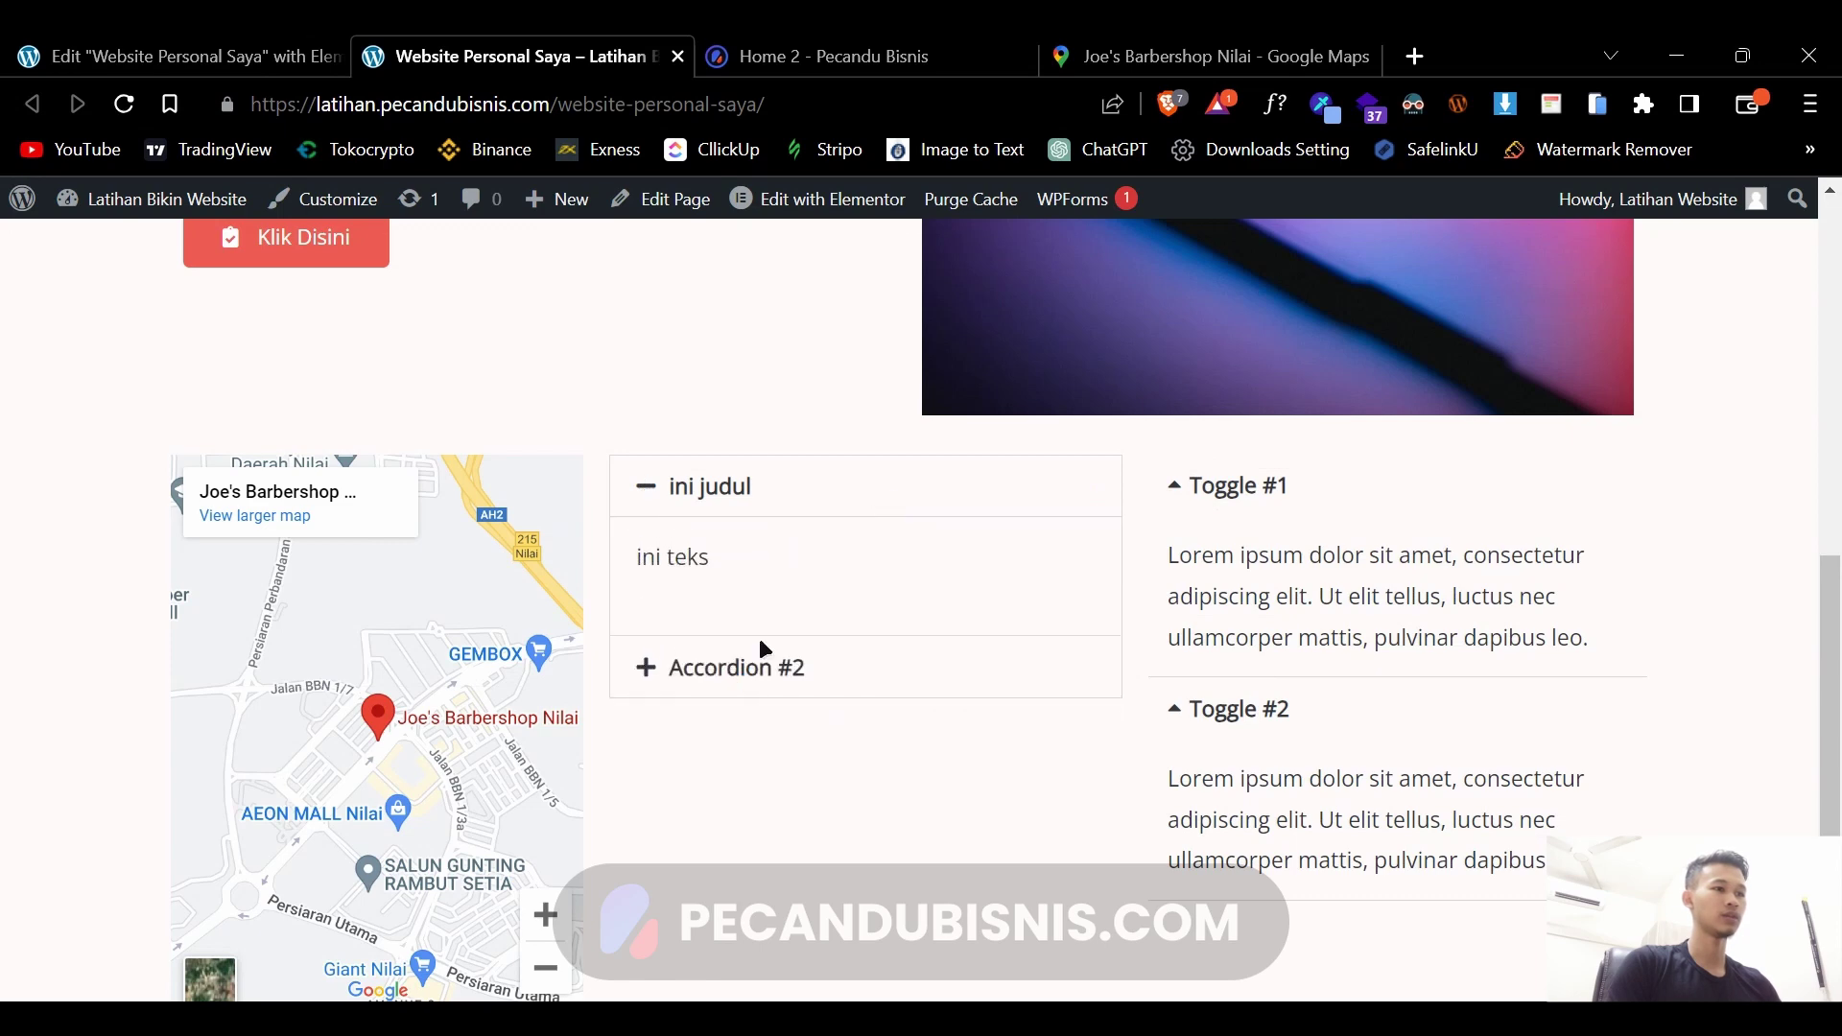
scroll(808, 460, down, 1)
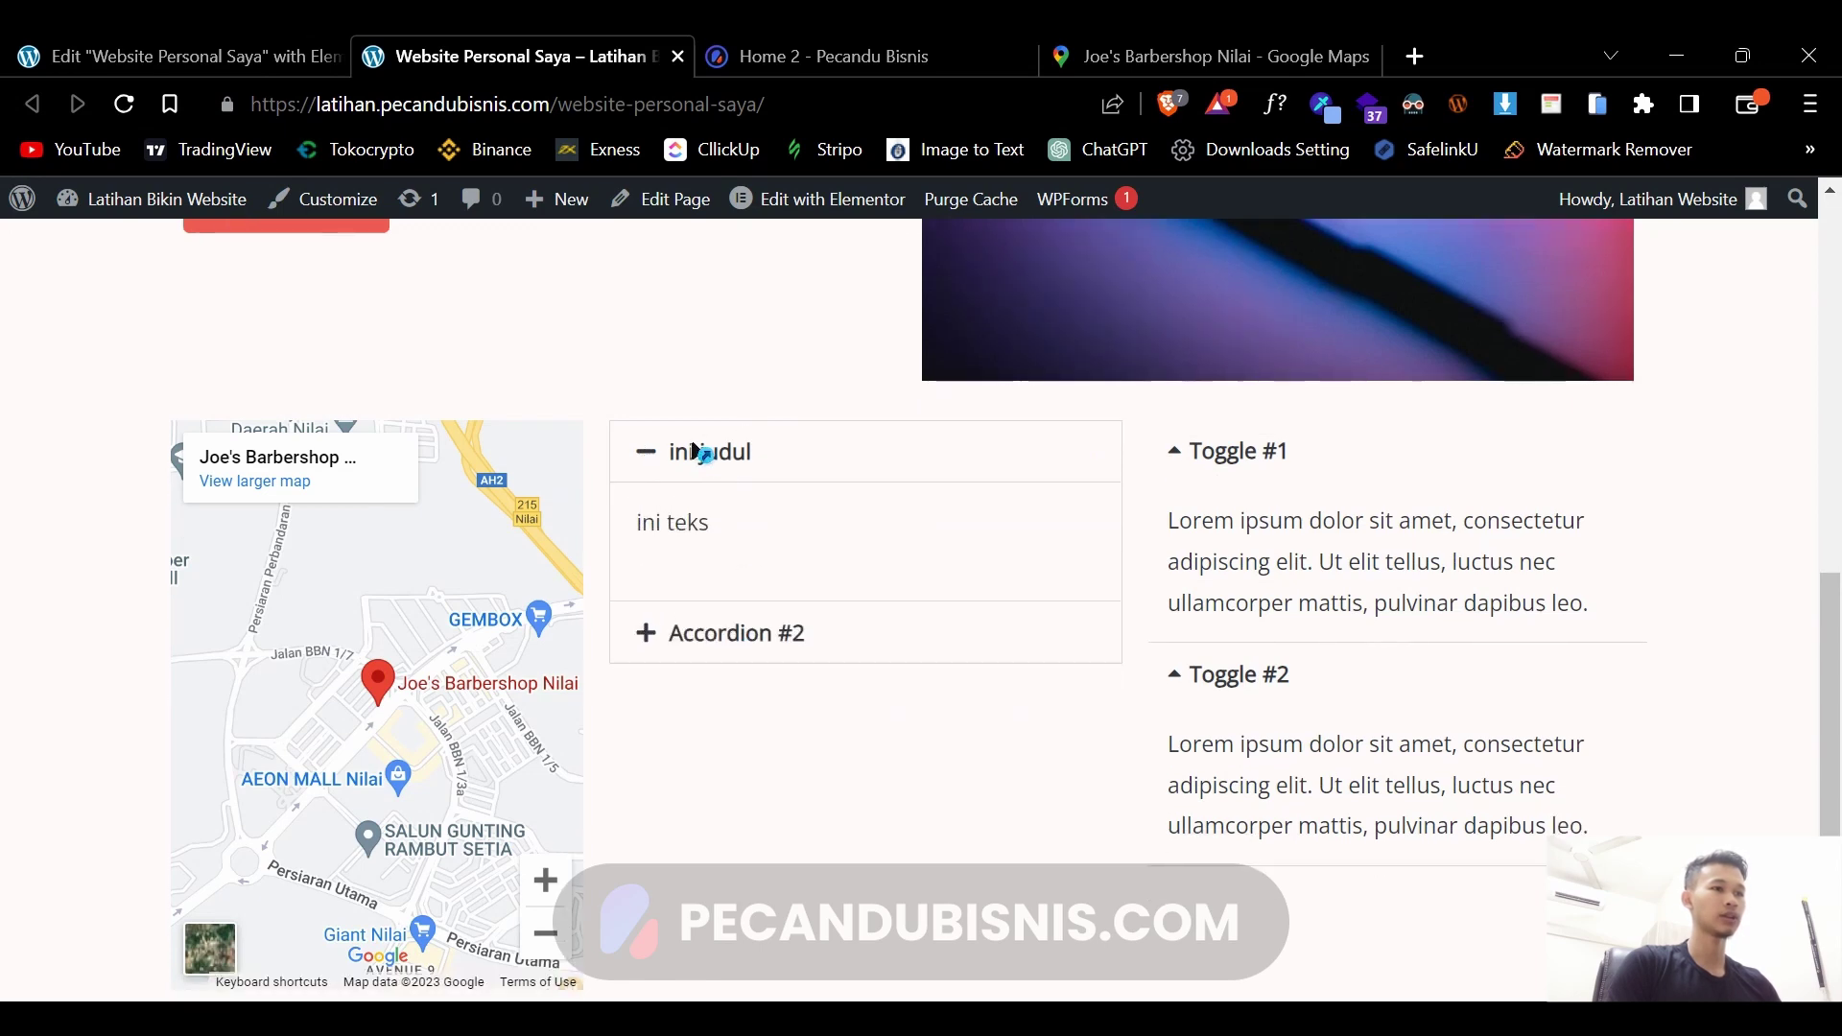
click(731, 648)
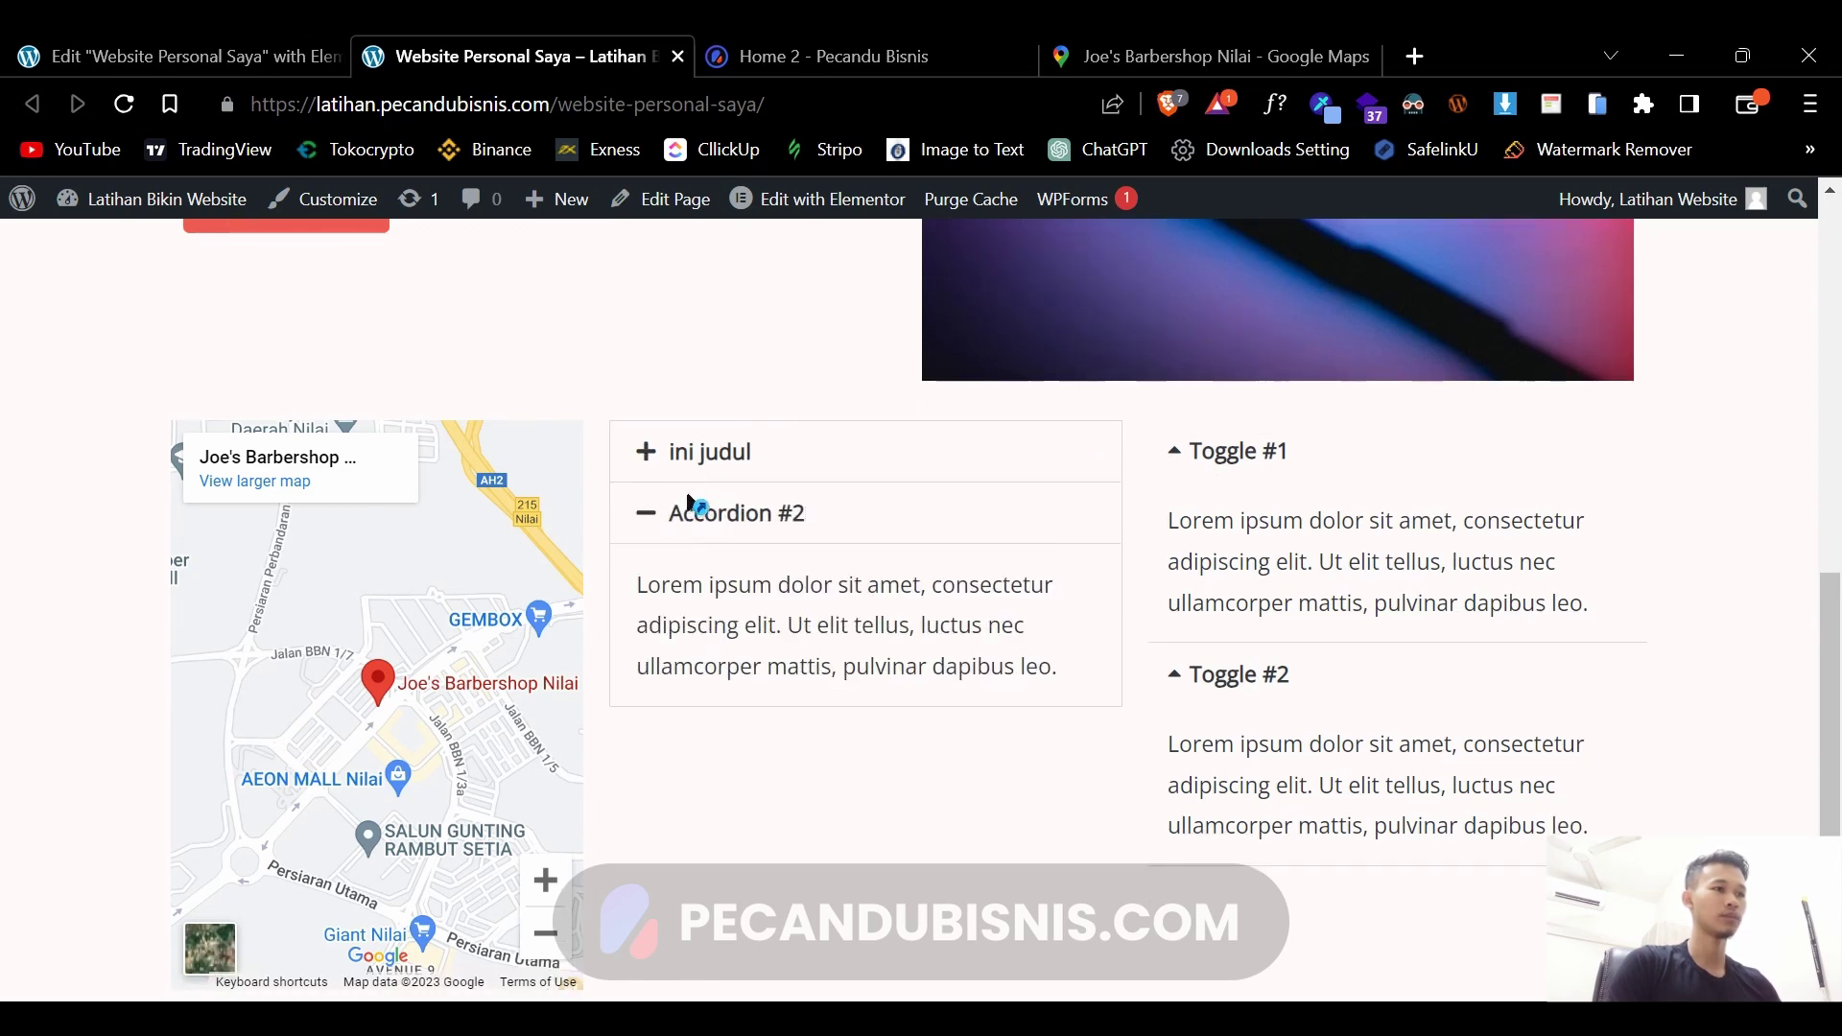
click(748, 457)
click(1219, 454)
click(1221, 461)
click(1237, 668)
click(1241, 677)
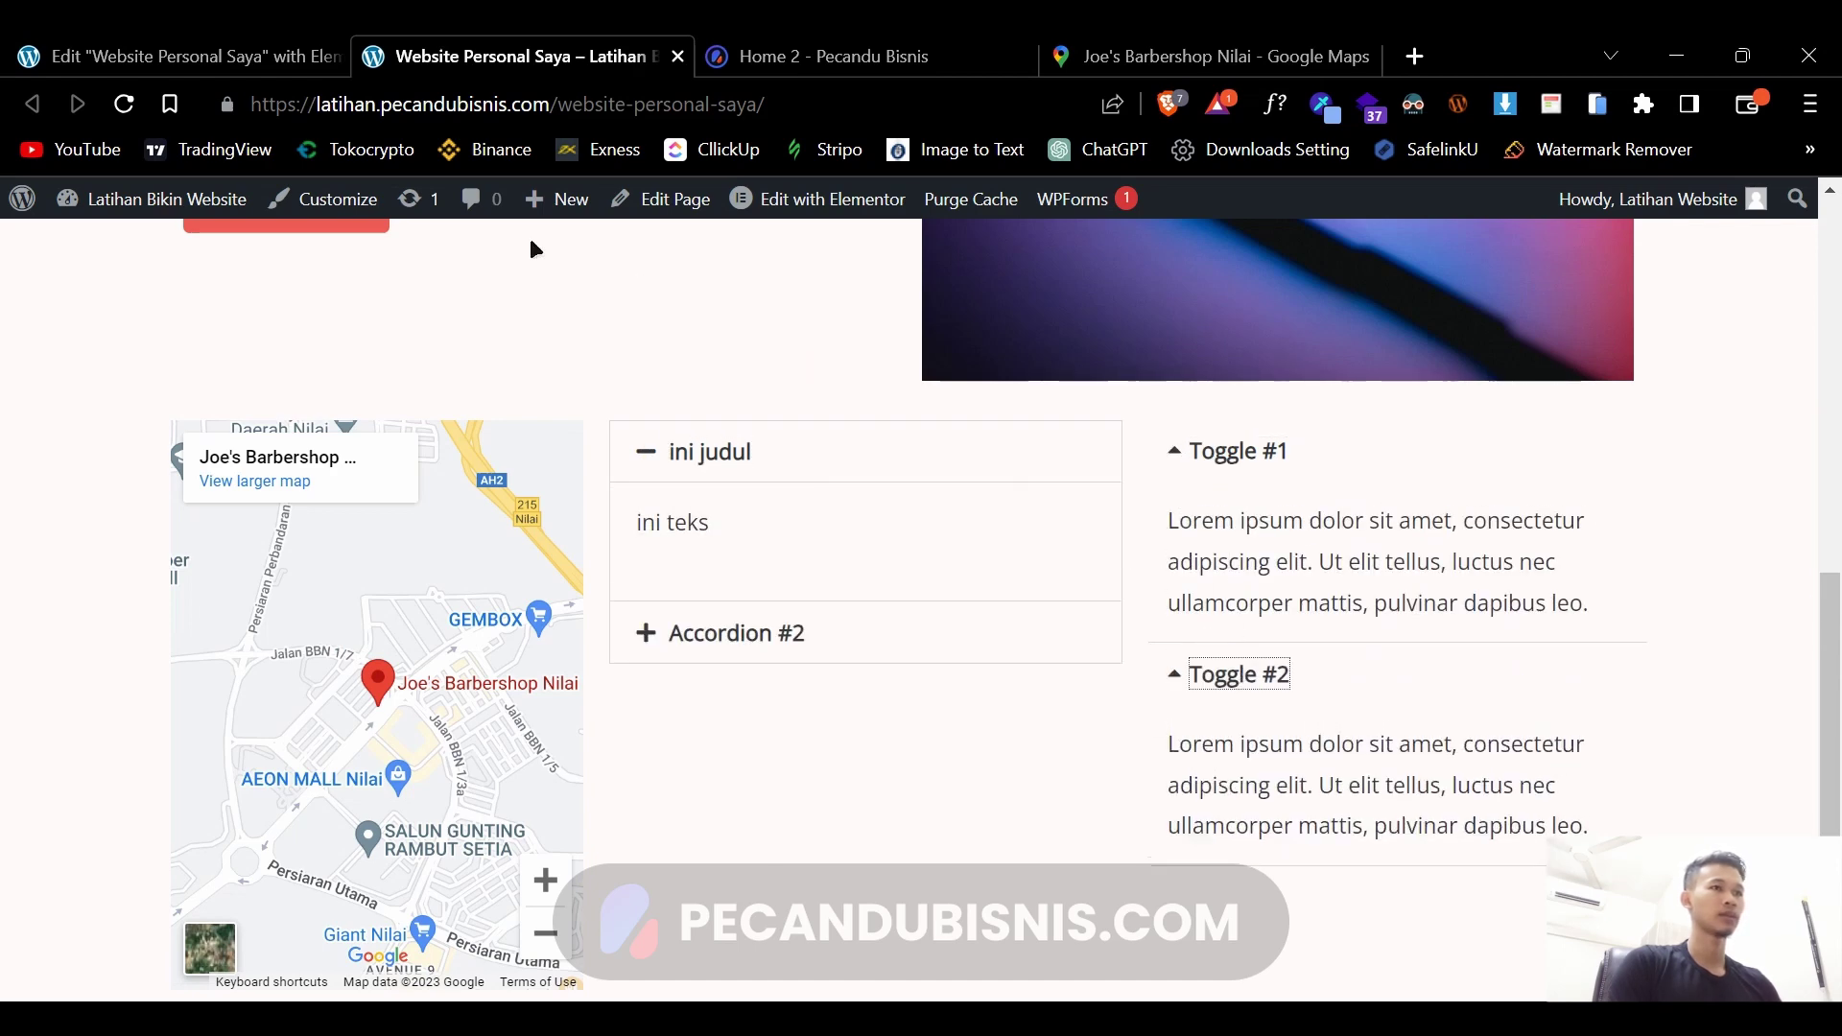
click(678, 57)
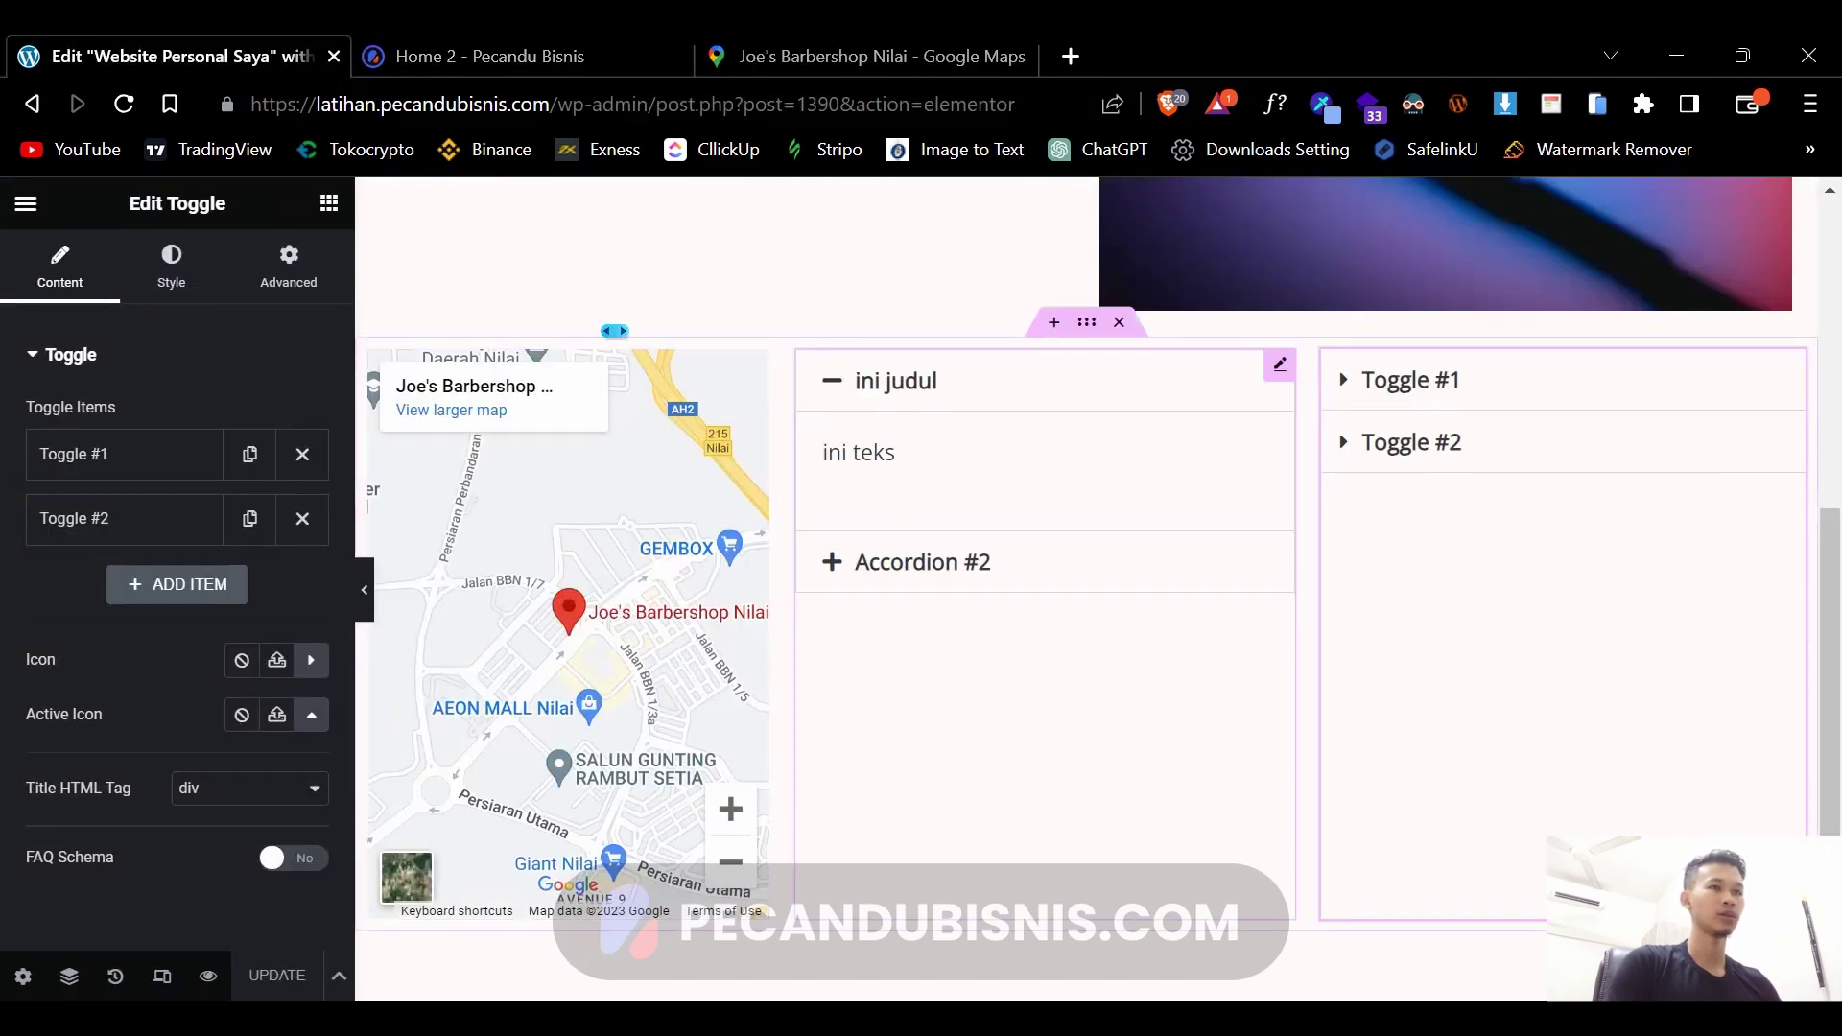
- Look through the general widgets in the widget list, from Accordion and Toggle through Menu Anchor to Text Path
click(344, 207)
scroll(205, 538, down, 15)
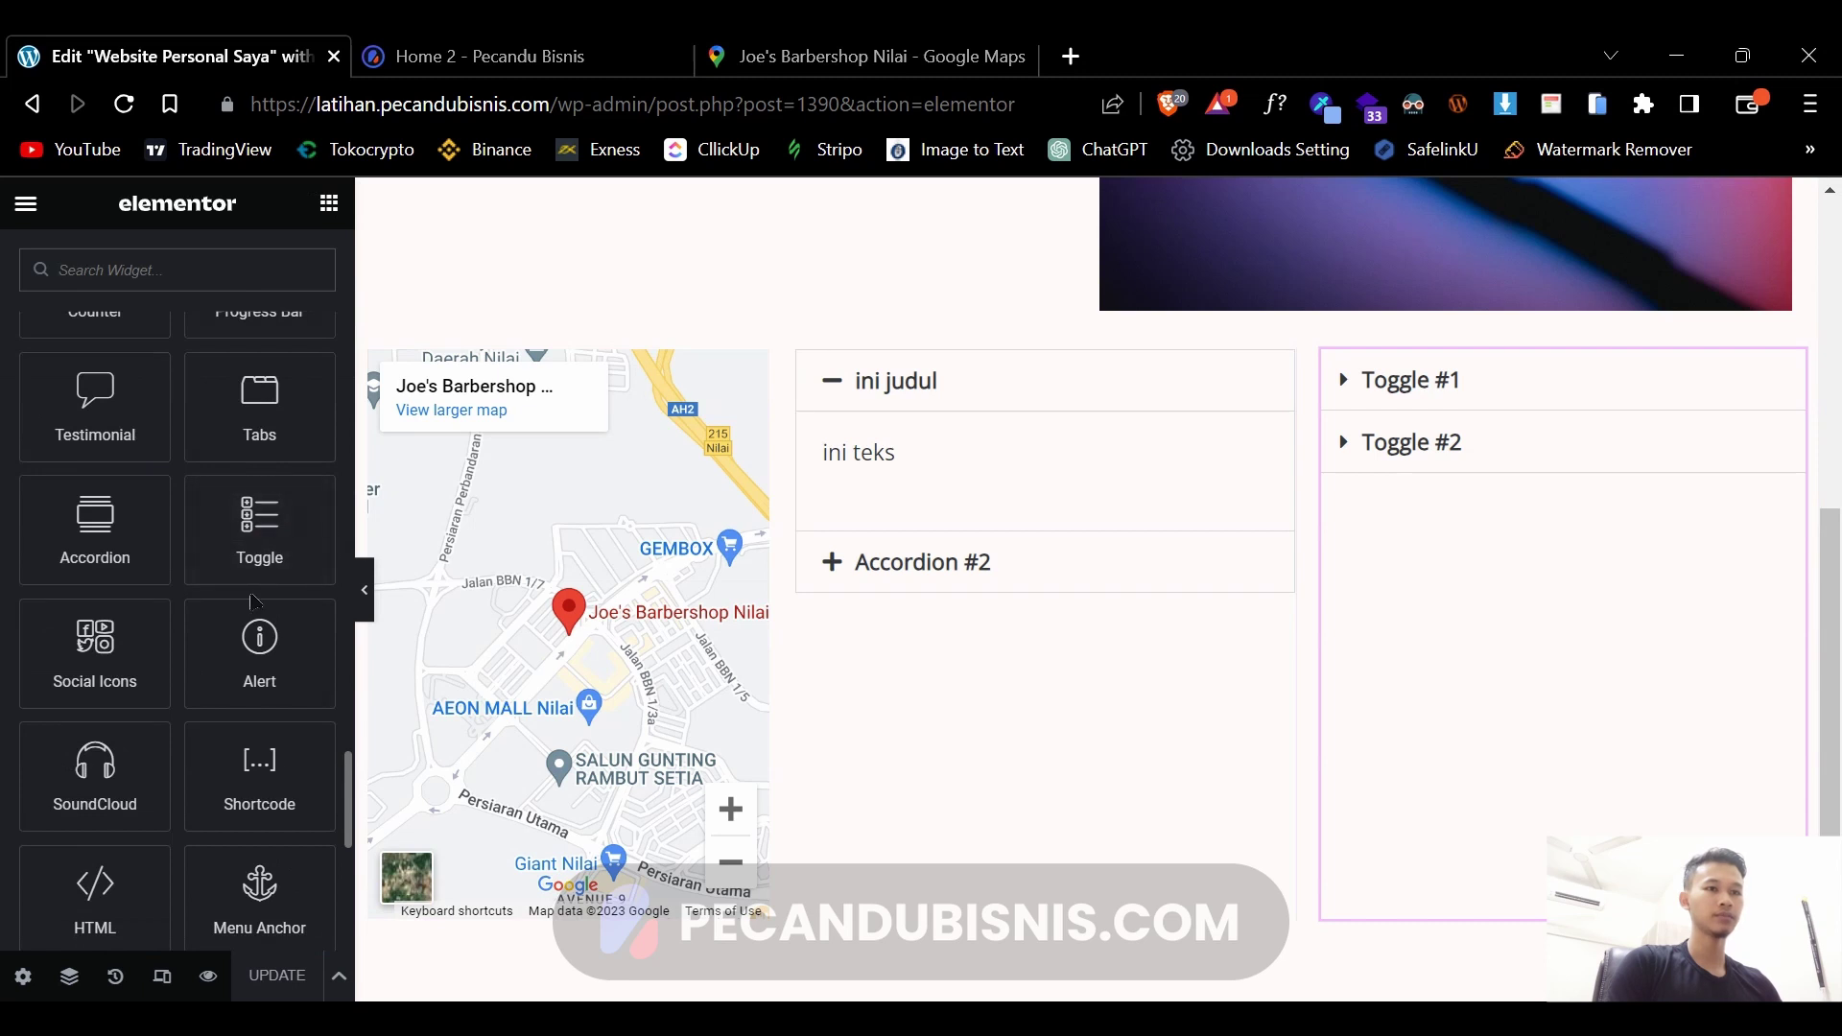
scroll(216, 576, down, 6)
scroll(220, 593, up, 2)
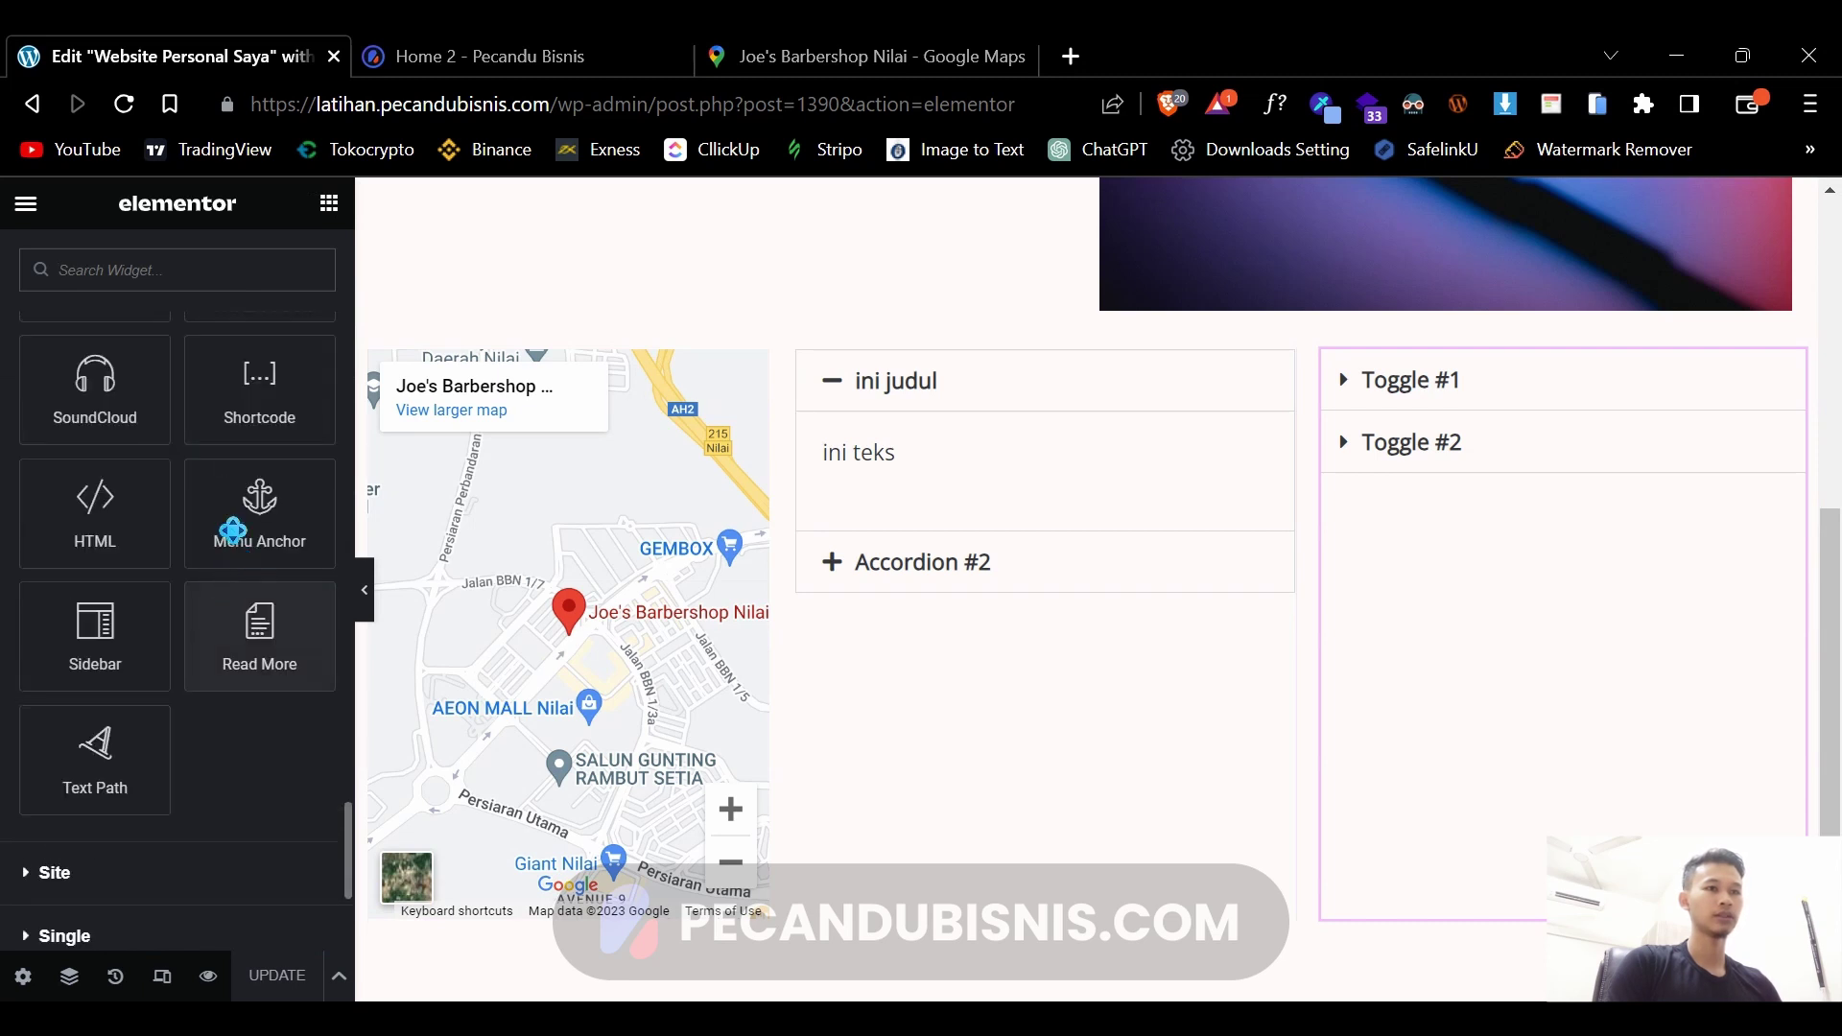
scroll(246, 540, up, 2)
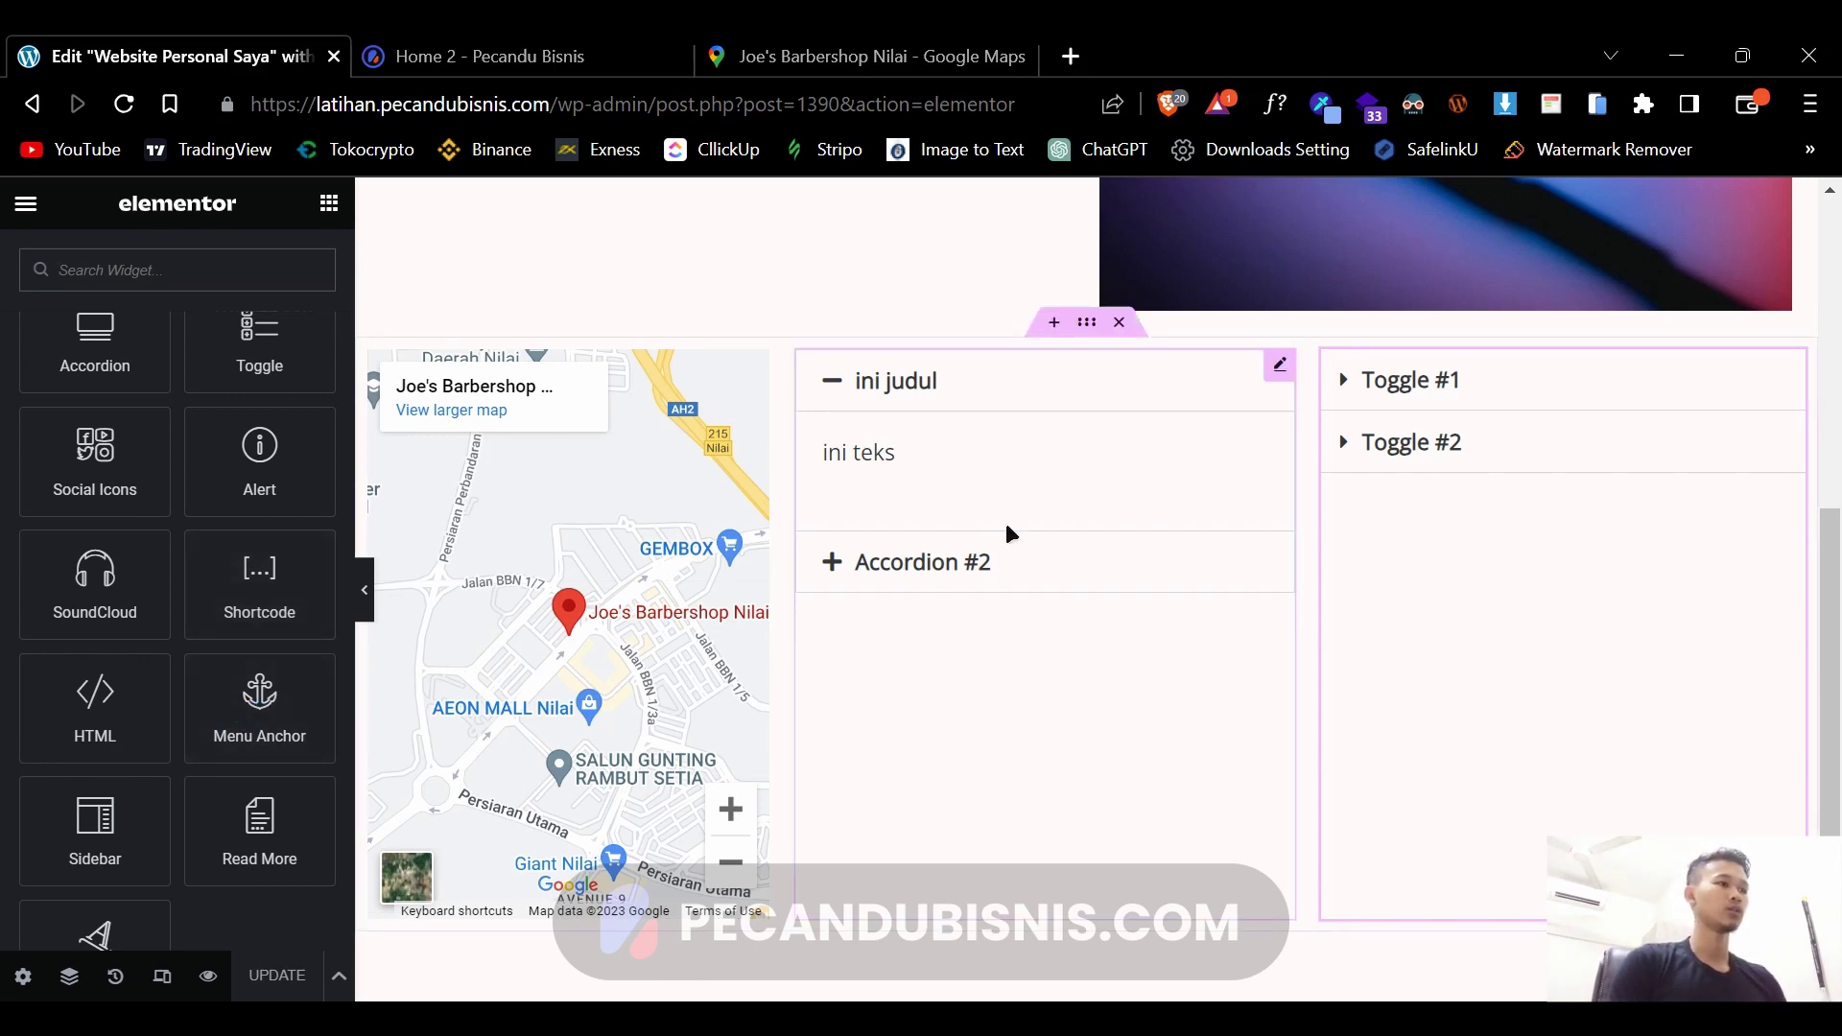
scroll(1017, 516, down, 3)
scroll(1084, 332, up, 3)
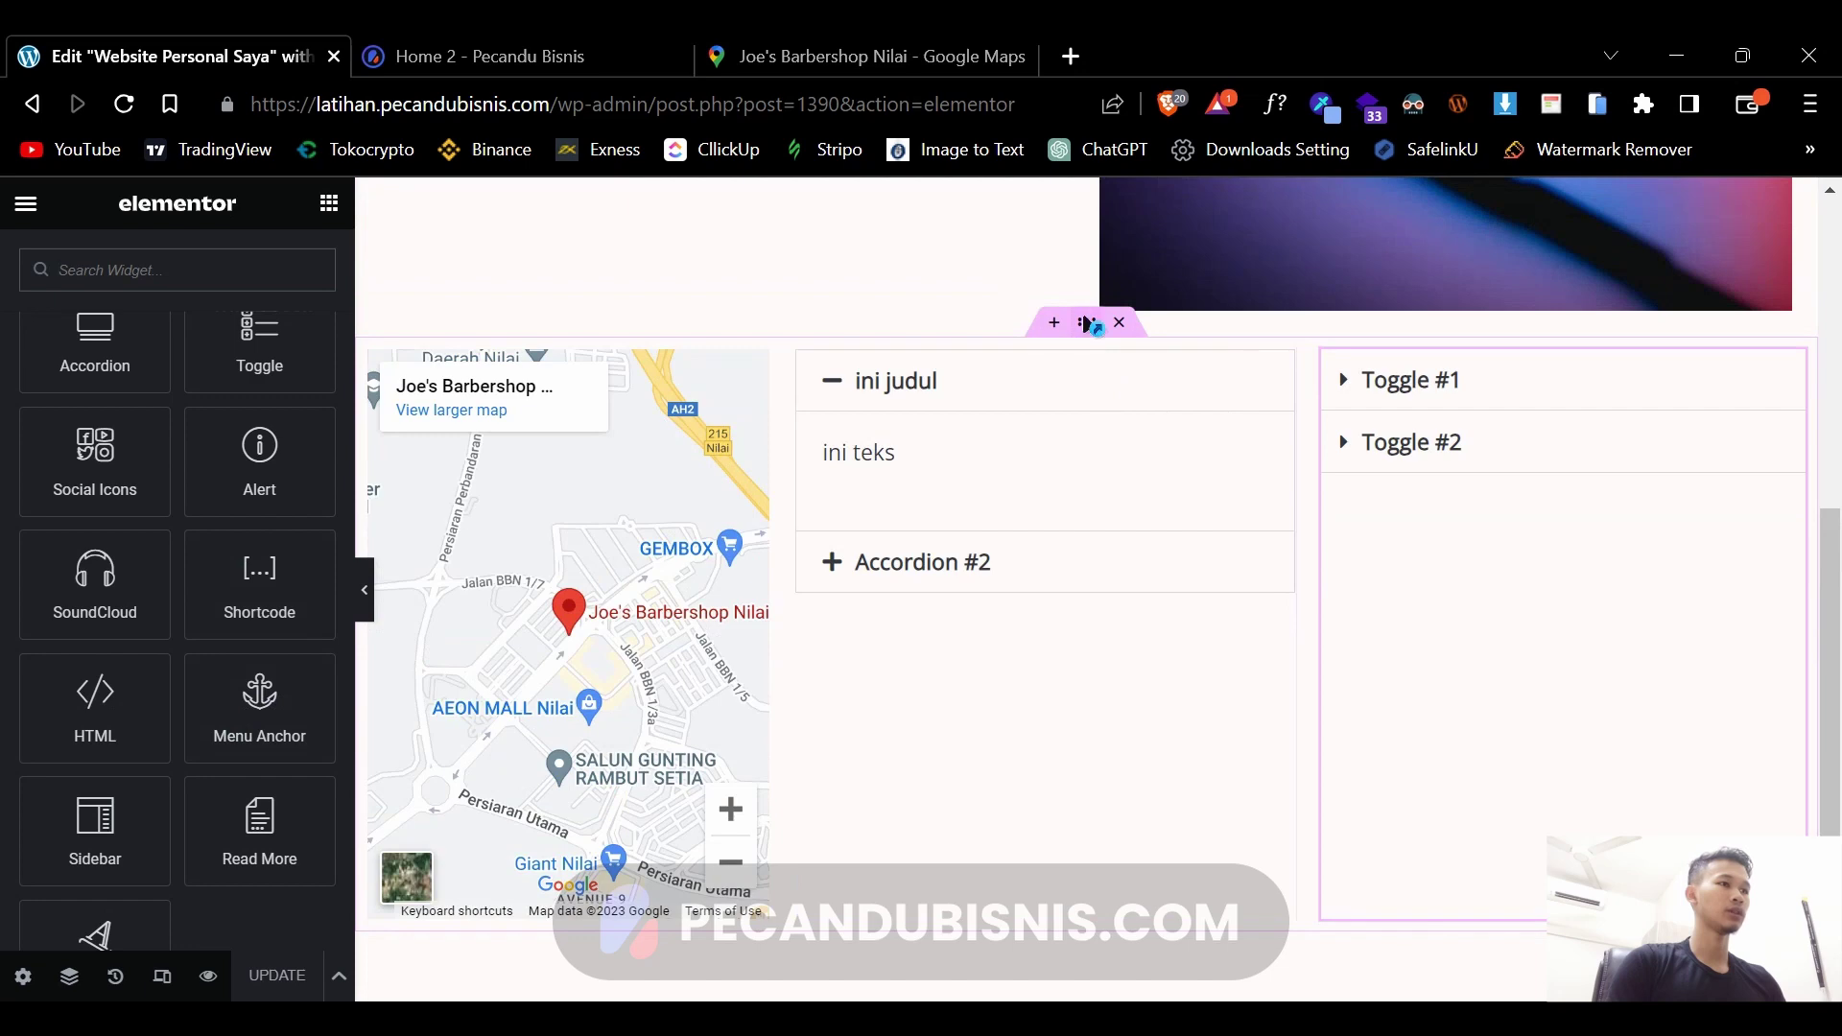
- Duplicate the container holding the map, Accordion and Toggle, and delete the map from the copy
right_click(1087, 323)
click(1175, 394)
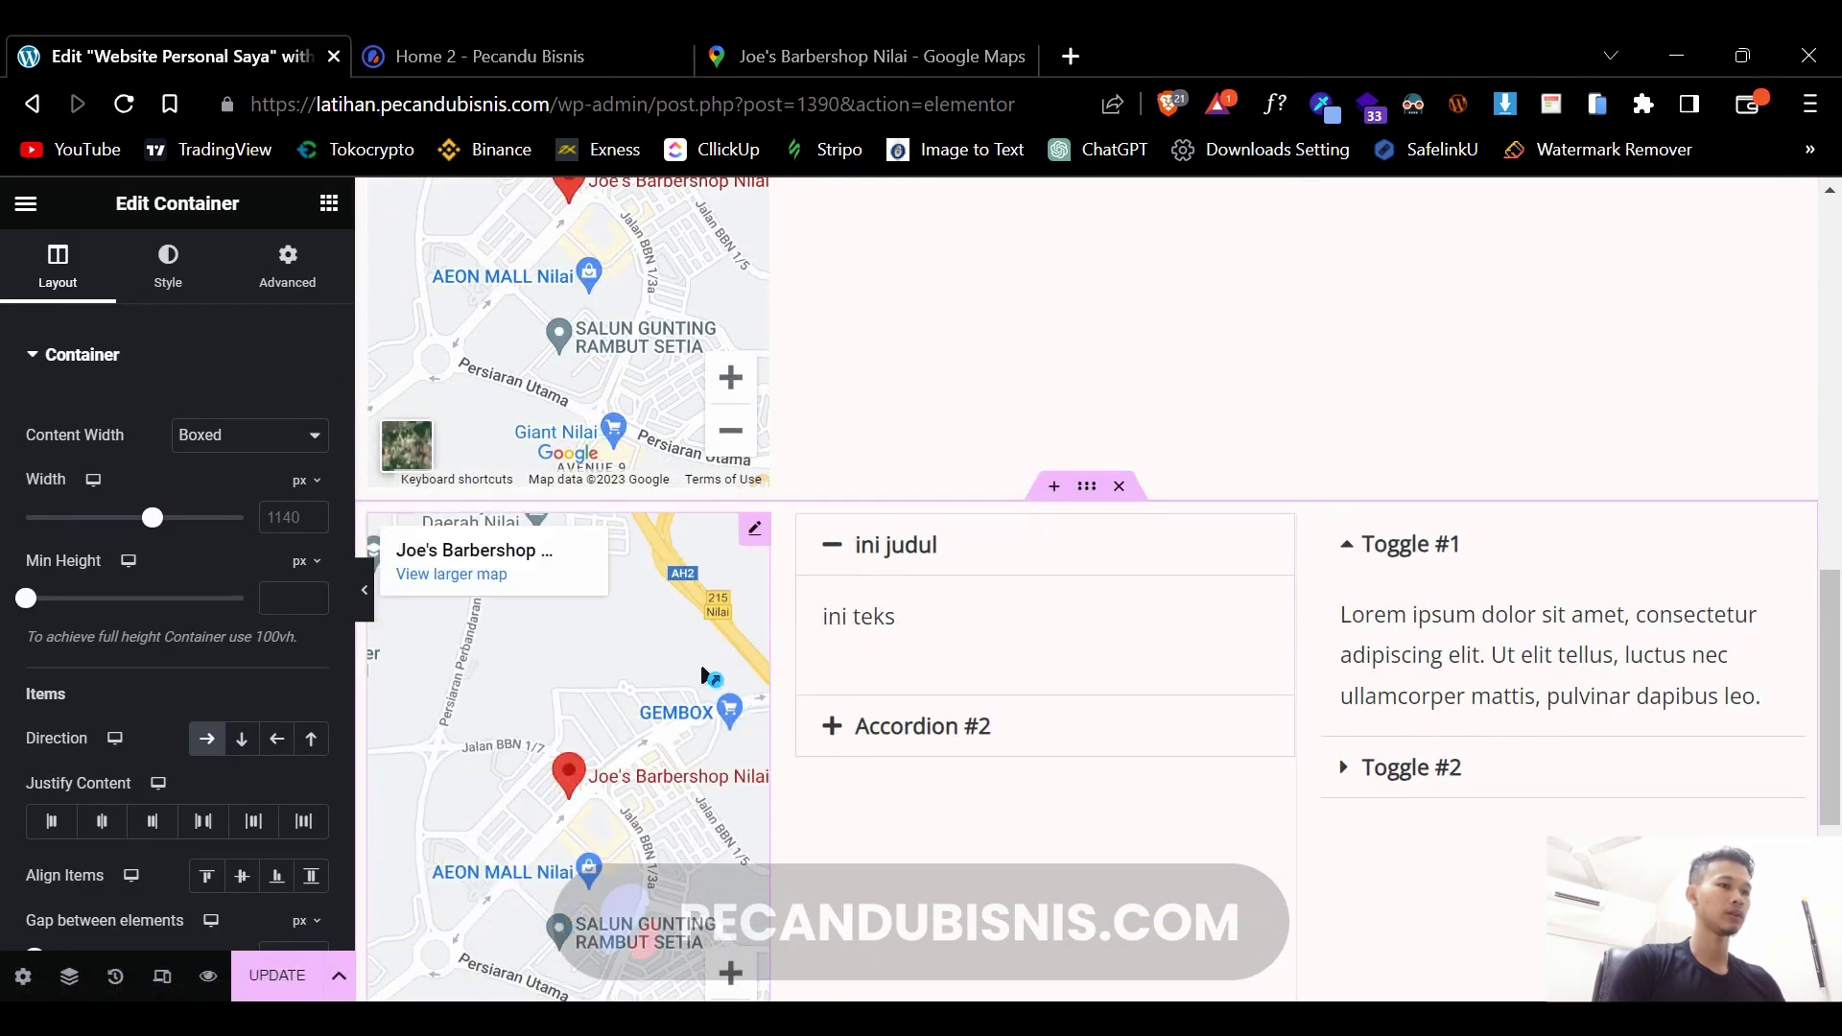
right_click(758, 544)
click(832, 974)
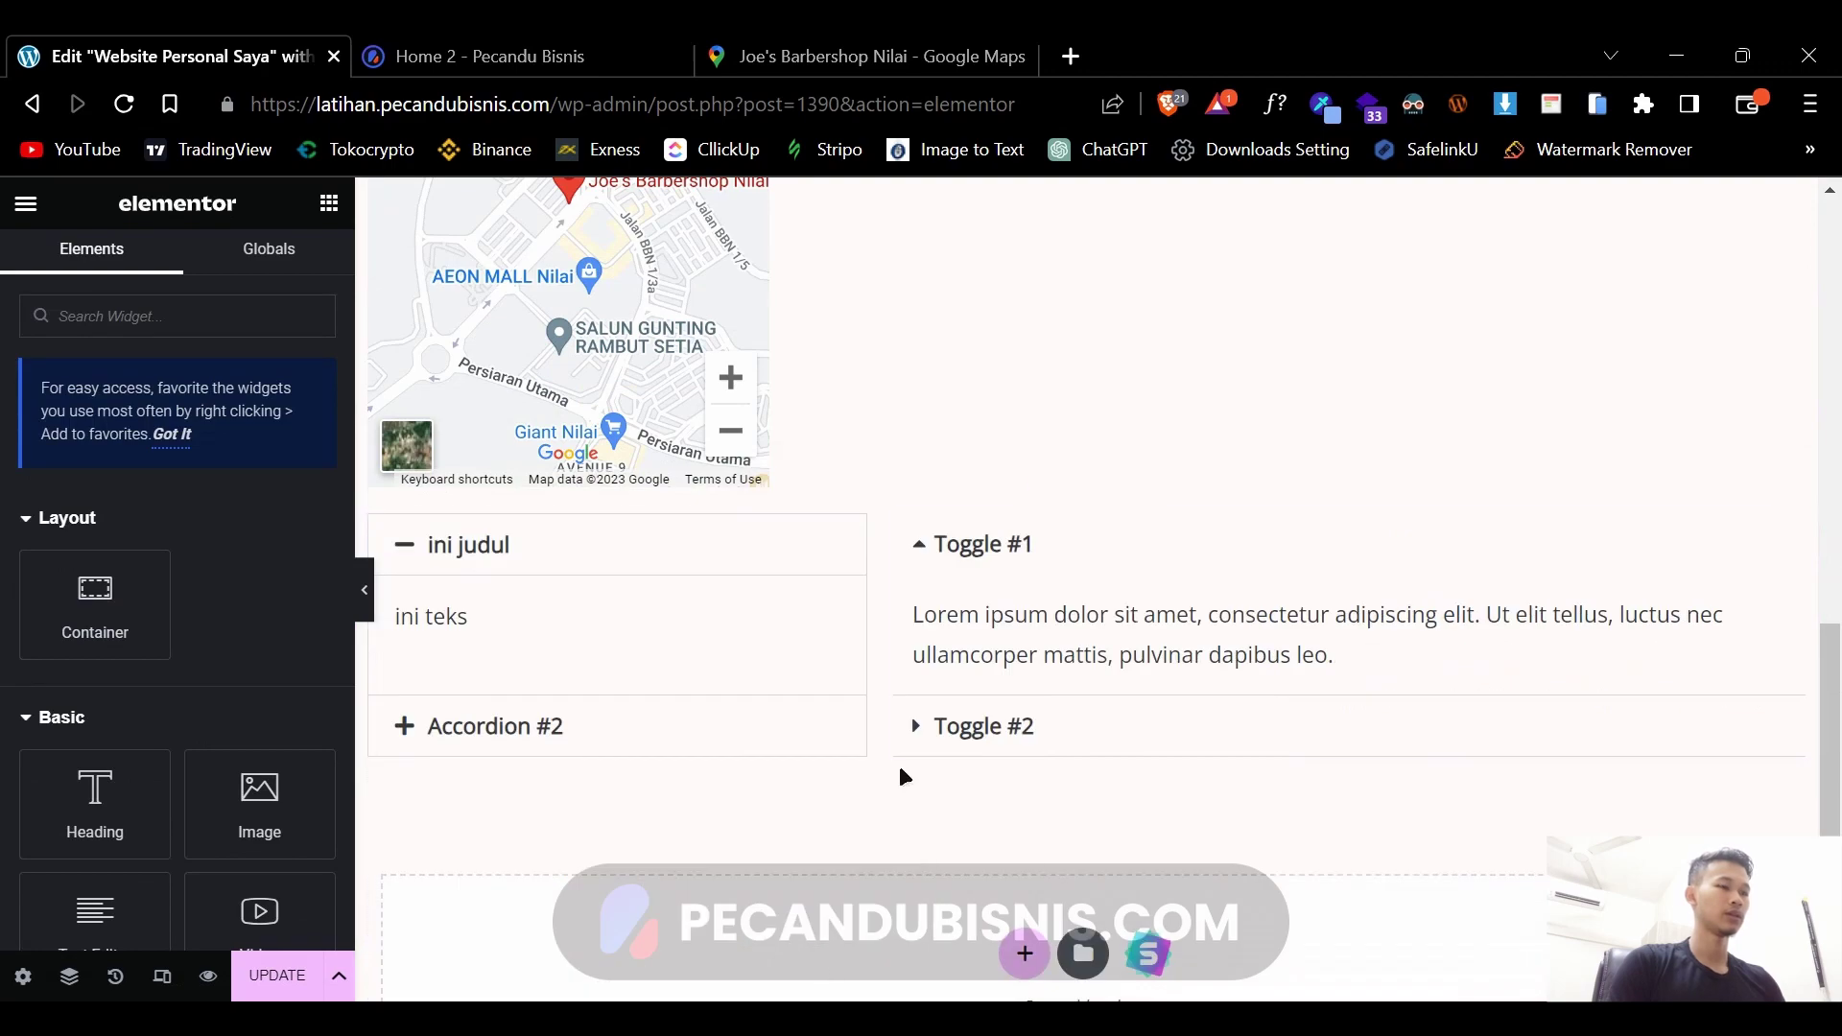
- Undo and redo the map's deletion from the duplicated container twice
key(ctrl+z)
key(ctrl+shift+z)
key(ctrl+z)
key(ctrl+shift+z)
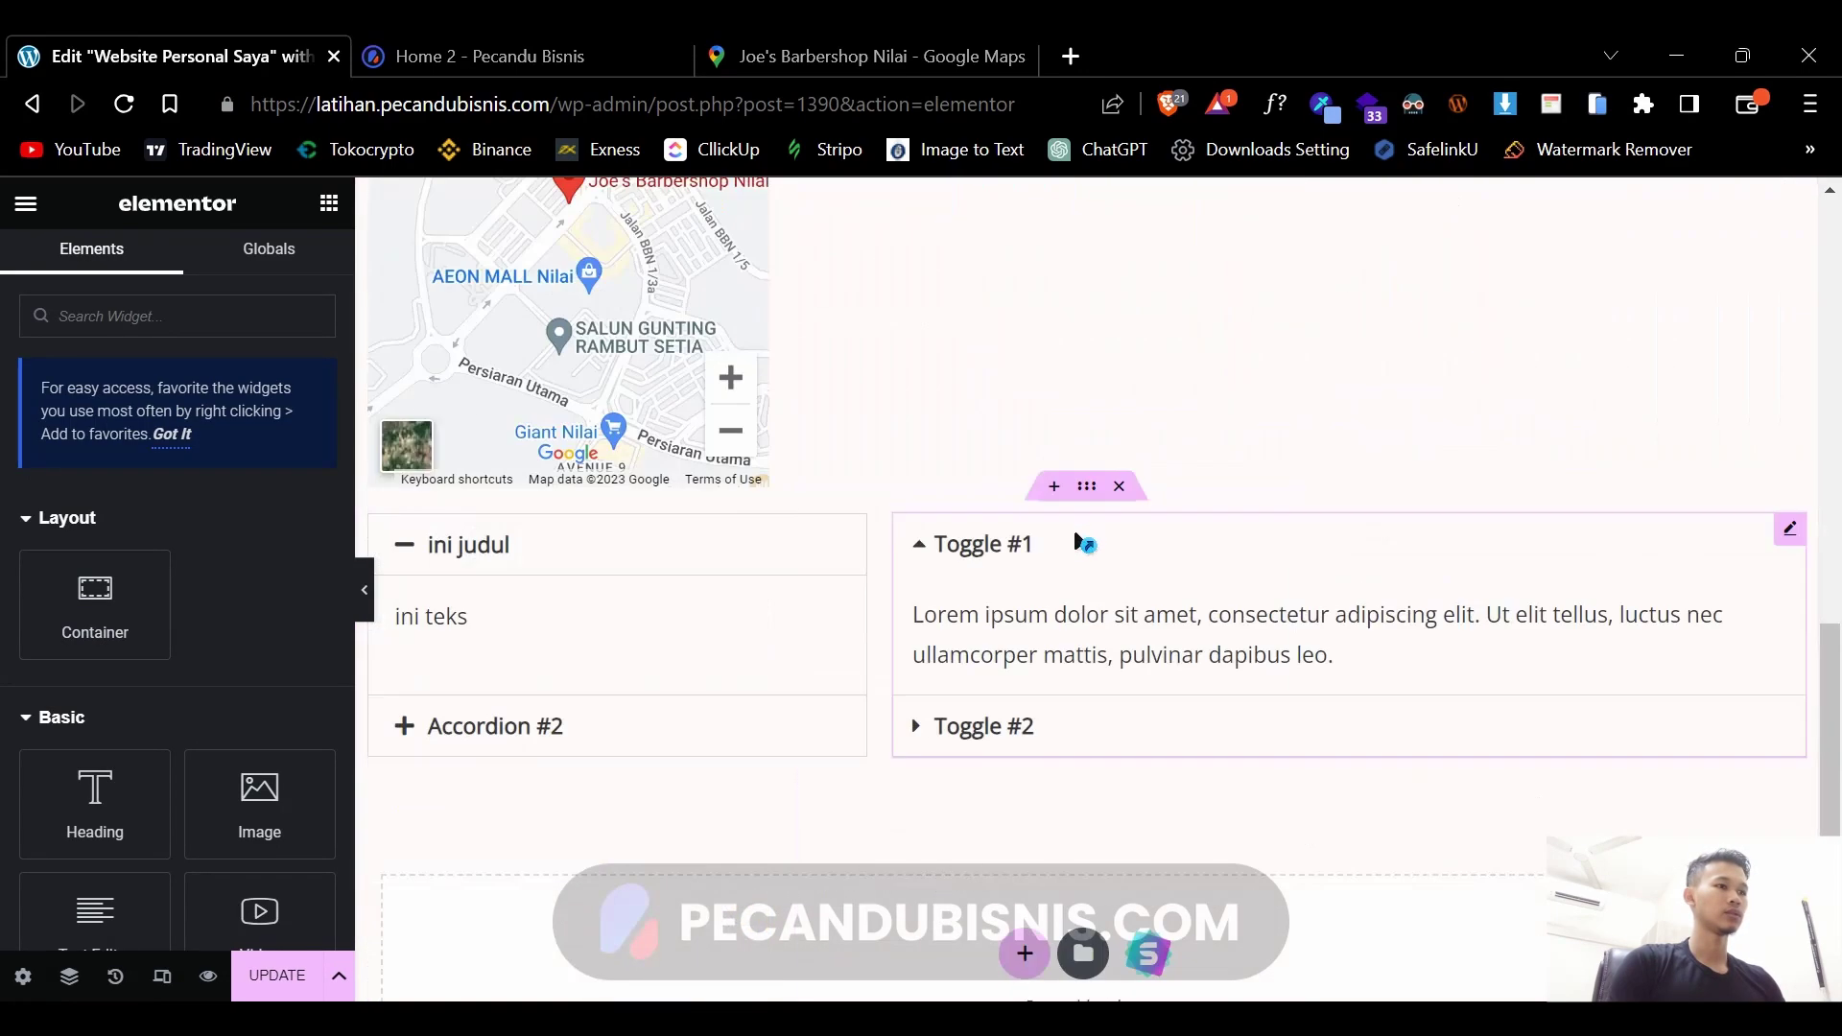
- Set the duplicated container's minimum height to 857 px and check the spacing between the two containers
click(1087, 487)
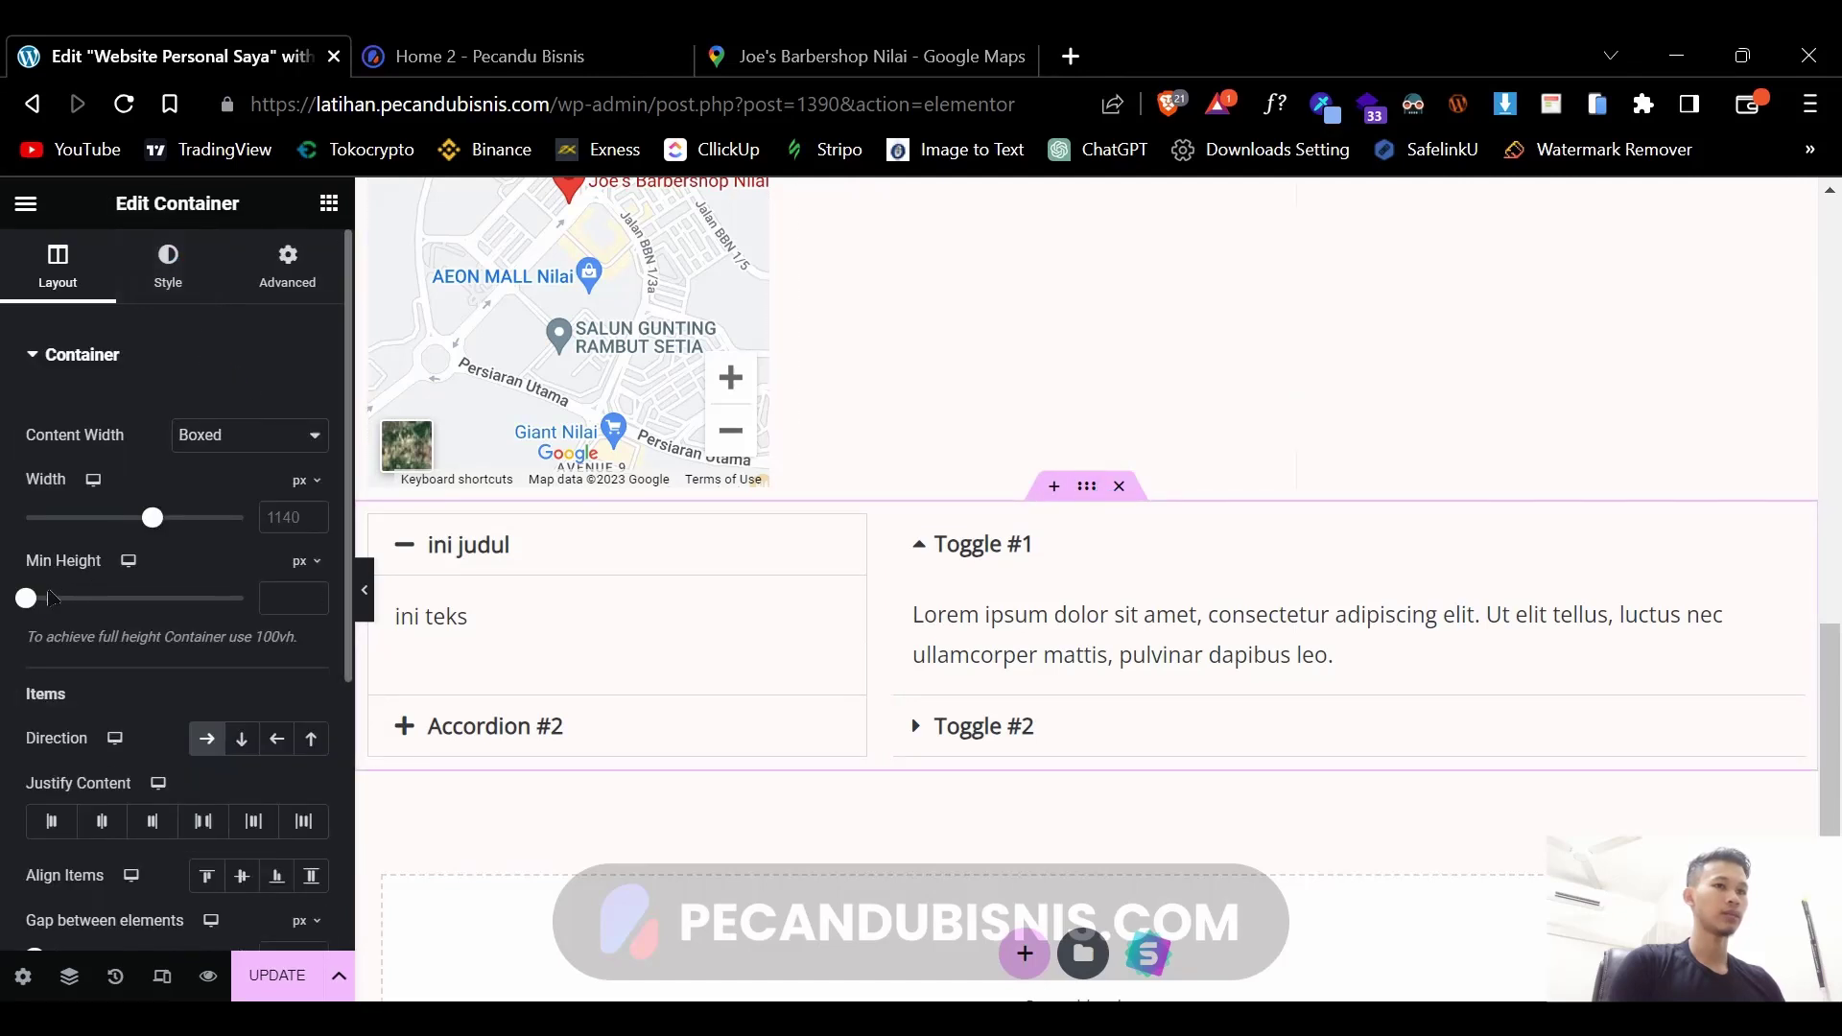
drag(72, 600, 155, 605)
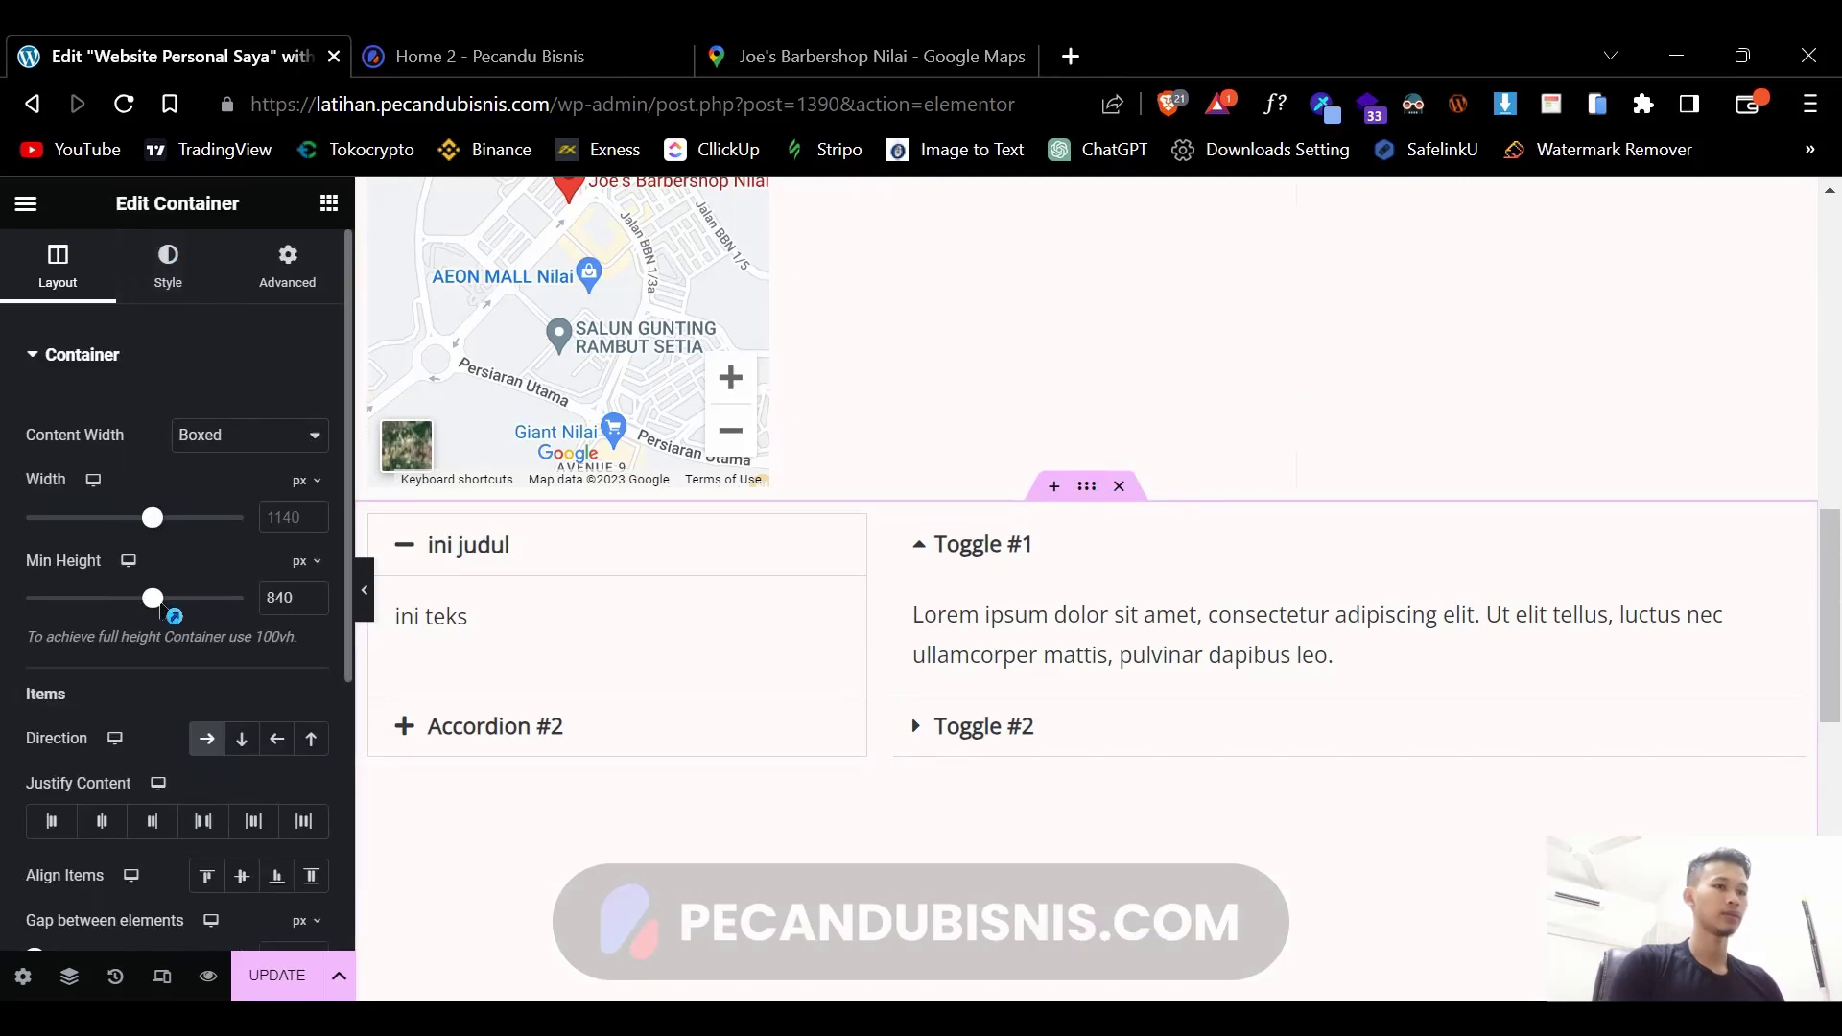
key(ctrl+z)
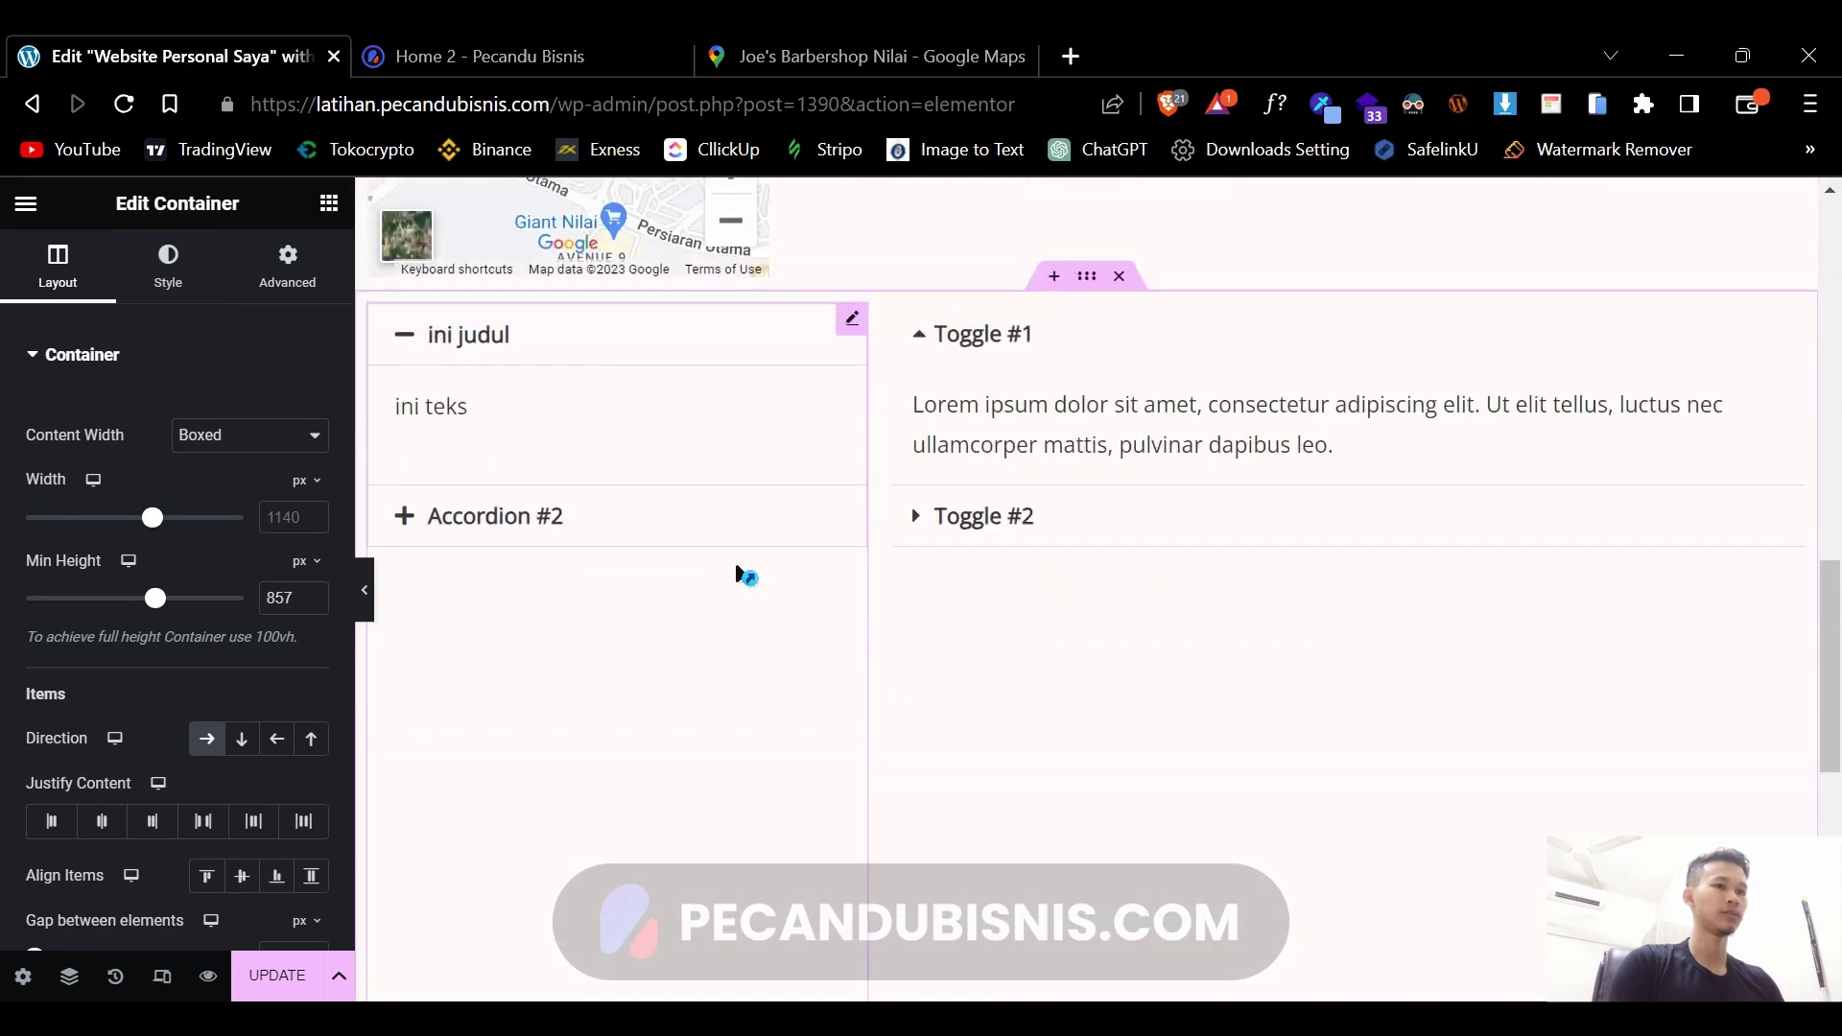
scroll(597, 625, up, 1)
scroll(597, 671, down, 1)
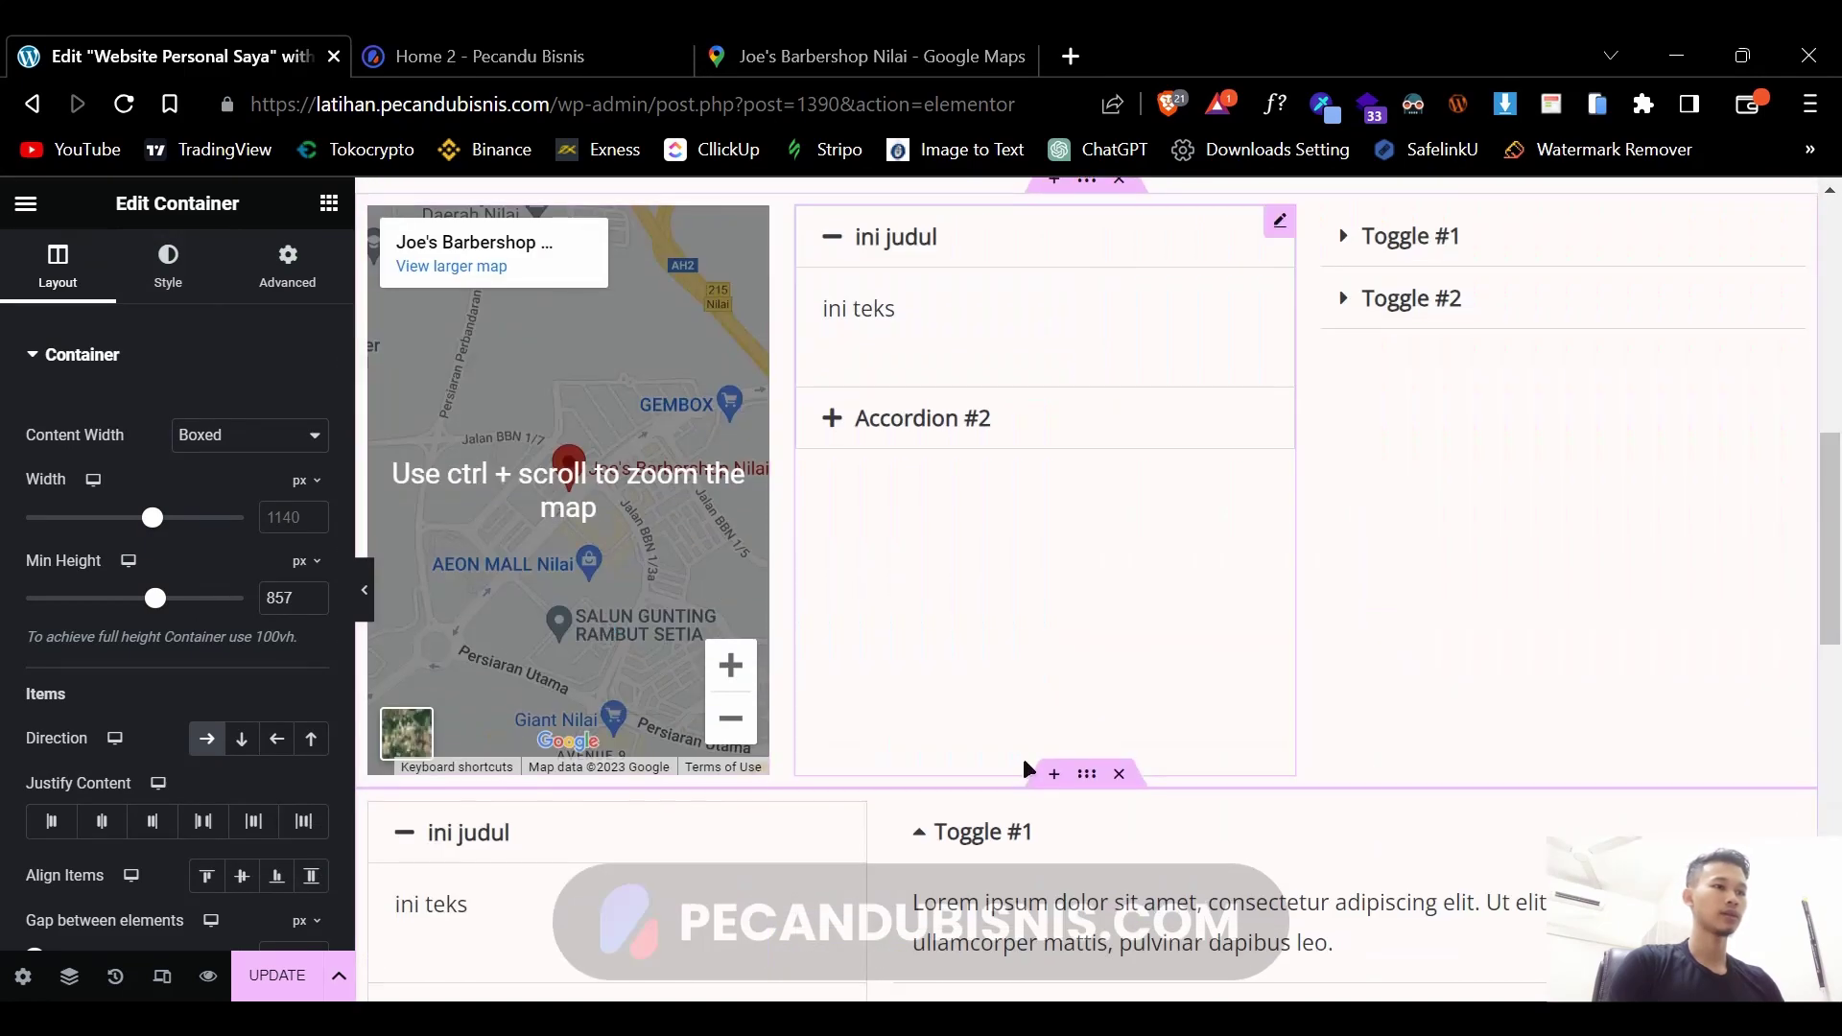
scroll(601, 796, down, 1)
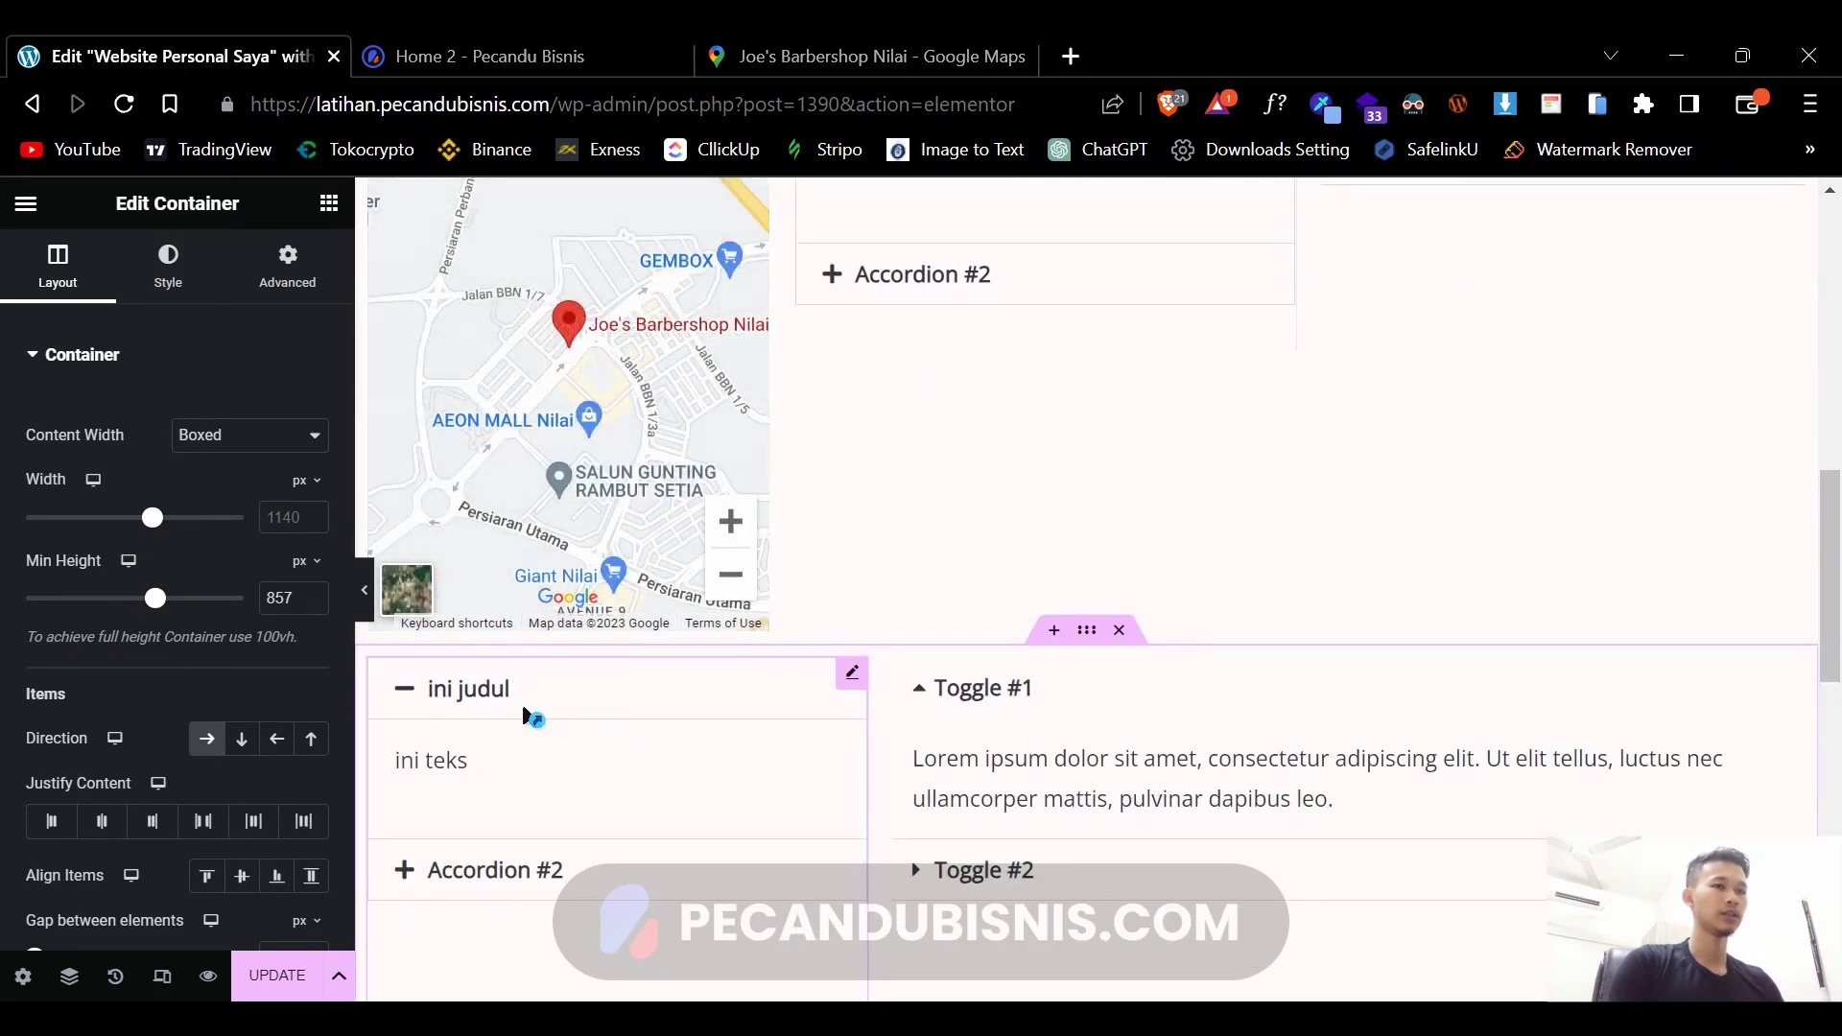
- Add a Menu Anchor widget before the Accordion in the duplicated container and read the note on allowed ID characters
click(329, 202)
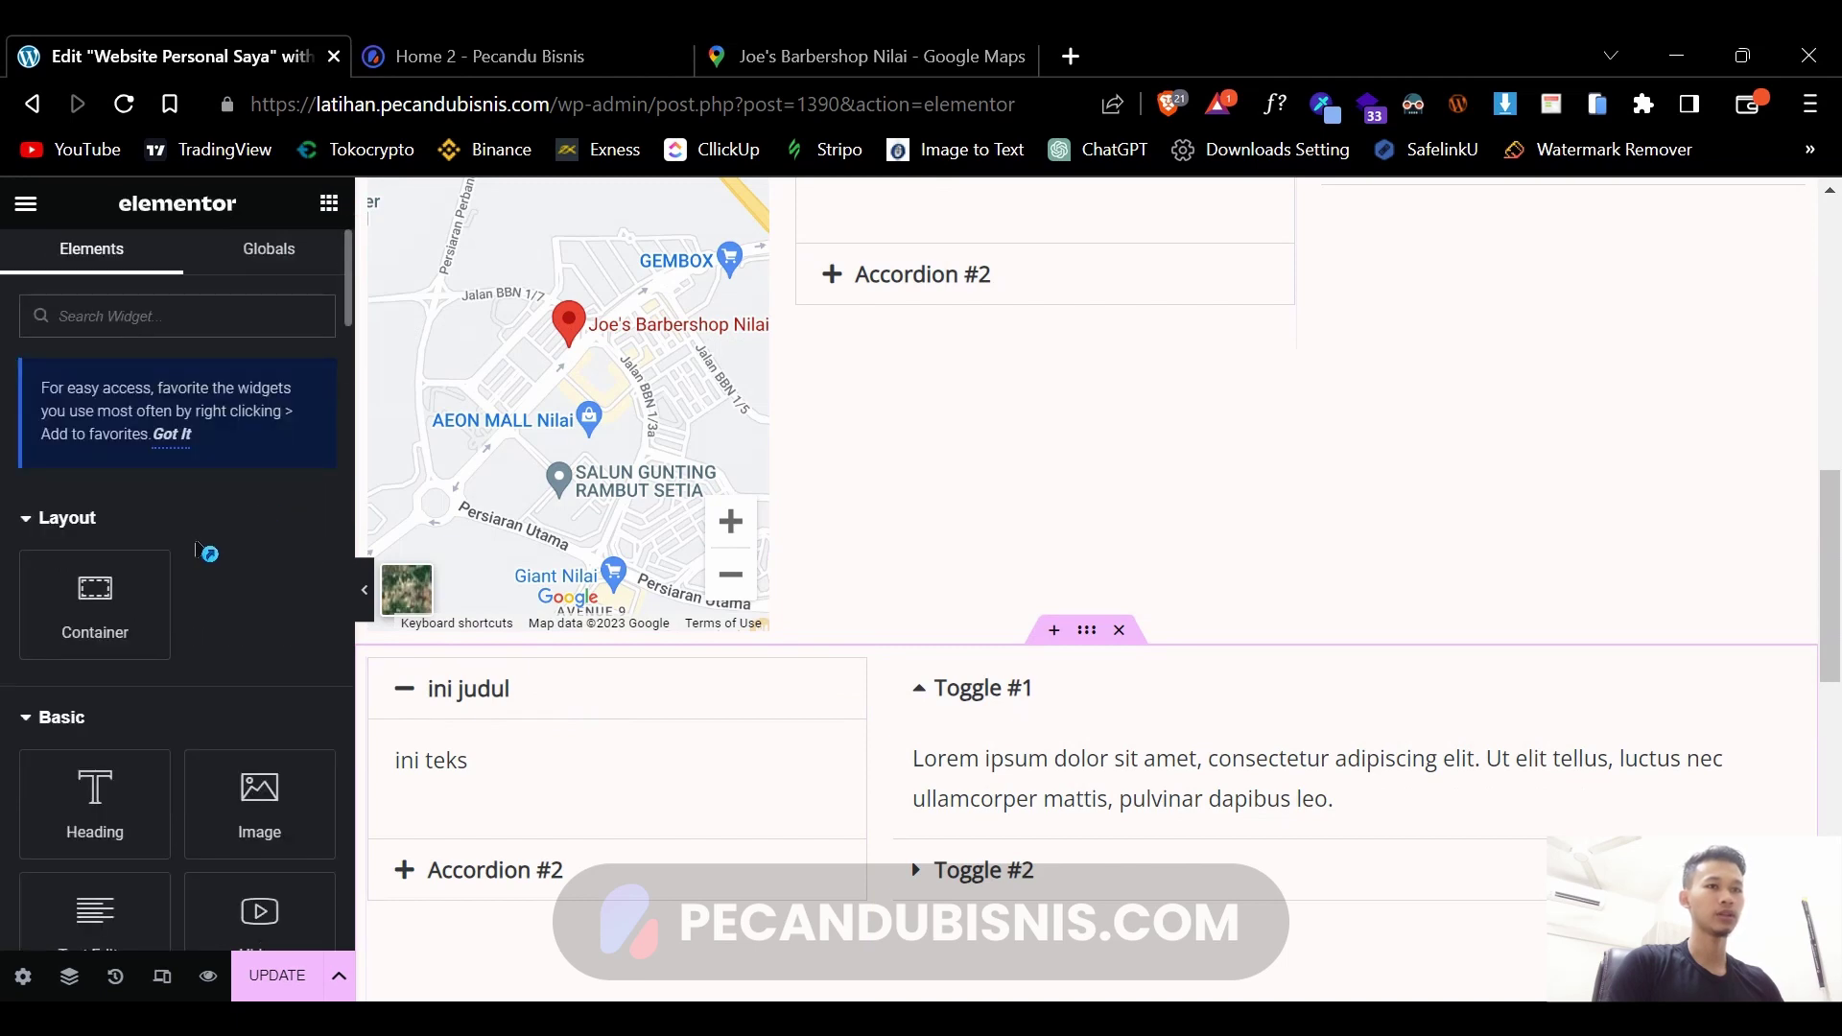
text(c)
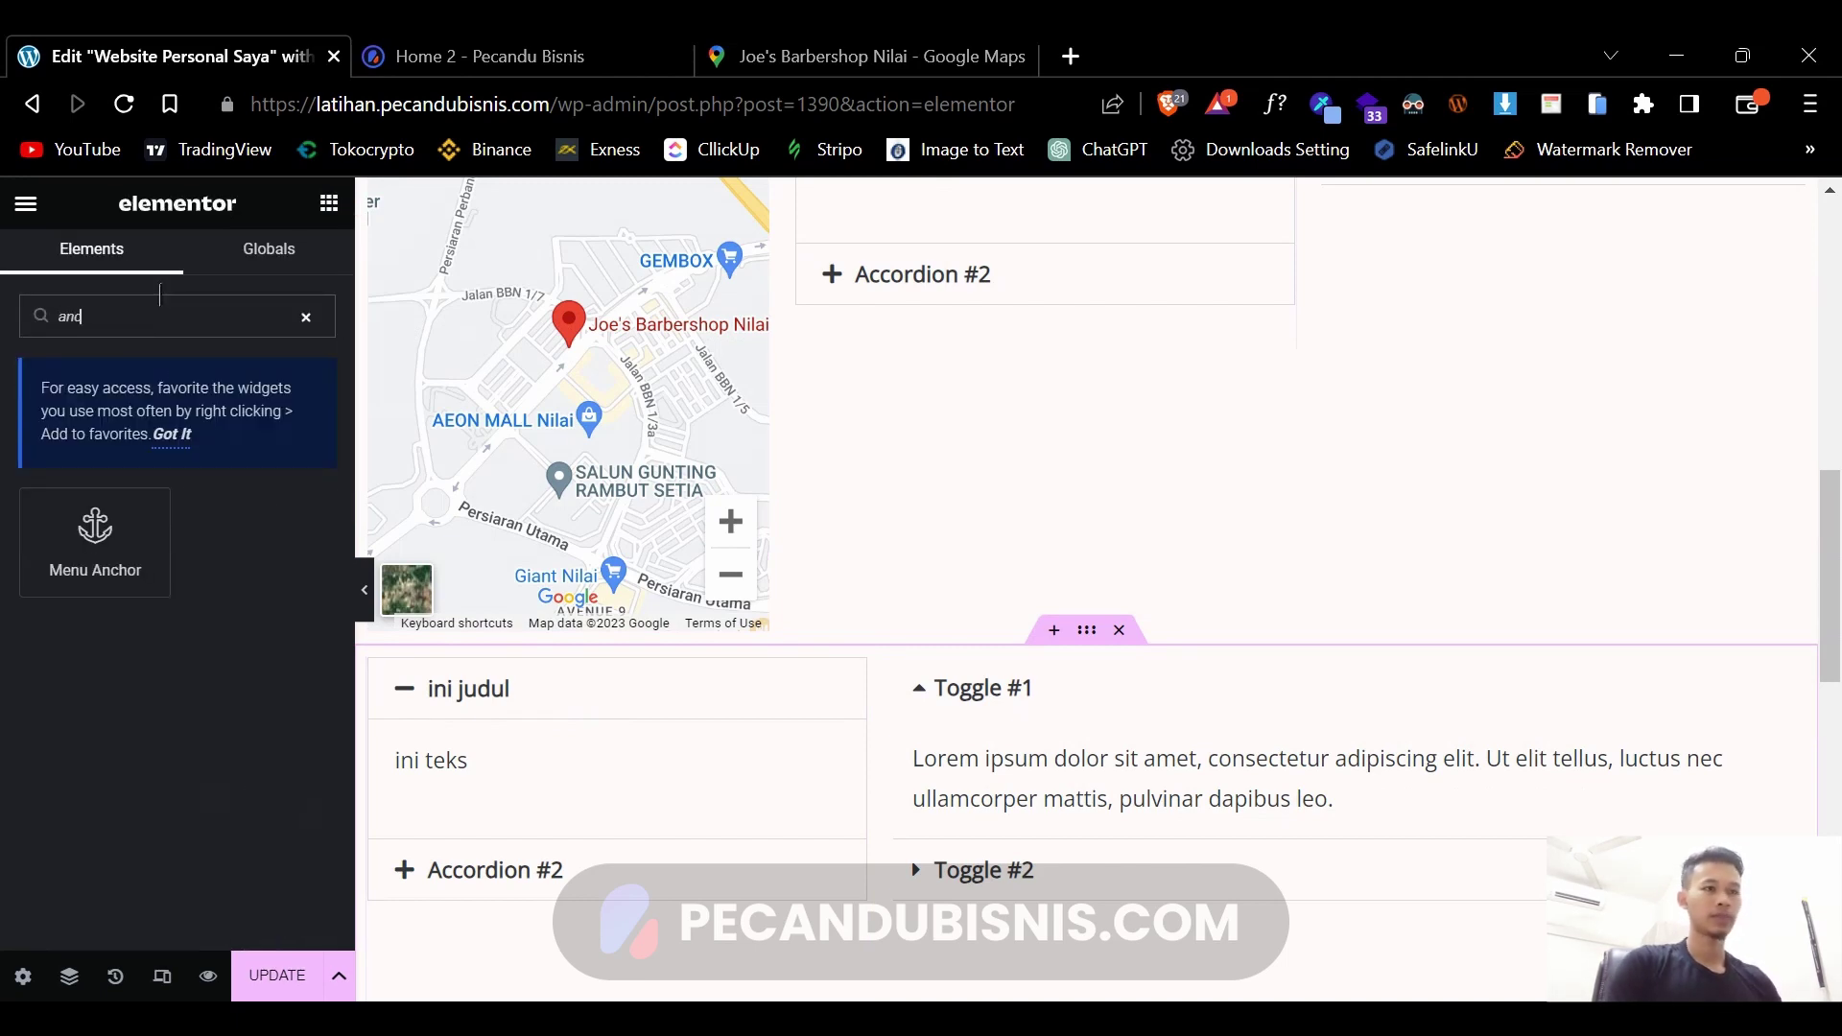
drag(95, 537, 568, 664)
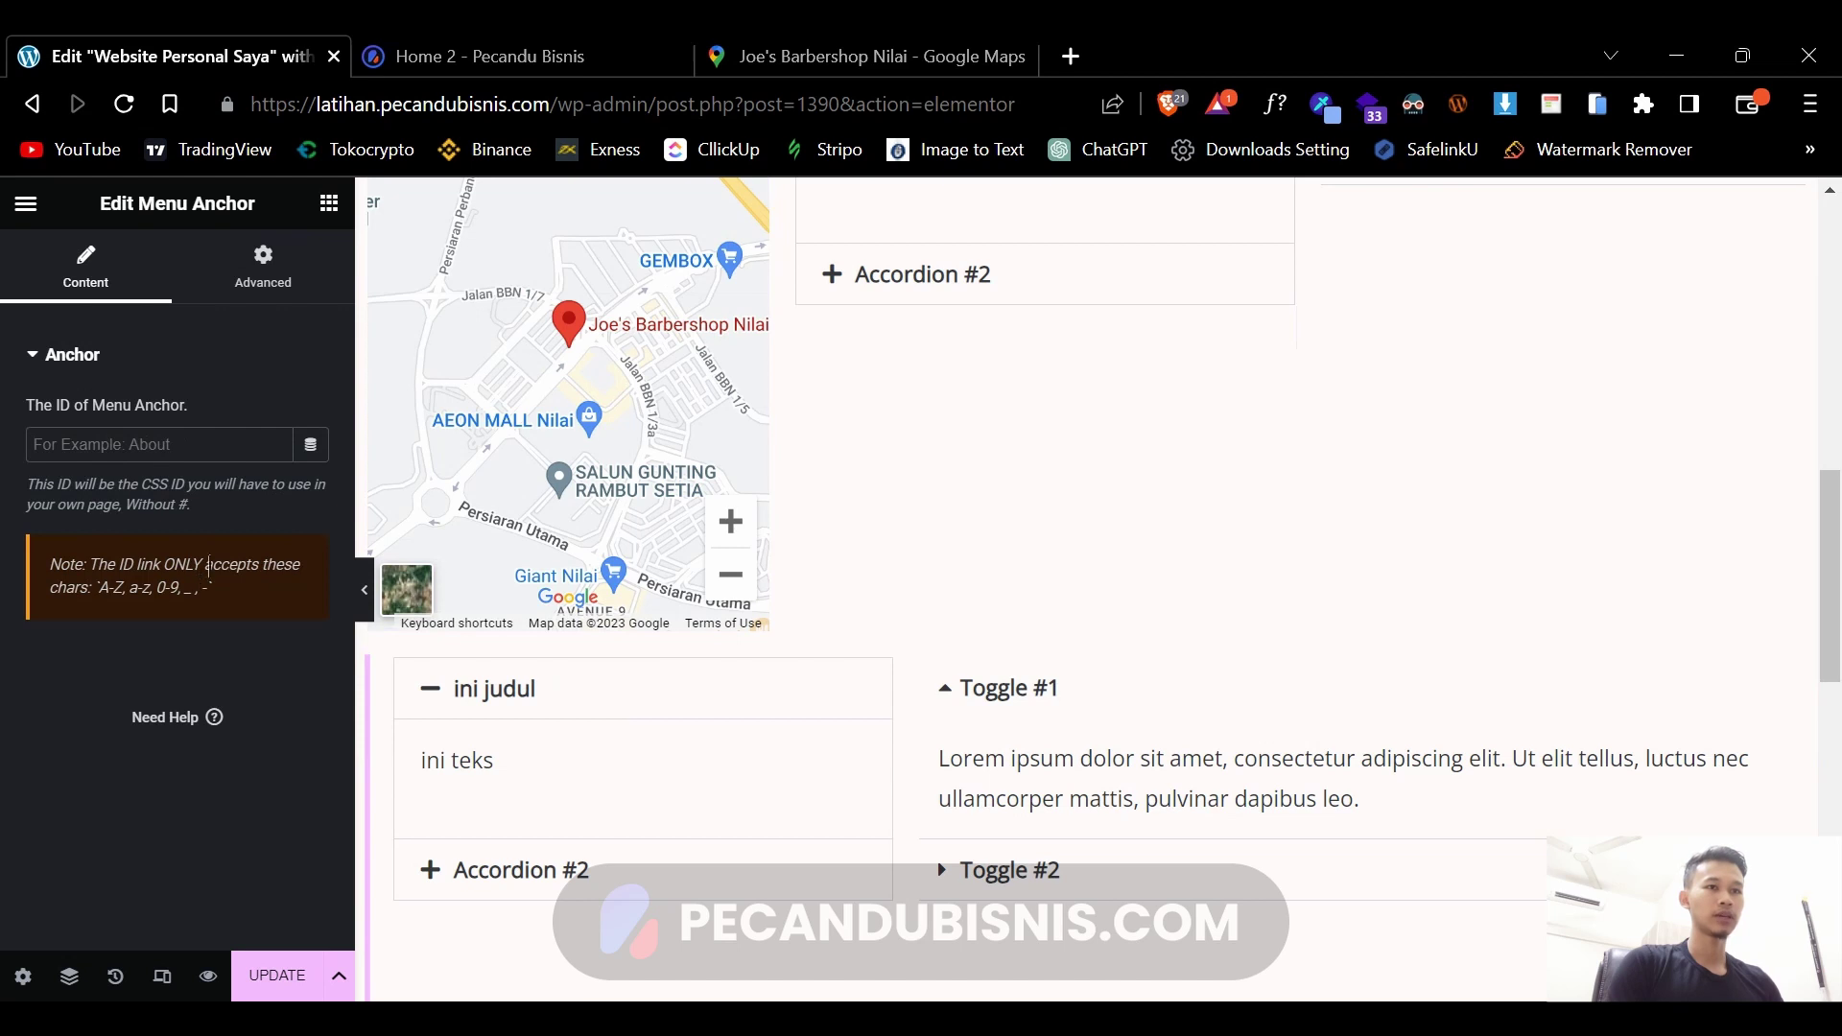
drag(205, 565, 294, 566)
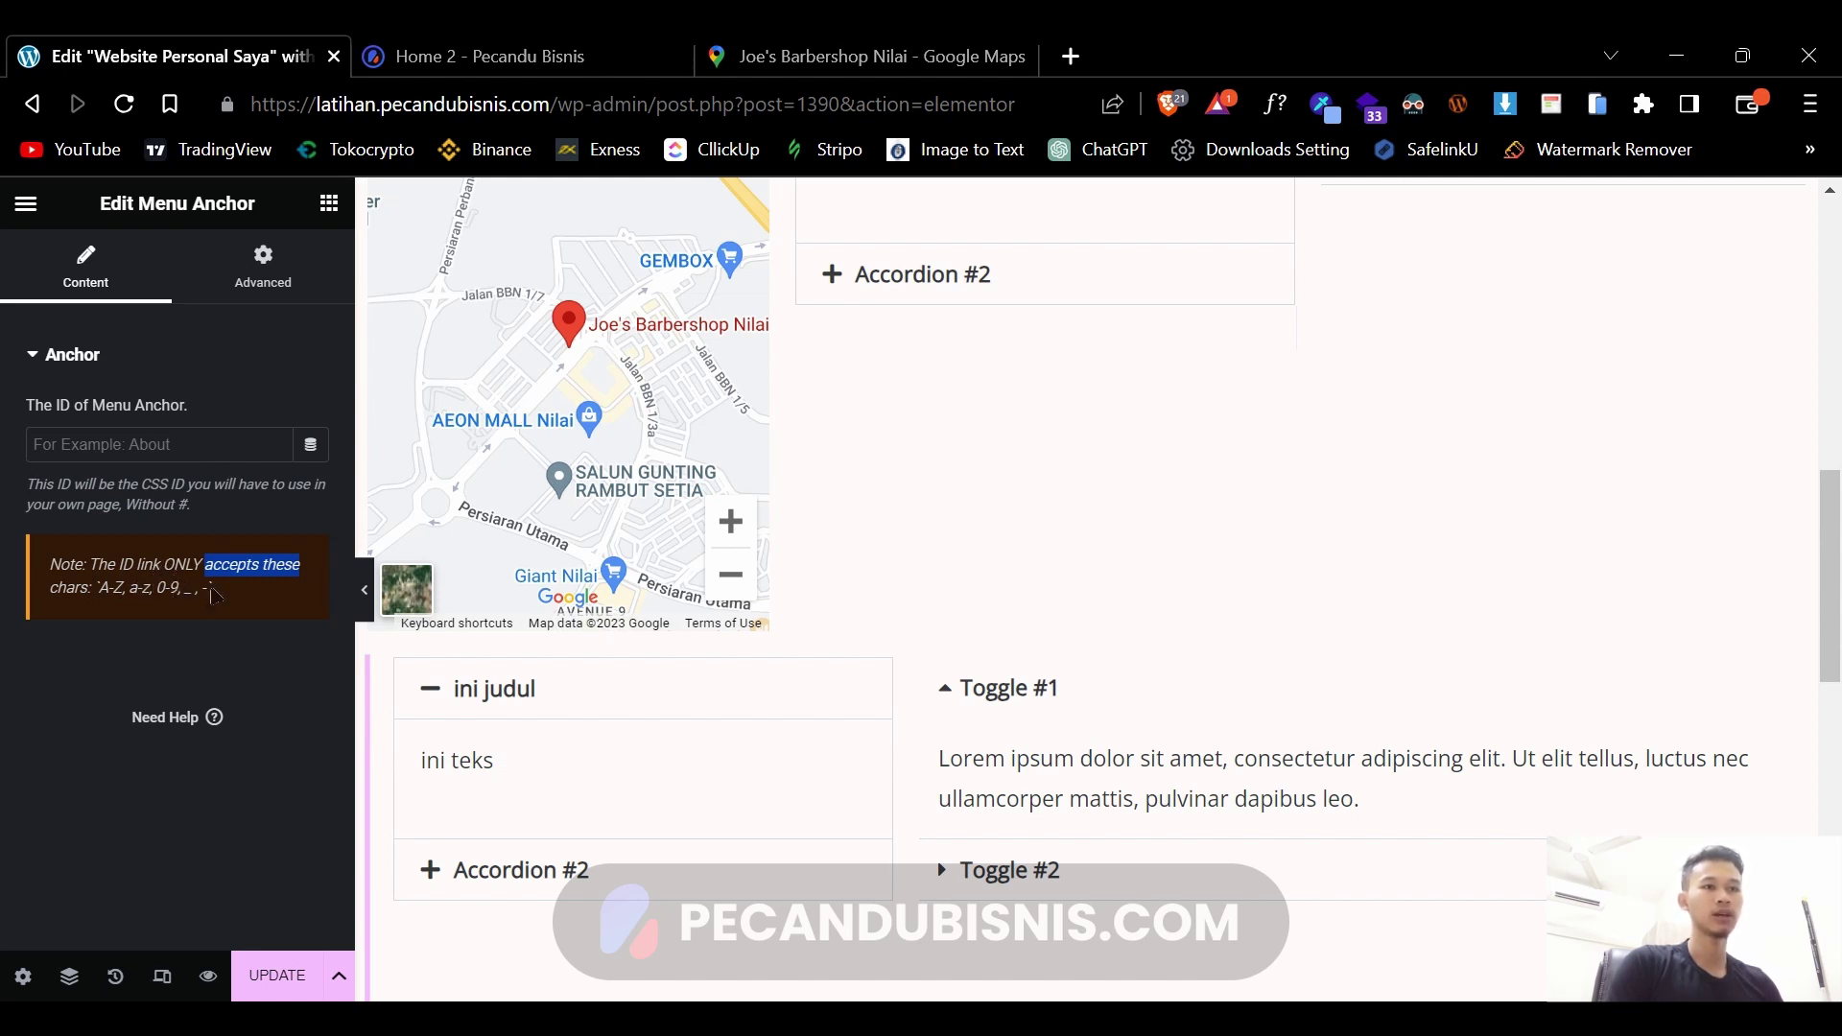
drag(201, 588, 205, 590)
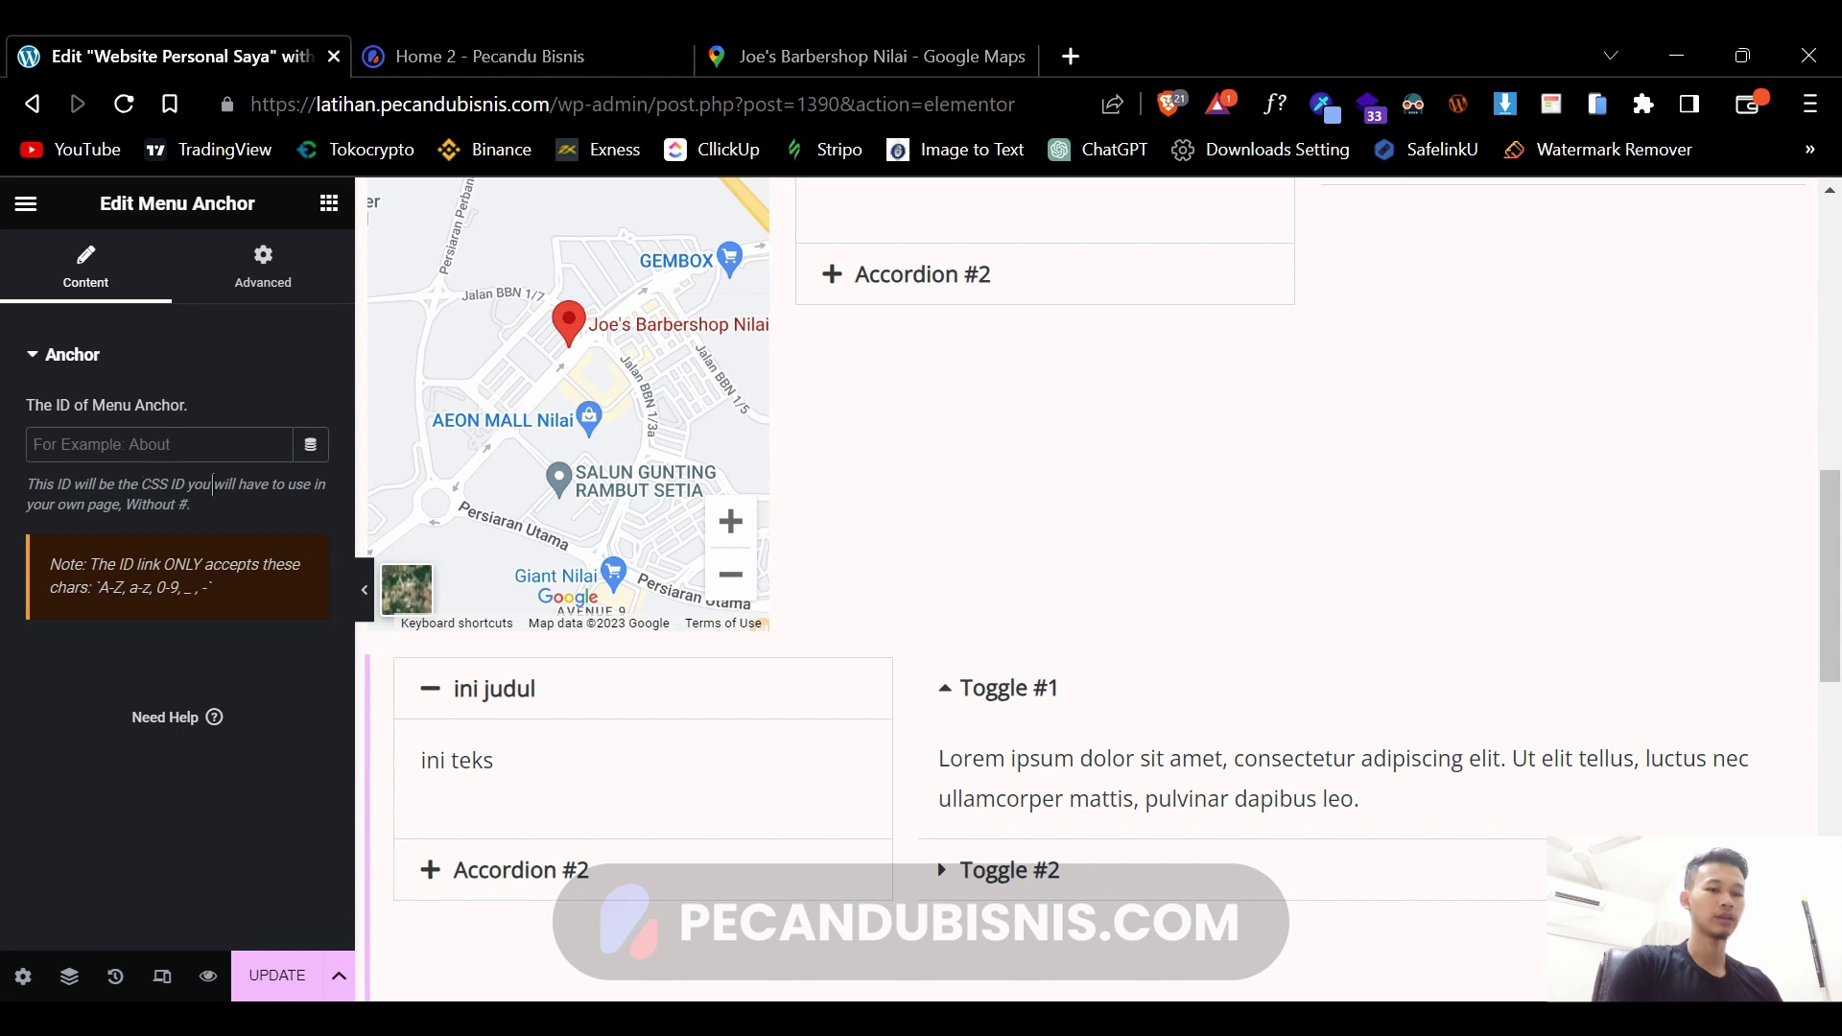
- Set the Menu Anchor's ID to "tes"
text(1)
key(BackSpace)
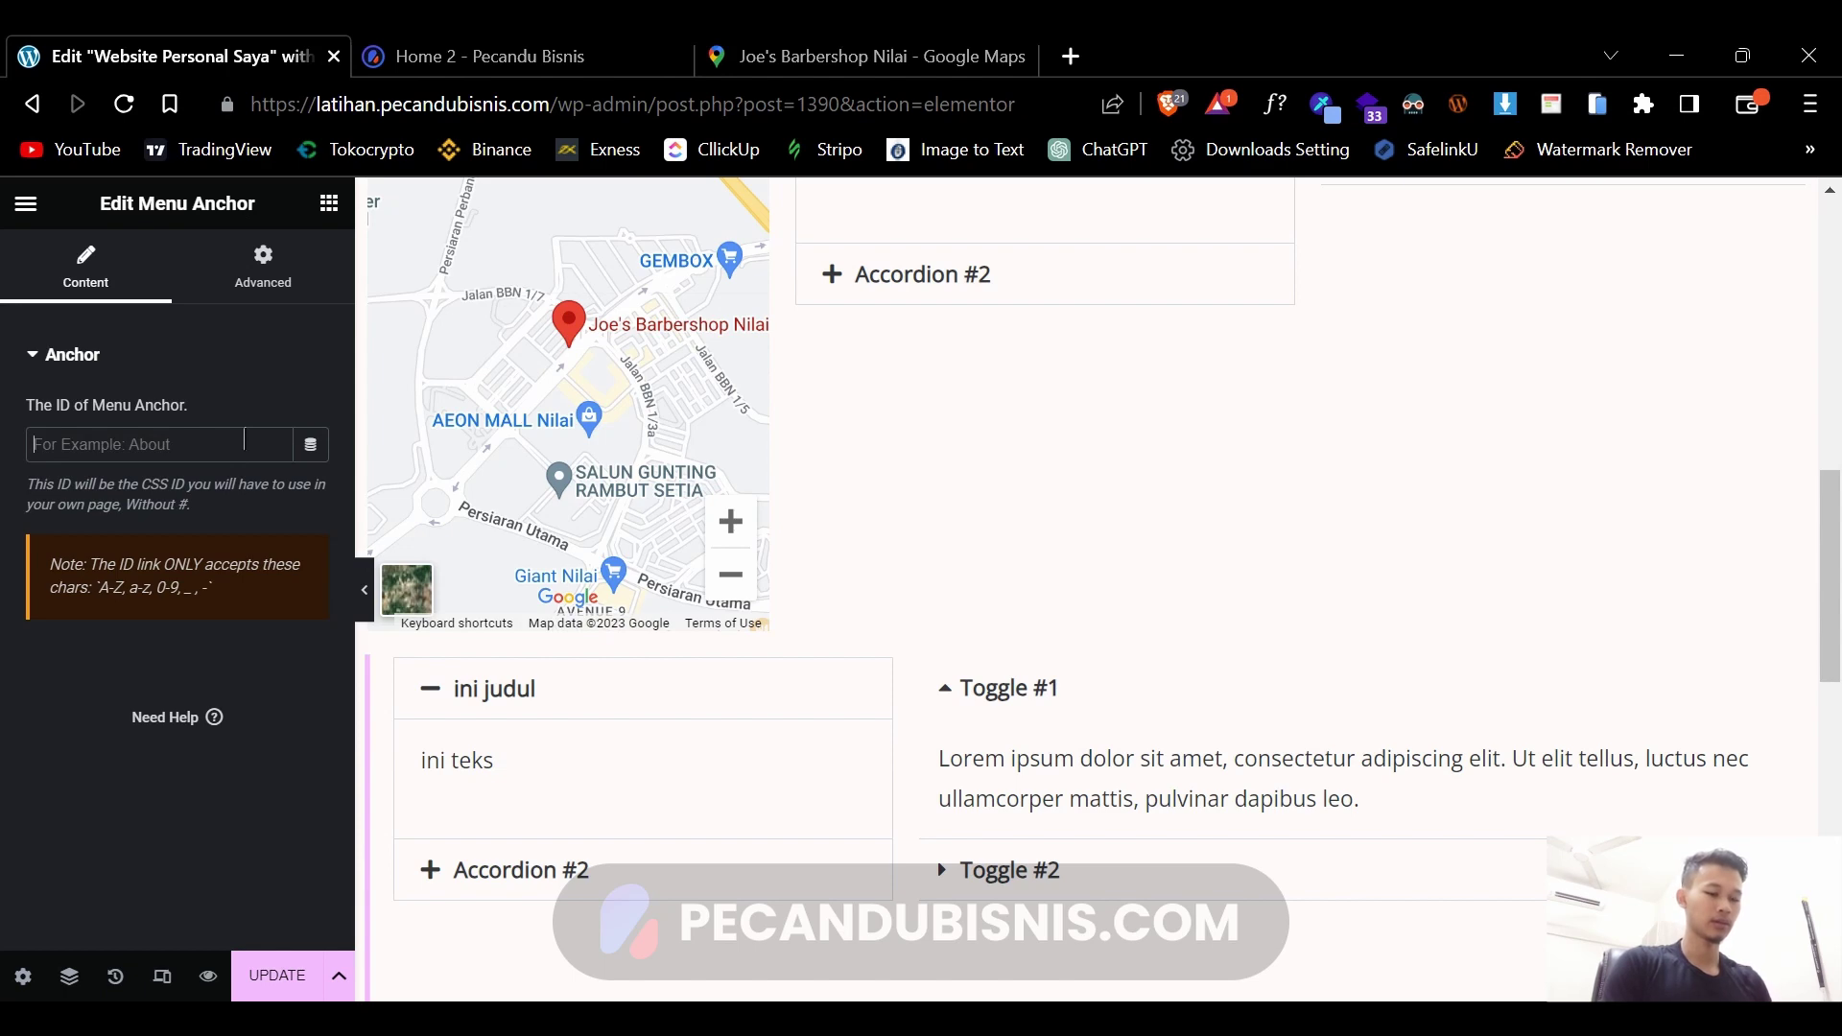
text(tes)
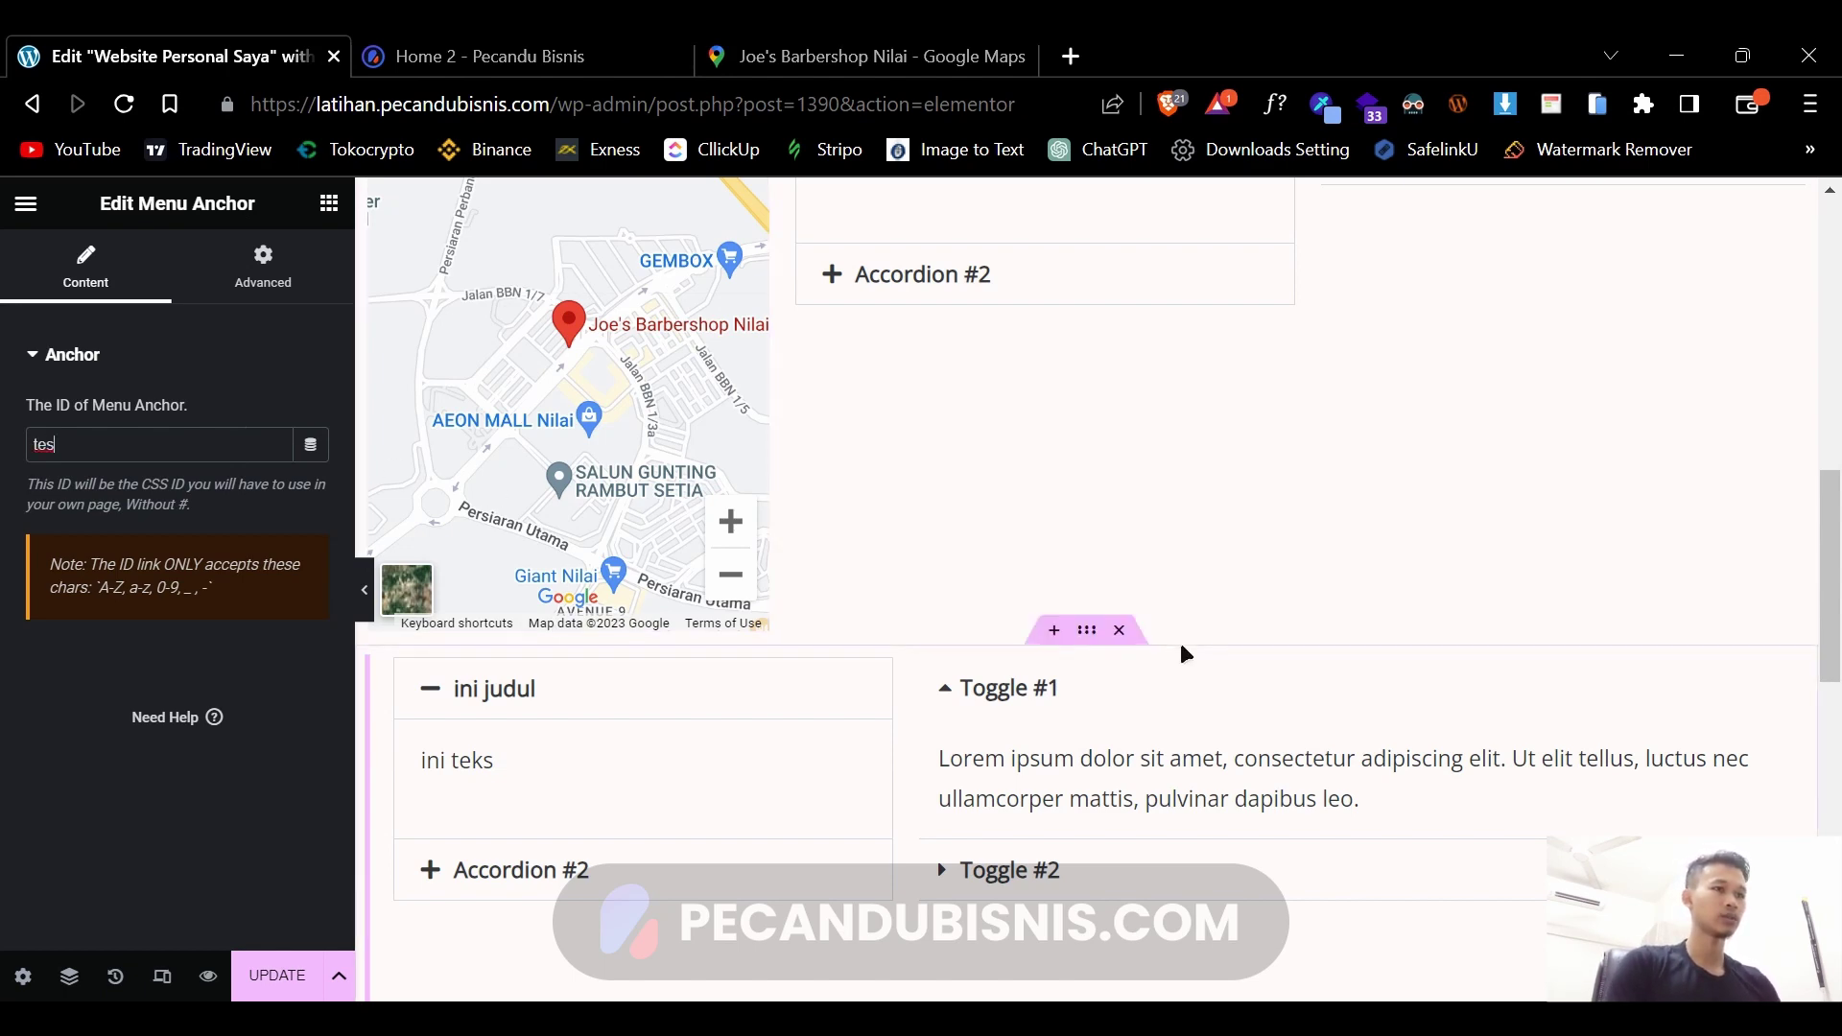
- Change the "Klik Disini" button's link to #tes and save the page update
scroll(1184, 650, up, 5)
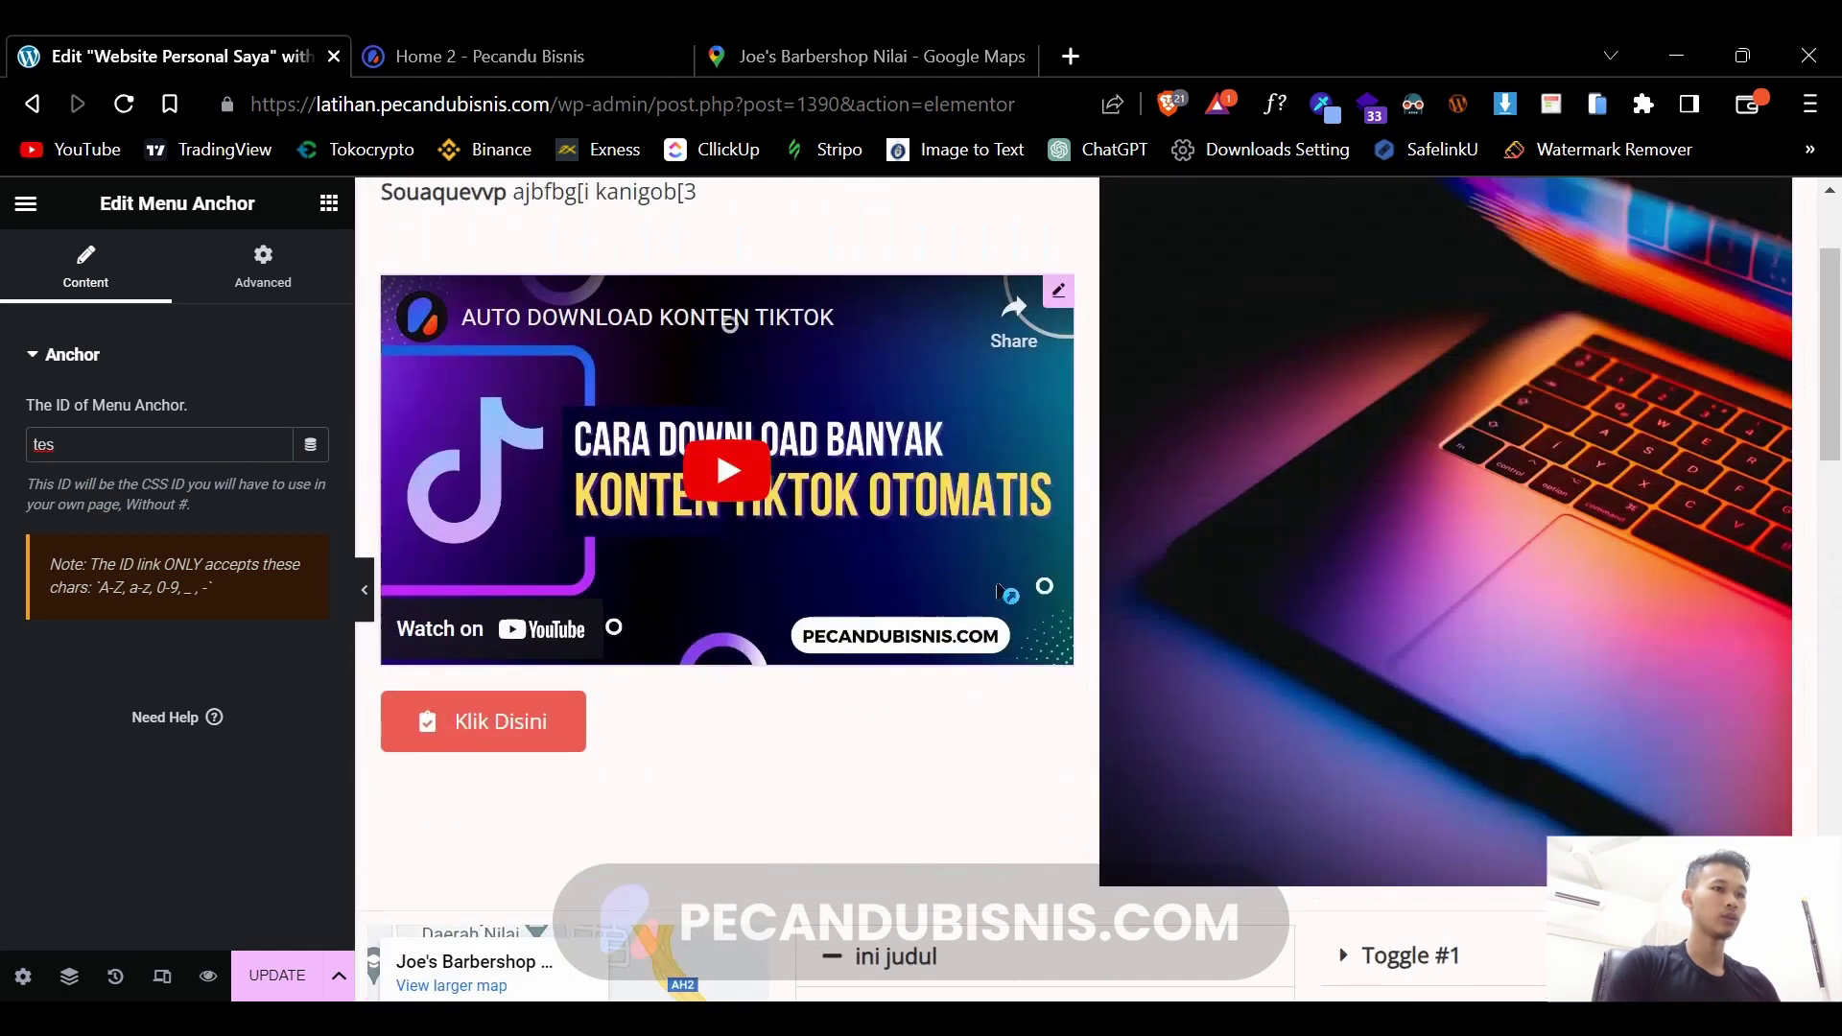
click(575, 897)
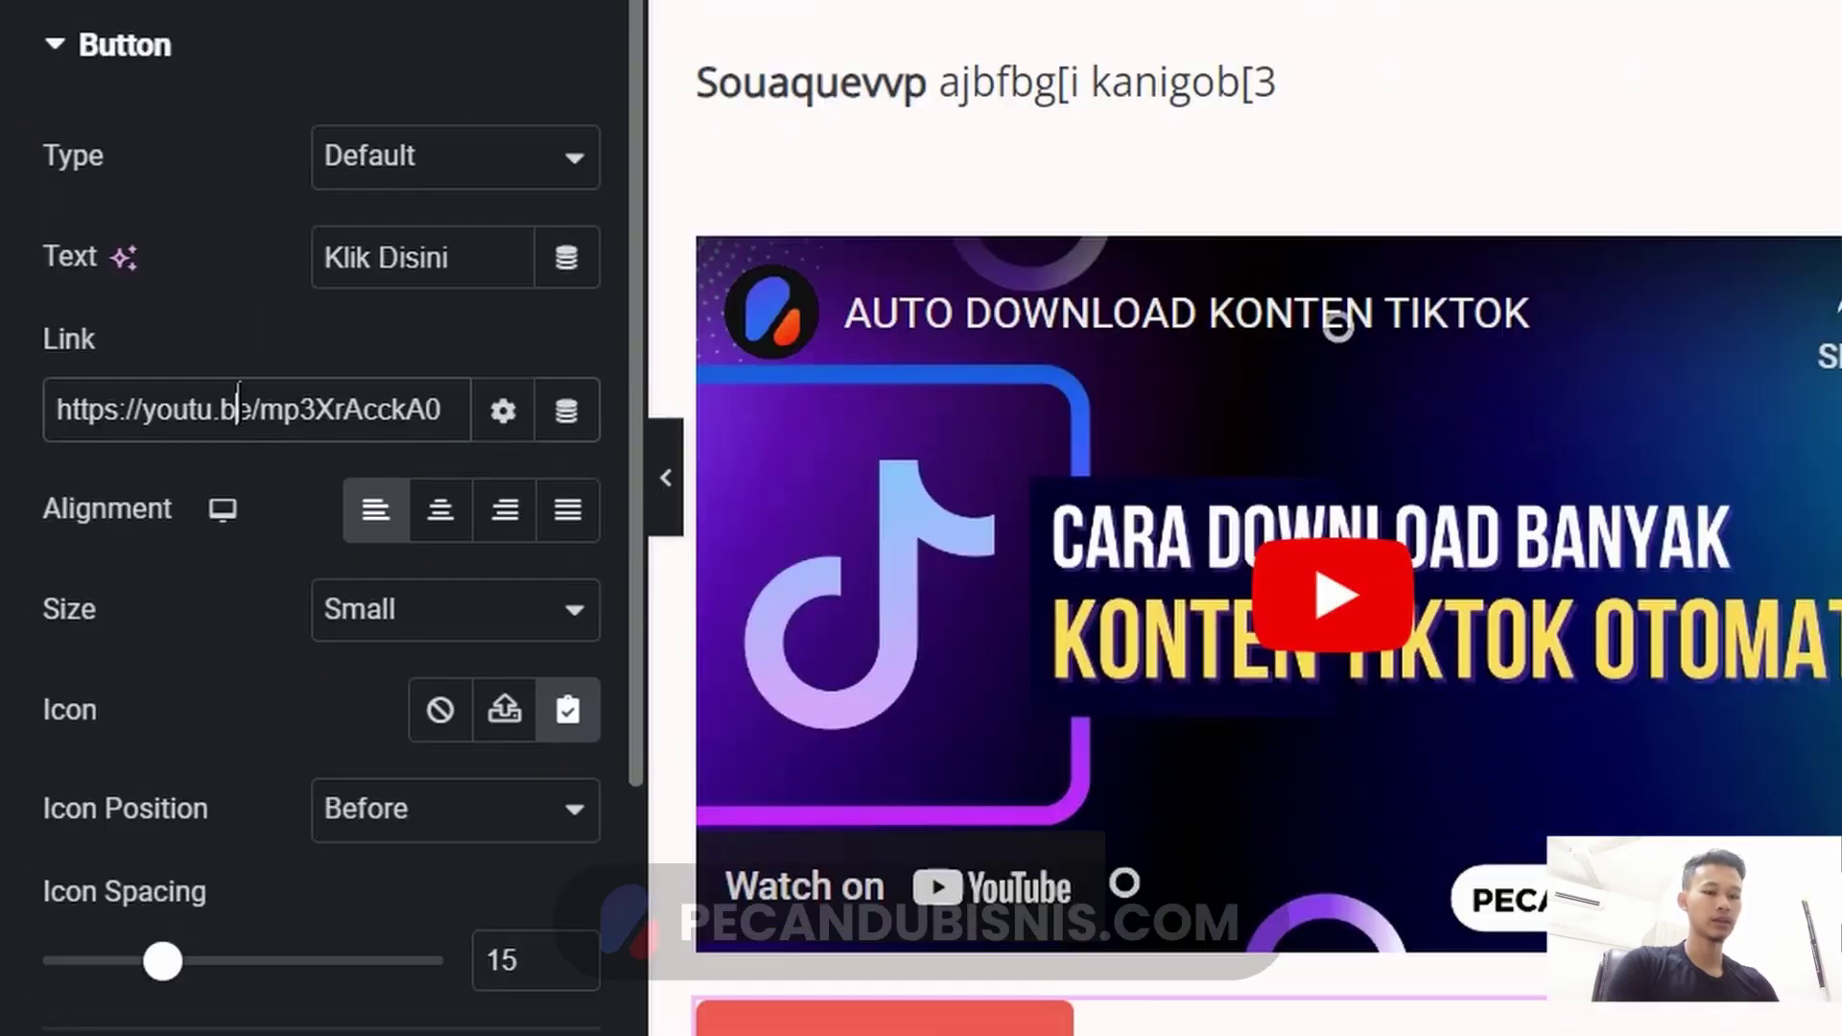
triple_click(239, 395)
text(#tes)
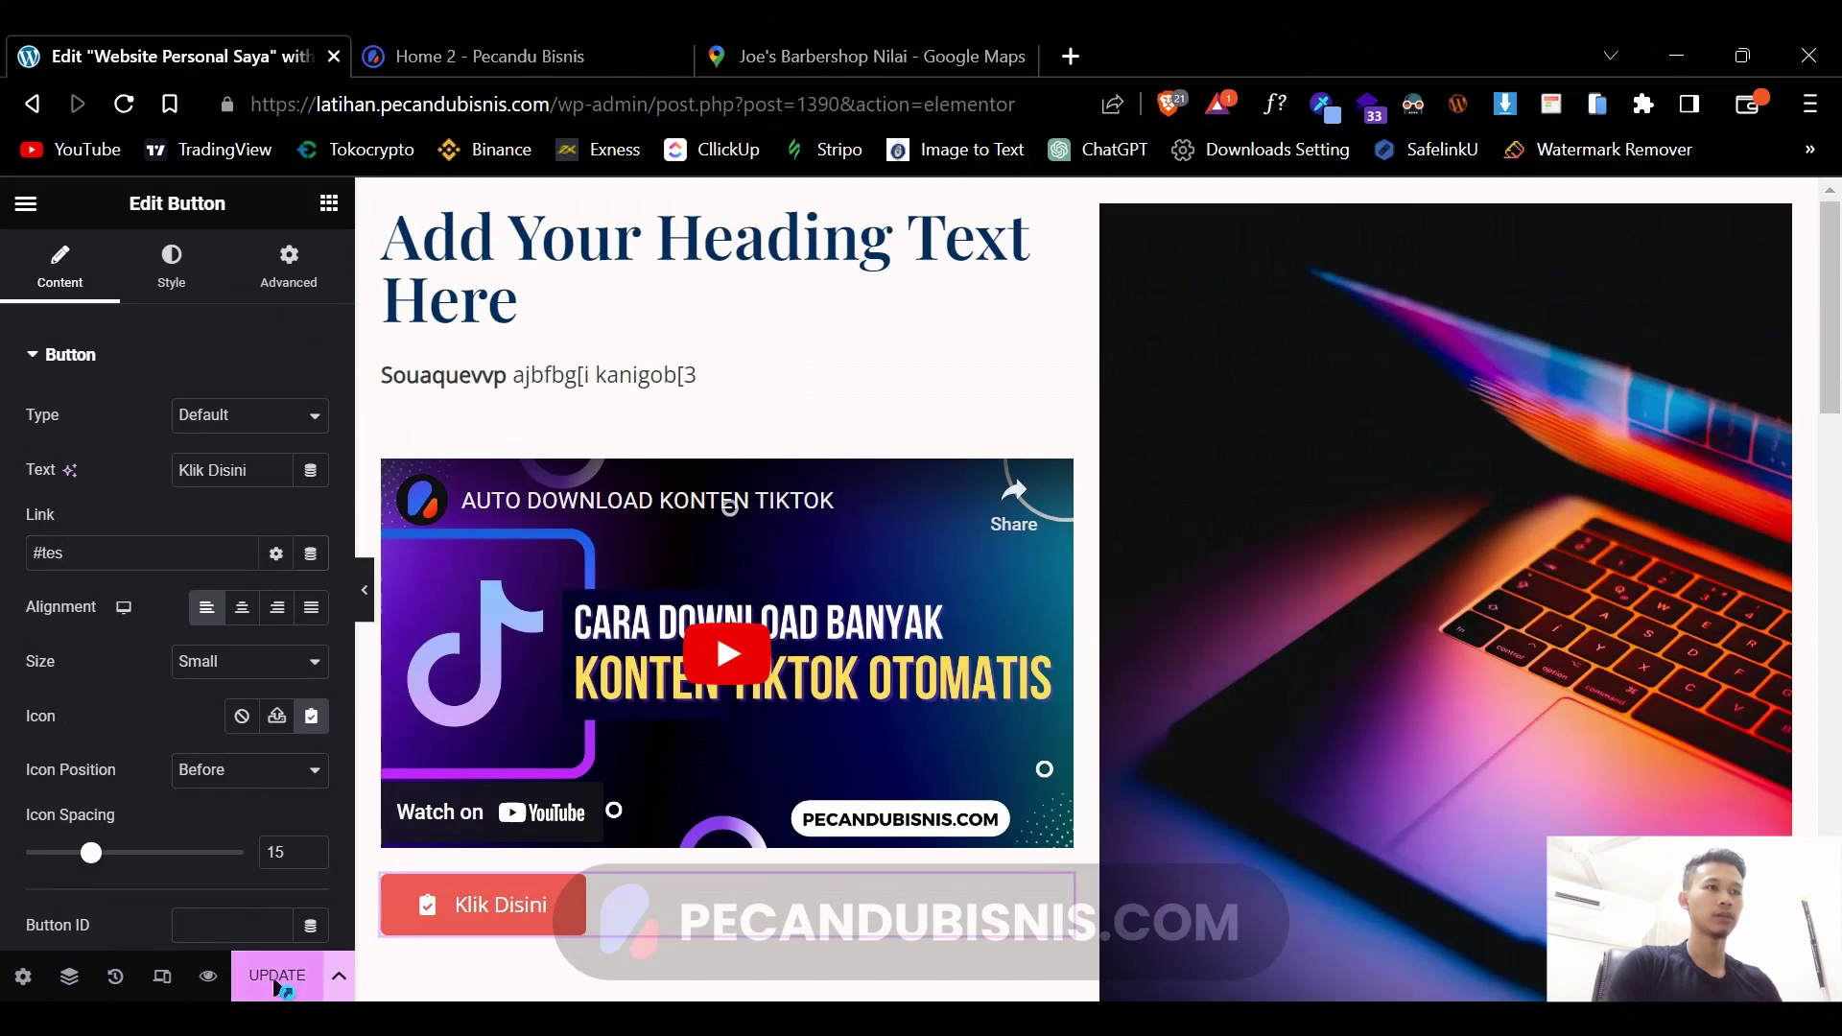
click(278, 975)
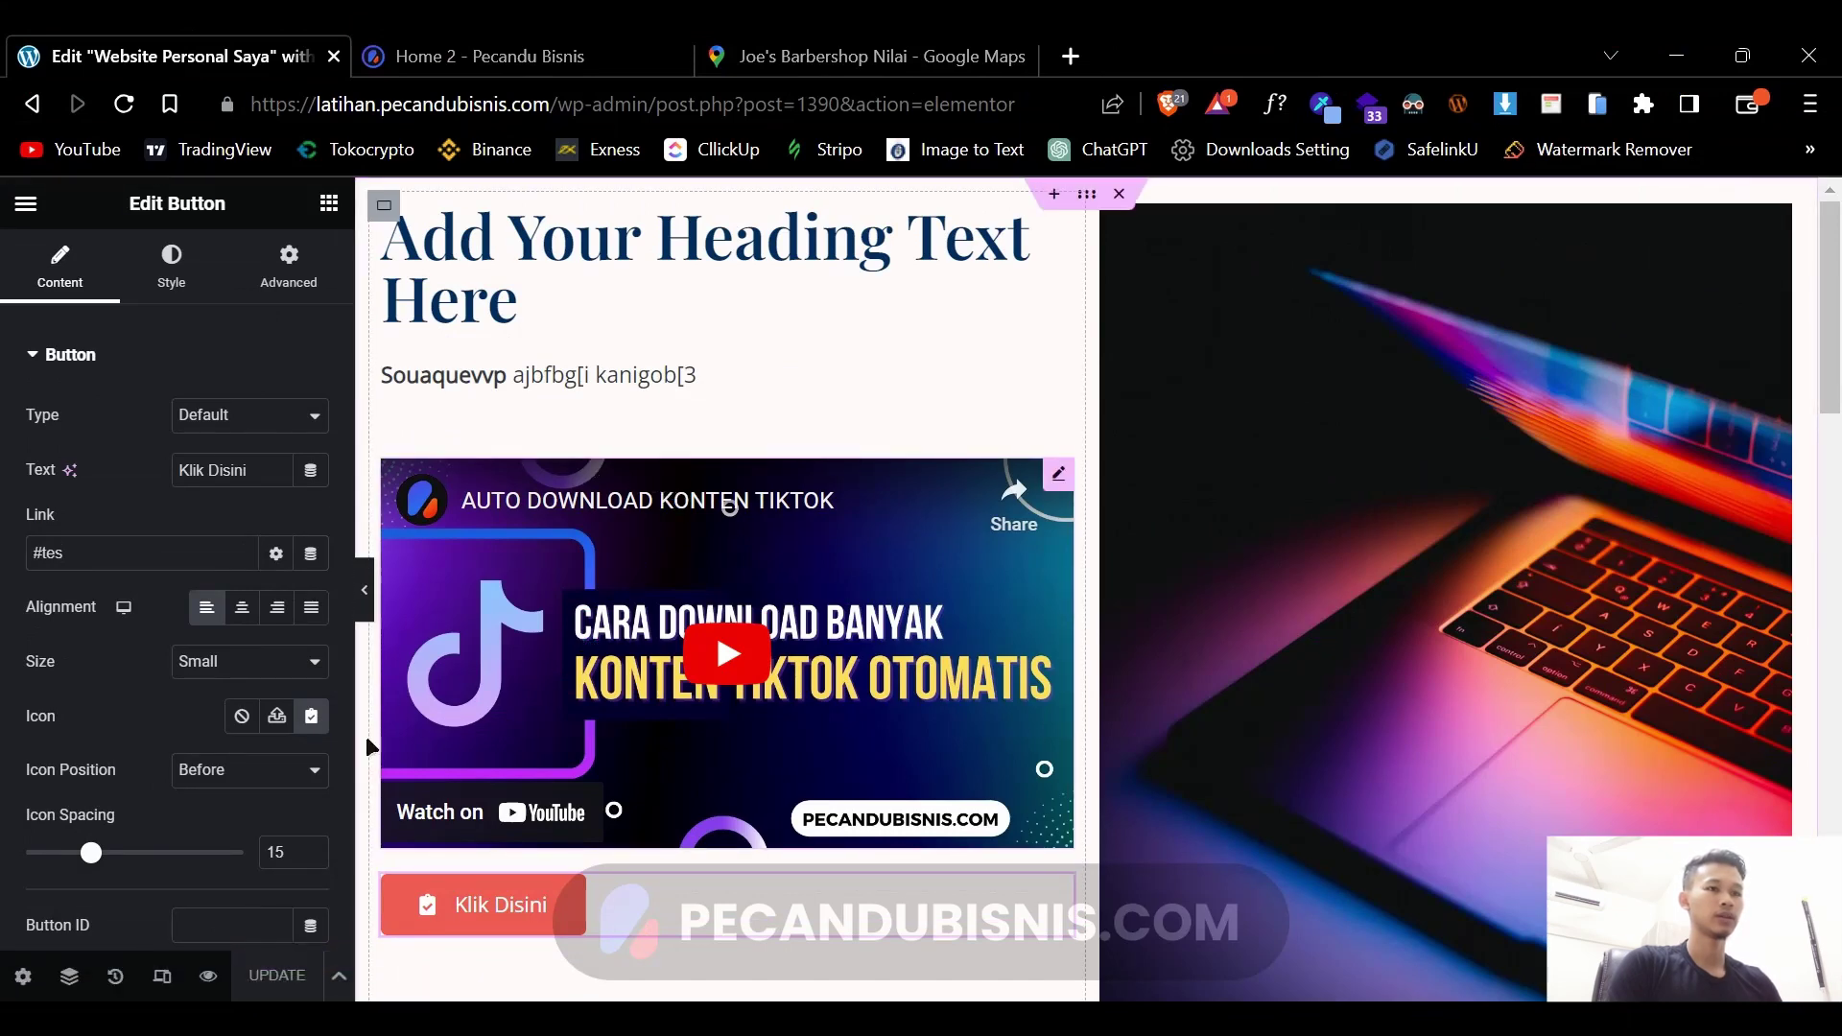
- Preview the page, test whether the "Klik Disini" button jumps to the anchored section, and close the preview
click(208, 976)
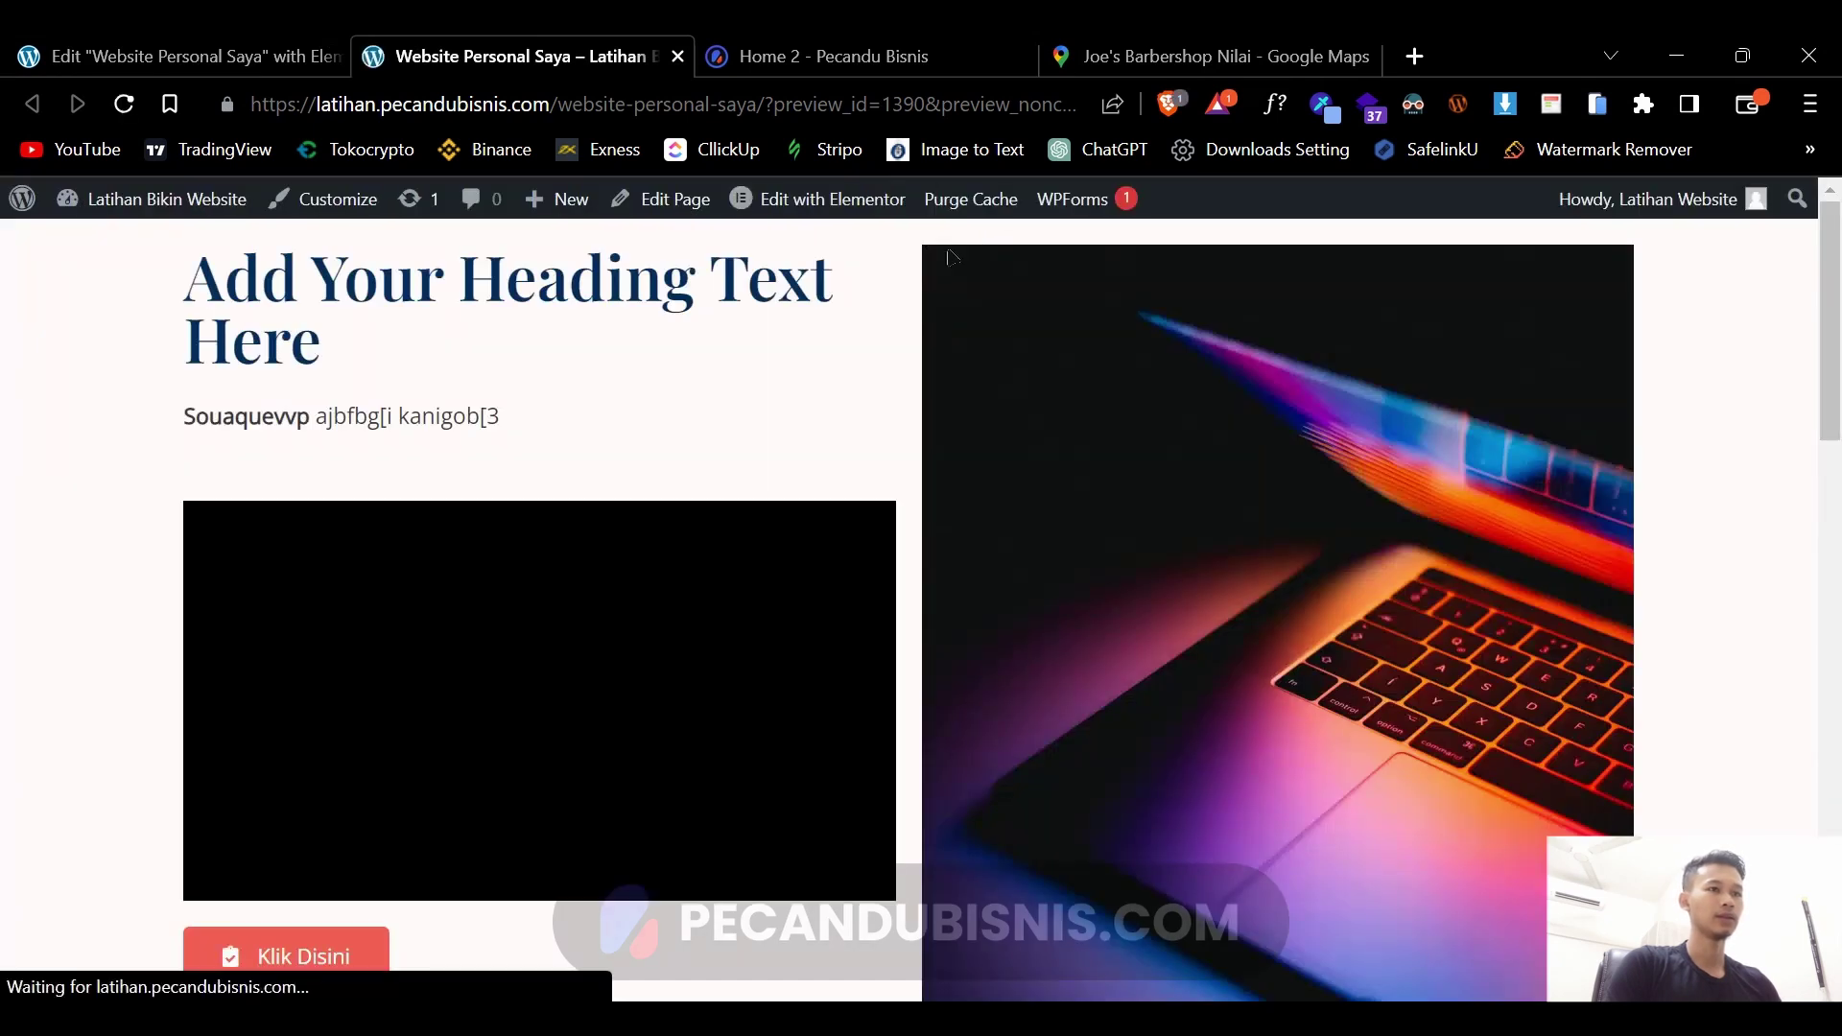
scroll(1090, 383, down, 2)
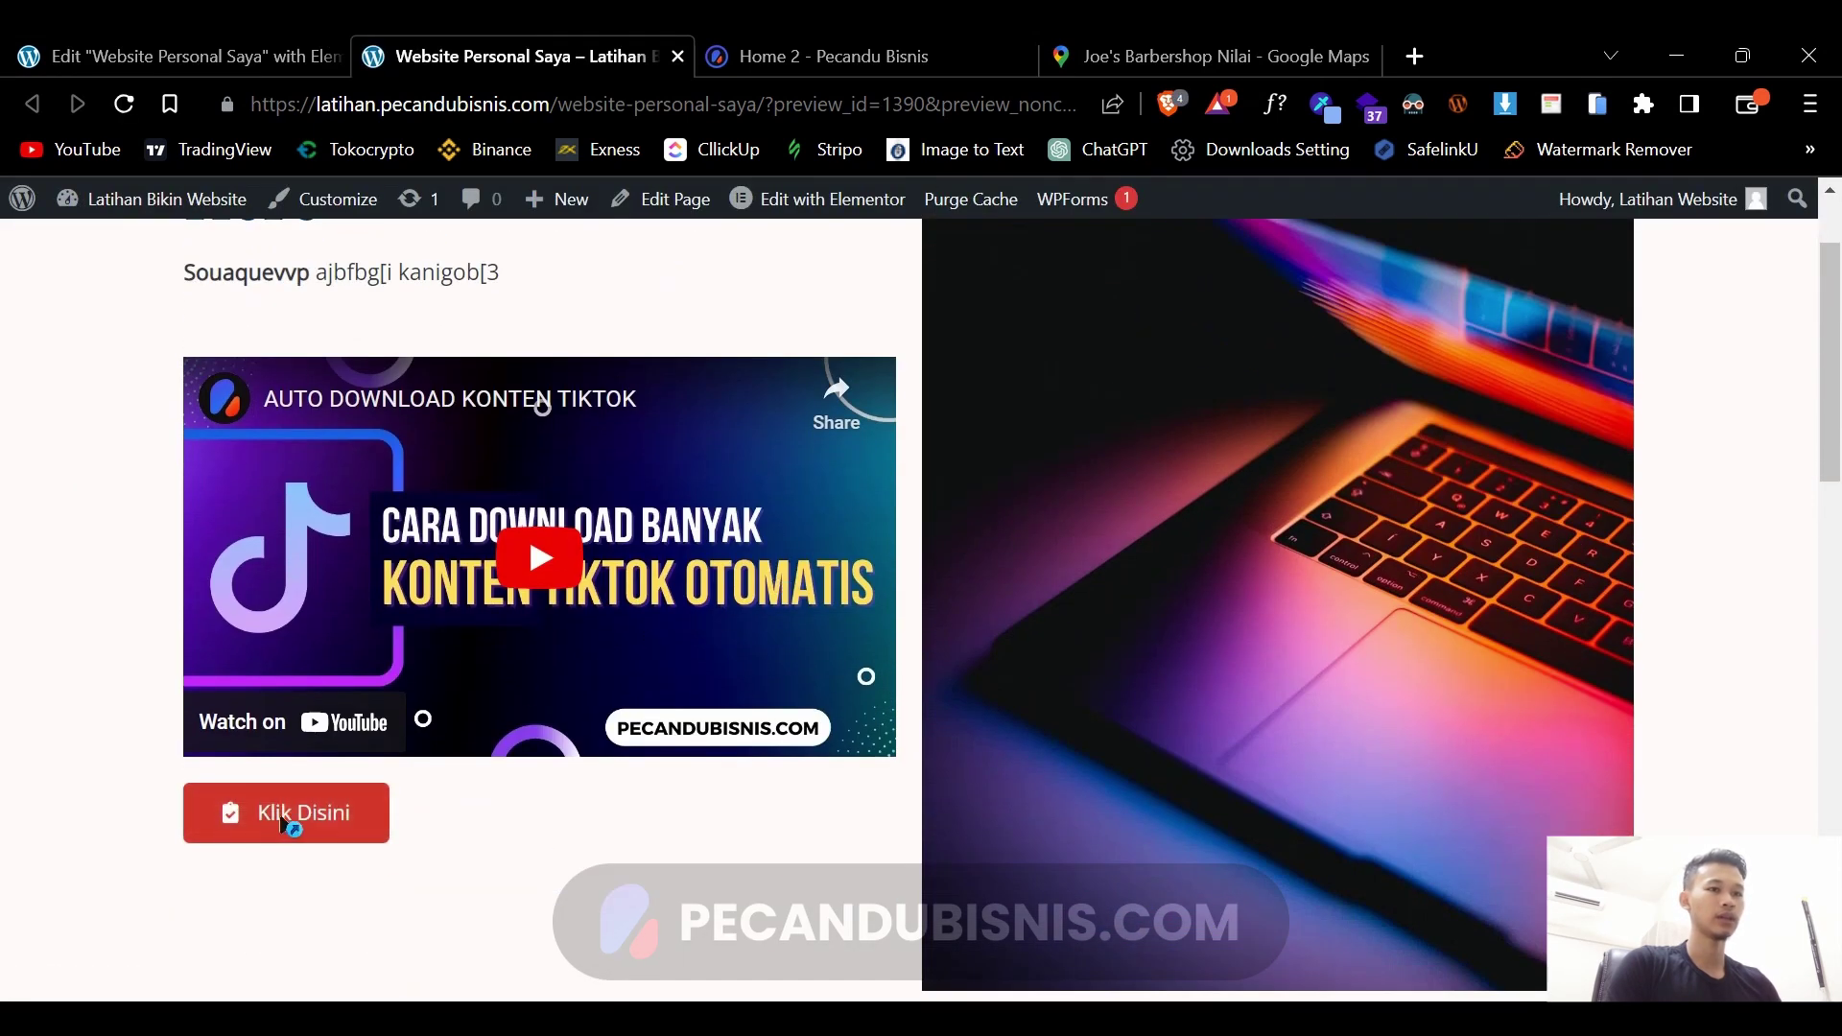
click(307, 806)
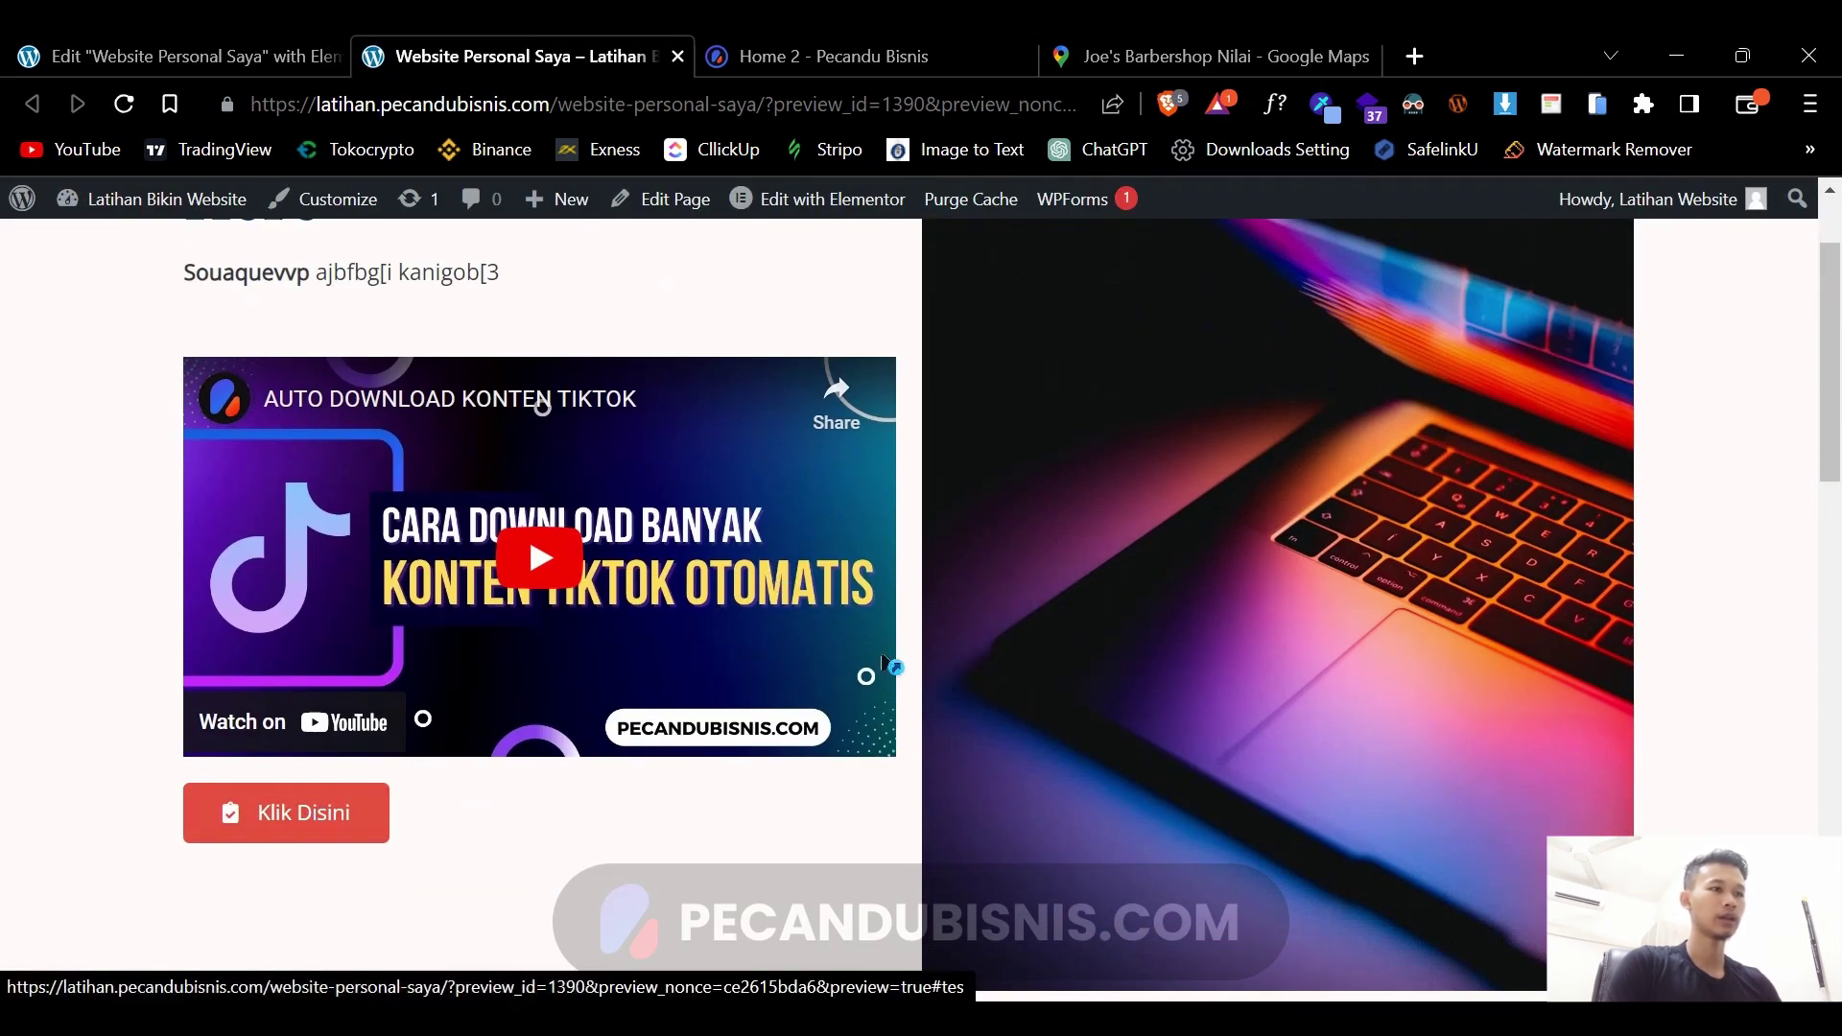
scroll(1134, 537, down, 10)
scroll(894, 558, up, 3)
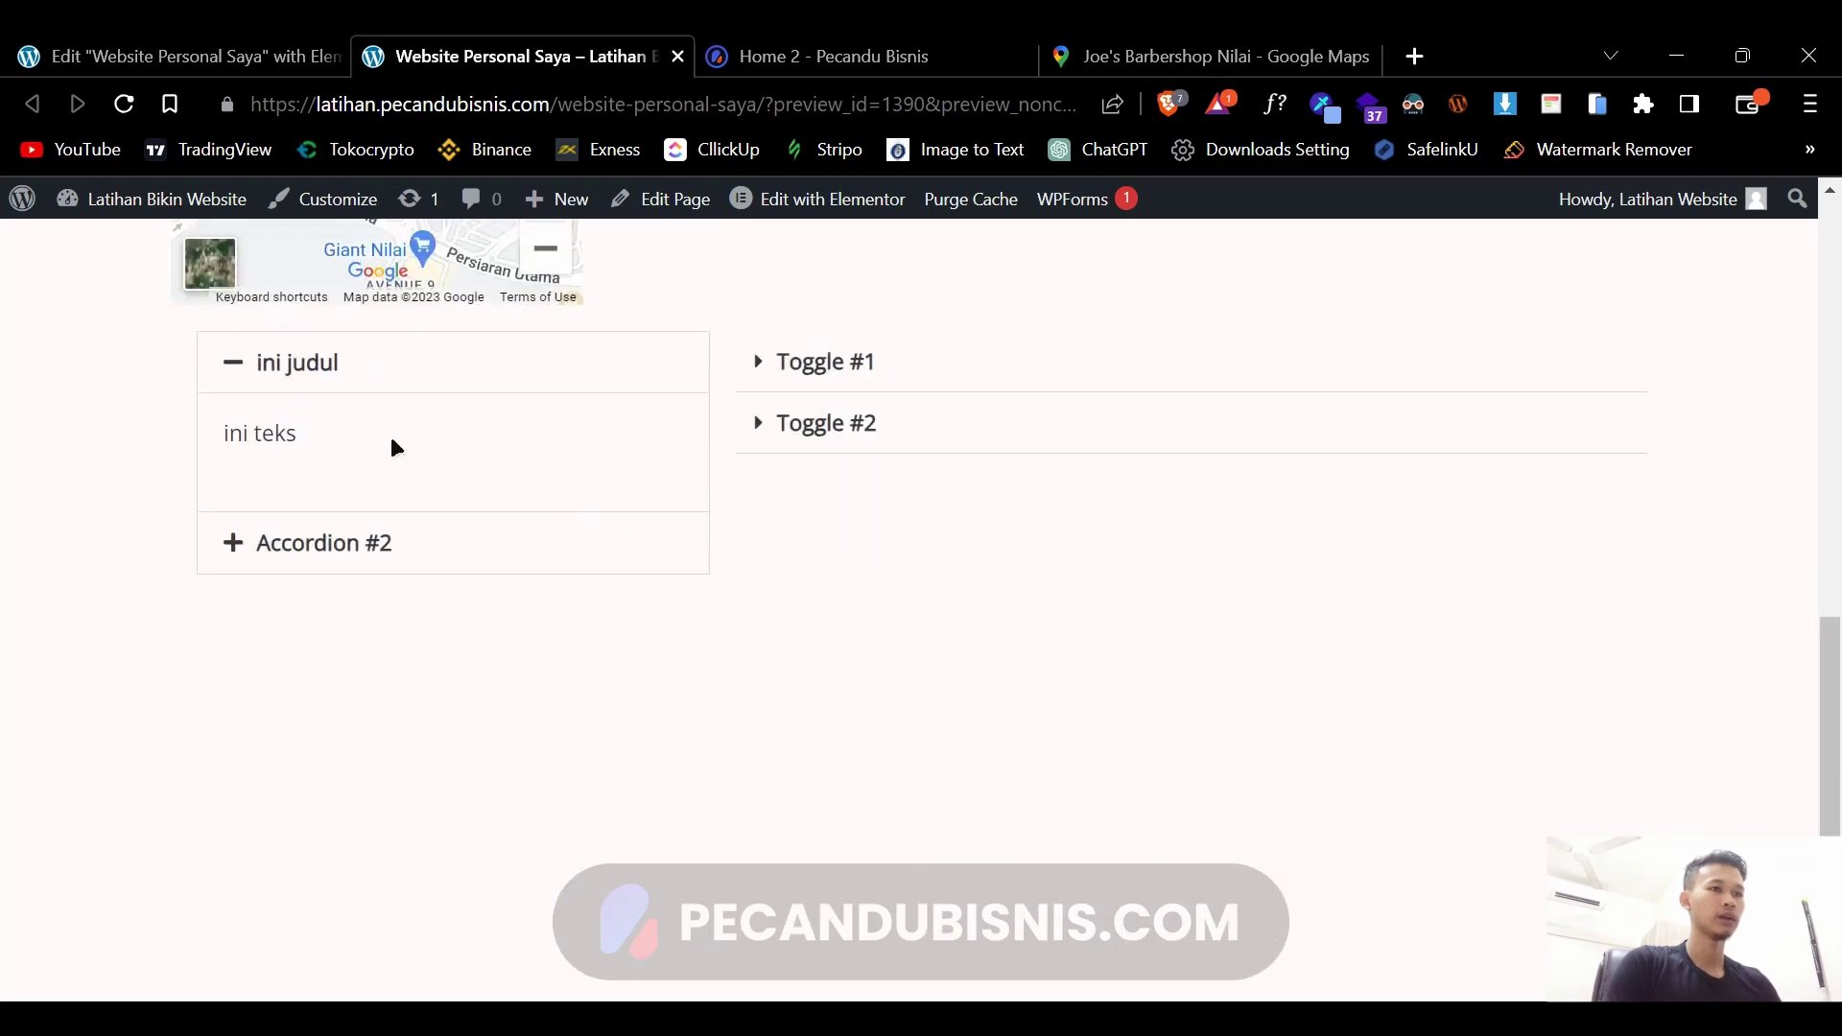
scroll(1190, 684, up, 6)
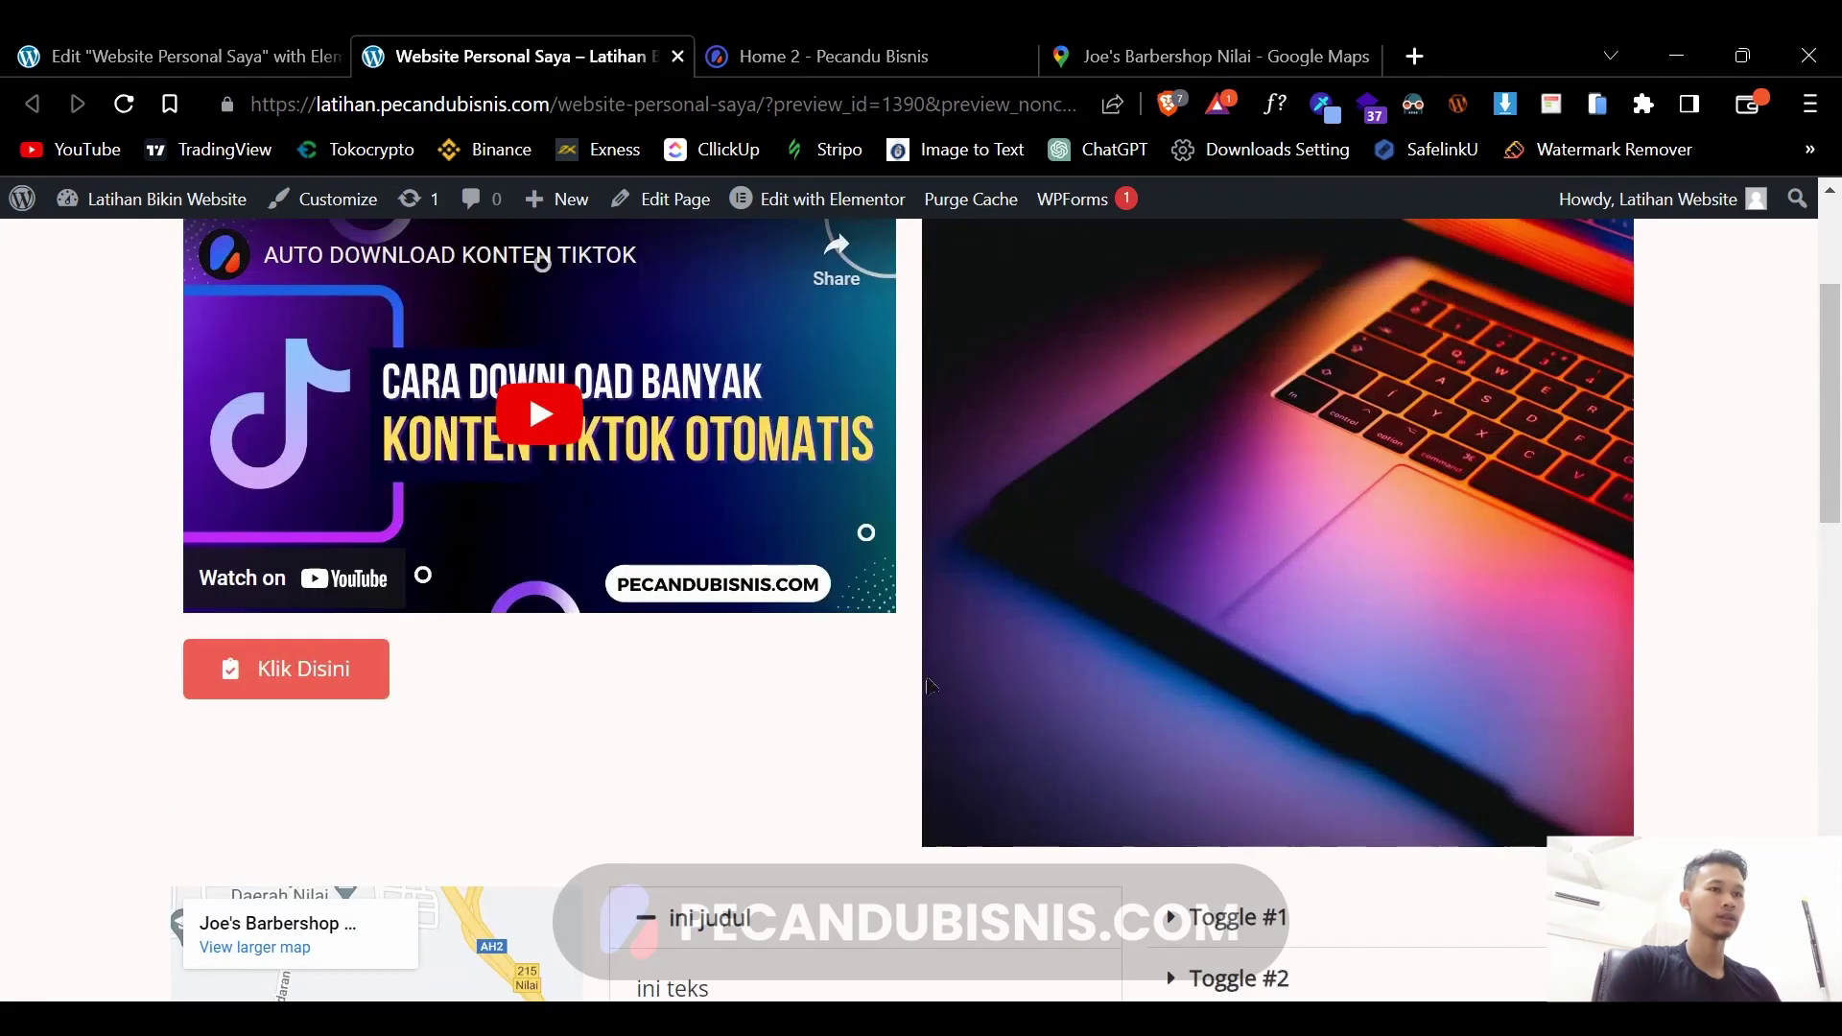
click(326, 675)
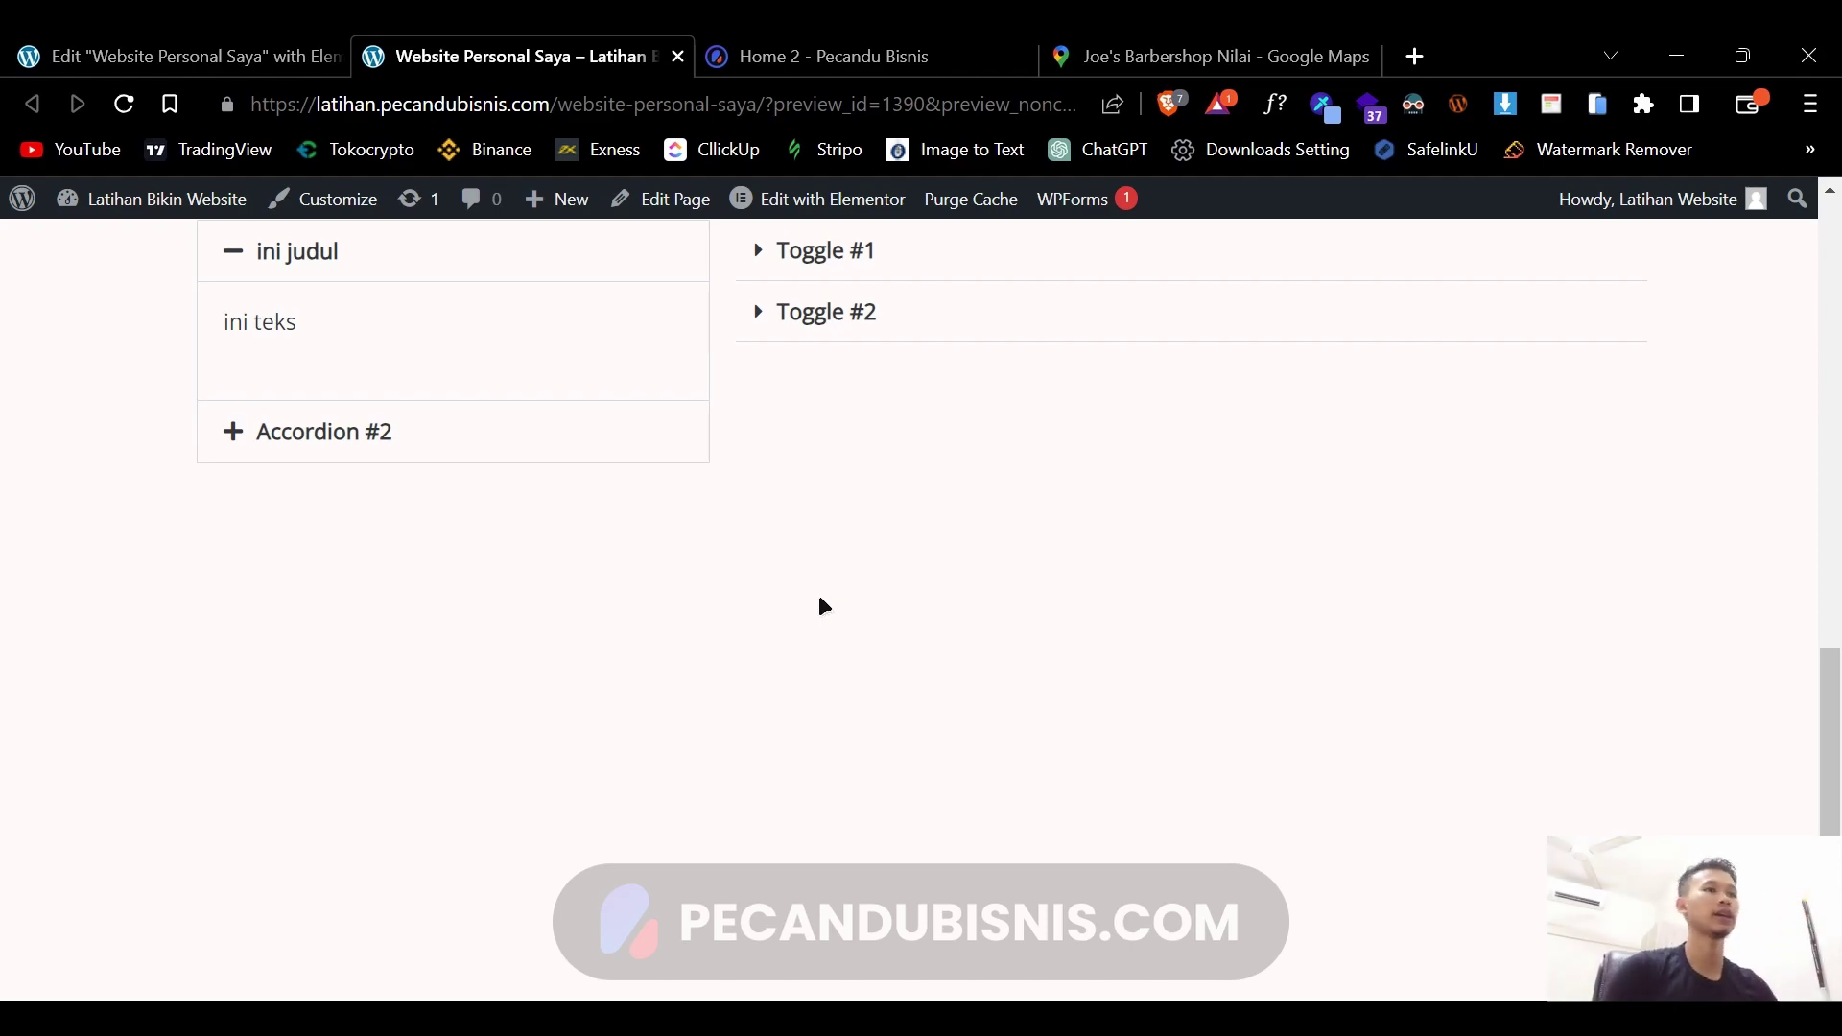
click(678, 56)
click(679, 56)
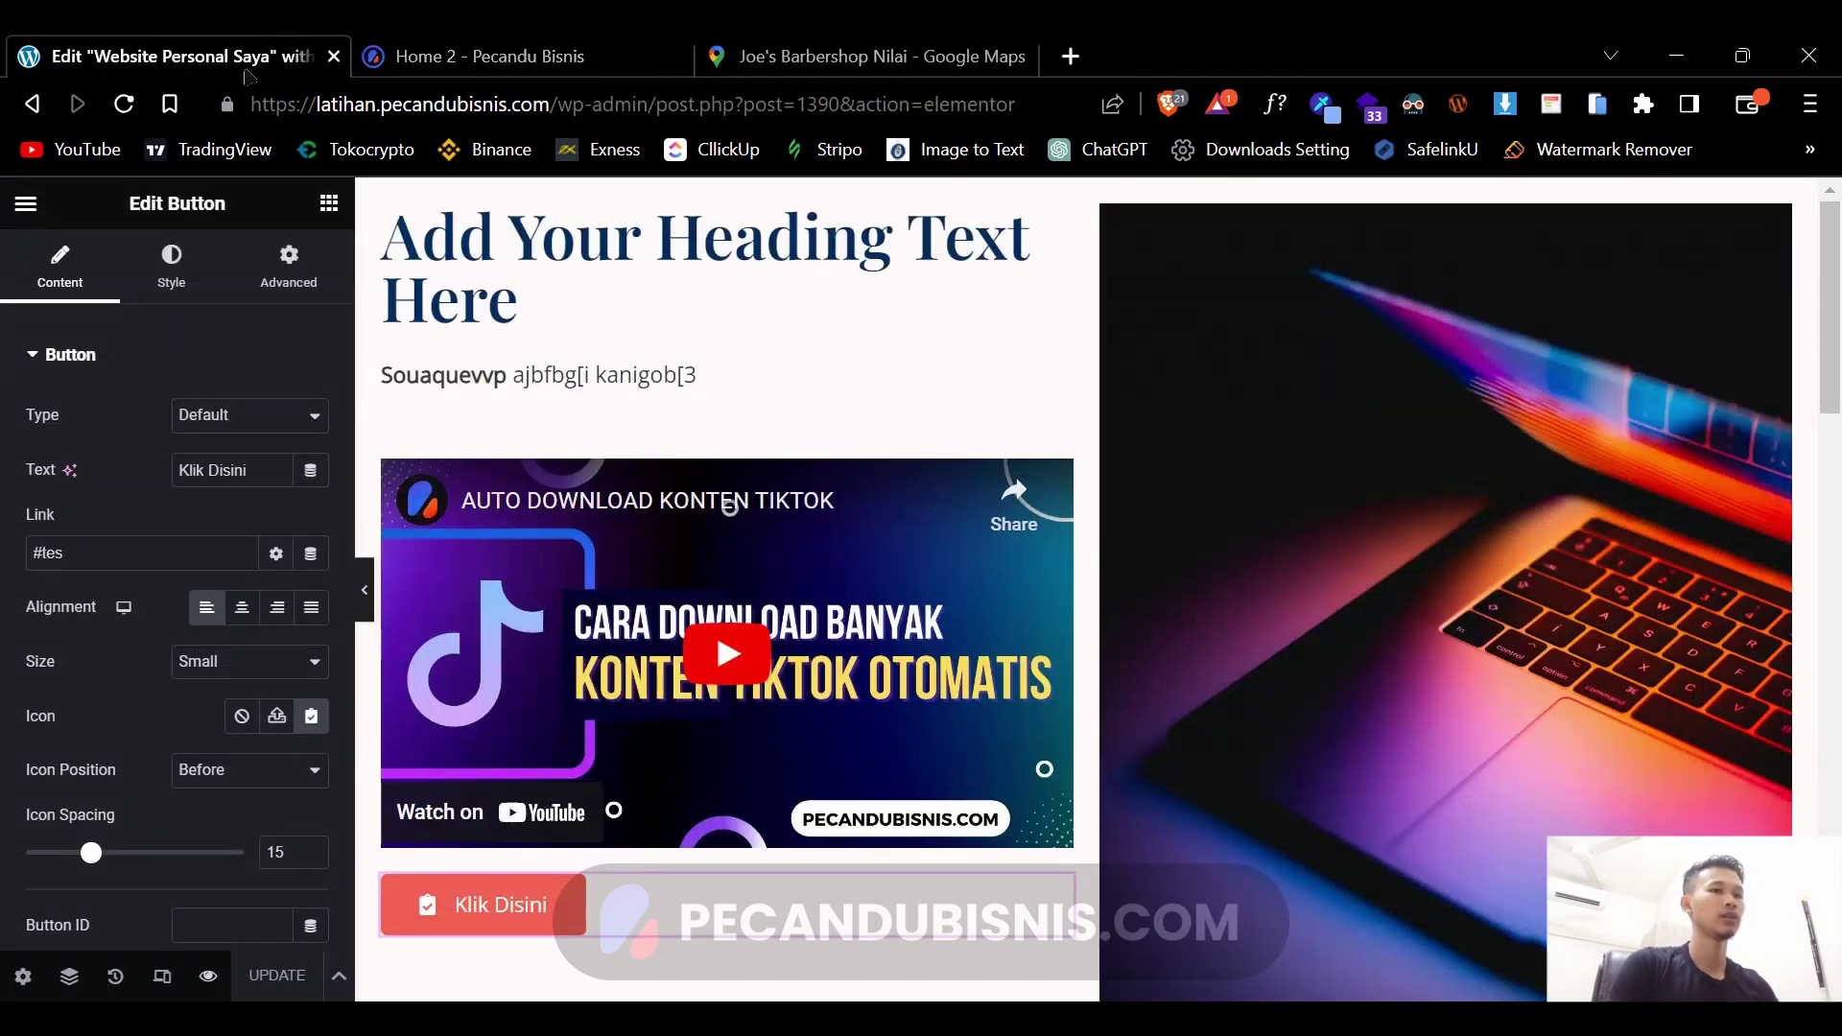
- Reduce the laptop image's width and max width, and set its height to 268 px
scroll(1205, 516, down, 8)
scroll(1203, 512, up, 8)
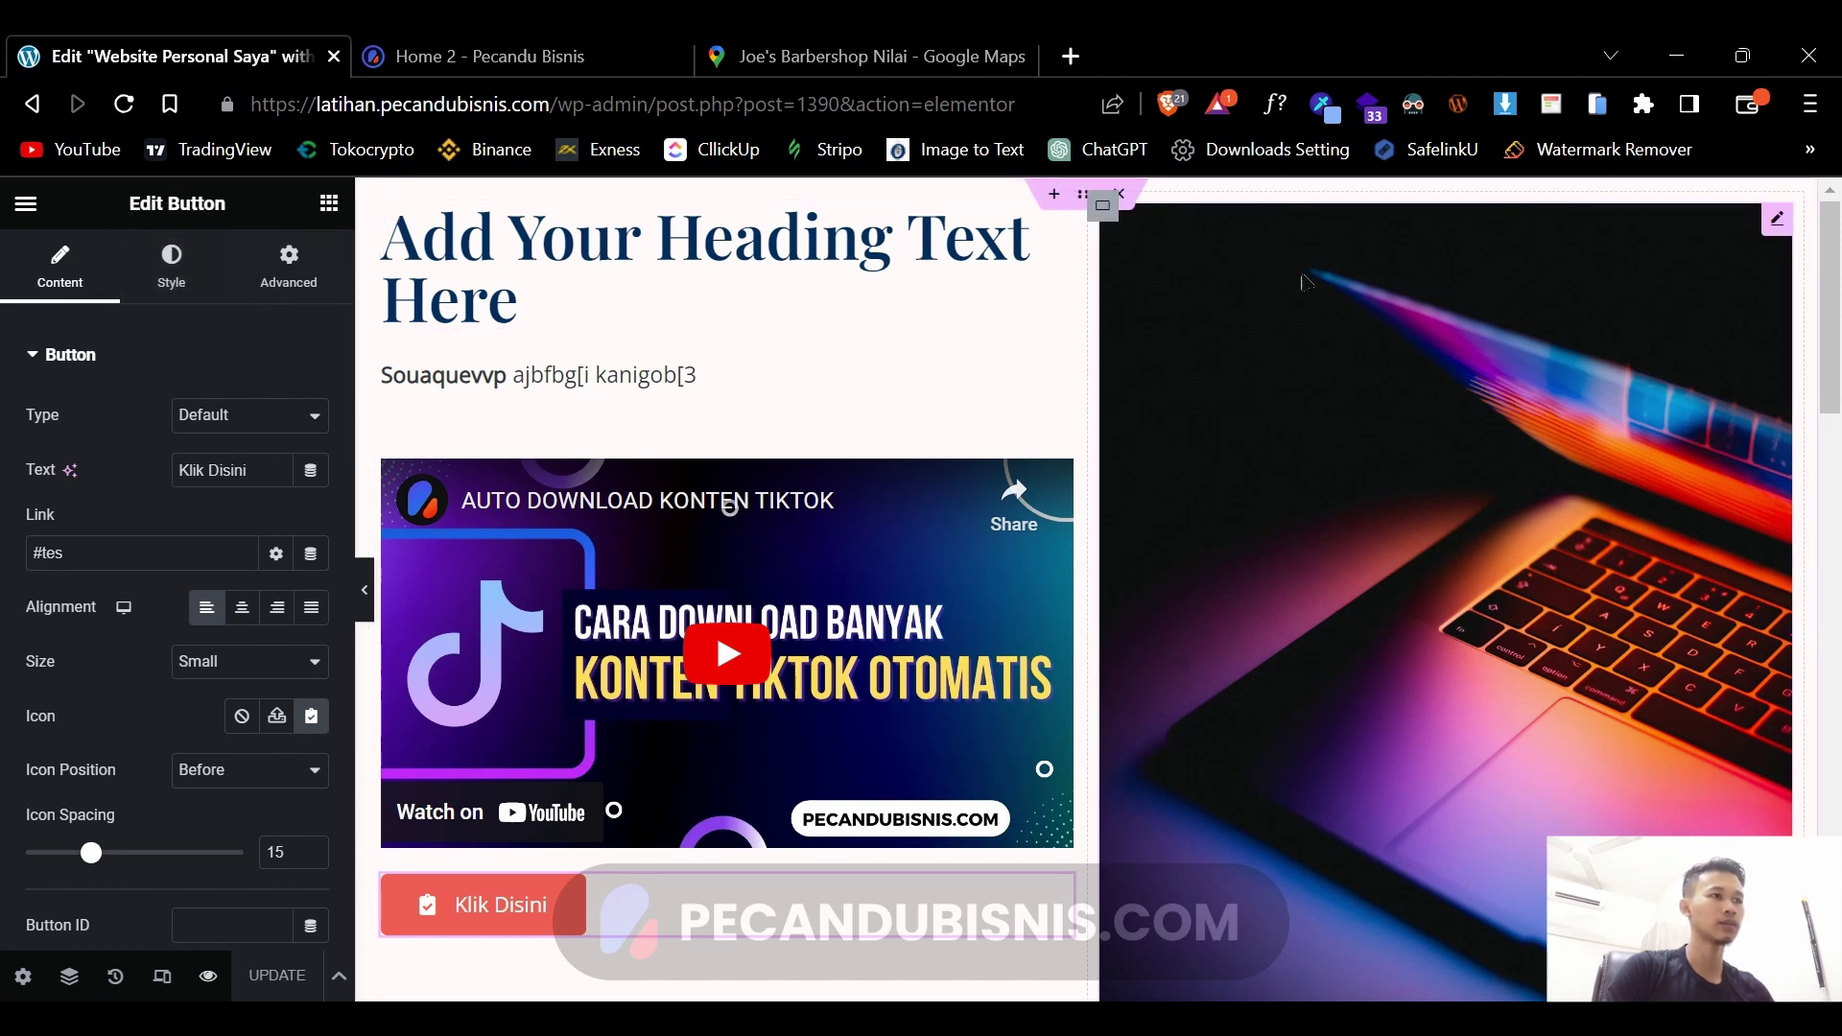
click(1380, 333)
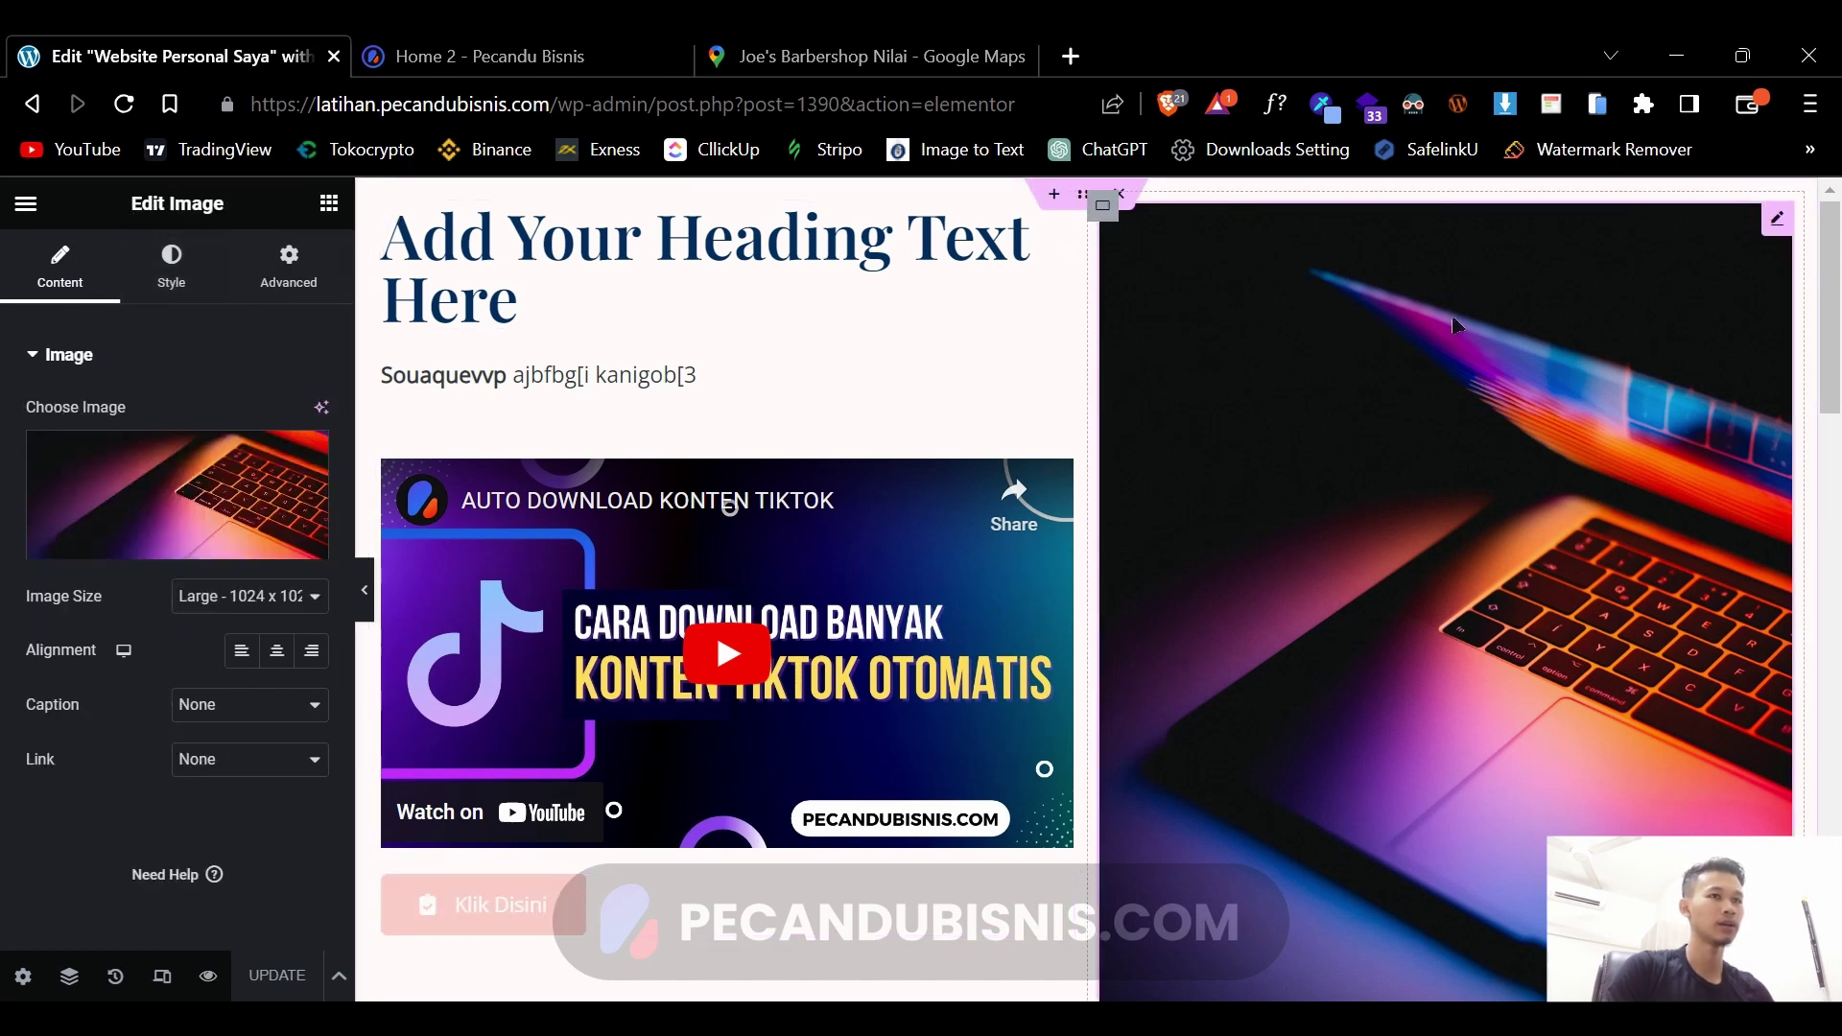
click(173, 259)
drag(26, 444, 88, 444)
drag(29, 525, 142, 525)
drag(26, 605, 142, 605)
- Set the laptop image's normal-state opacity to 1
scroll(225, 650, down, 3)
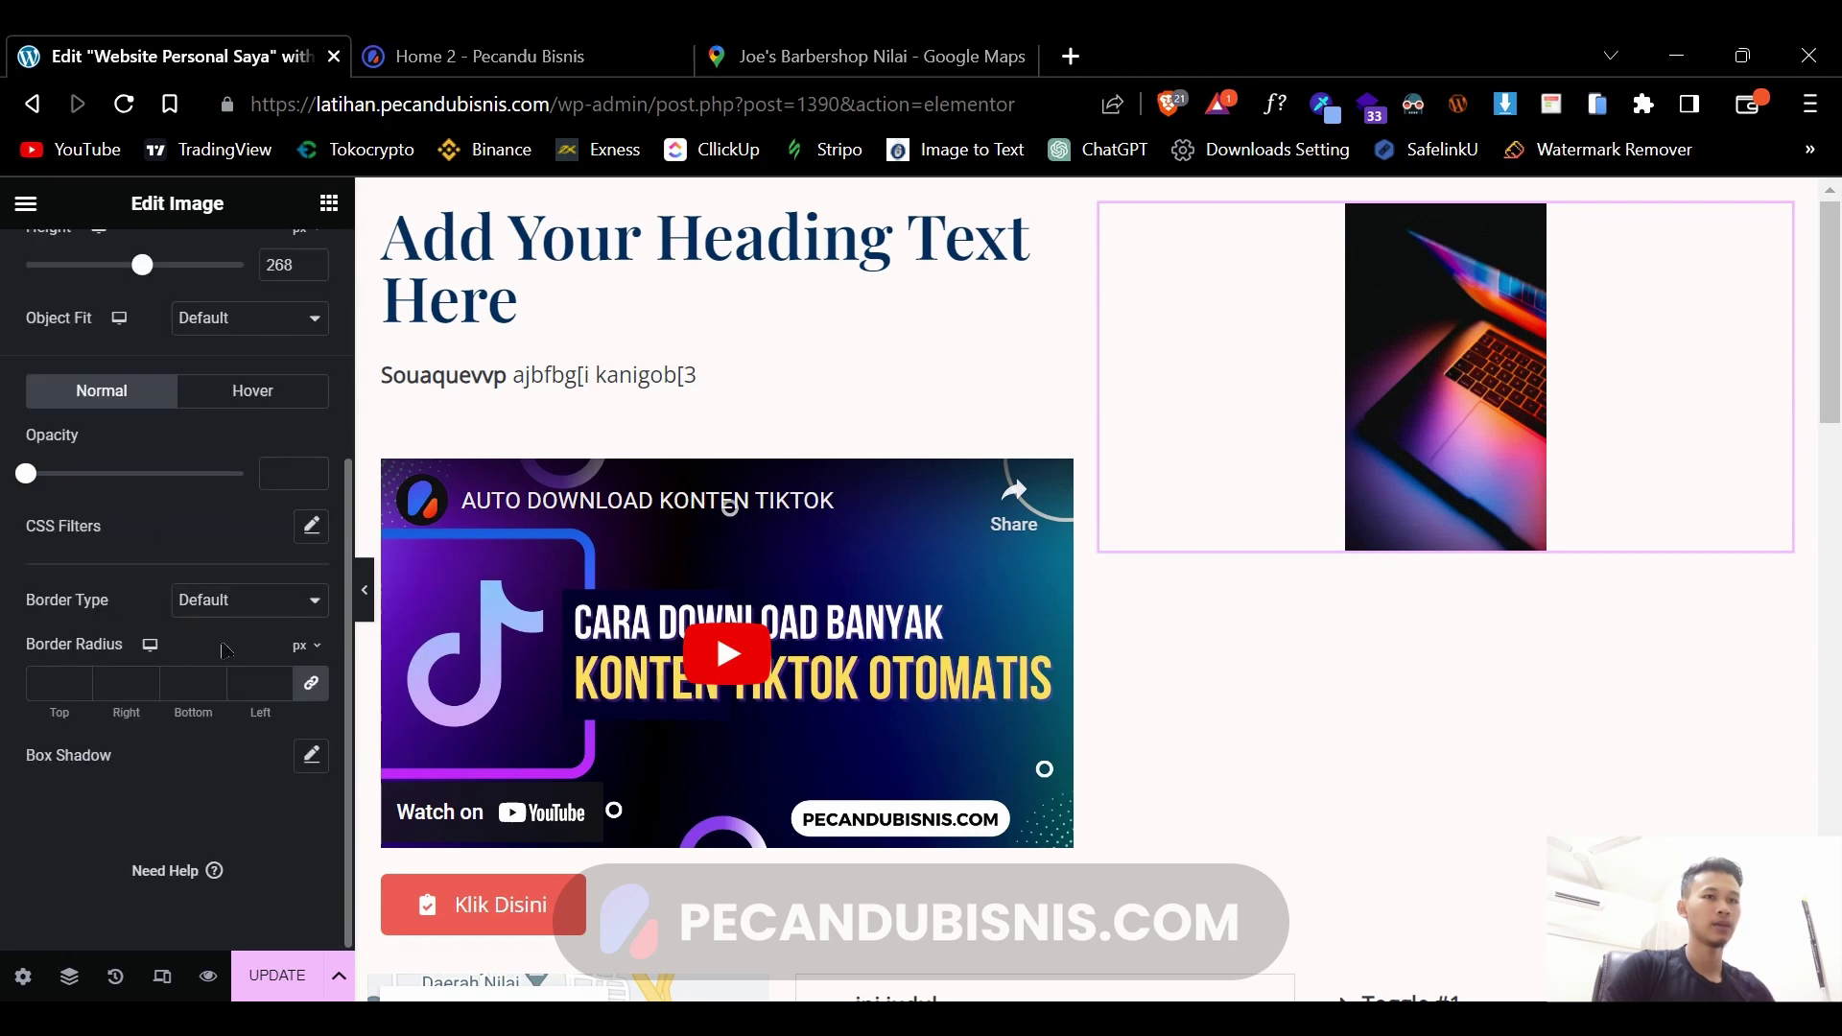
scroll(23, 511, up, 2)
drag(27, 668, 246, 654)
scroll(246, 653, down, 2)
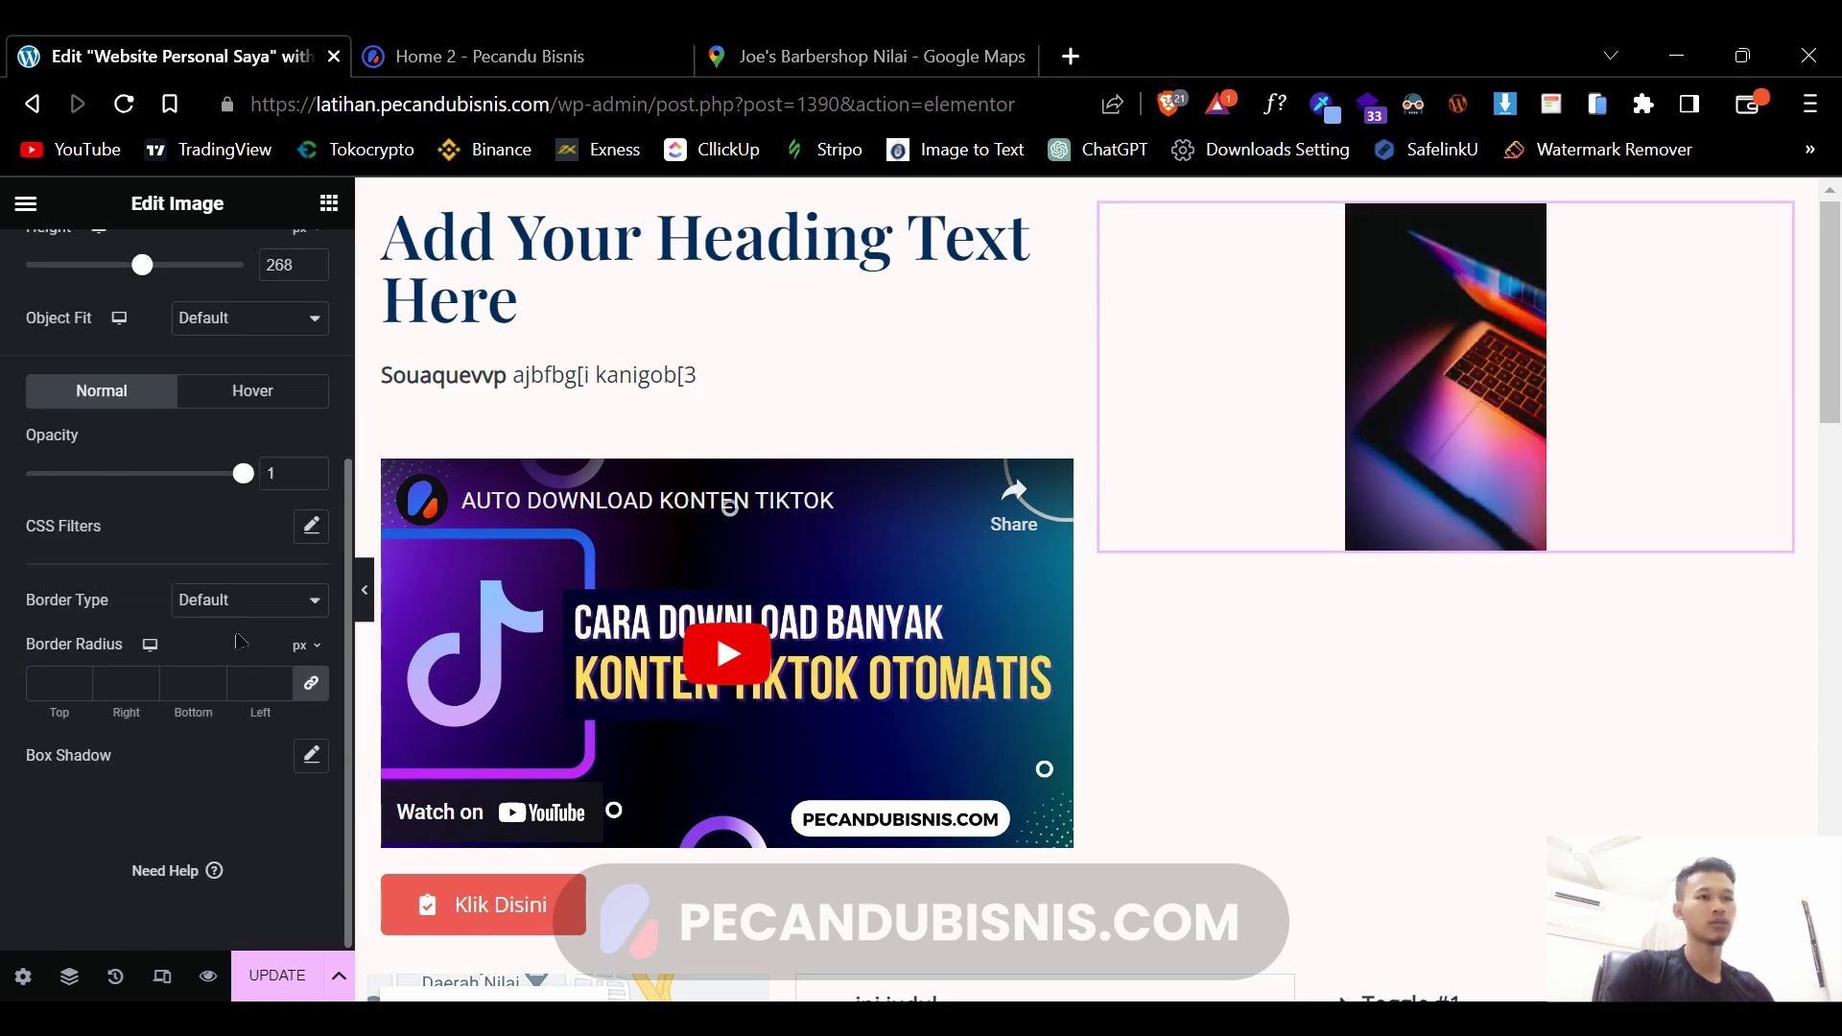
- Give the laptop image a Double border with a width of 20 px on all sides
click(199, 614)
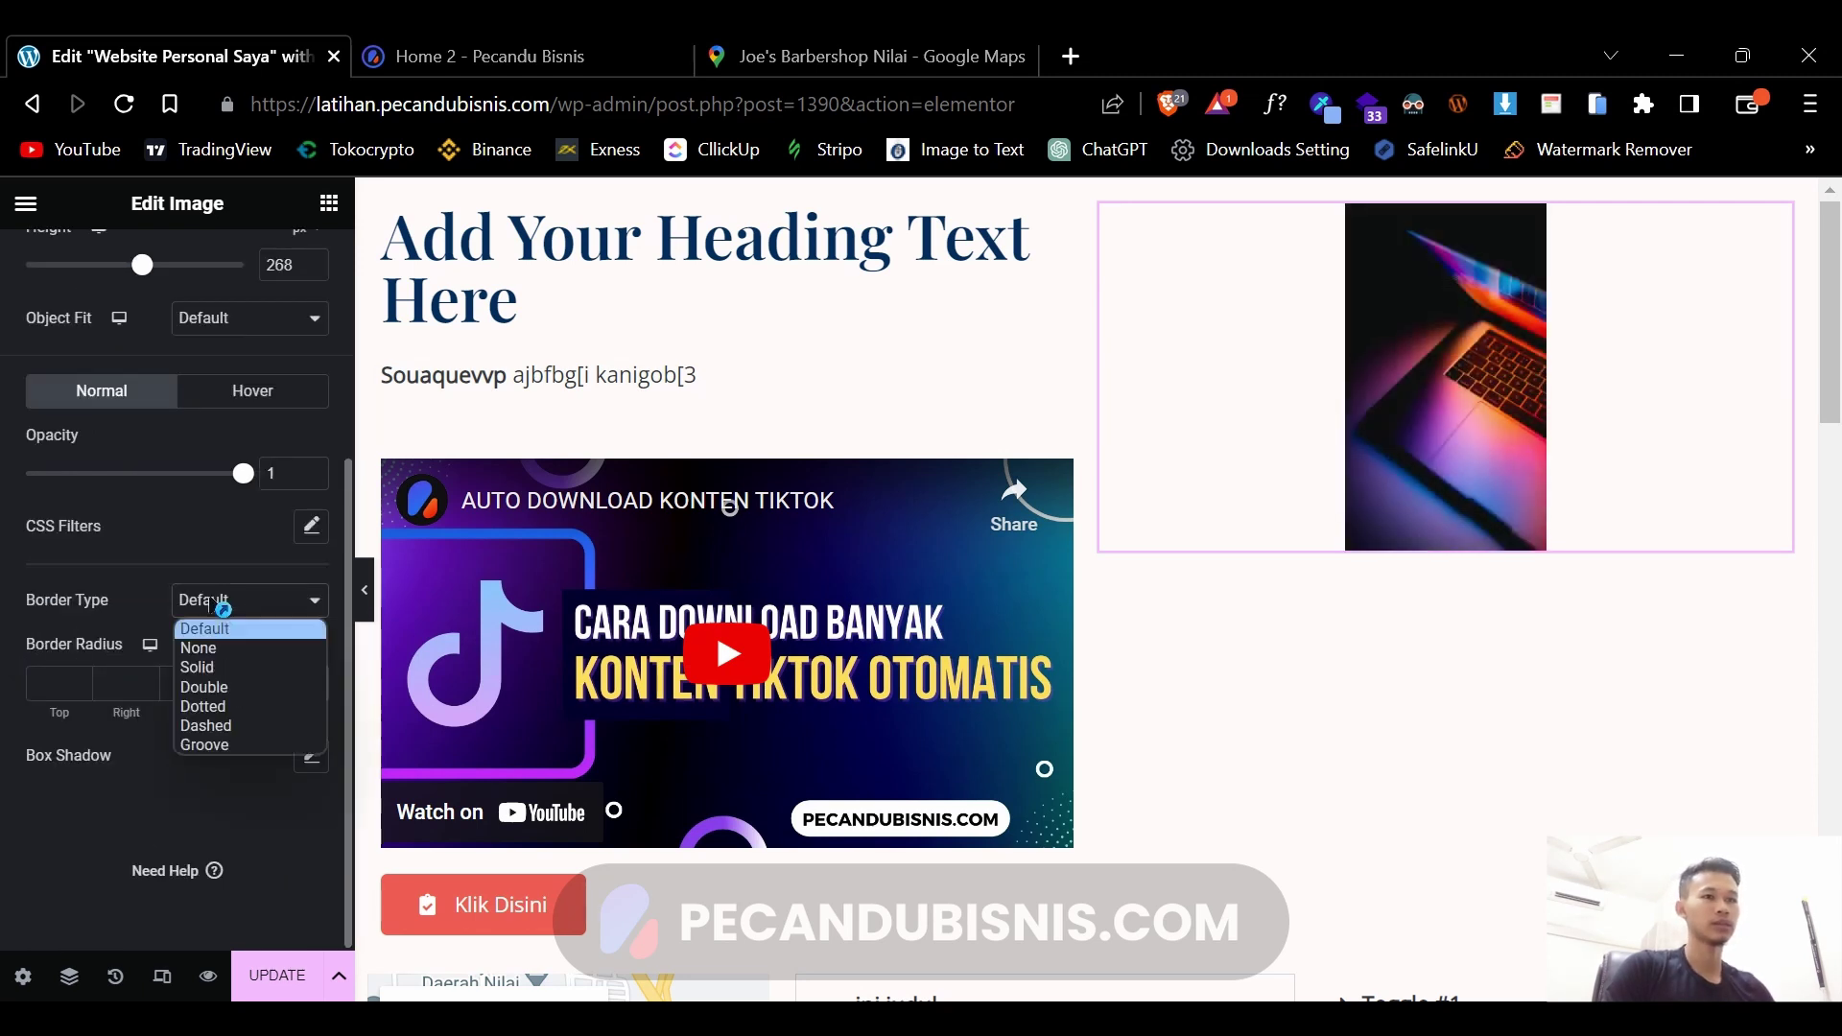
click(230, 685)
click(248, 683)
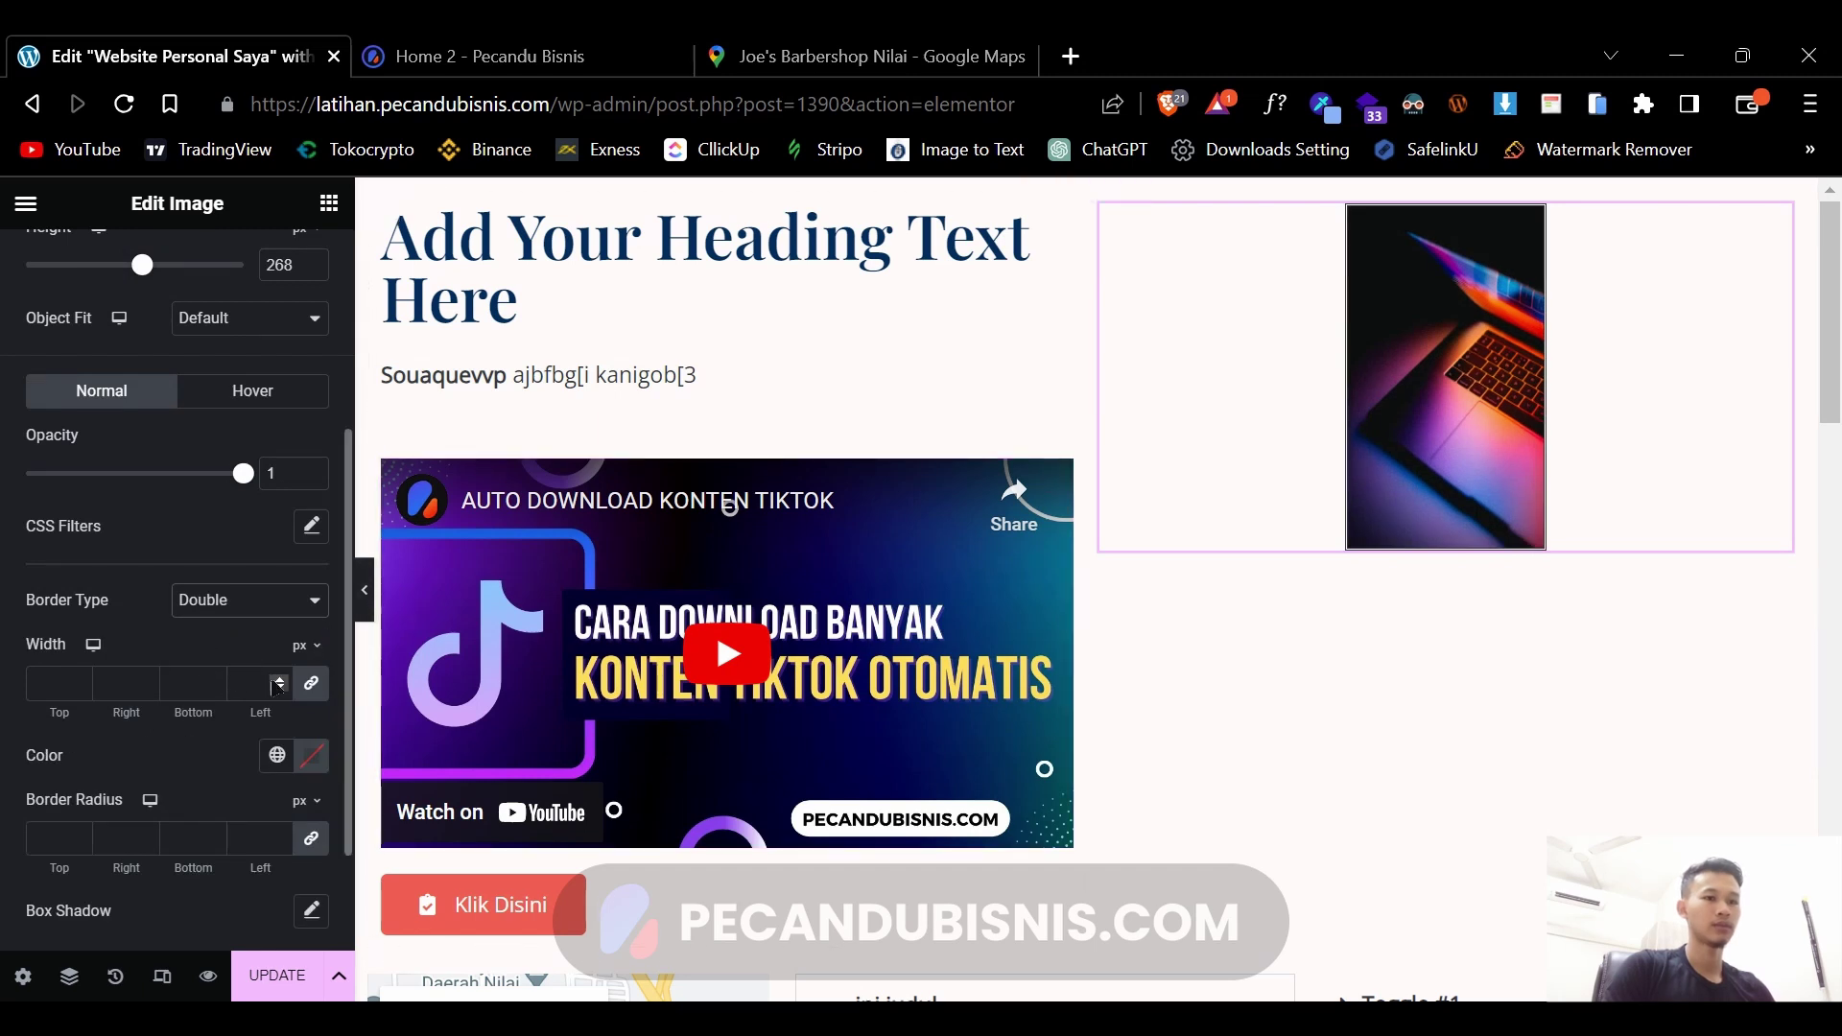
text(2)
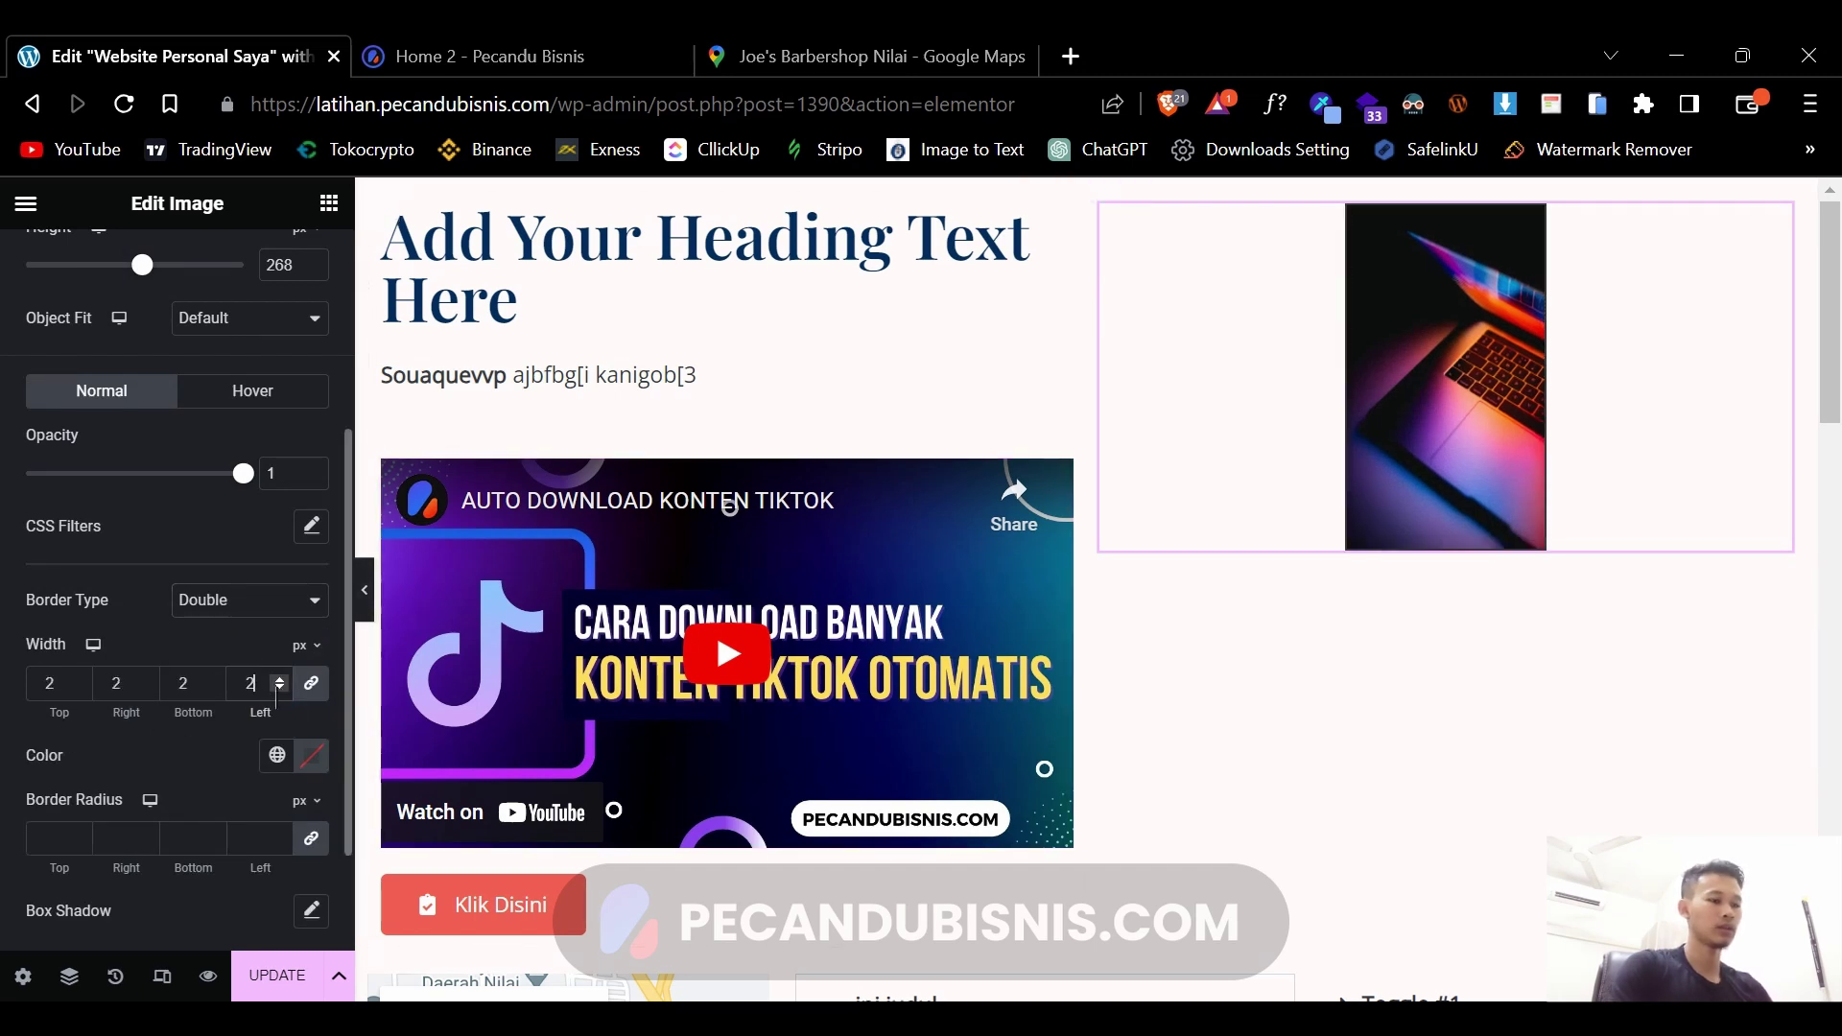
text(0)
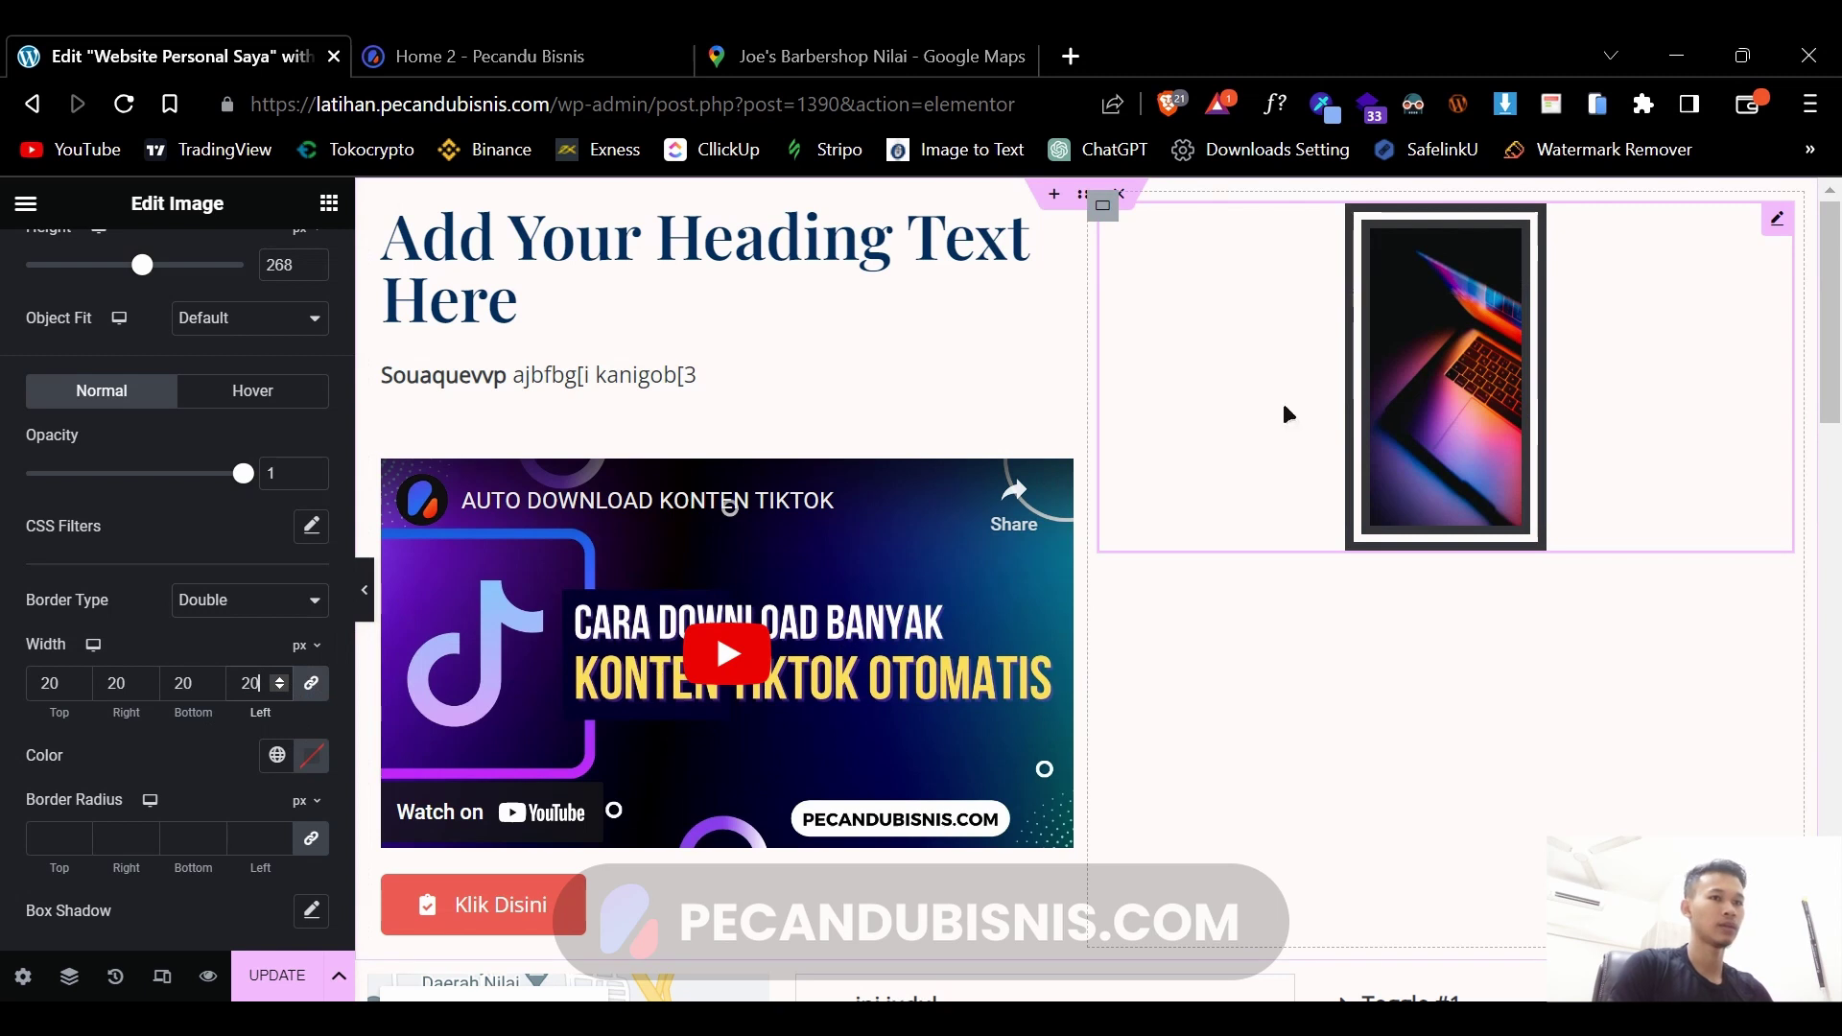
- Change the laptop image's border type to Solid and its width to 2 px on all sides
click(198, 601)
click(240, 666)
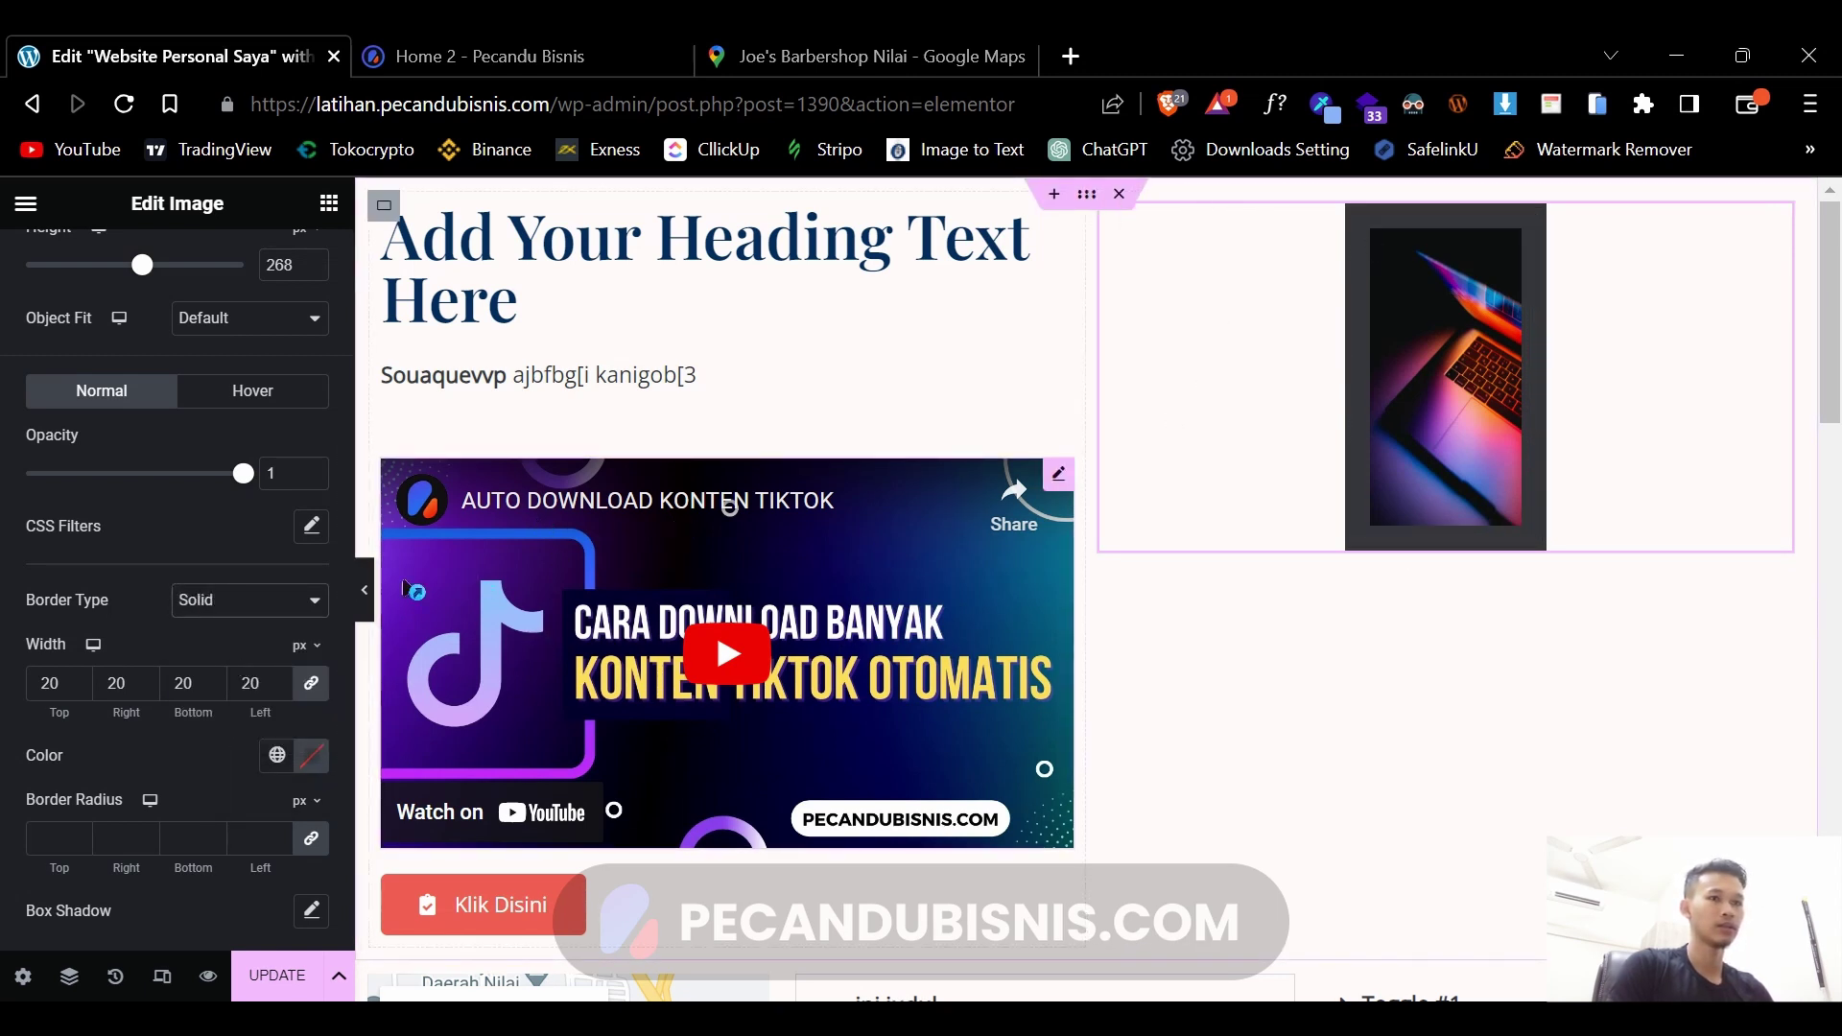
key(BackSpace)
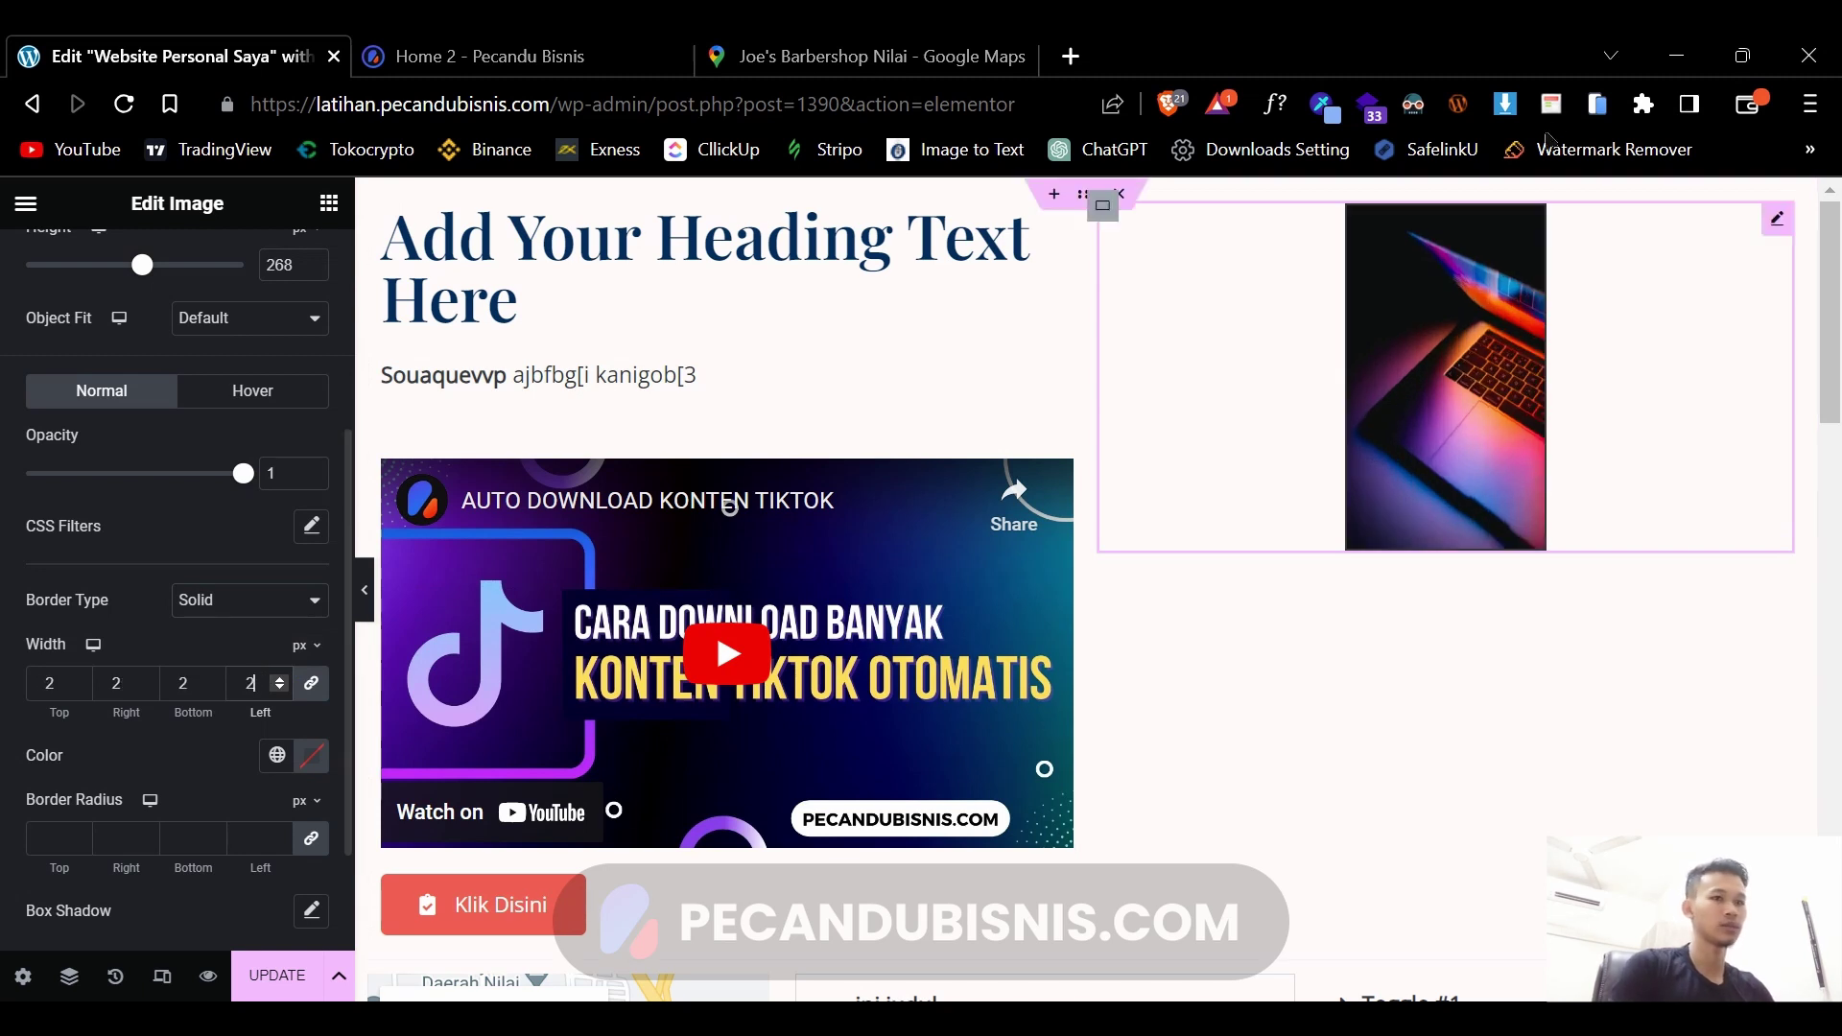
- Set the laptop image's border type to None and round all its corners with a 50 px border radius
scroll(161, 638, down, 2)
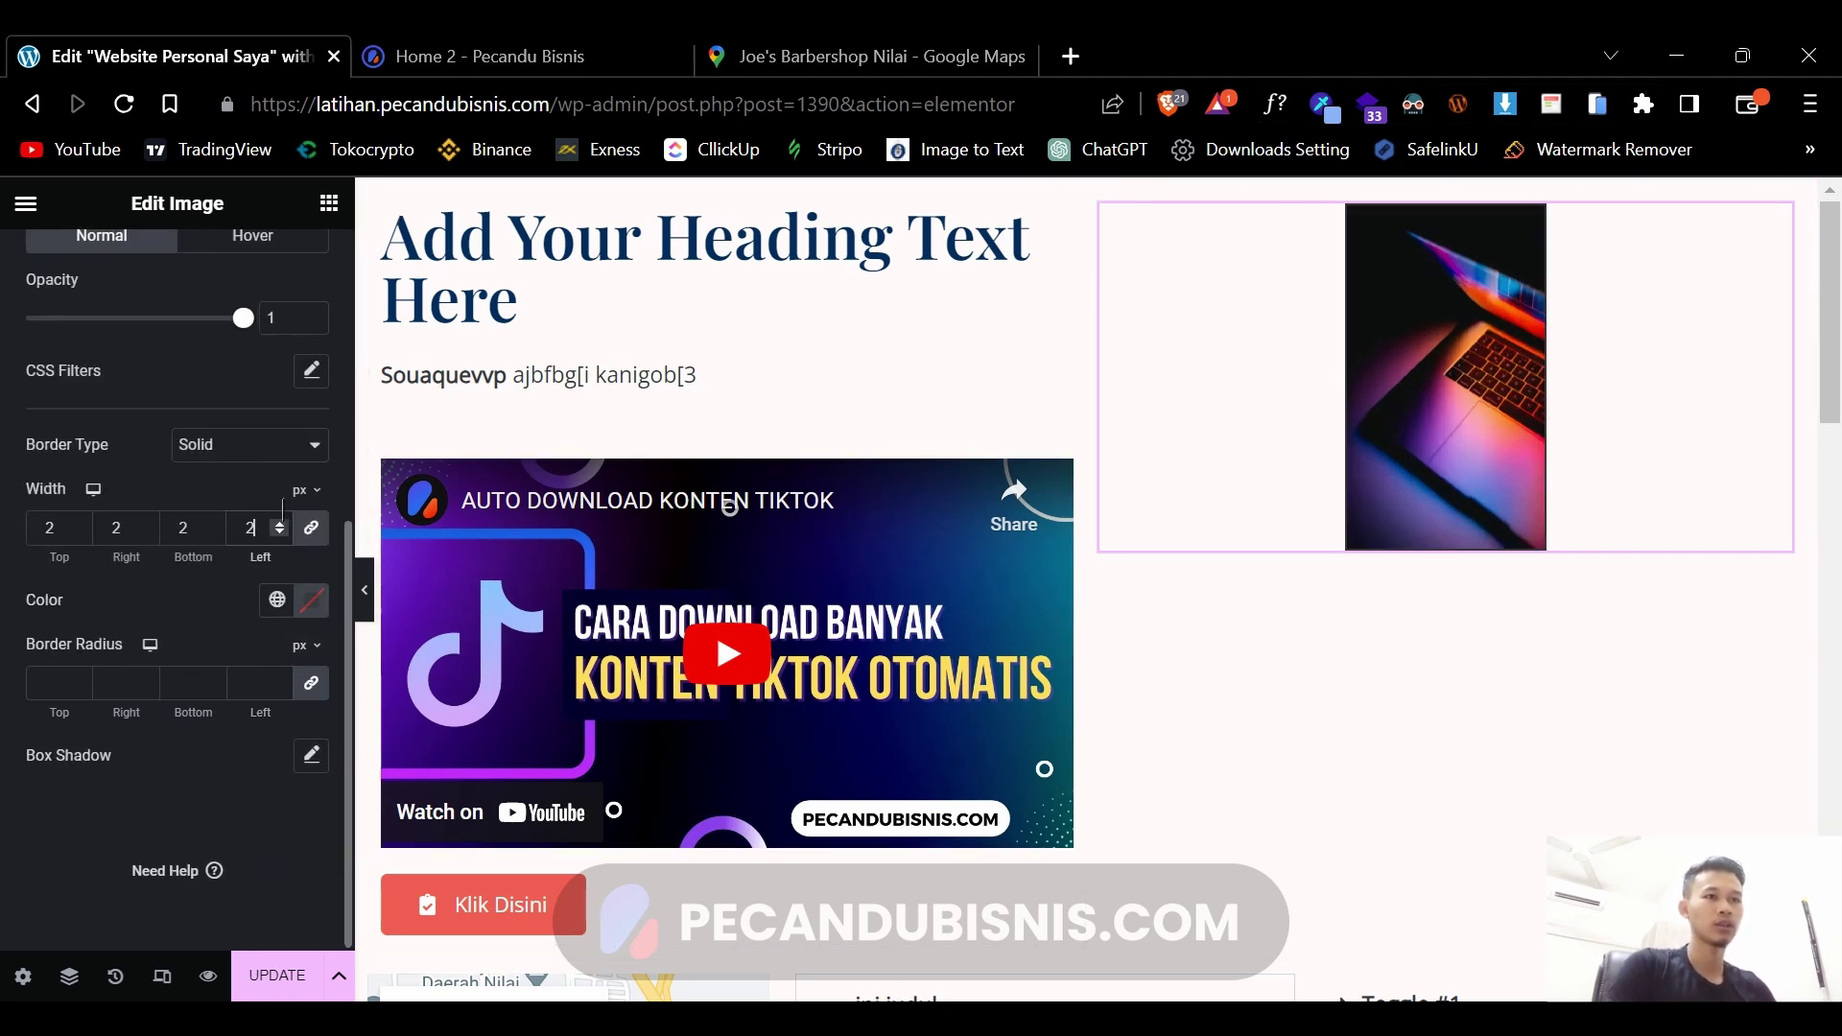
click(287, 446)
click(235, 489)
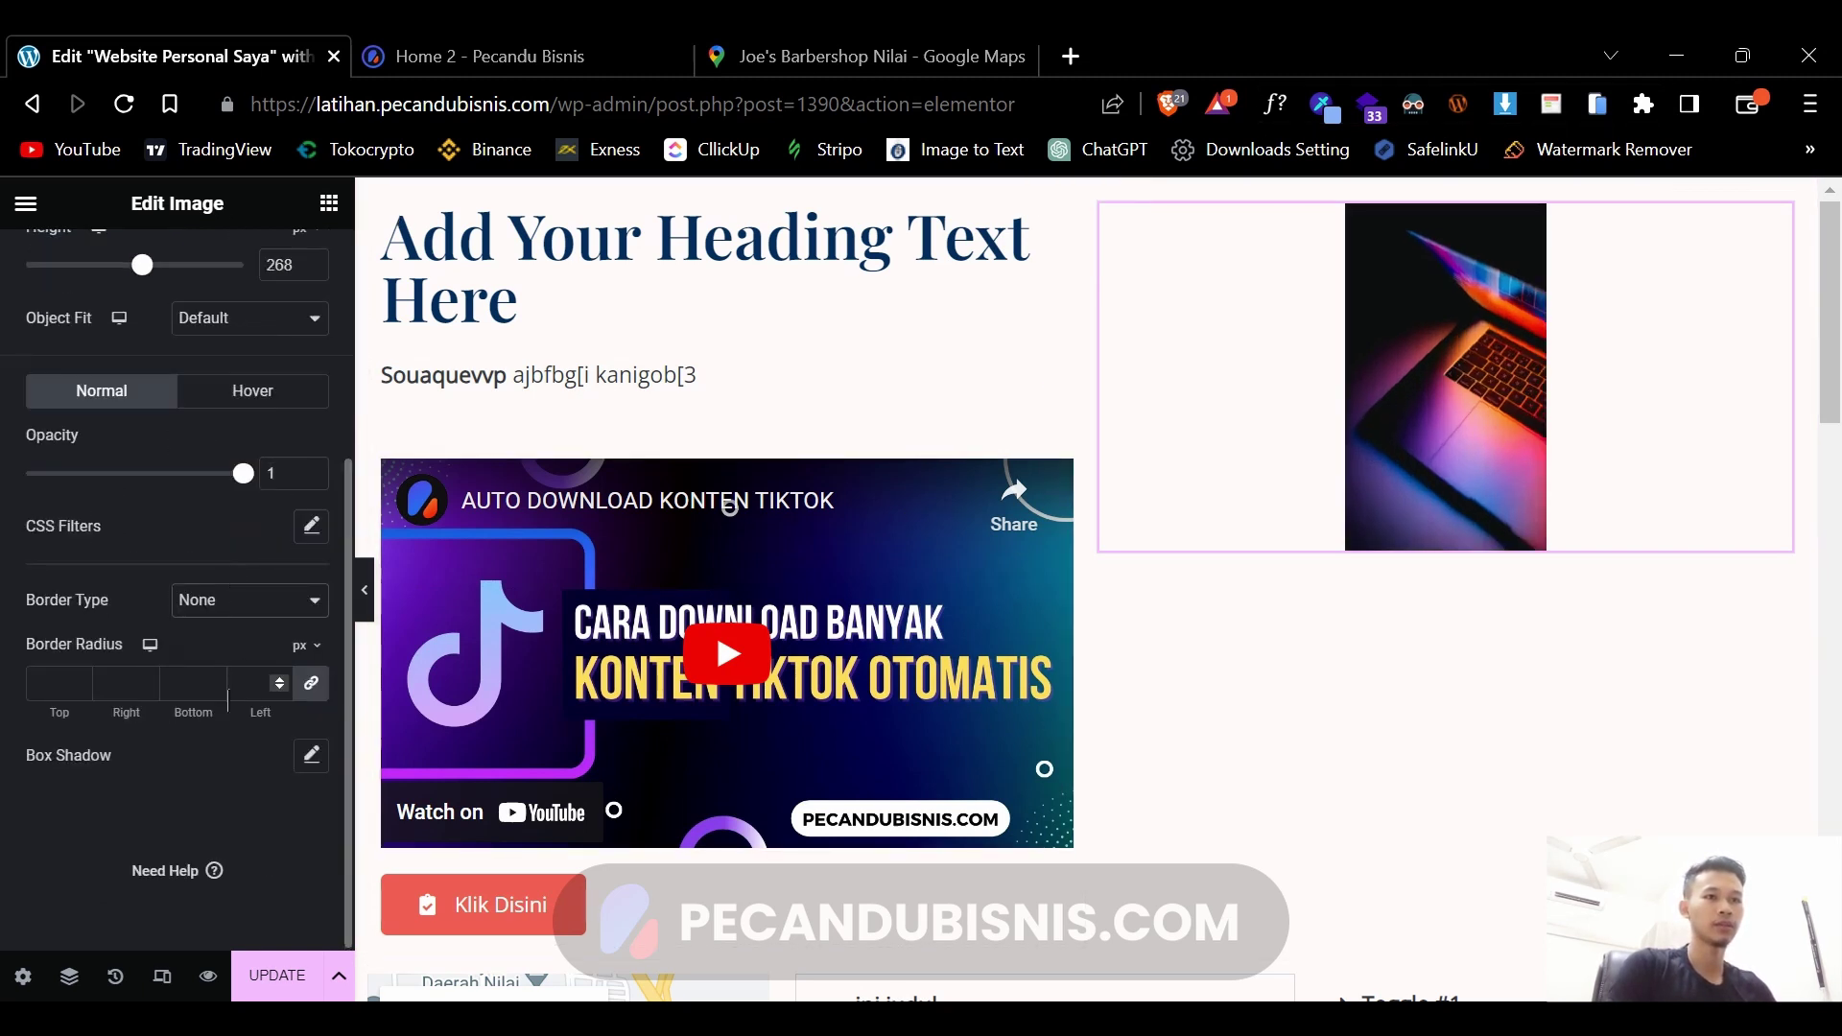
click(102, 687)
text(50)
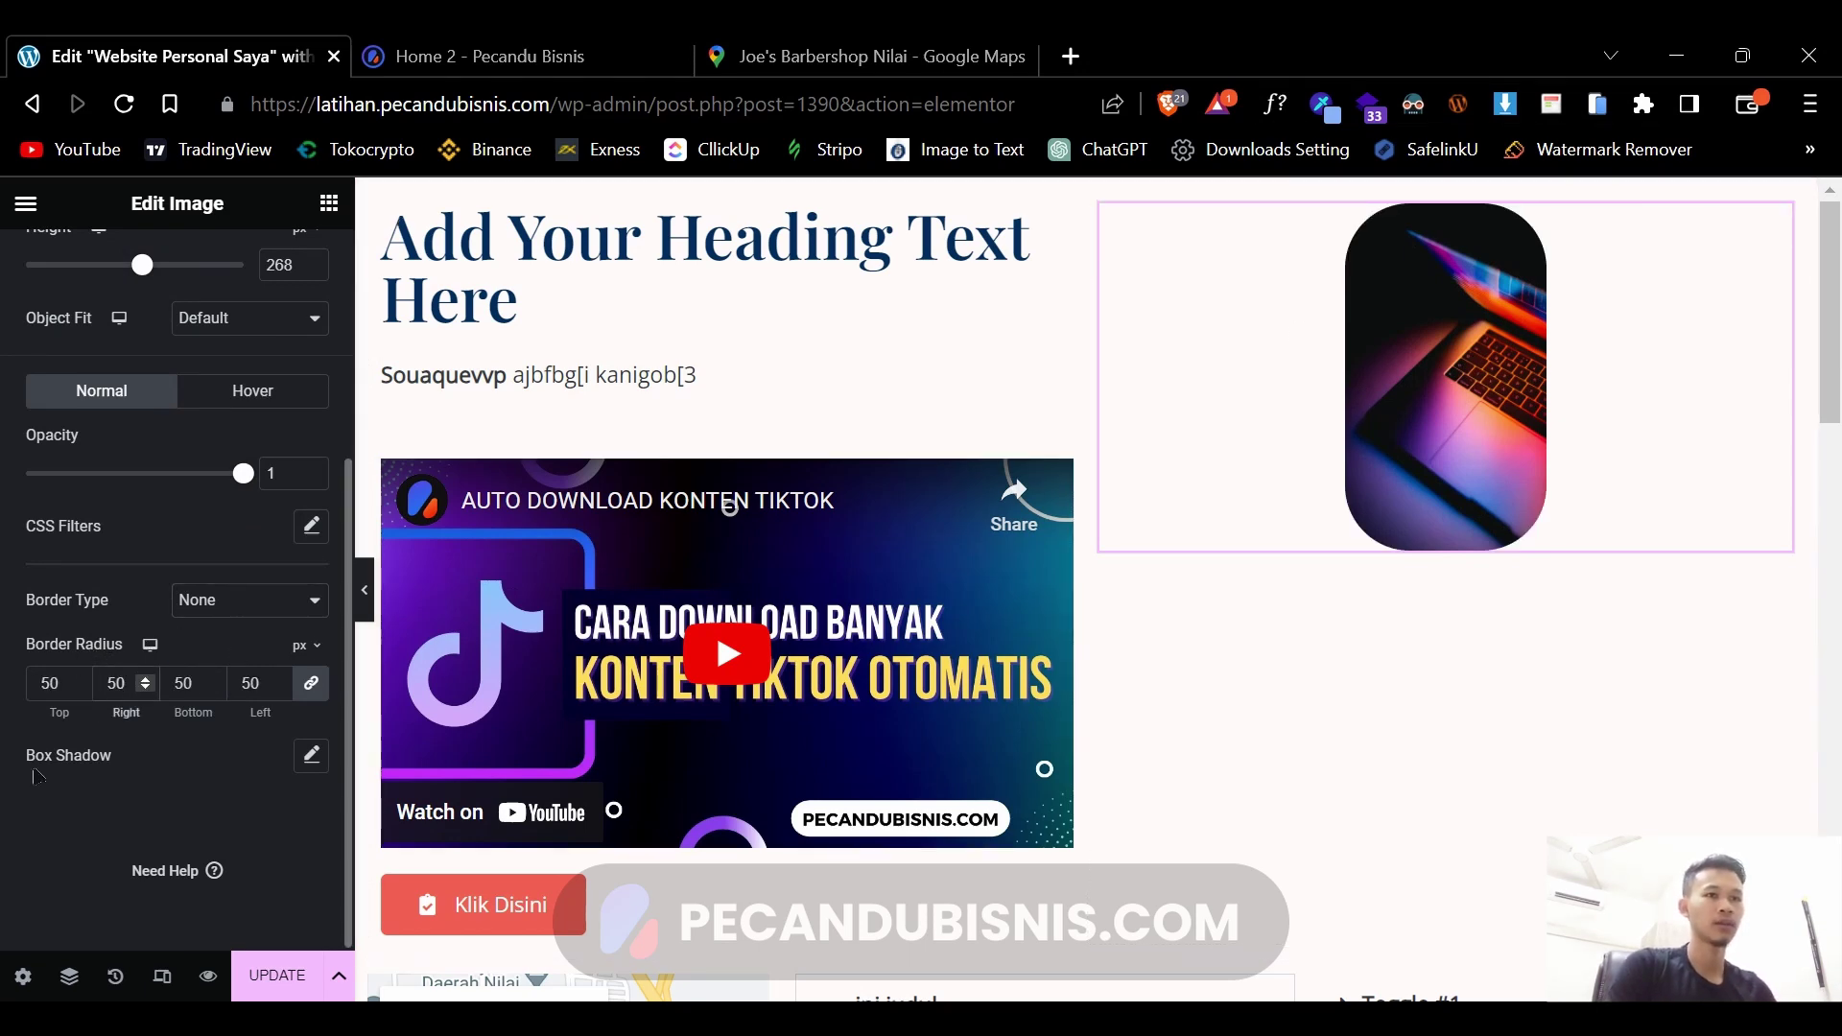
- Add a box shadow to the laptop image with a blur of 60, keeping the default shadow color
click(311, 755)
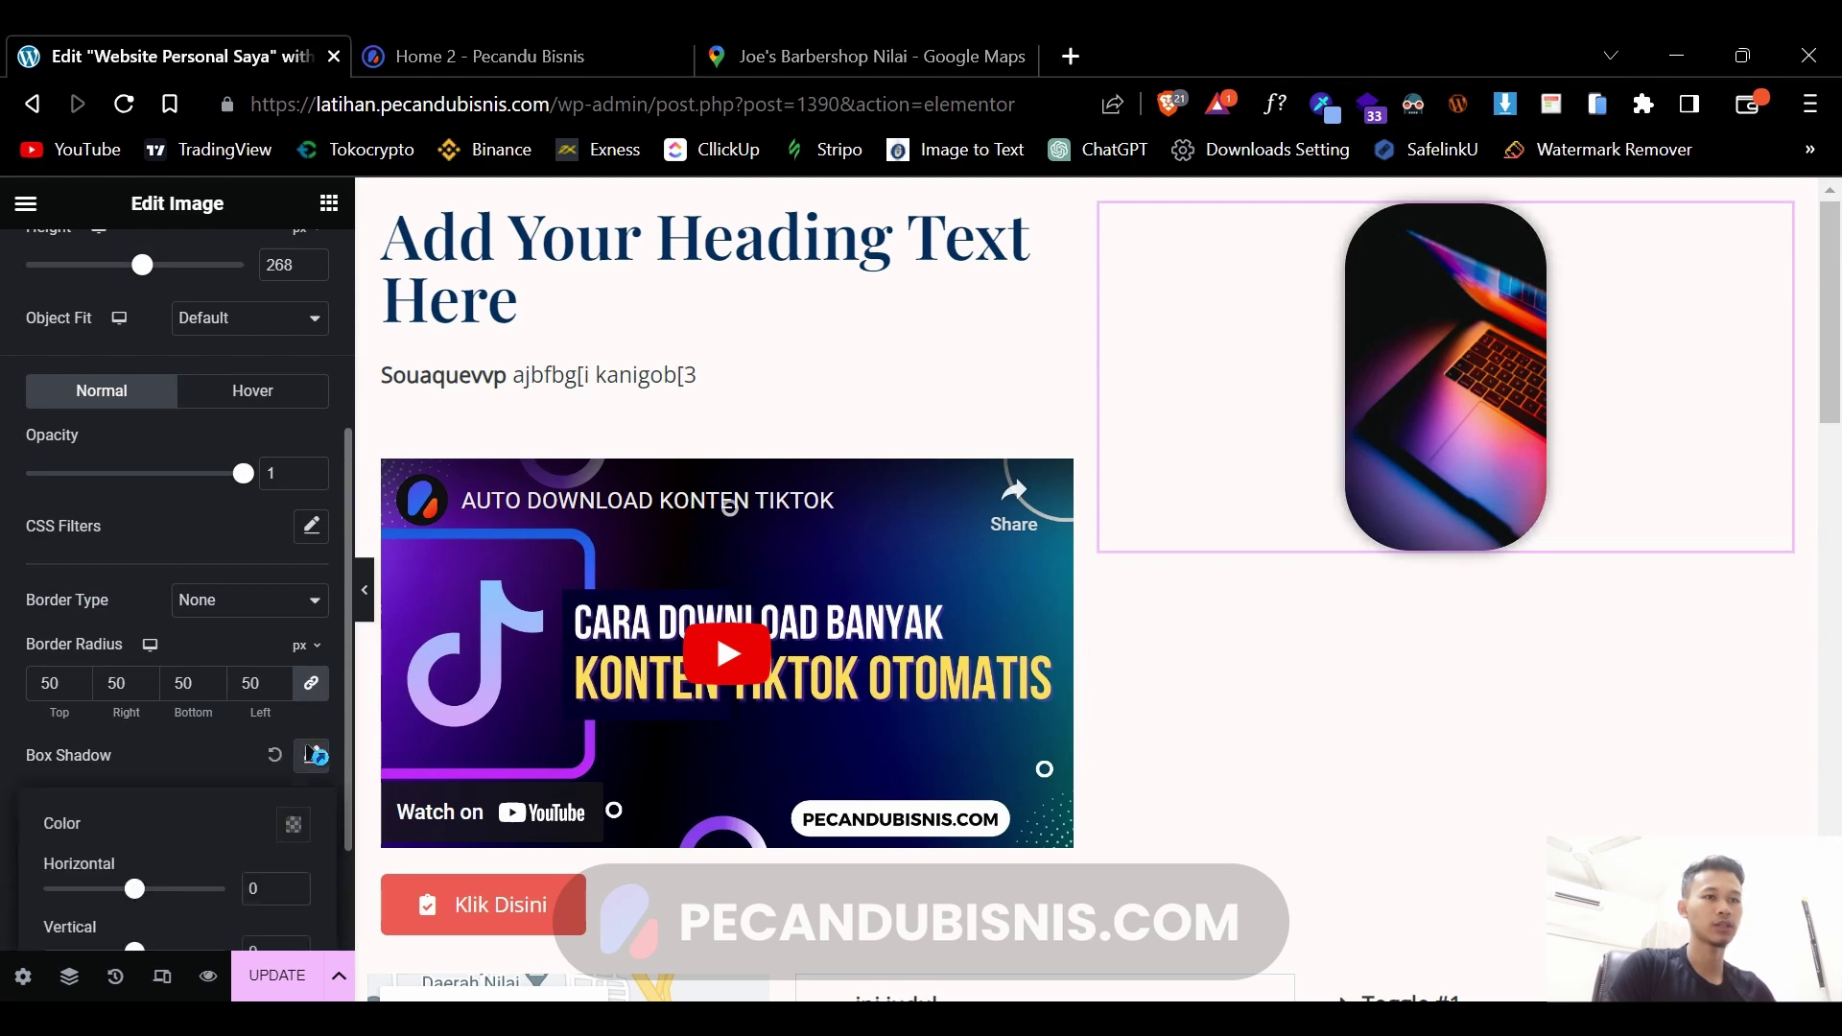
scroll(107, 706, down, 2)
click(295, 661)
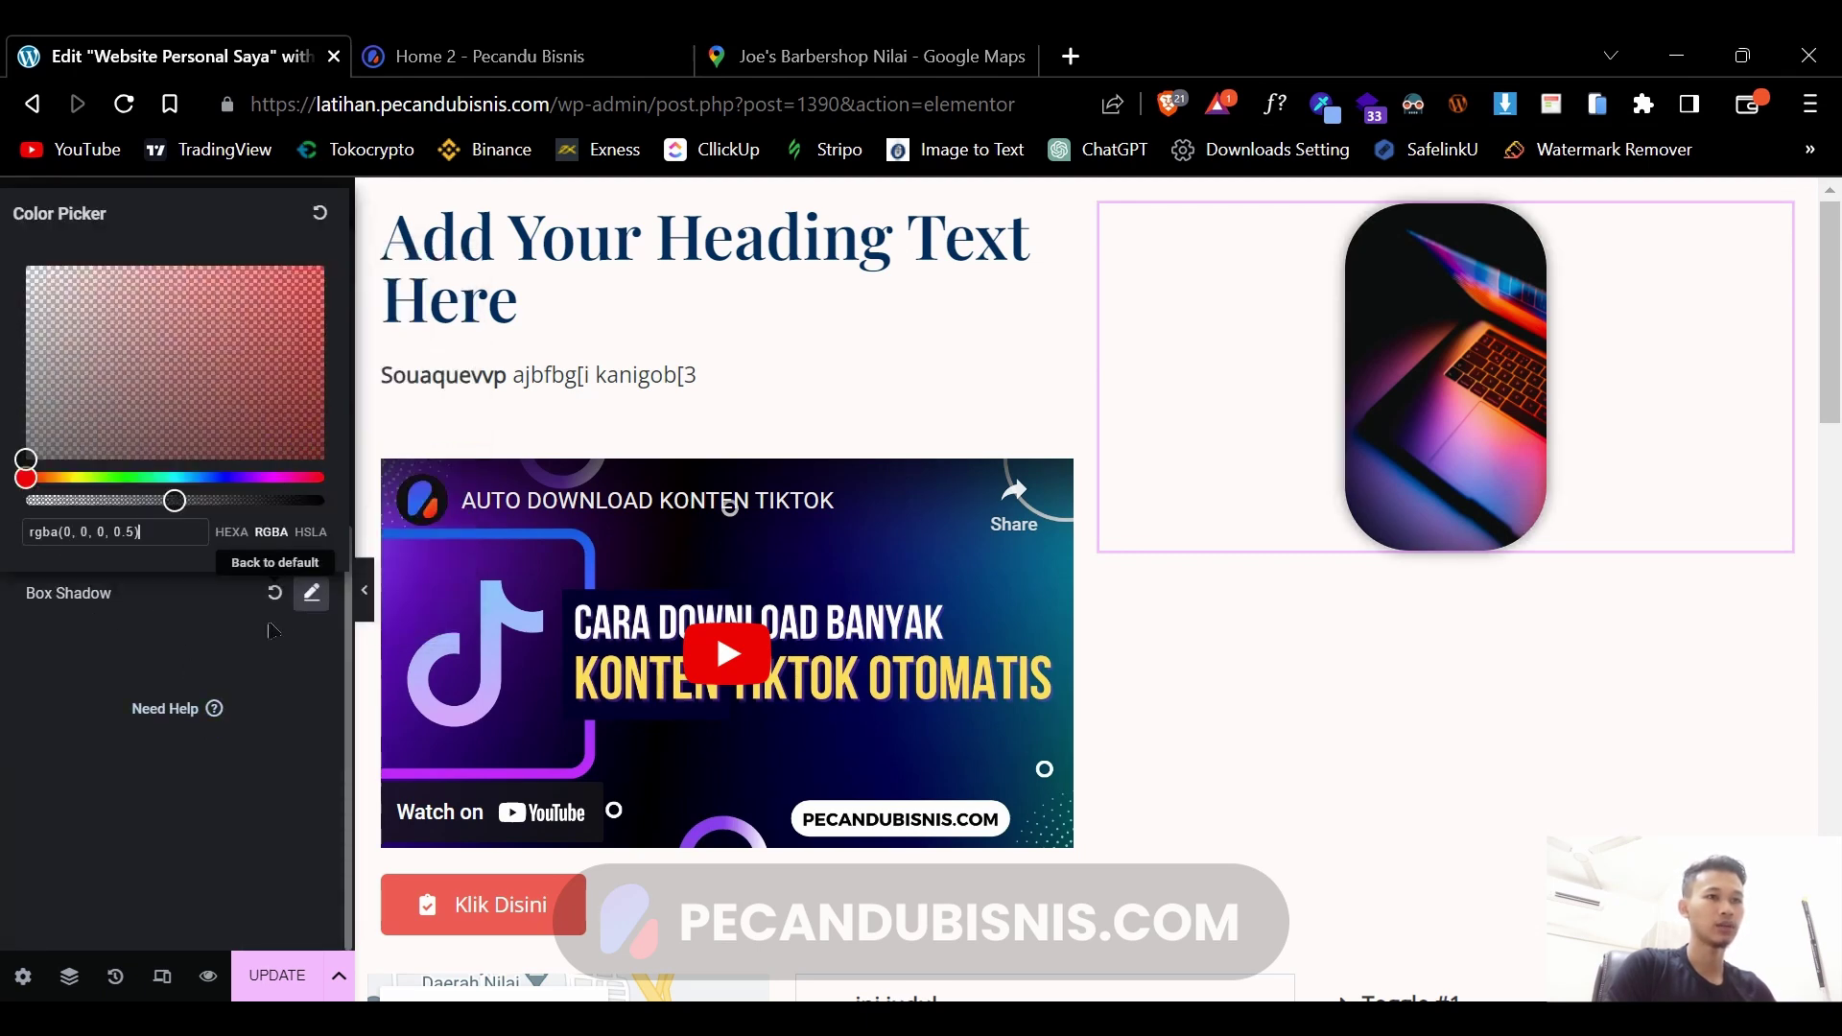
click(241, 648)
click(314, 596)
drag(63, 851, 153, 852)
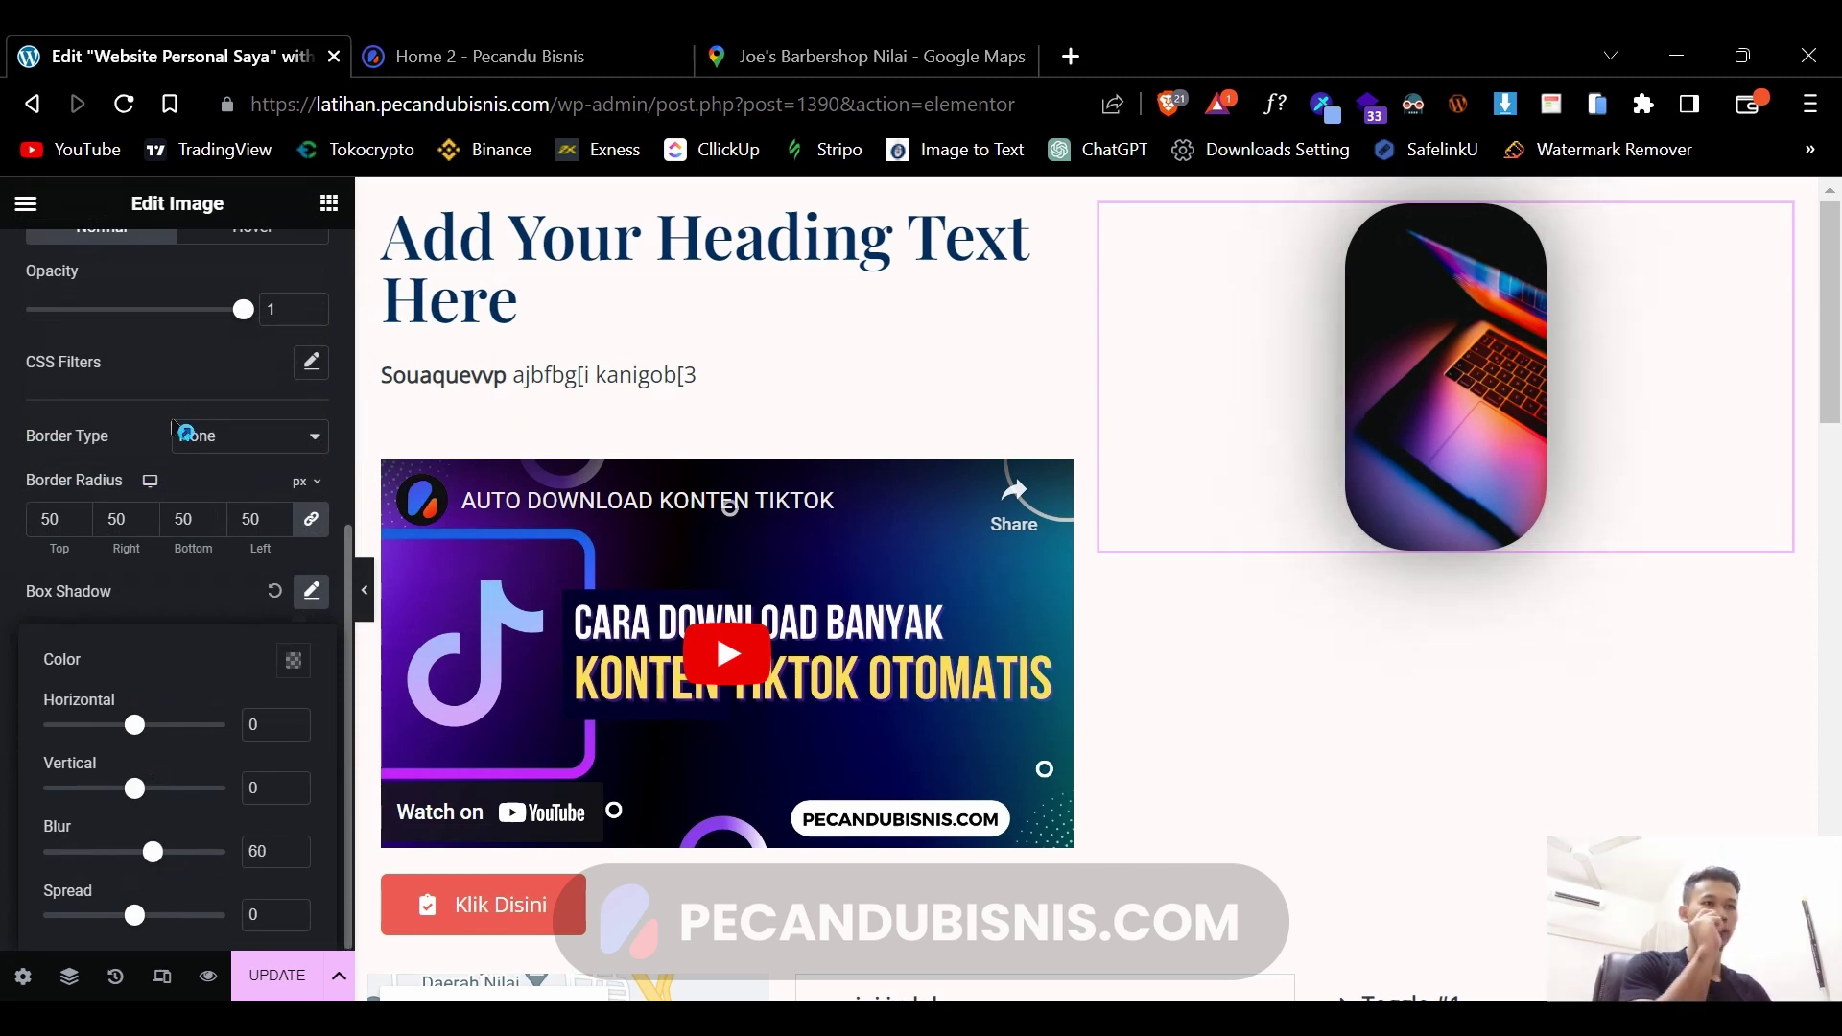
click(175, 446)
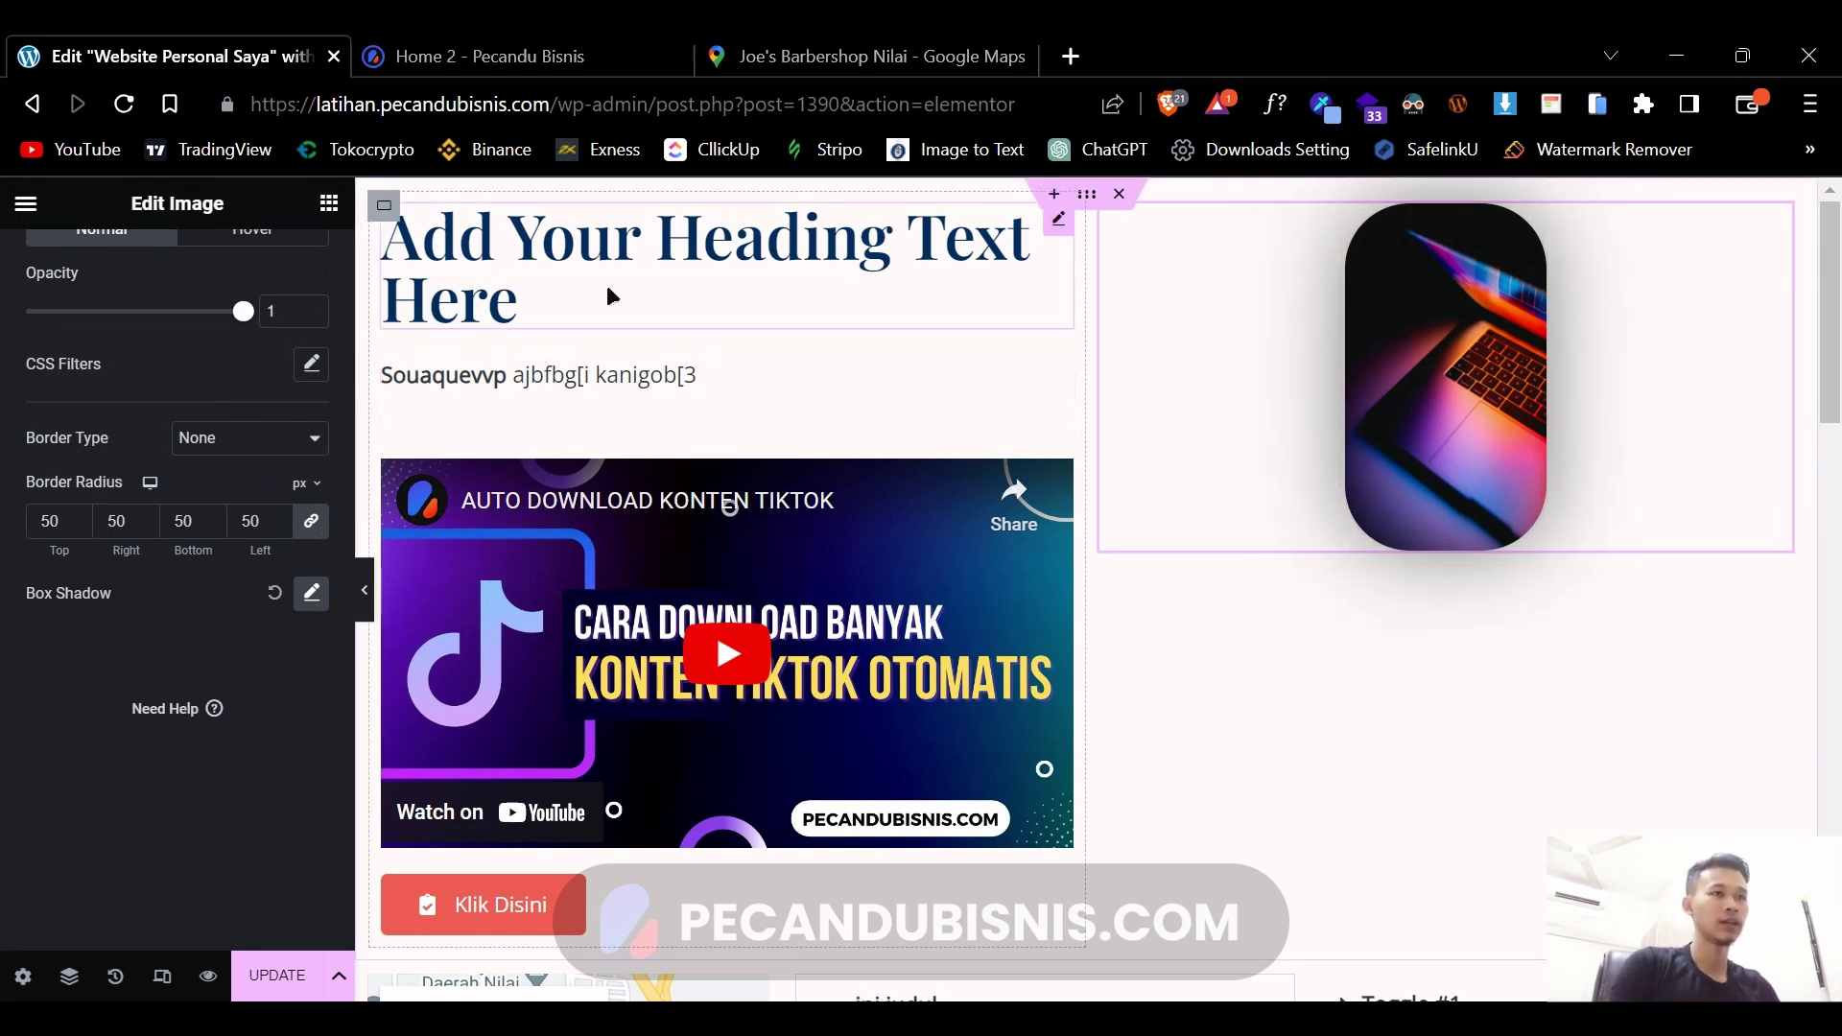
- Set the heading's text color to red, #FF0000
click(651, 291)
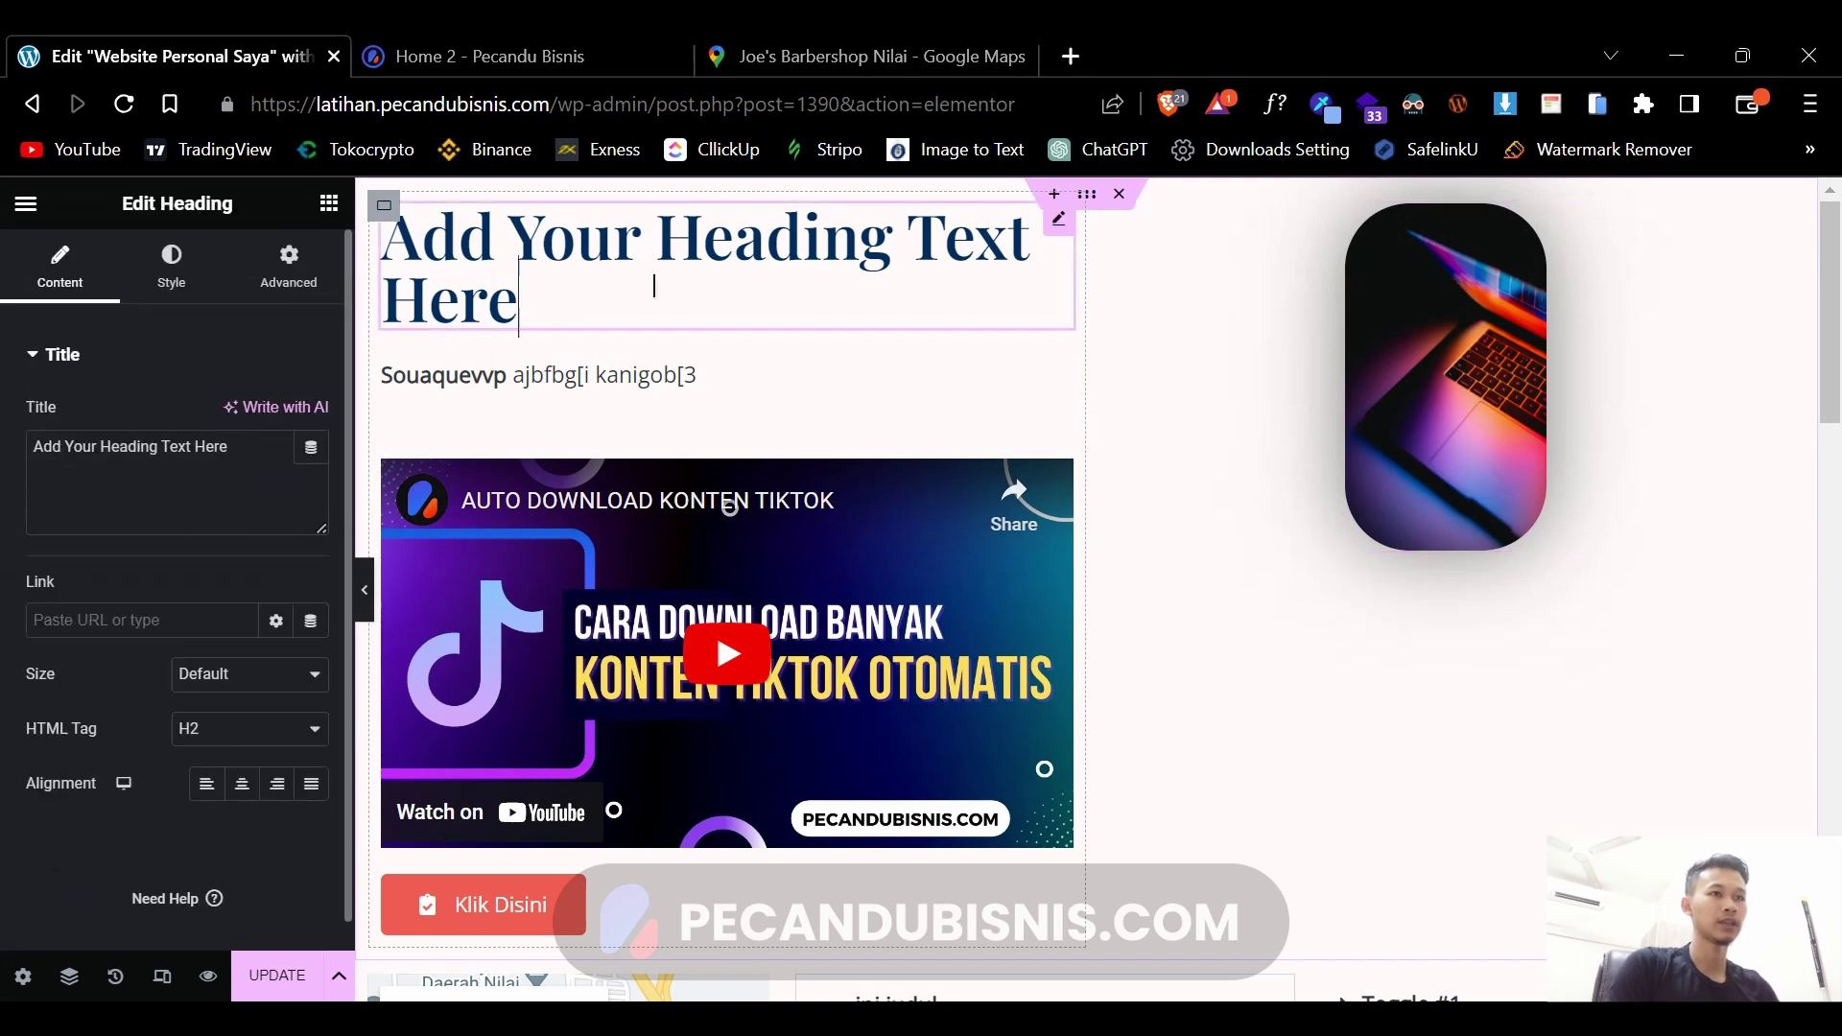
click(172, 260)
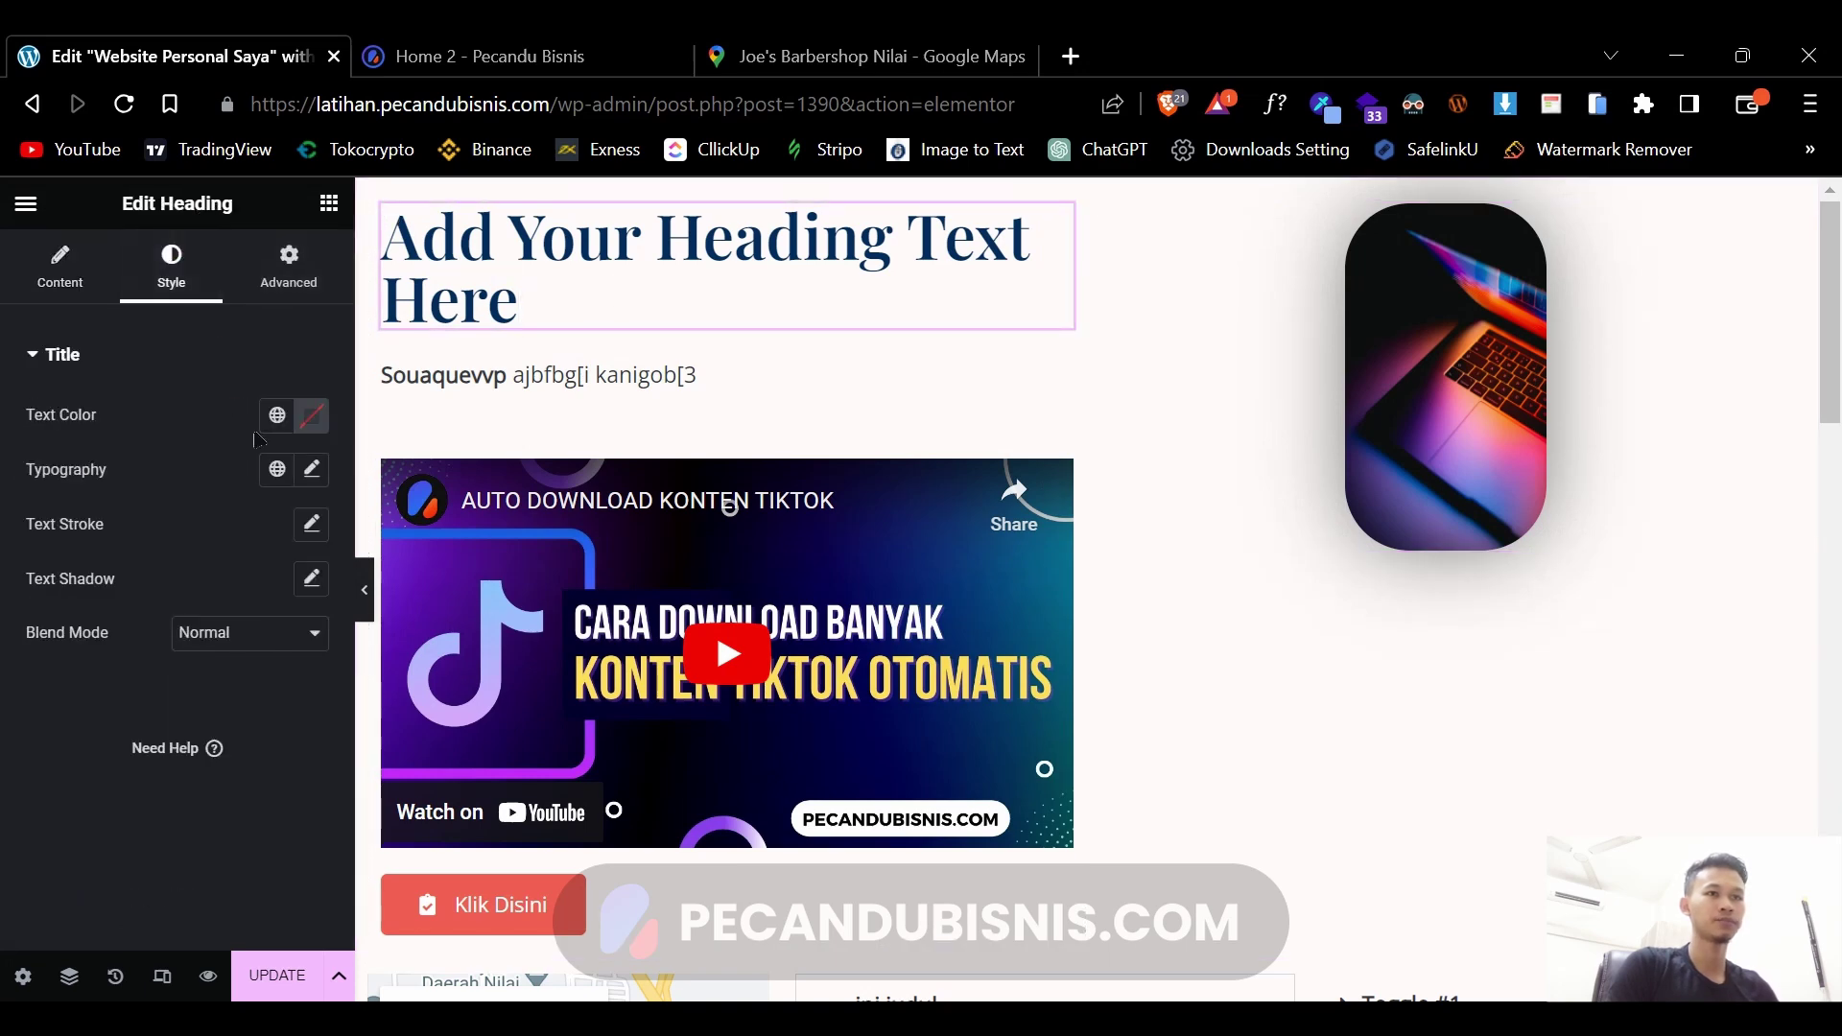
click(312, 416)
click(411, 663)
drag(407, 575, 458, 521)
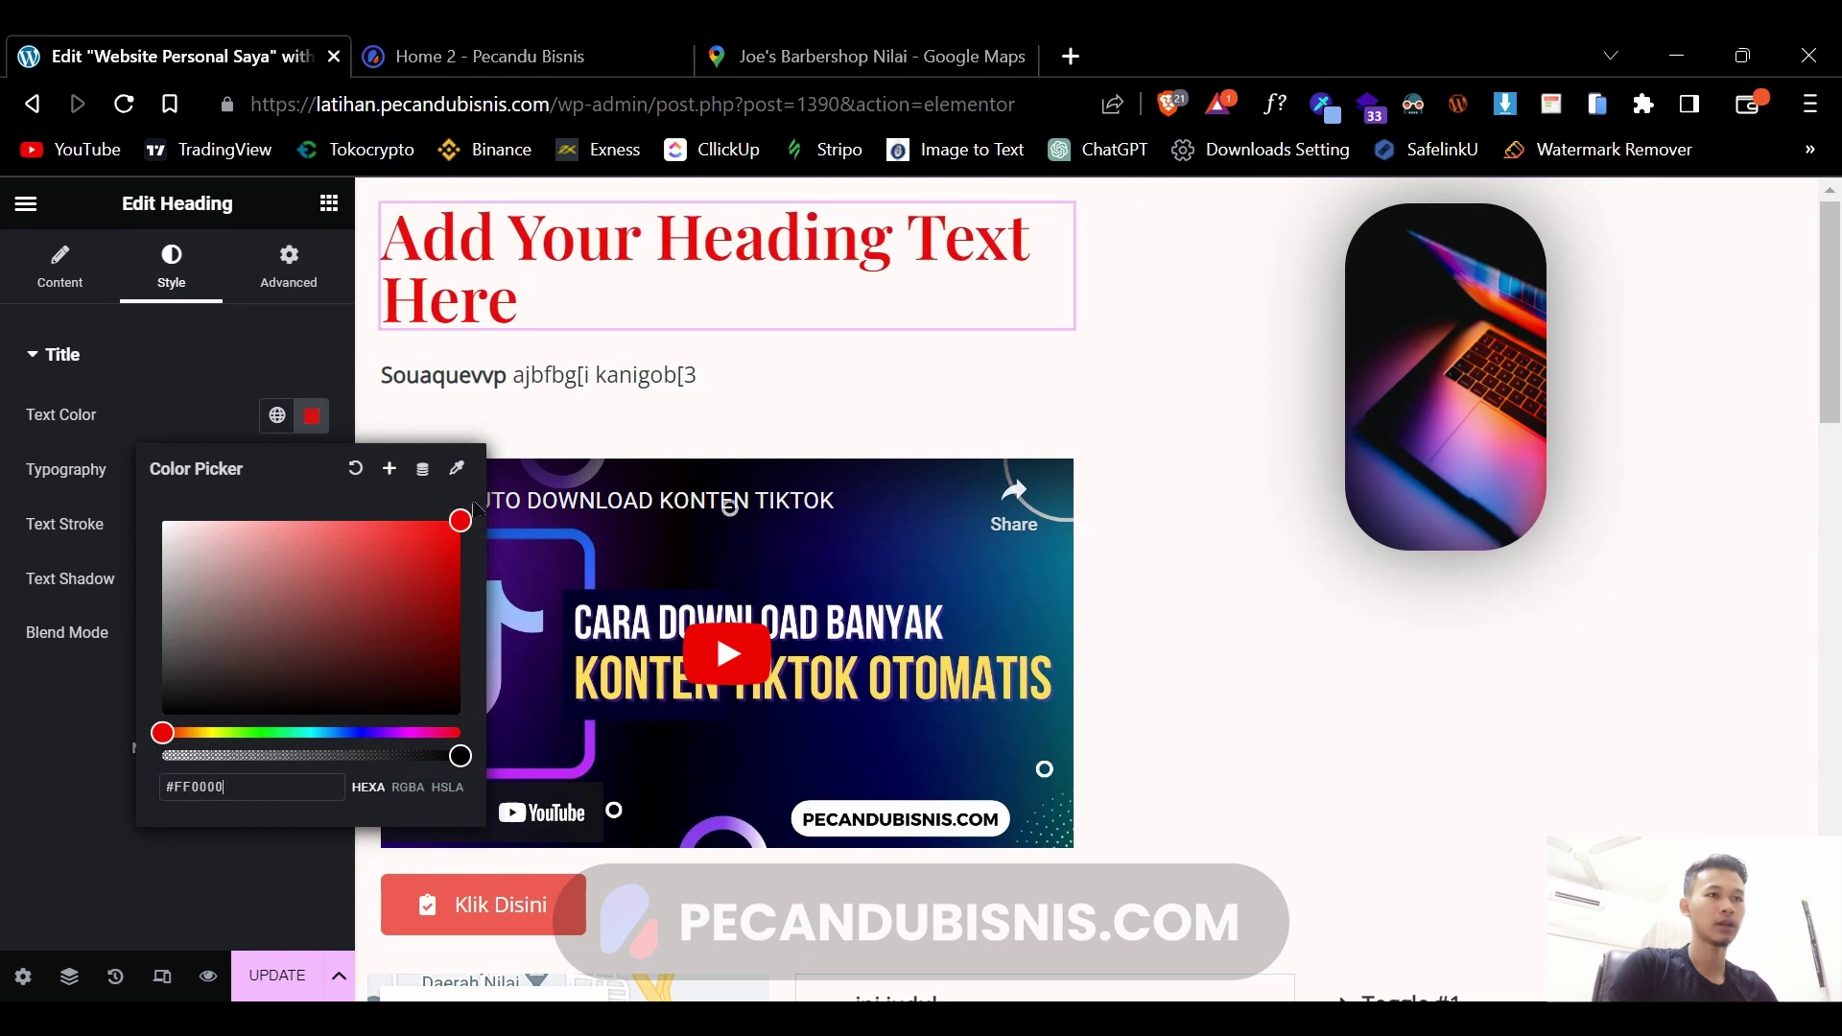
click(352, 476)
- Change the heading's typography to the Montserrat font family
click(311, 470)
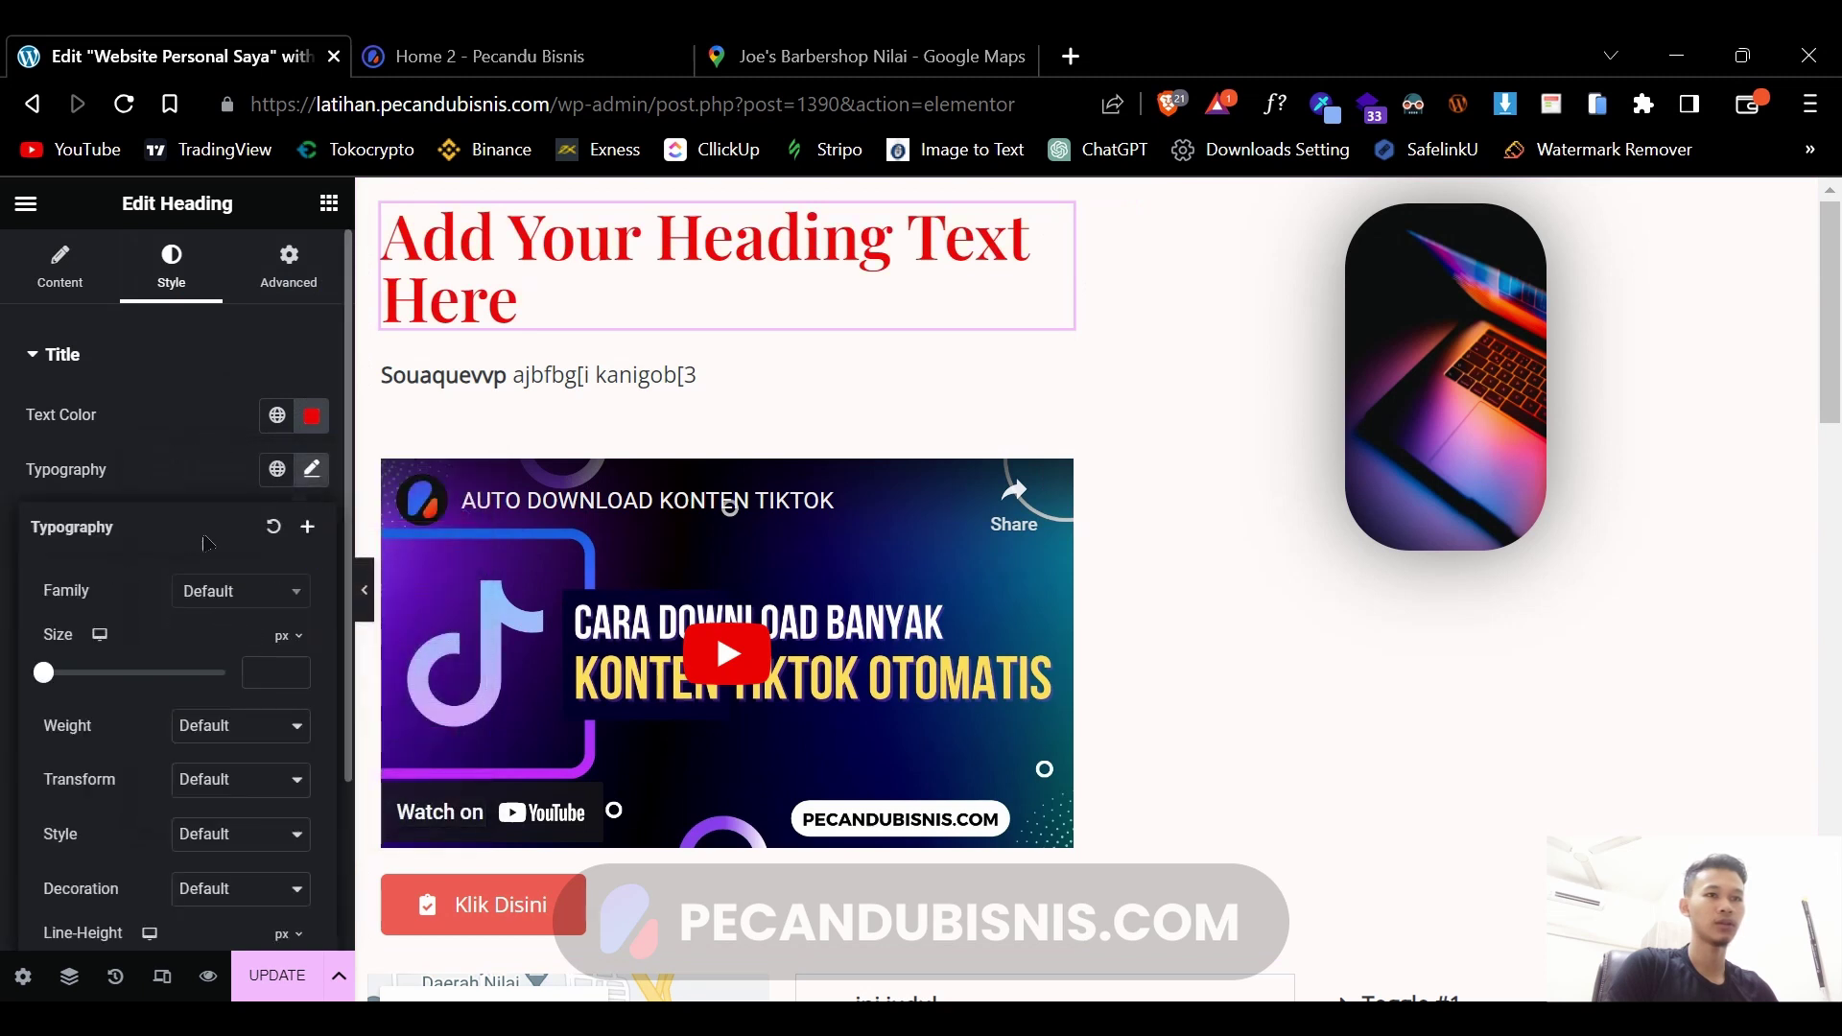
click(197, 598)
text(monts)
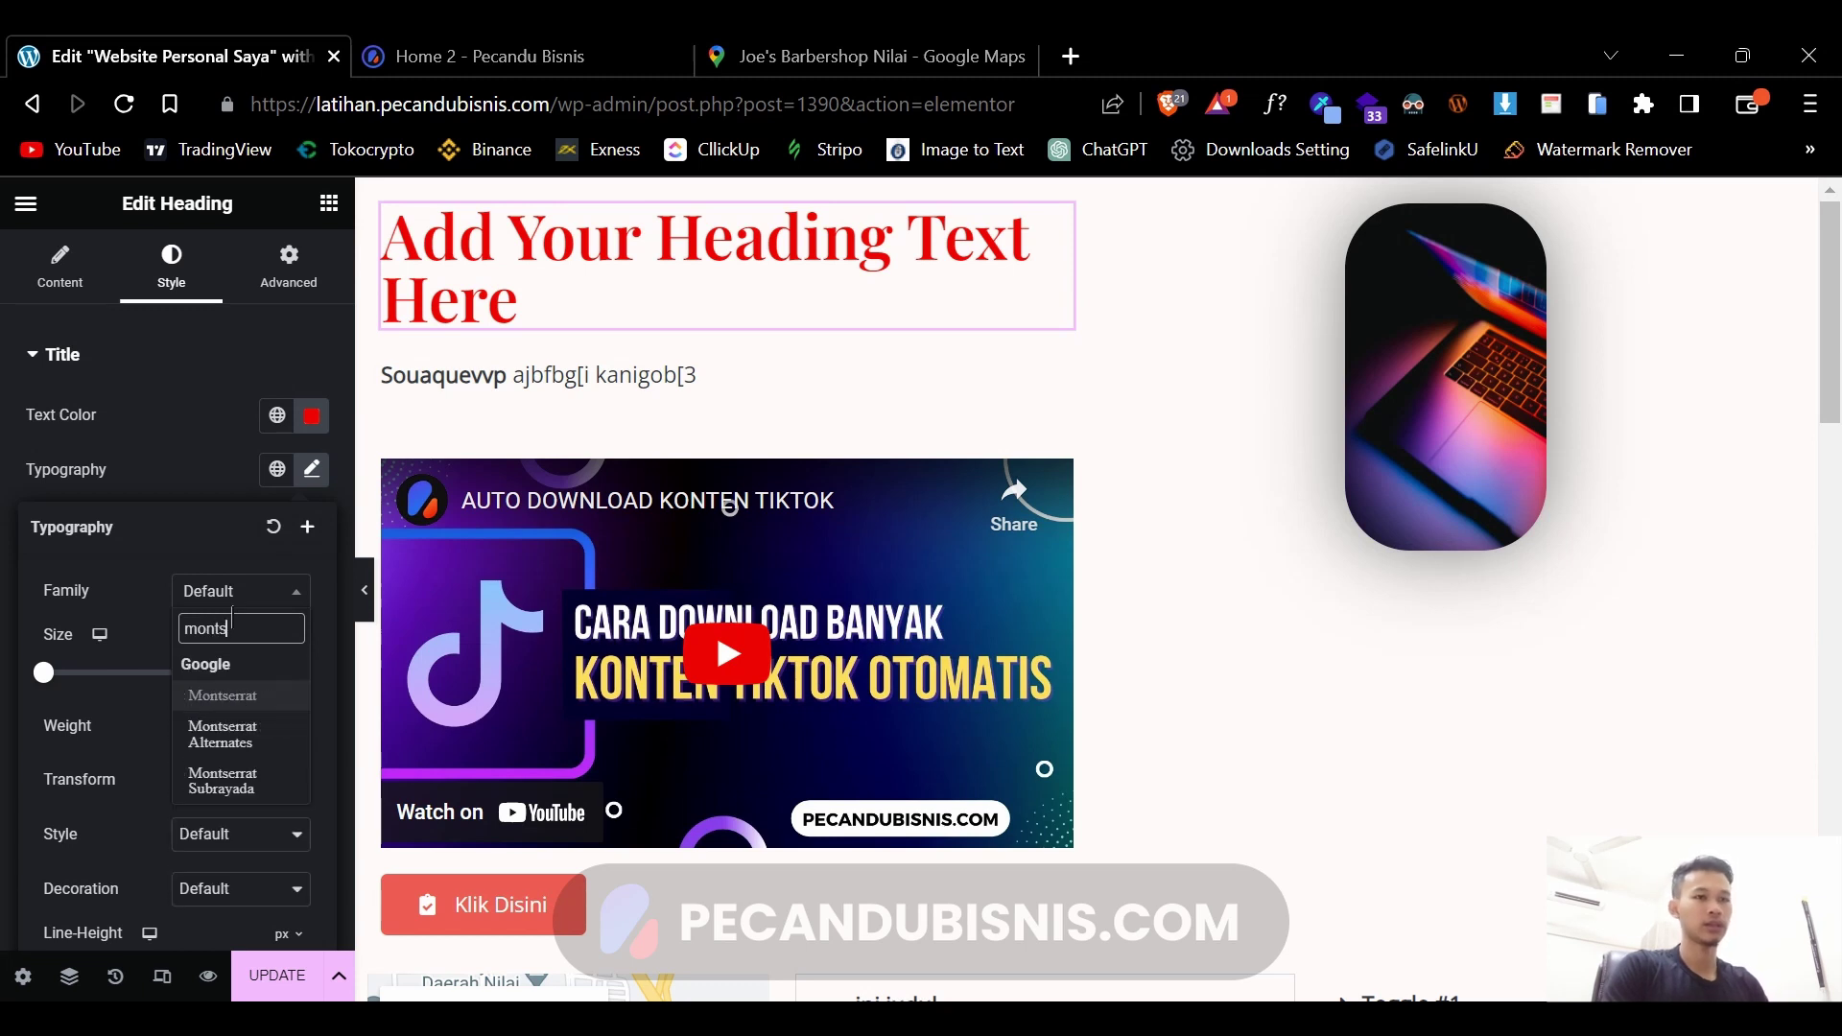
click(251, 694)
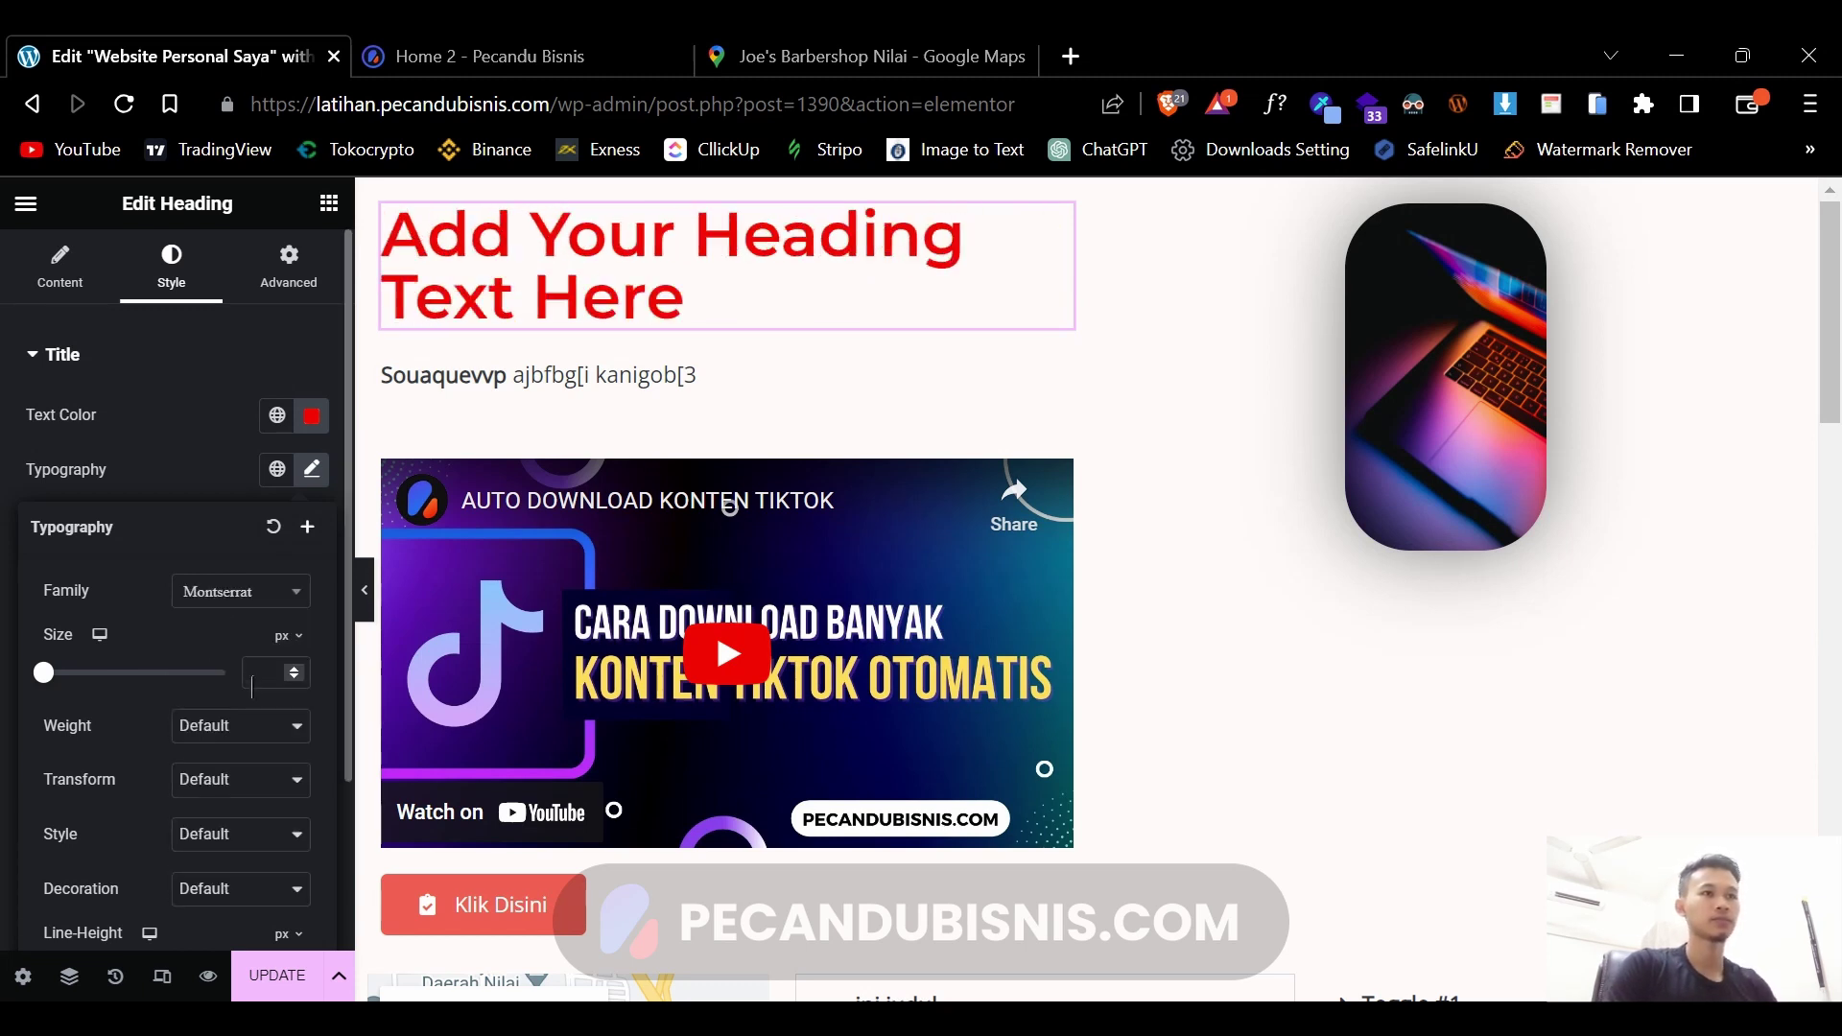
- Set the heading's font weight to 900 (Black)
click(180, 448)
click(314, 471)
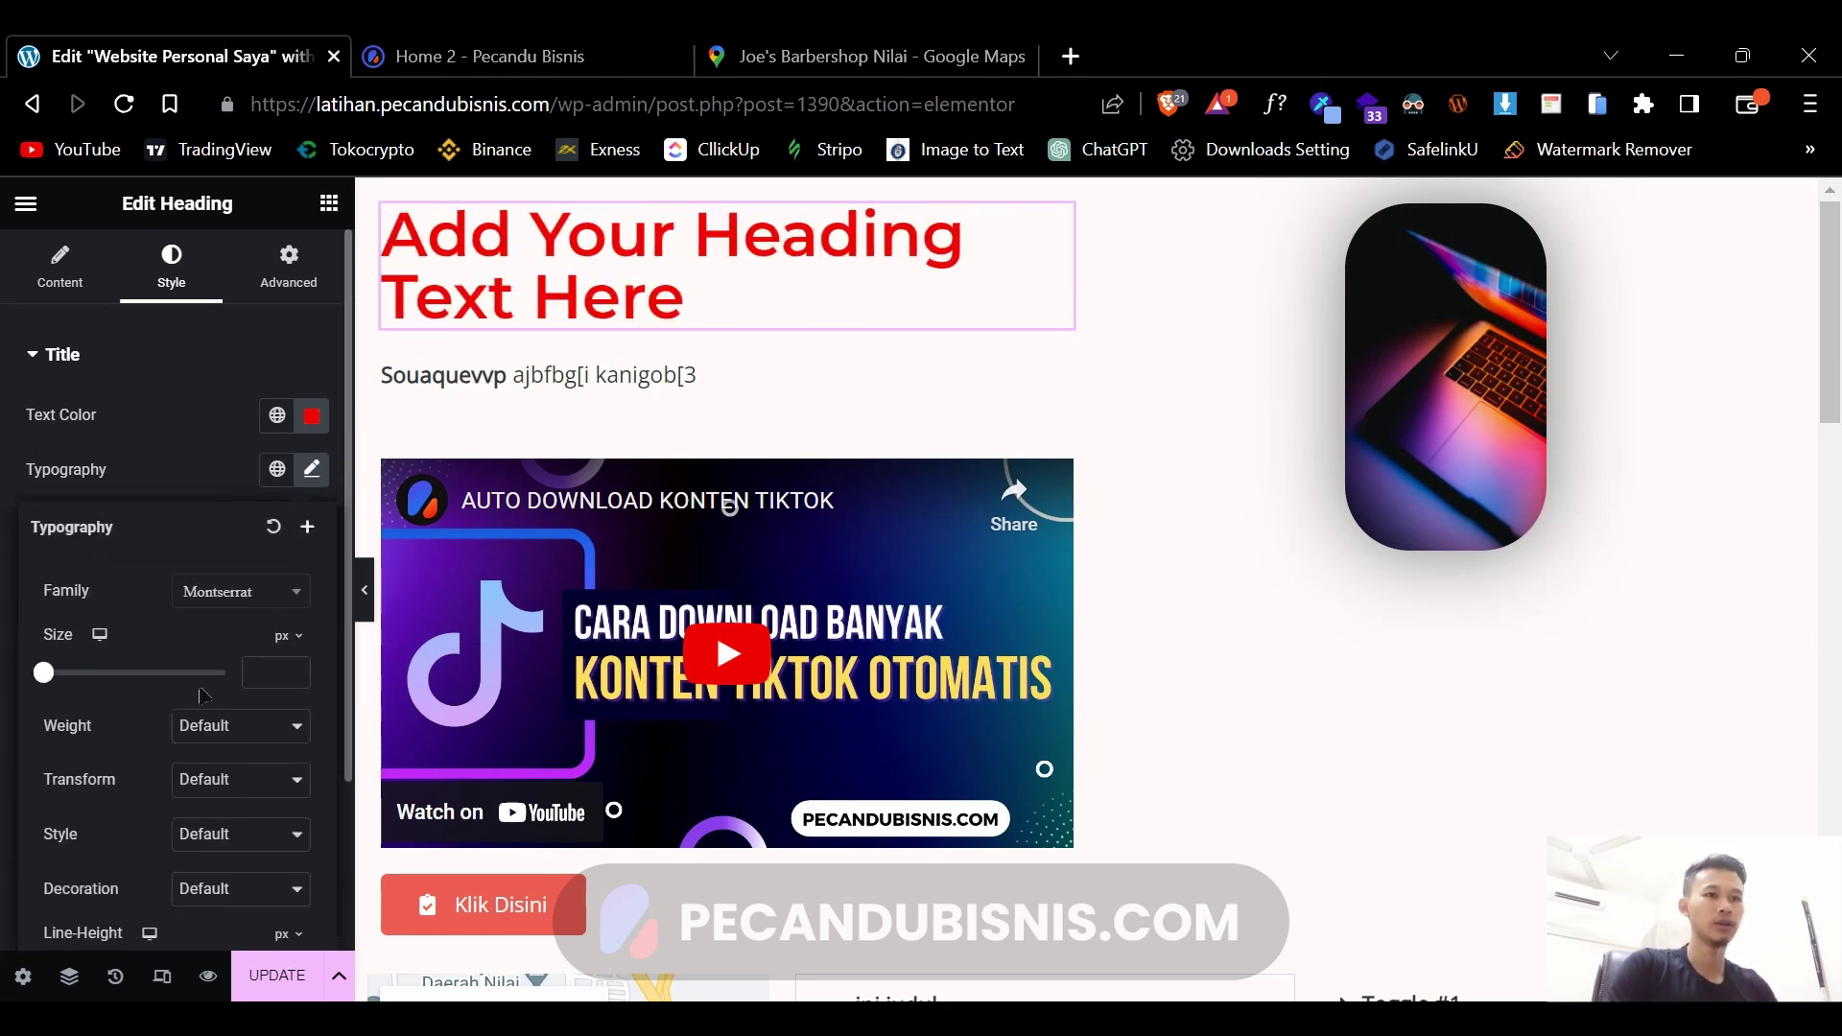
click(206, 726)
click(238, 903)
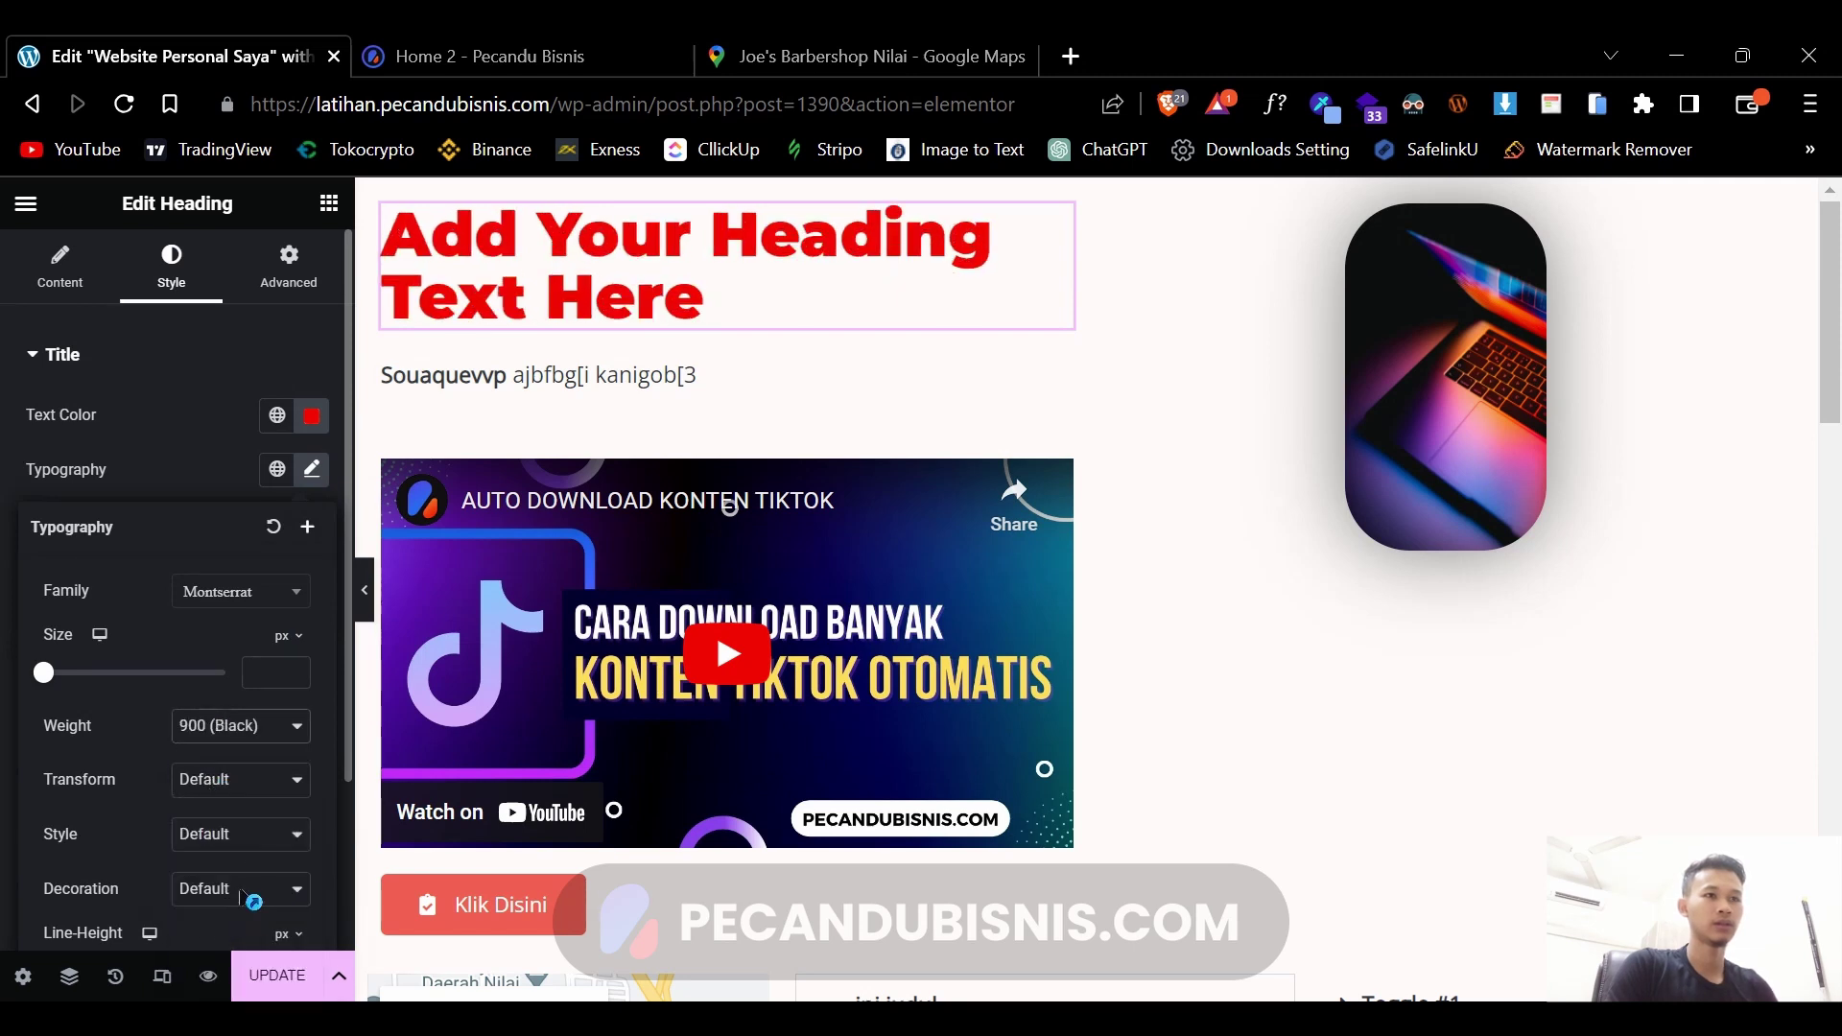
click(168, 469)
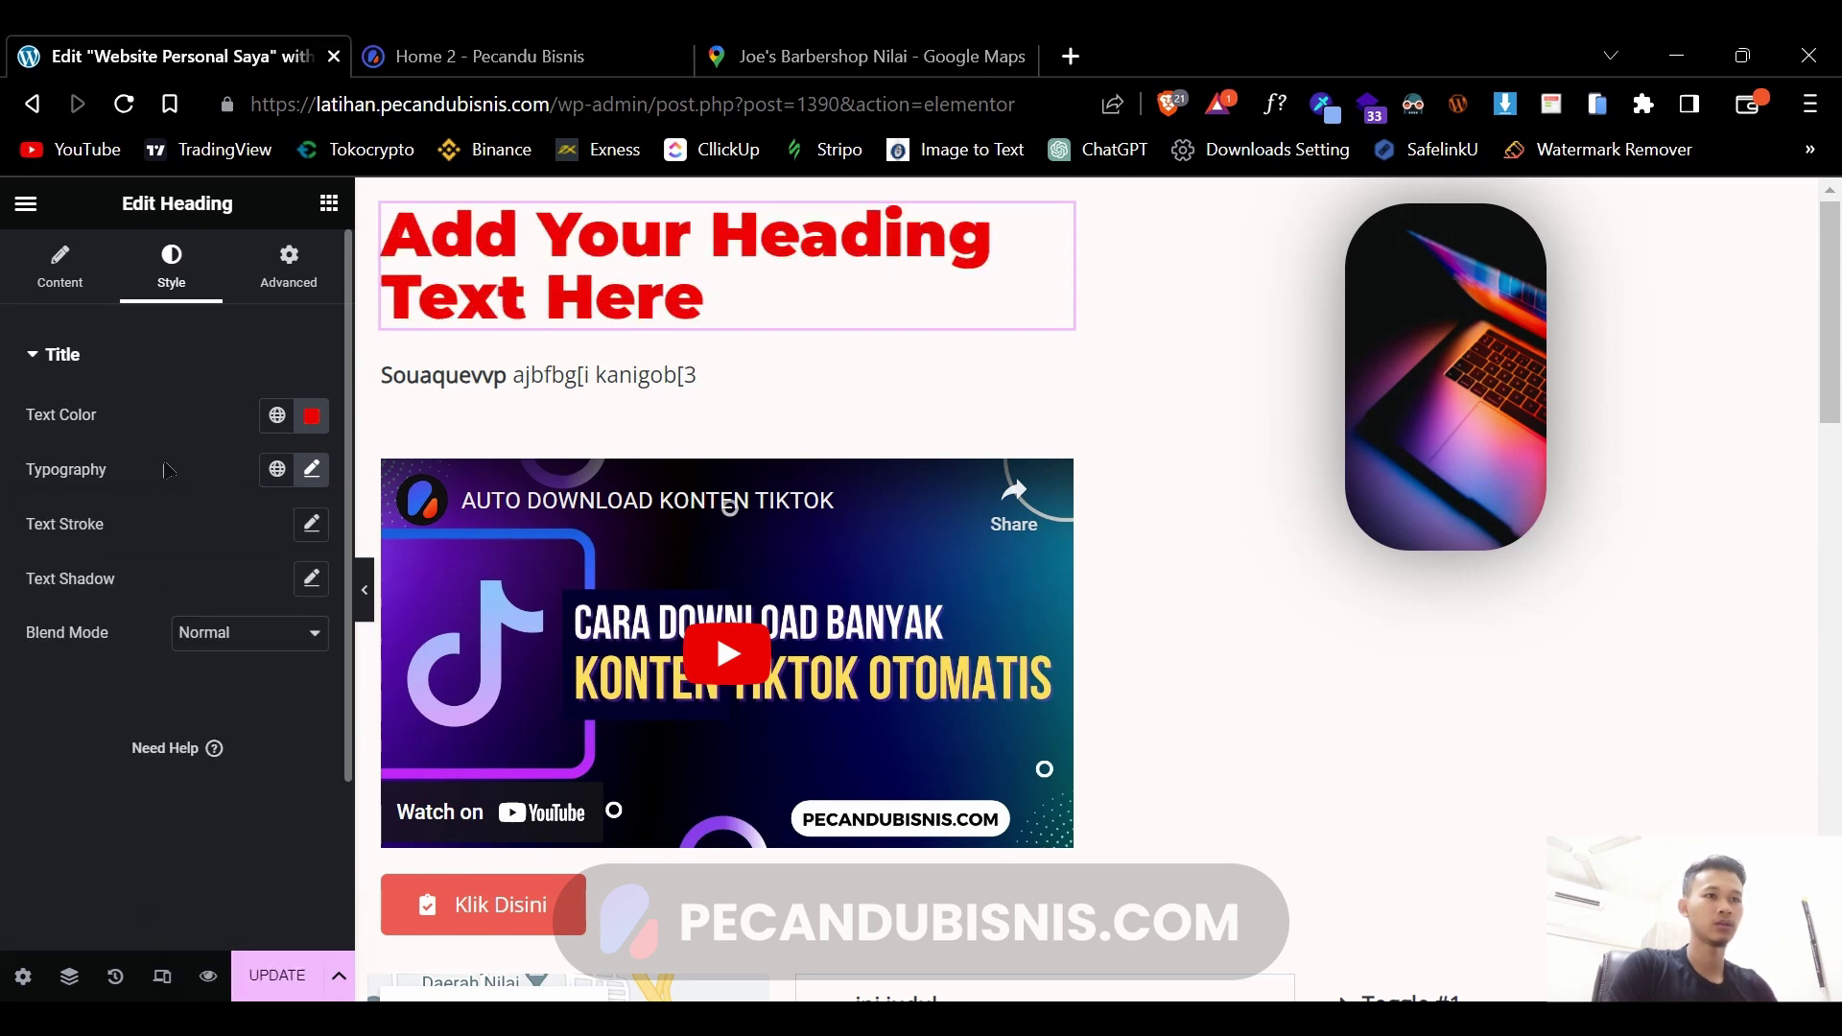
- Try out a text stroke and a text shadow on the heading, resetting each to its default
click(311, 525)
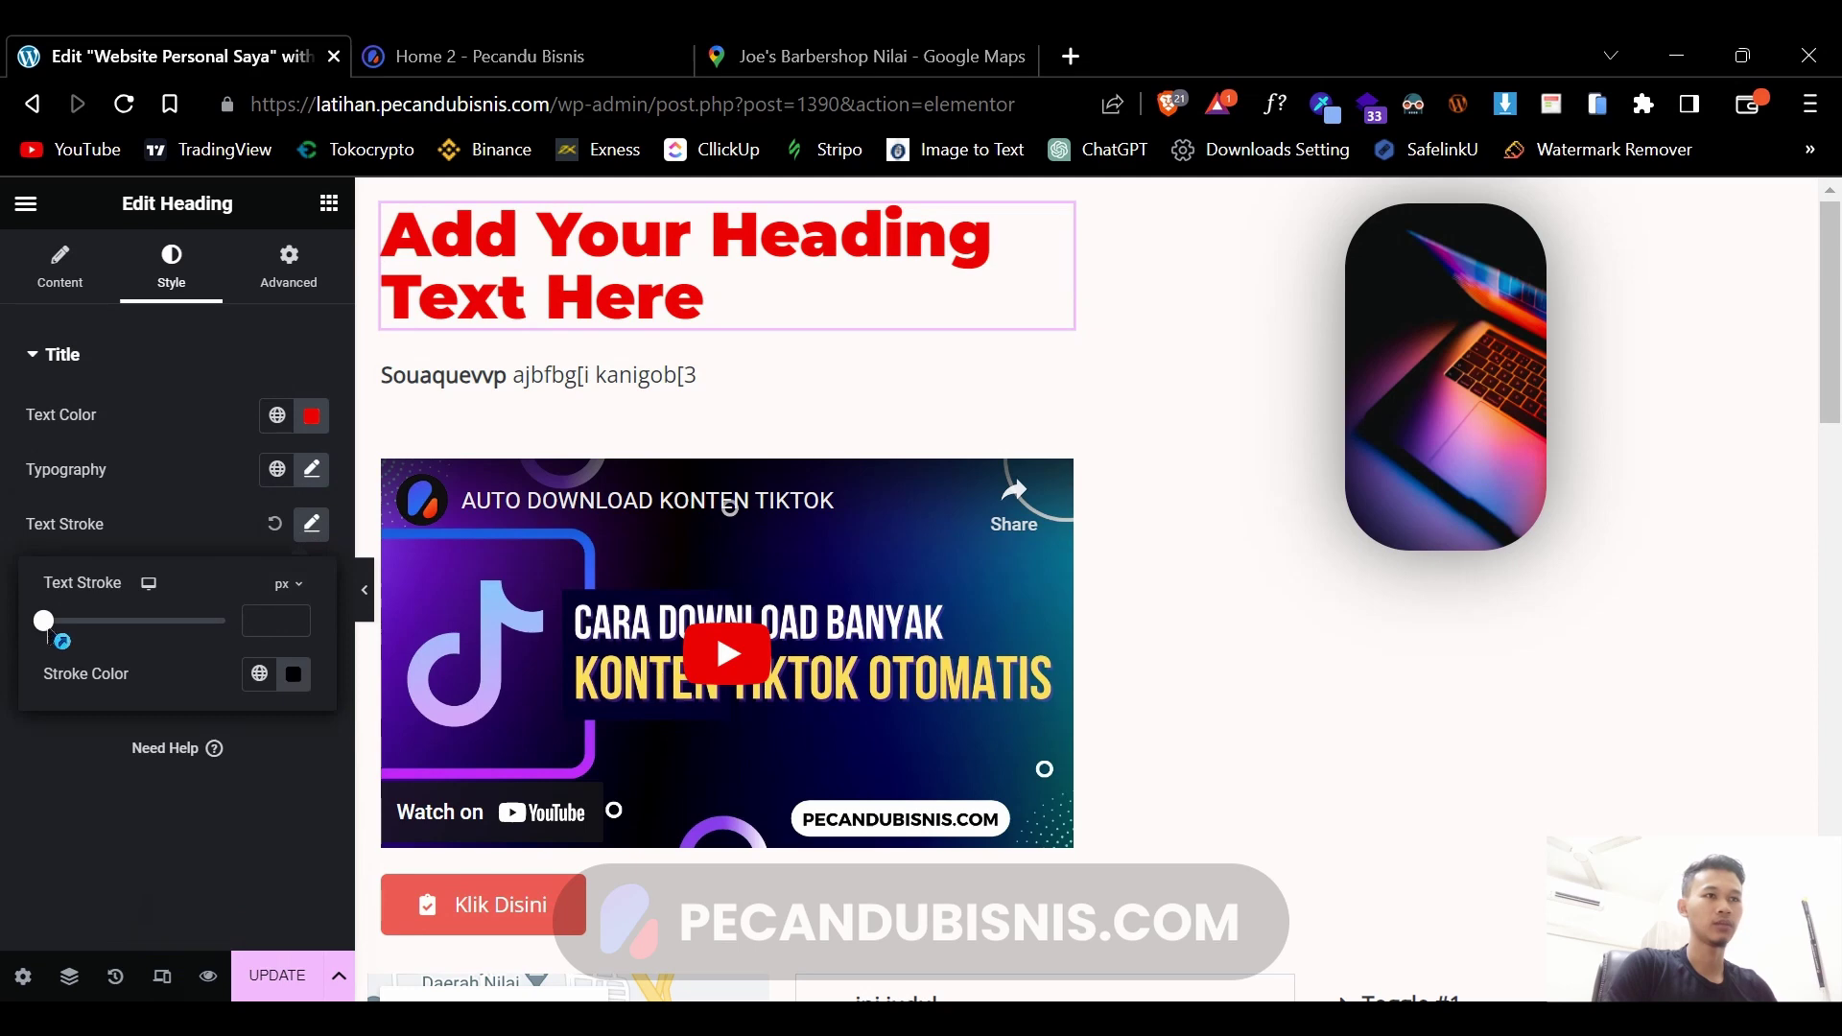
mouse_move(44, 621)
mouse_down()
mouse_move(156, 621)
mouse_move(14, 621)
mouse_up()
click(274, 527)
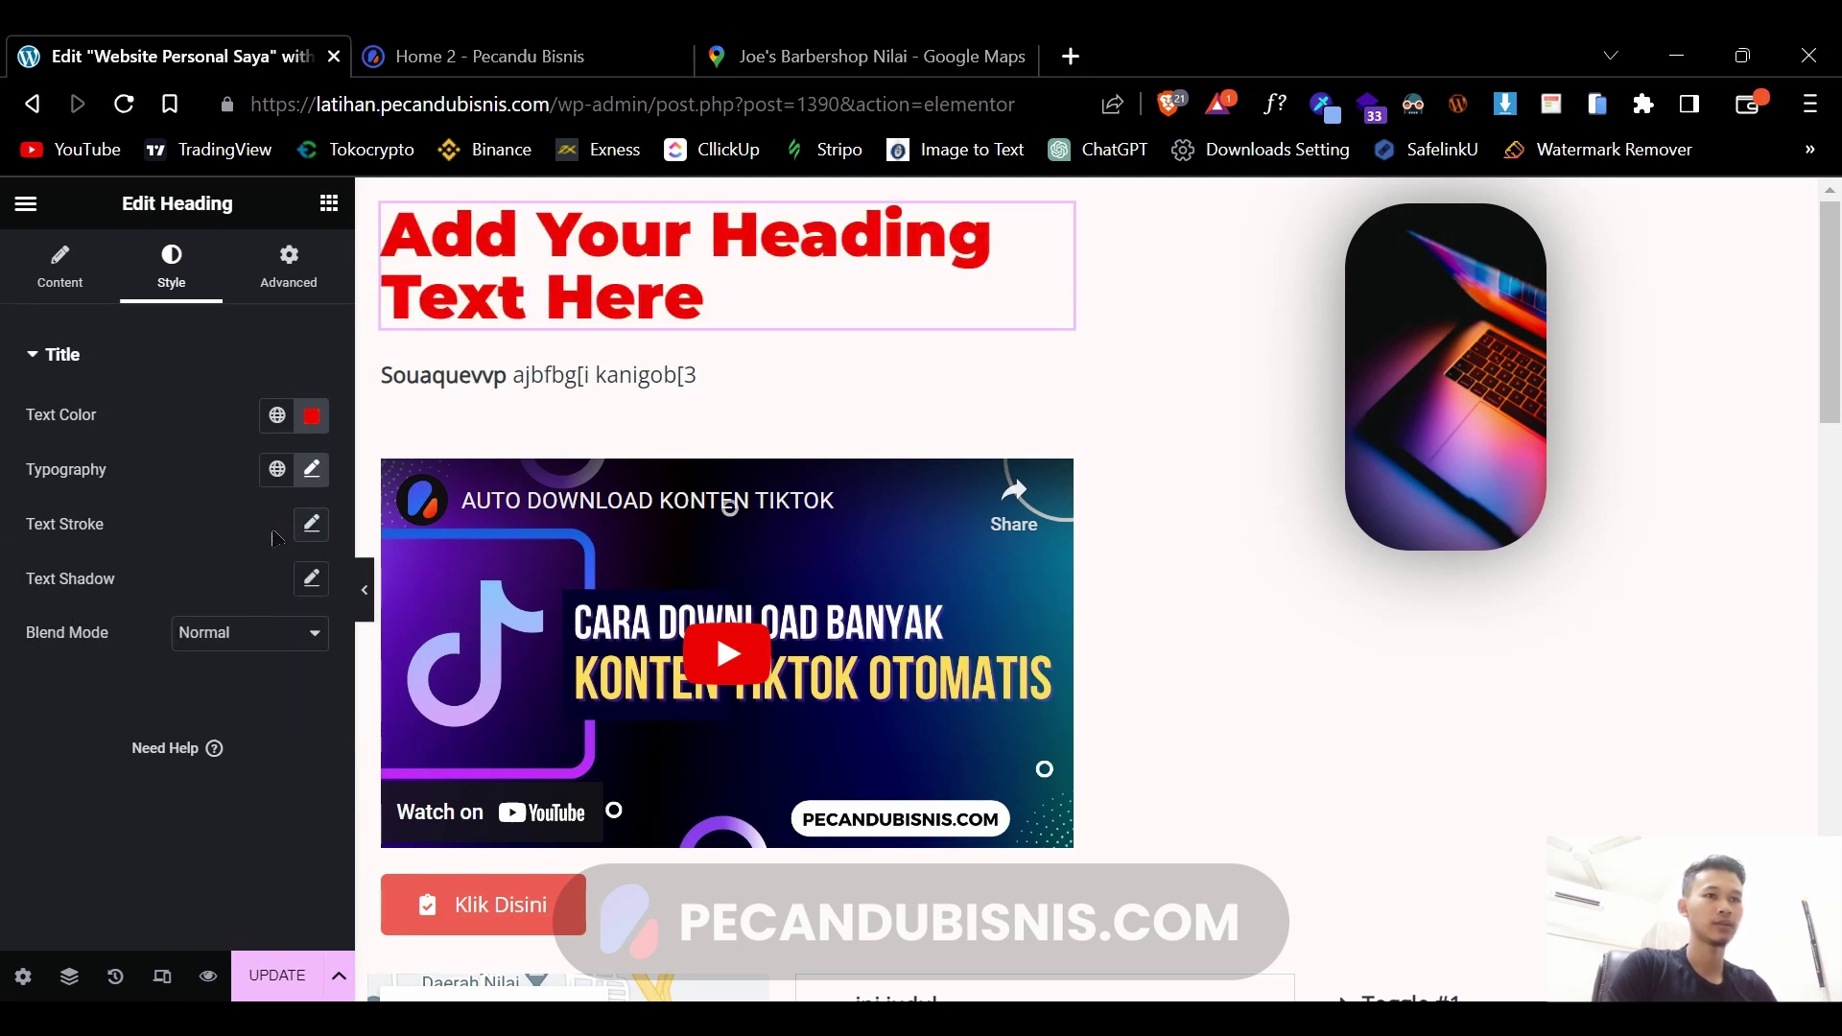
click(311, 577)
drag(60, 715, 82, 715)
click(274, 579)
- Open the style settings of the YouTube video widget
click(1058, 476)
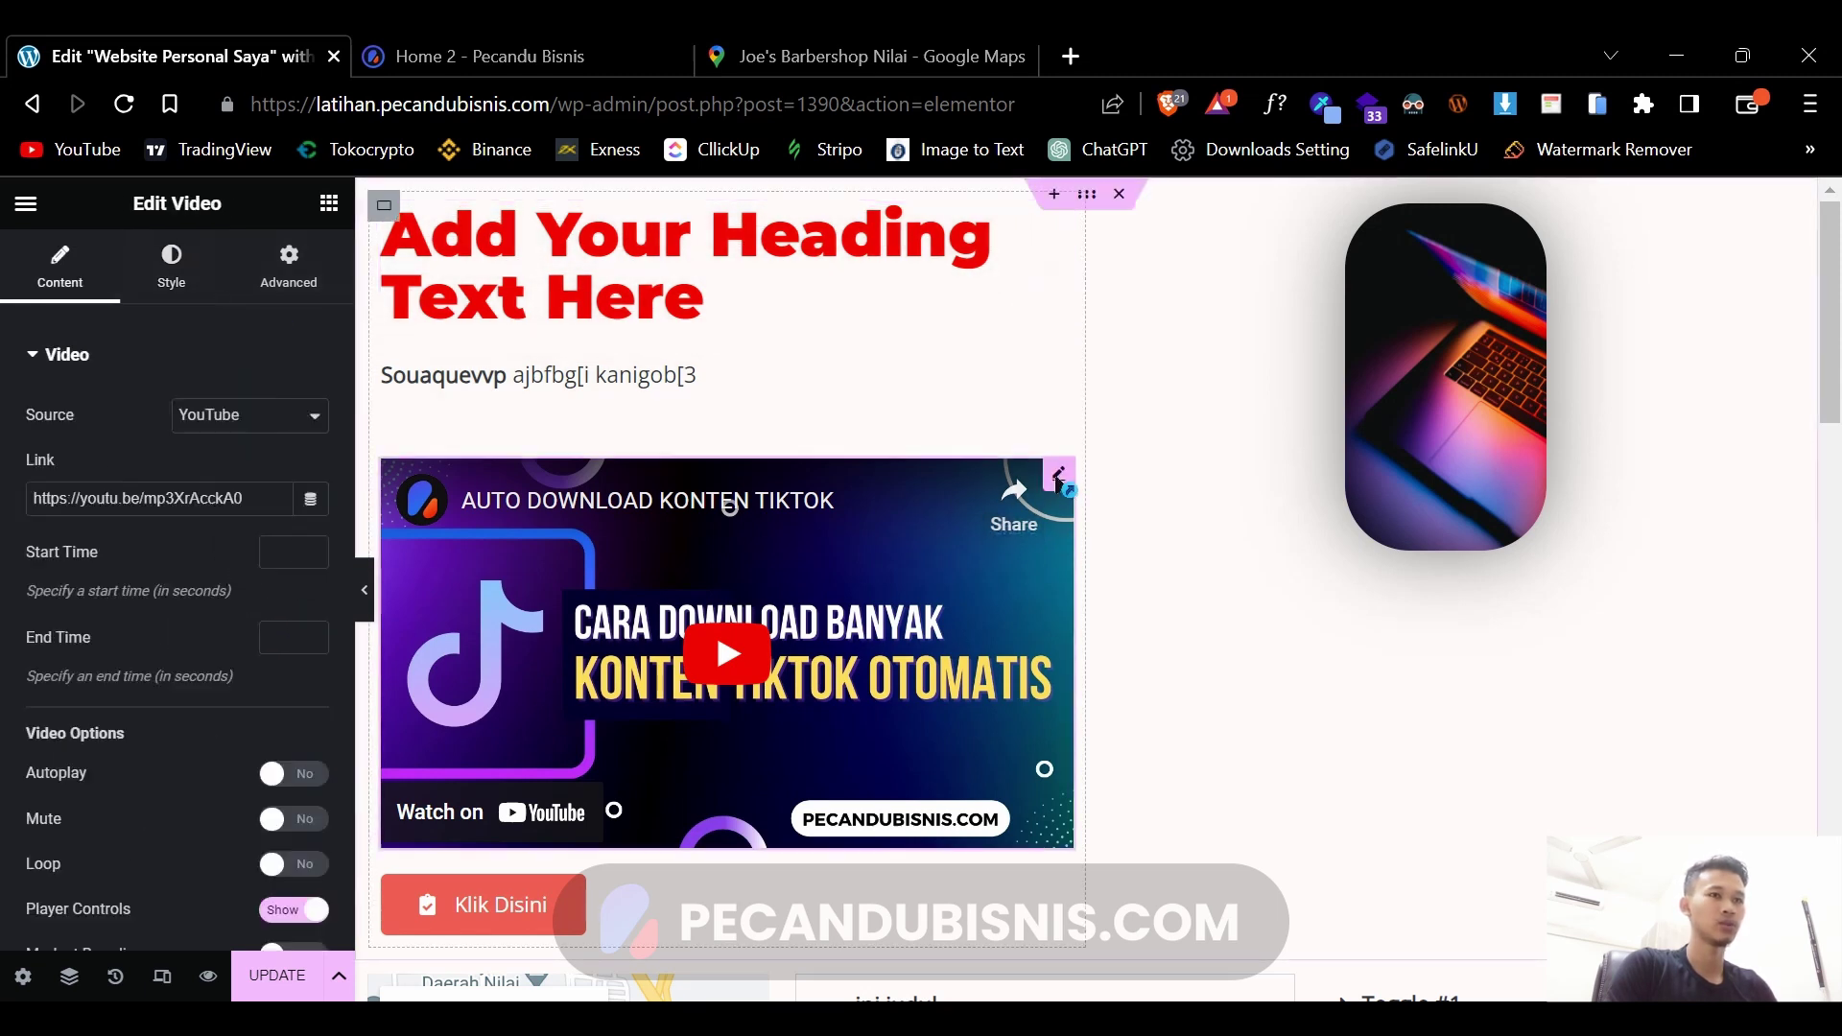
click(171, 266)
scroll(661, 598, down, 3)
- Set the Klik Disini button's normal text color to white and its background color to black
click(589, 626)
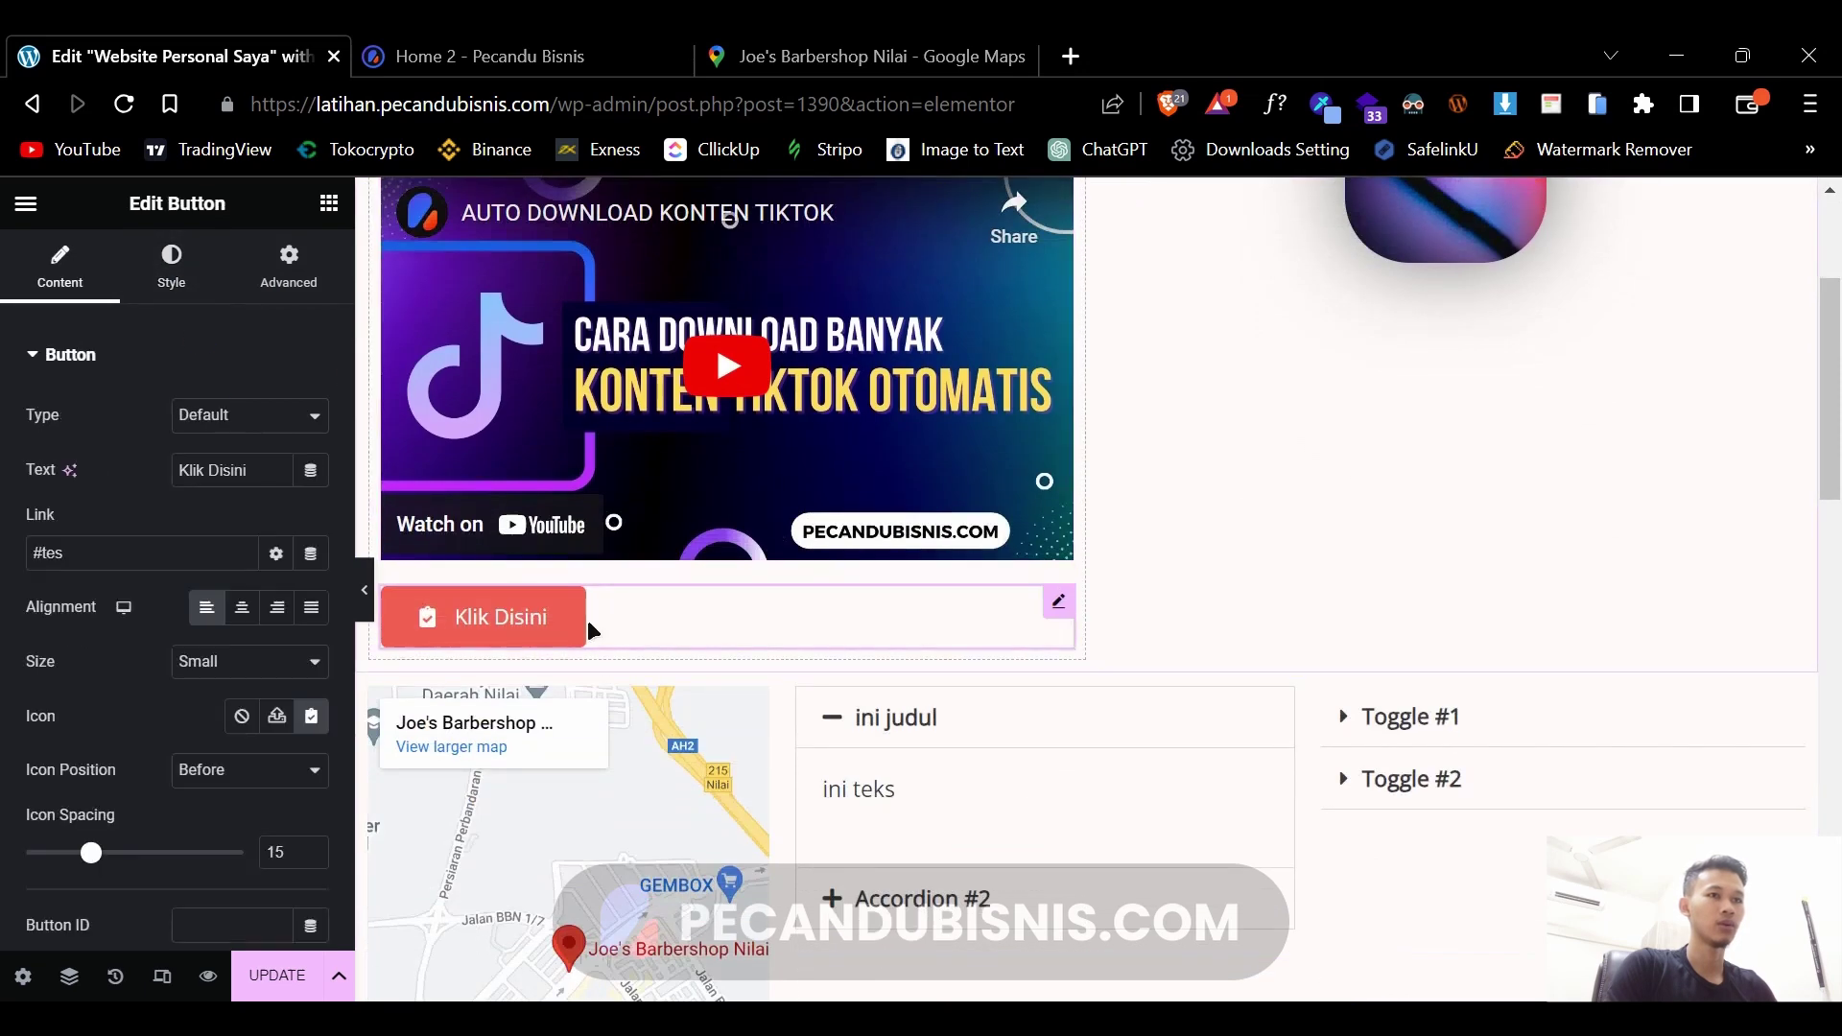
click(171, 267)
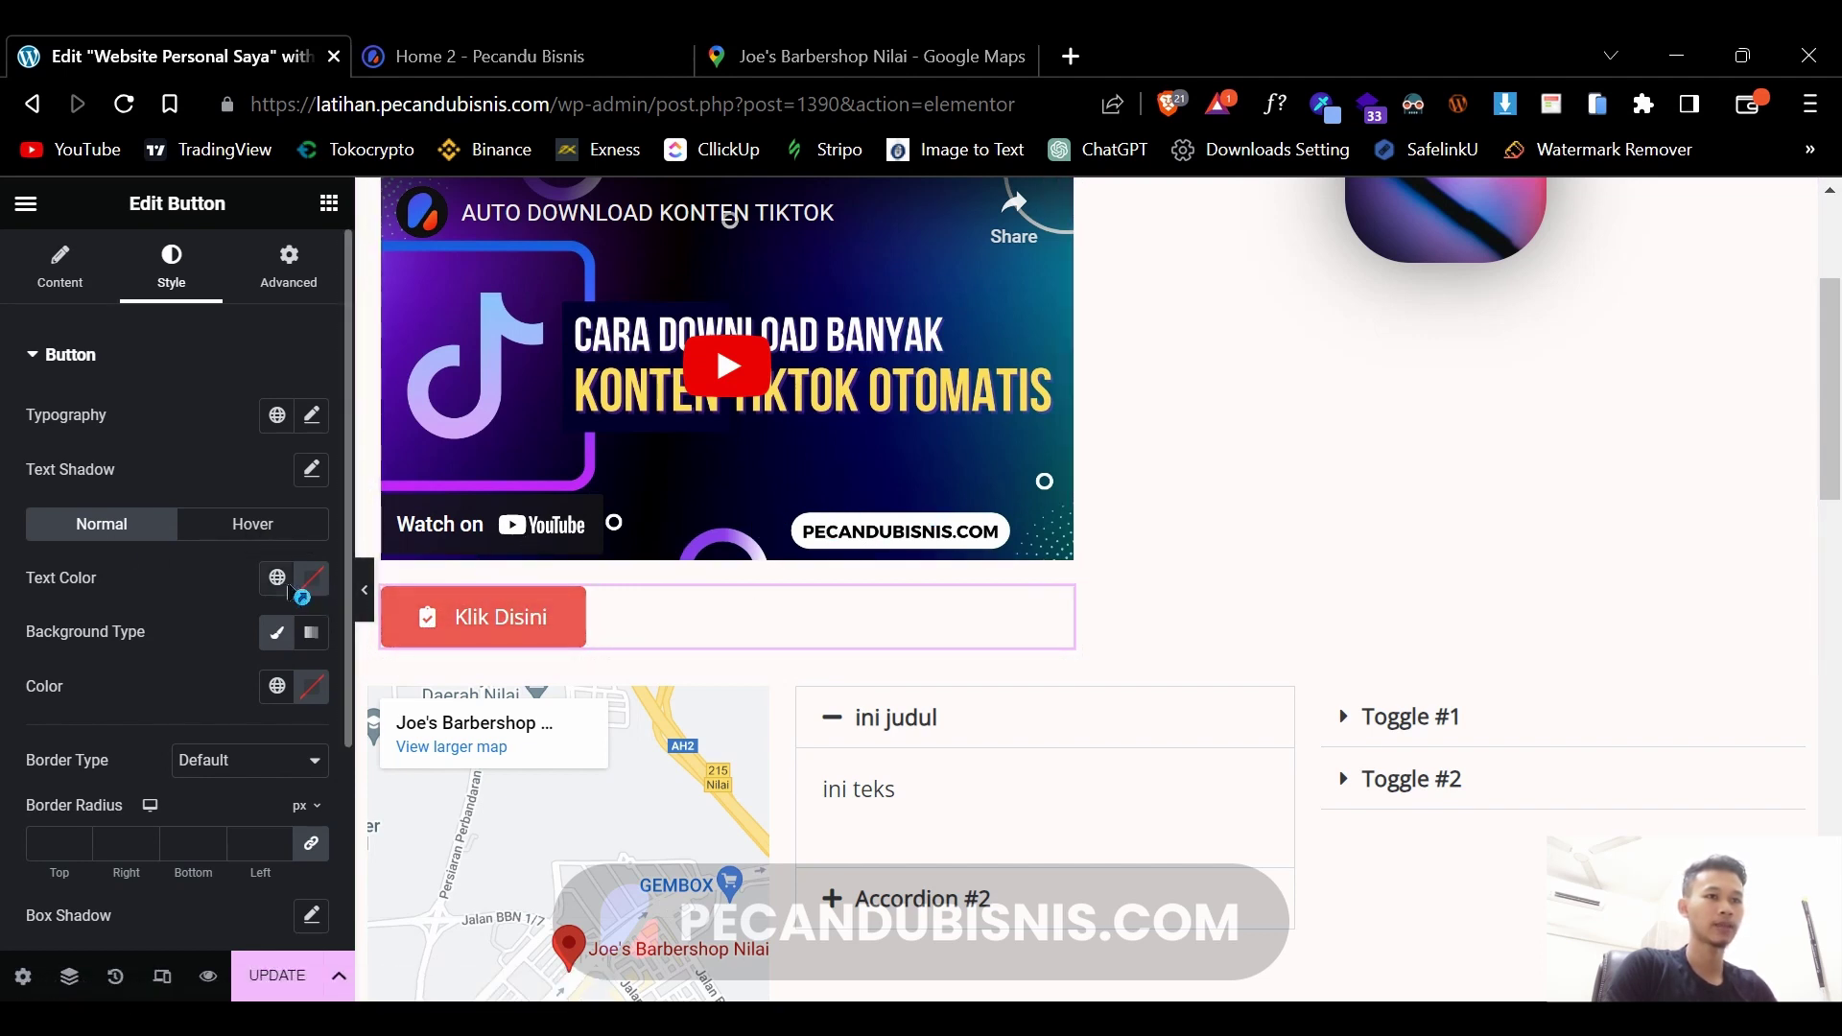
click(311, 579)
click(158, 684)
click(173, 632)
click(310, 686)
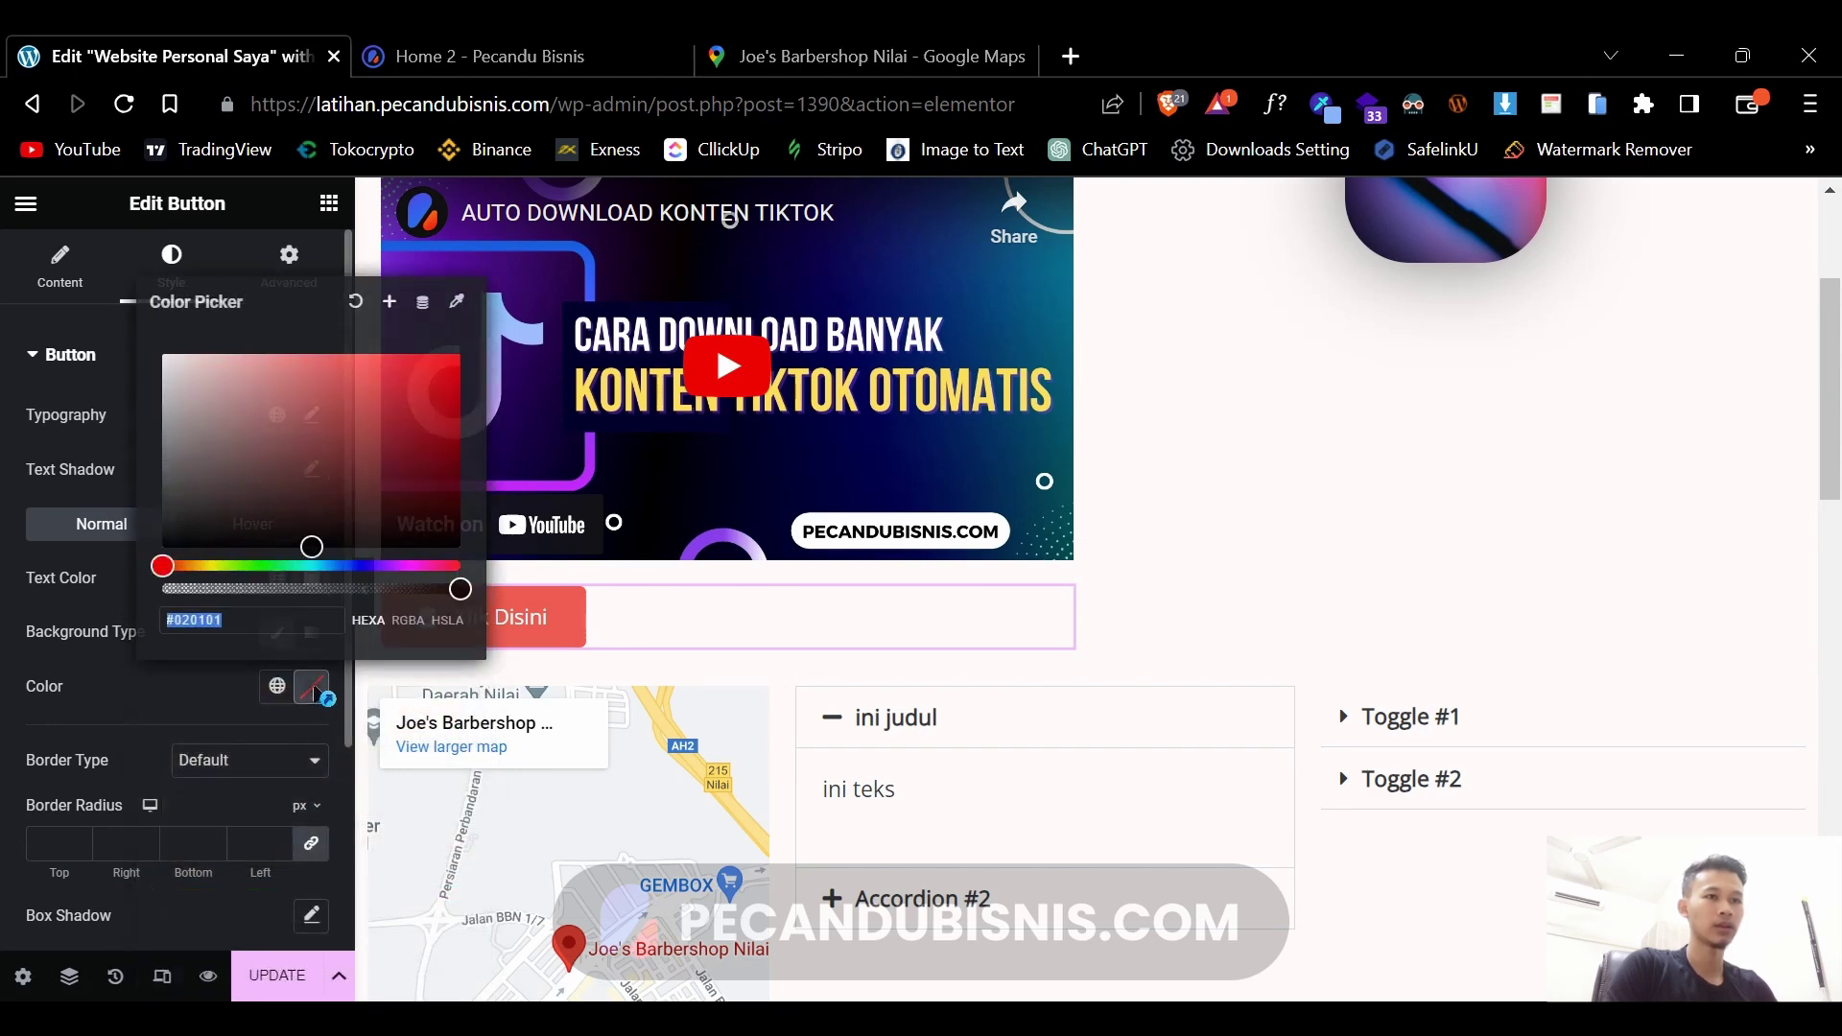
drag(280, 514, 127, 661)
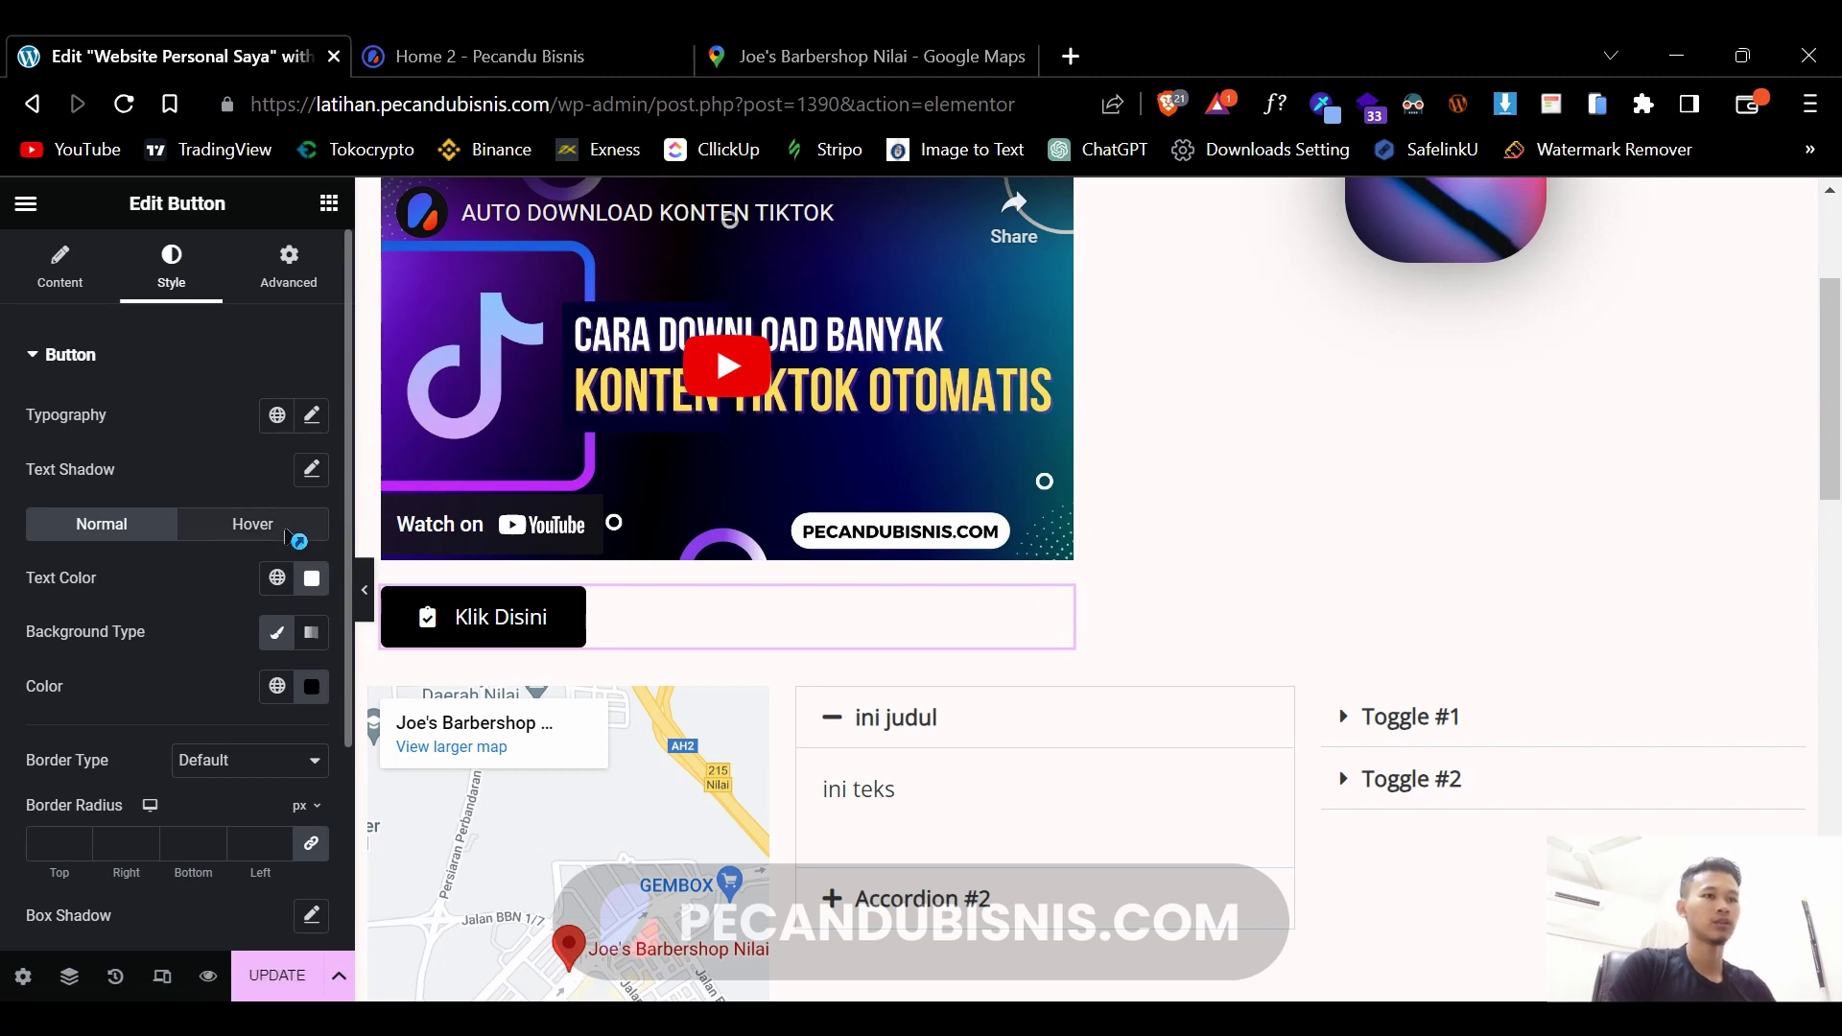
- Set the Klik Disini button's hover text color to black
click(285, 531)
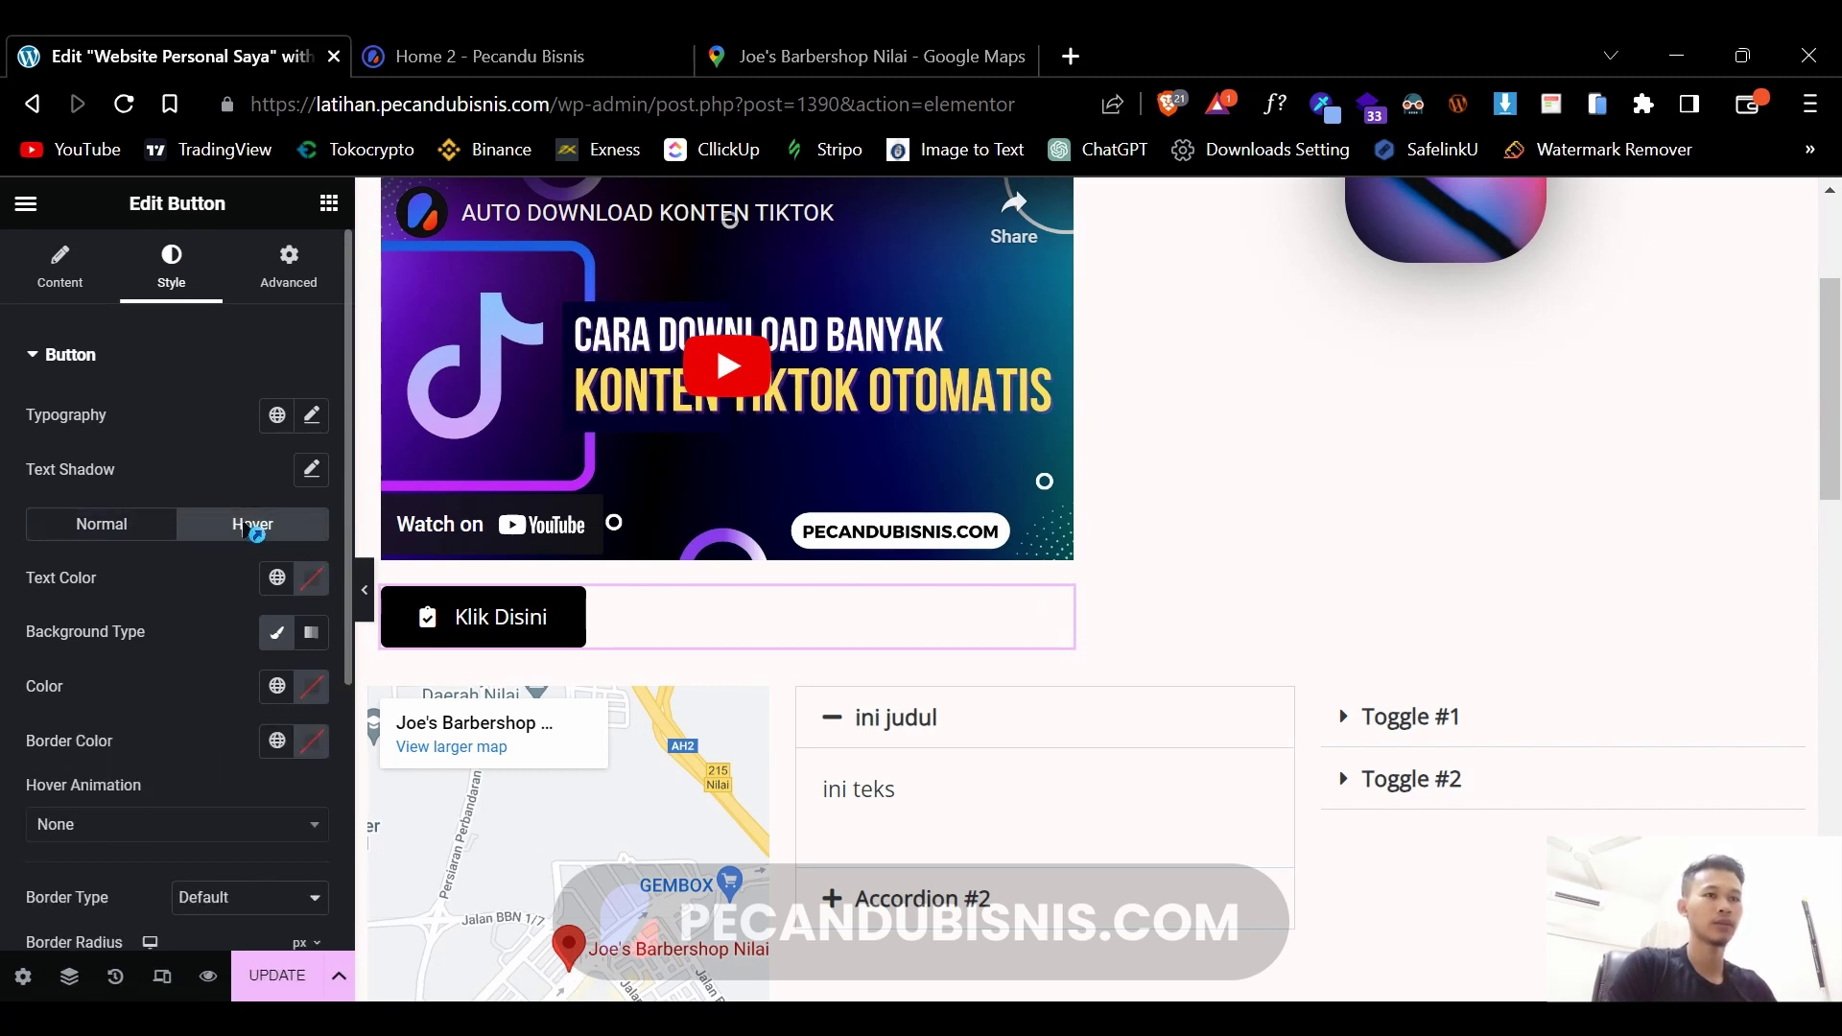
click(312, 580)
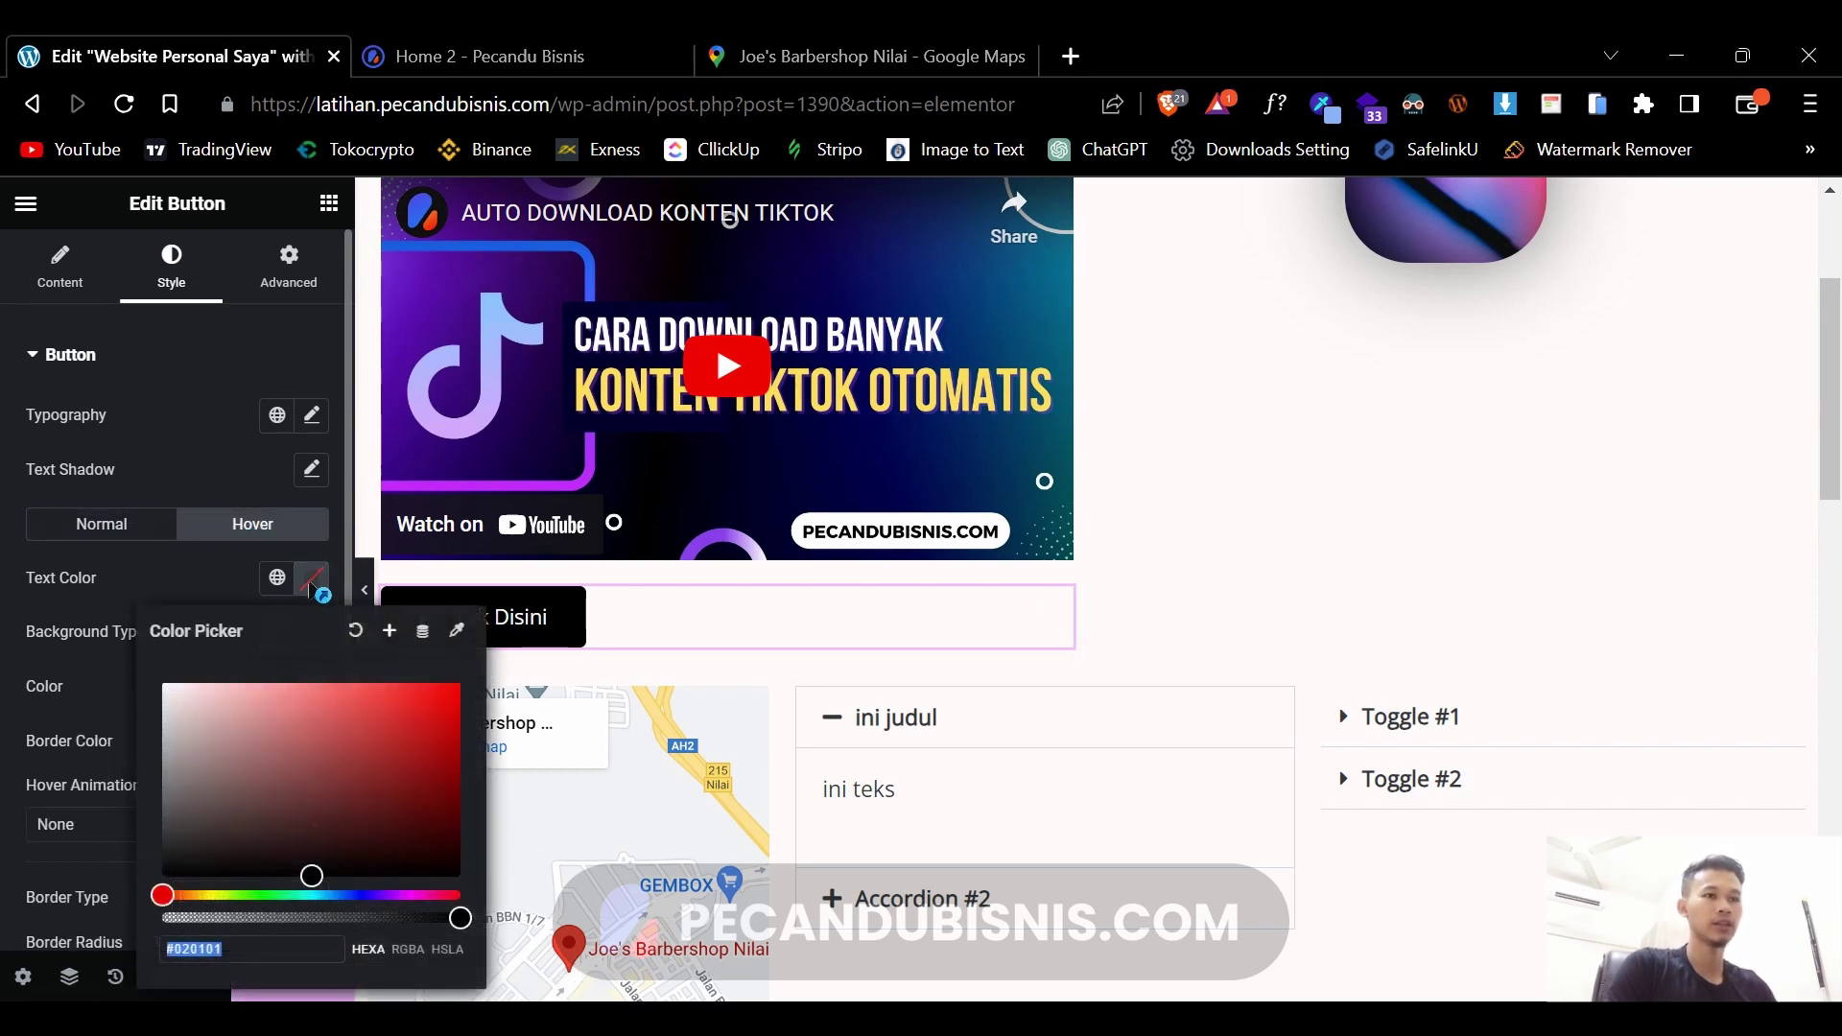
click(165, 873)
click(93, 645)
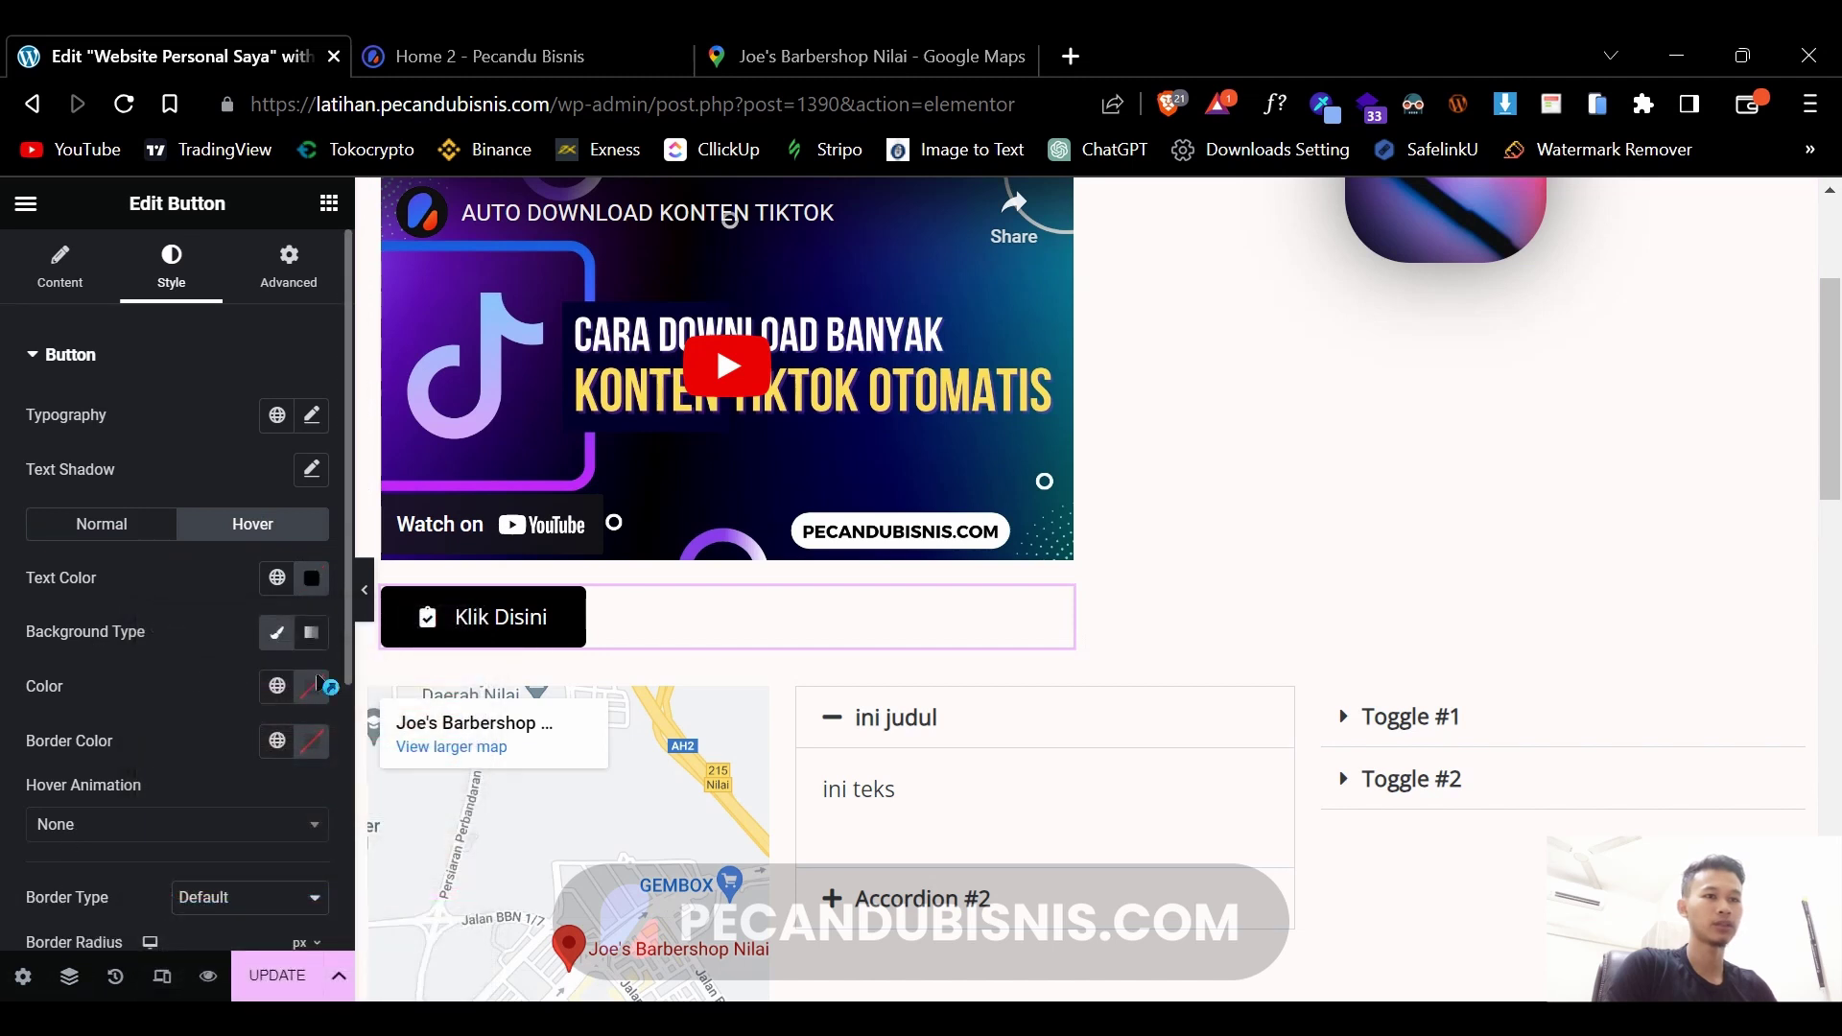
- Set the Klik Disini button's hover background color to white
click(311, 686)
drag(269, 508, 144, 353)
click(61, 631)
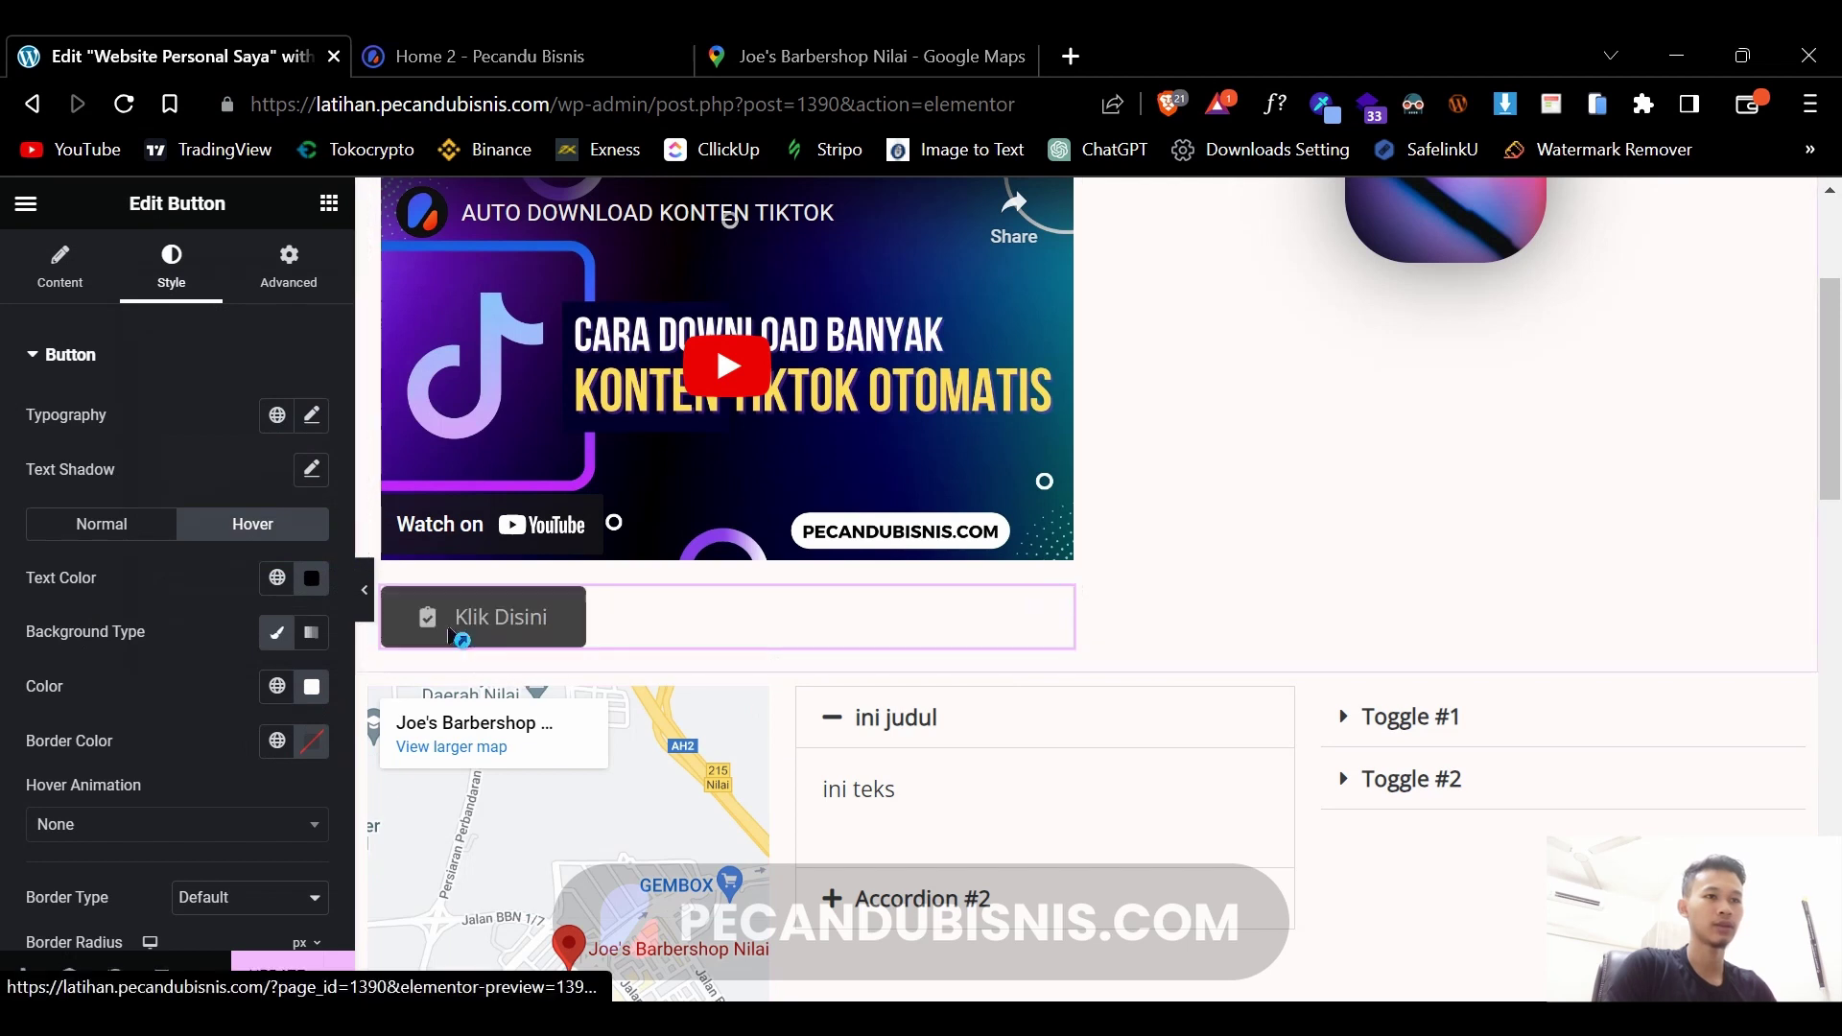
- Change the Klik Disini button's hover background color to red and check the hover effect on the page
click(312, 686)
click(382, 405)
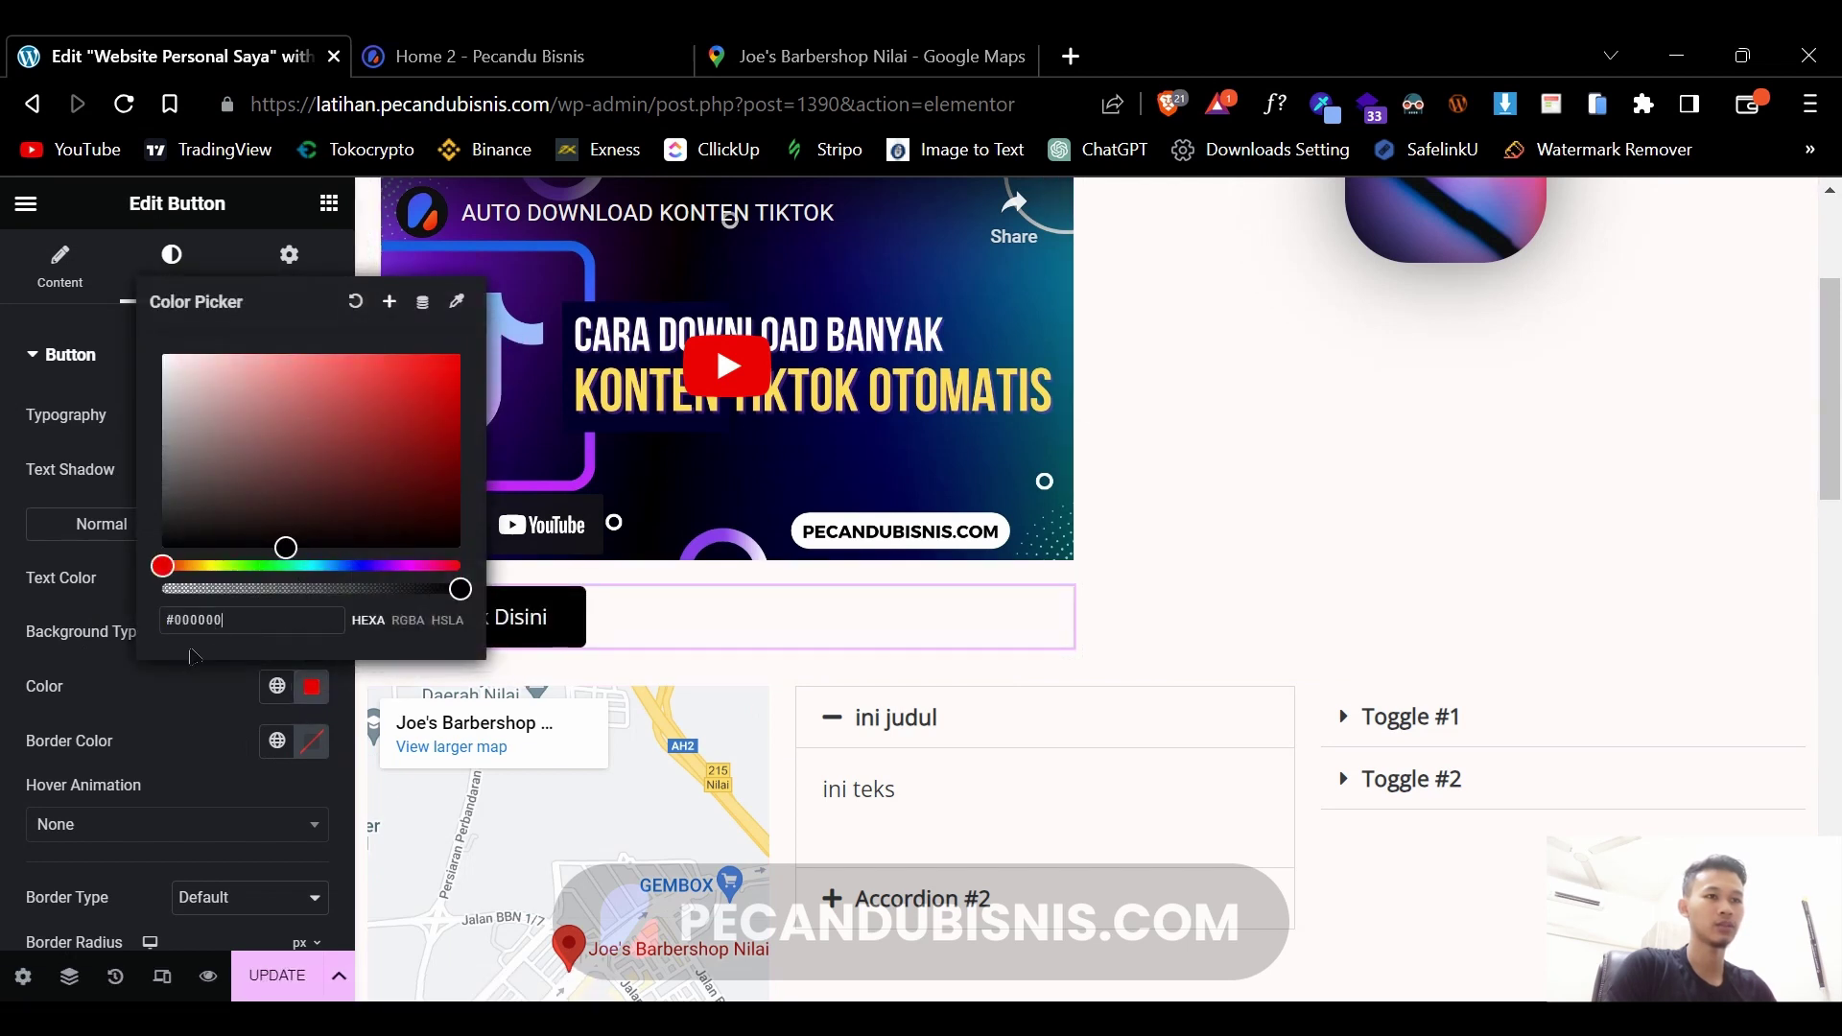
click(312, 686)
click(280, 687)
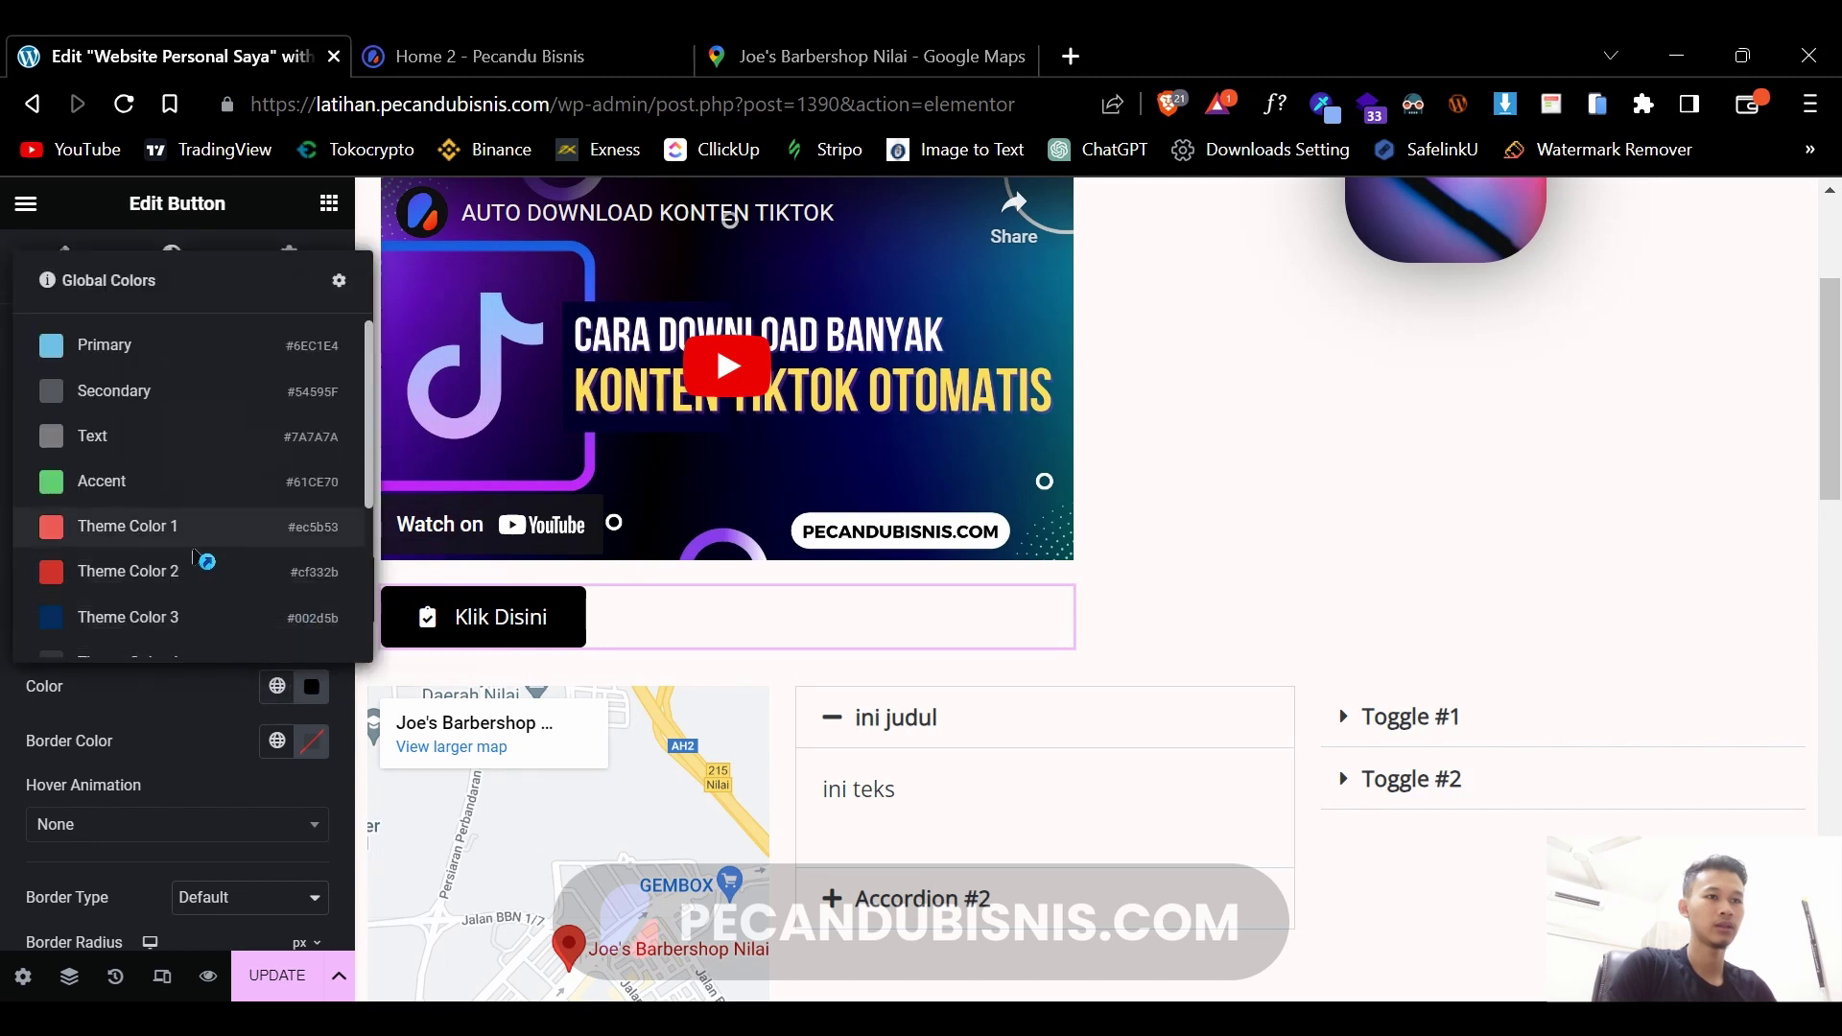
click(312, 686)
click(311, 687)
drag(372, 460, 467, 348)
click(508, 623)
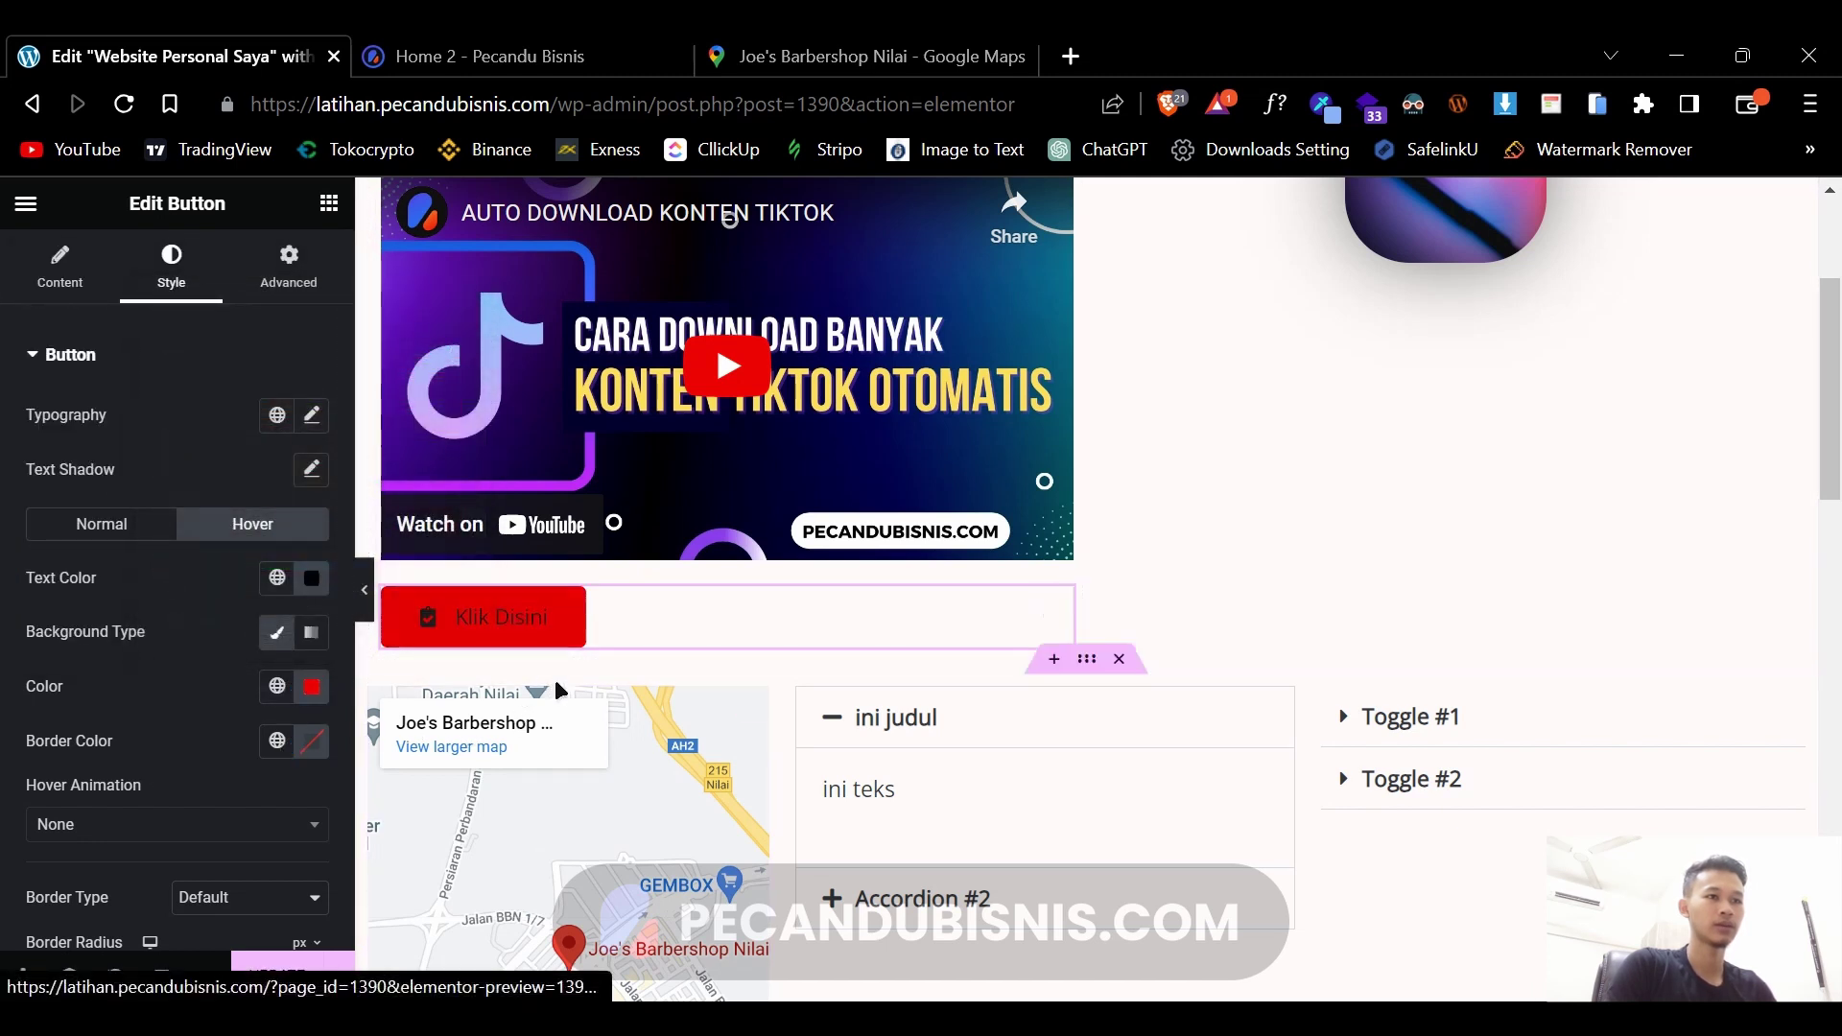
- Open the Google Maps widget and look through its style and advanced settings
scroll(942, 620, down, 2)
scroll(535, 668, down, 2)
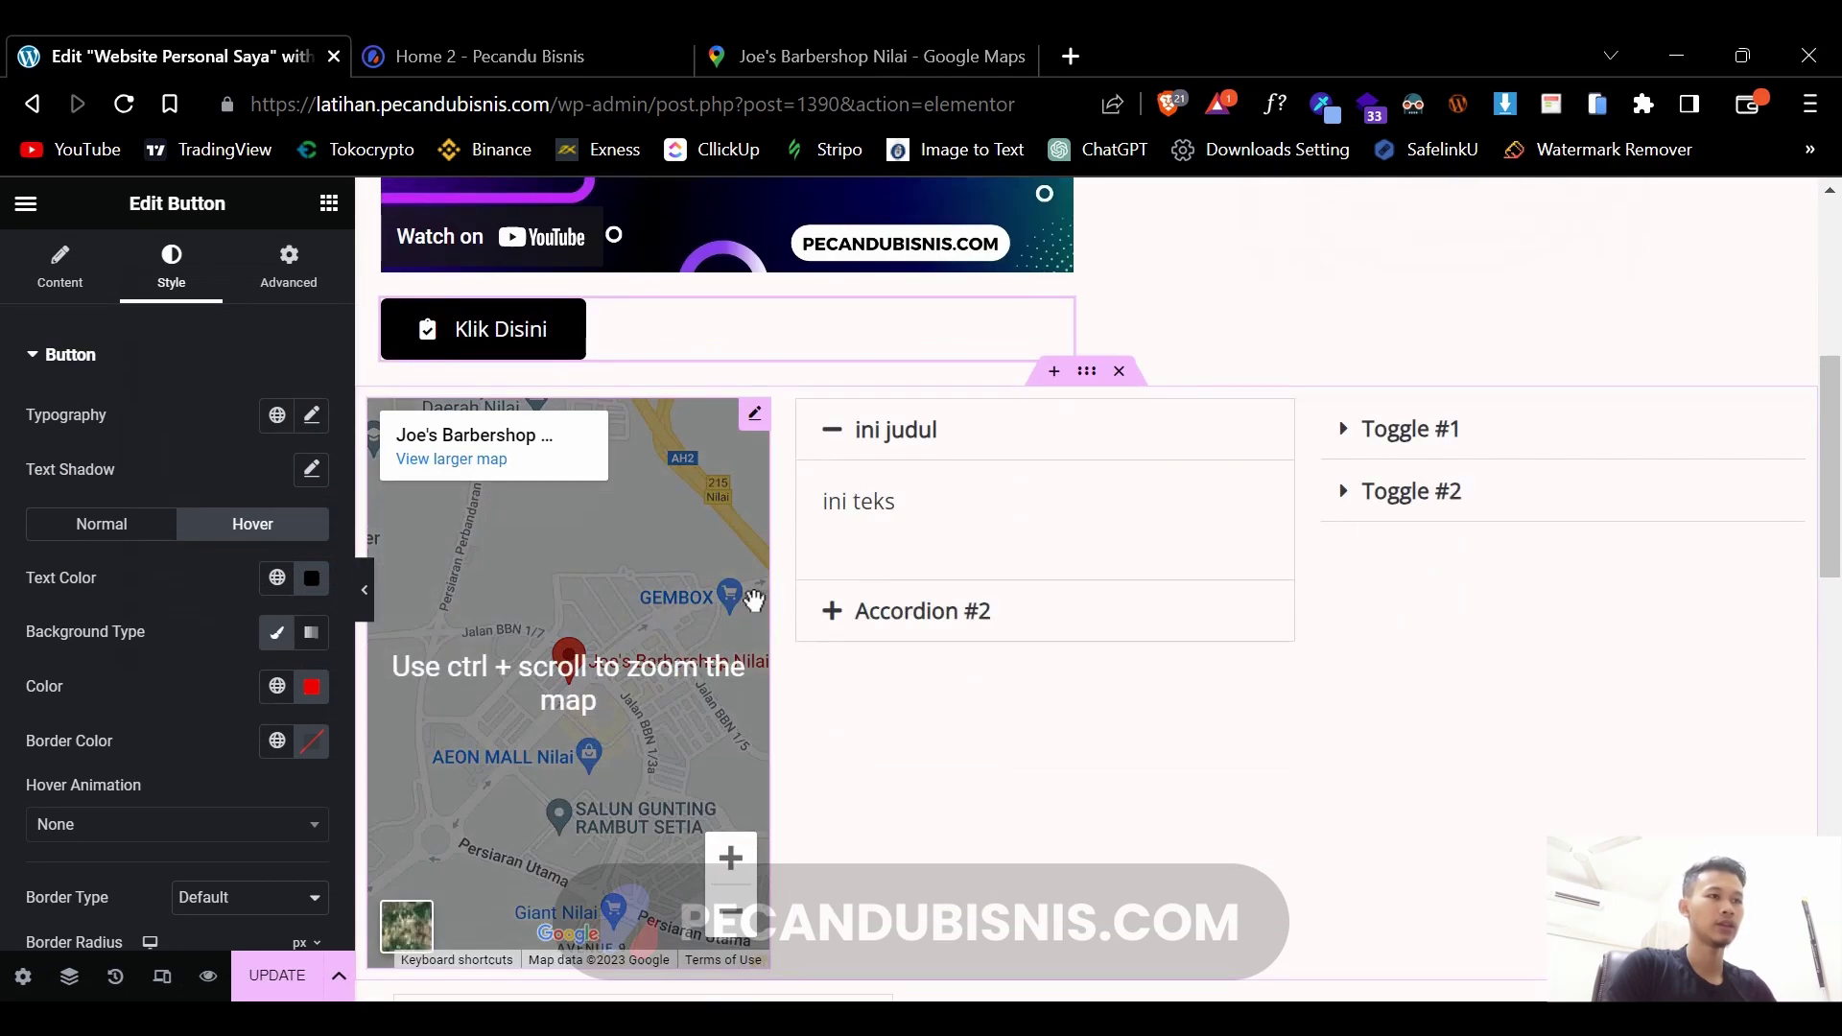
click(751, 429)
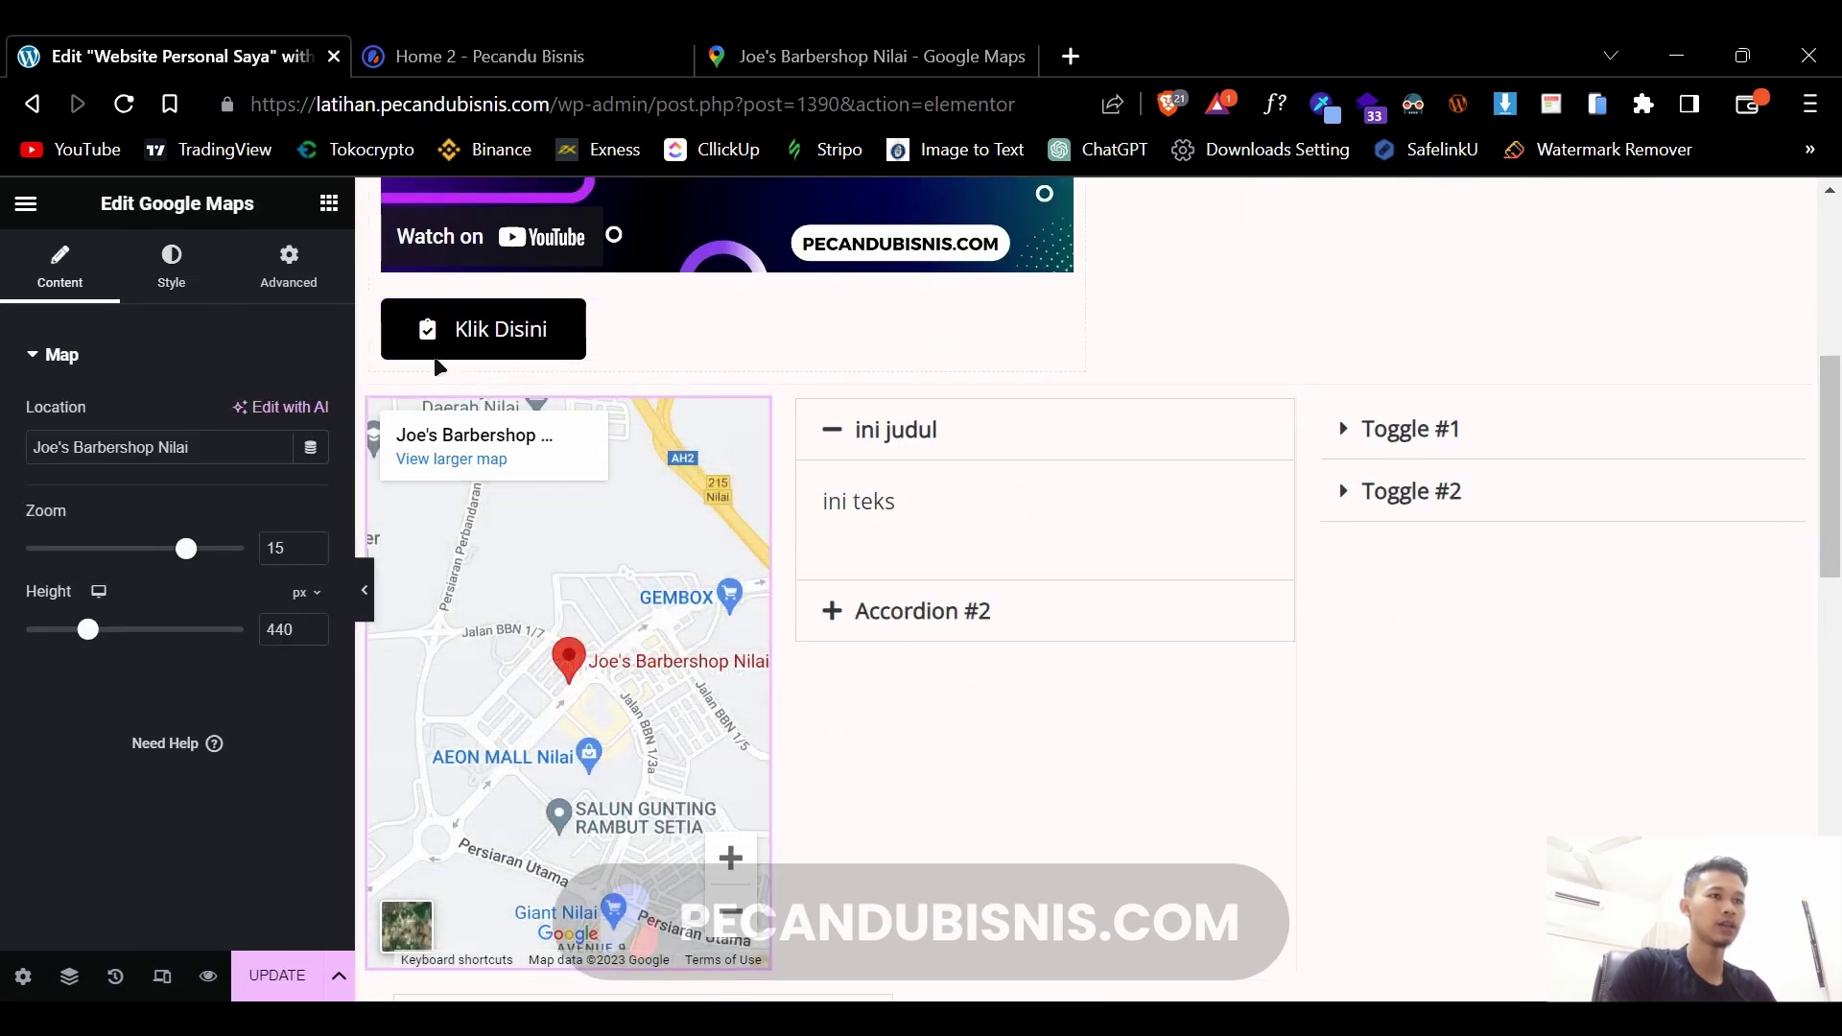
click(171, 264)
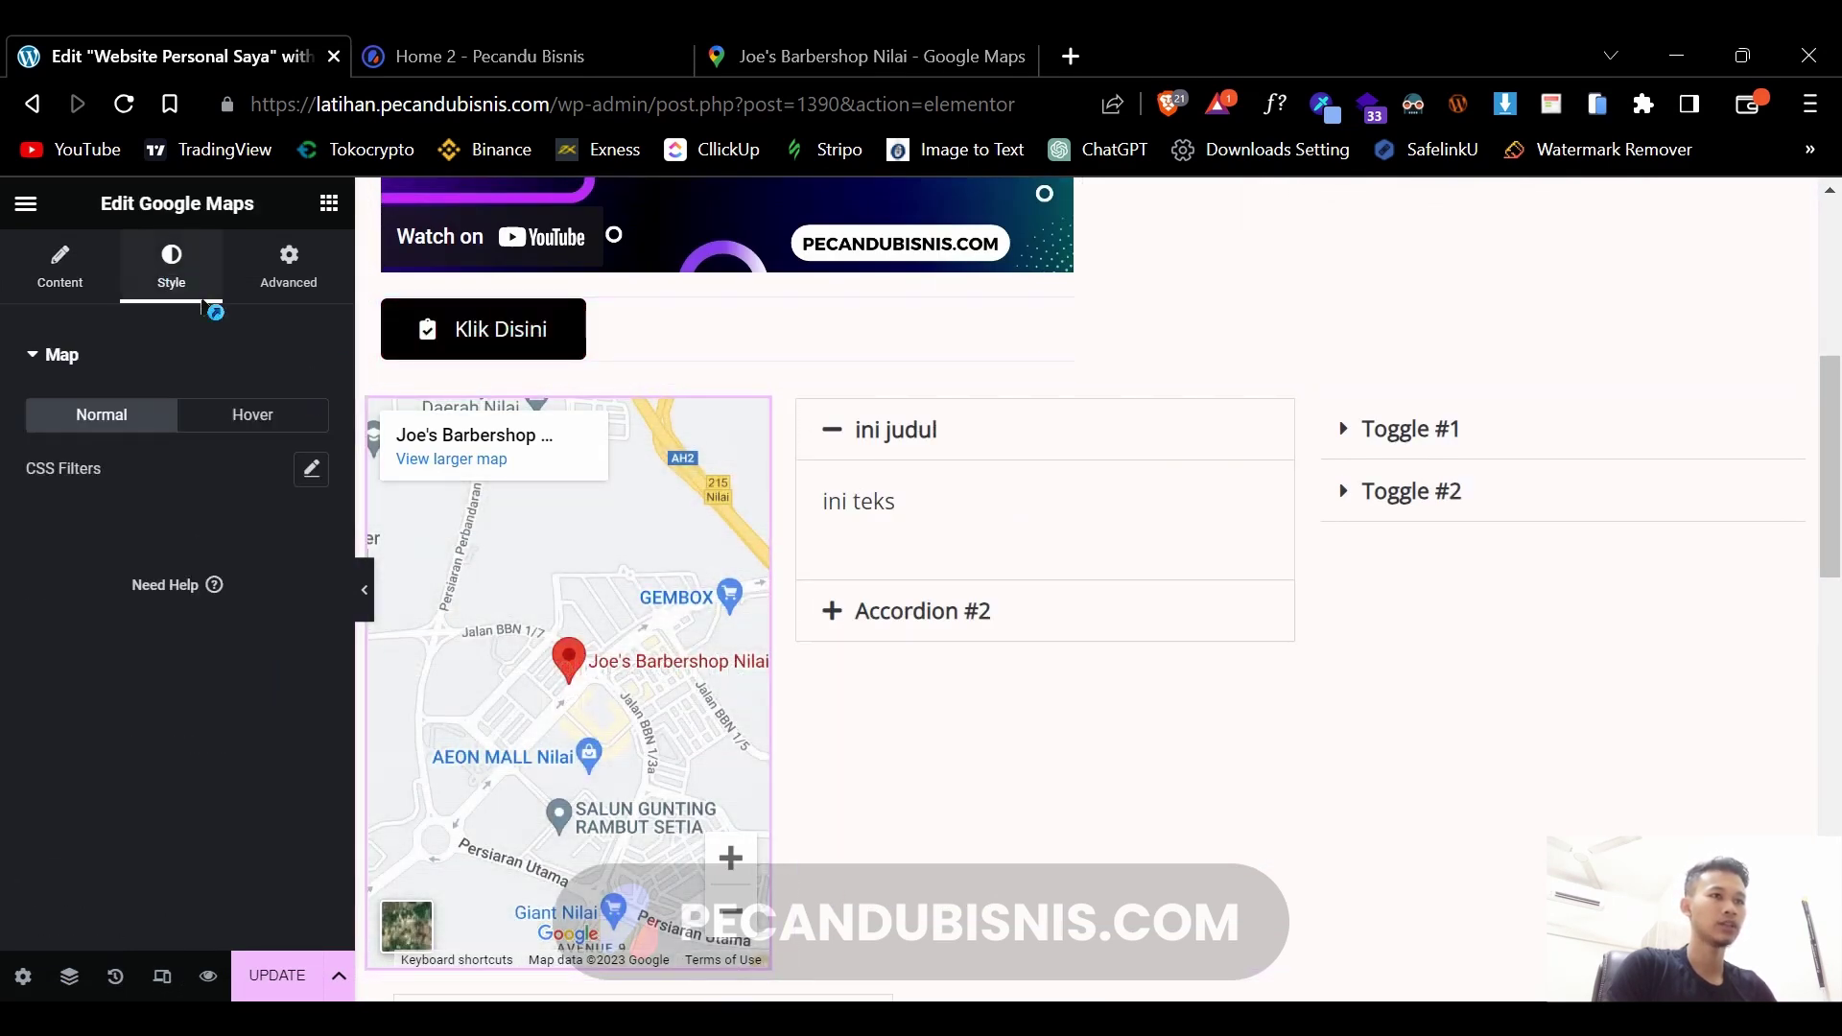
click(289, 261)
- Update the page and open its preview in a new tab
scroll(945, 529, up, 6)
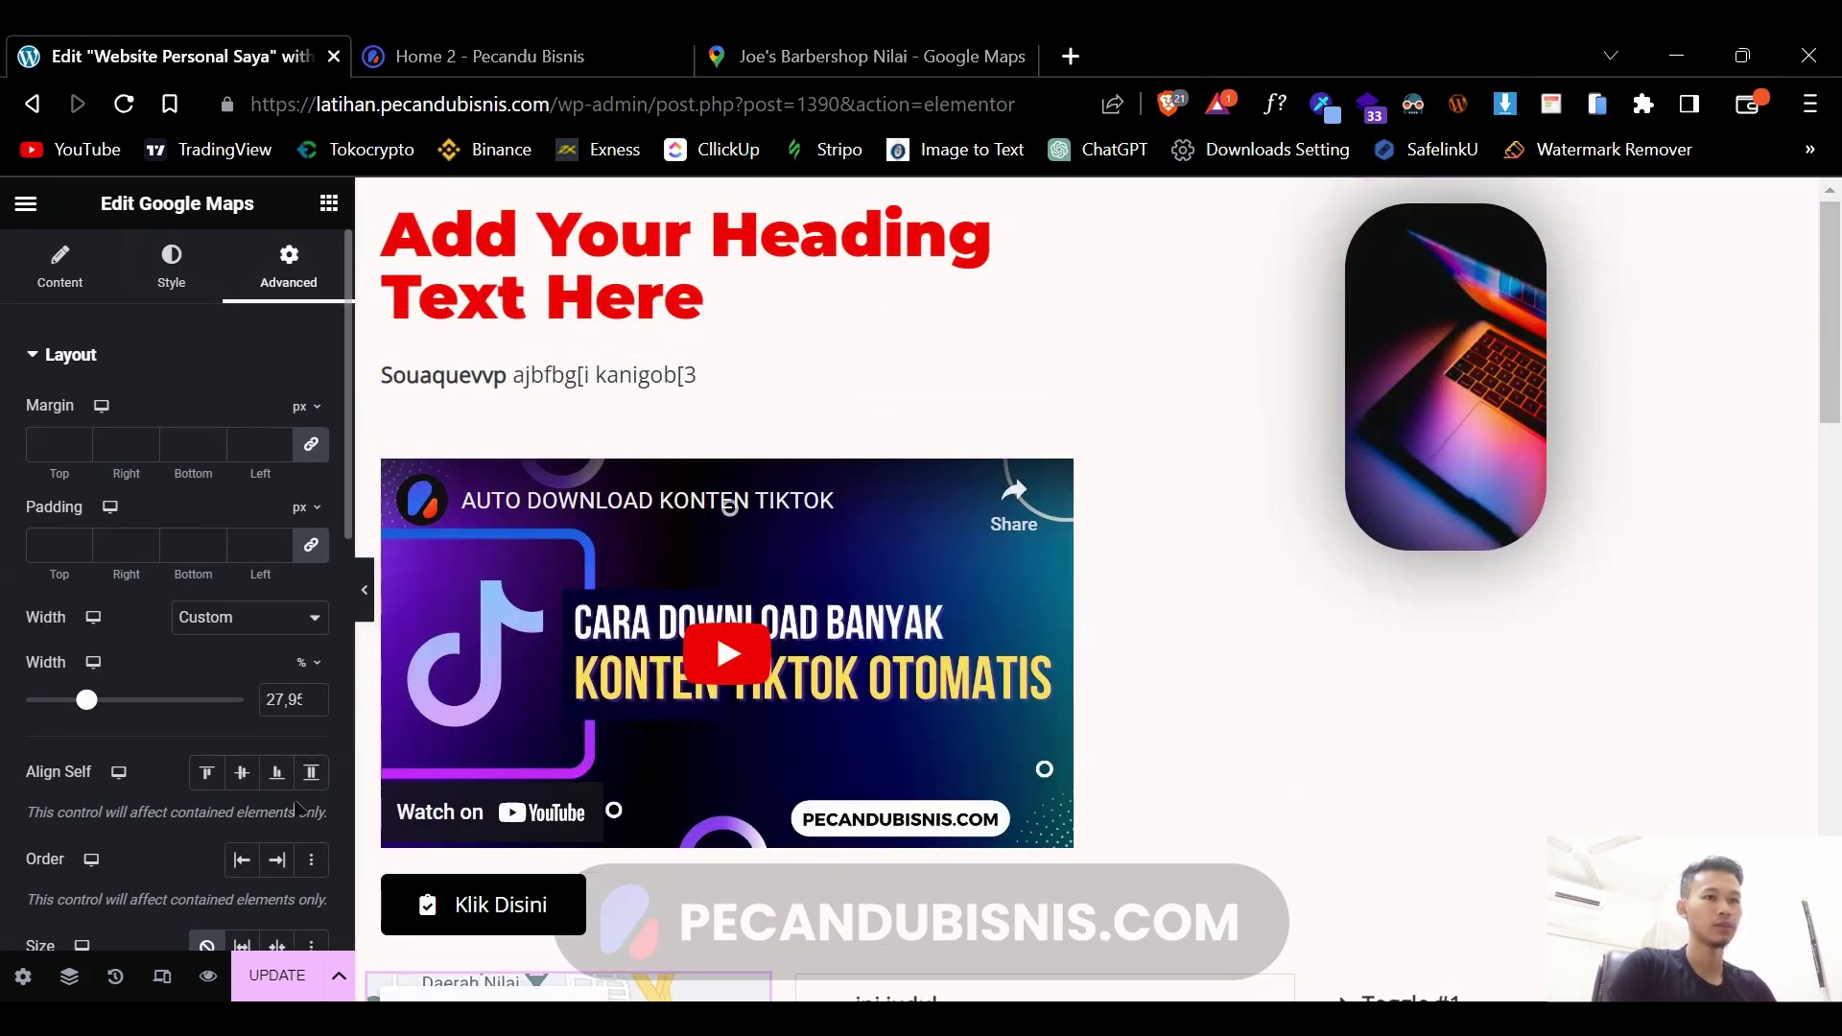
click(293, 967)
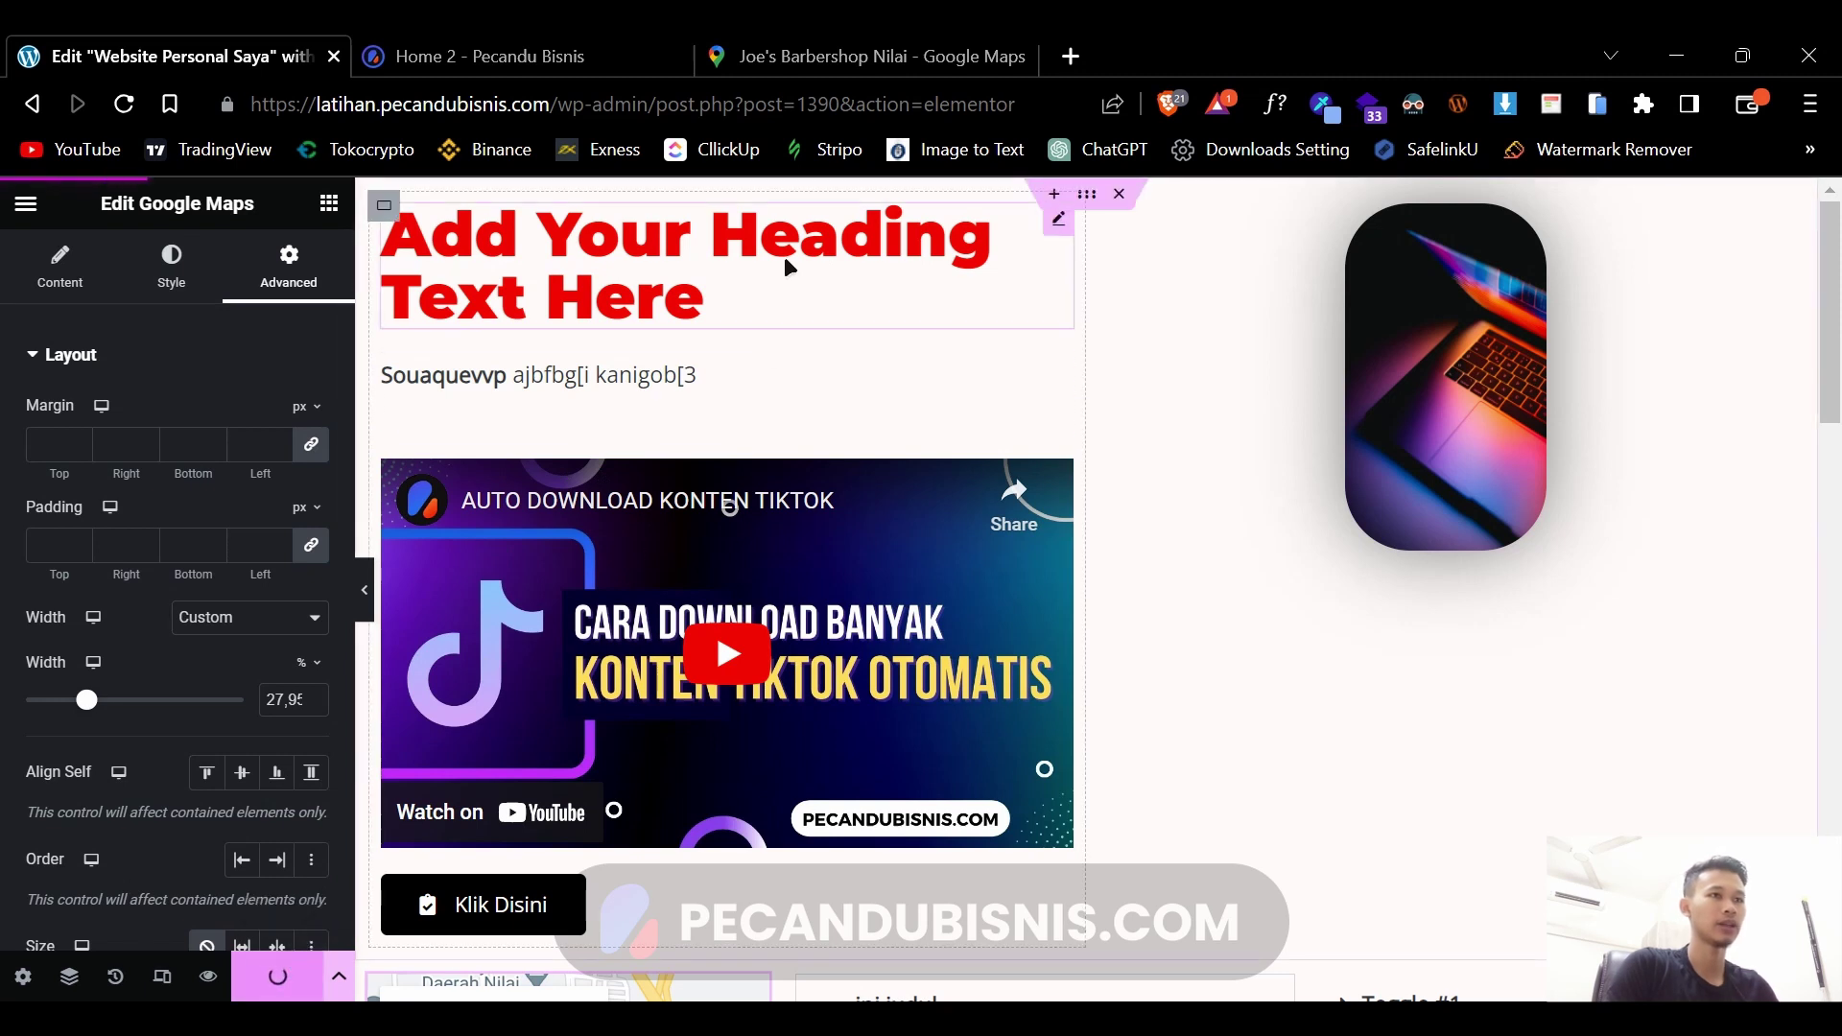
click(209, 976)
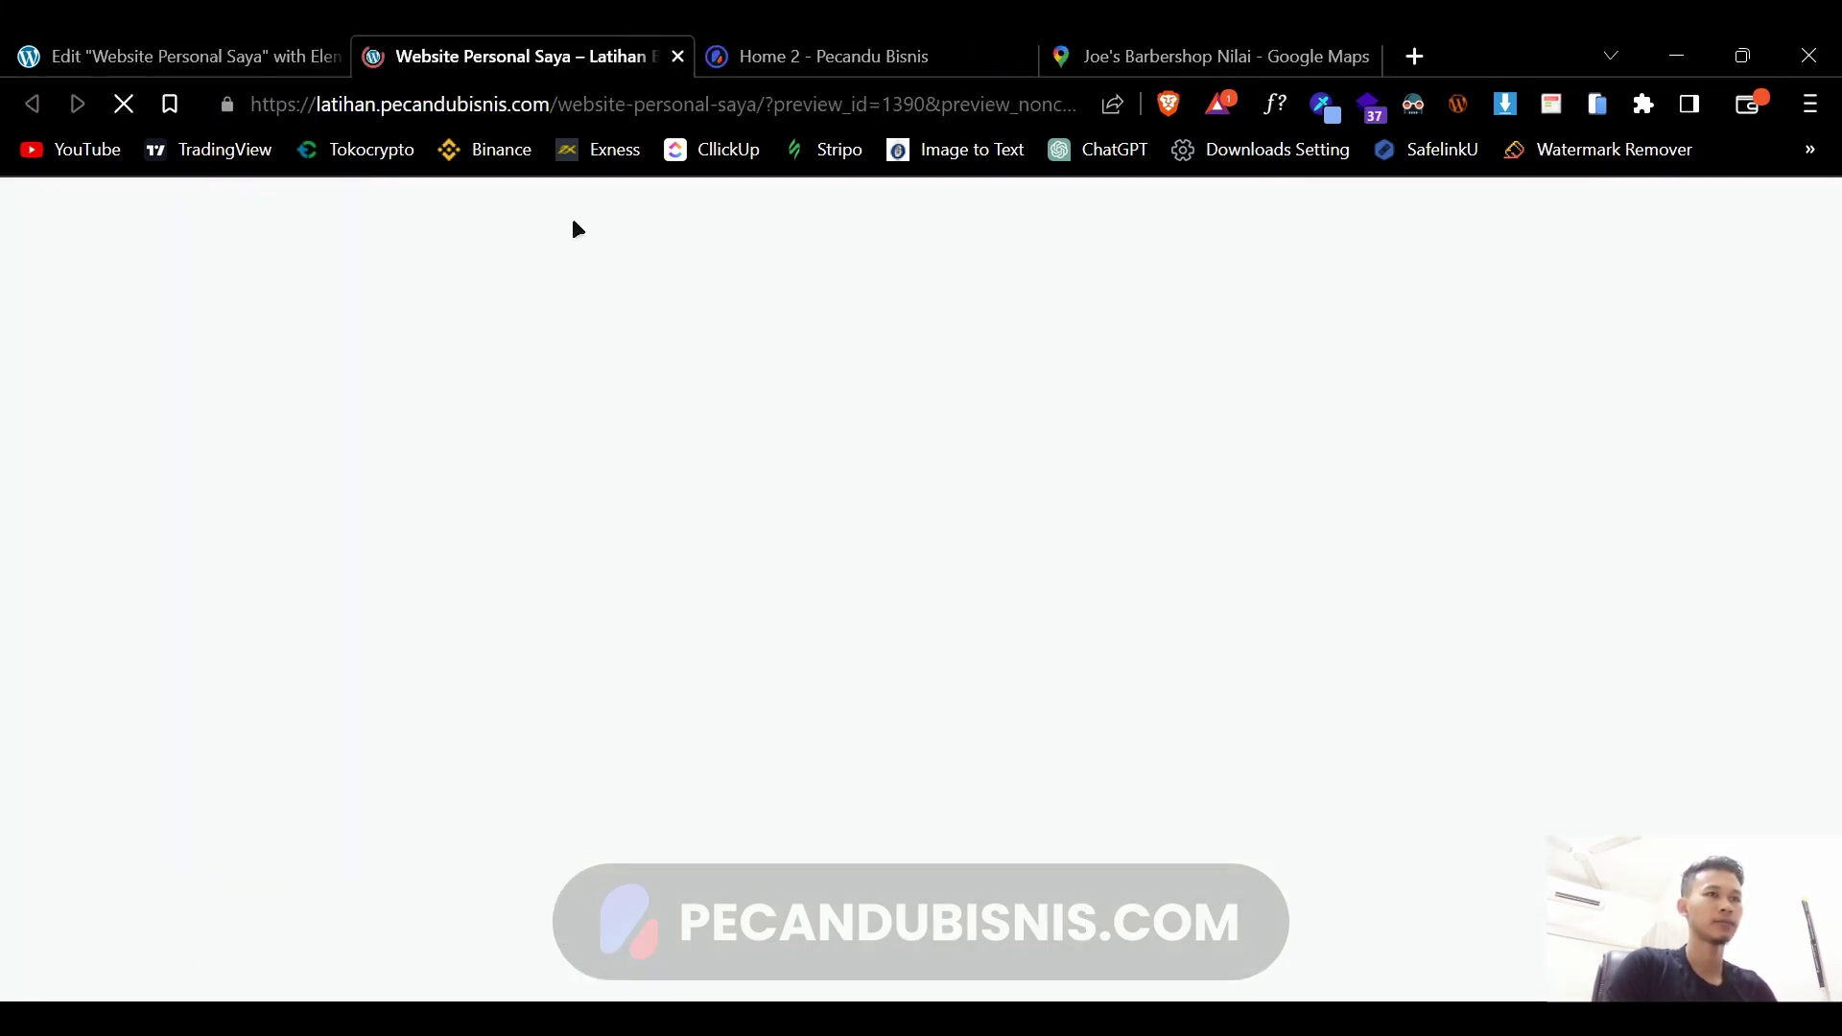
- Review the previewed page's full layout down to its lower sections and close the preview tab
scroll(826, 385, down, 5)
scroll(825, 385, up, 5)
scroll(831, 386, down, 6)
scroll(832, 385, down, 4)
scroll(833, 386, up, 10)
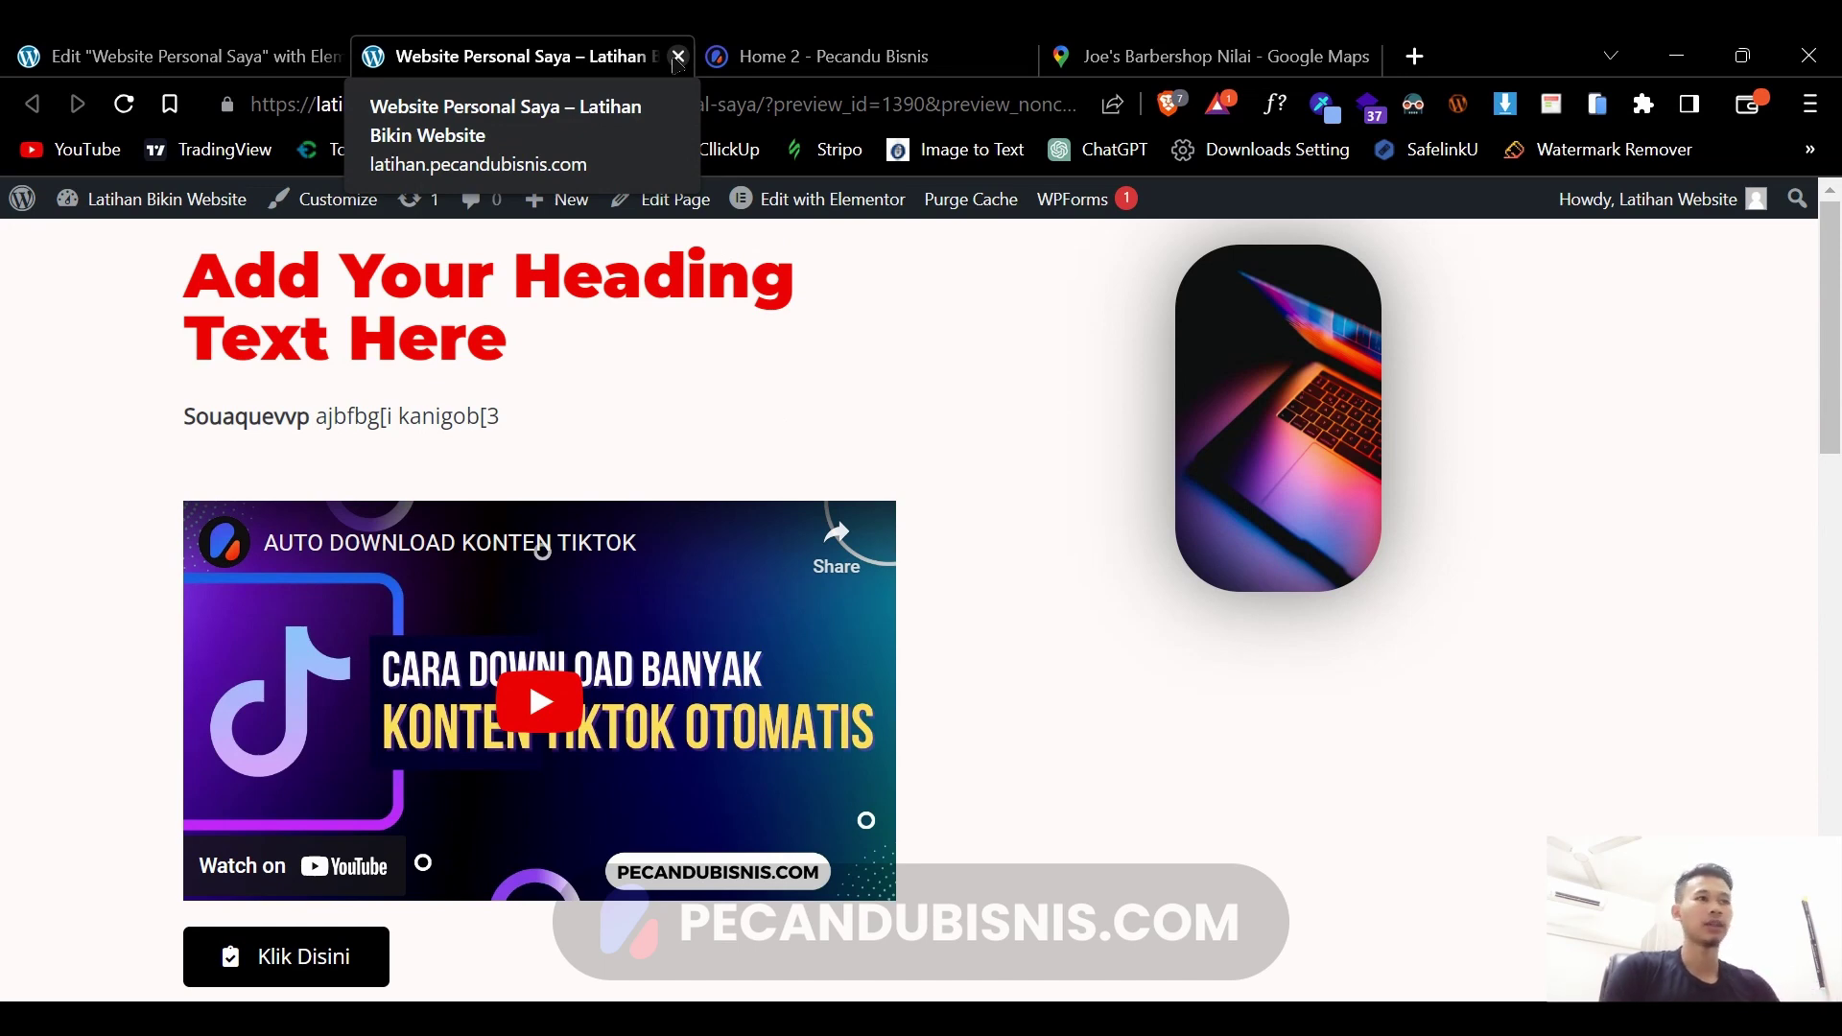
click(678, 56)
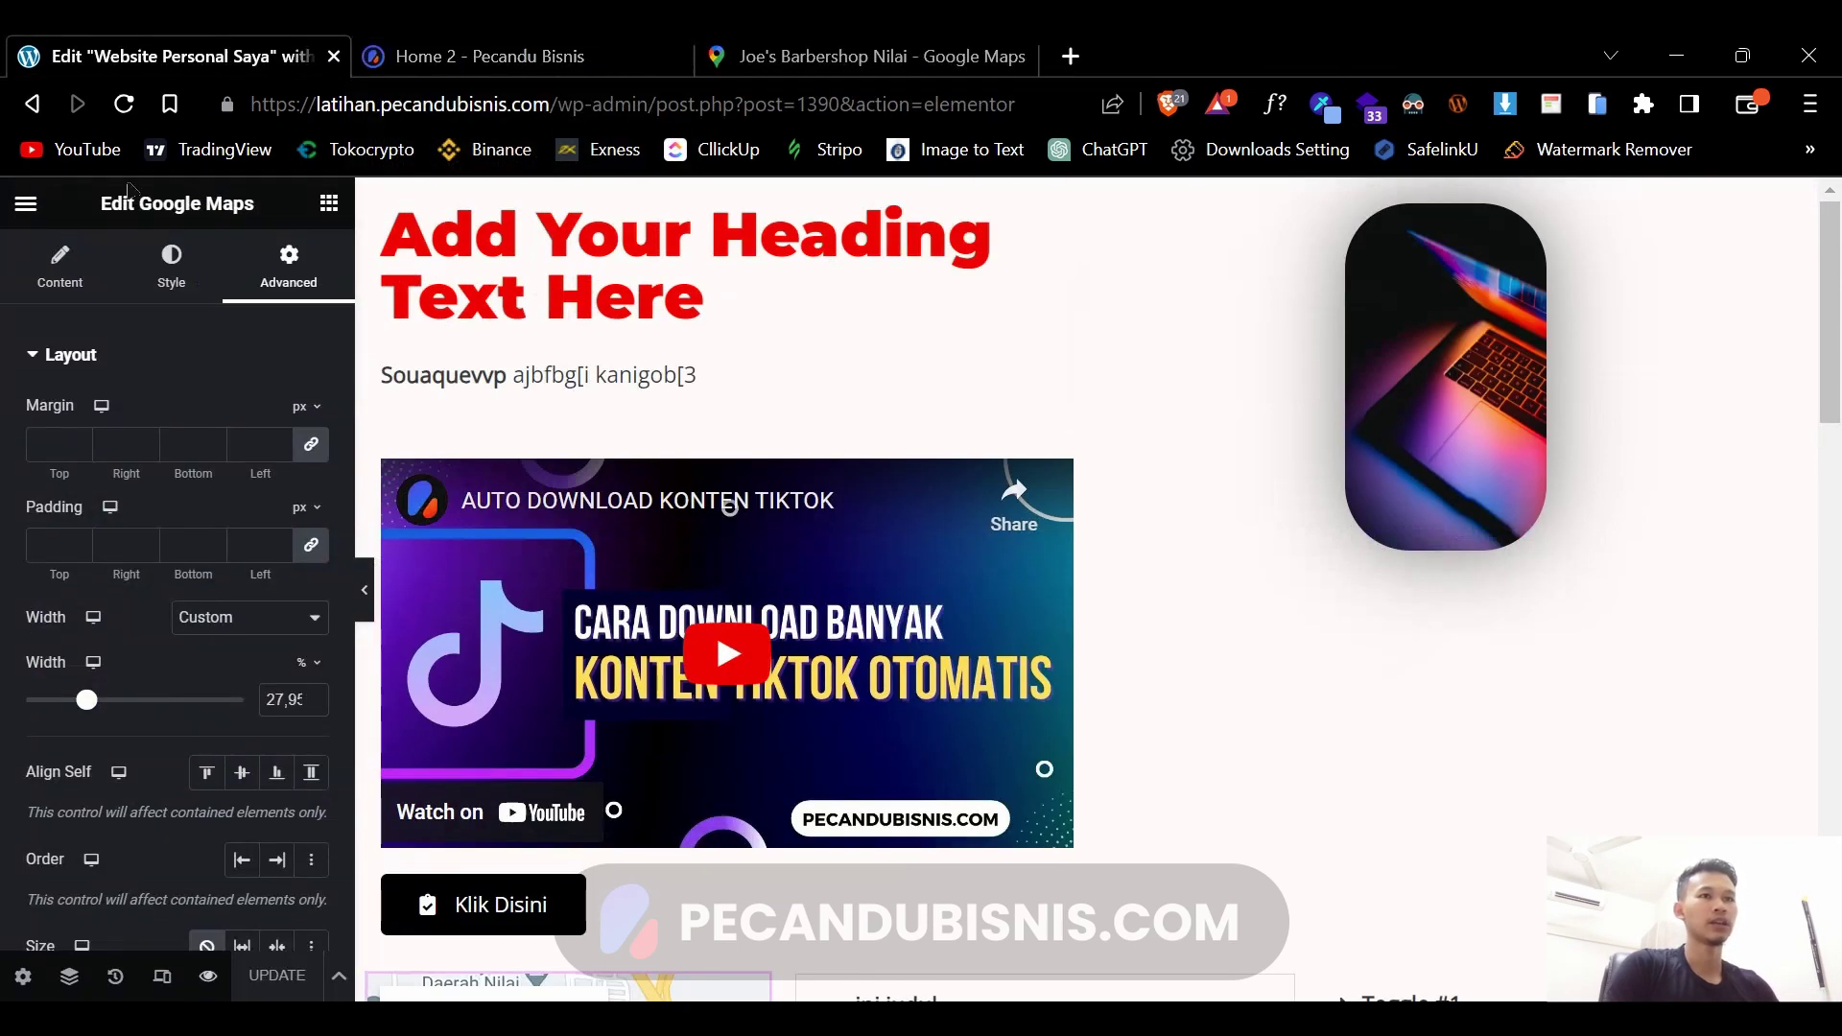
- Exit Elementor to the WordPress page editor and preview the page in a new tab
click(26, 204)
click(149, 700)
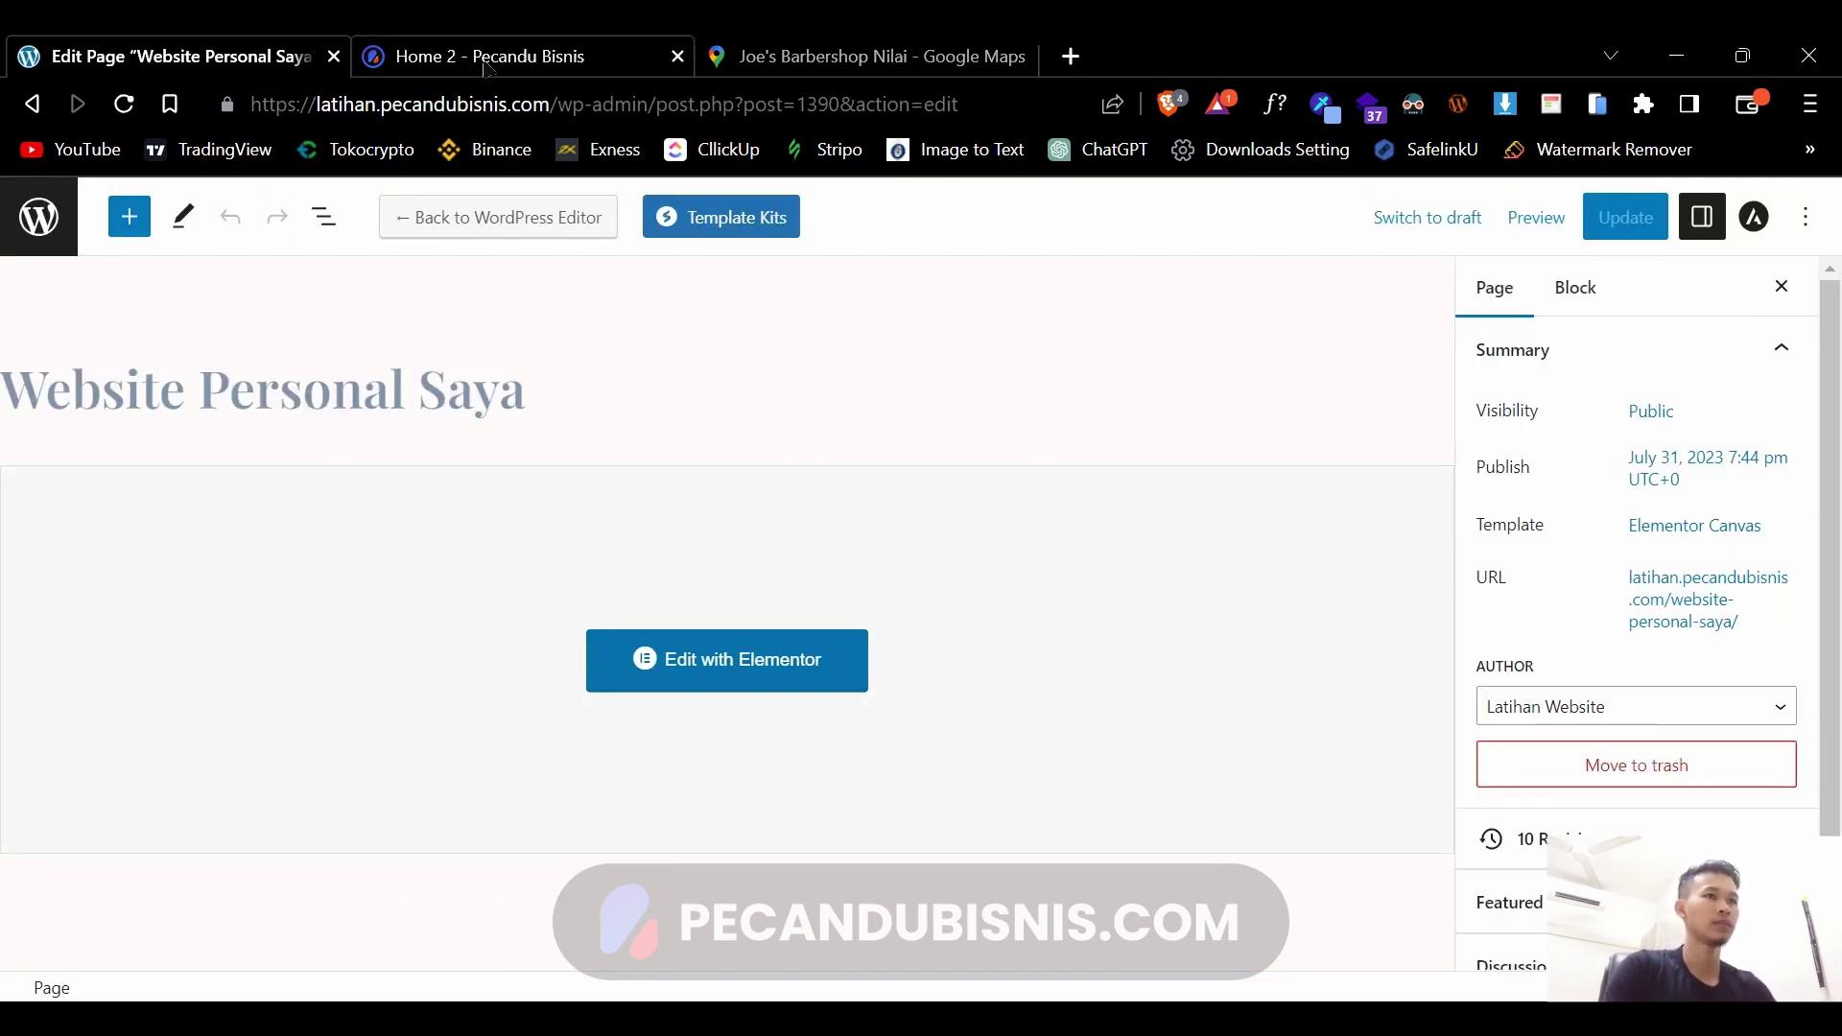
click(1536, 219)
click(1454, 455)
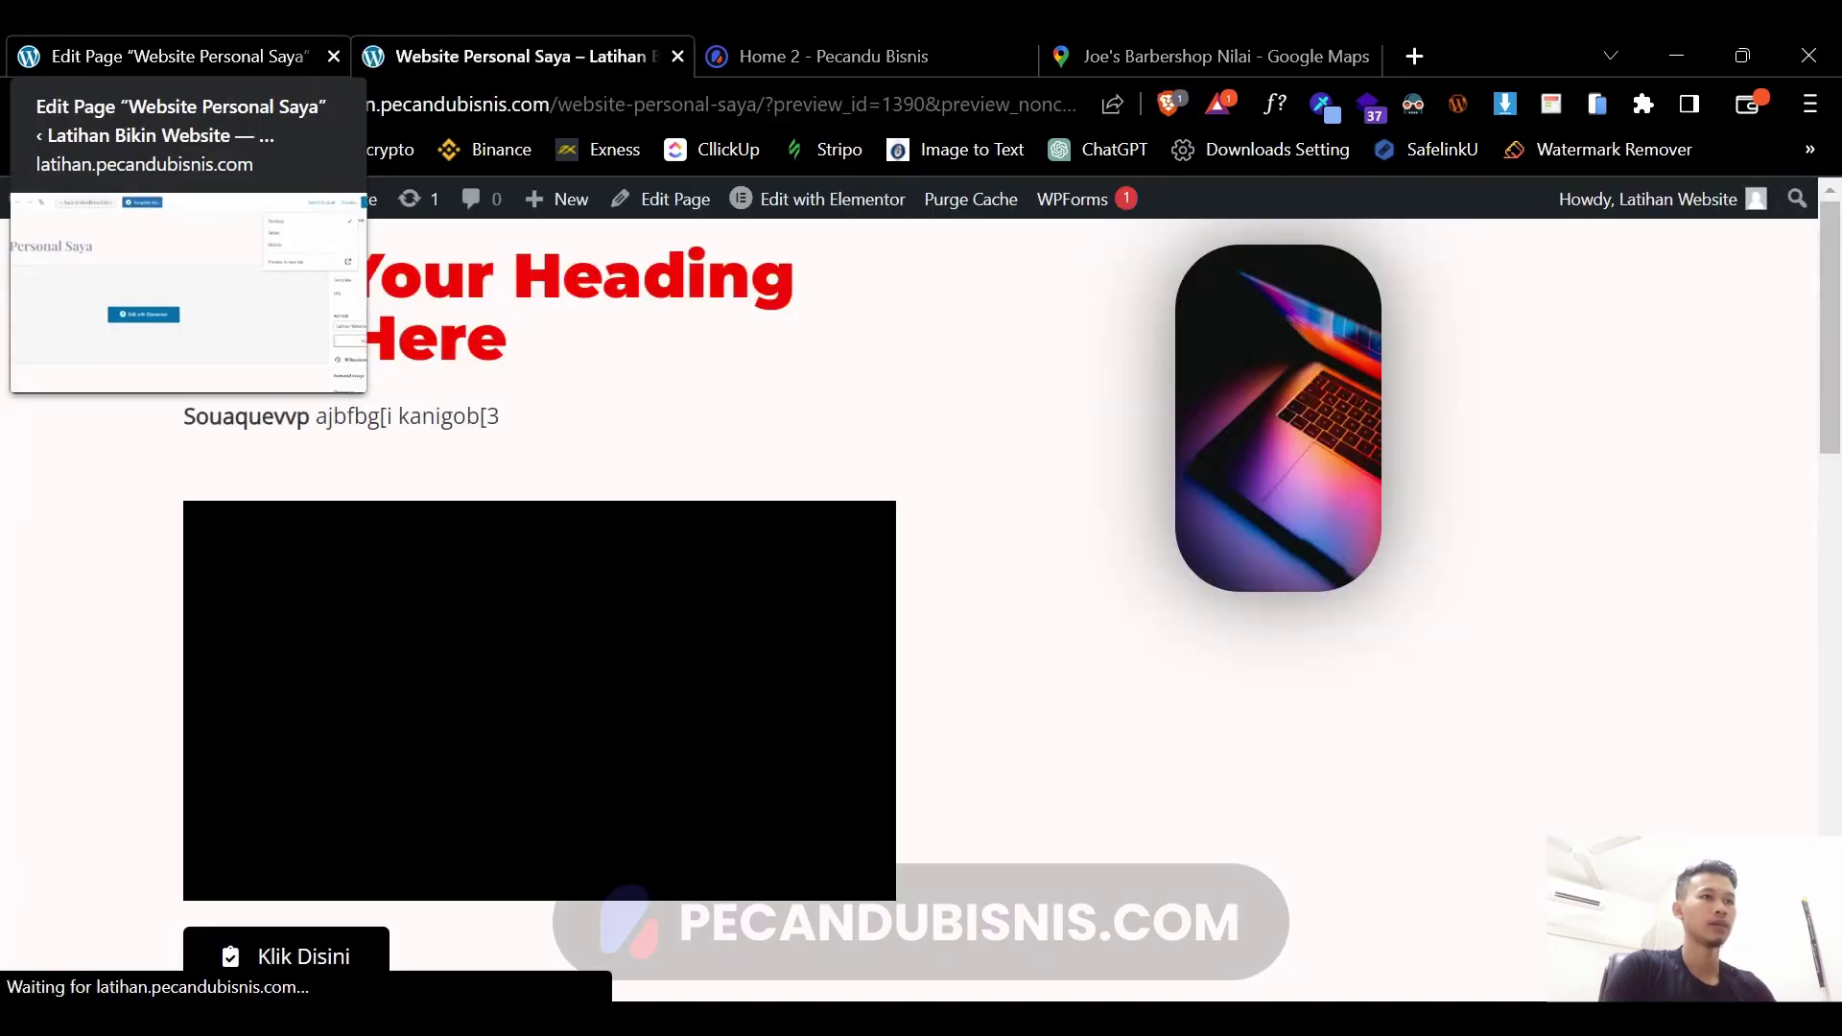
click(163, 55)
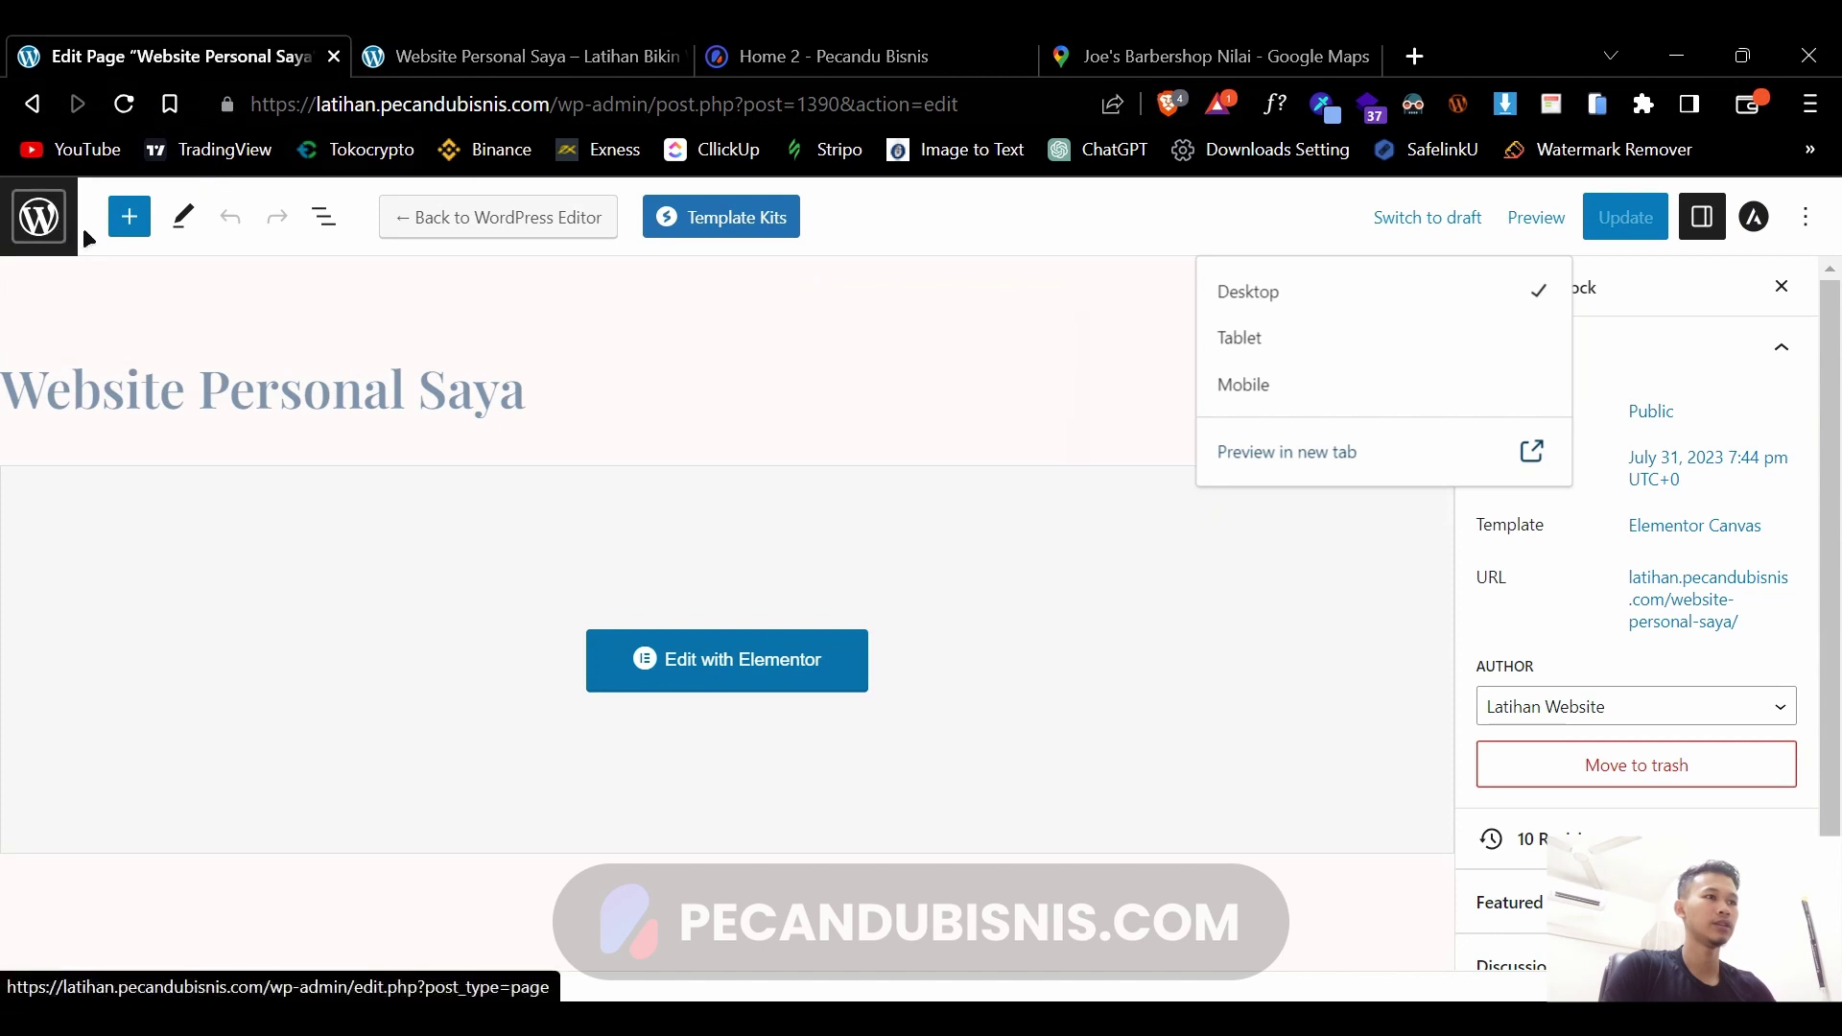
click(1010, 240)
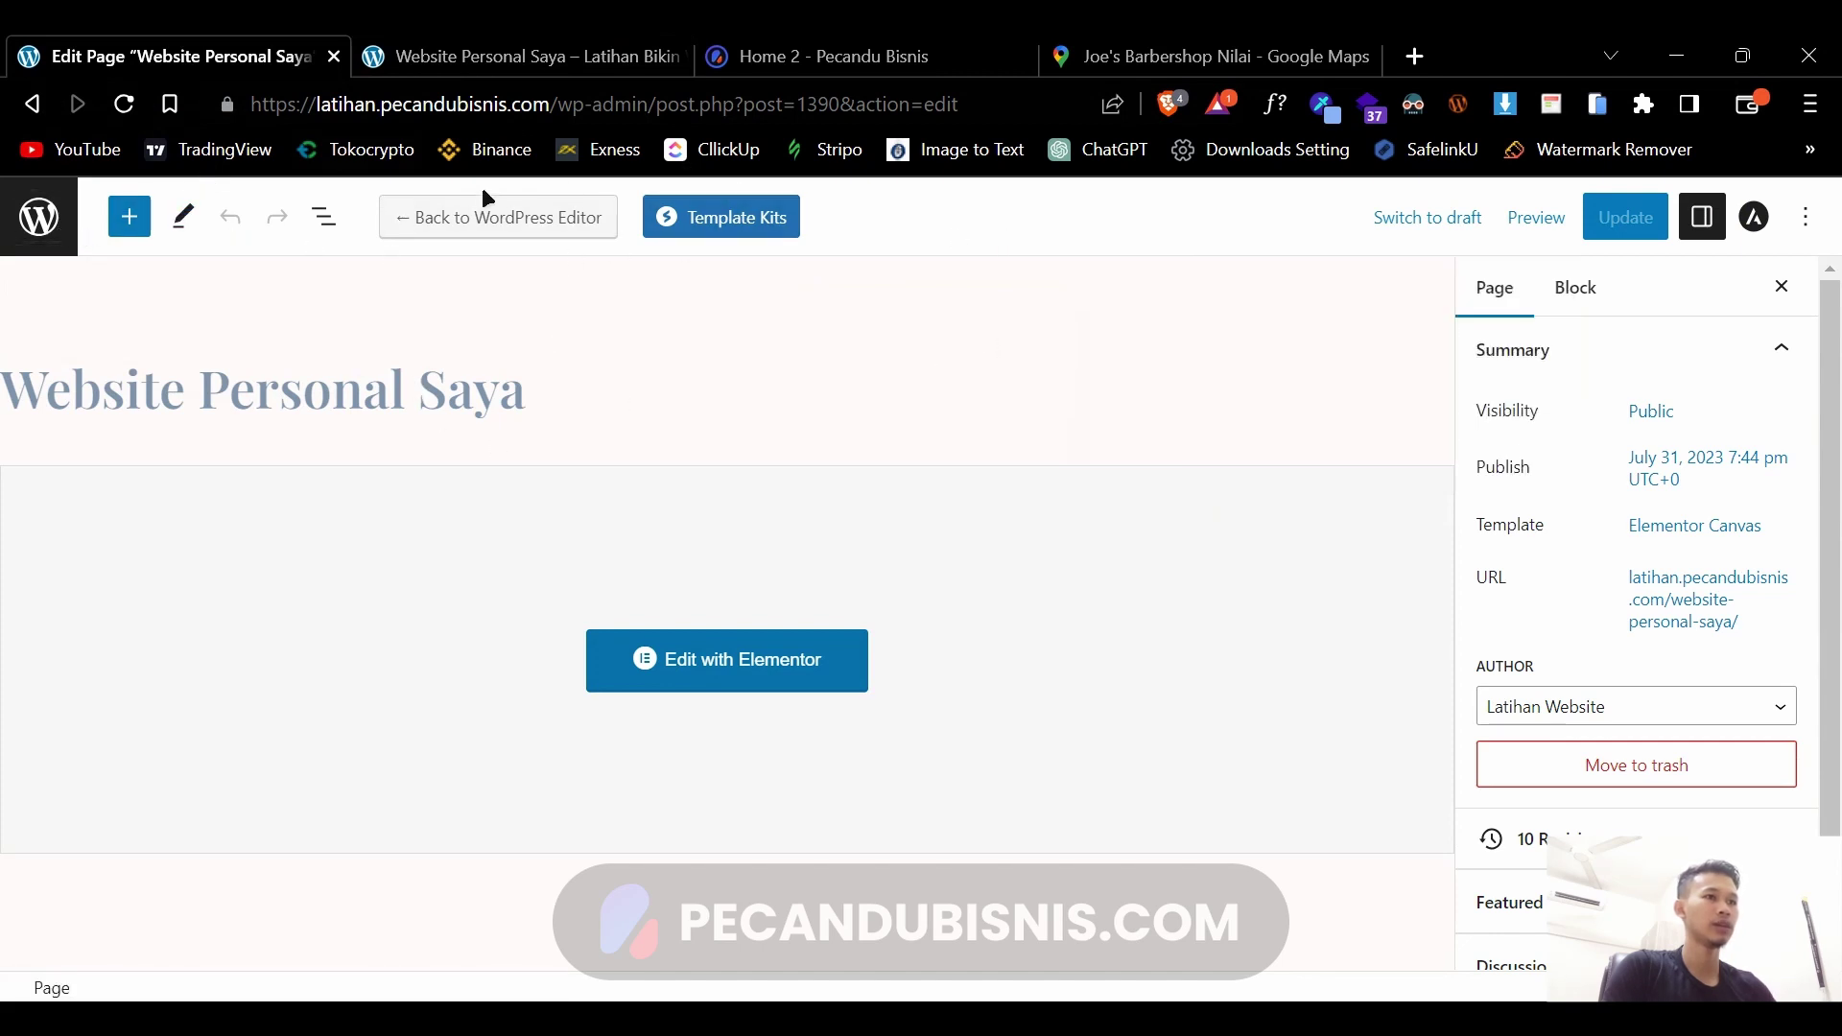
click(518, 56)
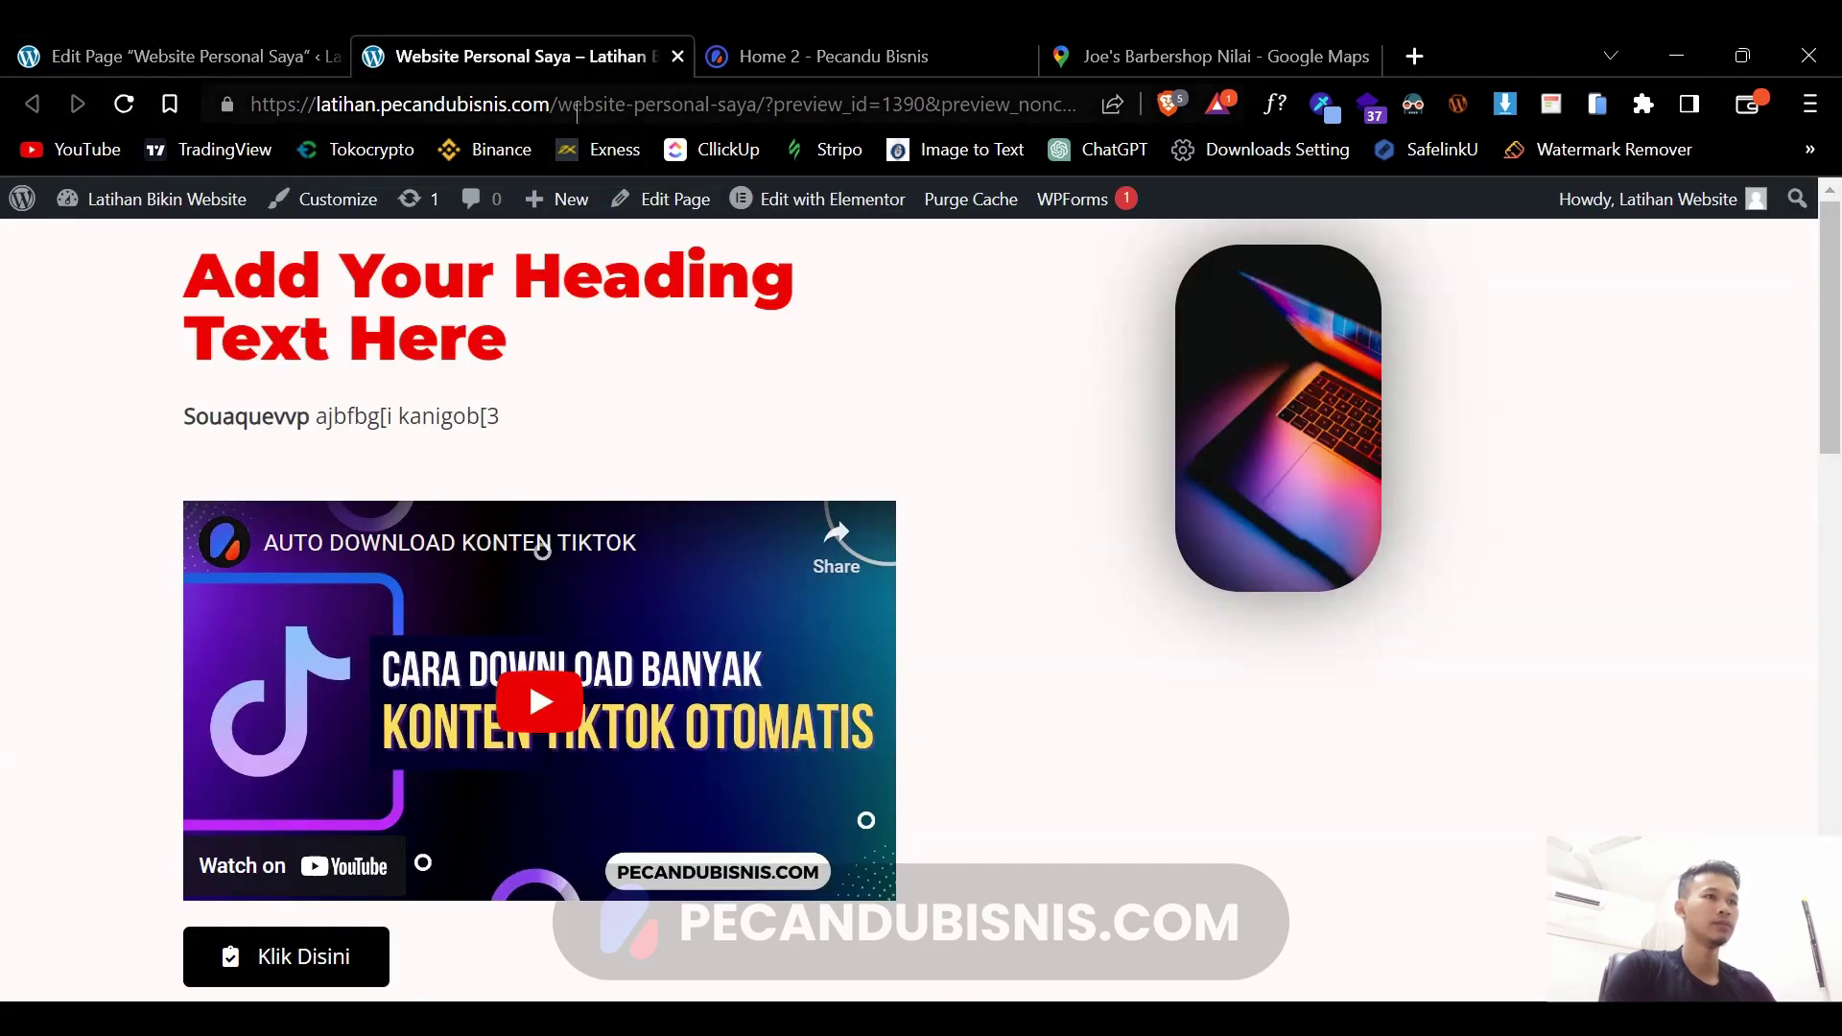
drag(760, 105, 1209, 110)
text(ue)
key(Delete)
key(Delete)
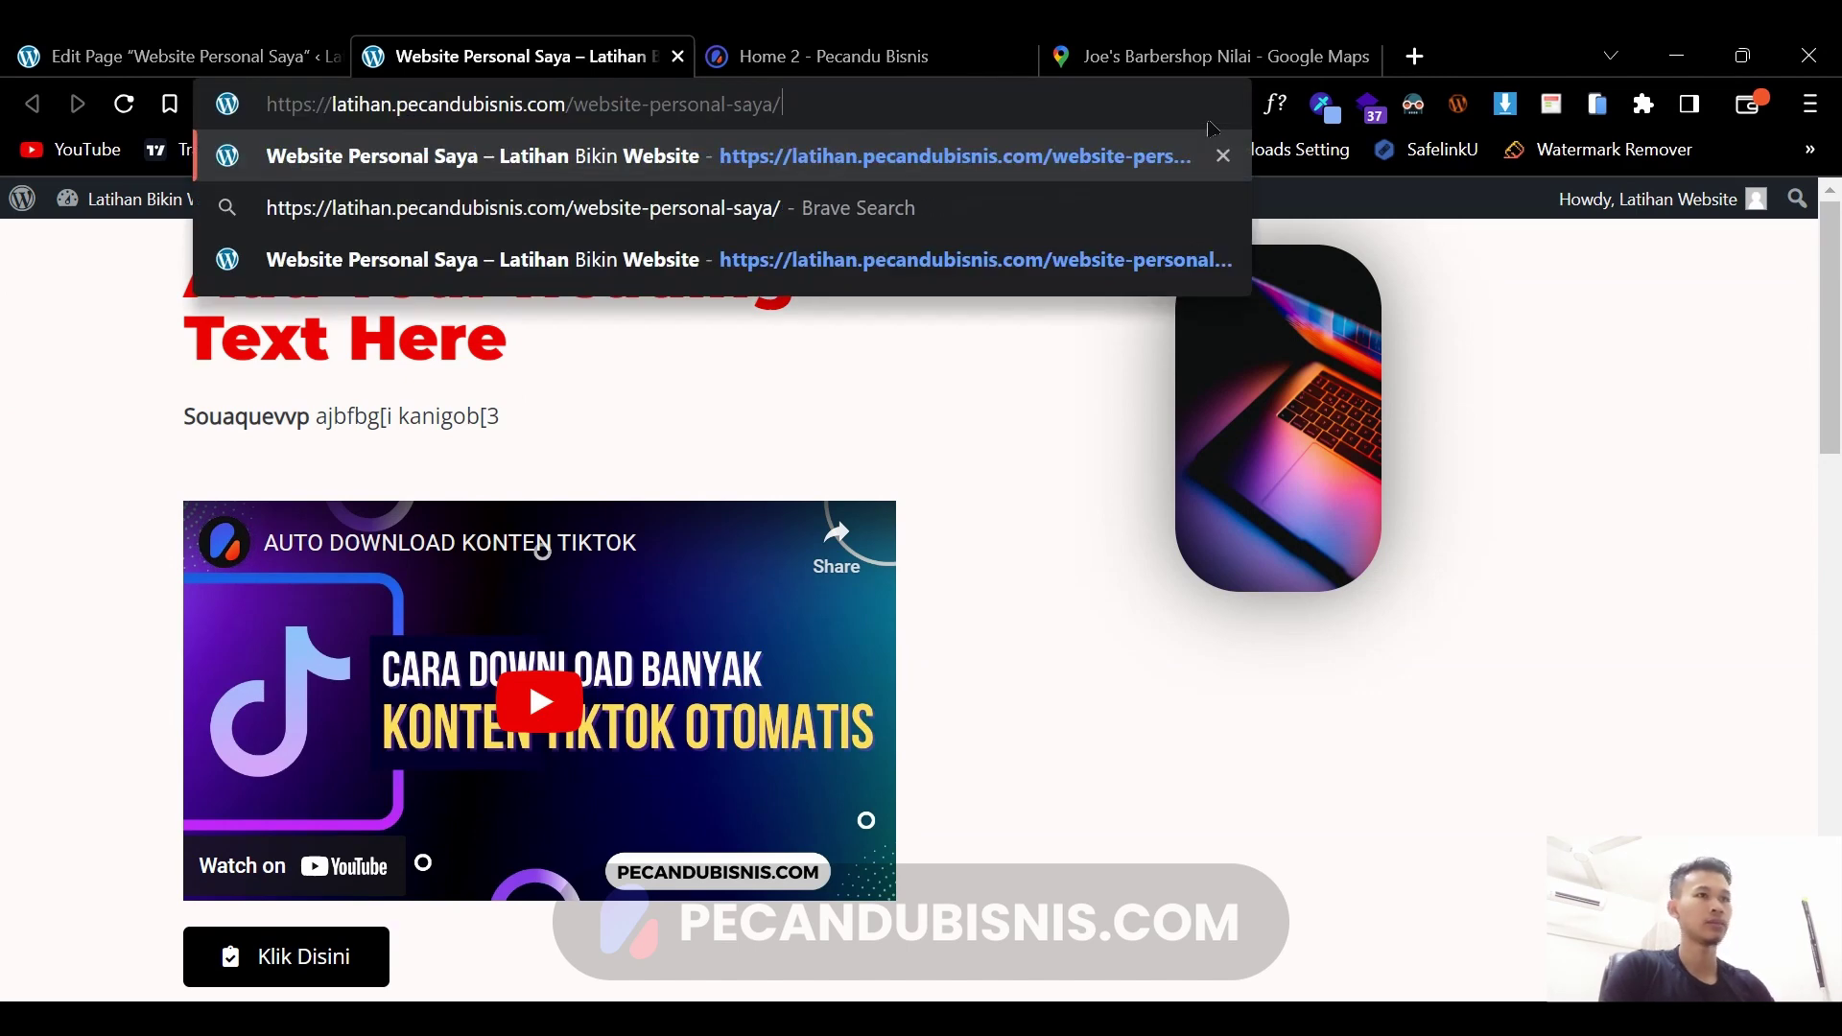
- Copy the site's base address and open the home page latihan.pecandubisnis.com in a new tab
drag(572, 104, 233, 201)
key(ctrl+c)
key(ctrl+t)
key(ctrl+v)
key(Return)
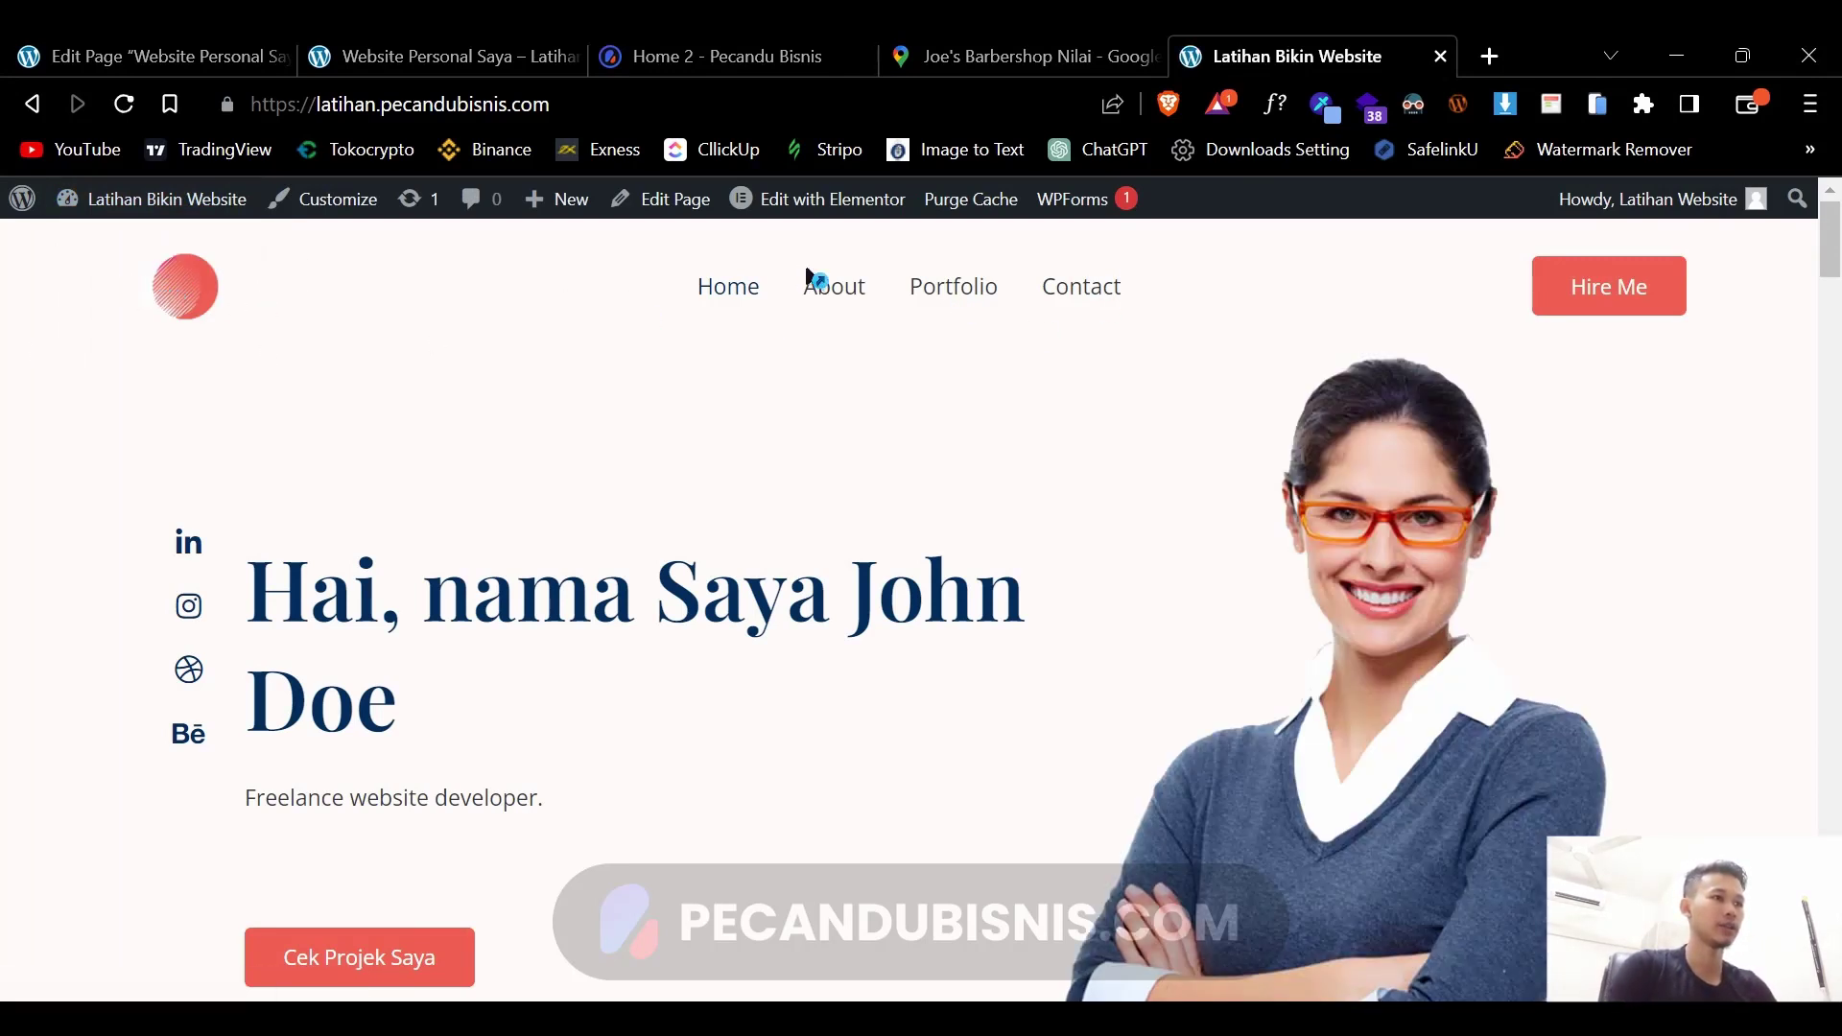
- Review the site's home page from its header down to the footer and return to its beginning
scroll(764, 423, down, 15)
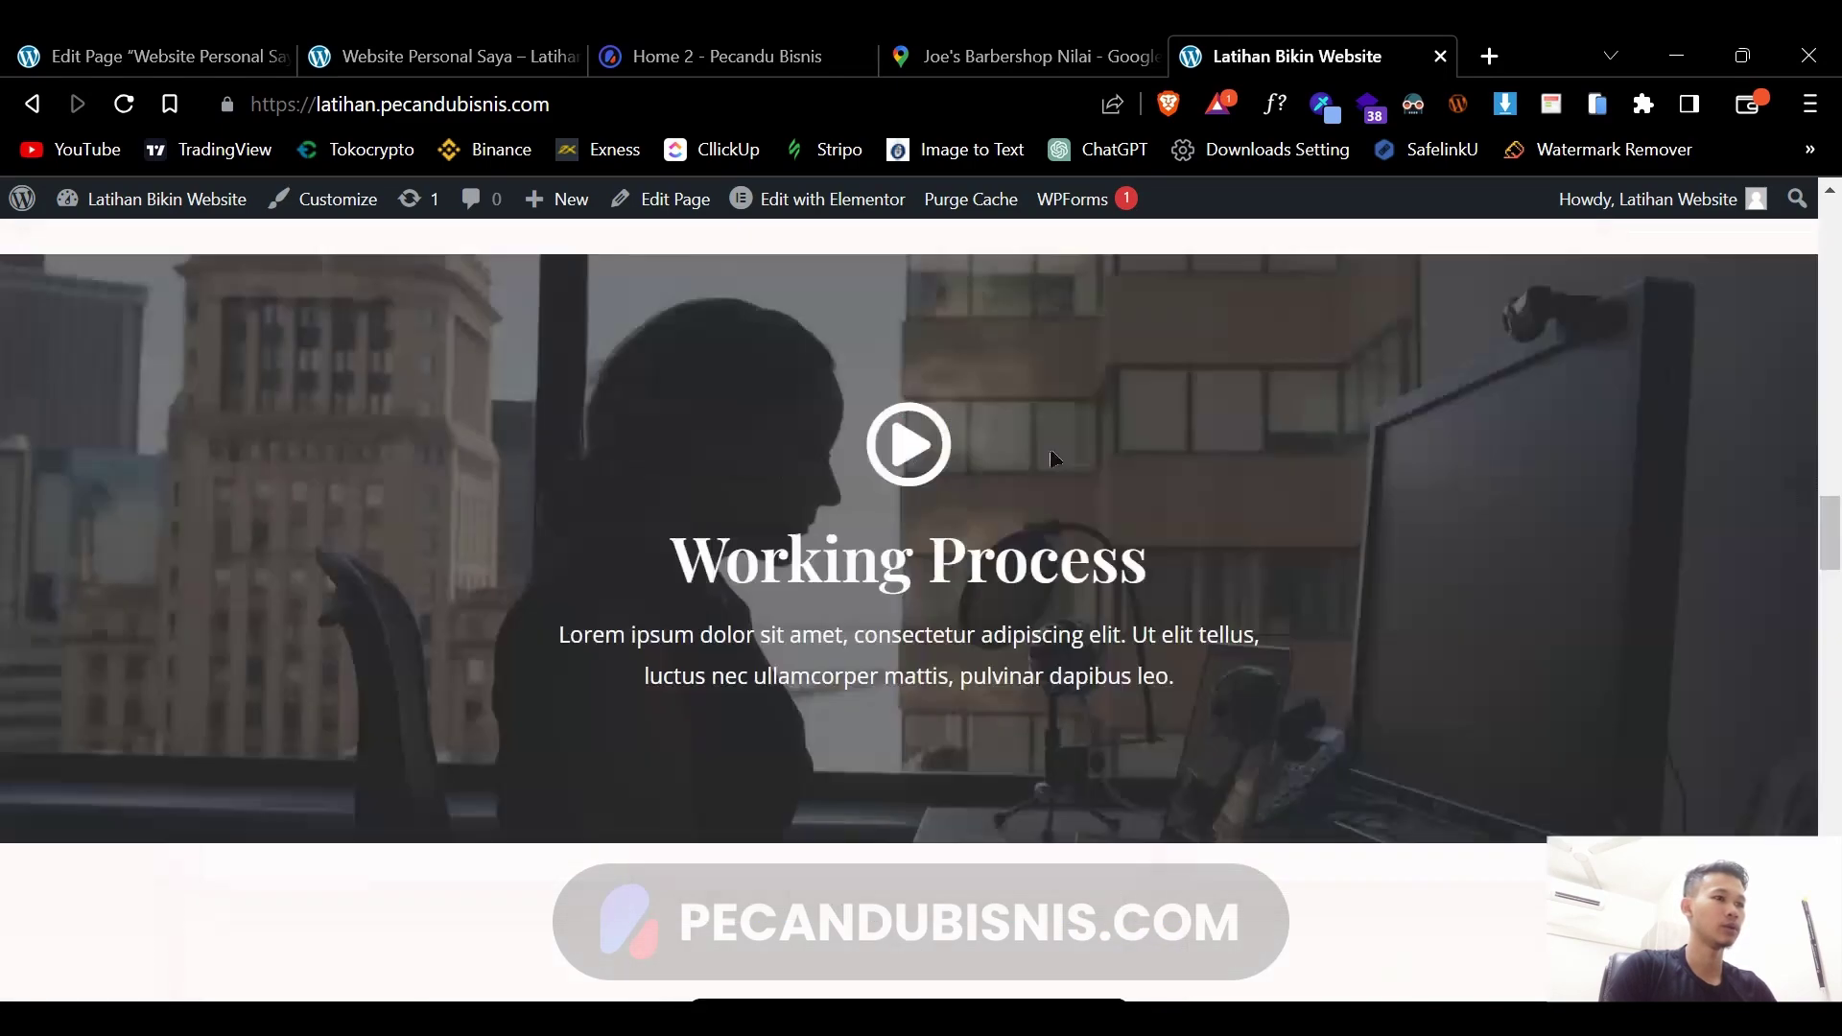
scroll(1052, 459, down, 15)
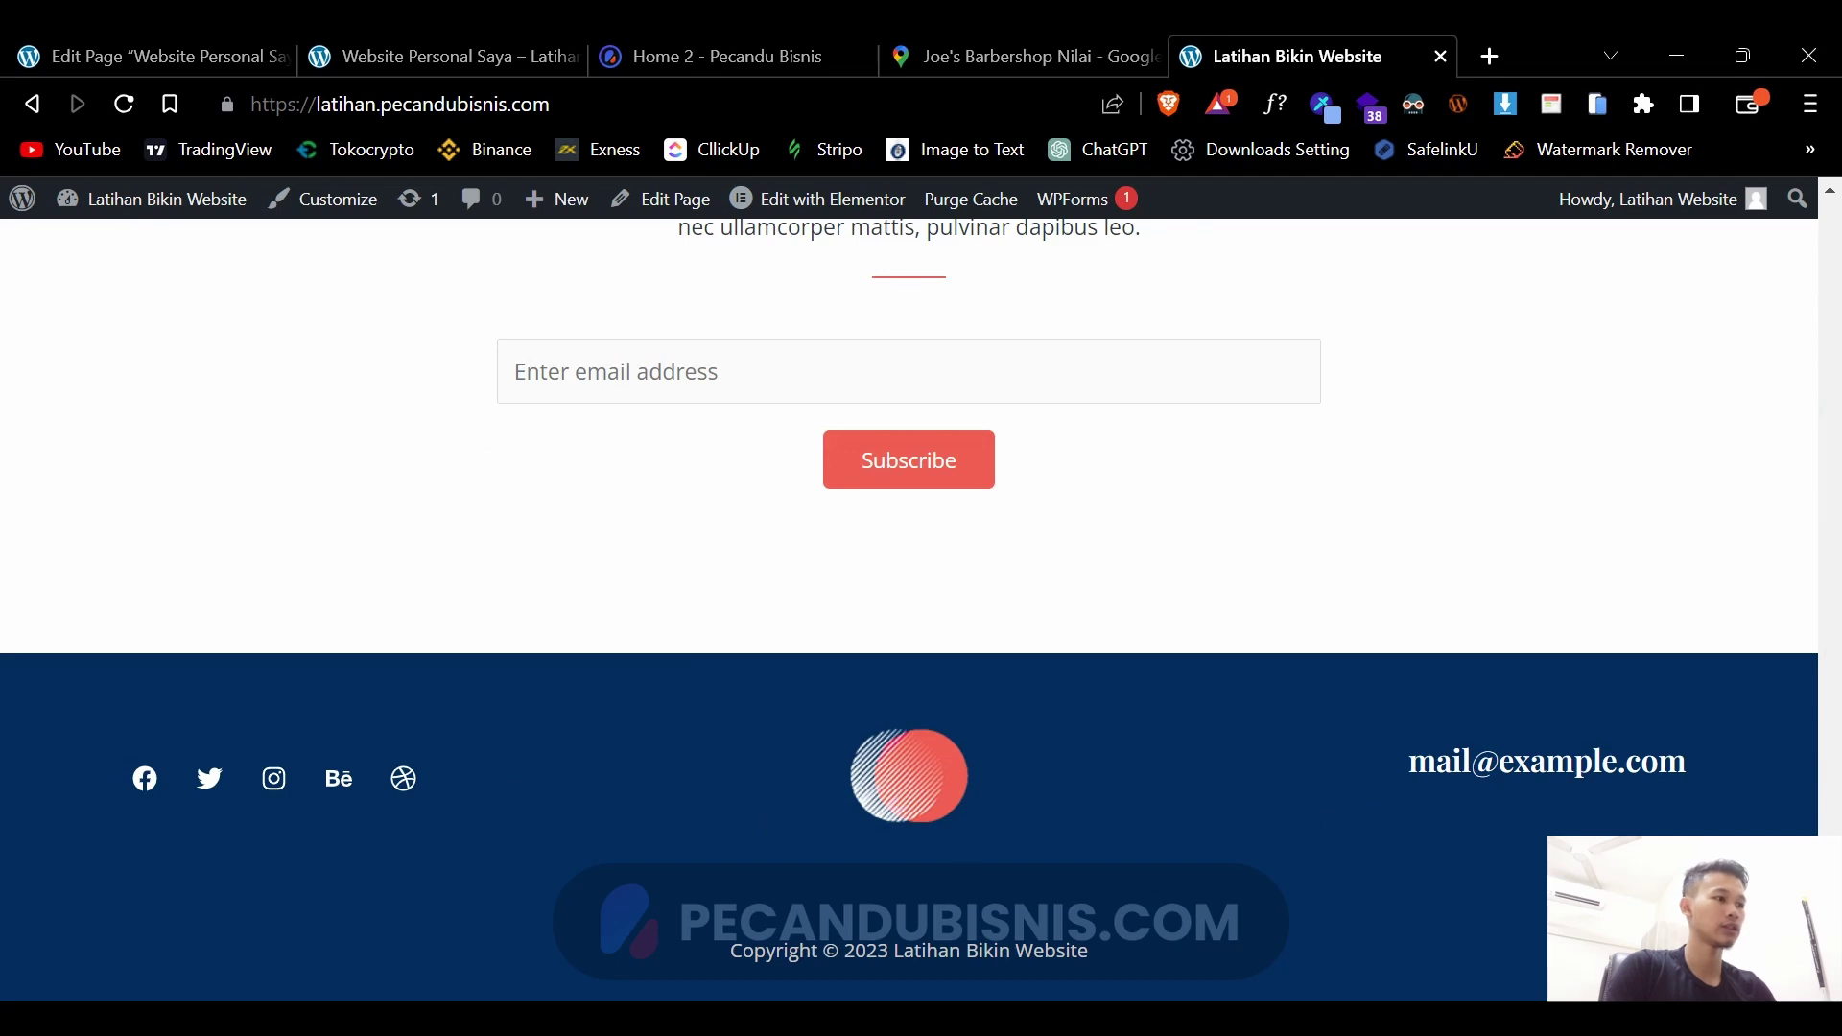
scroll(909, 575, up, 3)
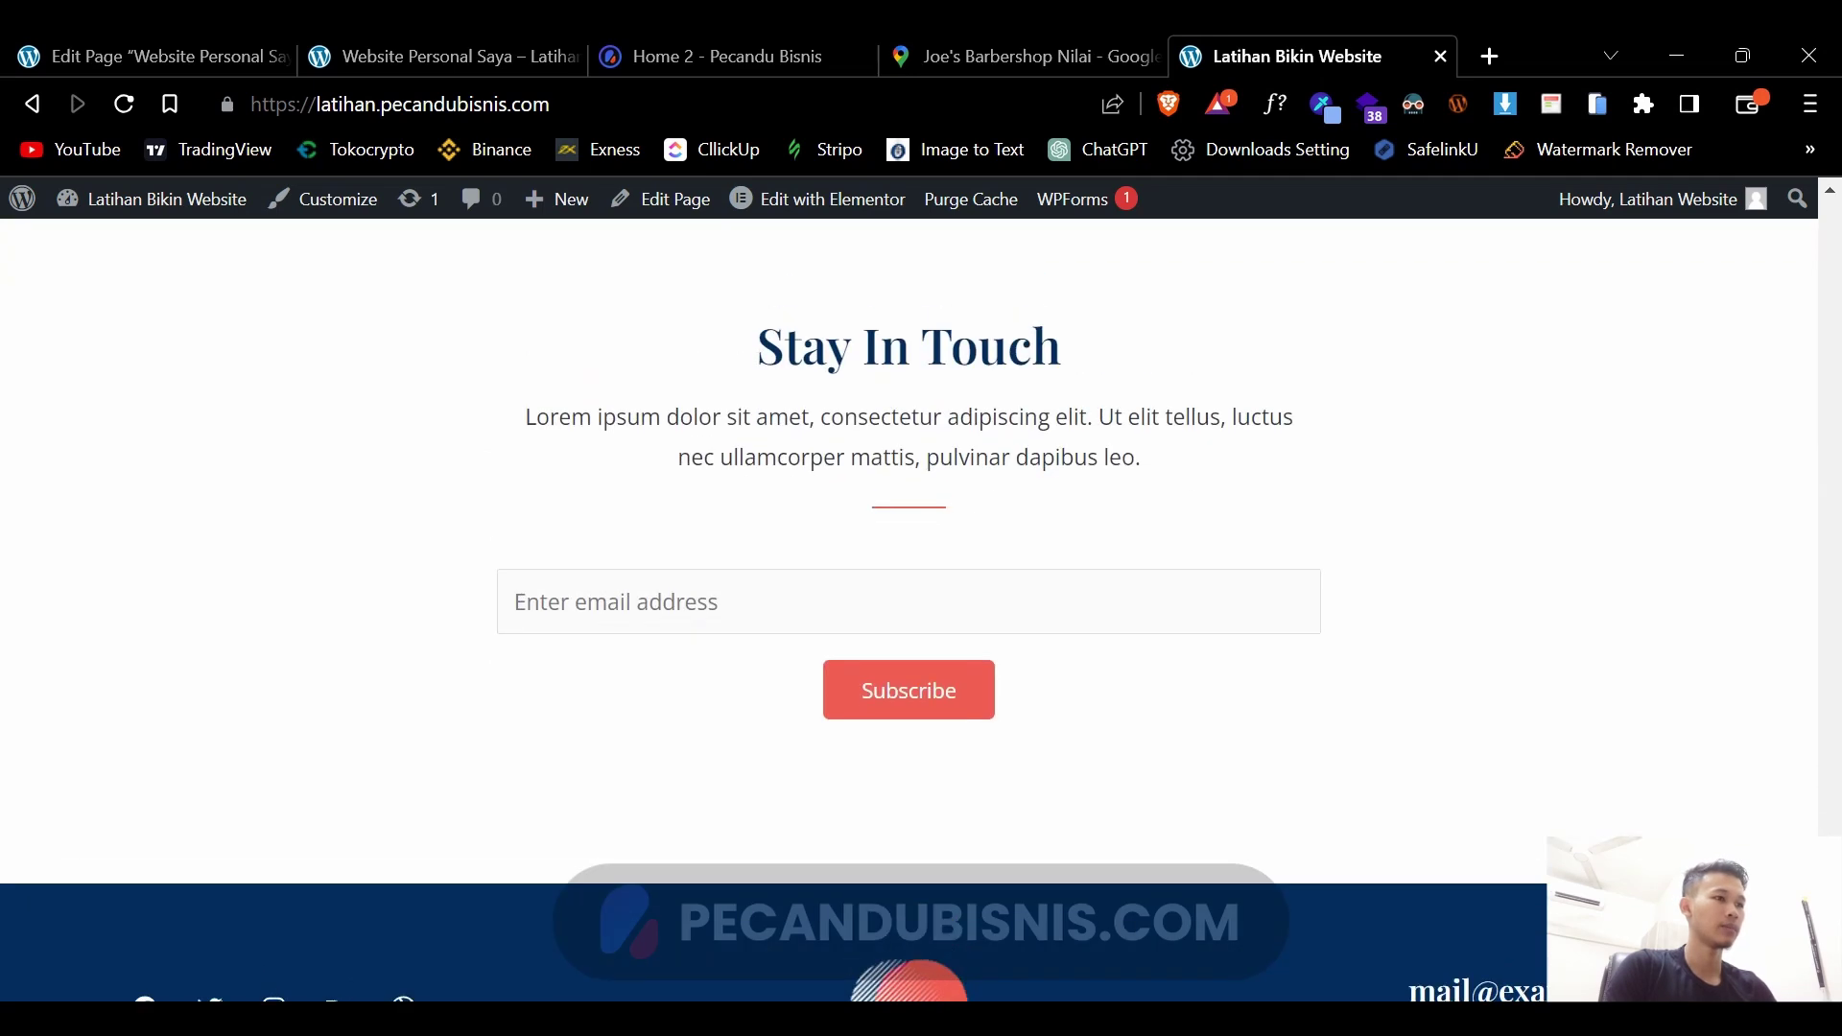
scroll(1209, 785, down, 3)
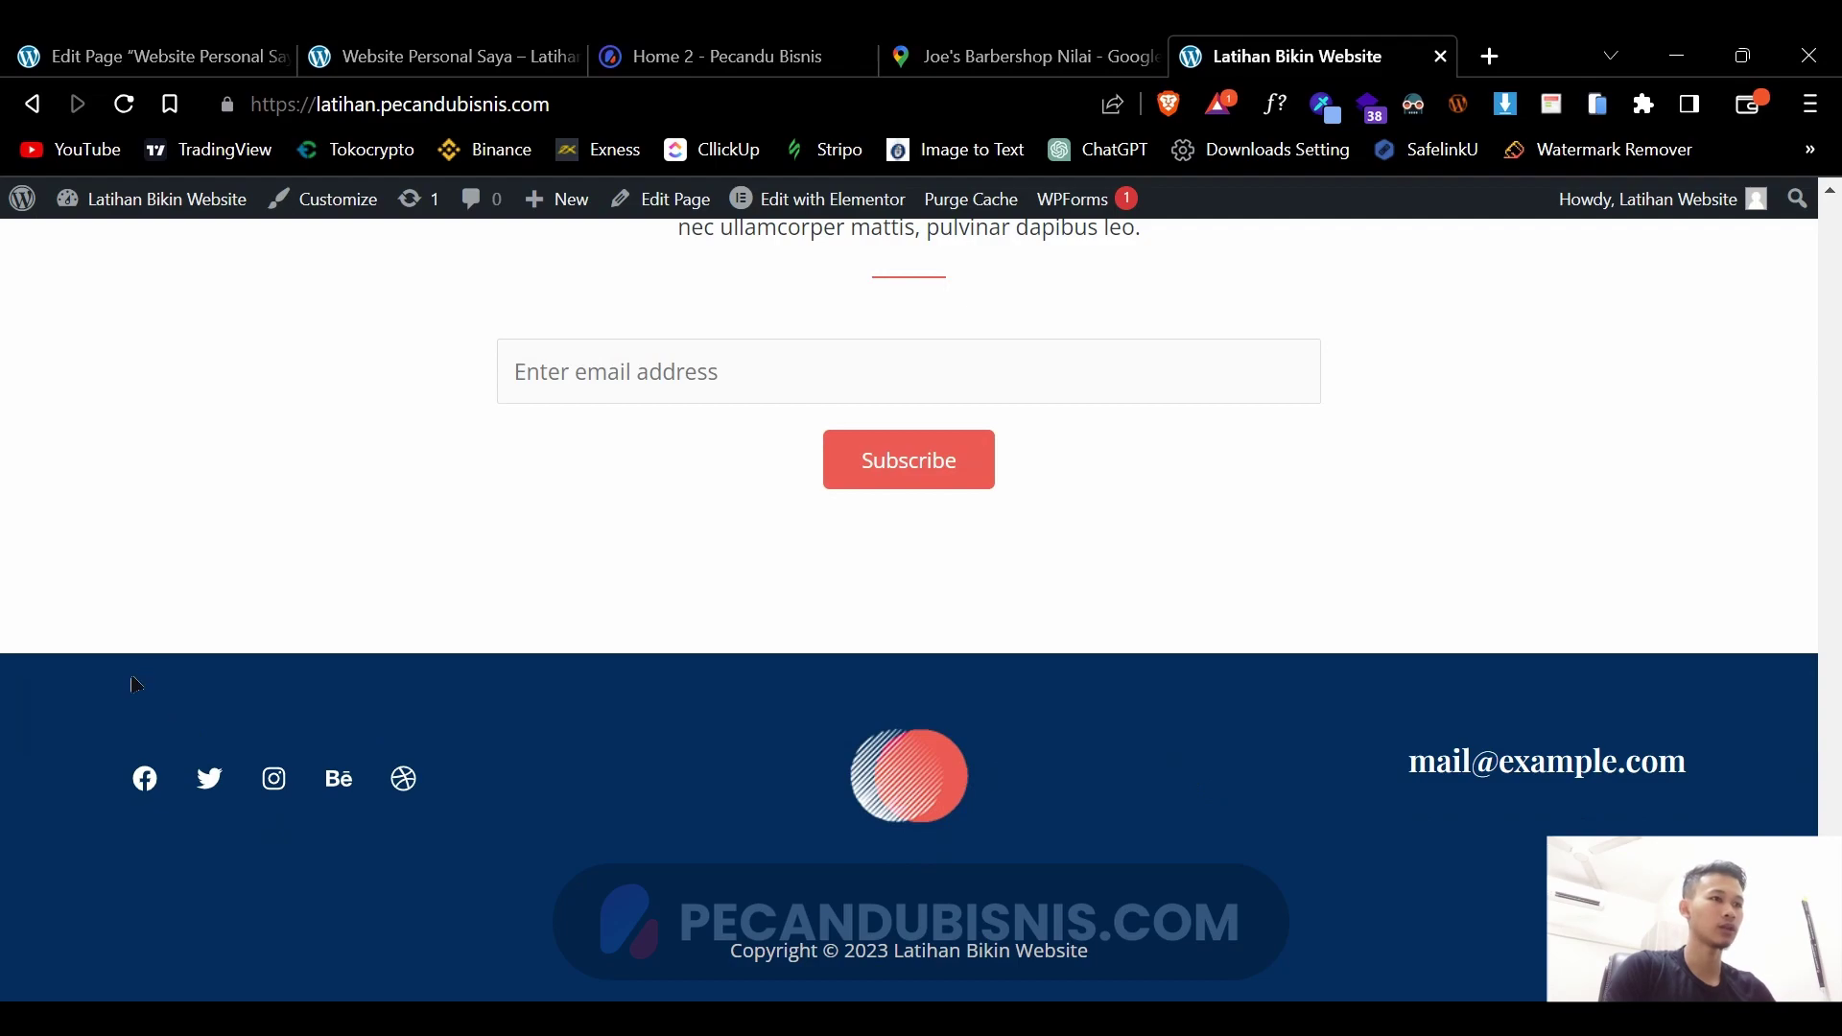
scroll(1453, 542, up, 20)
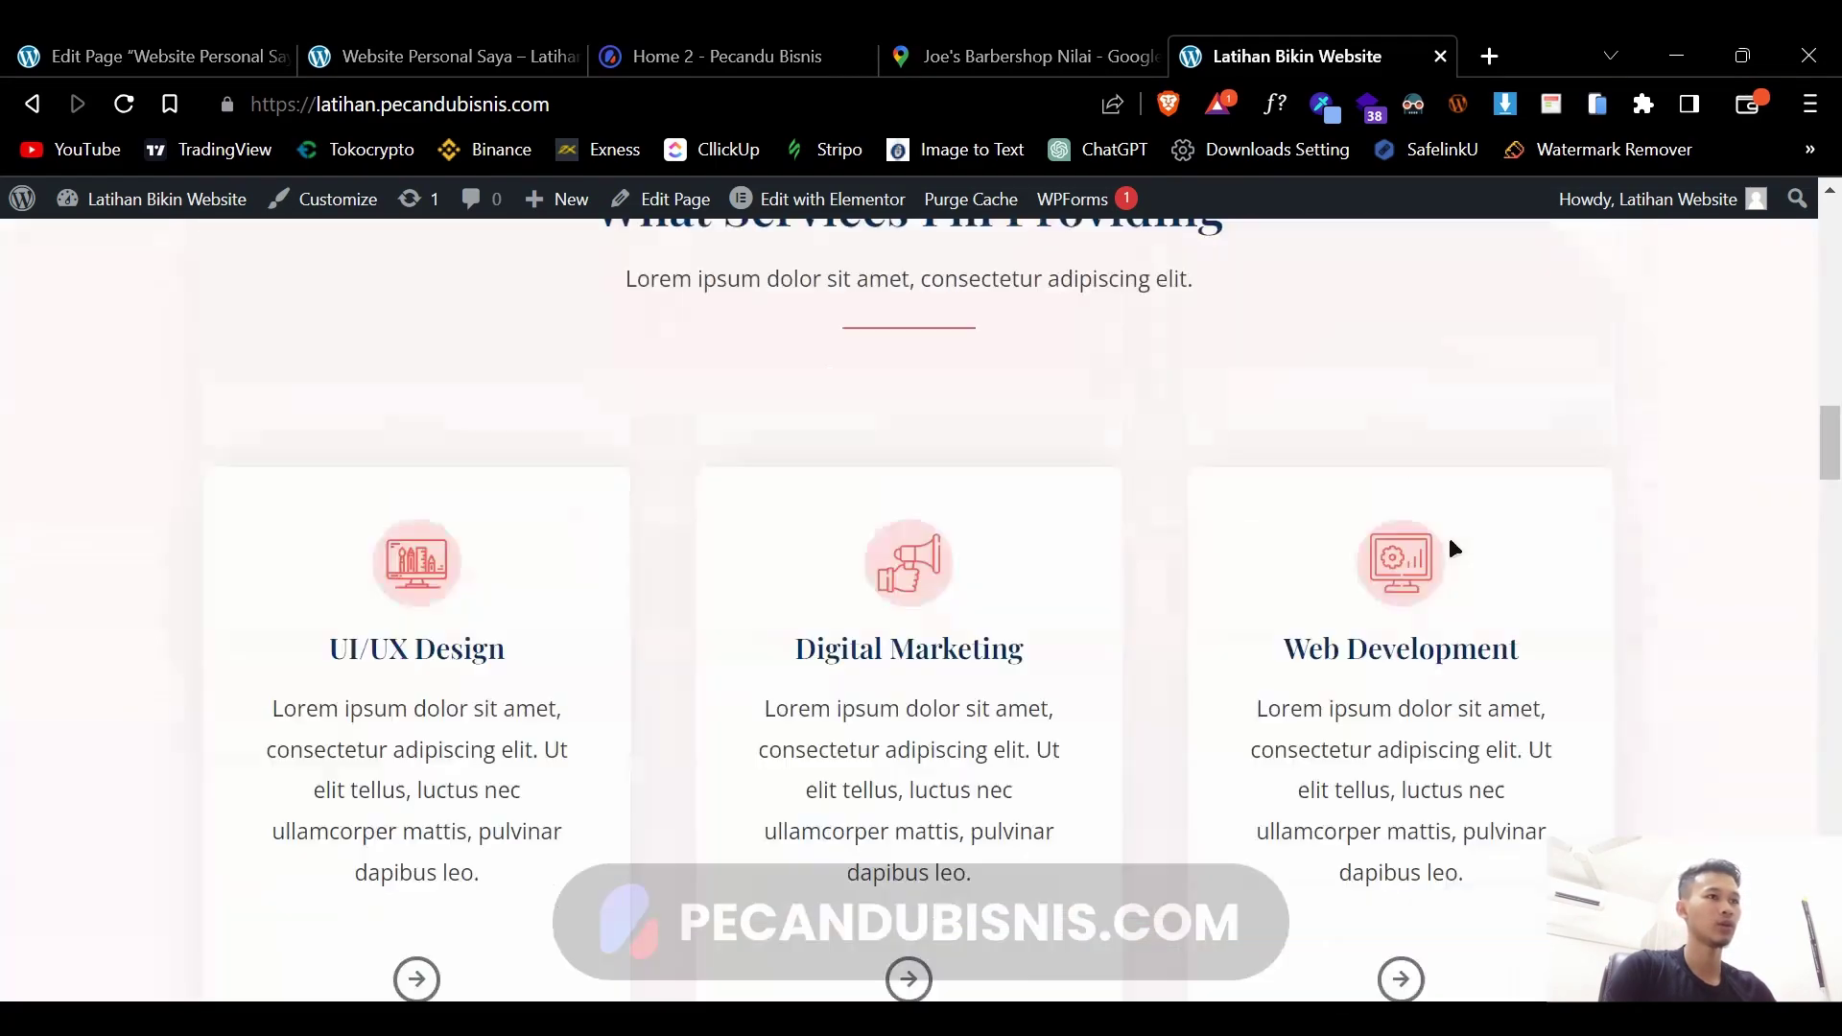
scroll(1451, 537, up, 5)
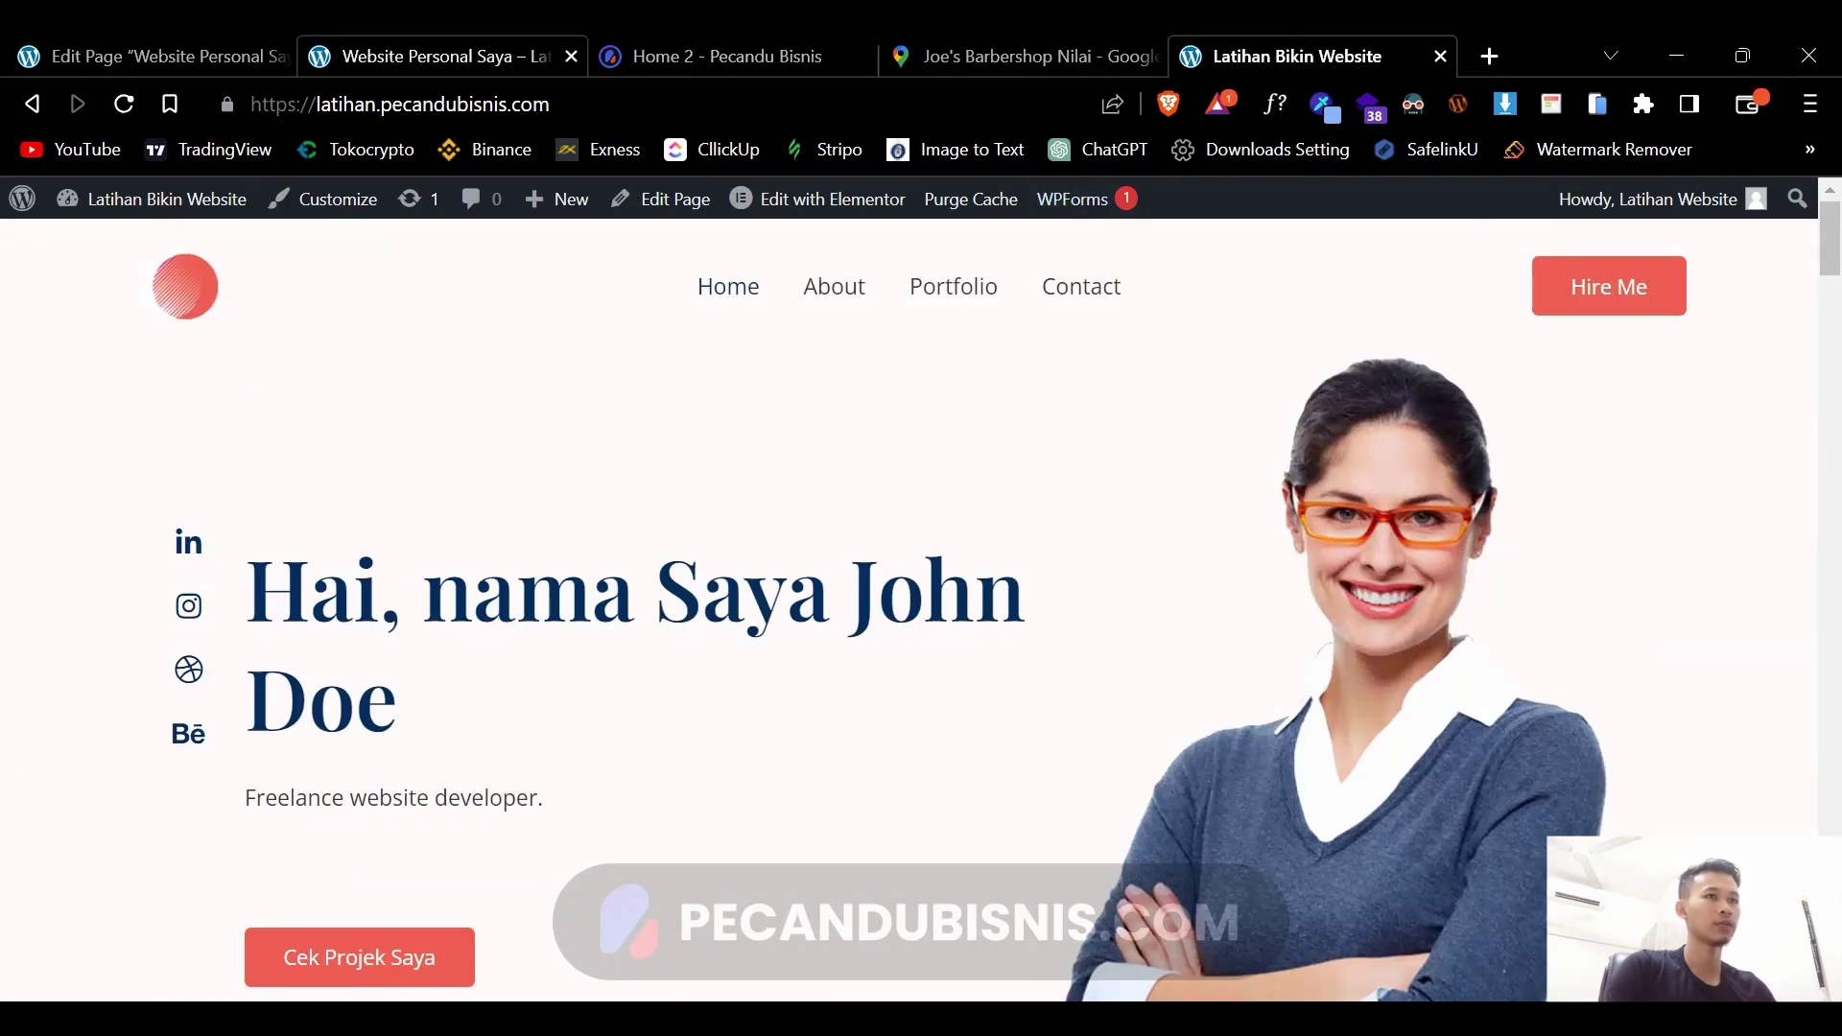
- Compare the Website Personal Saya page with the site's home page, checking the header area of each
click(144, 55)
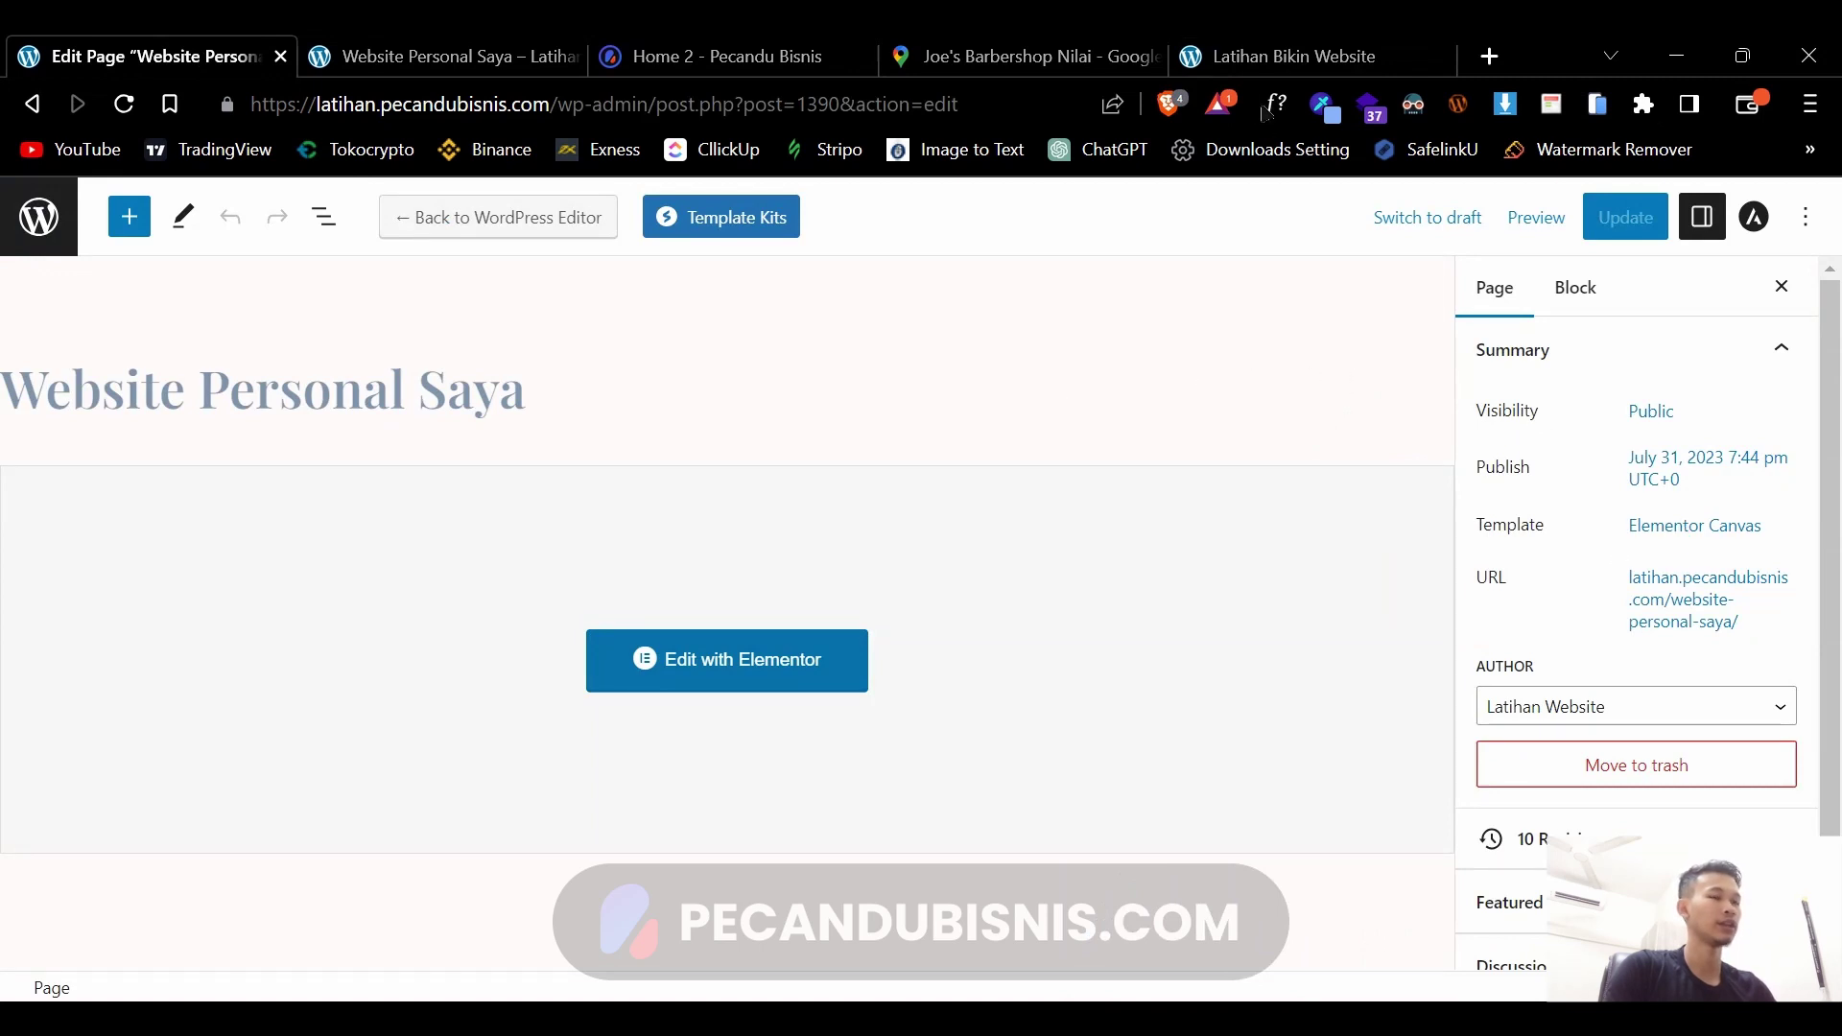
mouse_move(1276, 55)
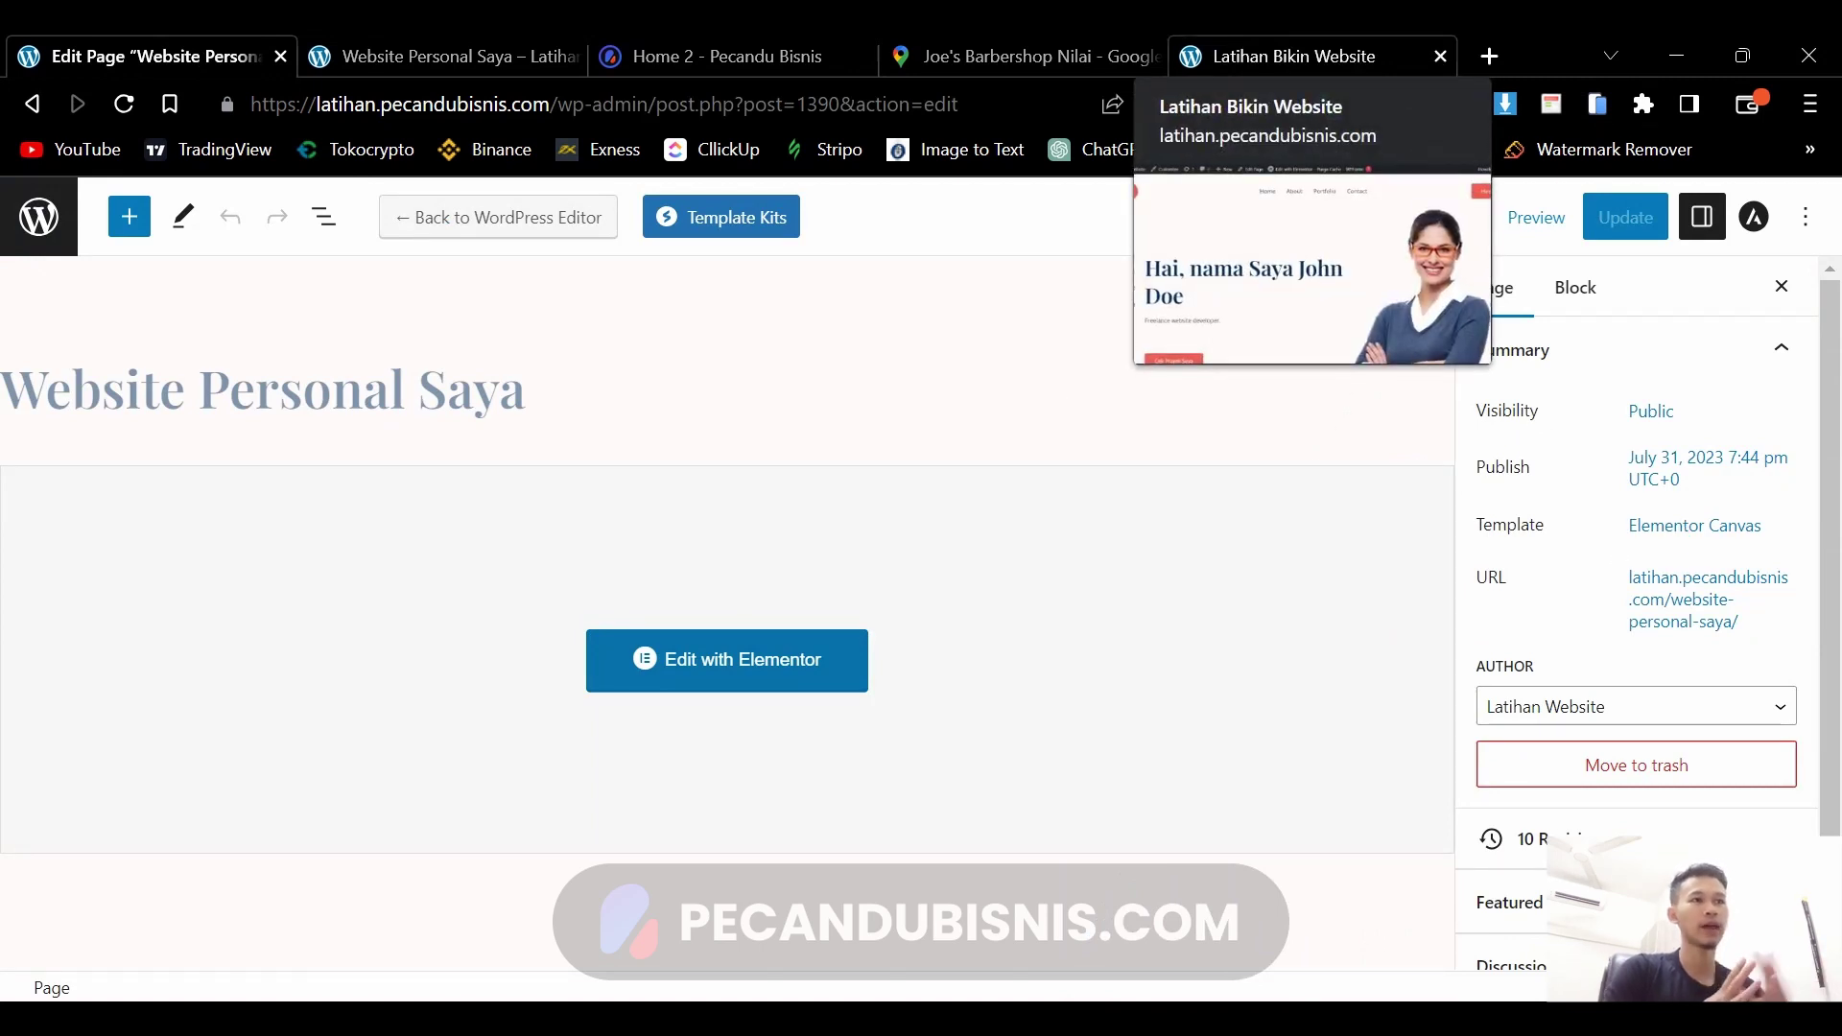
click(441, 55)
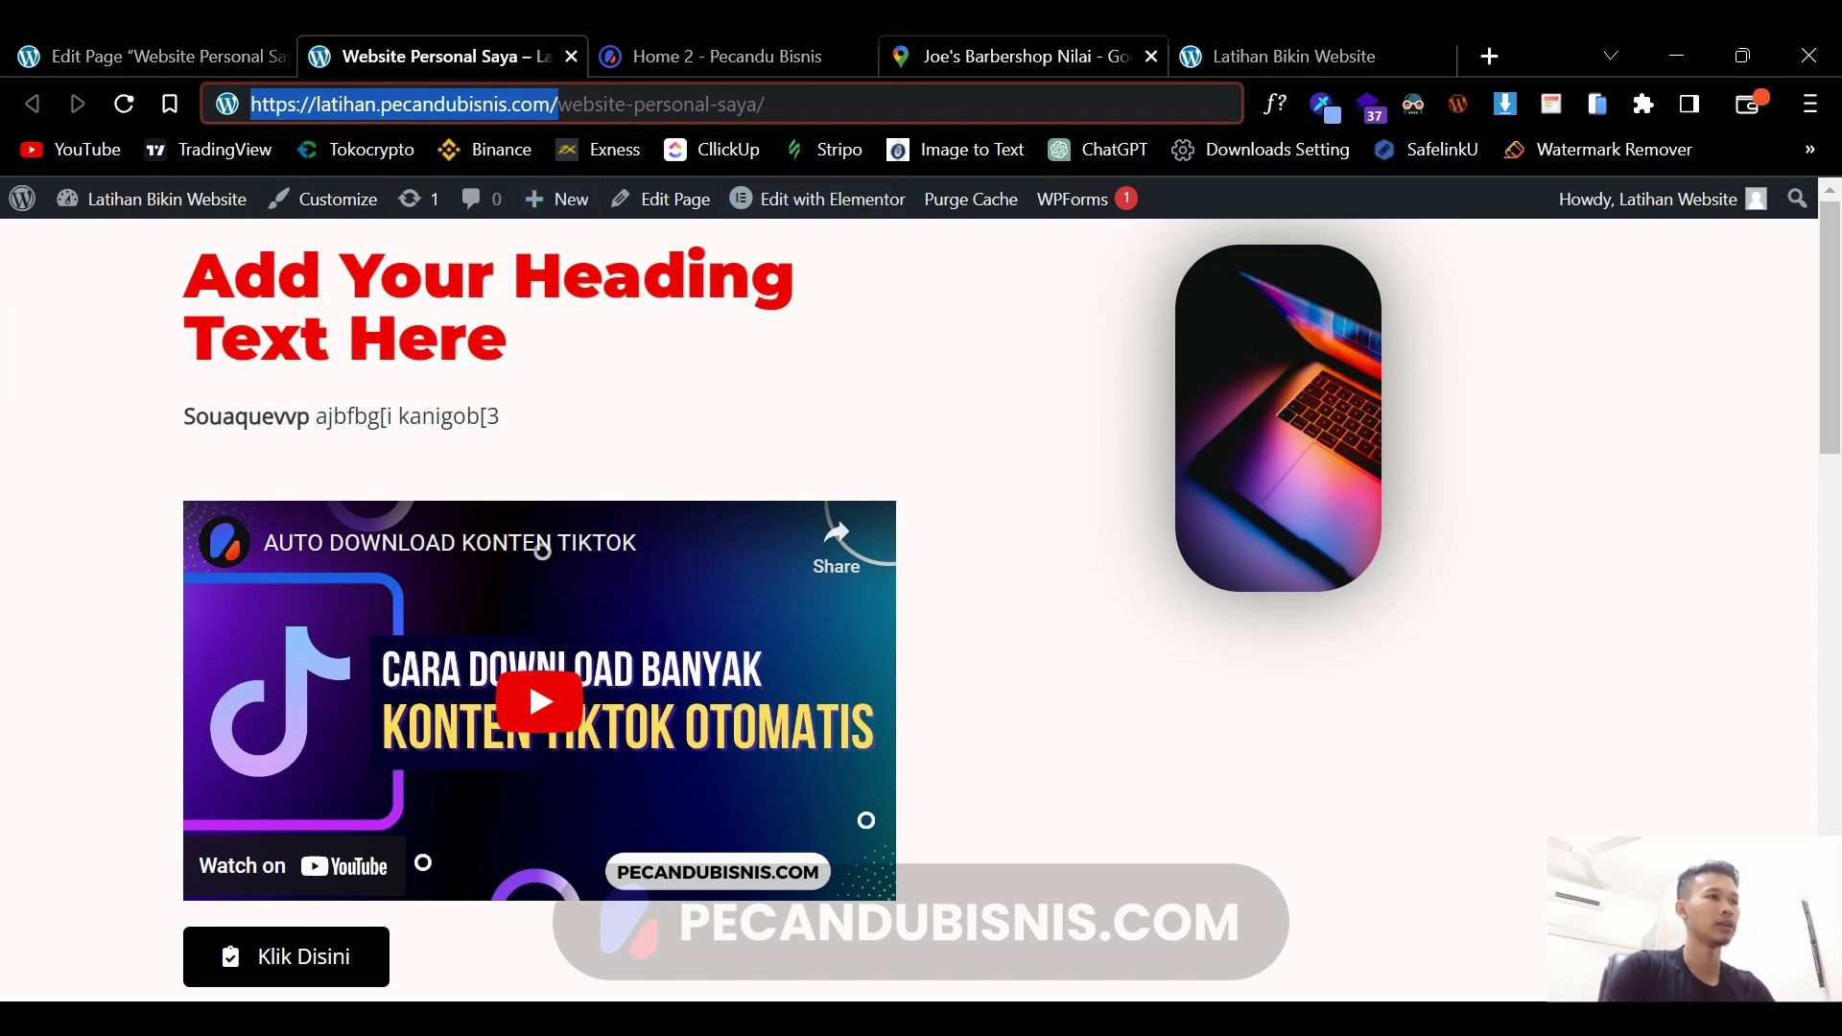
click(1291, 56)
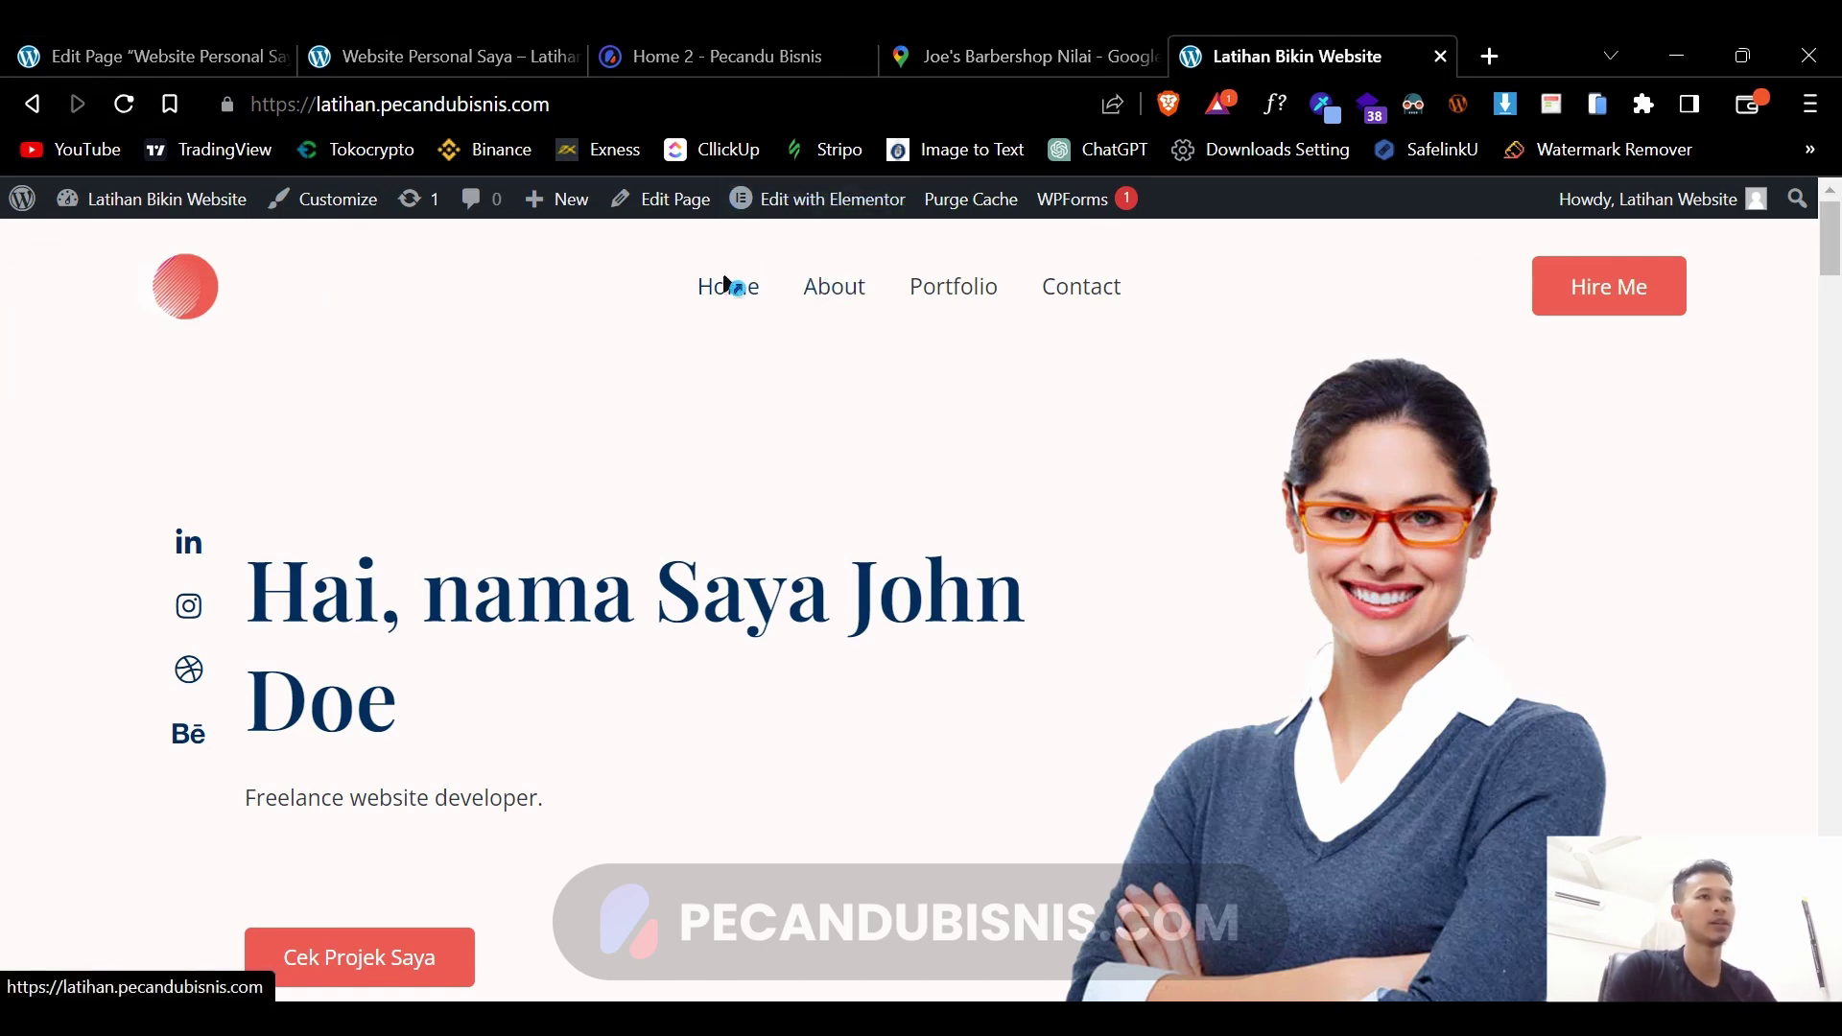
click(441, 55)
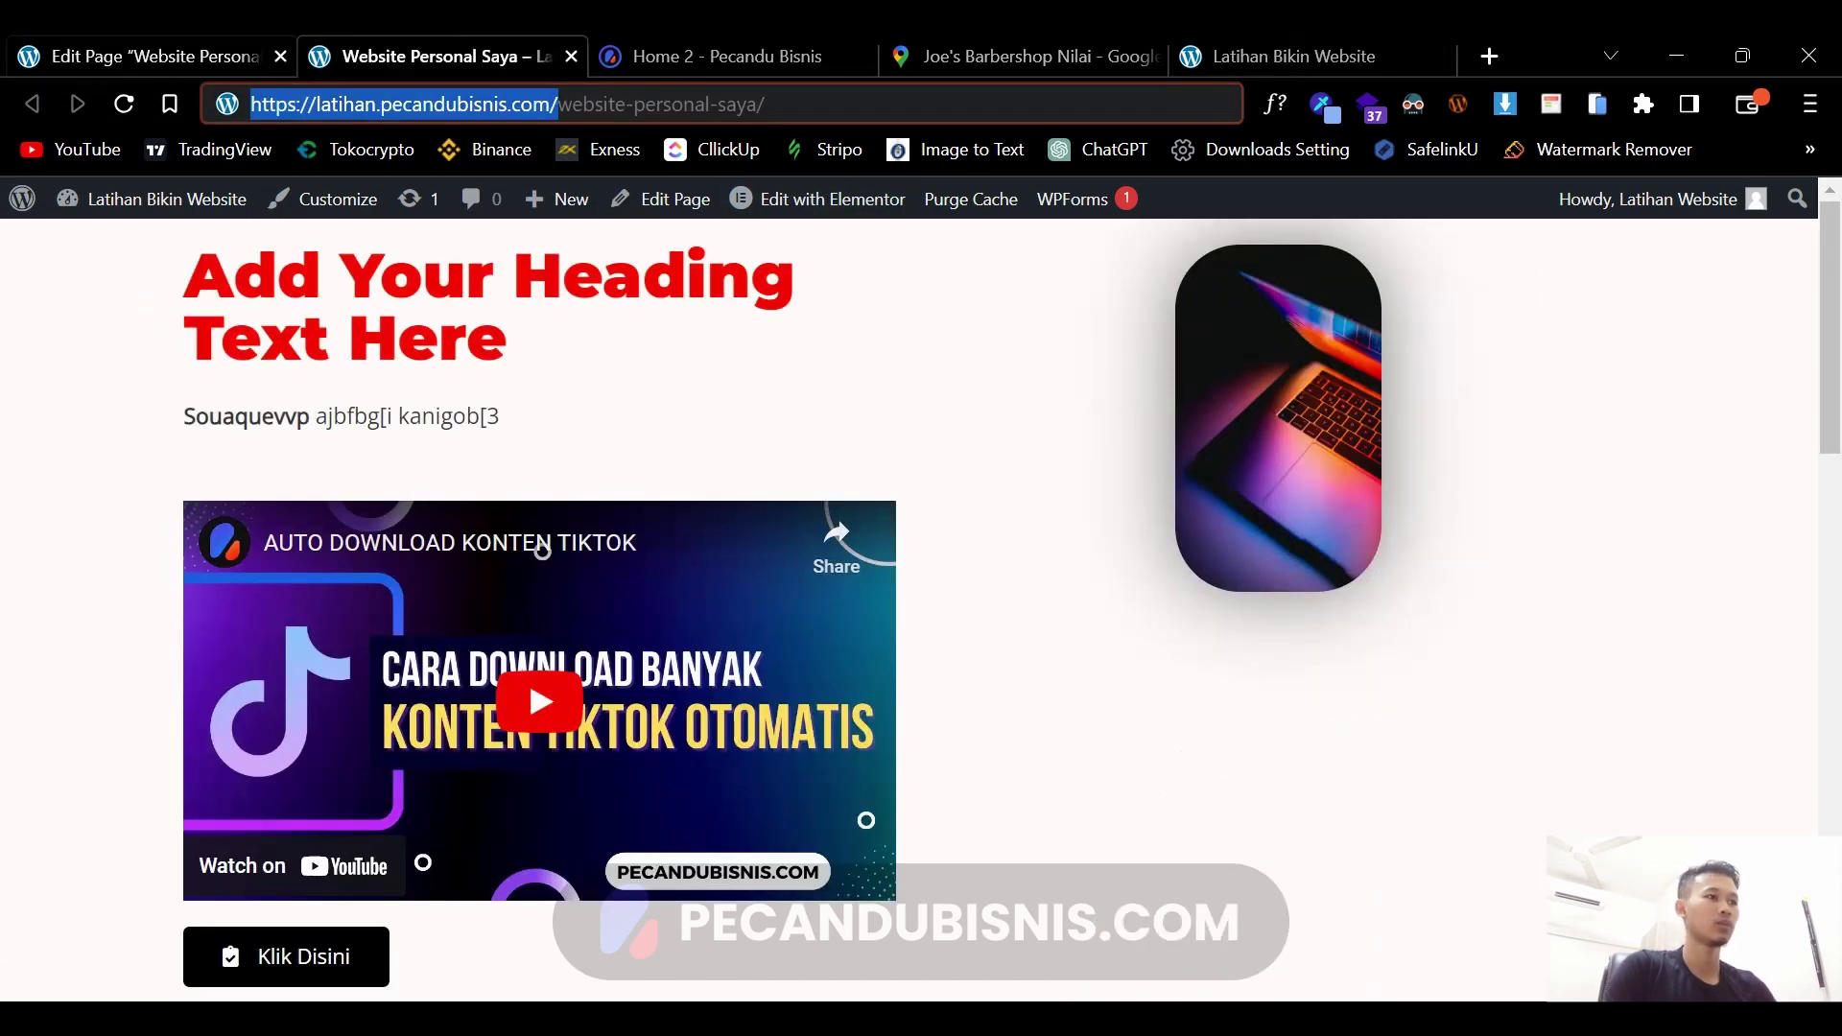
- Set the Website Personal Saya page's template to Elementor Full Width in the WordPress editor and update the page
click(153, 56)
click(1681, 522)
click(1592, 717)
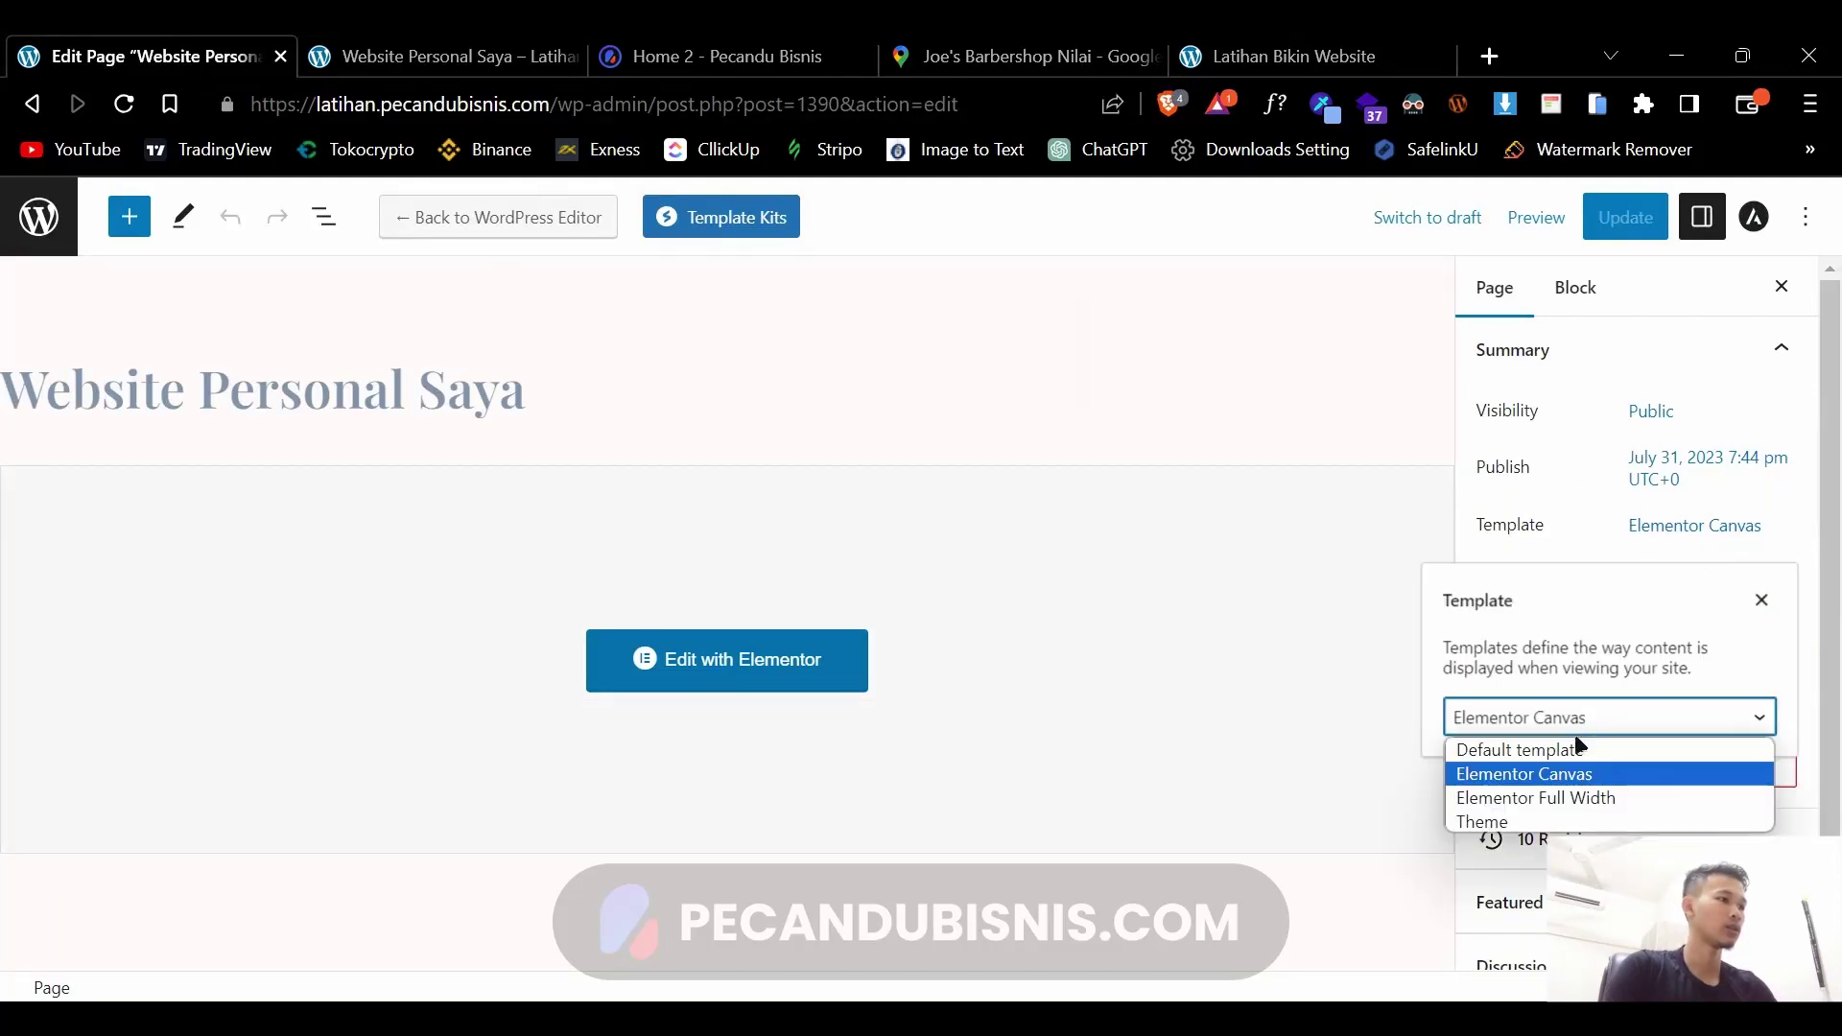
click(1583, 794)
click(1626, 217)
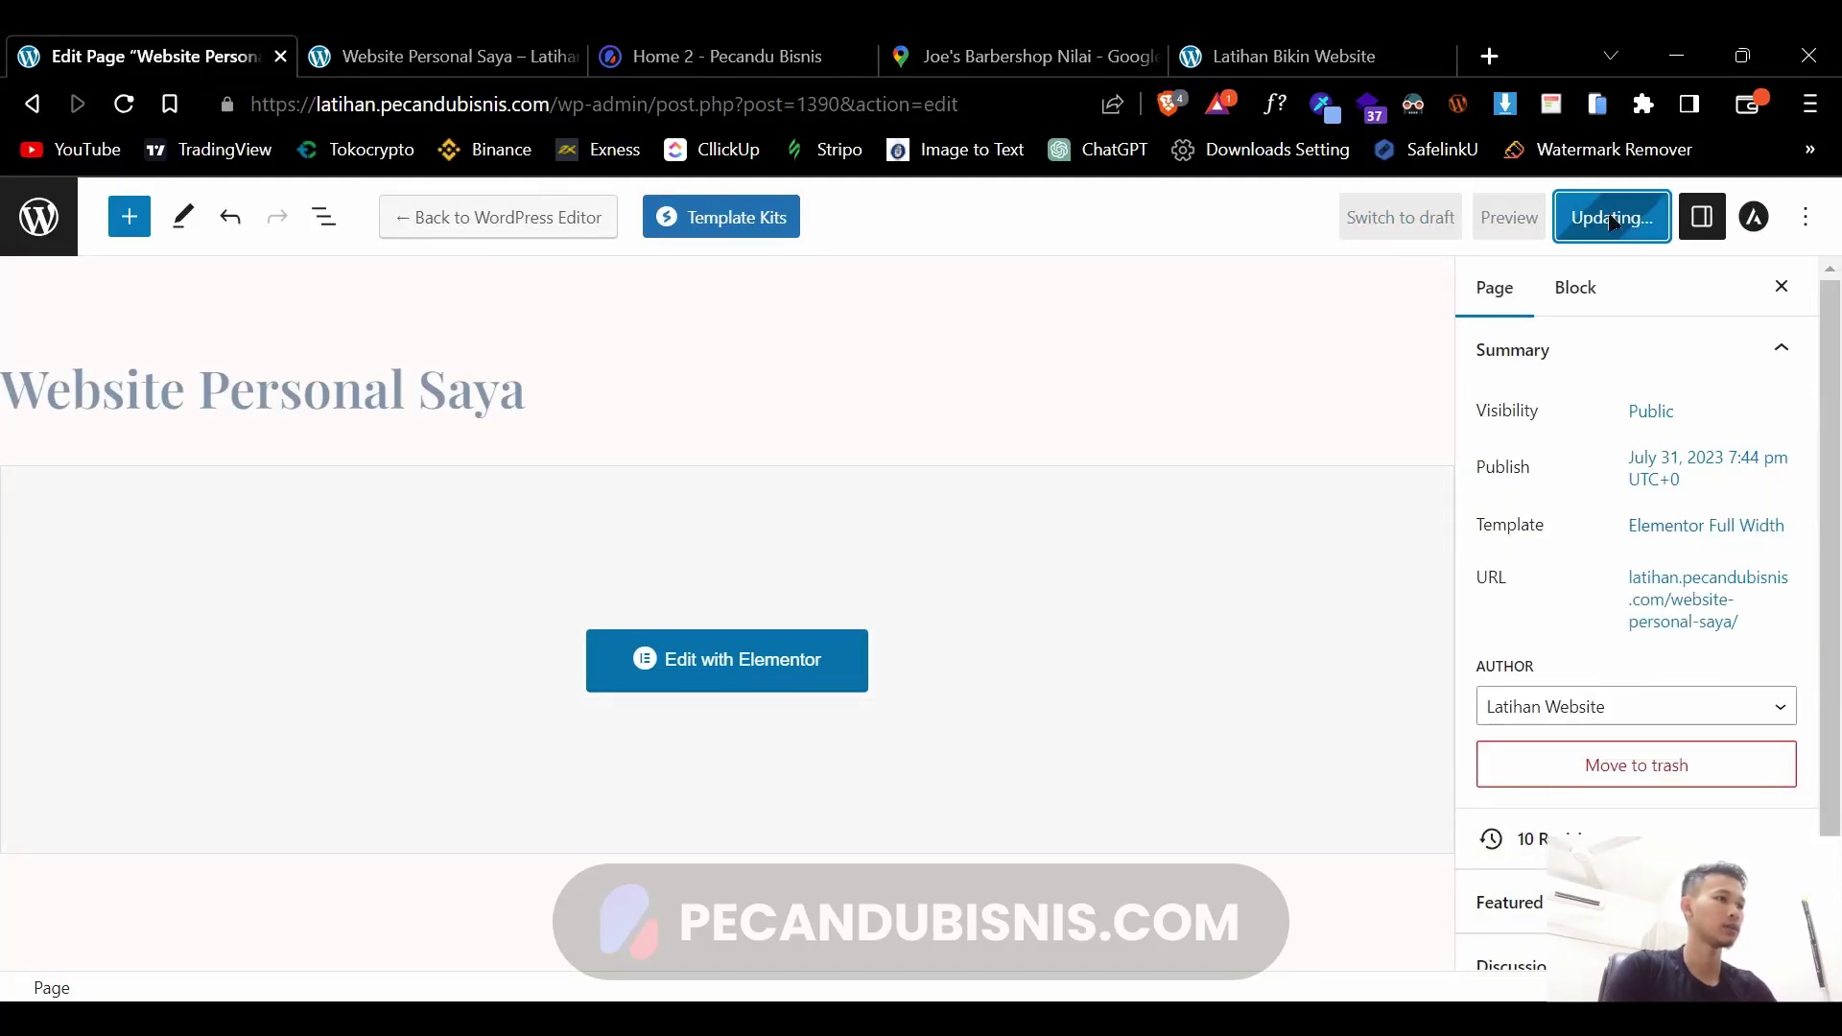
- Reload the live Website Personal Saya page and check its layout from the header down to the footer
click(441, 56)
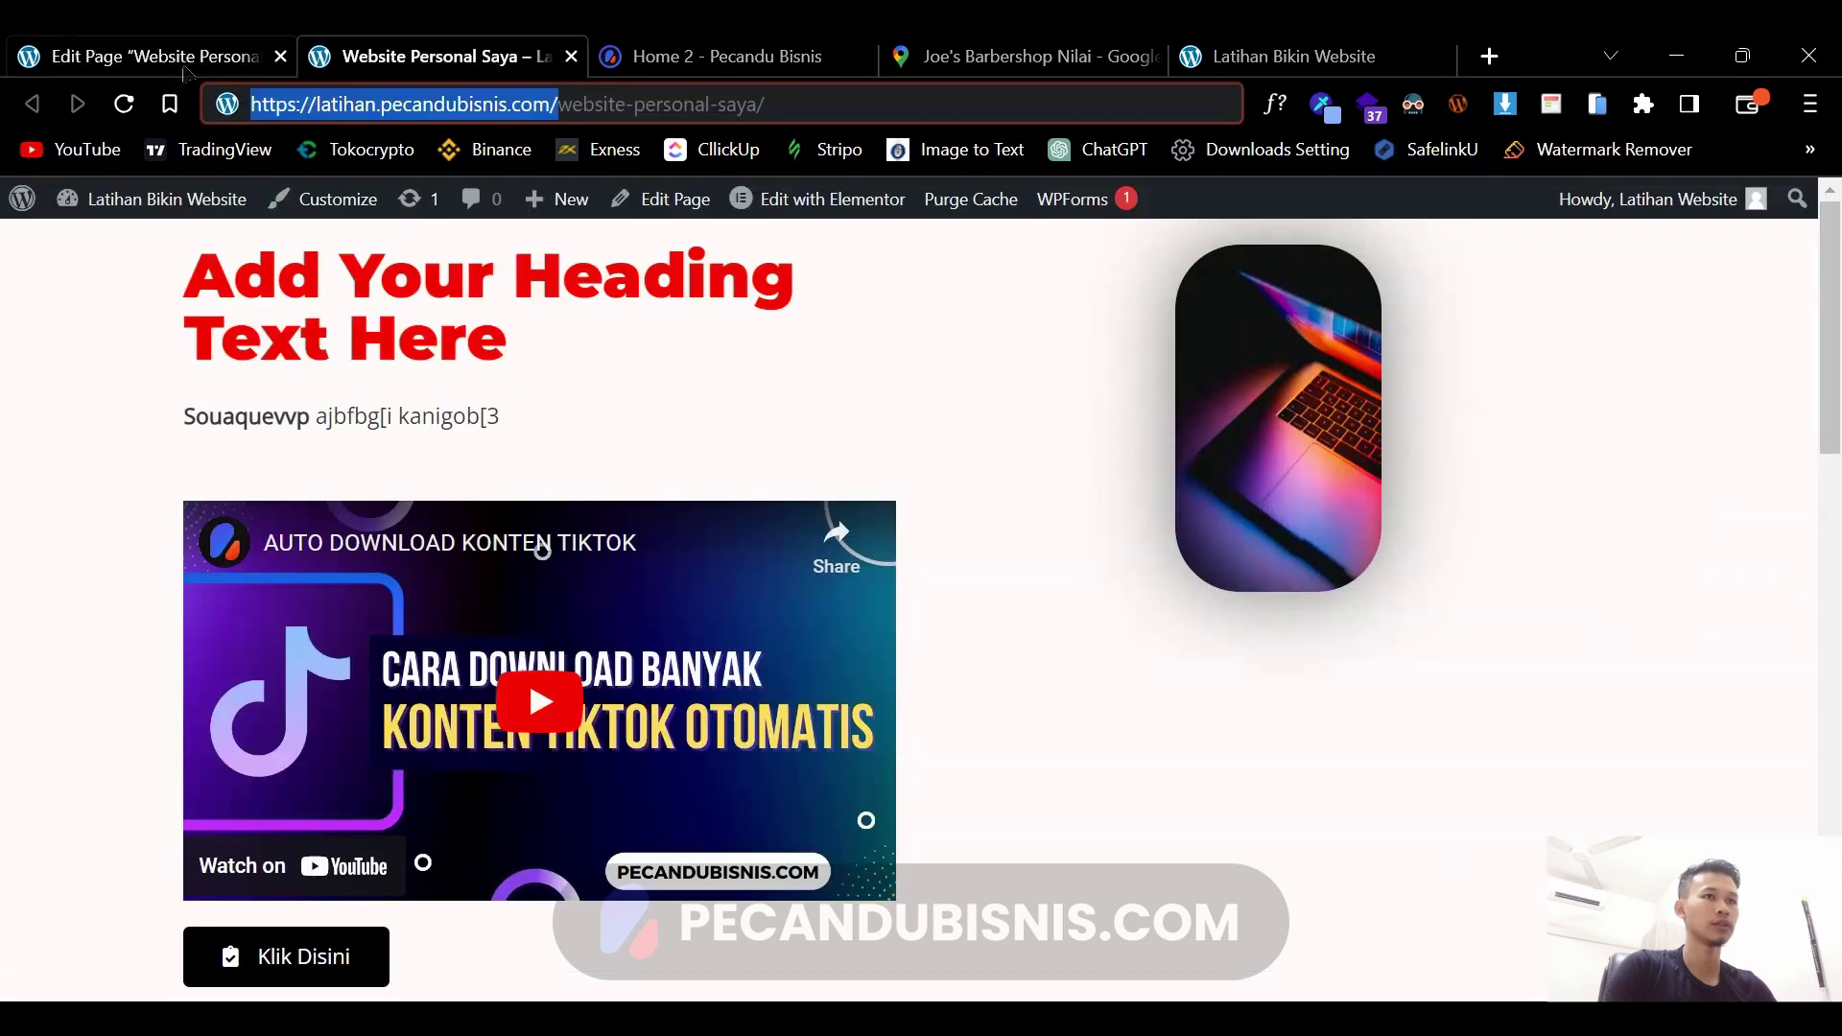
click(124, 103)
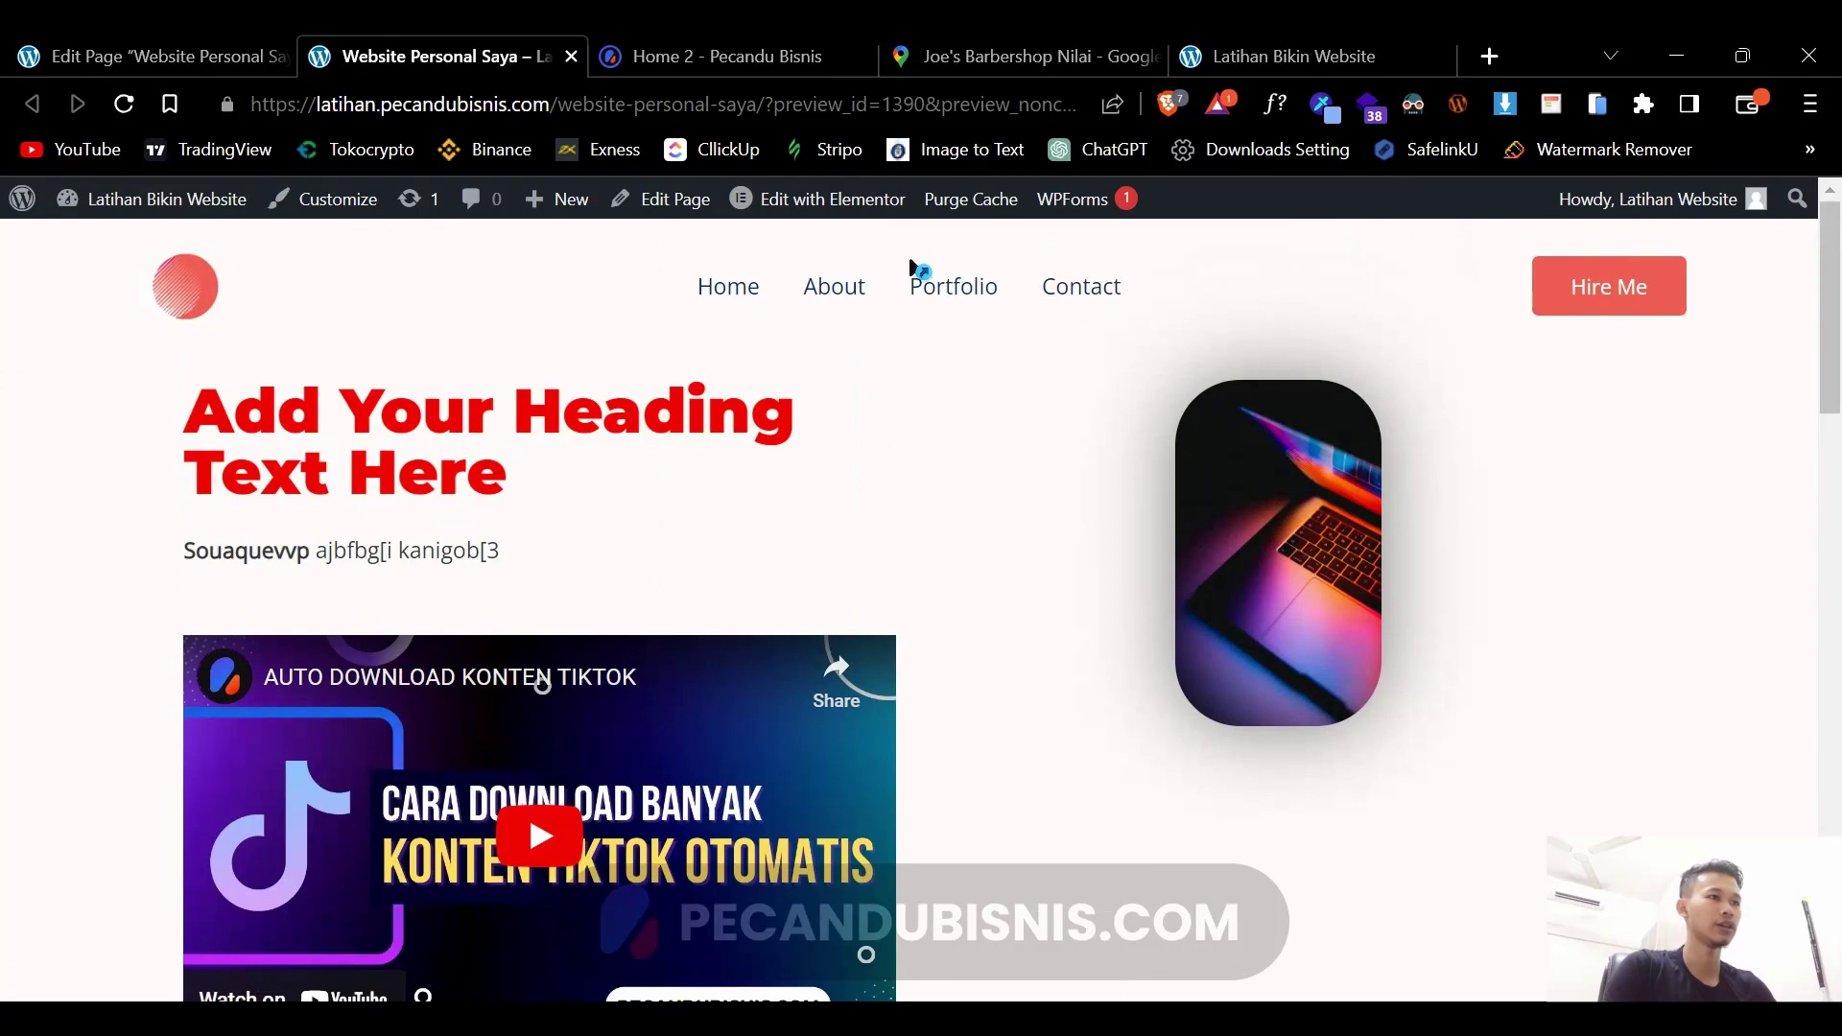
click(1685, 275)
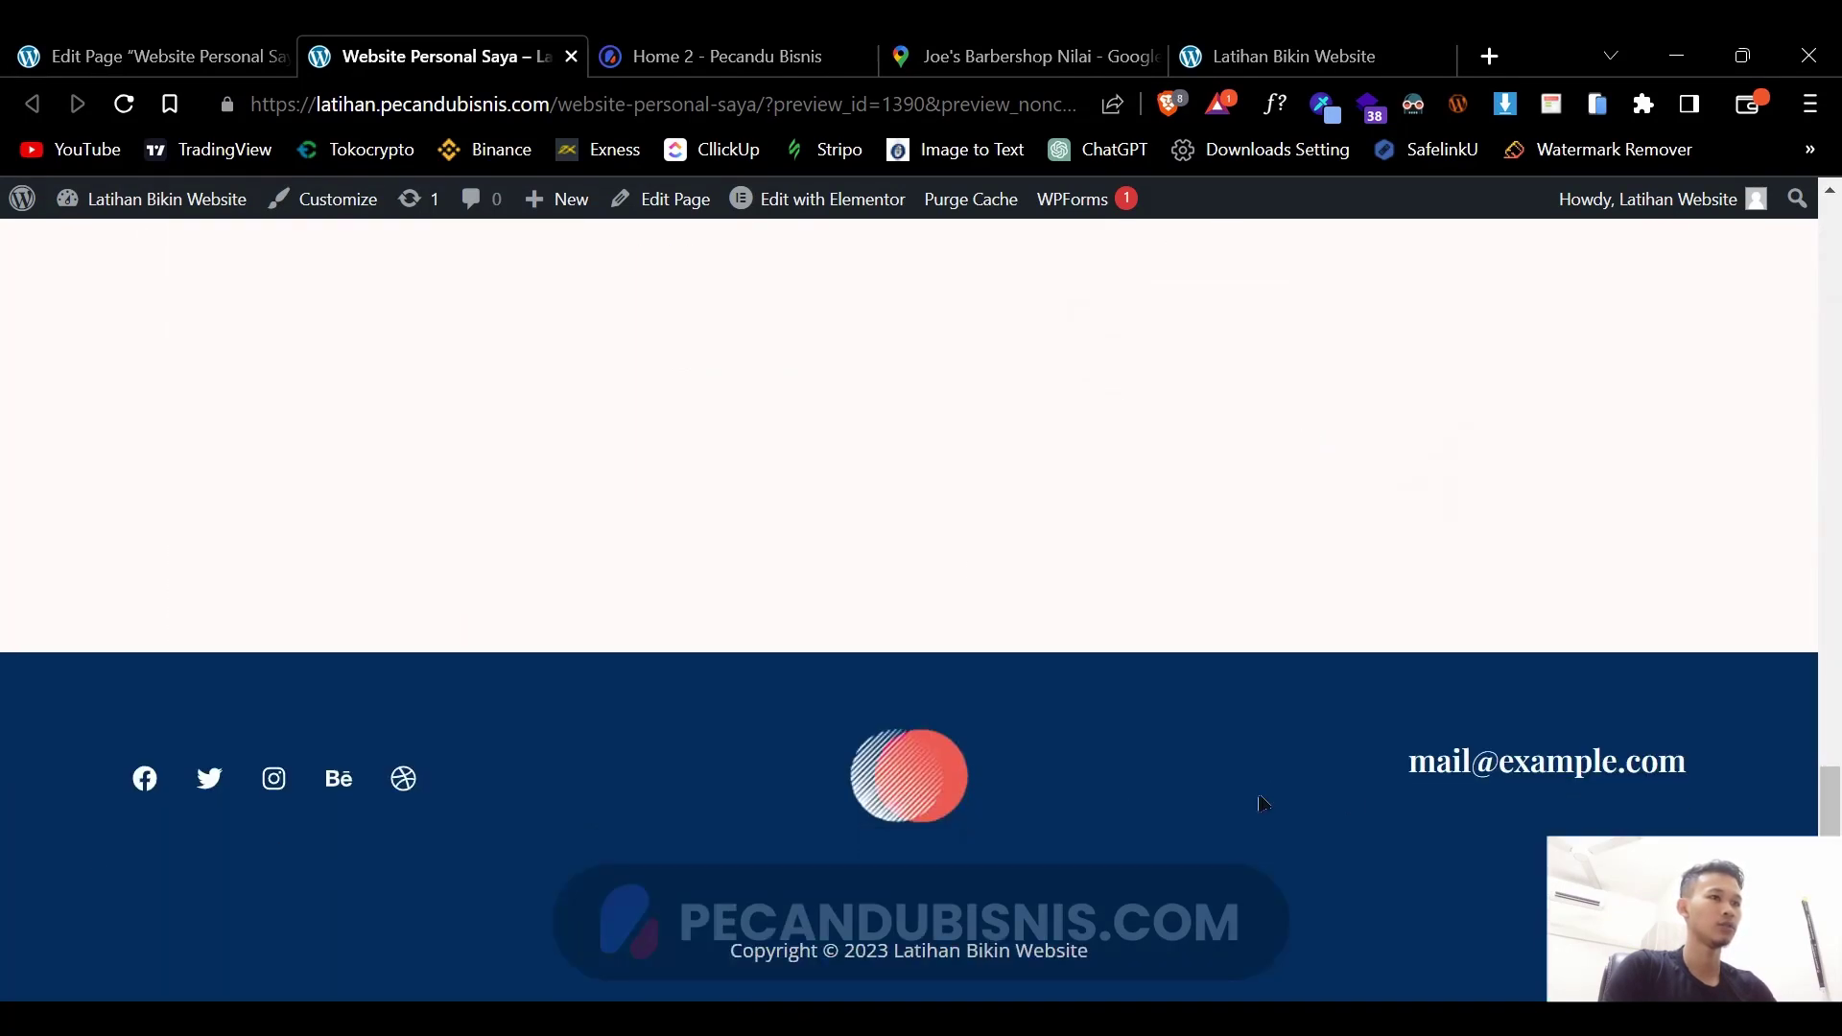
scroll(1351, 802, up, 20)
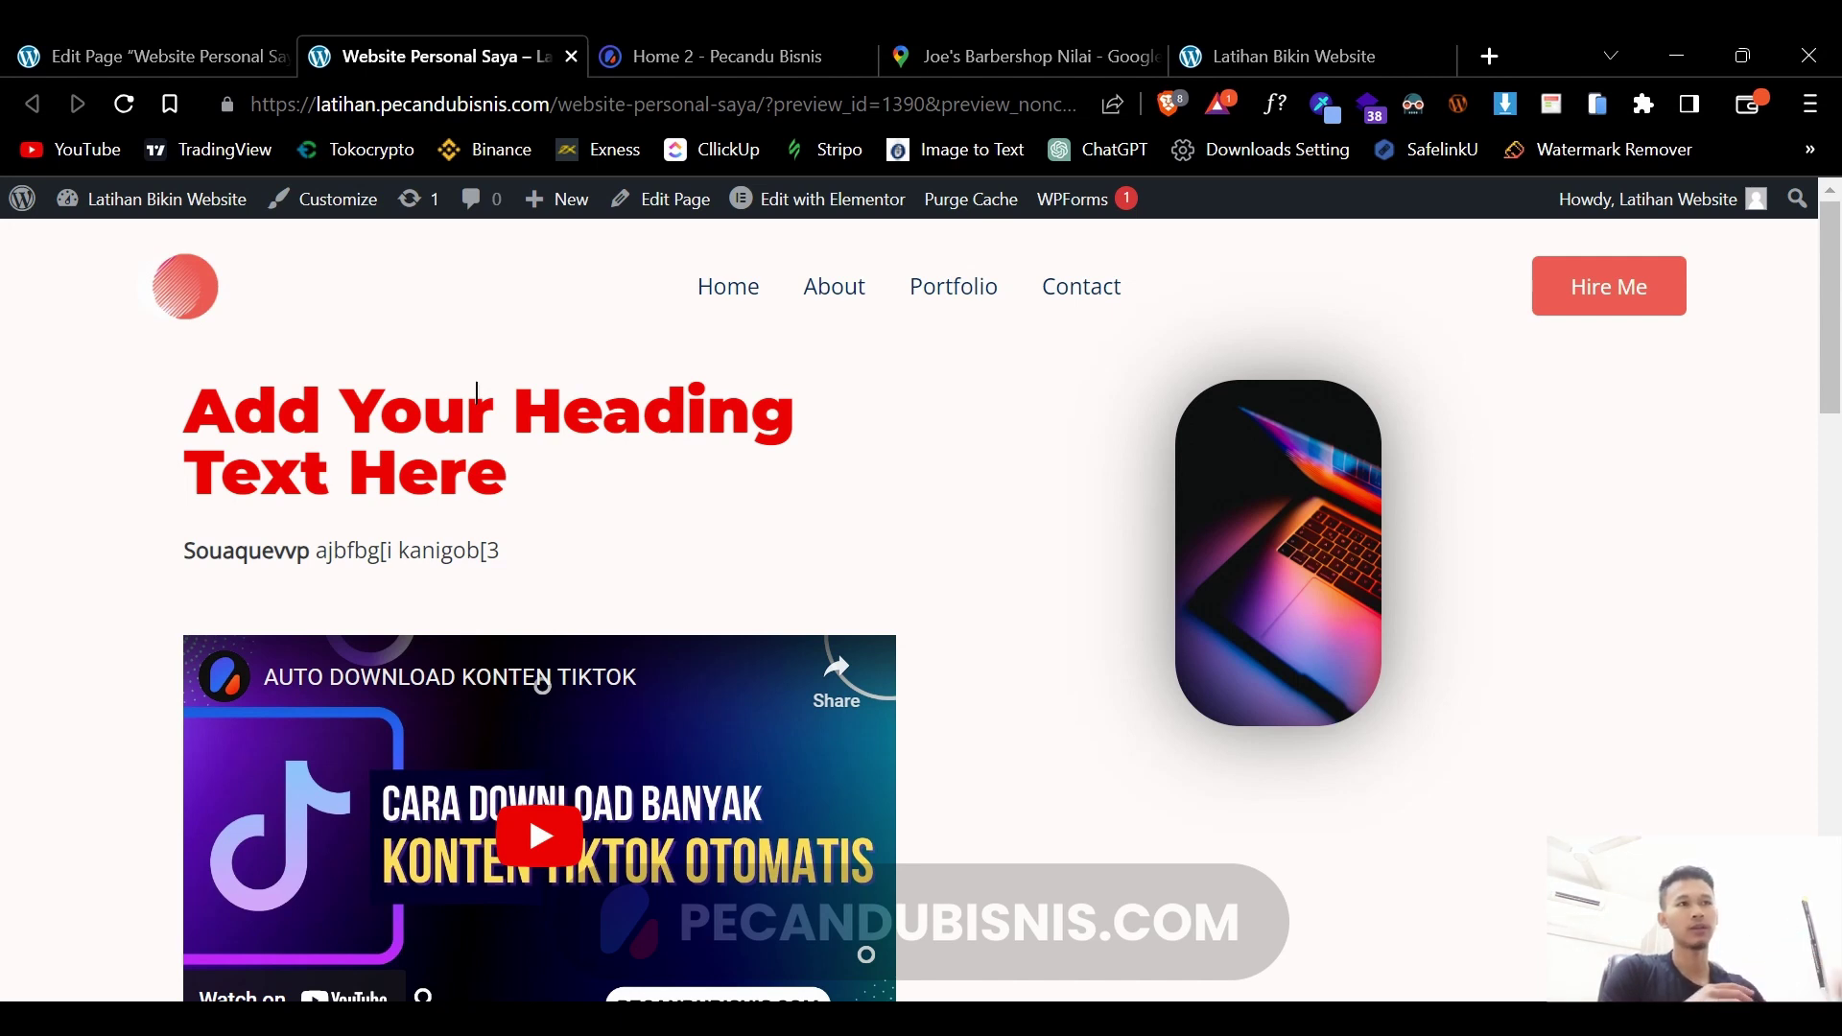
- Set the Website Personal Saya page's template back to Elementor Canvas and update the page
click(144, 57)
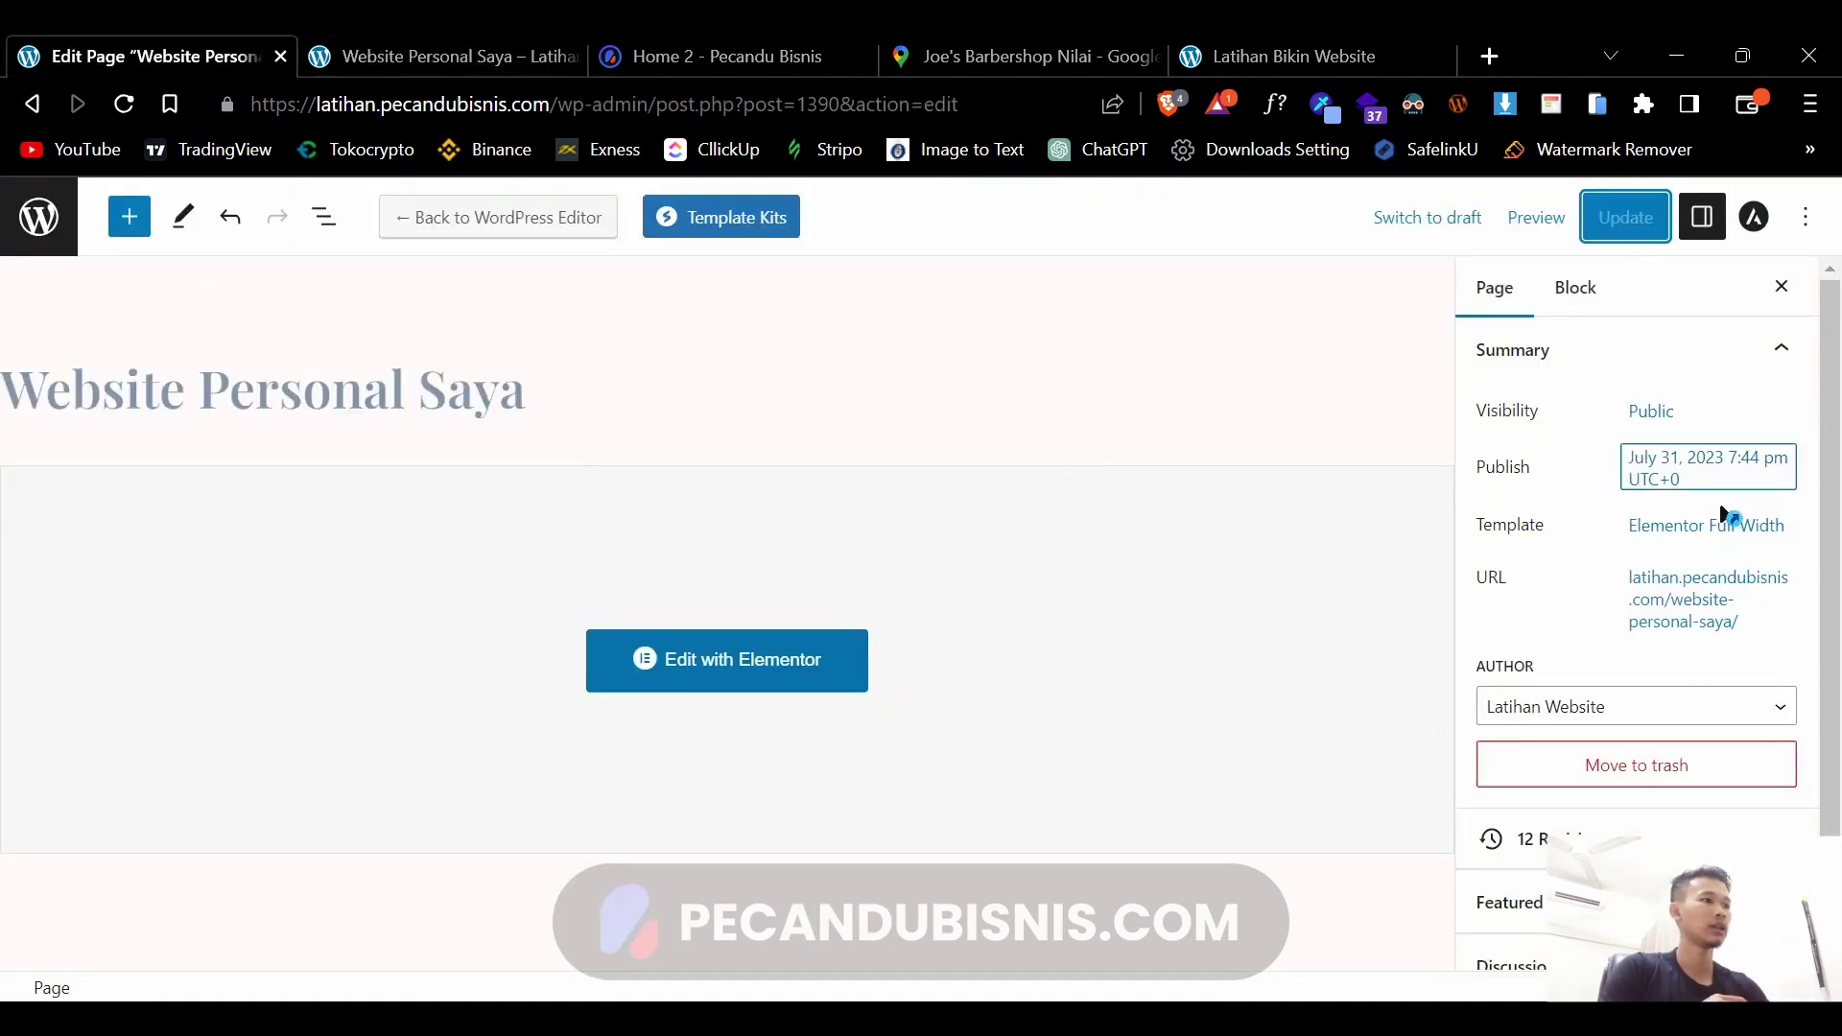
click(1688, 530)
click(1592, 719)
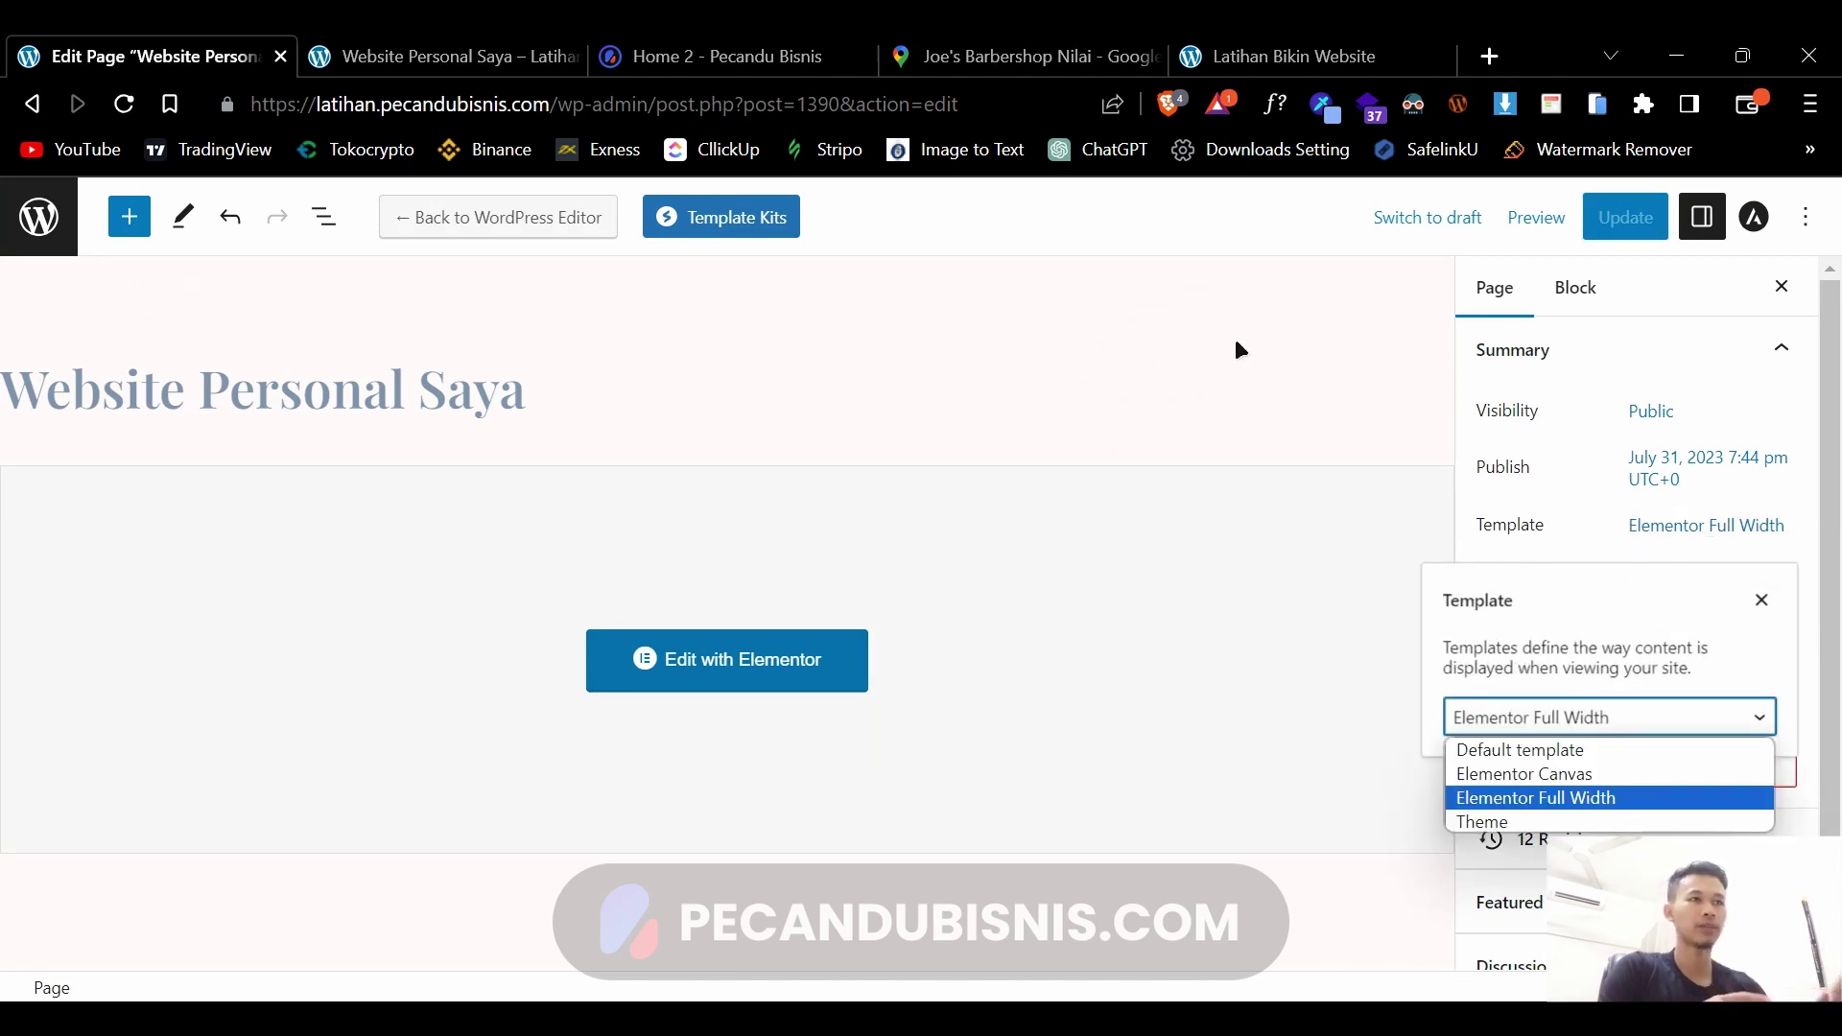
click(1525, 774)
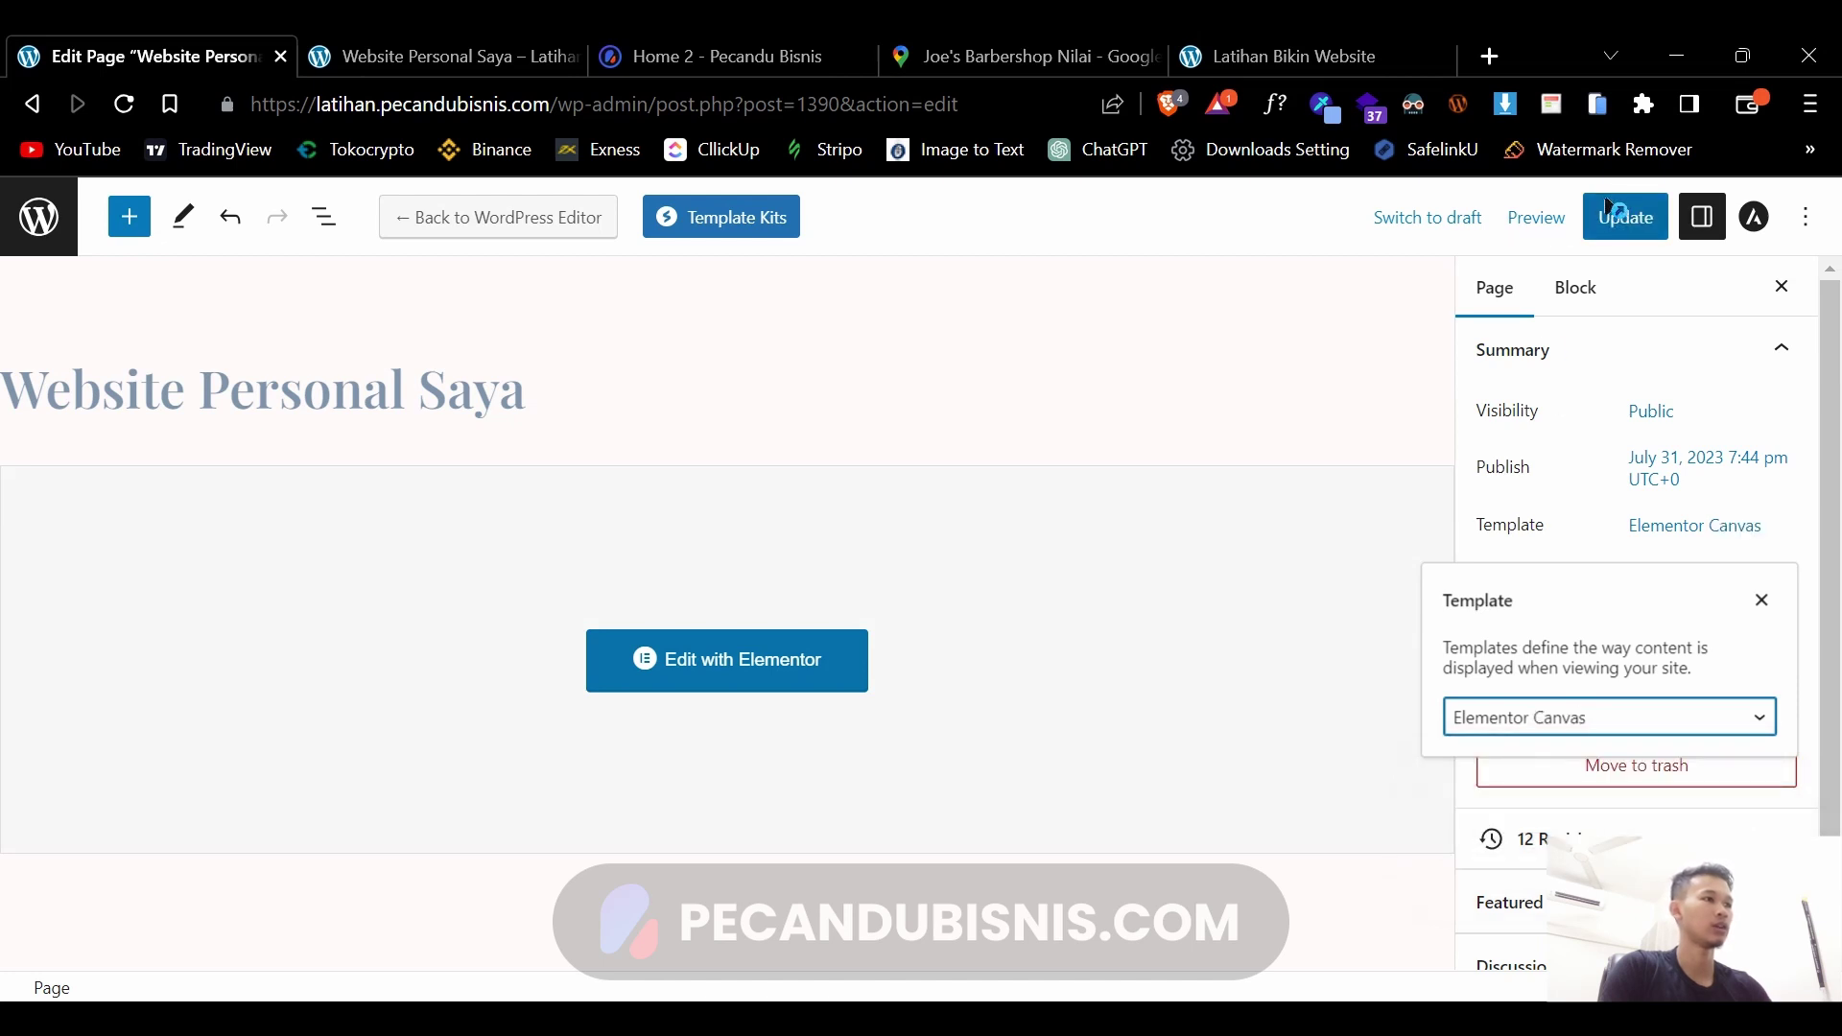
click(1634, 223)
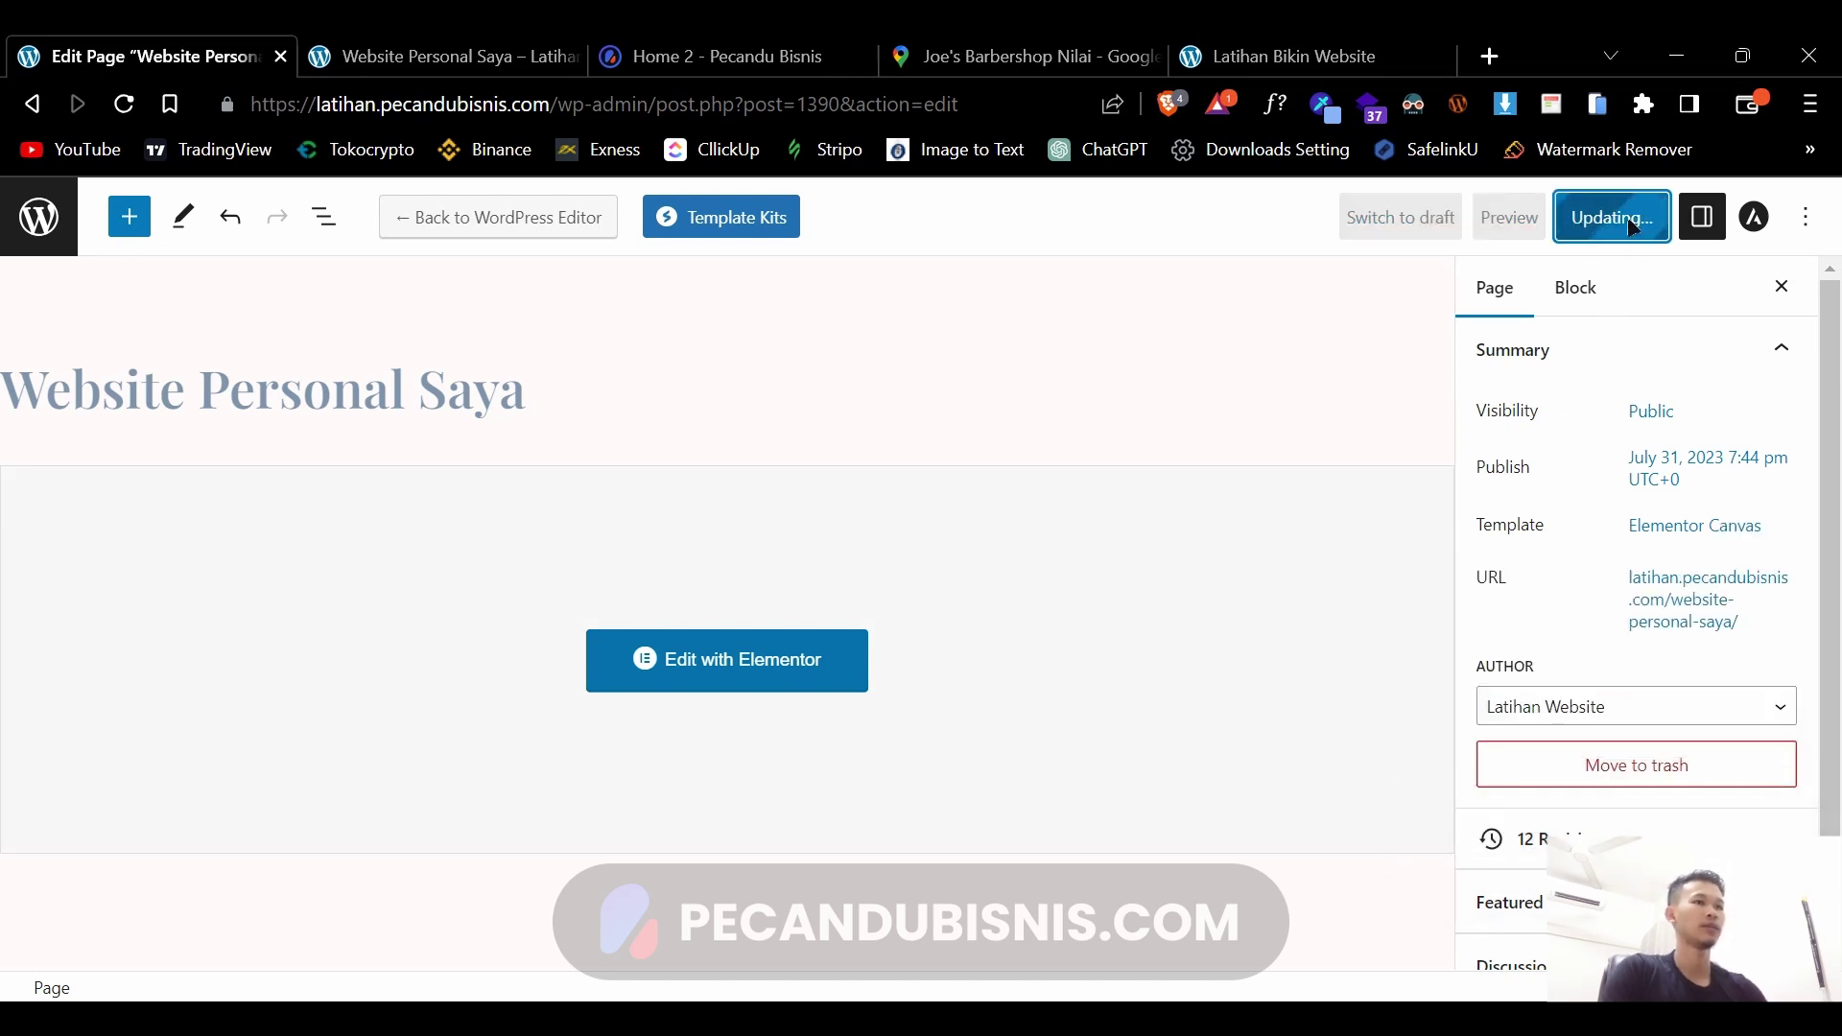